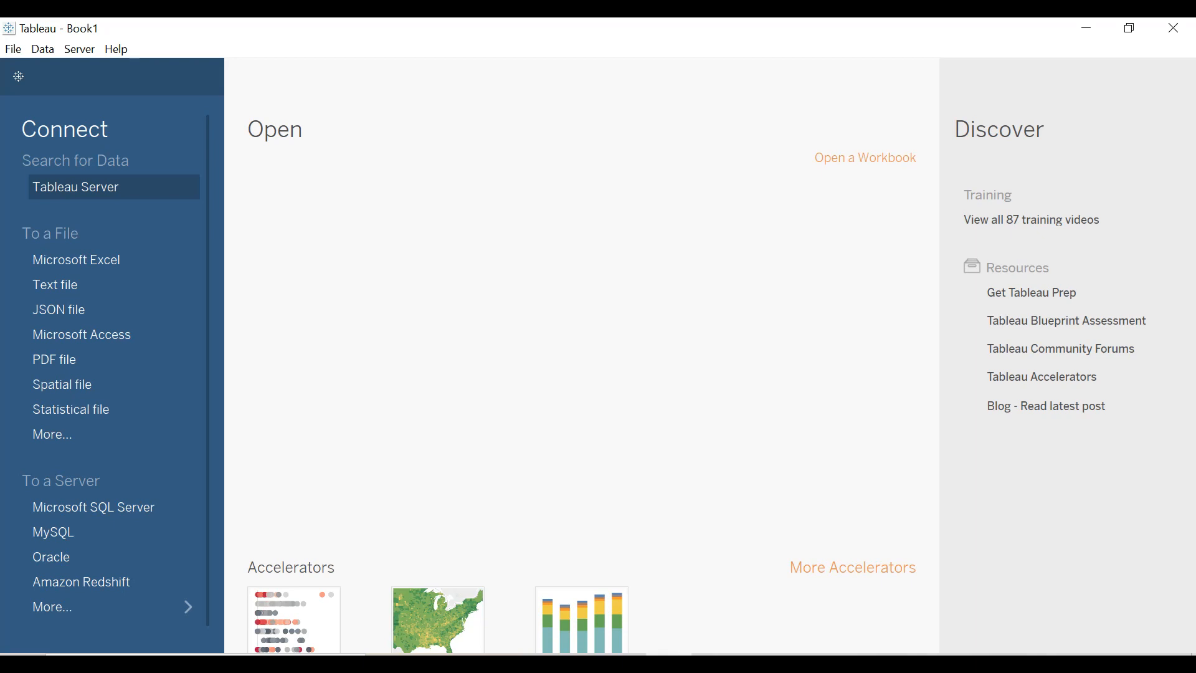
- Connect to the Sample - Superstore Excel workbook as the data source
{"action": "left_click", "coordinate": [114, 187]}
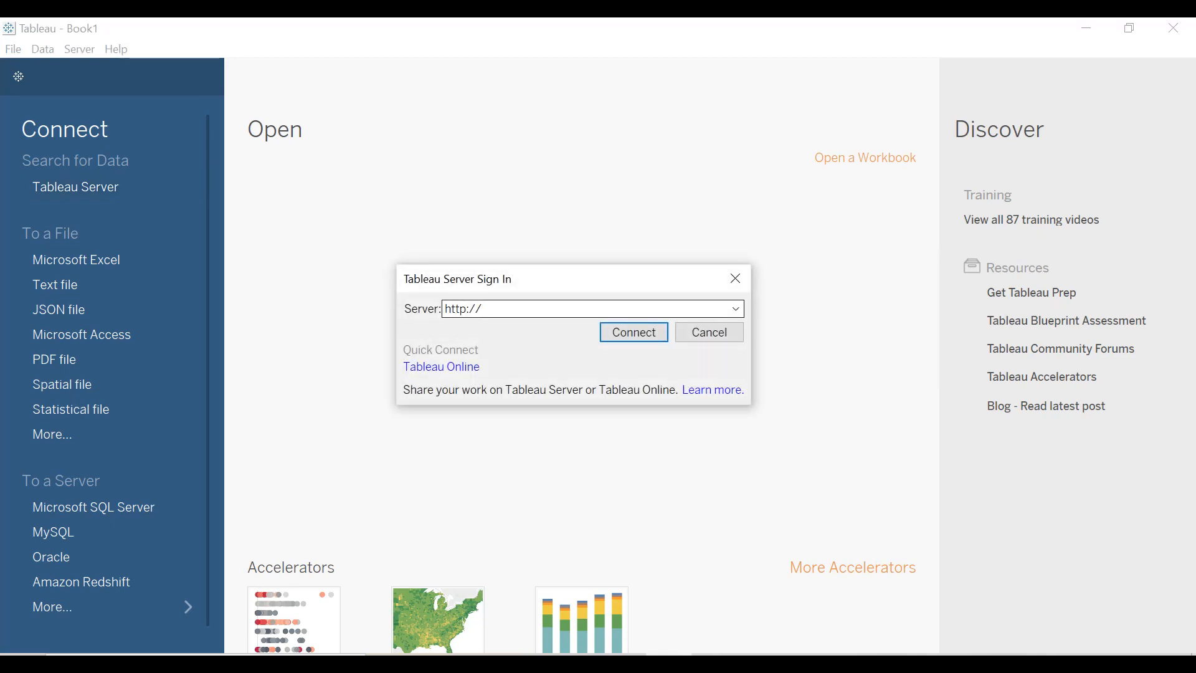
{"action": "key", "text": "Escape"}
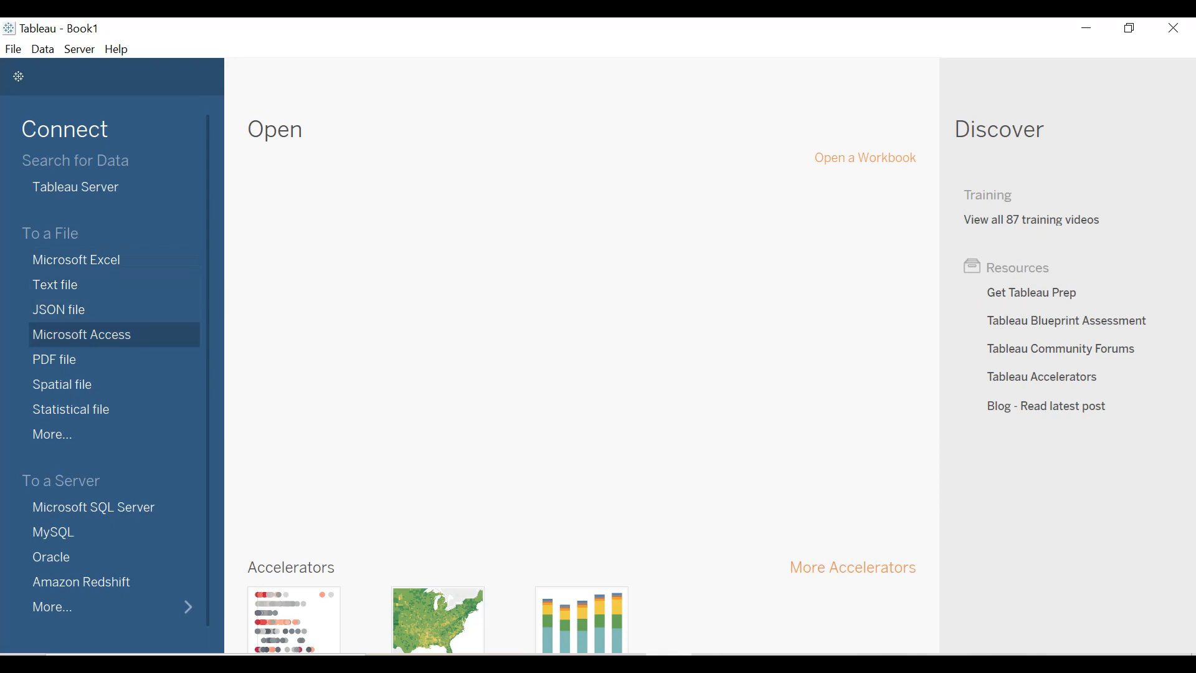
{"action": "scroll", "coordinate": [112, 288], "scroll_direction": "down", "scroll_amount": 1}
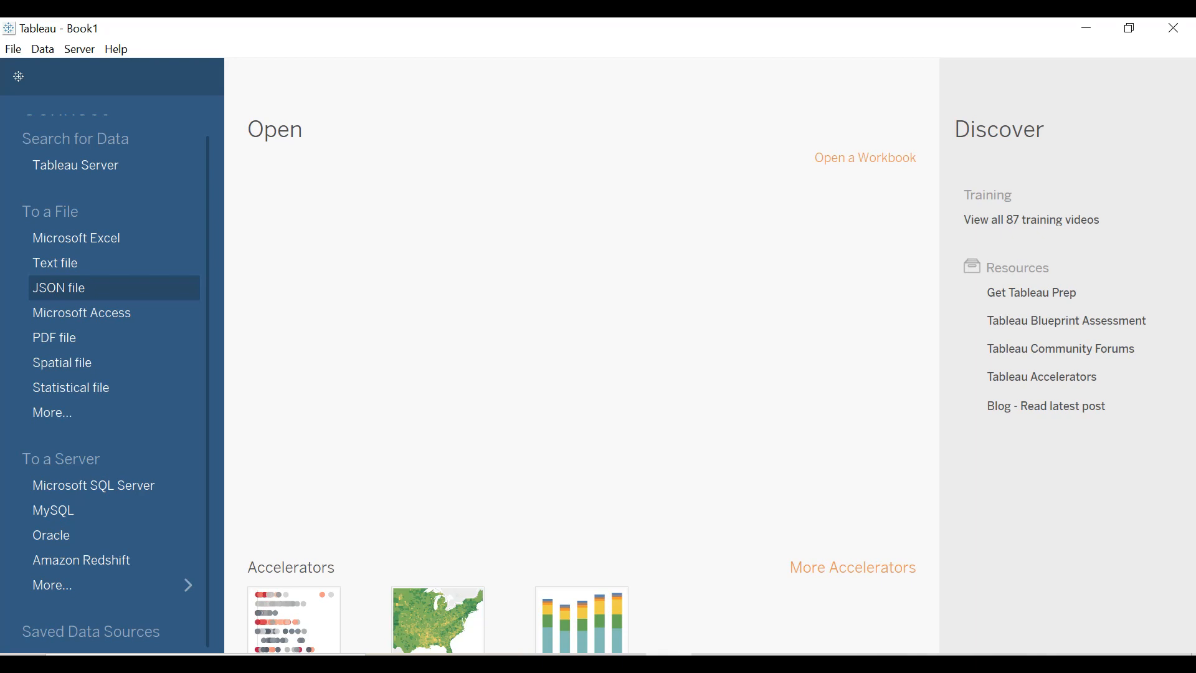
{"action": "left_click", "coordinate": [112, 585]}
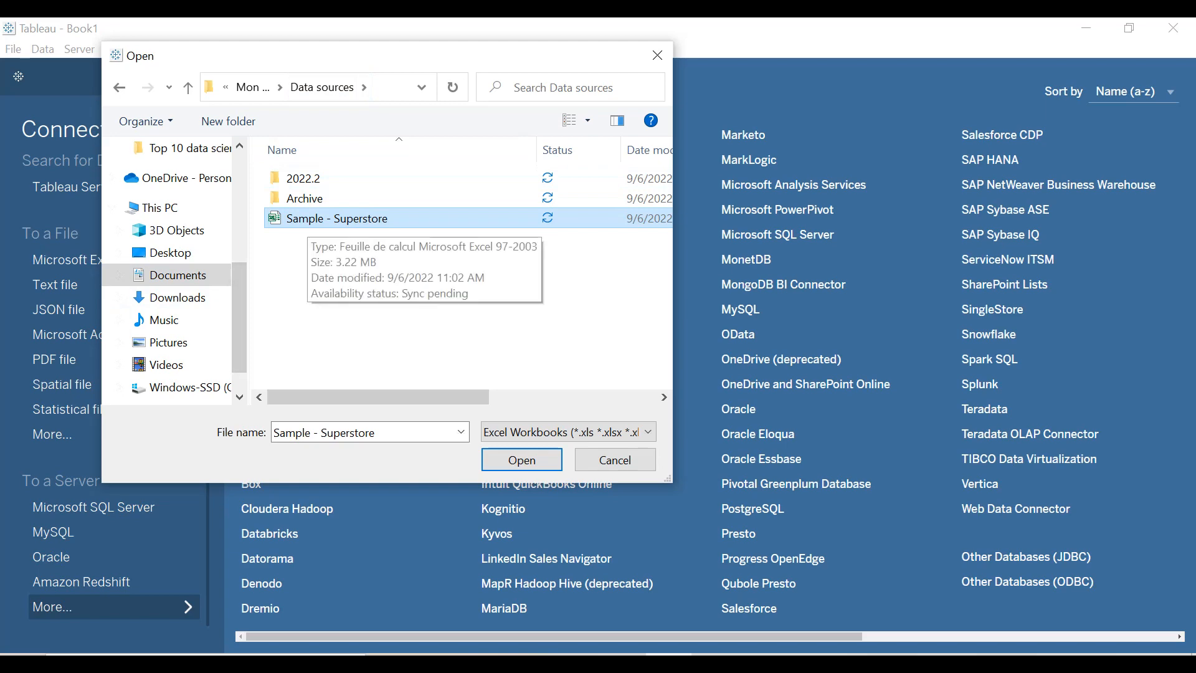
{"action": "key", "text": "Return"}
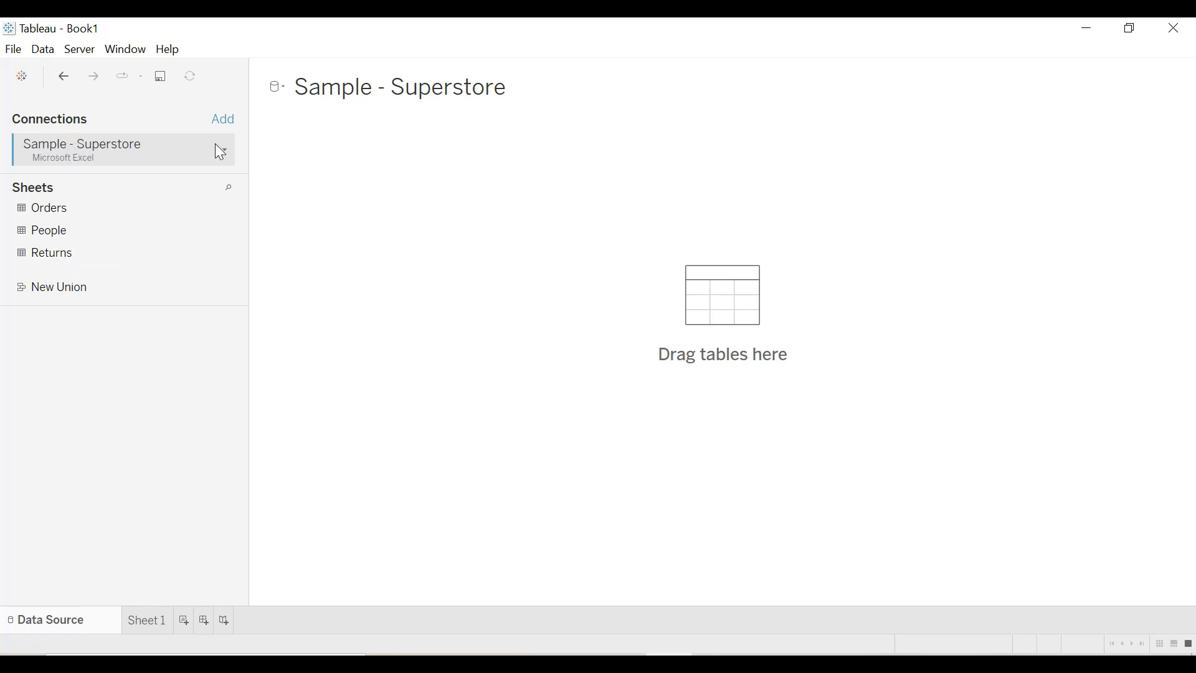
- Add the Orders sheet to the data source canvas
{"action": "left_click", "coordinate": [223, 121]}
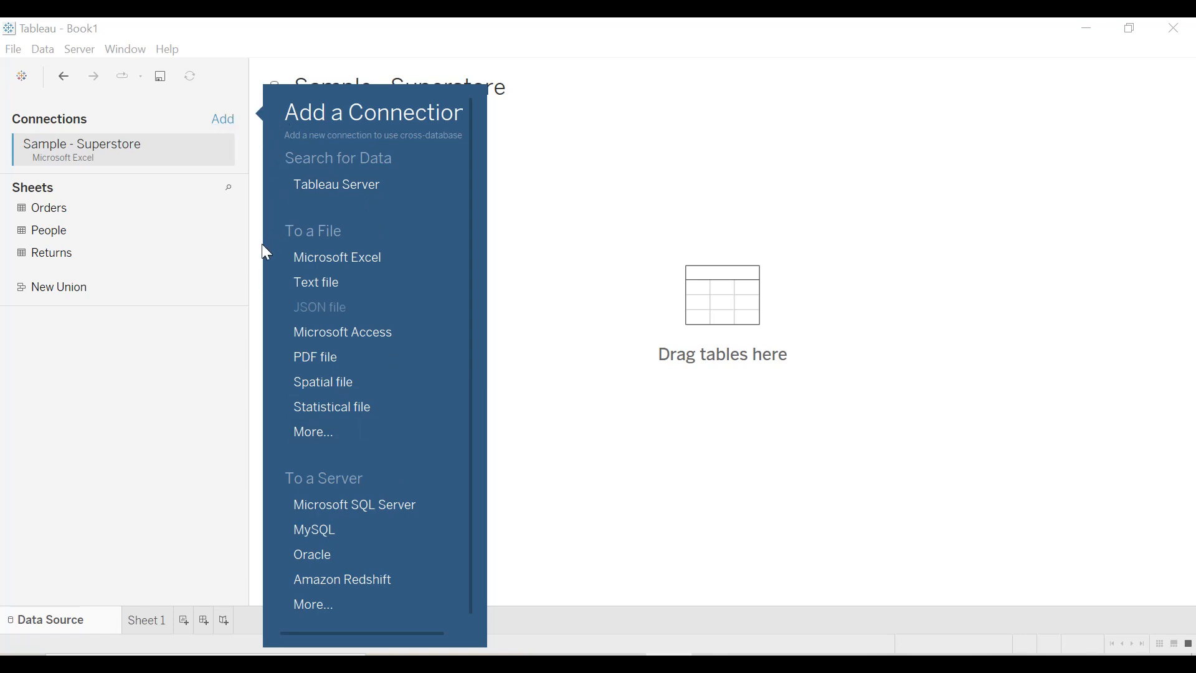
{"action": "left_click", "coordinate": [122, 214]}
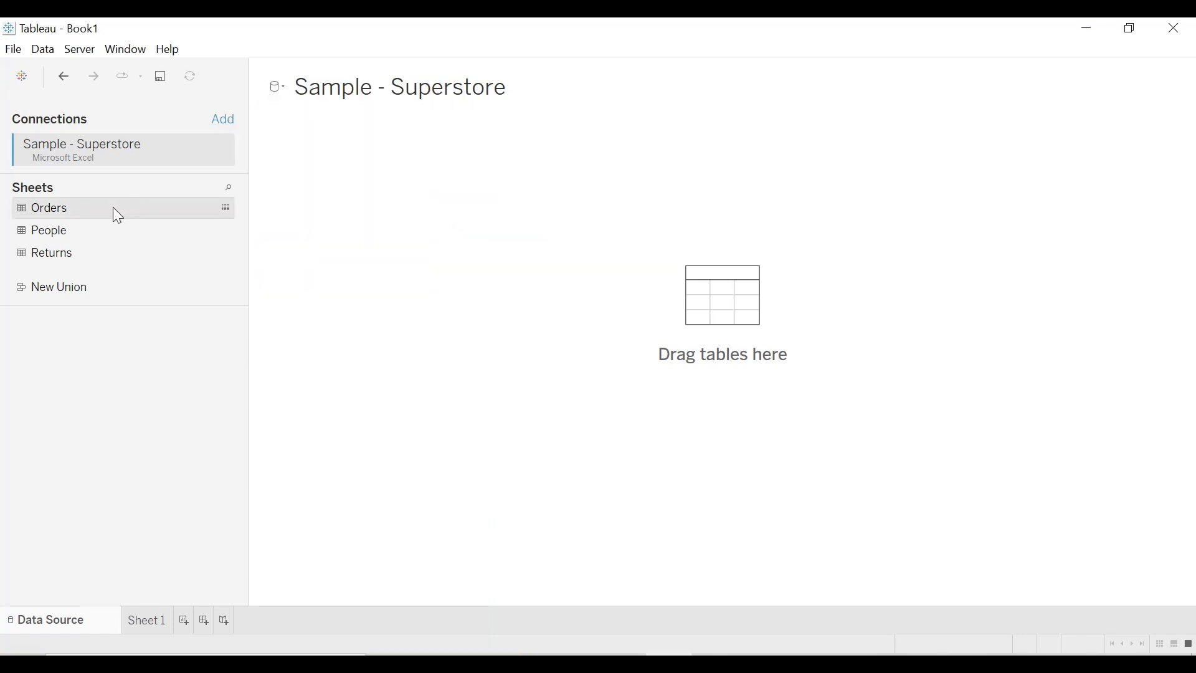
{"action": "left_click_drag", "start_coordinate": [120, 211], "coordinate": [314, 189]}
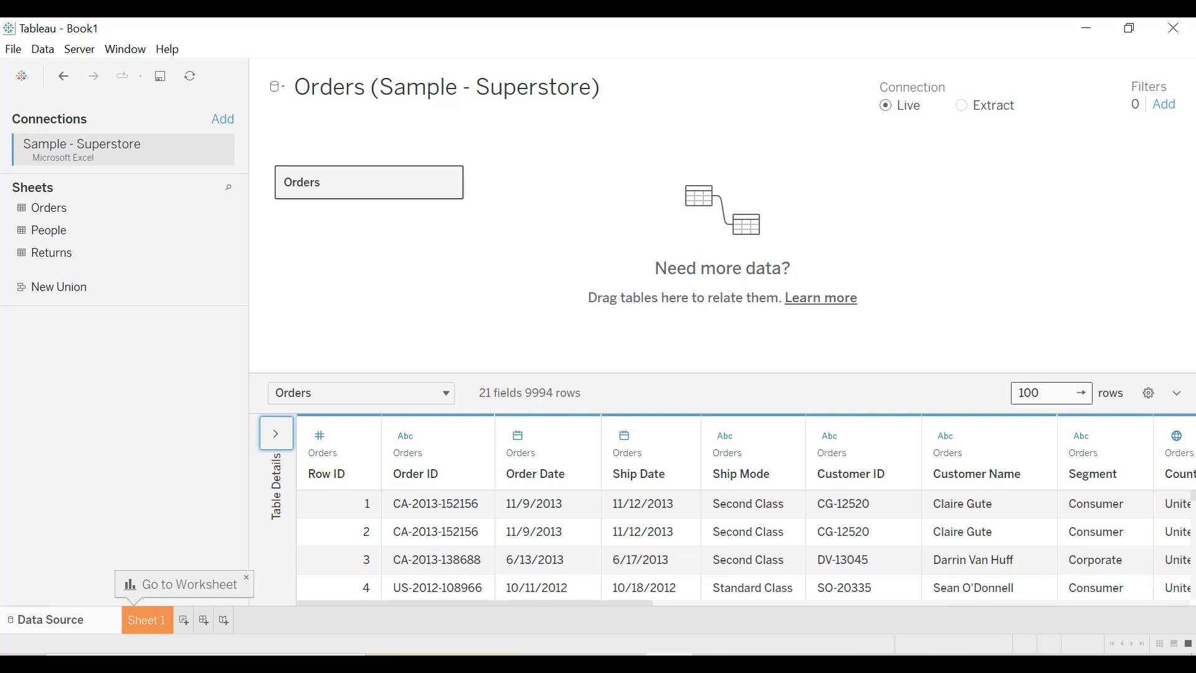
- Set the number of rows shown in the Orders data preview to 10000
{"action": "scroll", "coordinate": [897, 444], "scroll_direction": "down", "scroll_amount": 15}
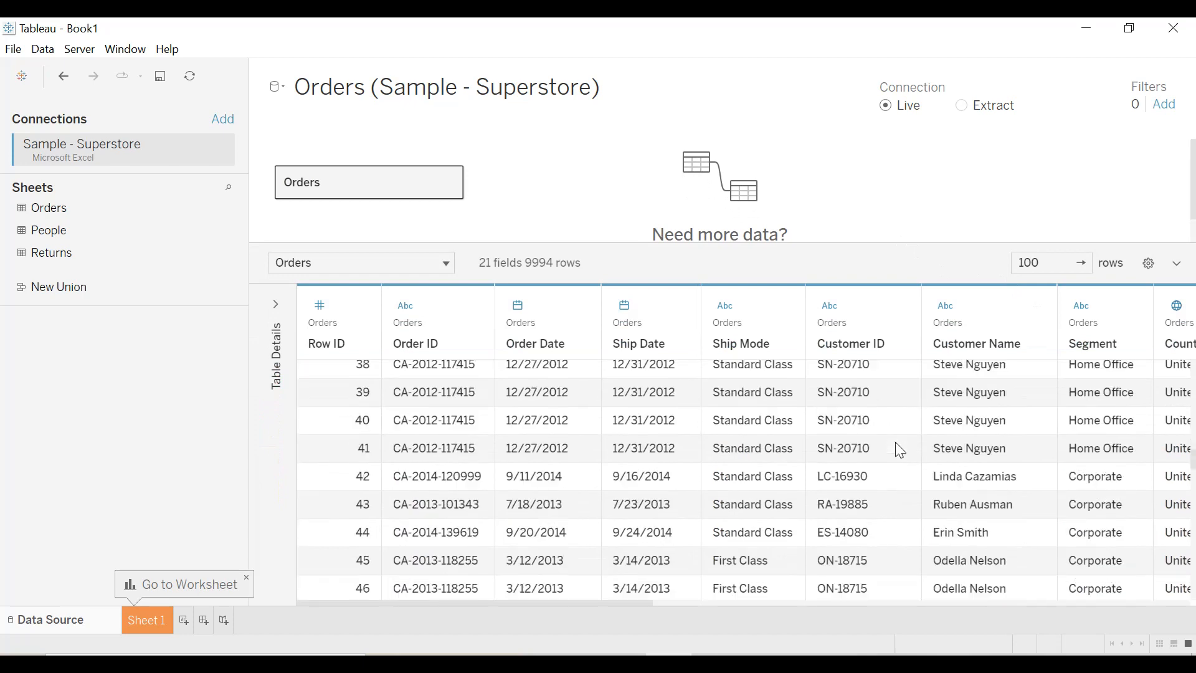
{"action": "scroll", "coordinate": [897, 443], "scroll_direction": "down", "scroll_amount": 10}
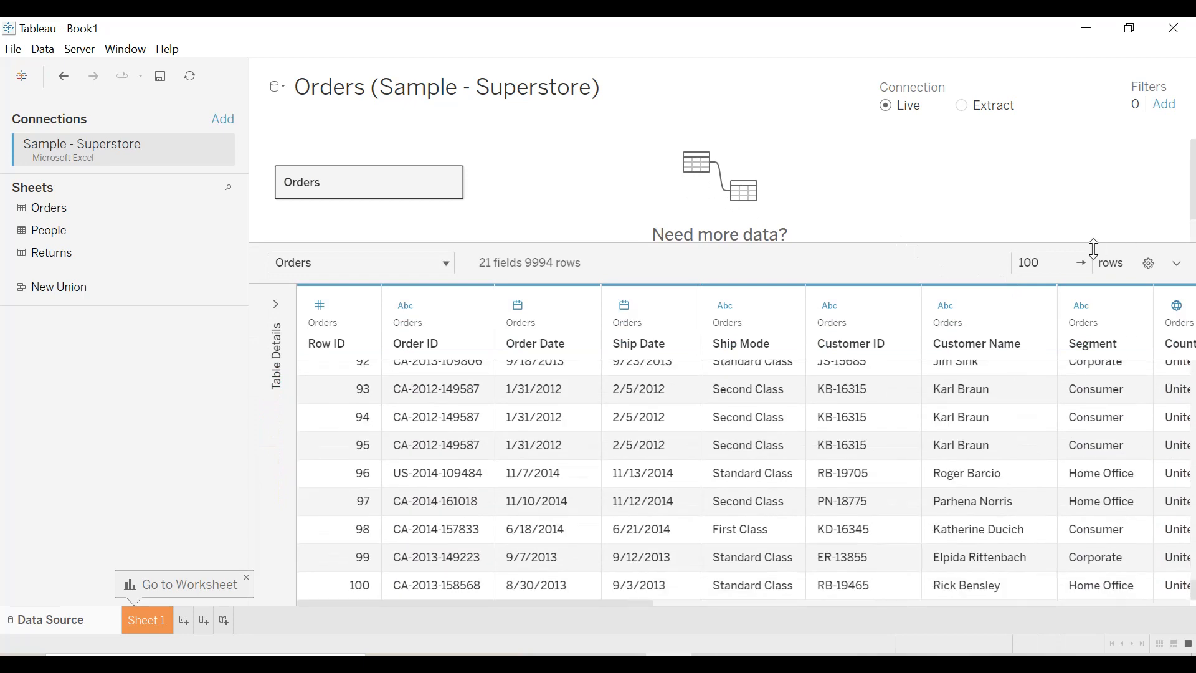
{"action": "left_click", "coordinate": [1039, 262]}
{"action": "type", "text": "0"}
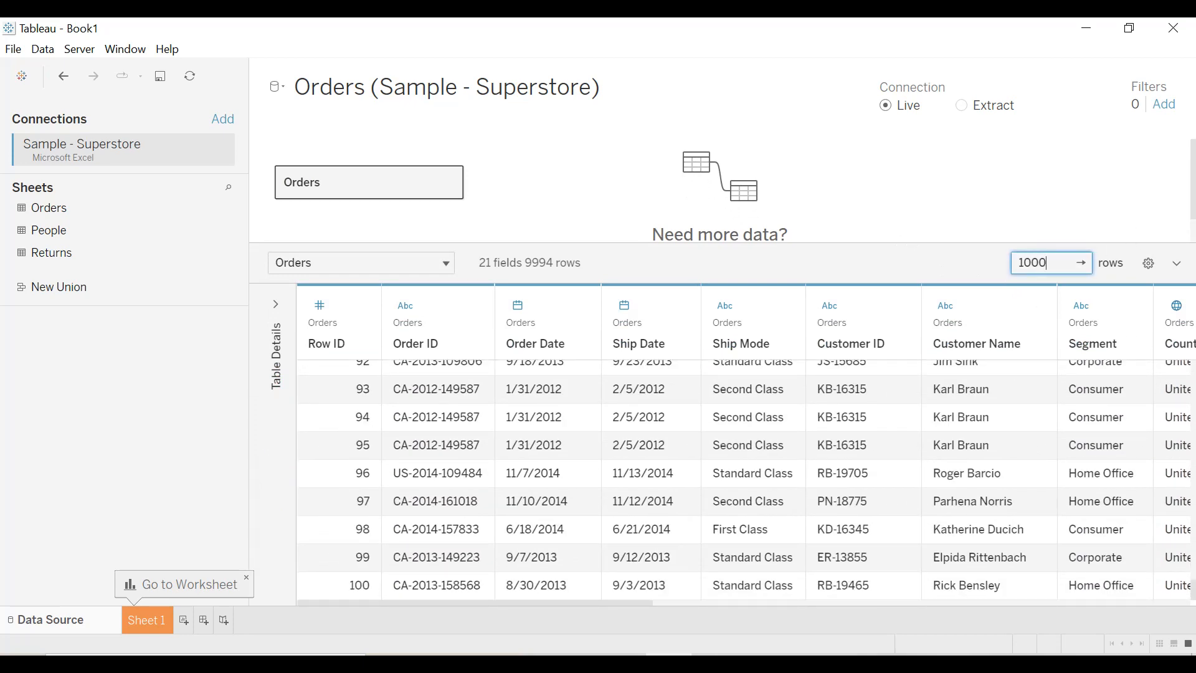
{"action": "type", "text": "0"}
{"action": "key", "text": "Return"}
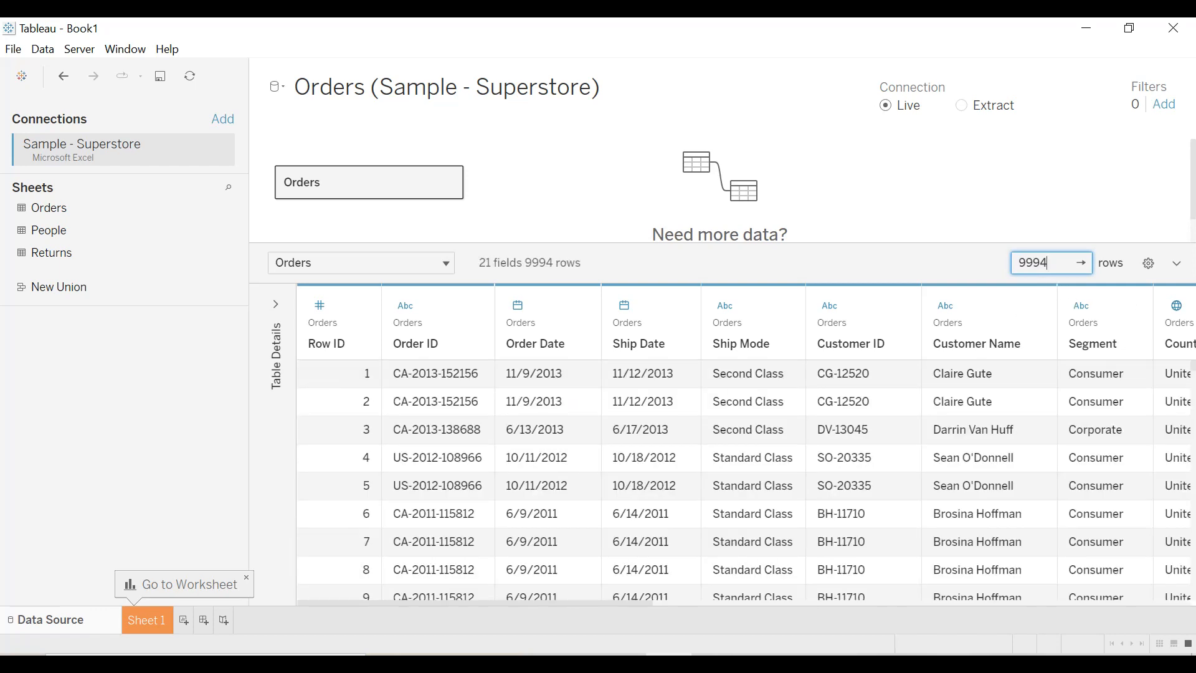
- Set the Orders data preview back to 100 rows
{"action": "double_click", "coordinate": [1049, 262]}
{"action": "type", "text": "100"}
{"action": "key", "text": "Return"}
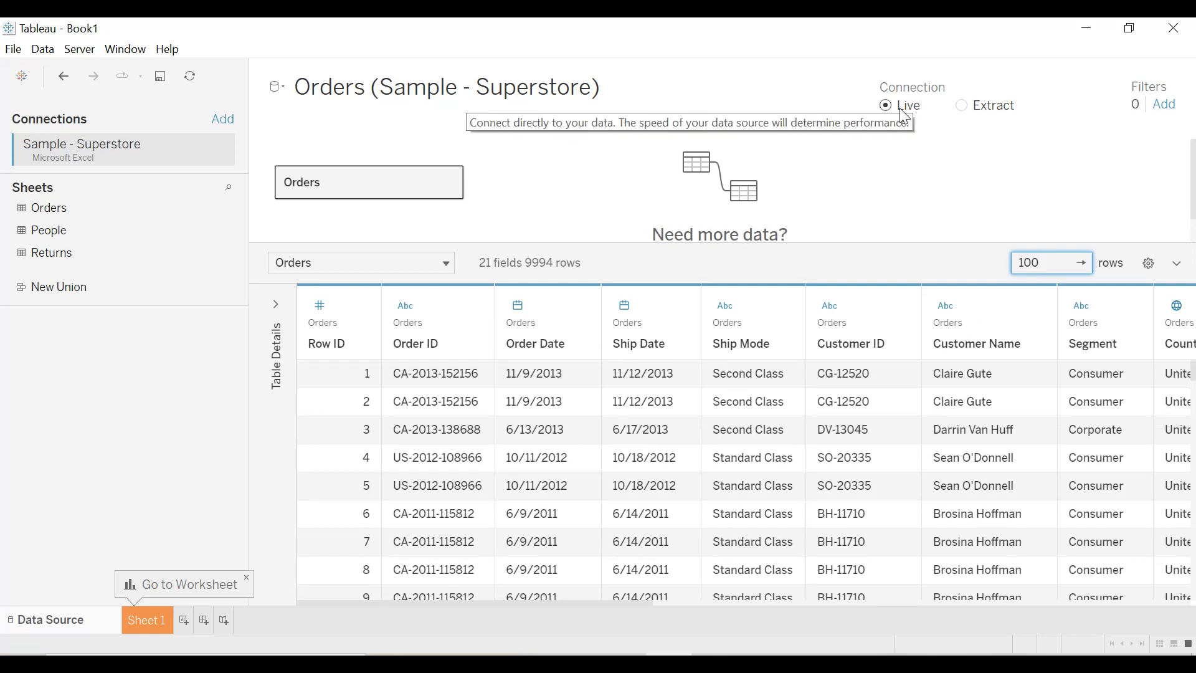
- Switch the data source connection to Extract and return it to Live
{"action": "left_click", "coordinate": [962, 106]}
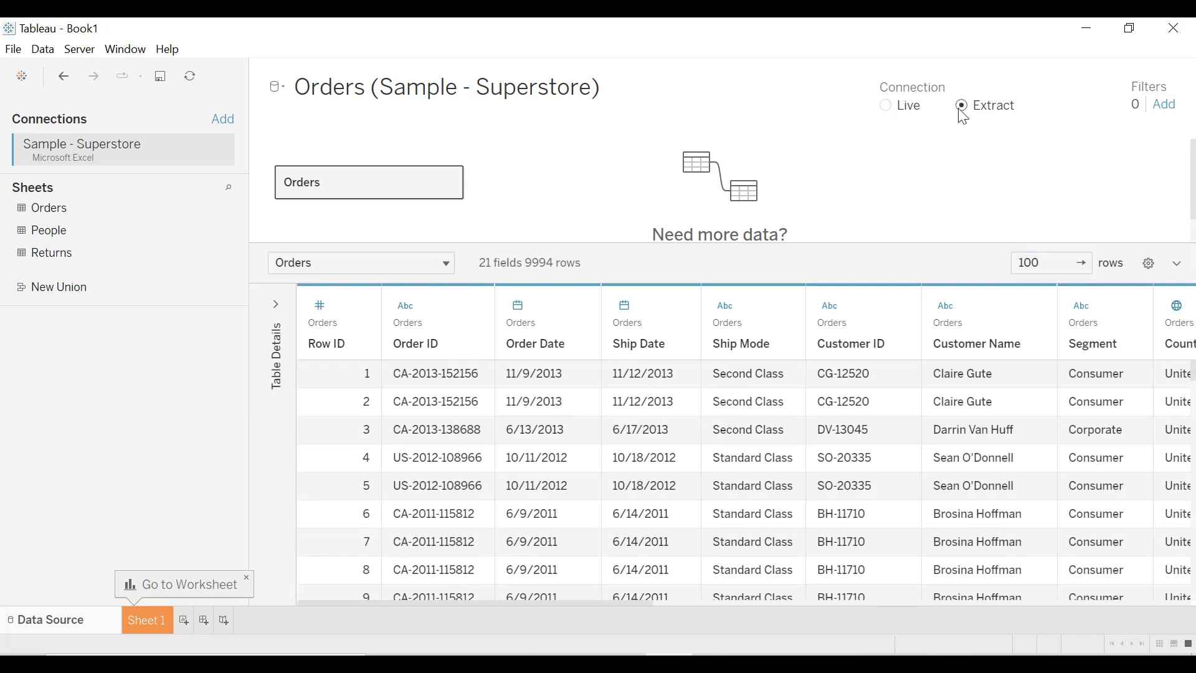
{"action": "left_click", "coordinate": [886, 105]}
{"action": "left_click", "coordinate": [968, 106]}
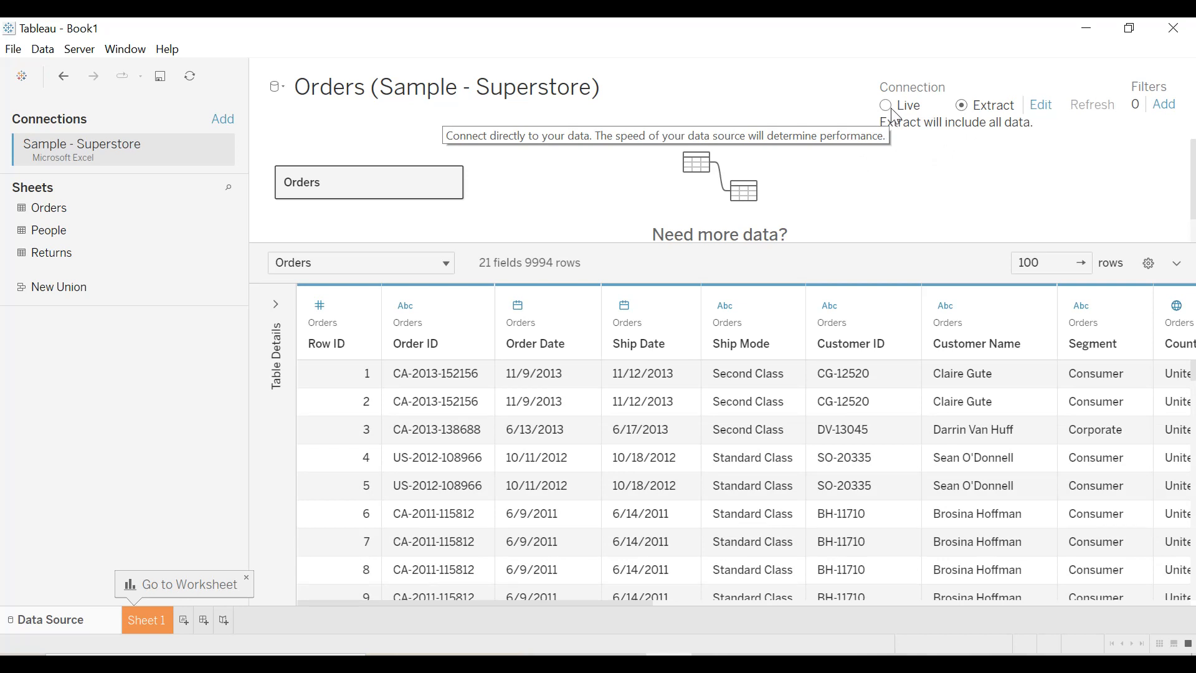
{"action": "left_click", "coordinate": [893, 111]}
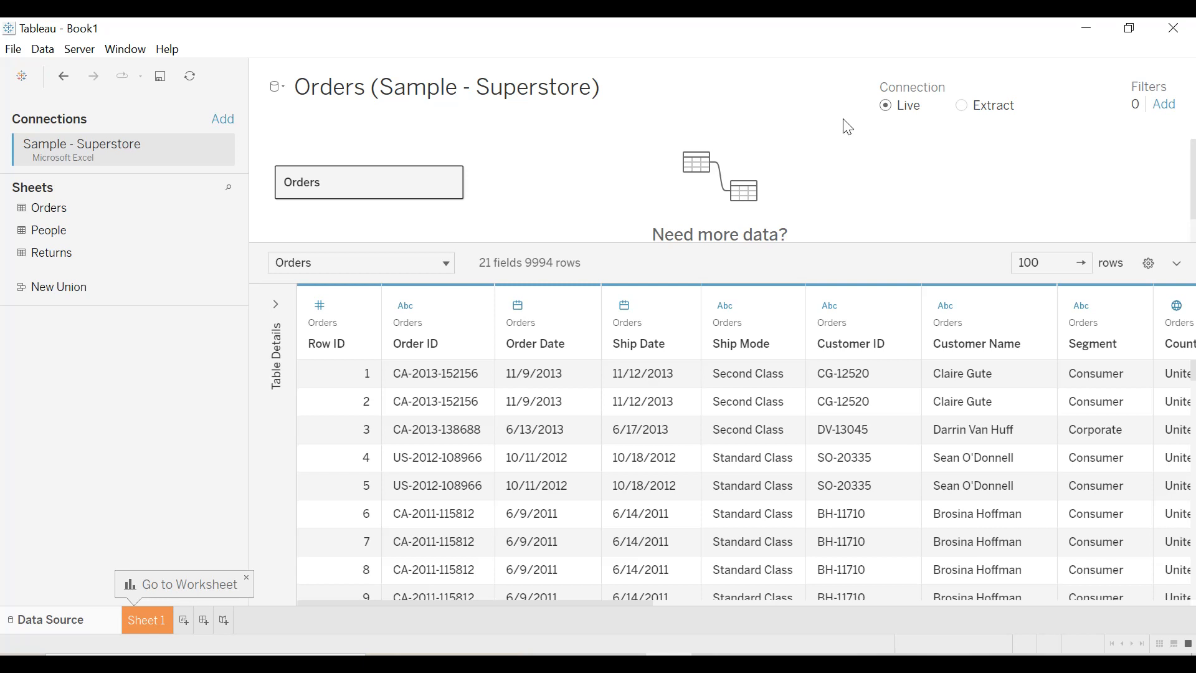
- Look through the fields available for a data source filter without adding one
{"action": "left_click", "coordinate": [1163, 111]}
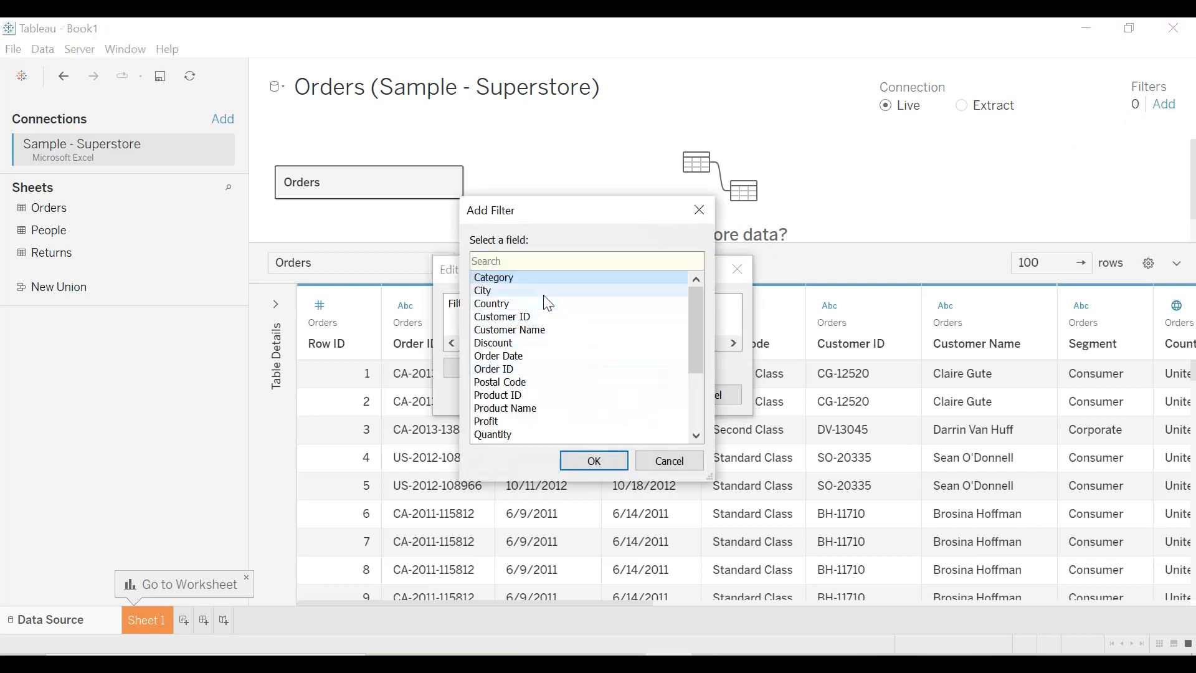
{"action": "scroll", "coordinate": [563, 298], "scroll_direction": "down", "scroll_amount": 1}
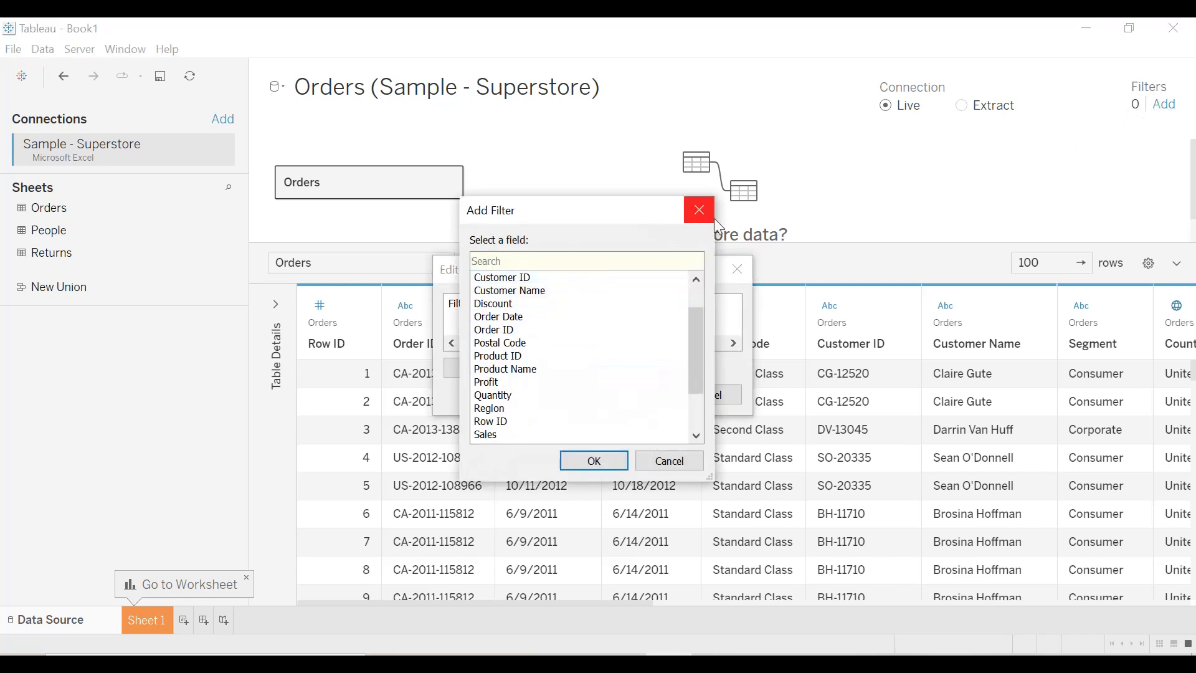
{"action": "left_click", "coordinate": [700, 211]}
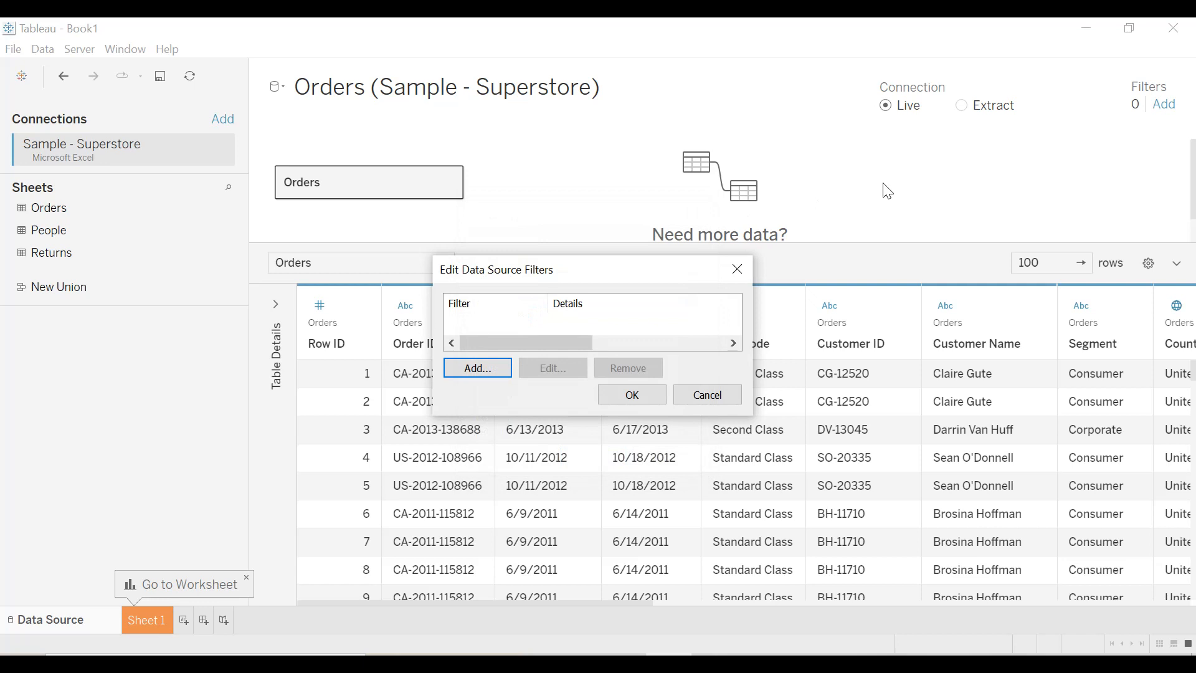
{"action": "left_click", "coordinate": [748, 274]}
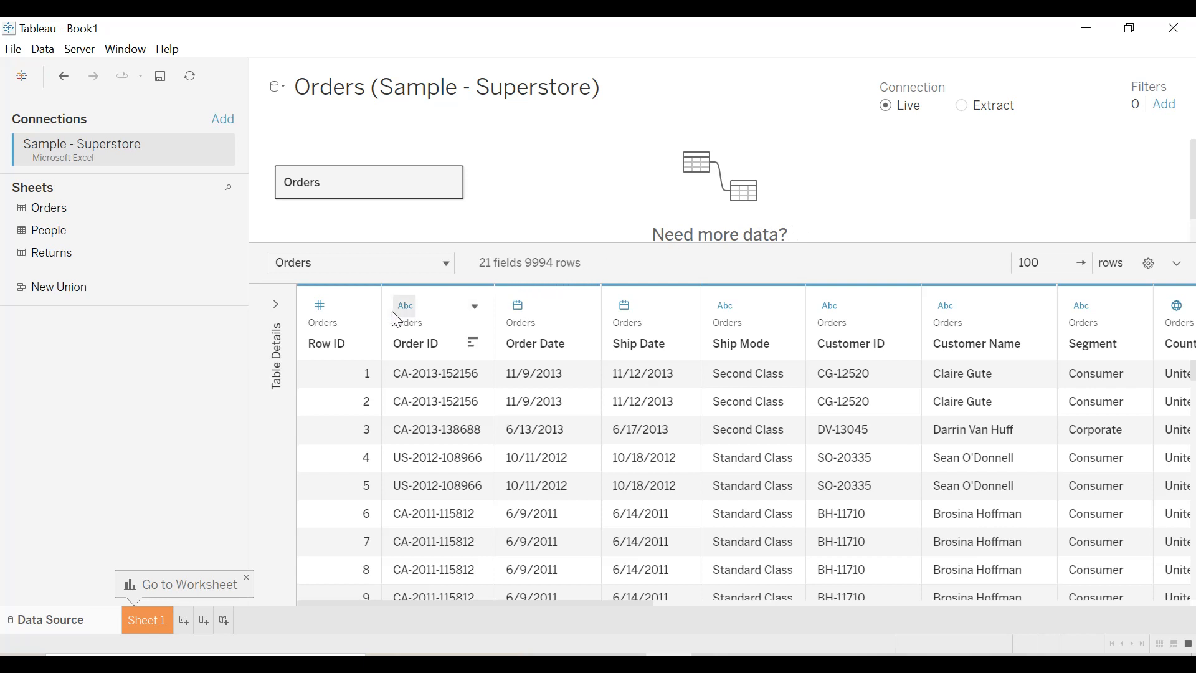
- Examine the data type options of the Row ID, Order Date, Ship Mode and Customer ID columns
{"action": "left_click", "coordinate": [320, 307]}
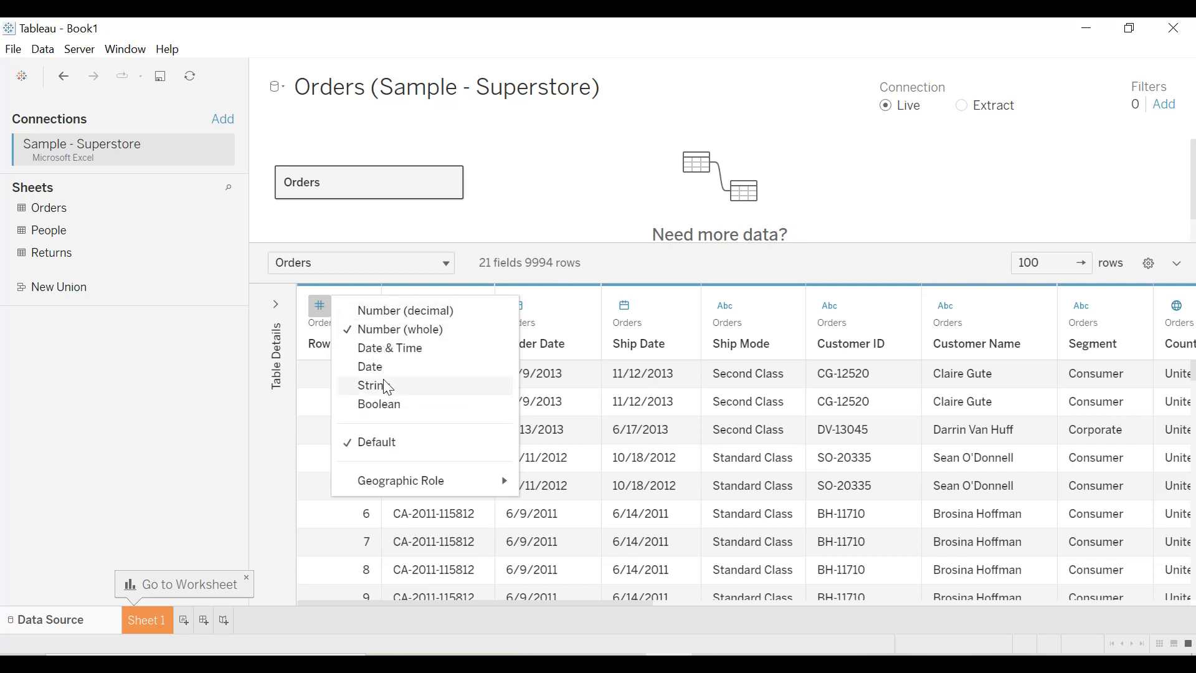
{"action": "mouse_move", "coordinate": [399, 497]}
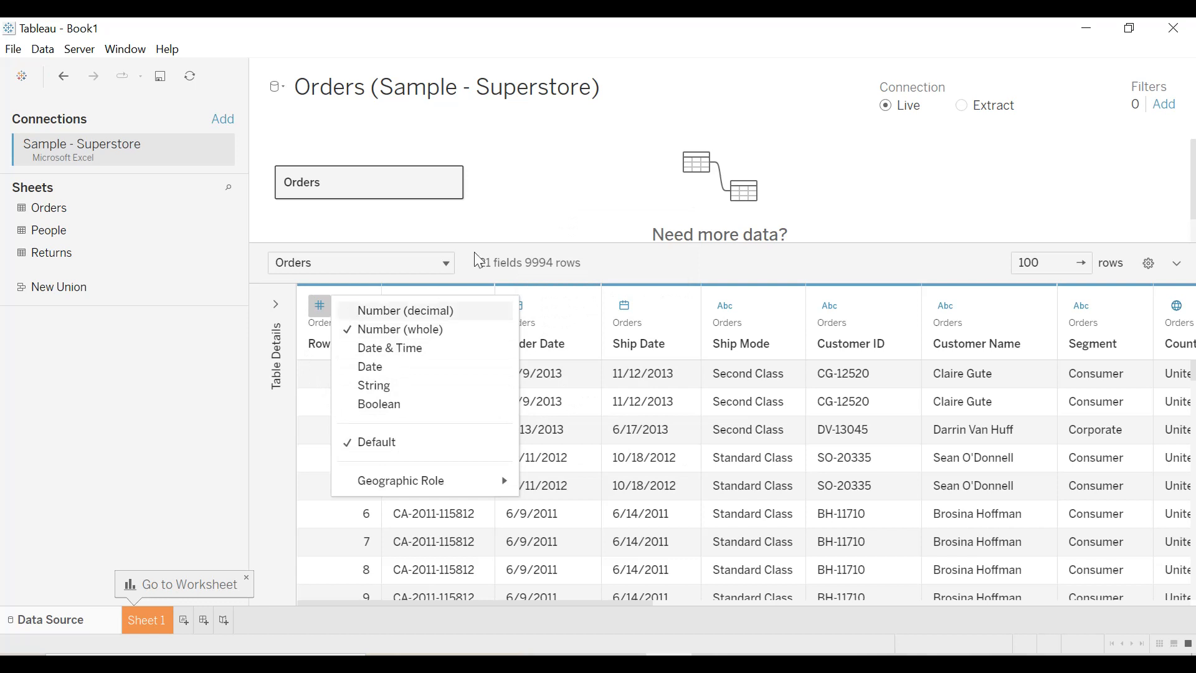
{"action": "left_click", "coordinate": [534, 187]}
{"action": "left_click", "coordinate": [517, 306]}
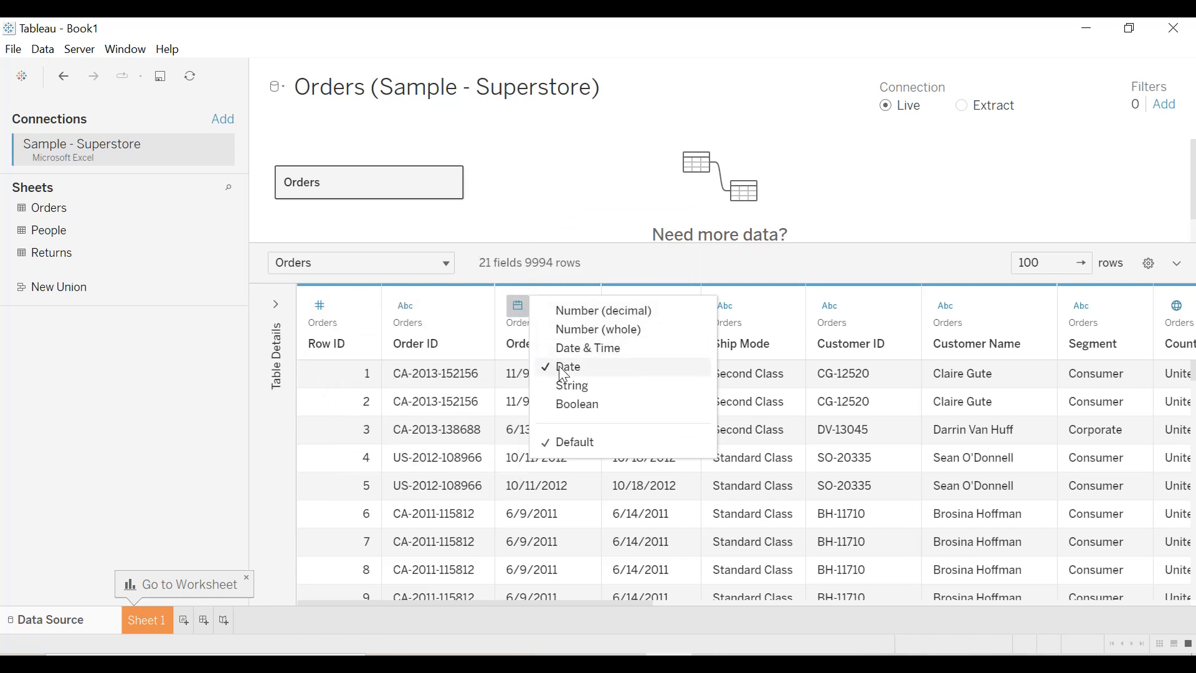
{"action": "left_click", "coordinate": [577, 228]}
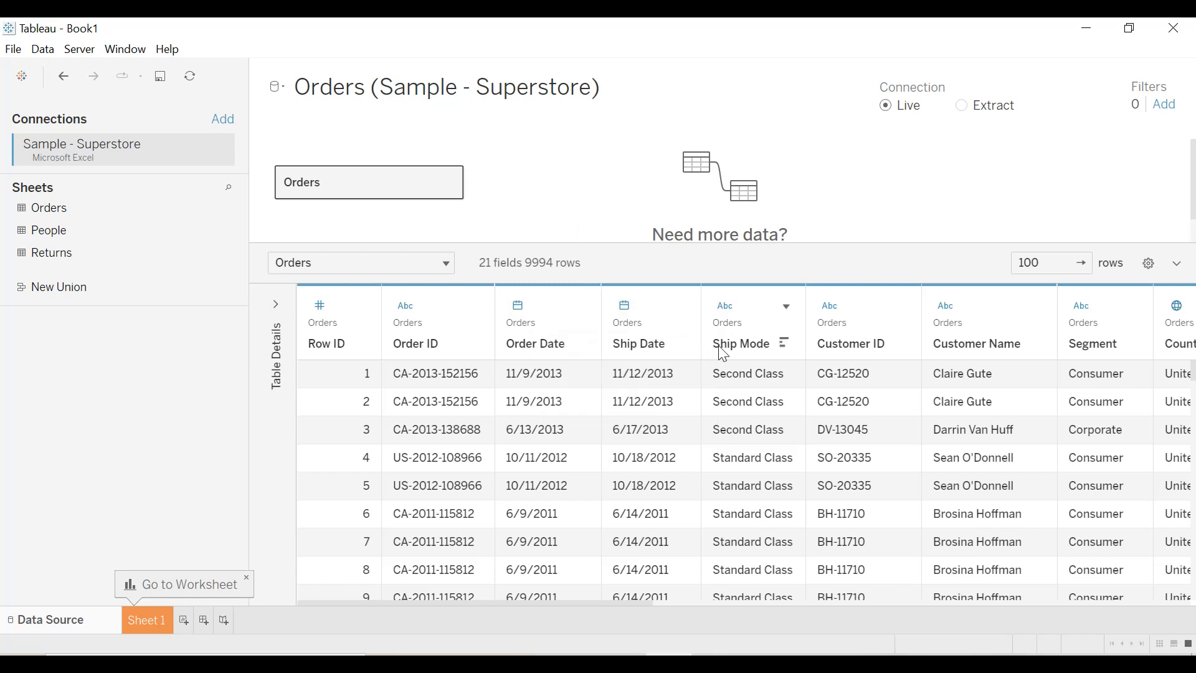
{"action": "left_click", "coordinate": [725, 307]}
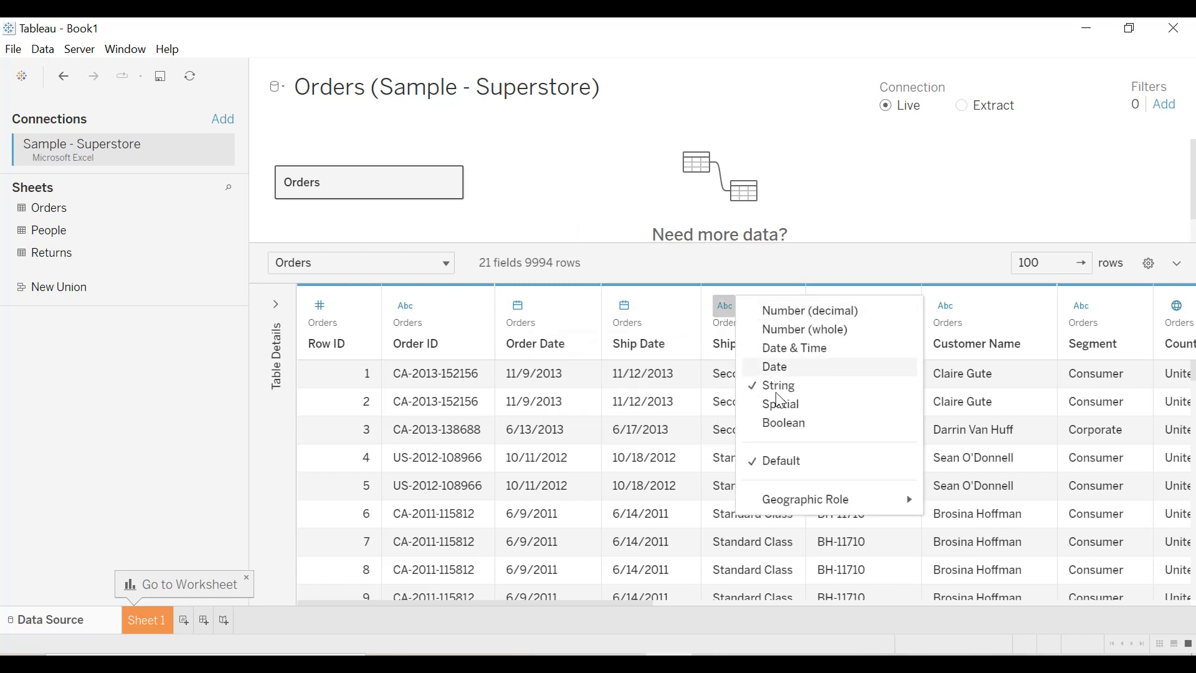
{"action": "left_click", "coordinate": [725, 307]}
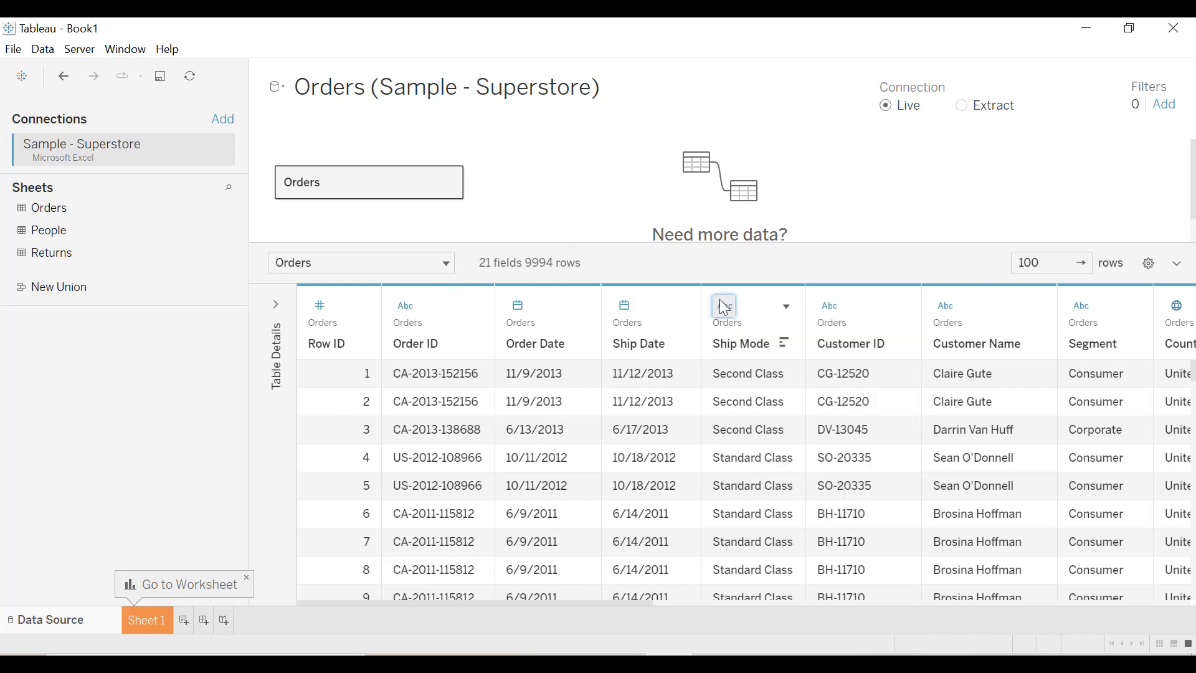
{"action": "left_click", "coordinate": [823, 308]}
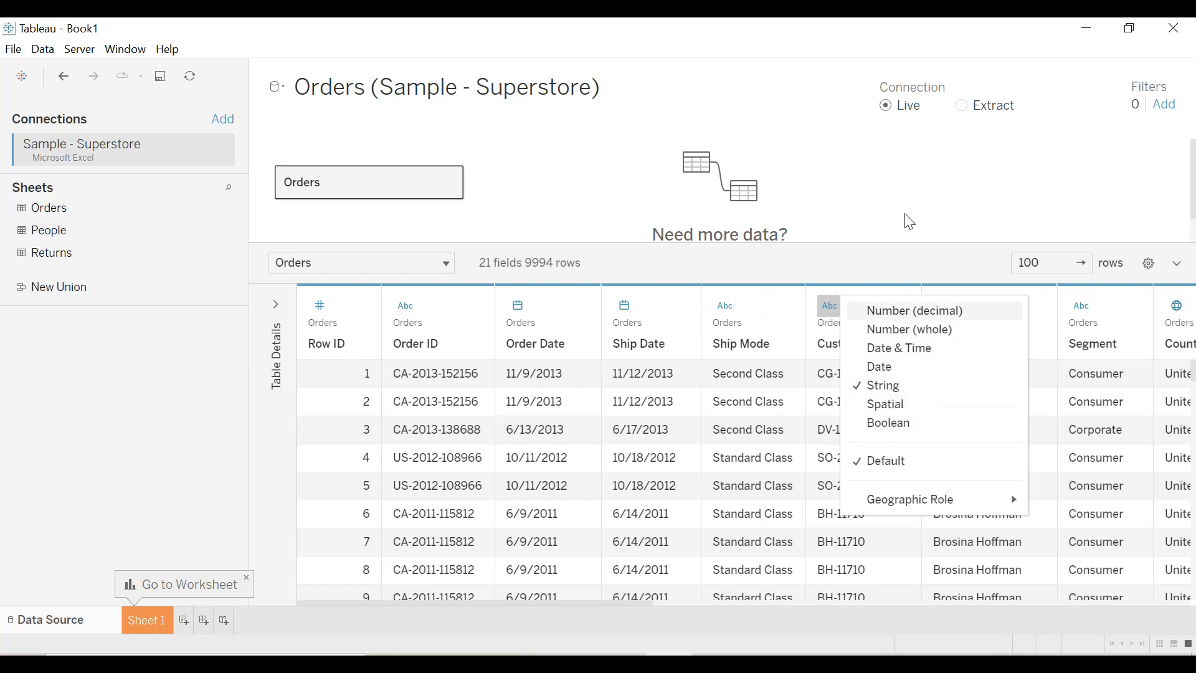
{"action": "left_click", "coordinate": [619, 311]}
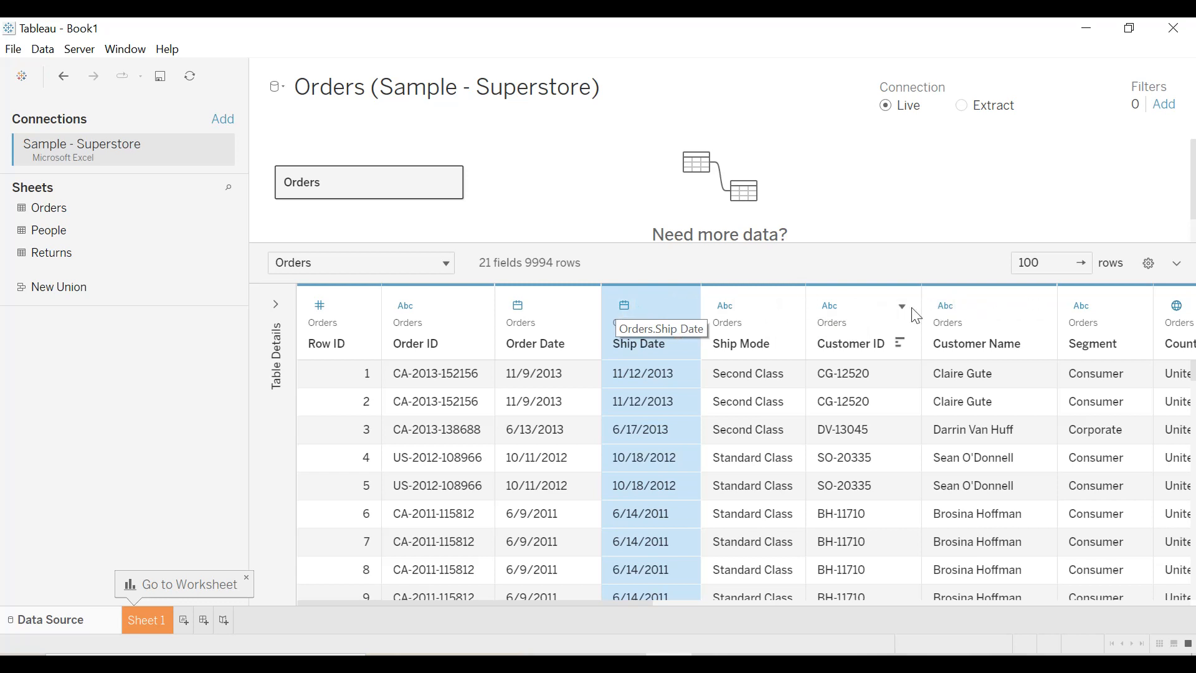
- Hide the Customer ID and Customer Name columns in the Orders table
{"action": "left_click", "coordinate": [902, 308]}
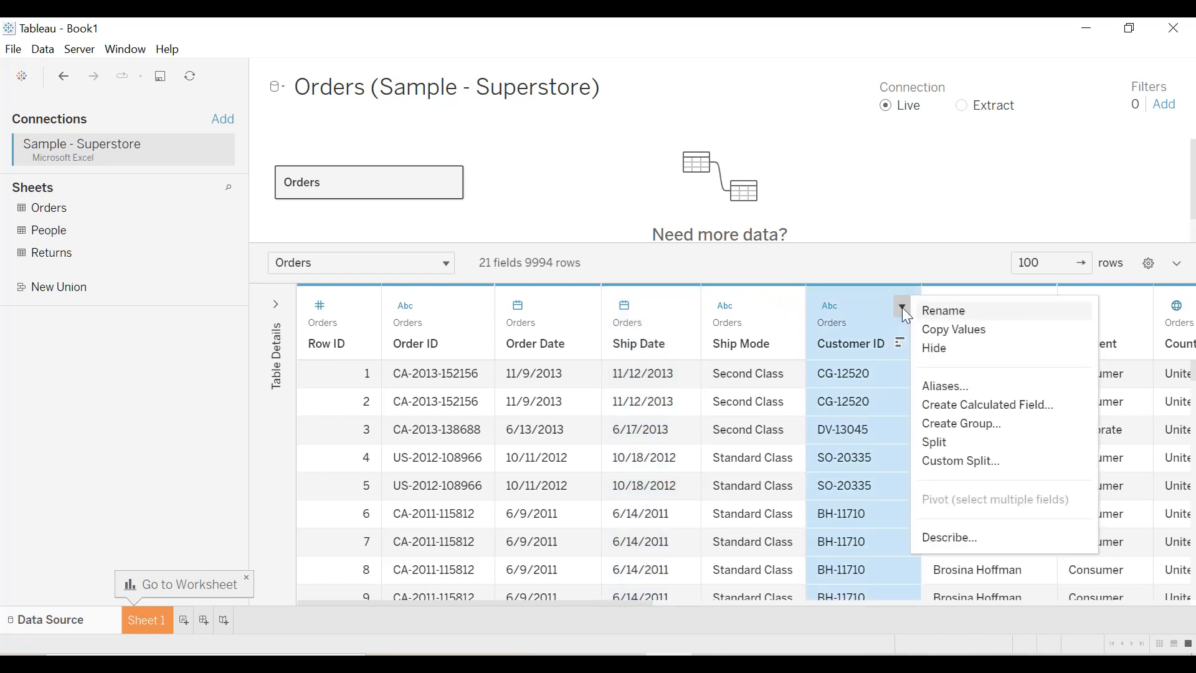
{"action": "left_click", "coordinate": [947, 350]}
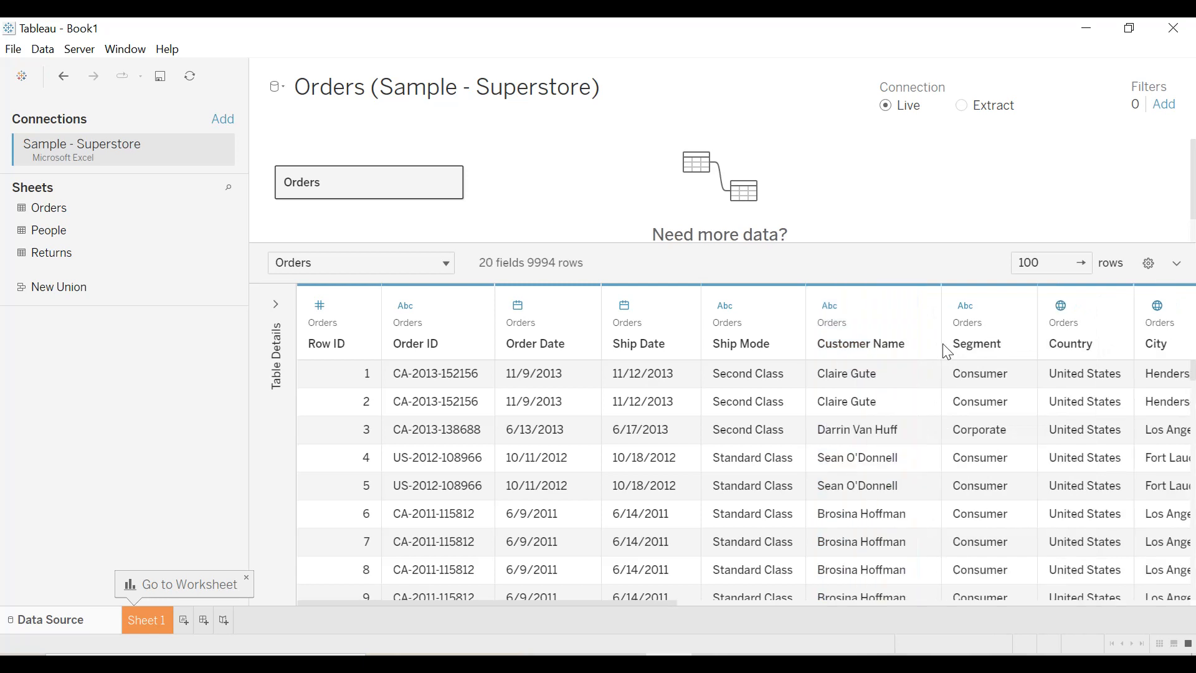
{"action": "left_click", "coordinate": [922, 307]}
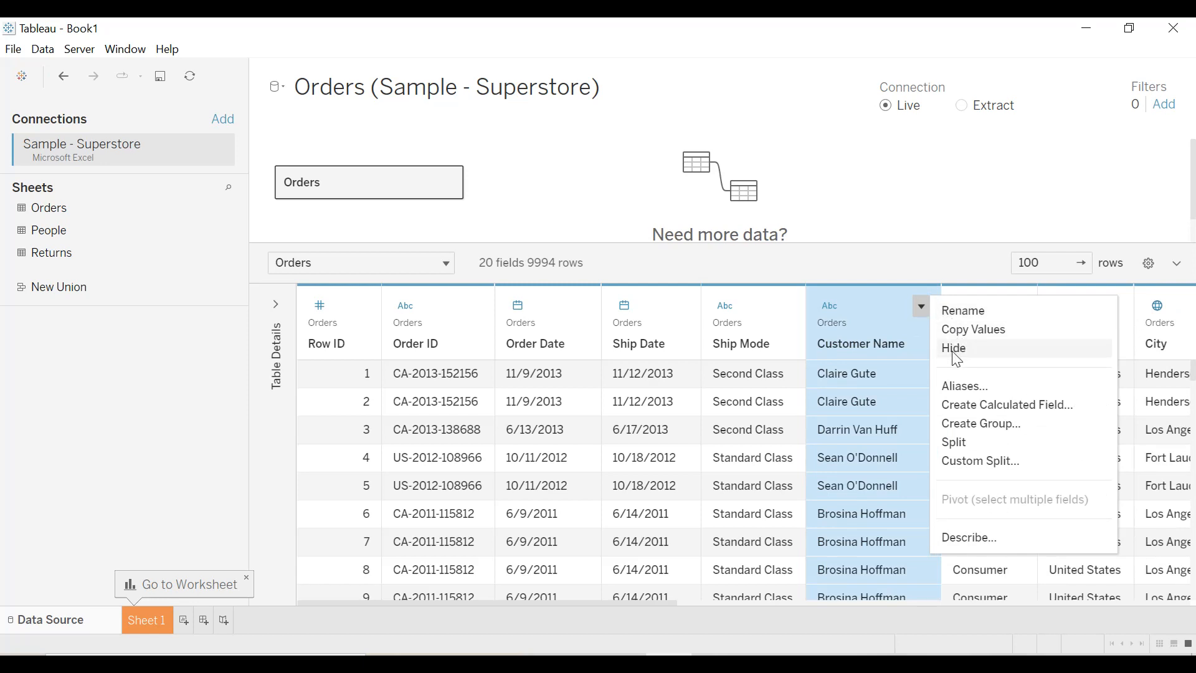
{"action": "left_click", "coordinate": [953, 353]}
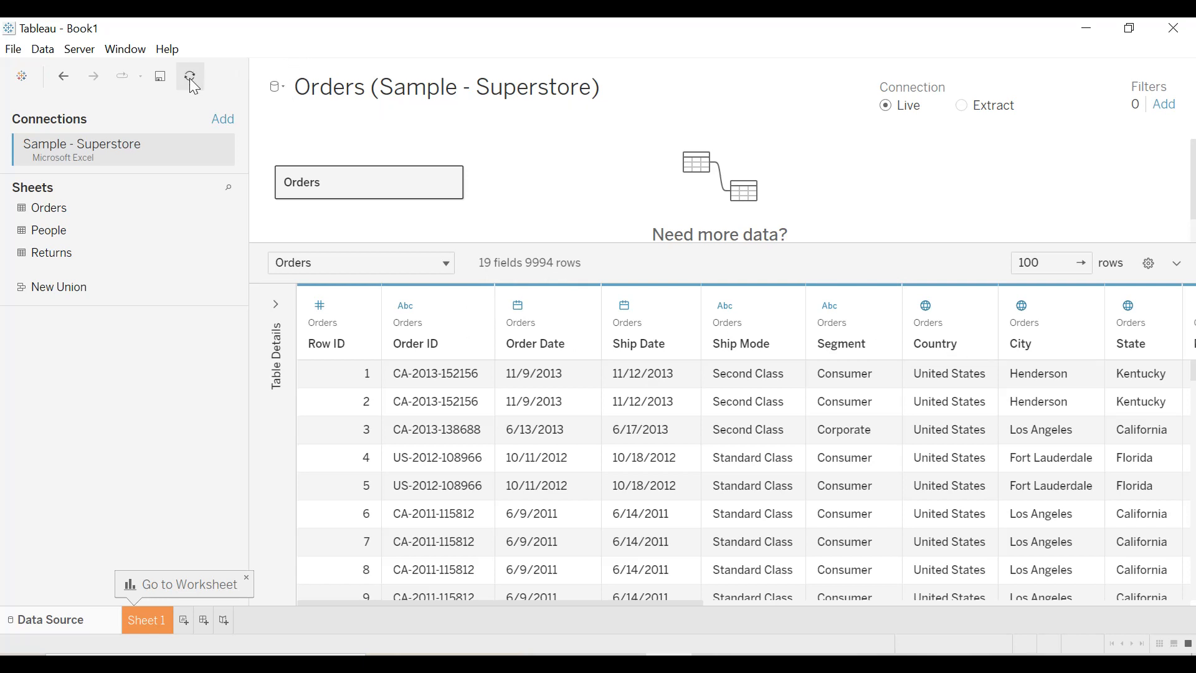
{"action": "left_click", "coordinate": [43, 49]}
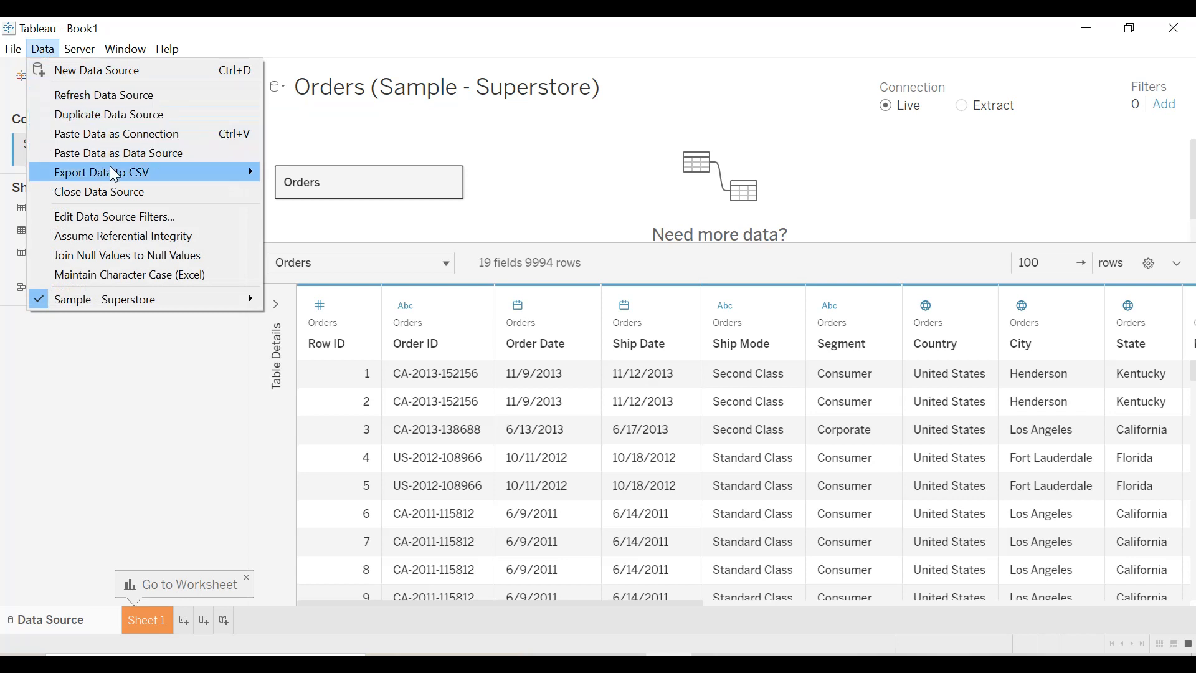
{"action": "mouse_move", "coordinate": [111, 168]}
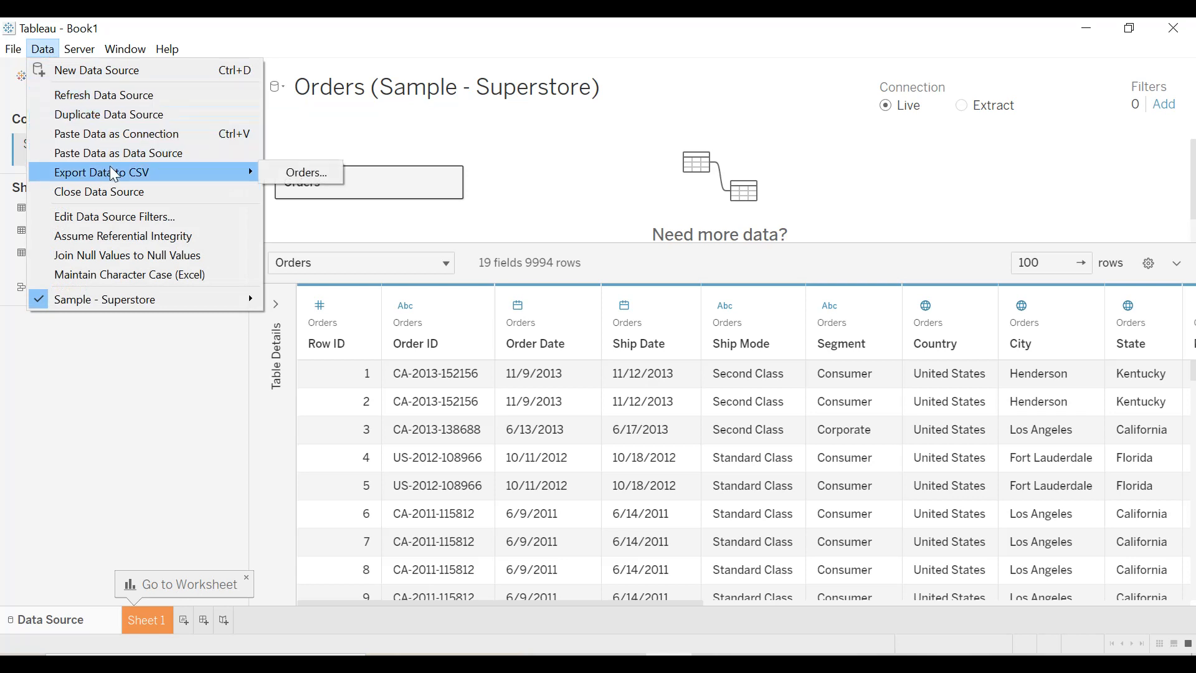
{"action": "mouse_move", "coordinate": [91, 52]}
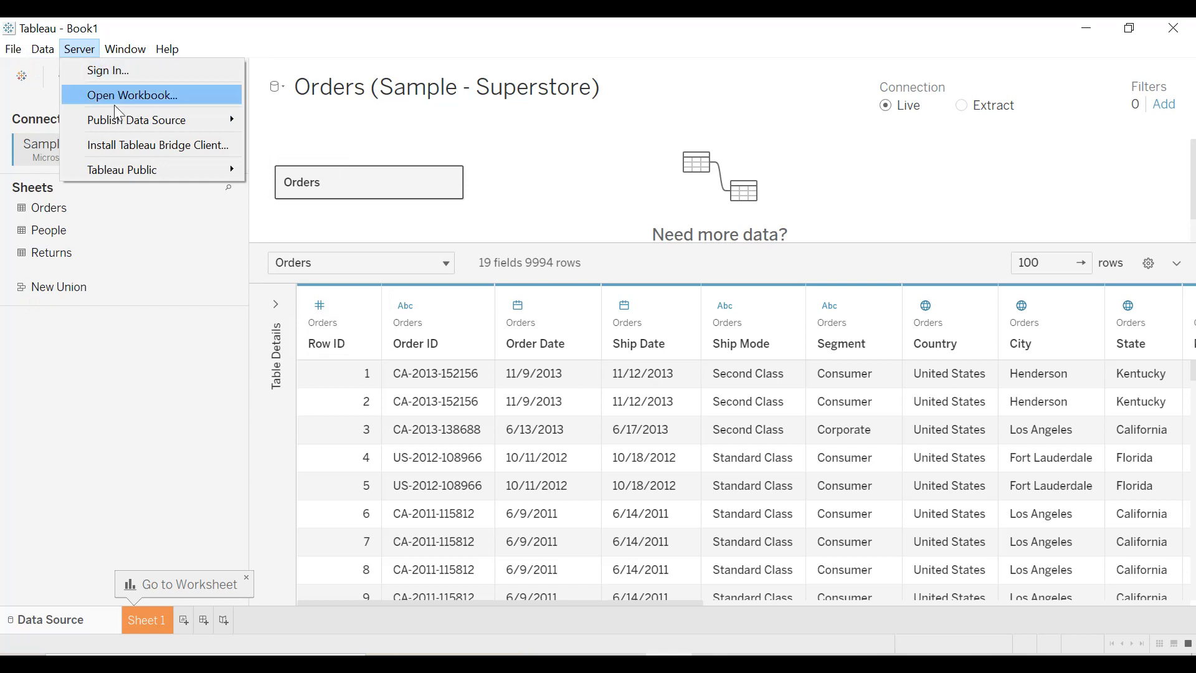
{"action": "mouse_move", "coordinate": [120, 120]}
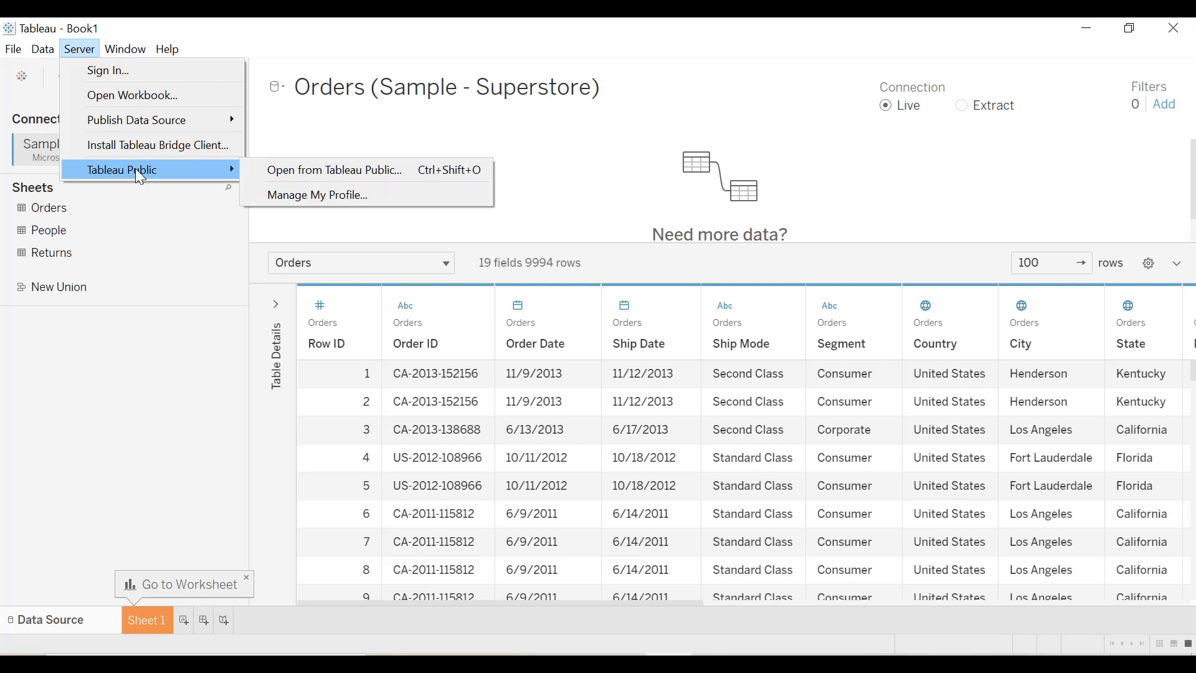
{"action": "key", "text": "Escape"}
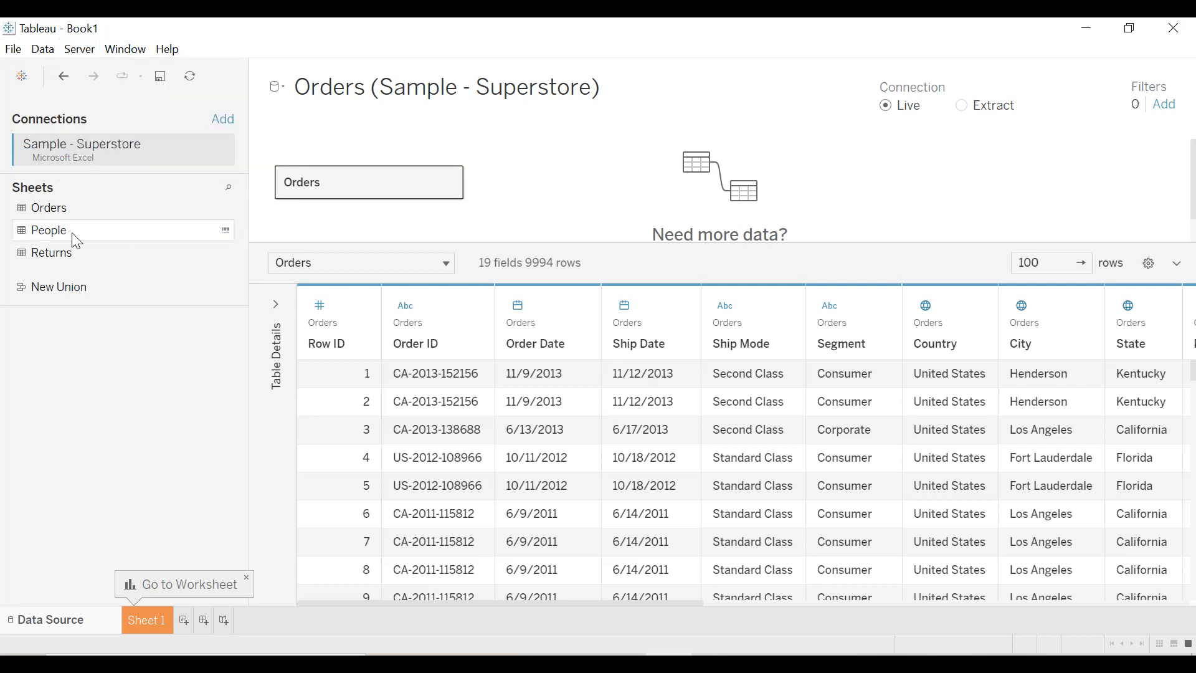
- Relate the People table to Orders, check the relationship's details, and remove People again
{"action": "left_click_drag", "start_coordinate": [77, 241], "coordinate": [211, 264]}
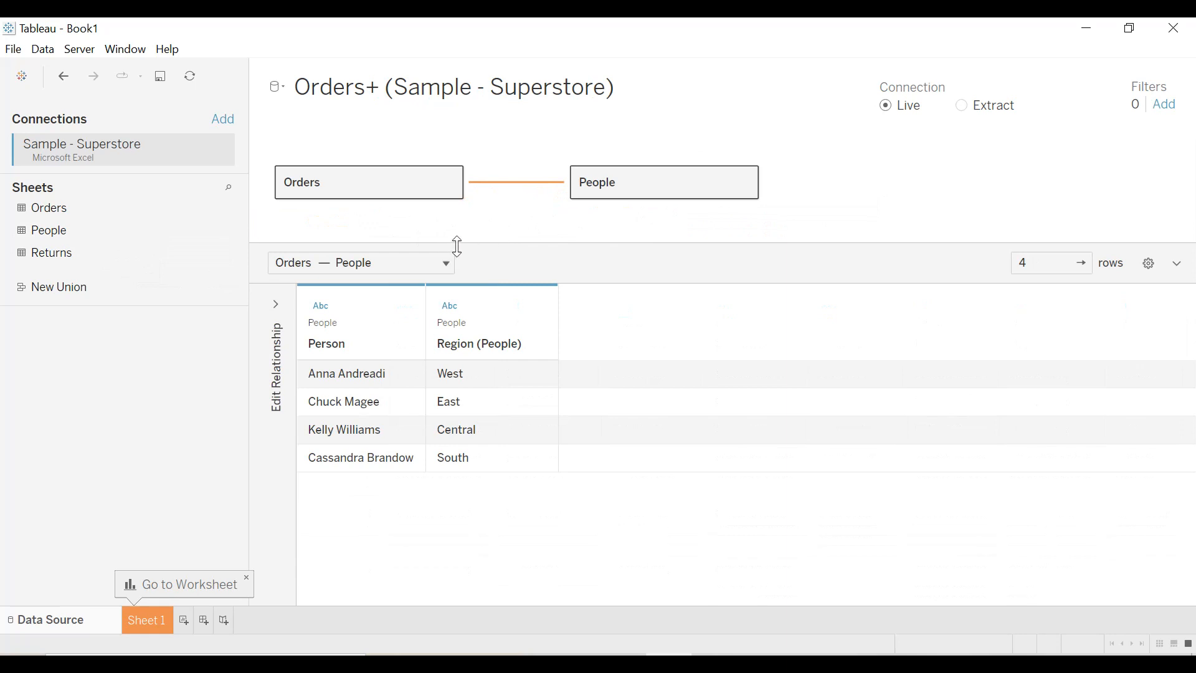
{"action": "mouse_move", "coordinate": [530, 199]}
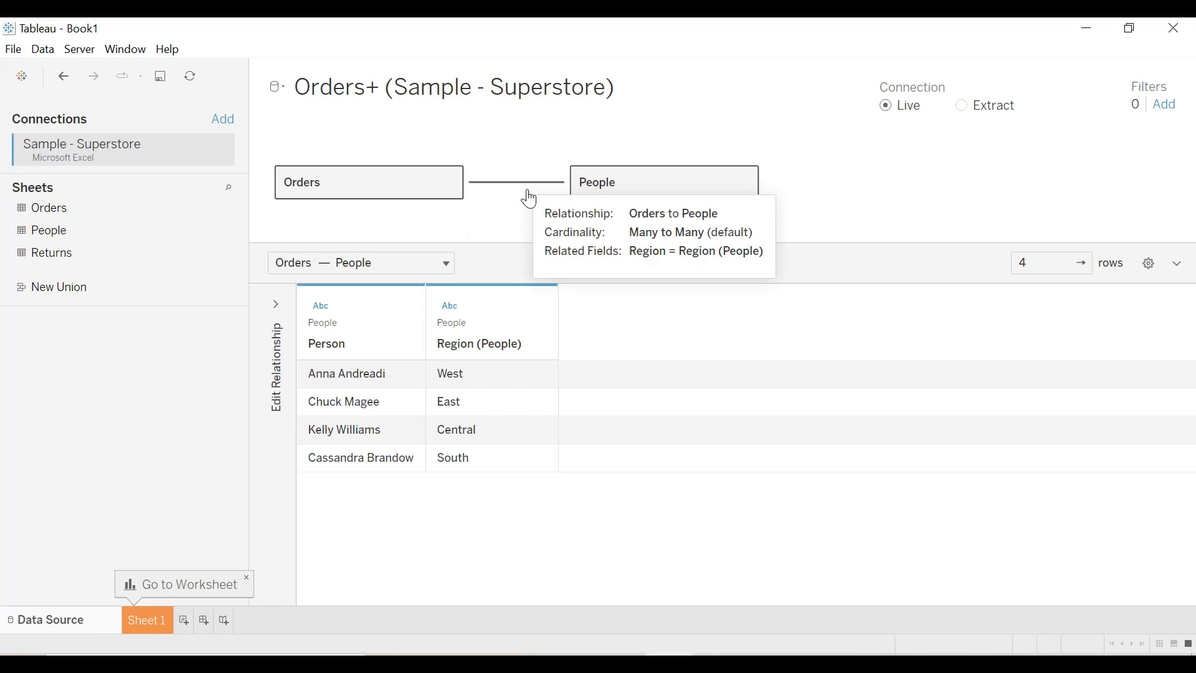
{"action": "left_click", "coordinate": [746, 182]}
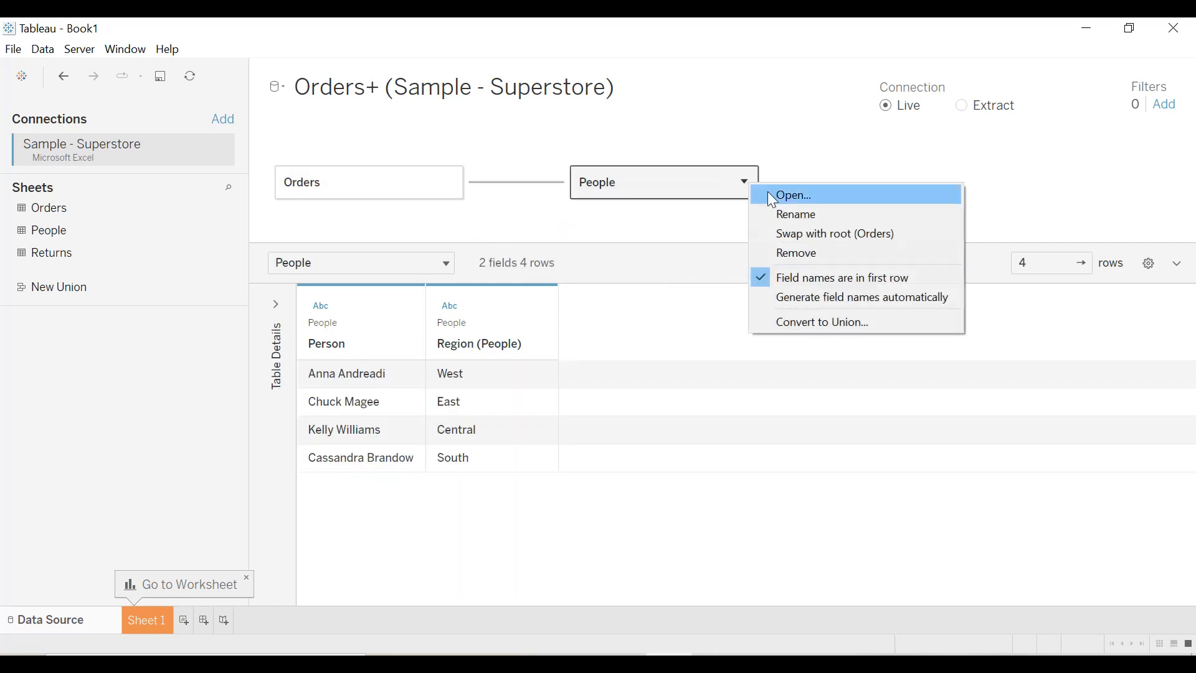
{"action": "left_click", "coordinate": [788, 251]}
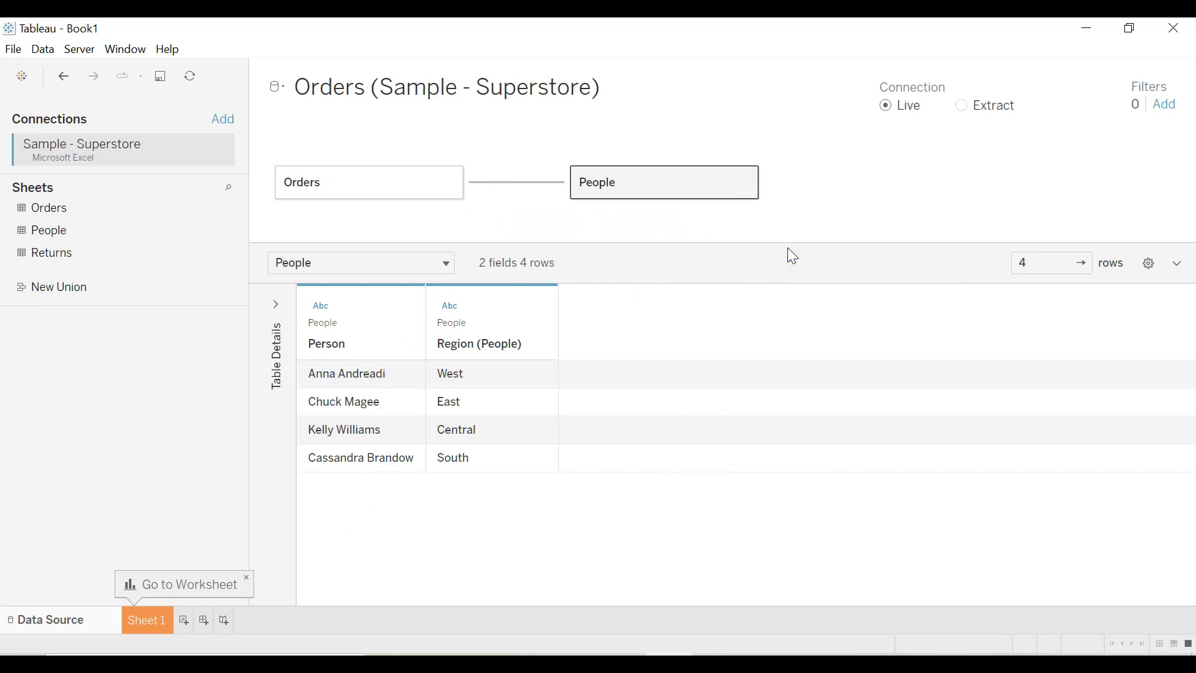
- Open the Orders table's join canvas and join the People and Returns tables to it with inner joins
{"action": "left_click", "coordinate": [450, 182]}
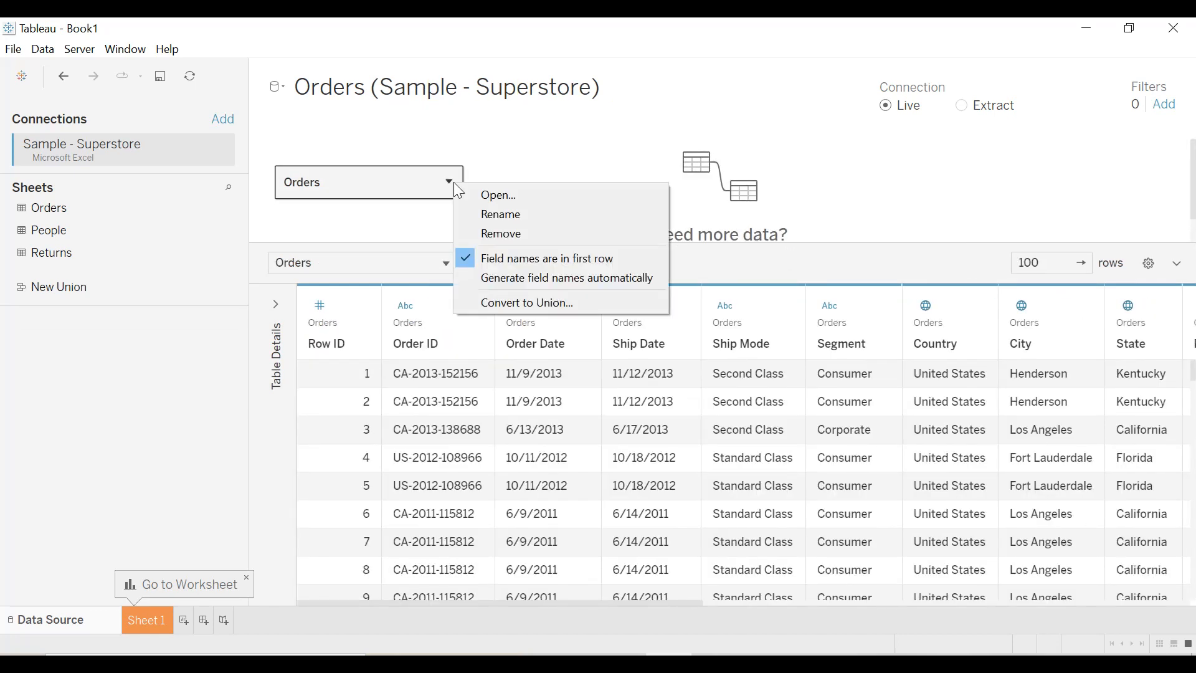
{"action": "left_click", "coordinate": [501, 196]}
{"action": "left_click_drag", "start_coordinate": [134, 231], "coordinate": [658, 193]}
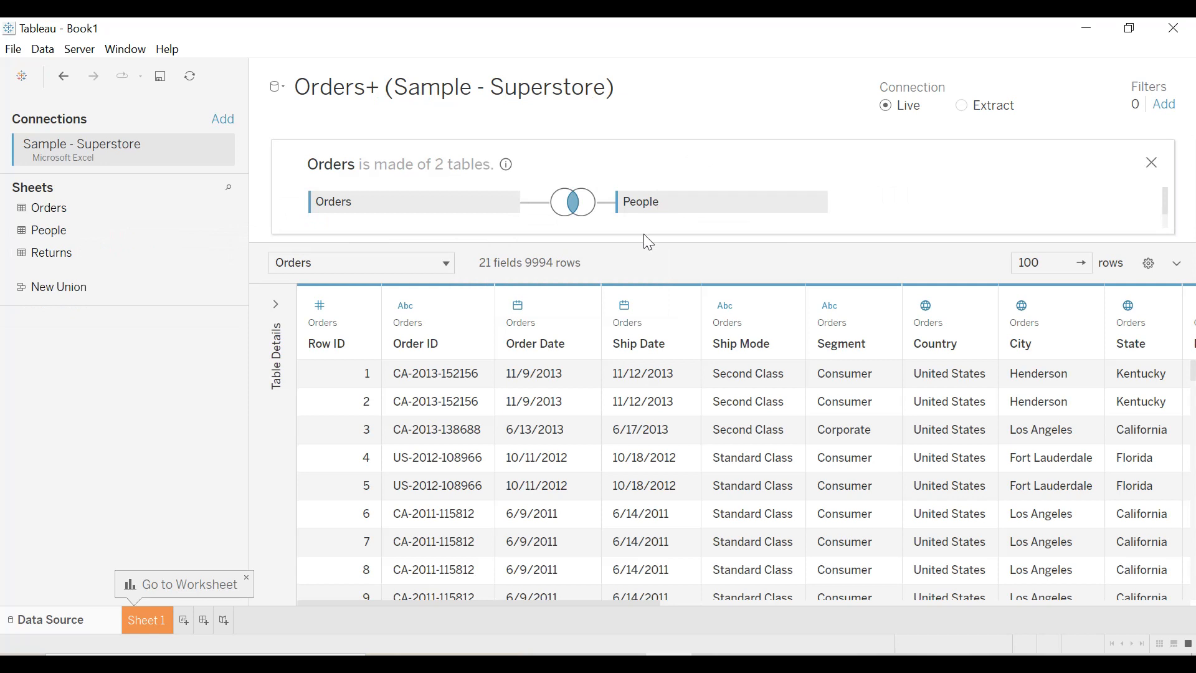
{"action": "left_click", "coordinate": [575, 209]}
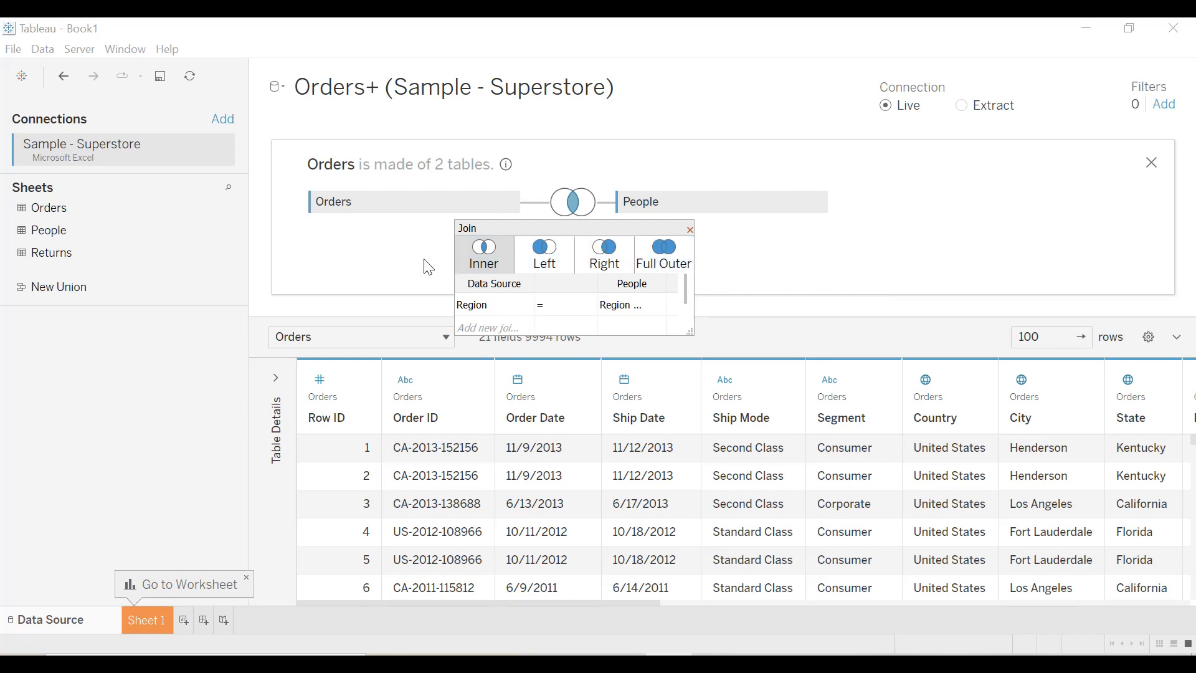
{"action": "left_click", "coordinate": [690, 230]}
{"action": "left_click_drag", "start_coordinate": [93, 256], "coordinate": [642, 256]}
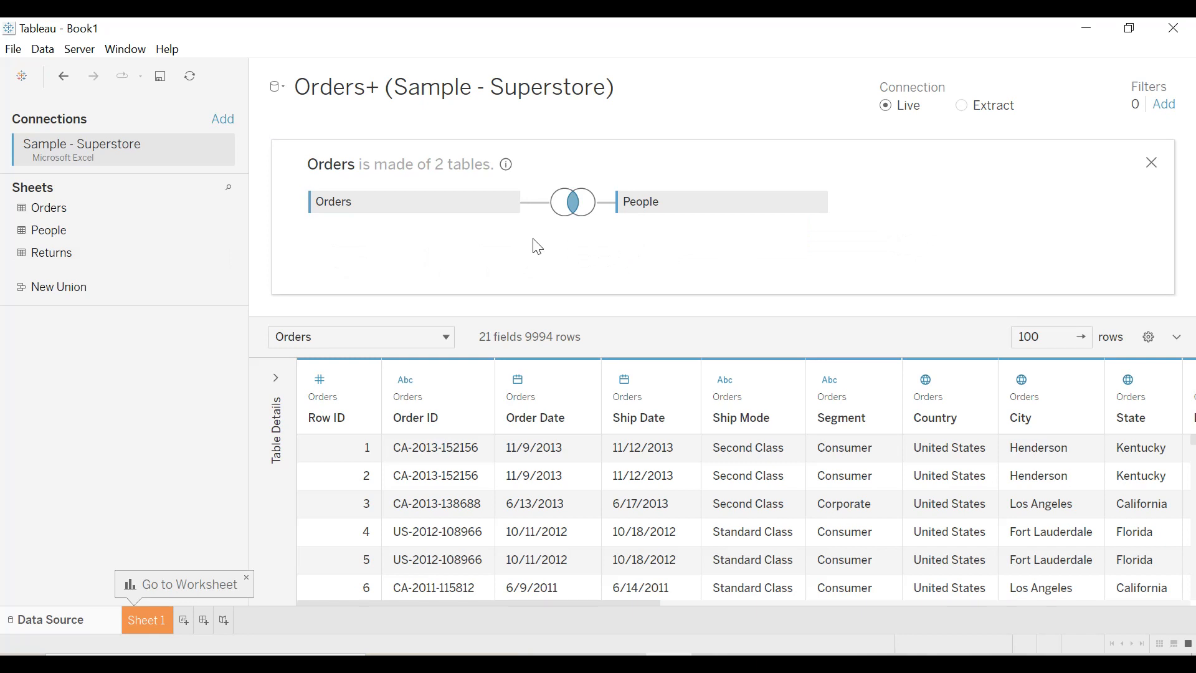
{"action": "left_click_drag", "start_coordinate": [99, 256], "coordinate": [632, 252]}
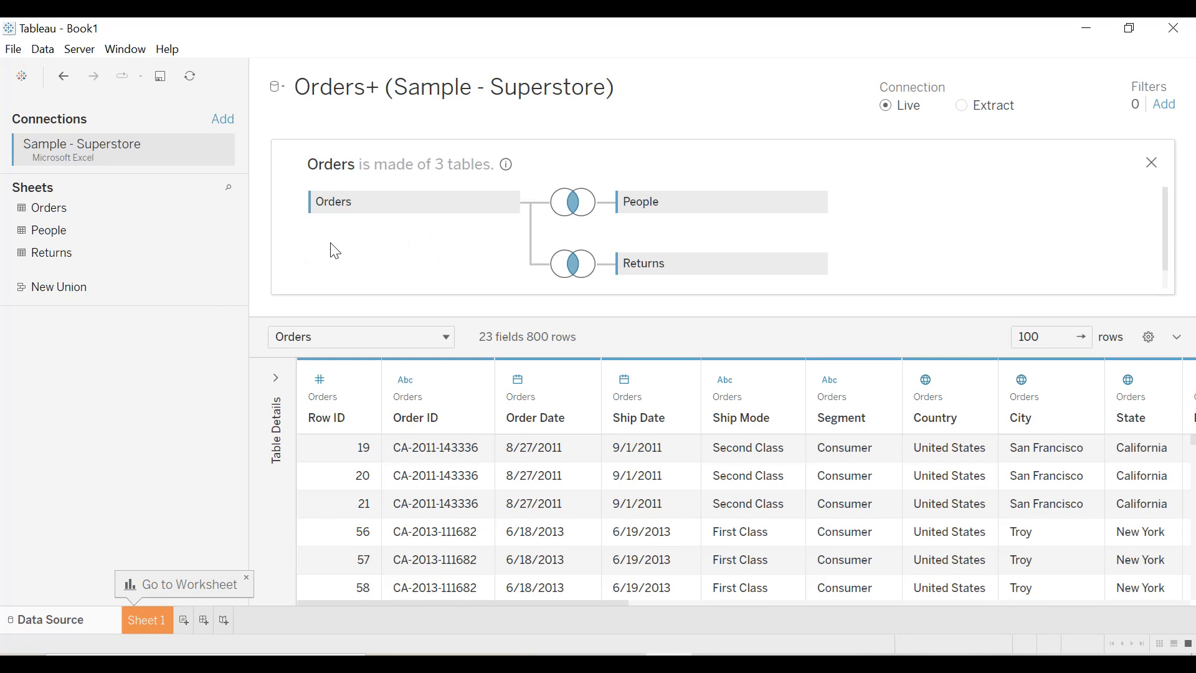
- Remove the Returns and People tables from the Orders joins and close the join canvas
{"action": "left_click", "coordinate": [819, 265]}
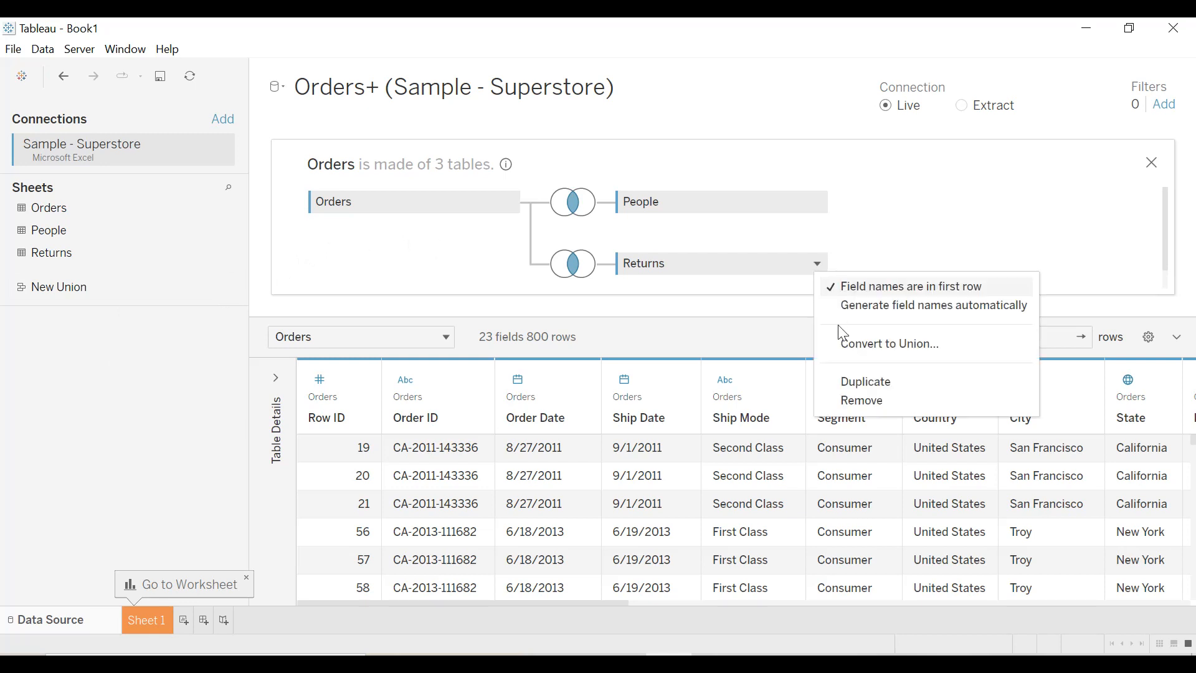
{"action": "left_click", "coordinate": [849, 402]}
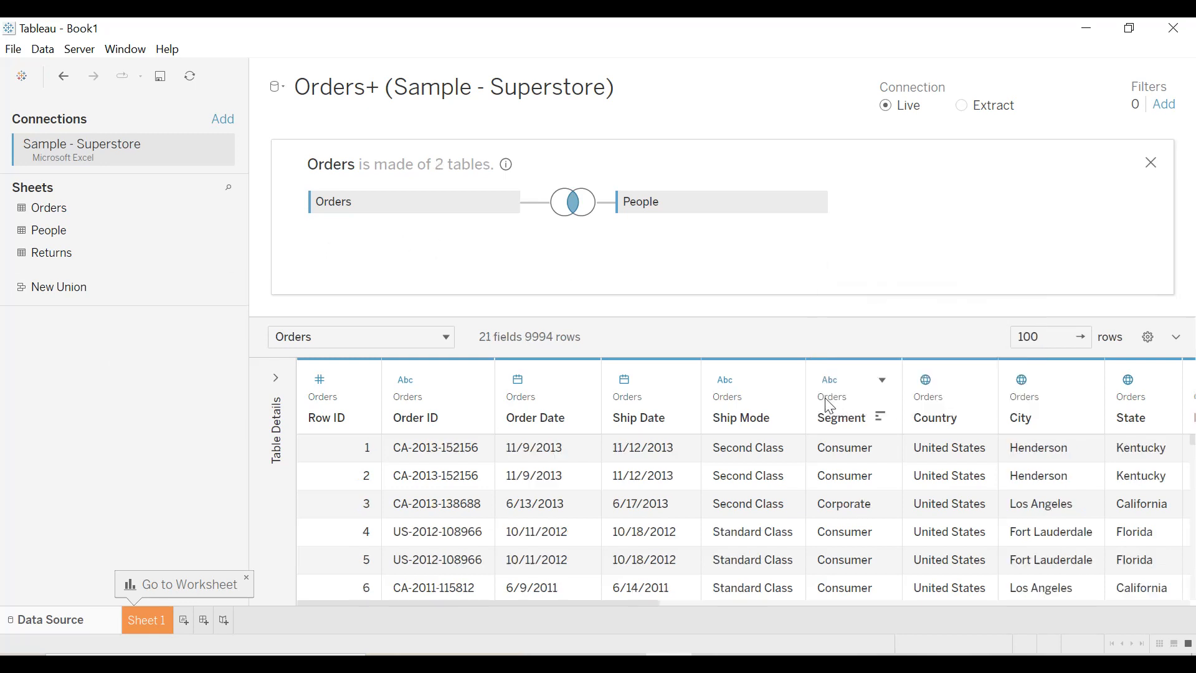
{"action": "left_click", "coordinate": [818, 205]}
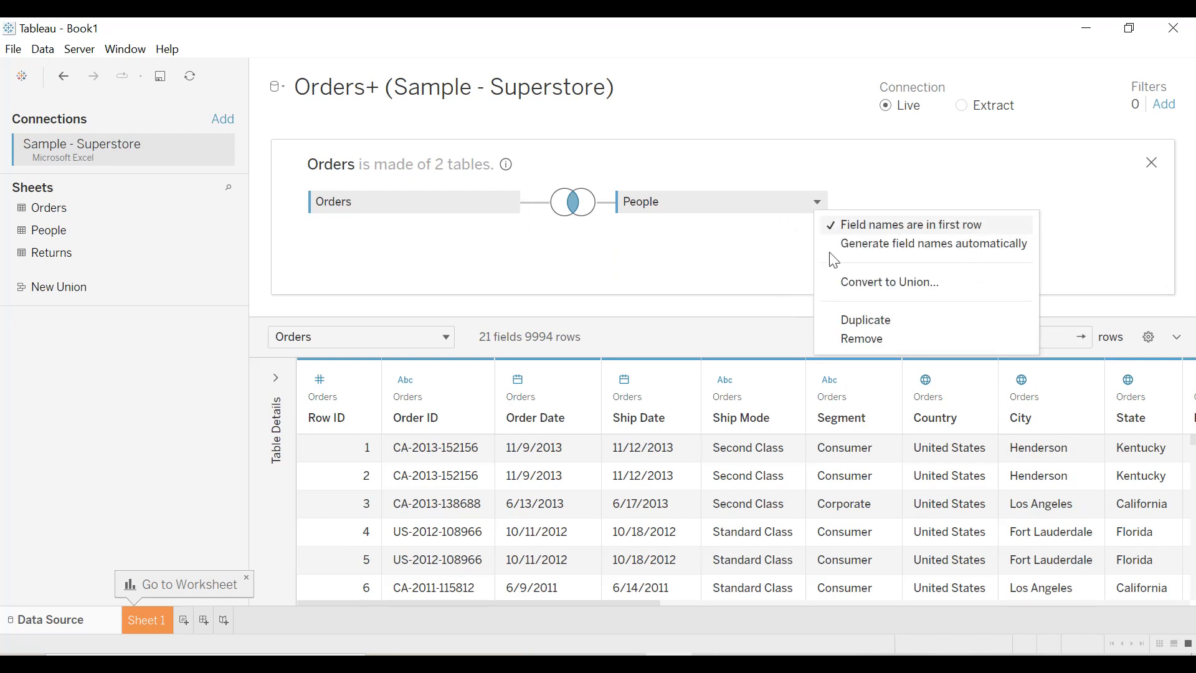
{"action": "left_click", "coordinate": [846, 339]}
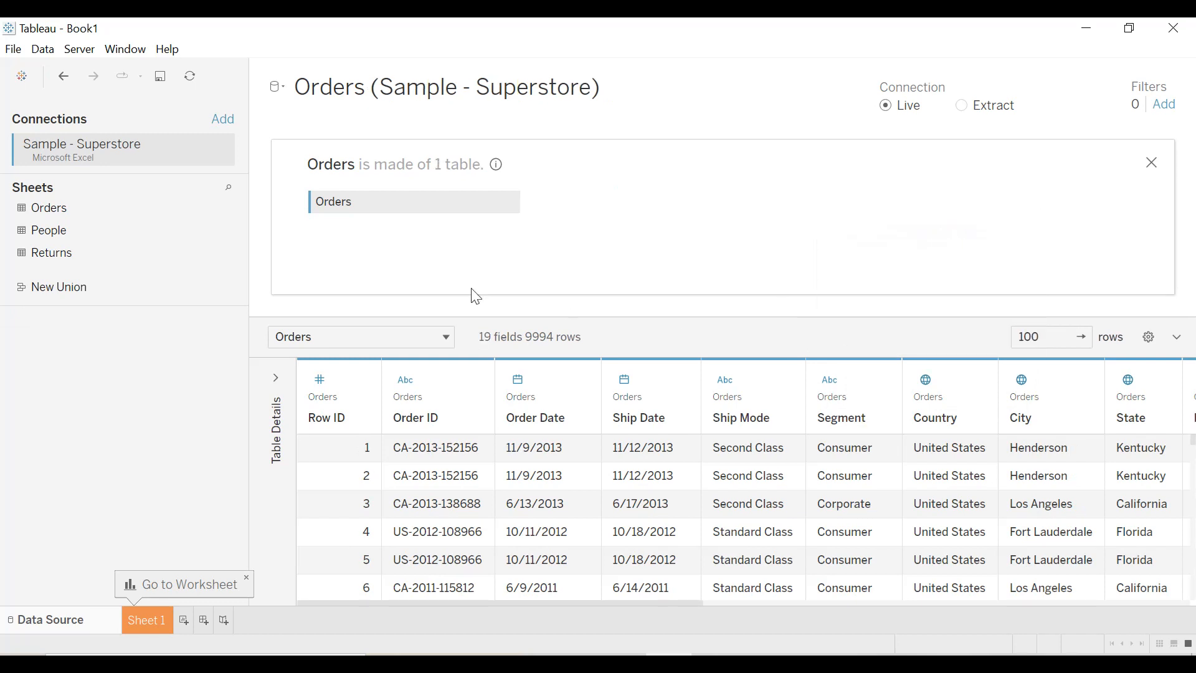
{"action": "left_click", "coordinate": [1149, 163]}
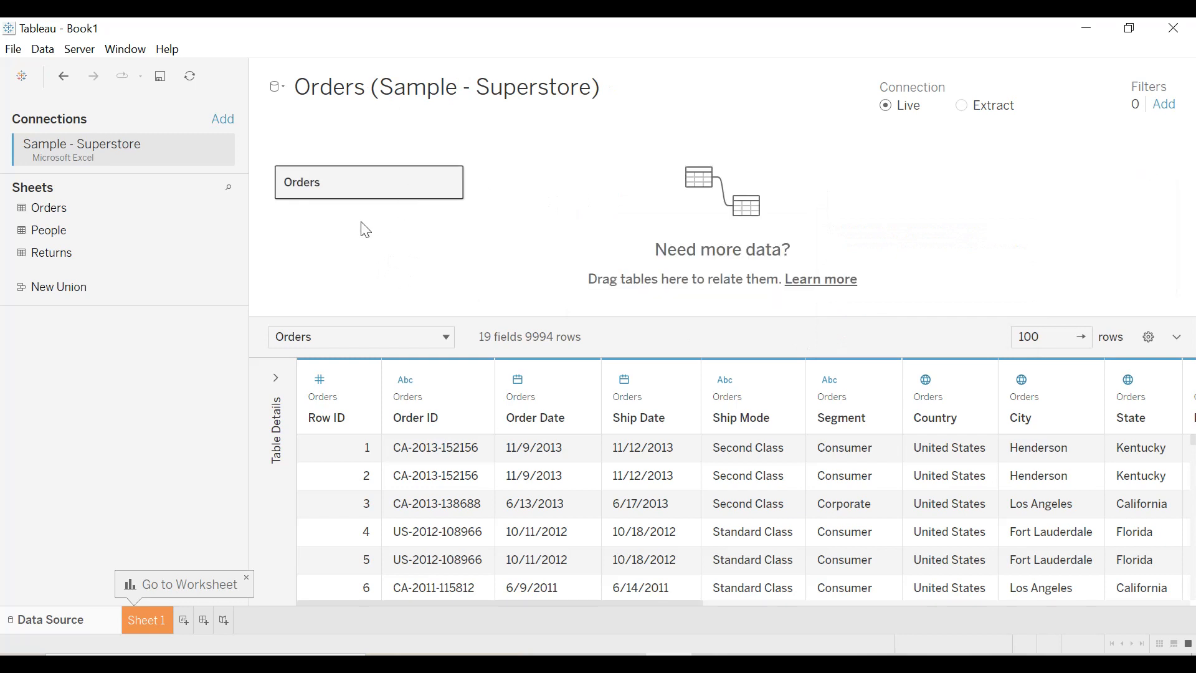
- Add a second worksheet and rename the two worksheets Test1 and Test2
{"action": "left_click", "coordinate": [136, 618]}
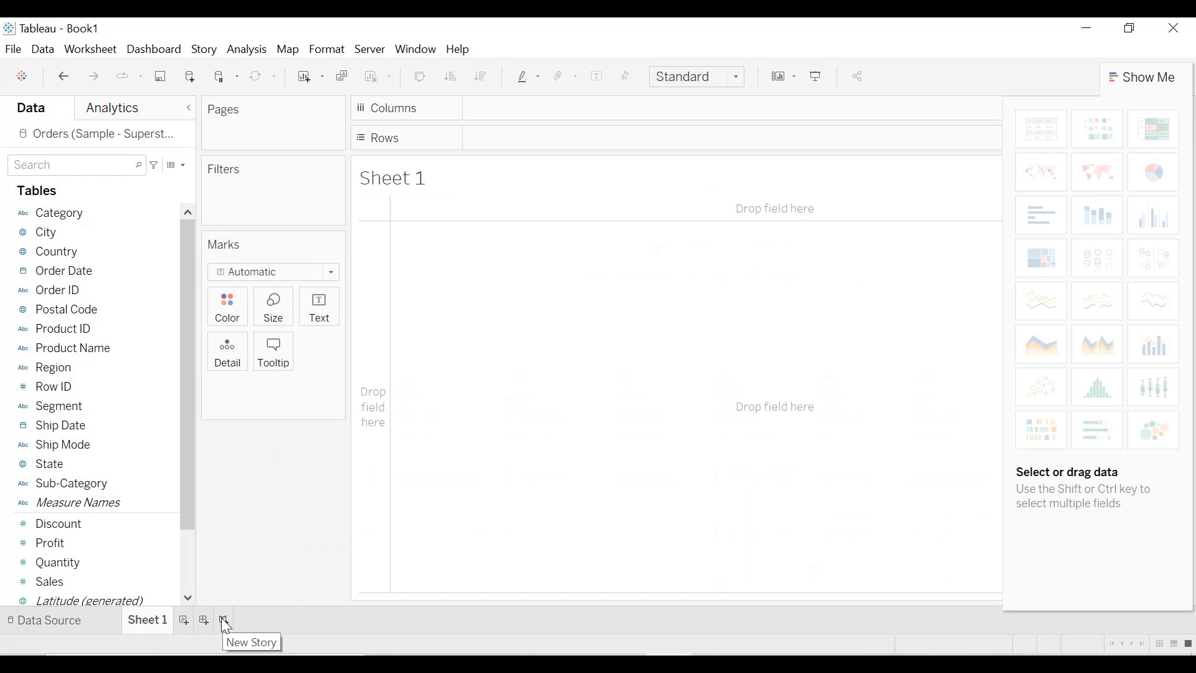
{"action": "left_click", "coordinate": [184, 621]}
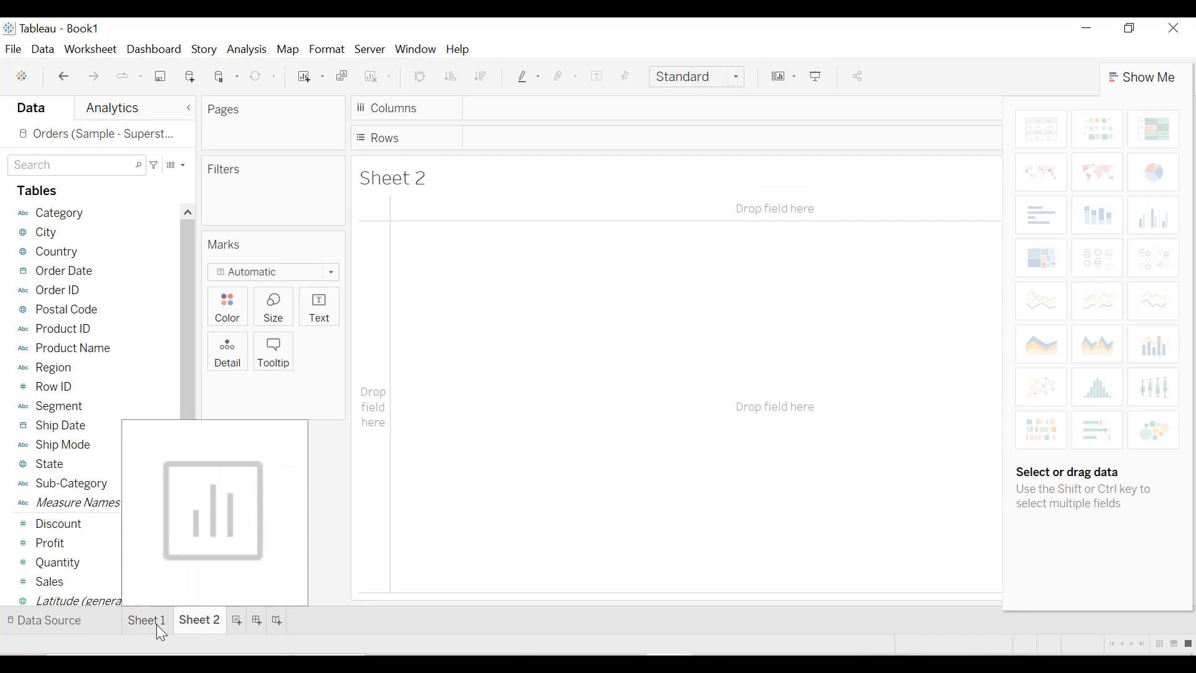
{"action": "double_click", "coordinate": [156, 625]}
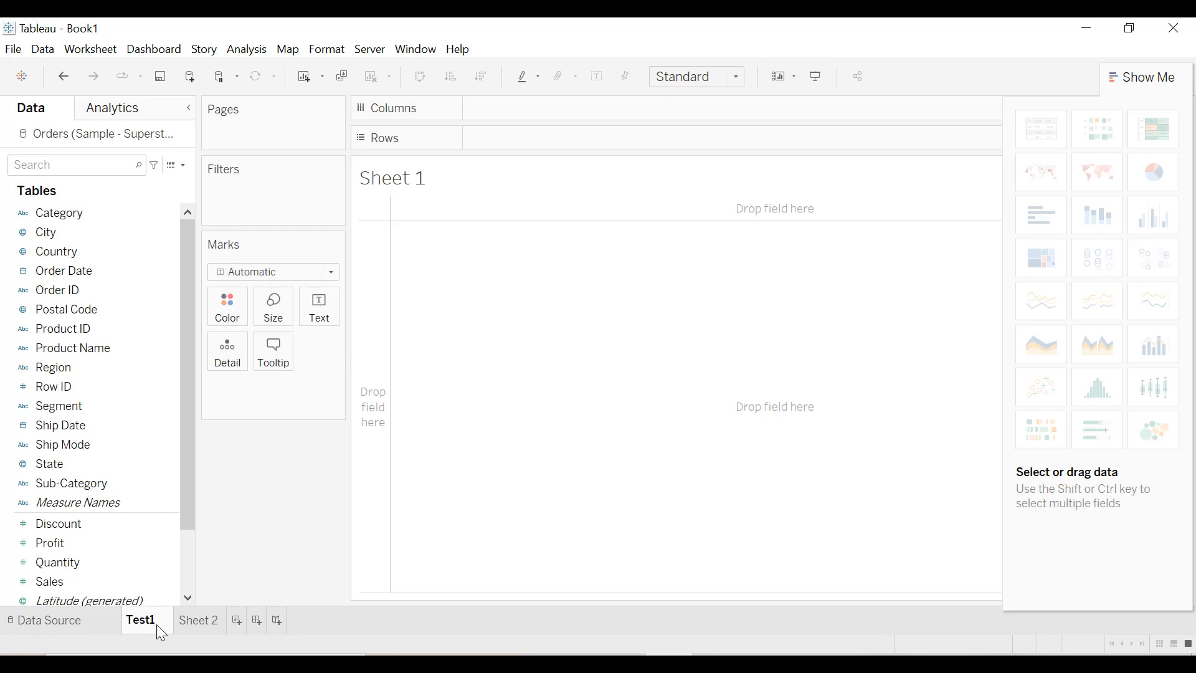
{"action": "type", "text": "Test1"}
{"action": "left_click", "coordinate": [200, 626]}
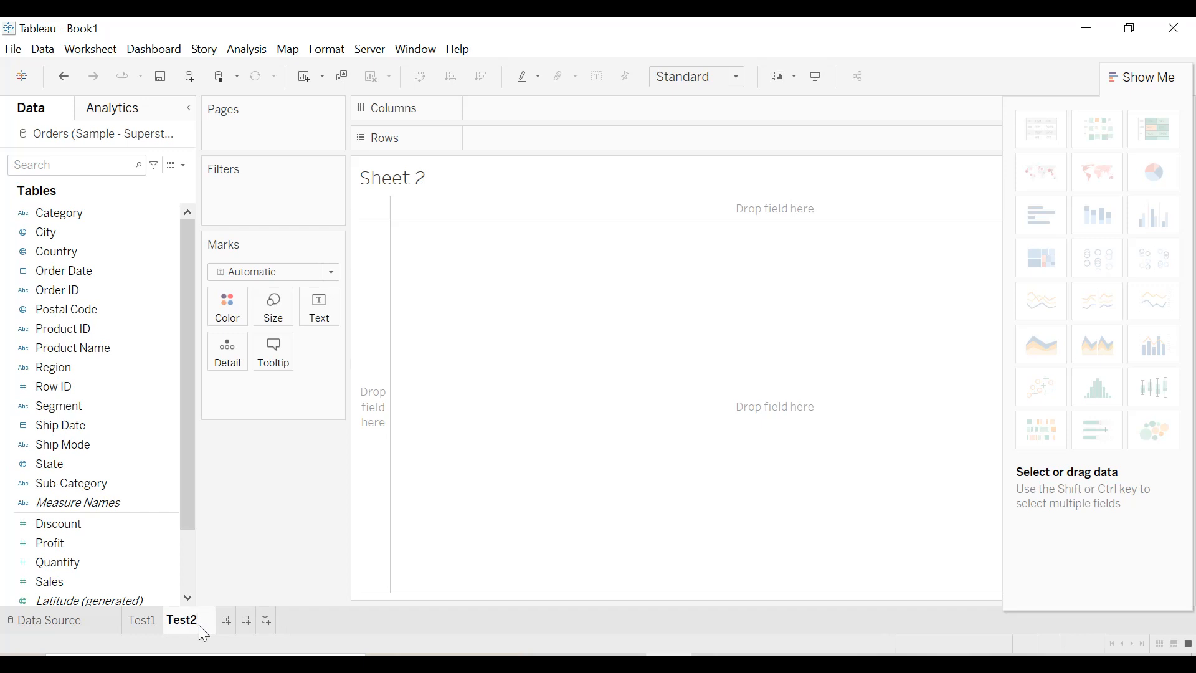
- Add a new story and a new dashboard, and place the dashboard before the story in the sheet order
{"action": "left_click", "coordinate": [249, 618]}
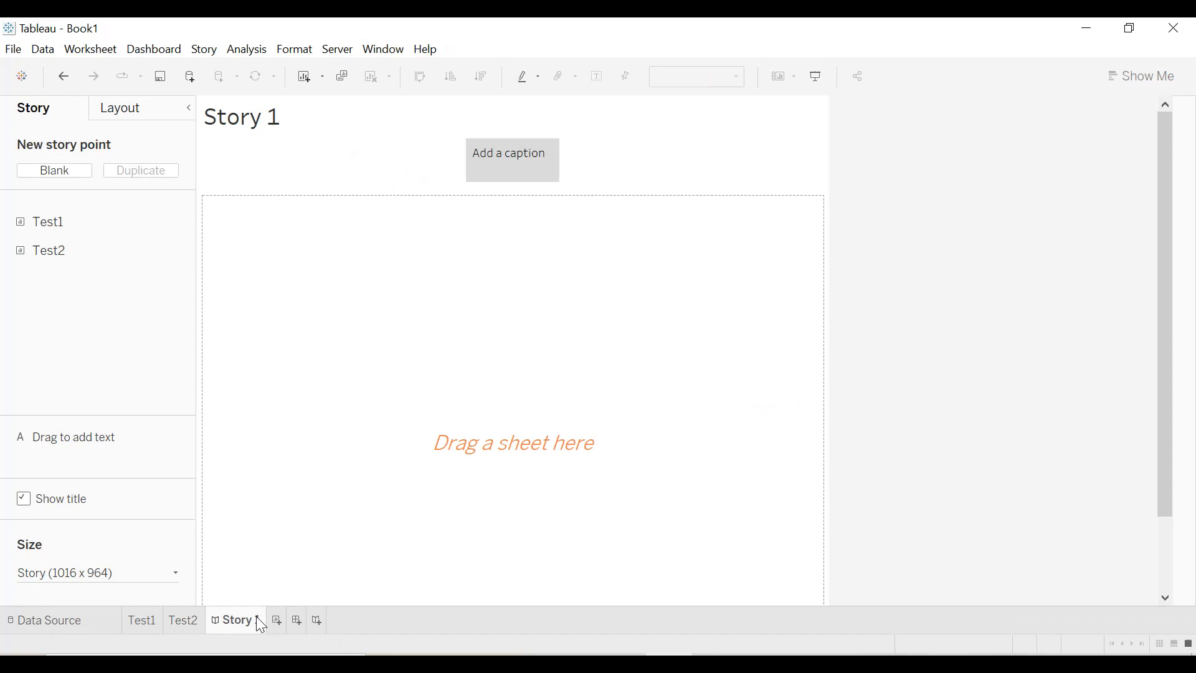
{"action": "left_click", "coordinate": [296, 620]}
{"action": "left_click_drag", "start_coordinate": [314, 622], "coordinate": [235, 618]}
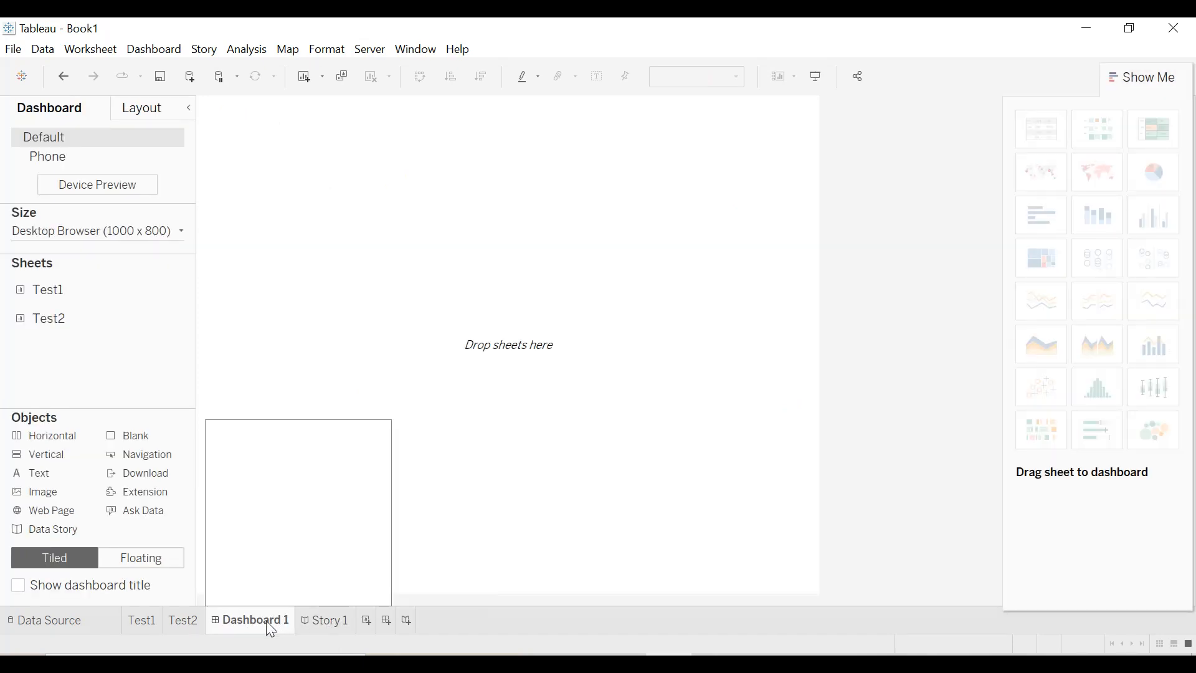
- Place the Test1 and Test2 worksheets side by side on Dashboard 1, with Test2 to the left of Test1
{"action": "mouse_move", "coordinate": [173, 296]}
{"action": "left_mouse_down"}
{"action": "mouse_move", "coordinate": [240, 281]}
{"action": "mouse_move", "coordinate": [205, 285]}
{"action": "left_mouse_up"}
{"action": "left_click_drag", "start_coordinate": [66, 319], "coordinate": [249, 333]}
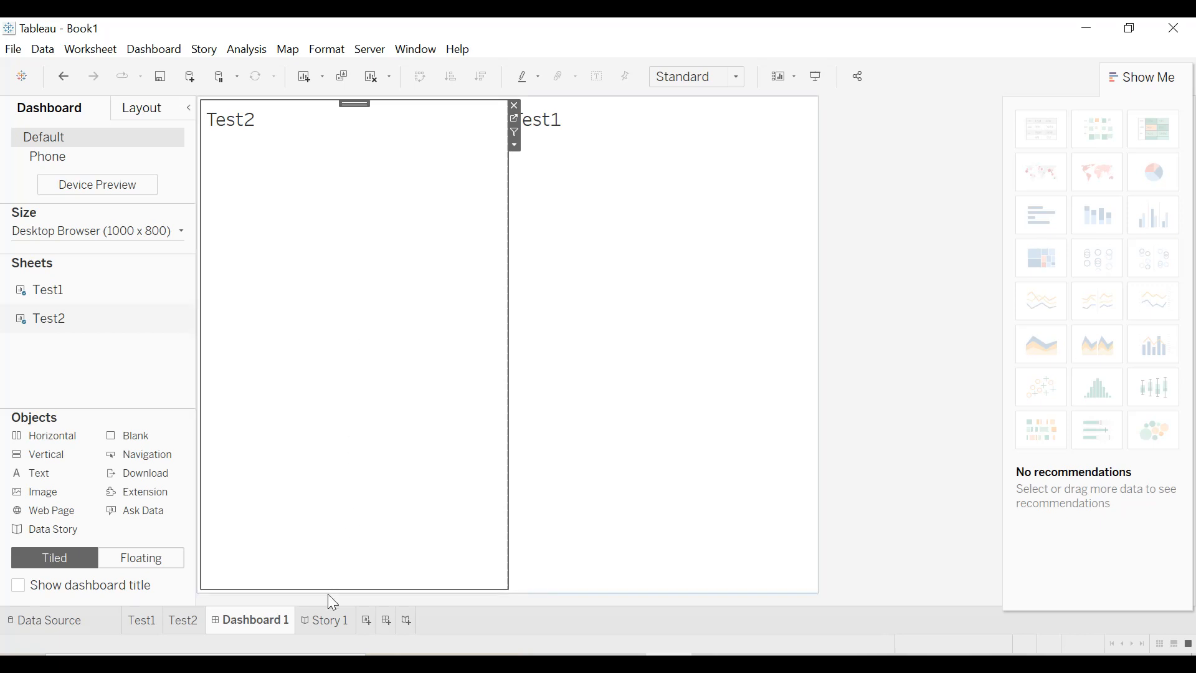
- Try out Test1, Dashboard 1 and Test2 in turn as the content of the Story 1 story point
{"action": "left_click", "coordinate": [334, 620]}
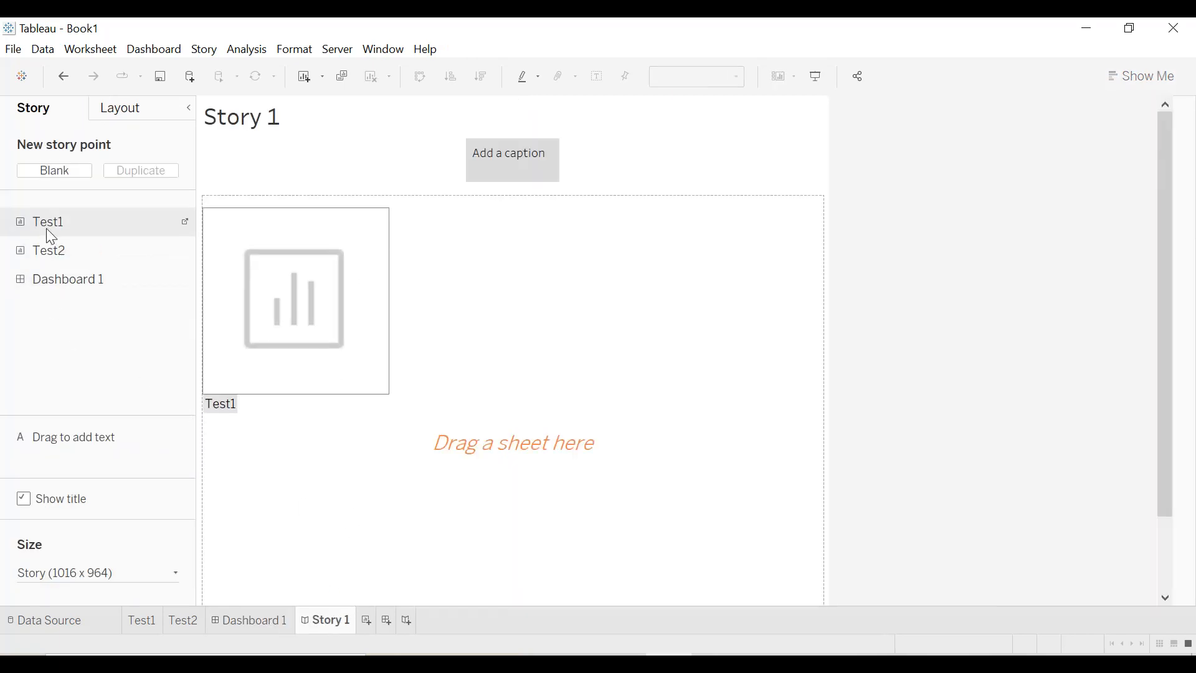
{"action": "left_click_drag", "start_coordinate": [46, 228], "coordinate": [228, 258]}
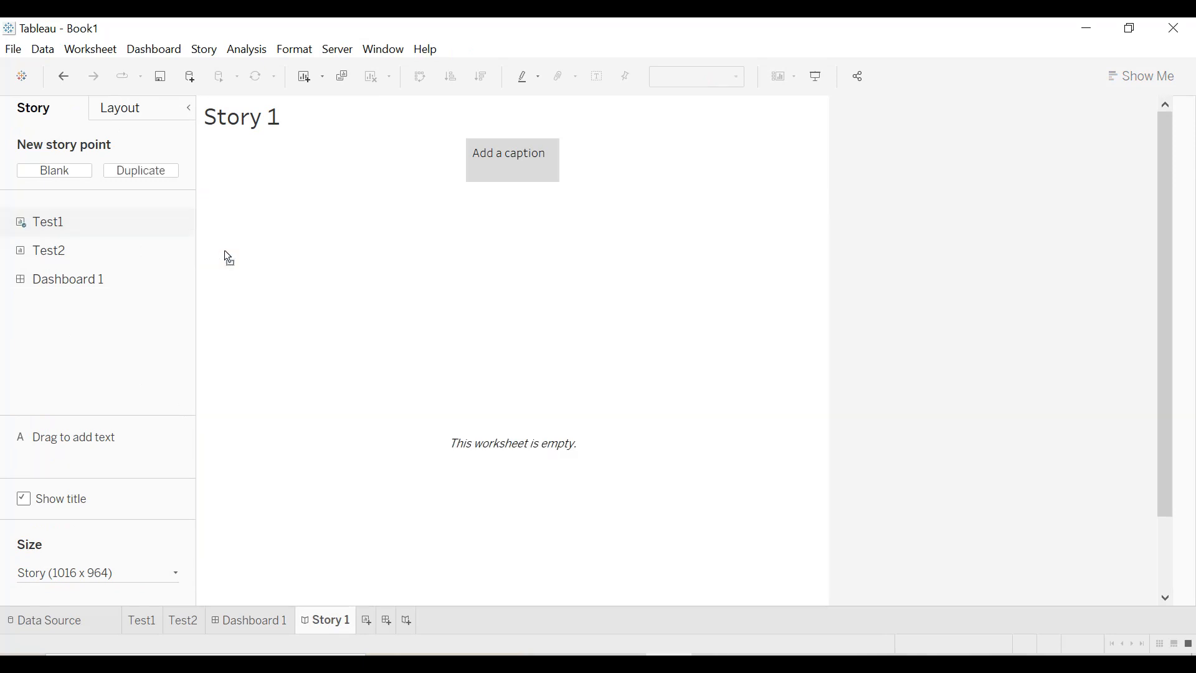
{"action": "left_click_drag", "start_coordinate": [112, 281], "coordinate": [261, 282]}
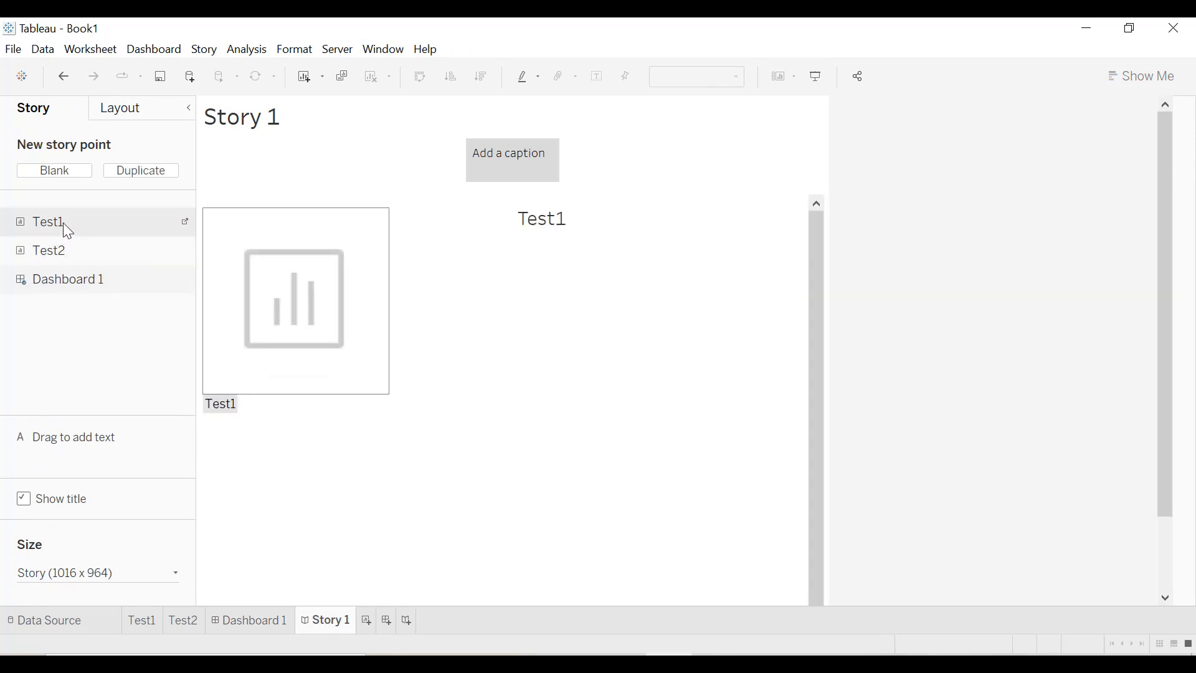
{"action": "left_click_drag", "start_coordinate": [63, 223], "coordinate": [226, 250]}
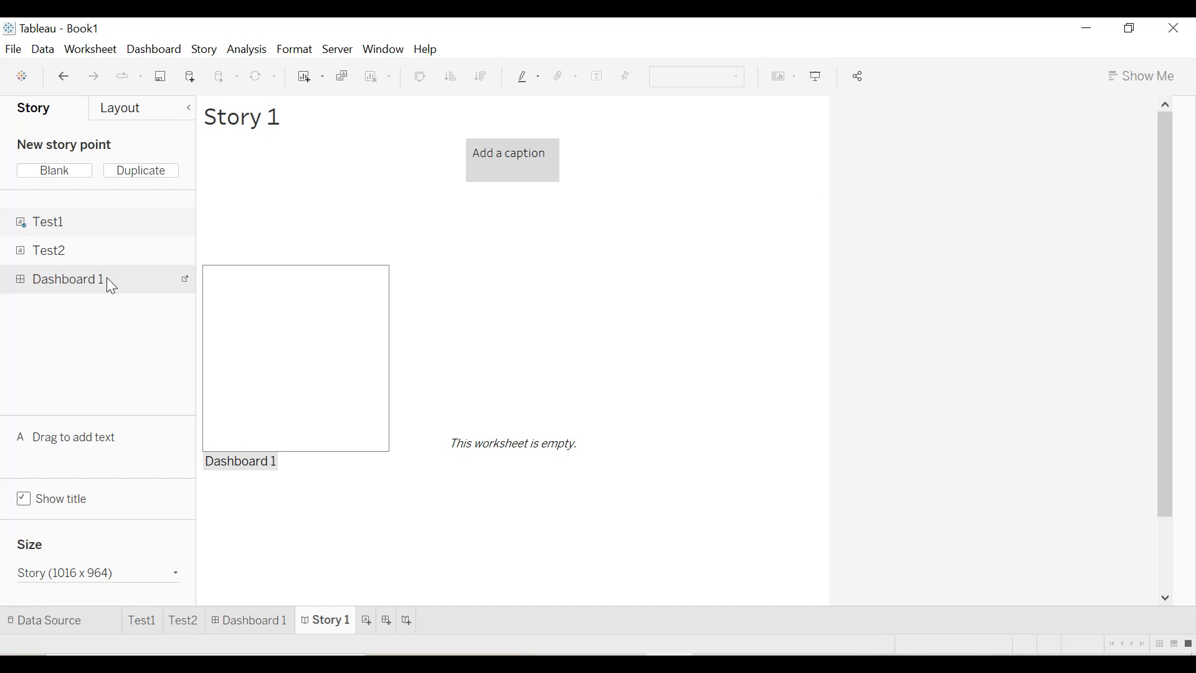
{"action": "left_click_drag", "start_coordinate": [79, 255], "coordinate": [241, 256]}
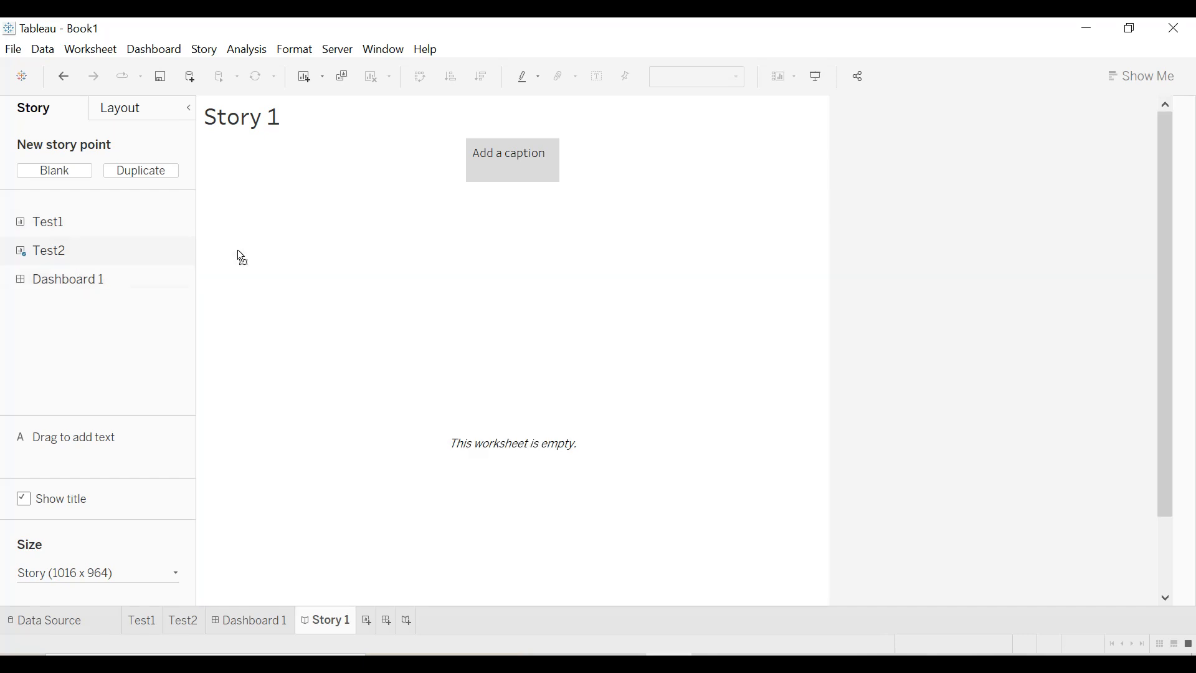
- Review the Dashboard 1 layout and the Test1 worksheet it draws on
{"action": "left_click", "coordinate": [250, 620]}
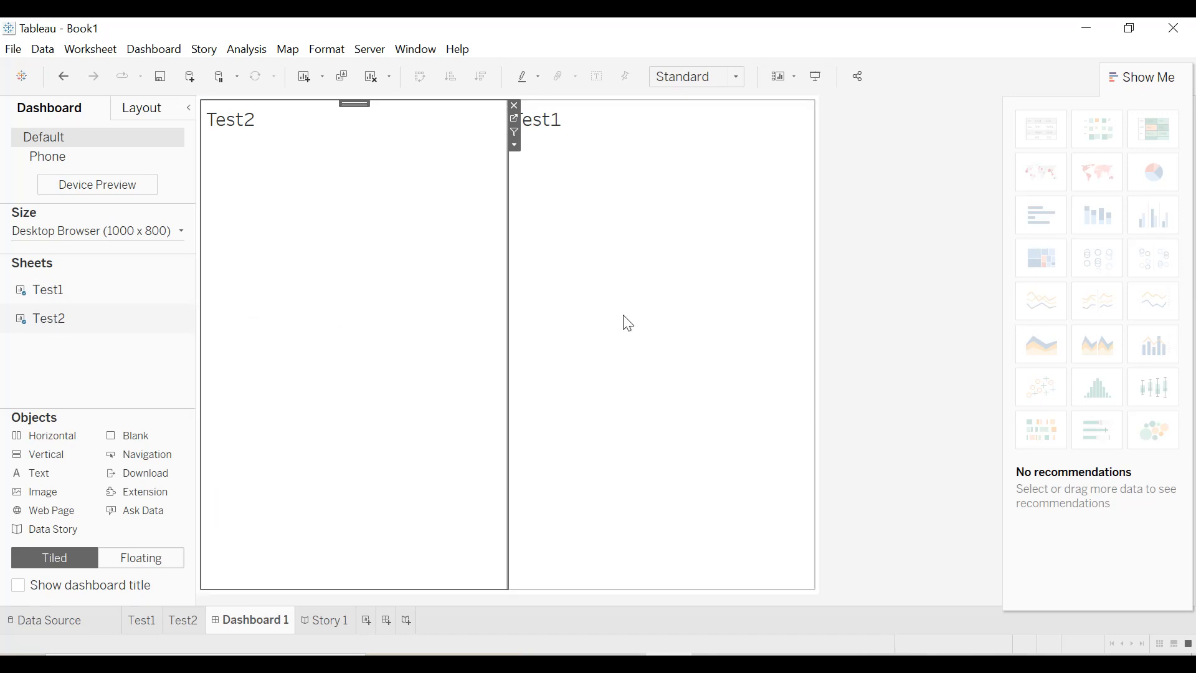
{"action": "left_click", "coordinate": [142, 623]}
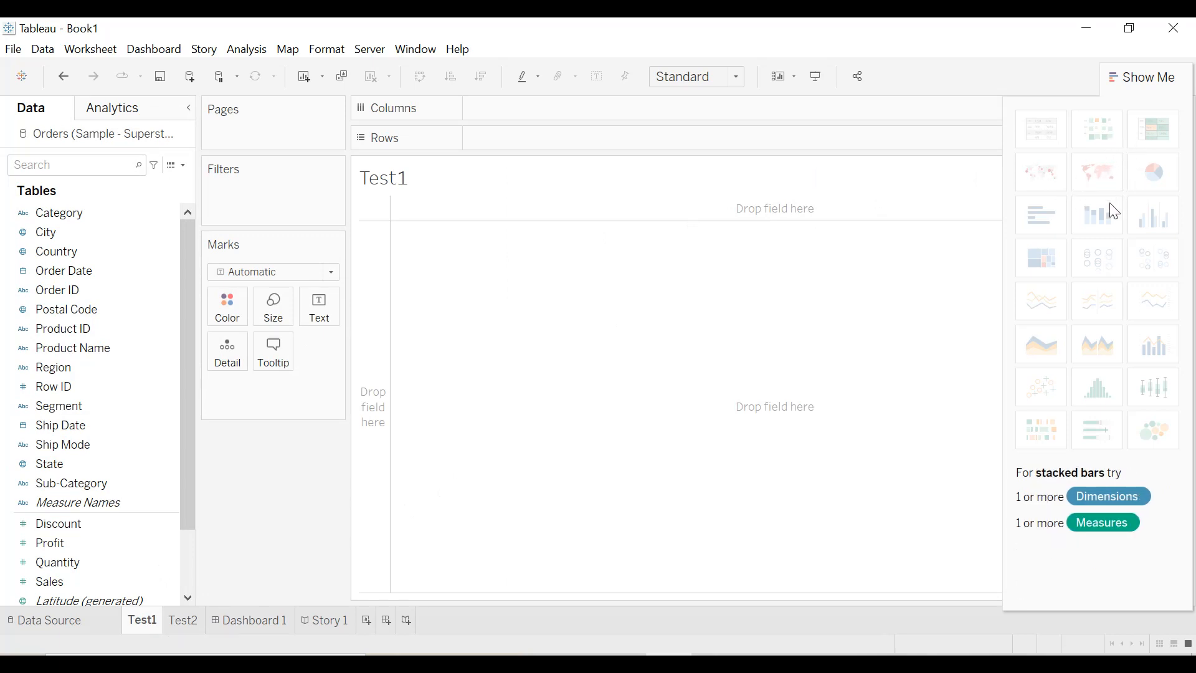
{"action": "left_click", "coordinate": [246, 625]}
{"action": "mouse_move", "coordinate": [70, 302]}
{"action": "mouse_move", "coordinate": [71, 326]}
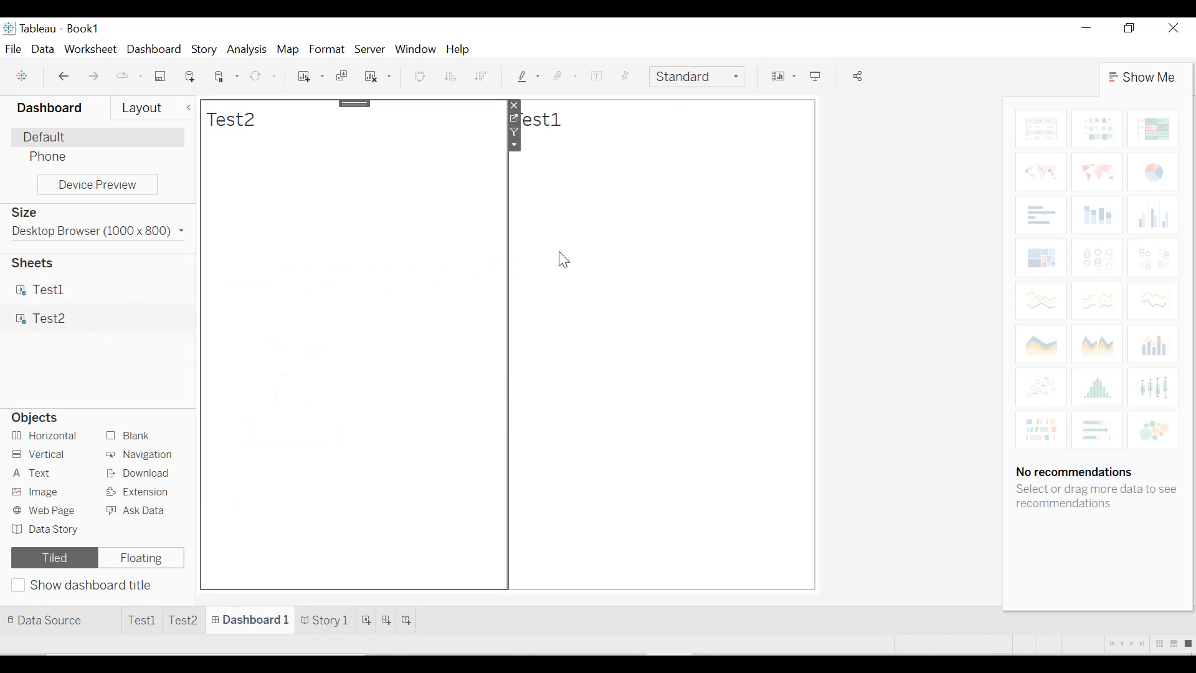
- Place Dashboard 1 on the Story 1 story point, and replace it with the Test1 worksheet
{"action": "left_click", "coordinate": [335, 631]}
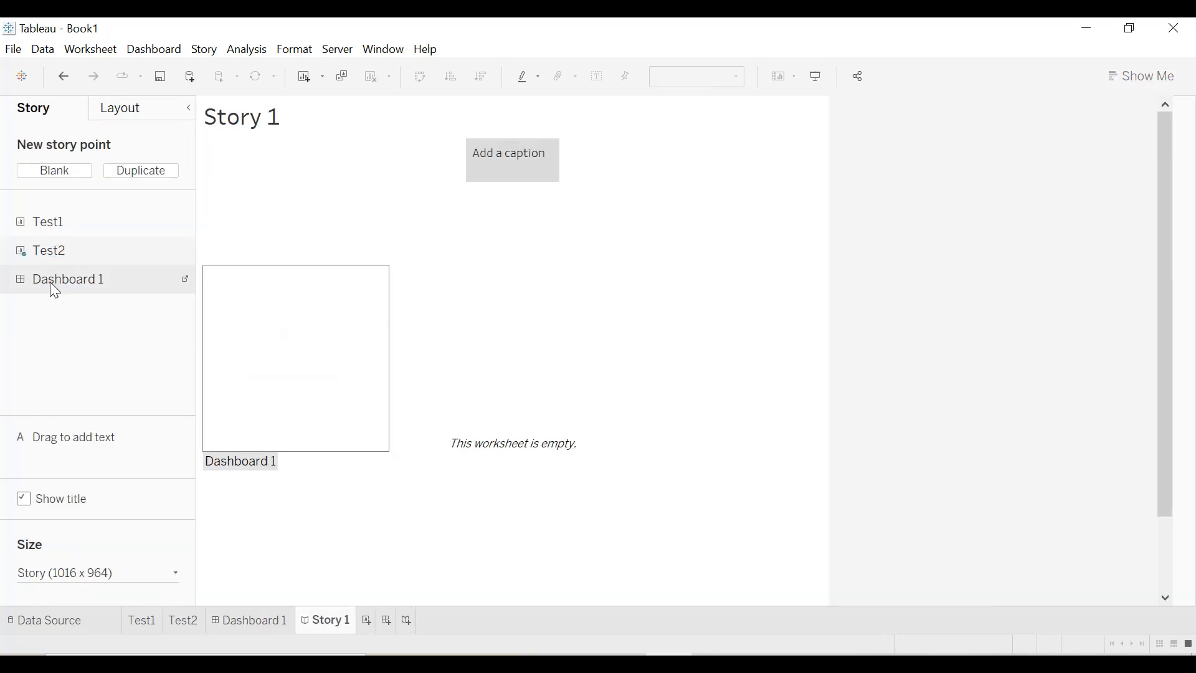
{"action": "left_click_drag", "start_coordinate": [55, 290], "coordinate": [297, 305]}
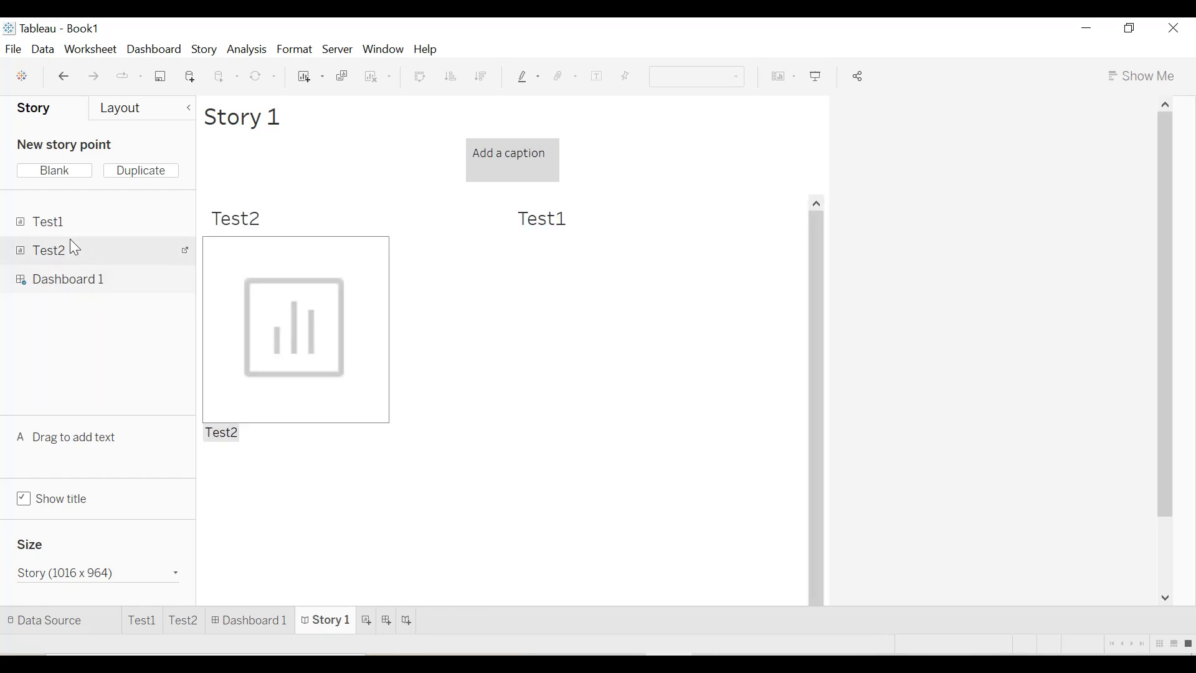
{"action": "left_click_drag", "start_coordinate": [72, 231], "coordinate": [259, 241]}
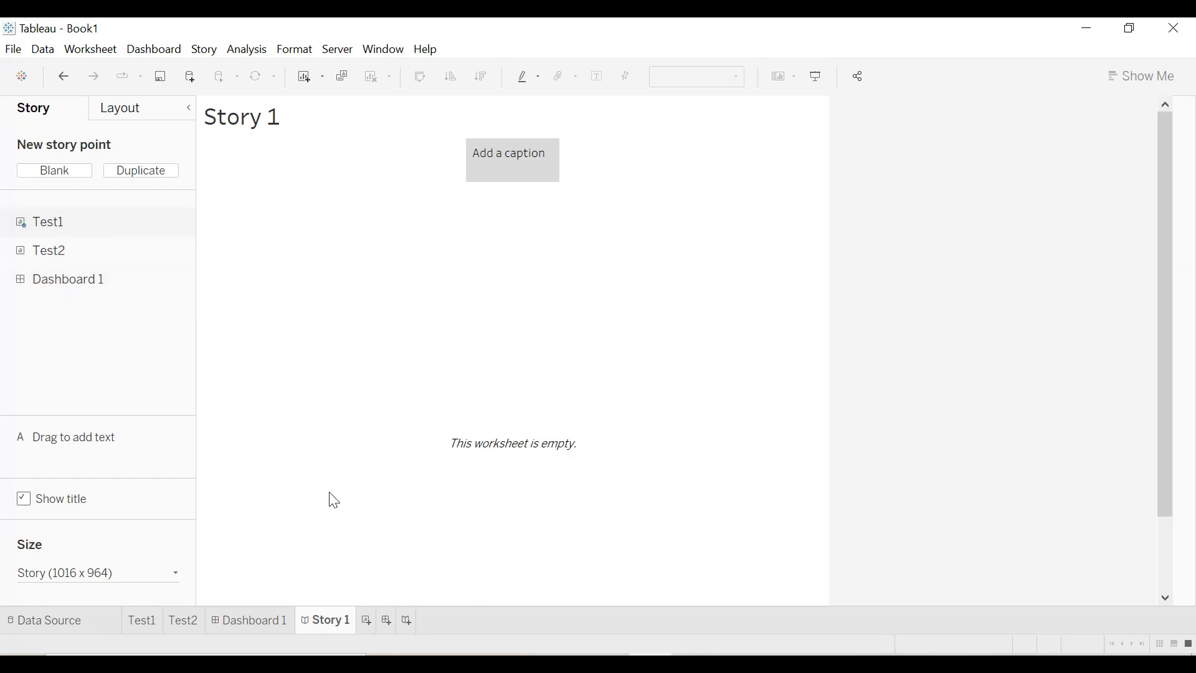
- Open the Test1 worksheet and examine the dimensions and measures listed for the Orders table
{"action": "left_click", "coordinate": [142, 620]}
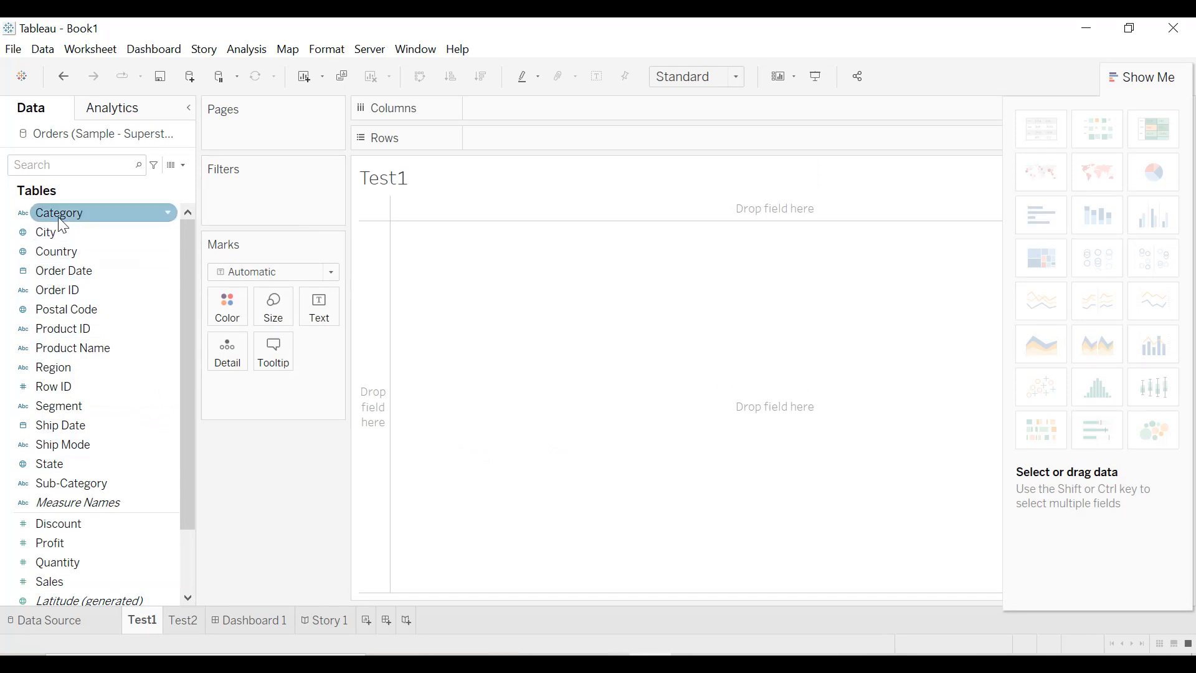
{"action": "scroll", "coordinate": [55, 457], "scroll_direction": "down", "scroll_amount": 1}
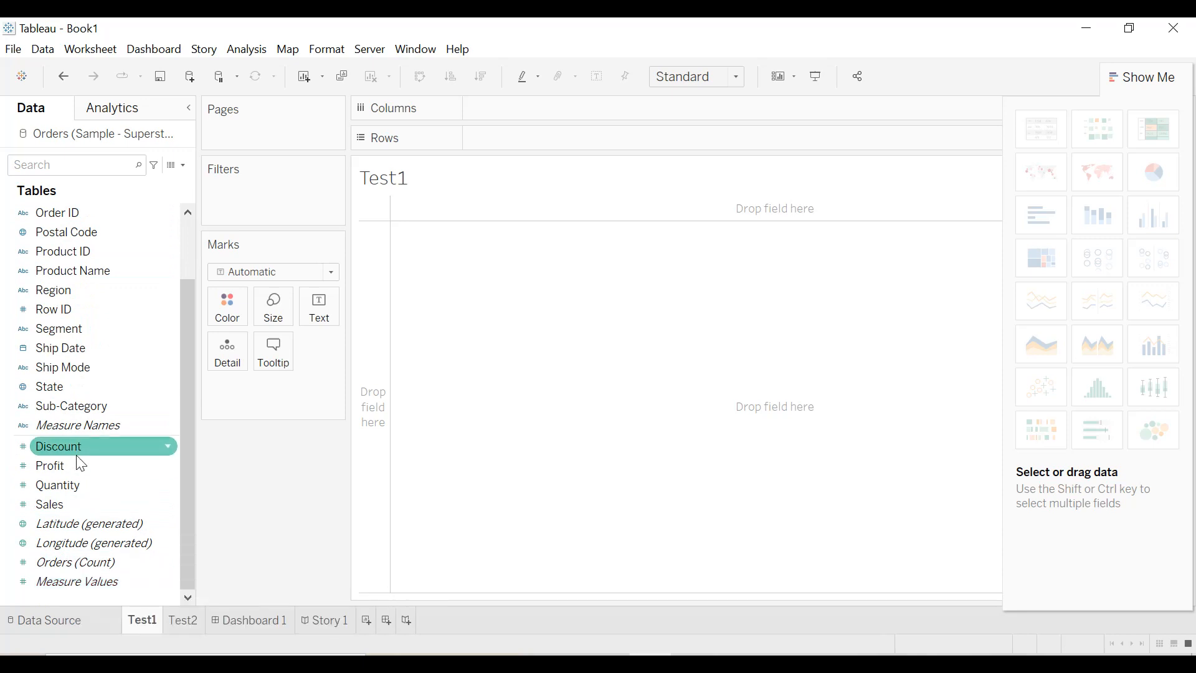
{"action": "scroll", "coordinate": [78, 452], "scroll_direction": "up", "scroll_amount": 1}
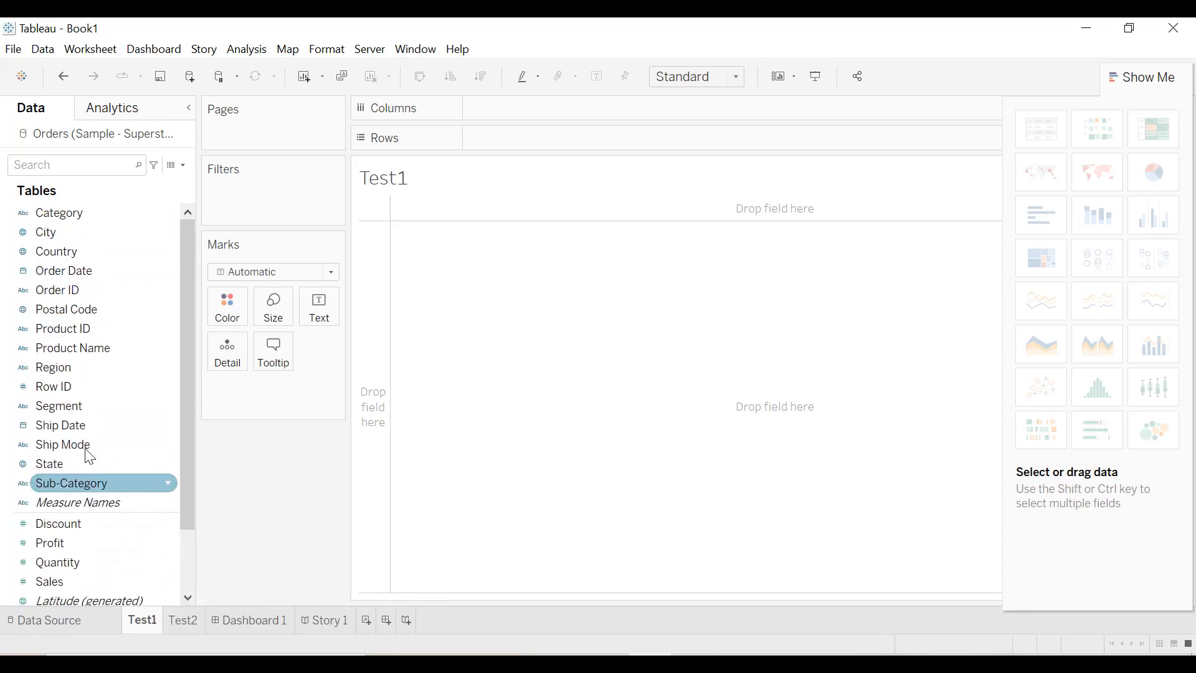
{"action": "scroll", "coordinate": [88, 402], "scroll_direction": "down", "scroll_amount": 1}
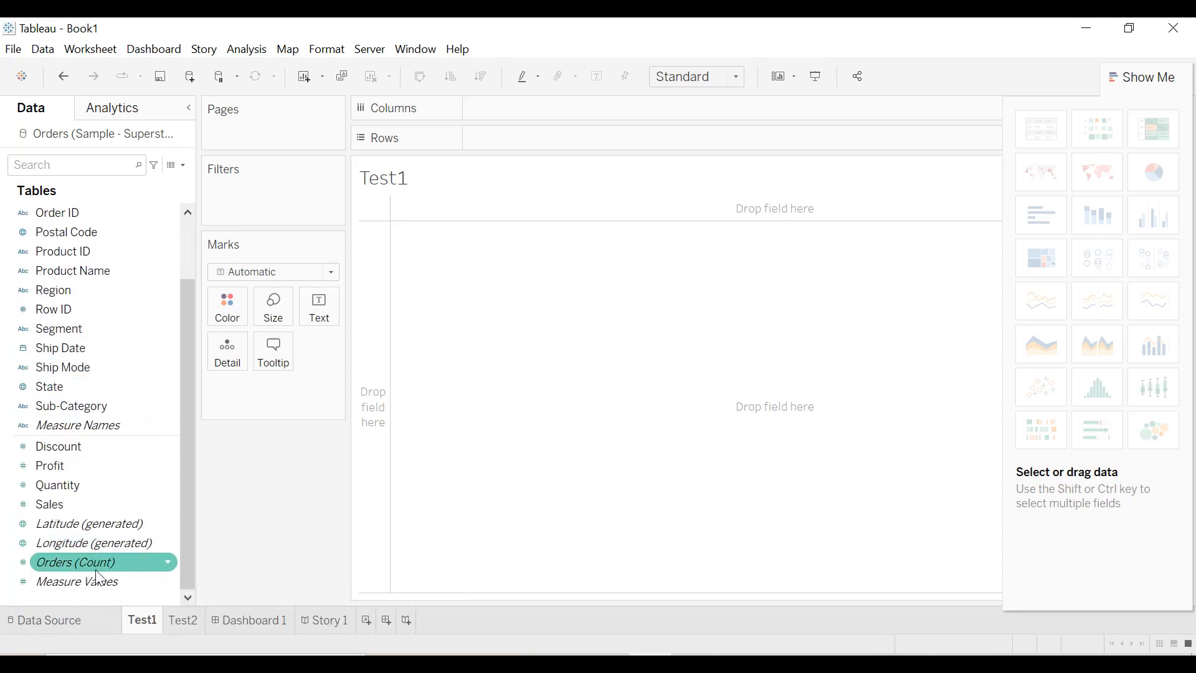
{"action": "scroll", "coordinate": [87, 234], "scroll_direction": "up", "scroll_amount": 1}
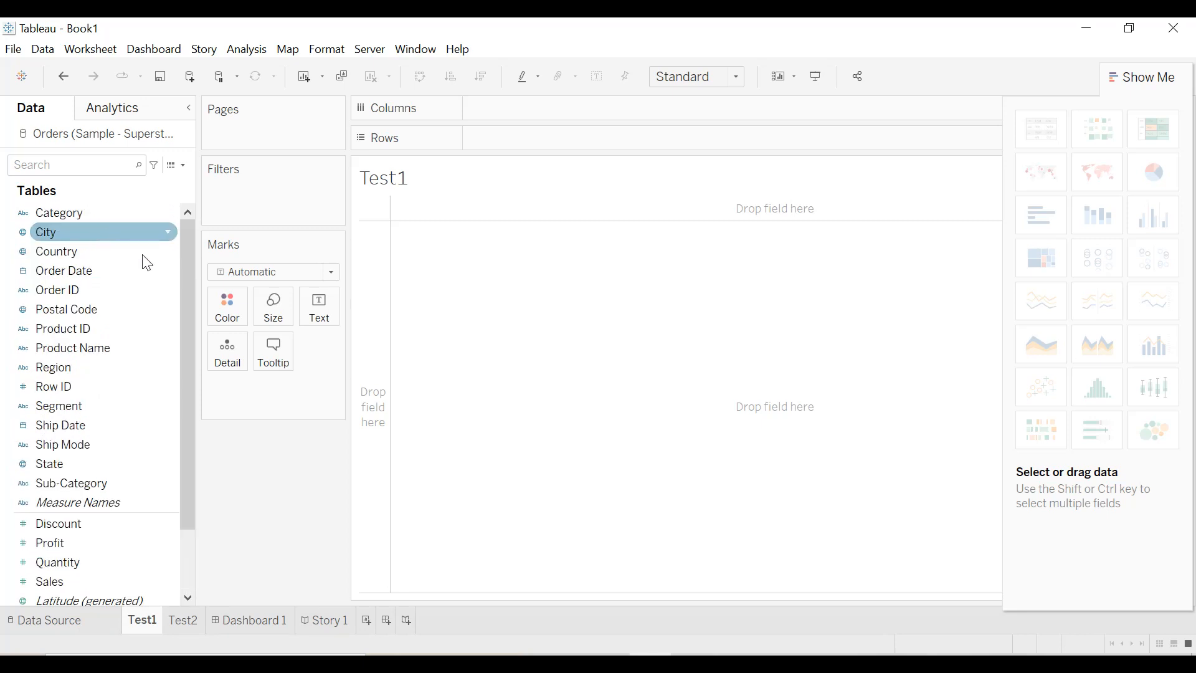
- Try converting the Product ID dimension to a measure and the Sales measure to a dimension
{"action": "left_click", "coordinate": [168, 329]}
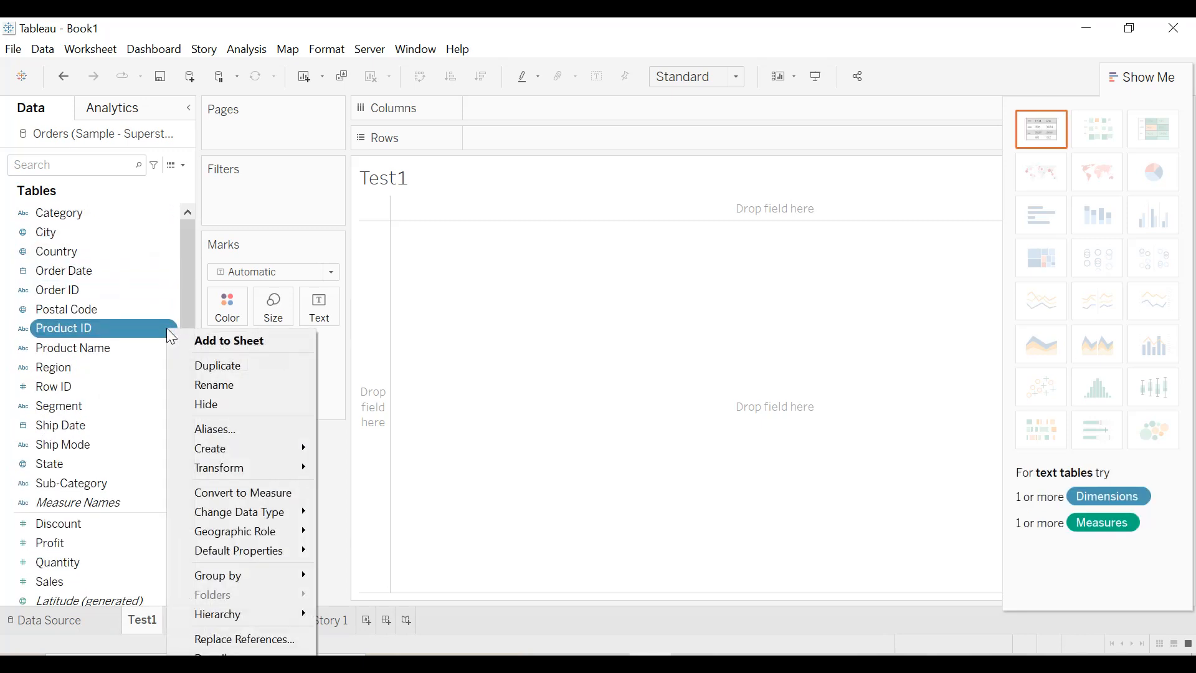
{"action": "left_click", "coordinate": [215, 485]}
{"action": "scroll", "coordinate": [118, 430], "scroll_direction": "down", "scroll_amount": 2}
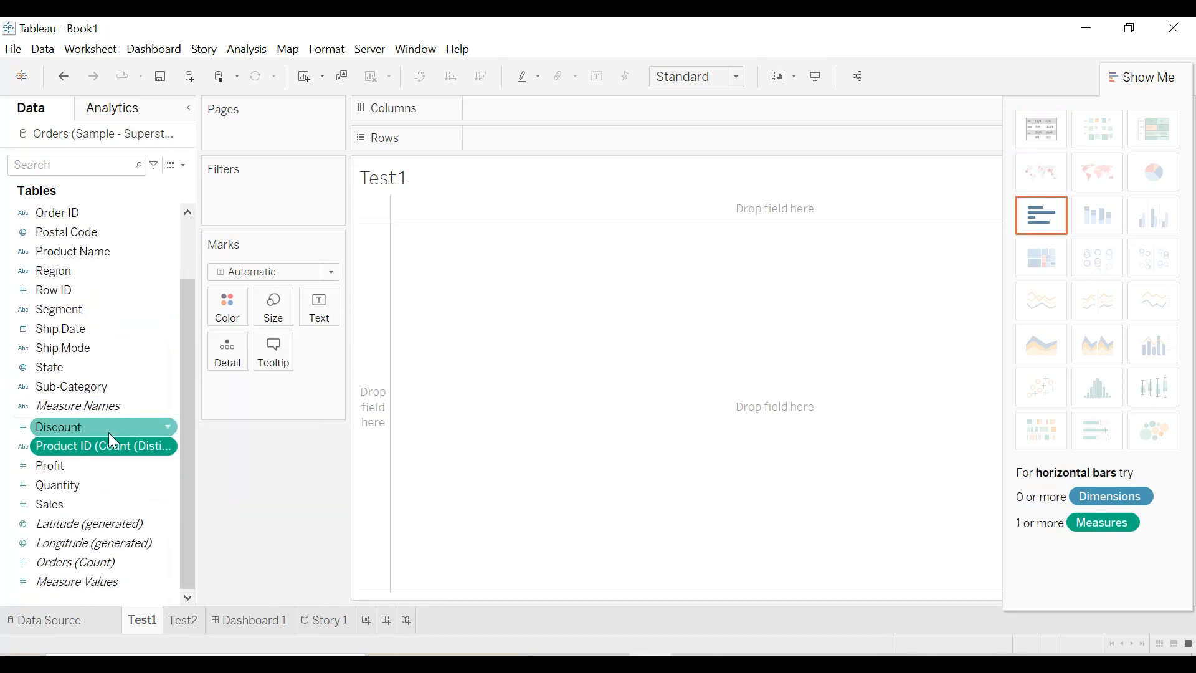
{"action": "left_click", "coordinate": [87, 505]}
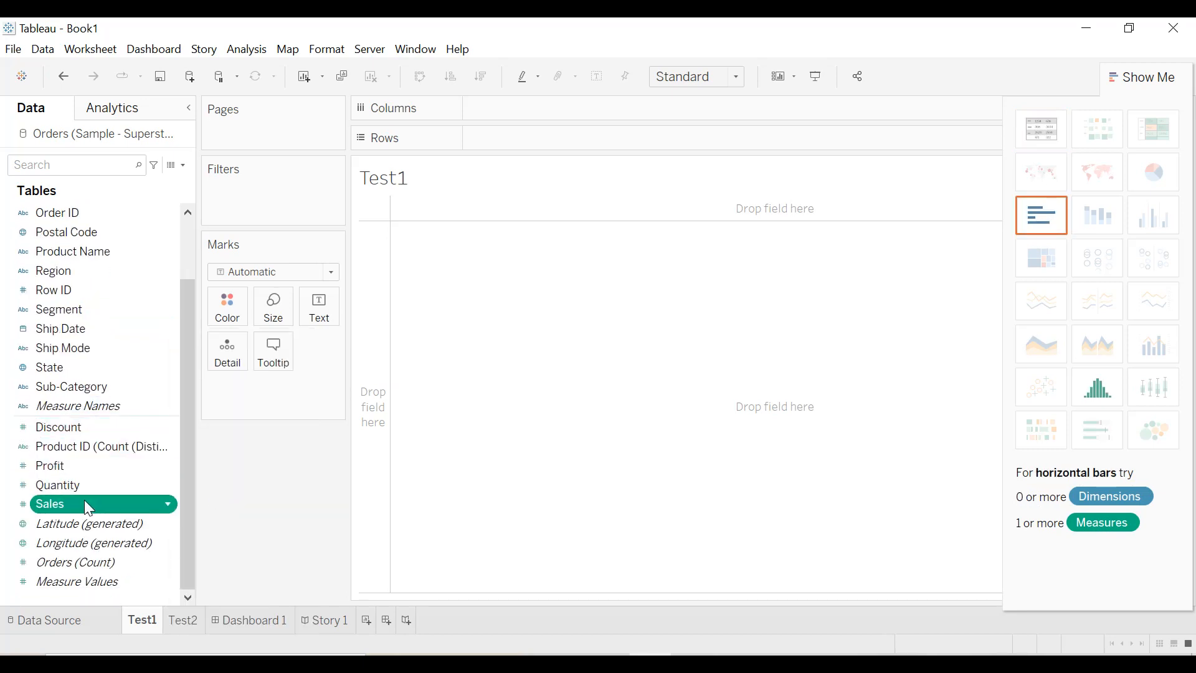
{"action": "left_click", "coordinate": [167, 503]}
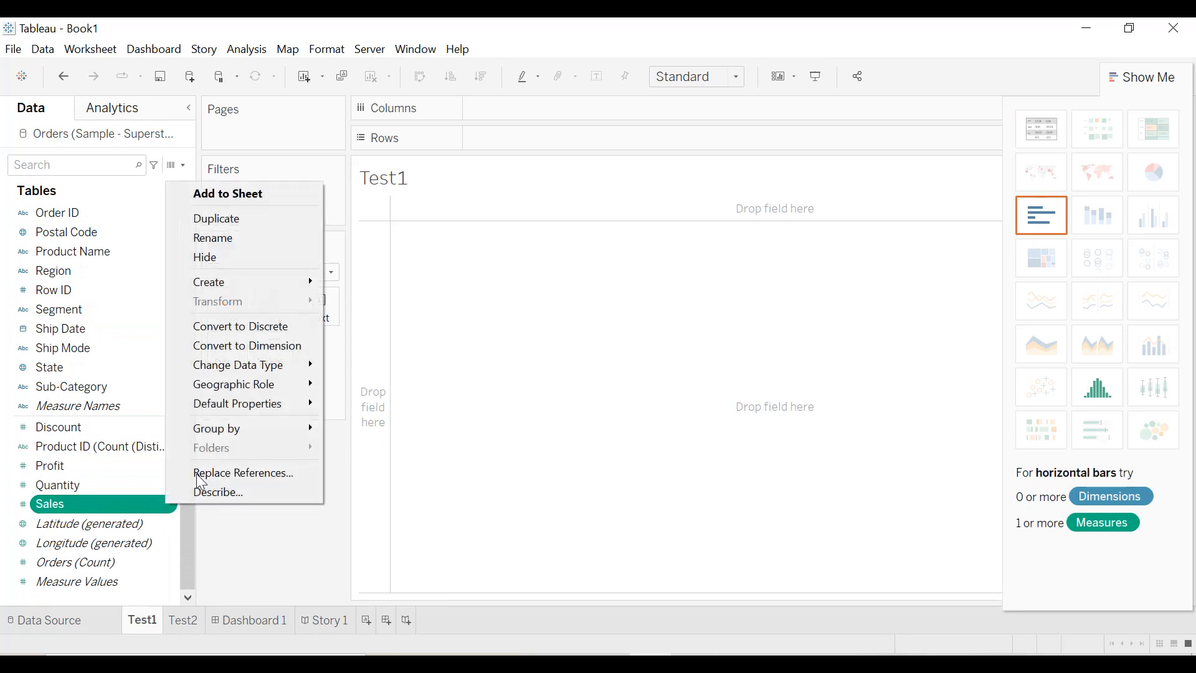
{"action": "left_click", "coordinate": [230, 346]}
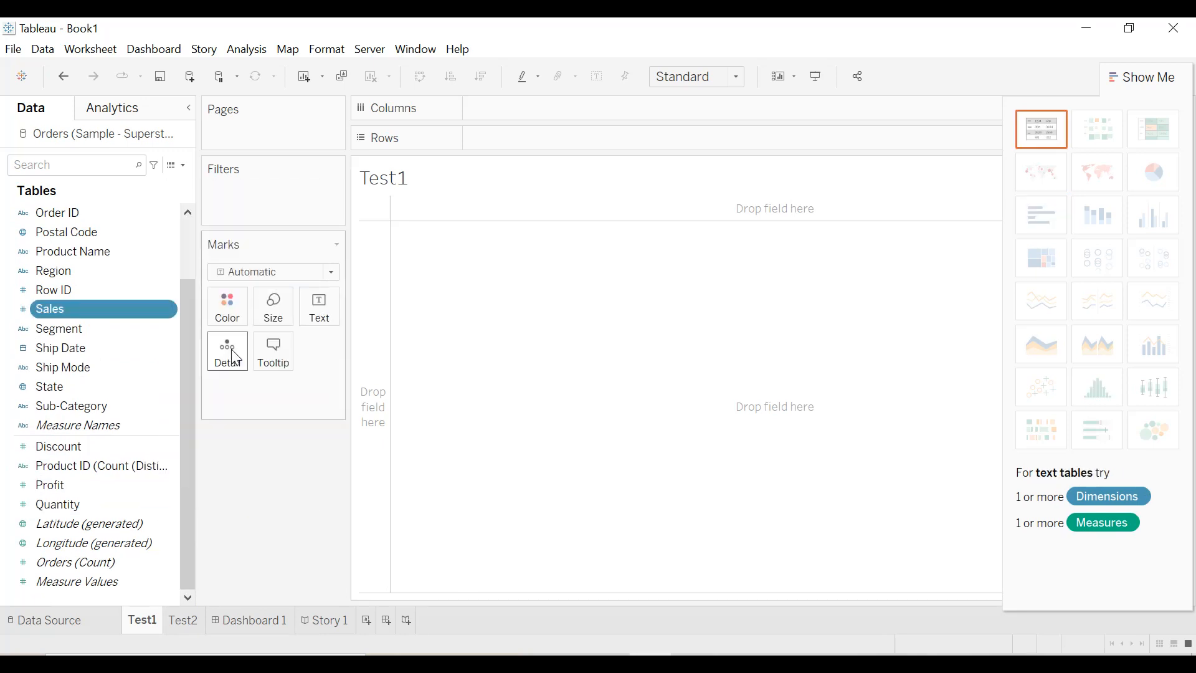
{"action": "left_click", "coordinate": [106, 486]}
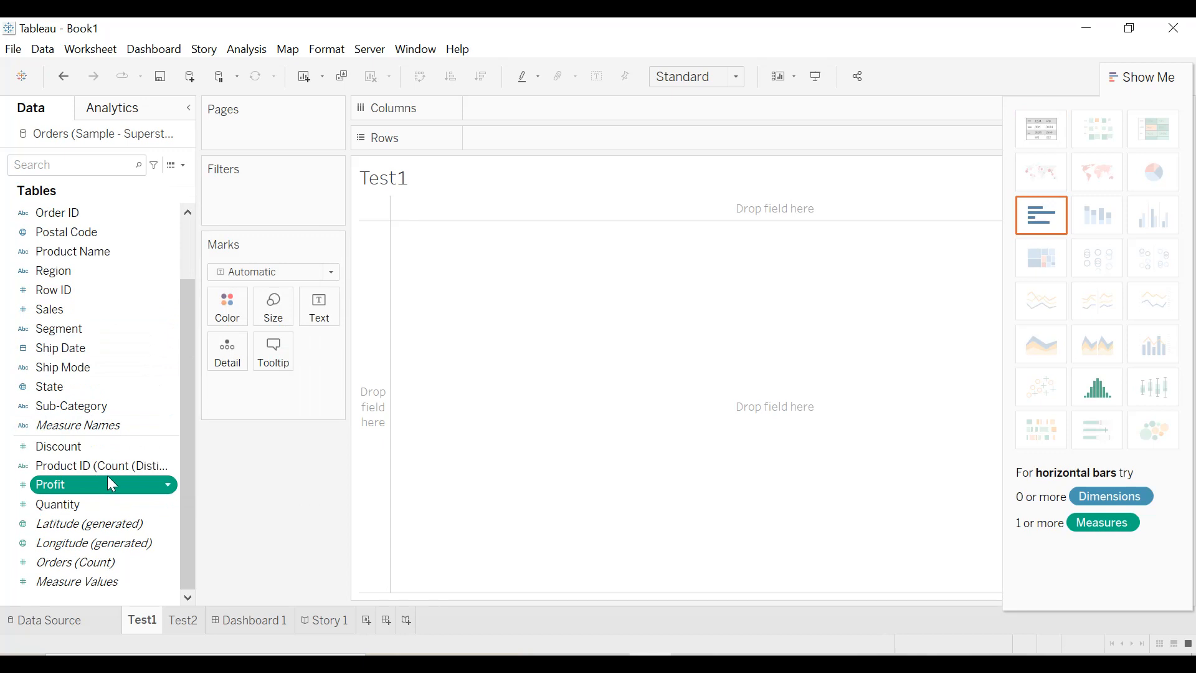
{"action": "left_click", "coordinate": [118, 465]}
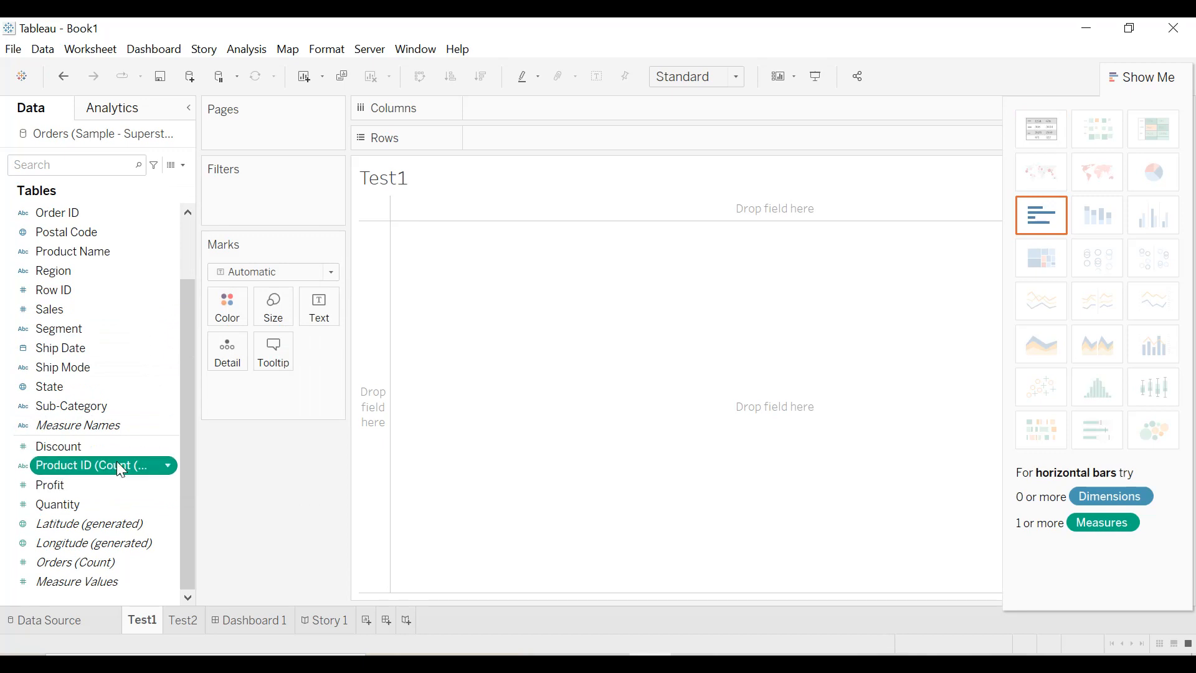
- Undo the conversions of the Sales and Product ID fields
{"action": "key", "text": "ctrl+z"}
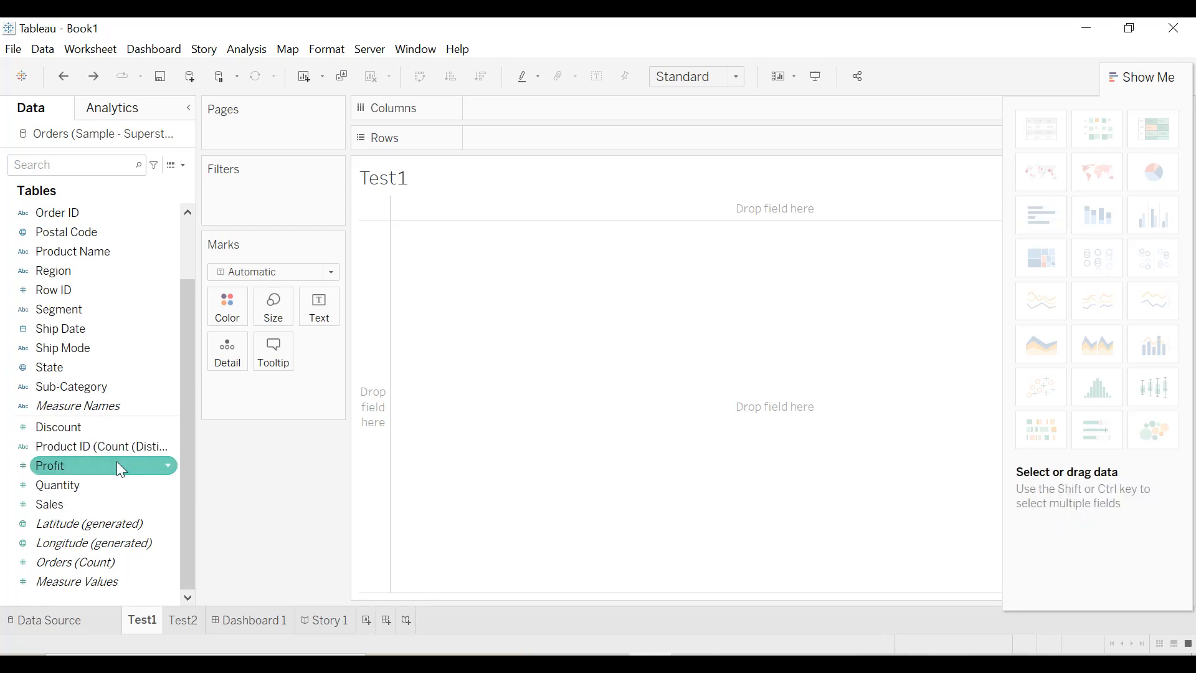
{"action": "key", "text": "ctrl+z"}
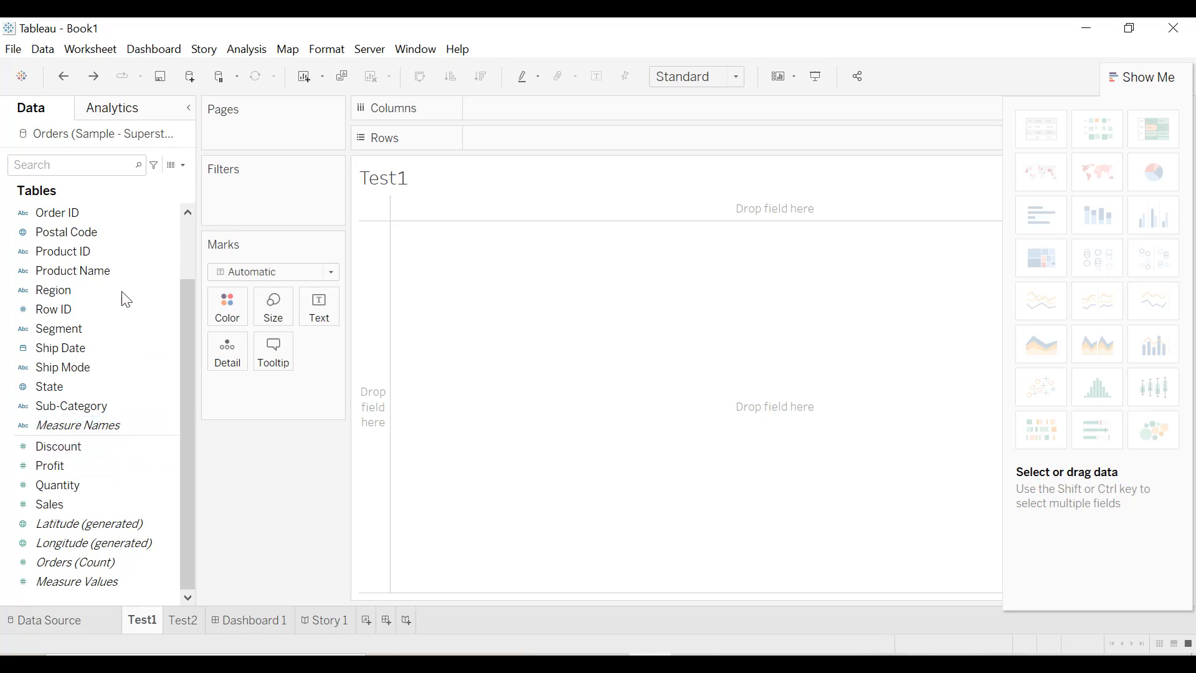
{"action": "left_click", "coordinate": [122, 258]}
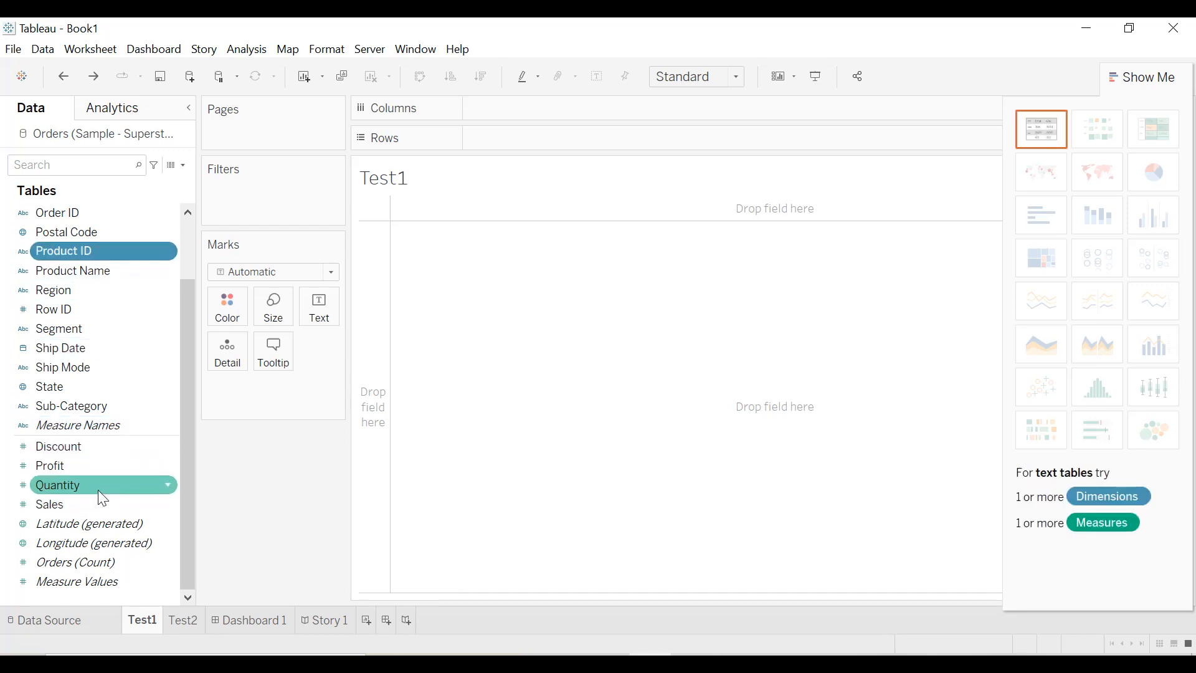
- Chart Sales by Region on Test1, with Sales on Rows and Region on Columns
{"action": "double_click", "coordinate": [94, 506]}
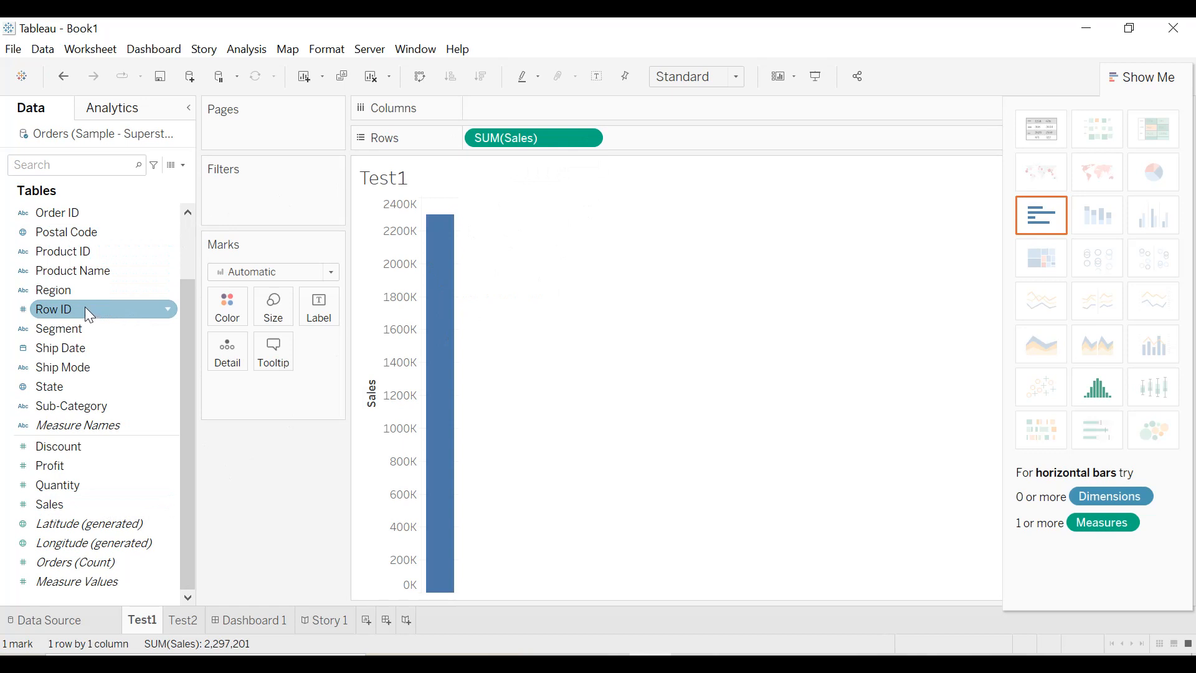
{"action": "left_click_drag", "start_coordinate": [86, 293], "coordinate": [116, 274]}
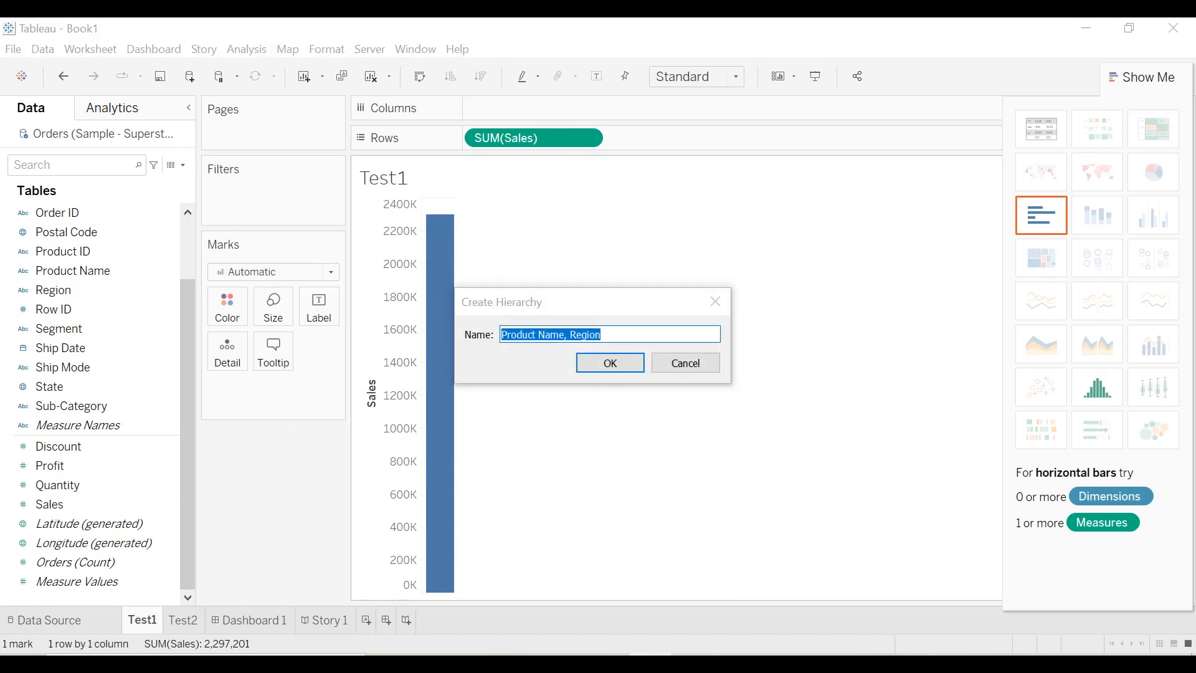
{"action": "left_click", "coordinate": [685, 366]}
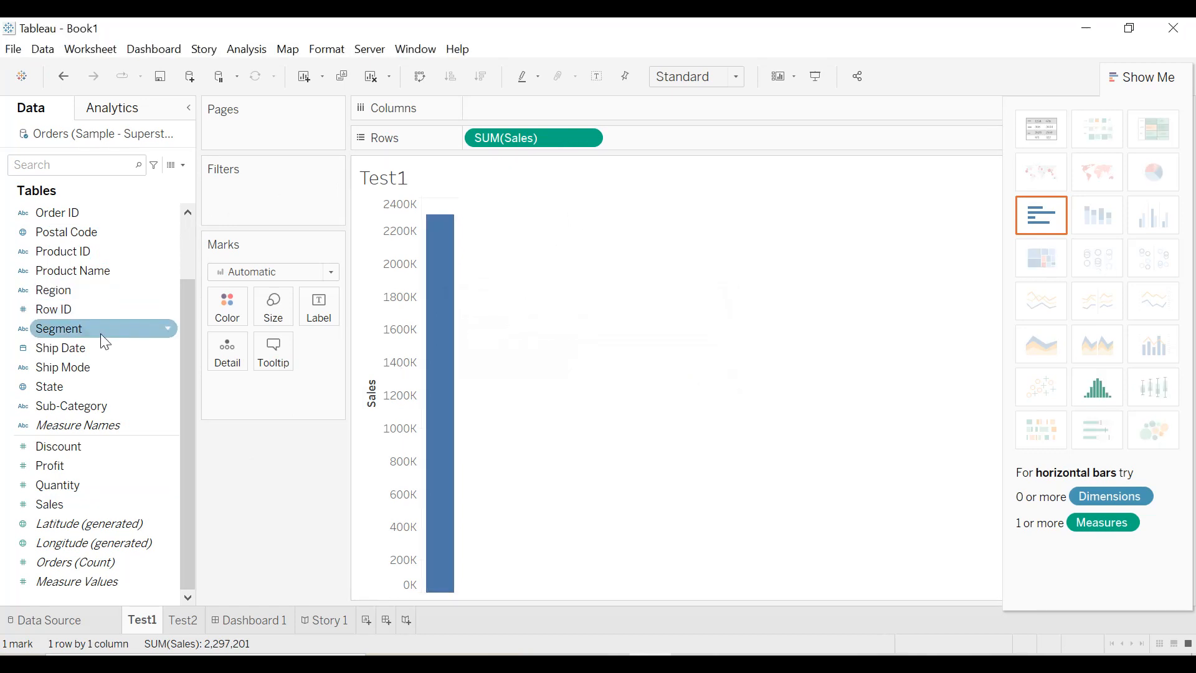
{"action": "left_click_drag", "start_coordinate": [85, 291], "coordinate": [543, 112]}
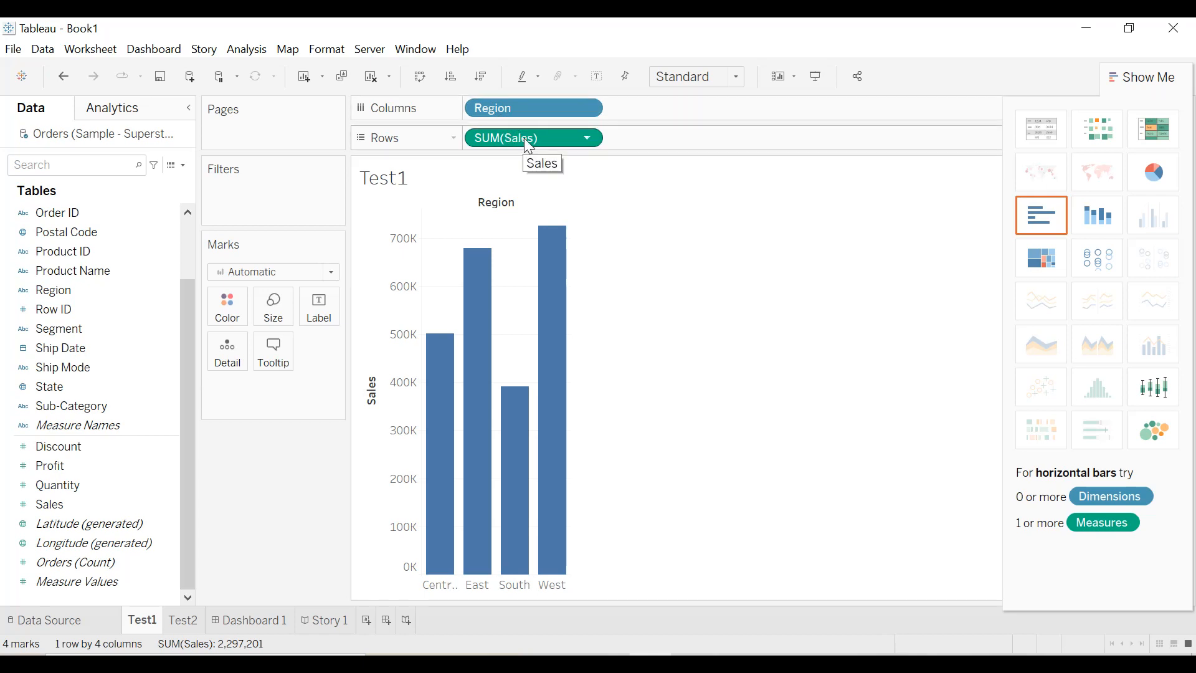
- Switch the Sales field on Rows to discrete, and return it to continuous
{"action": "left_click", "coordinate": [587, 142]}
{"action": "left_click", "coordinate": [560, 334]}
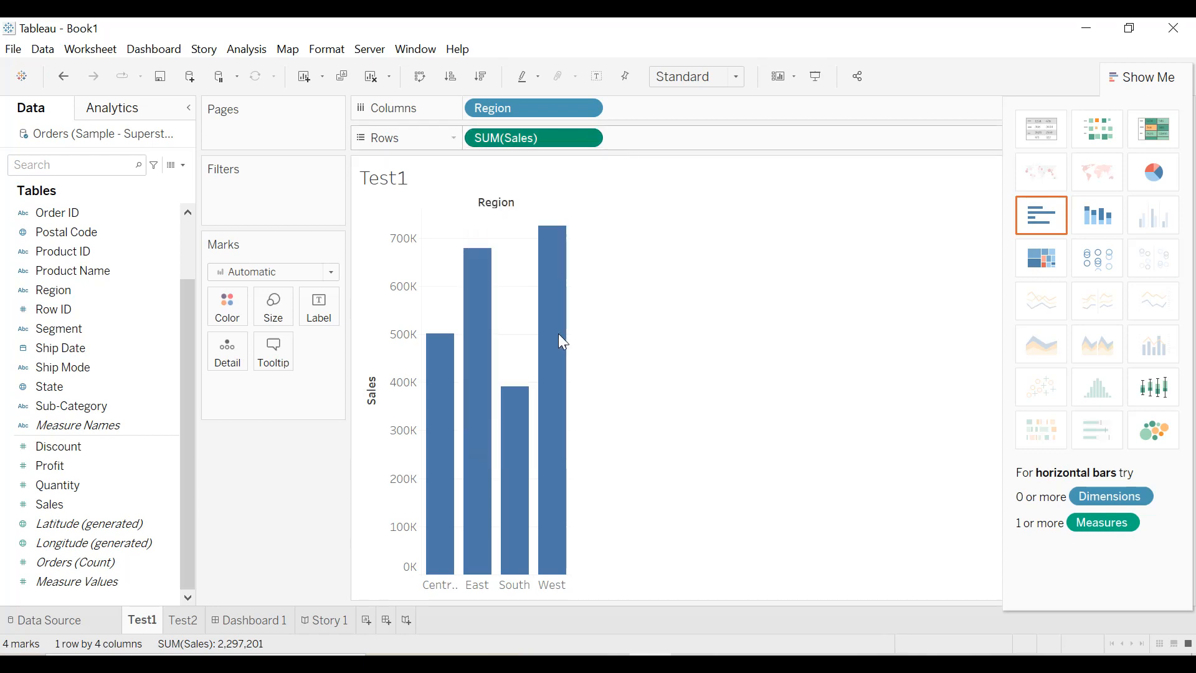
{"action": "left_click", "coordinate": [588, 140]}
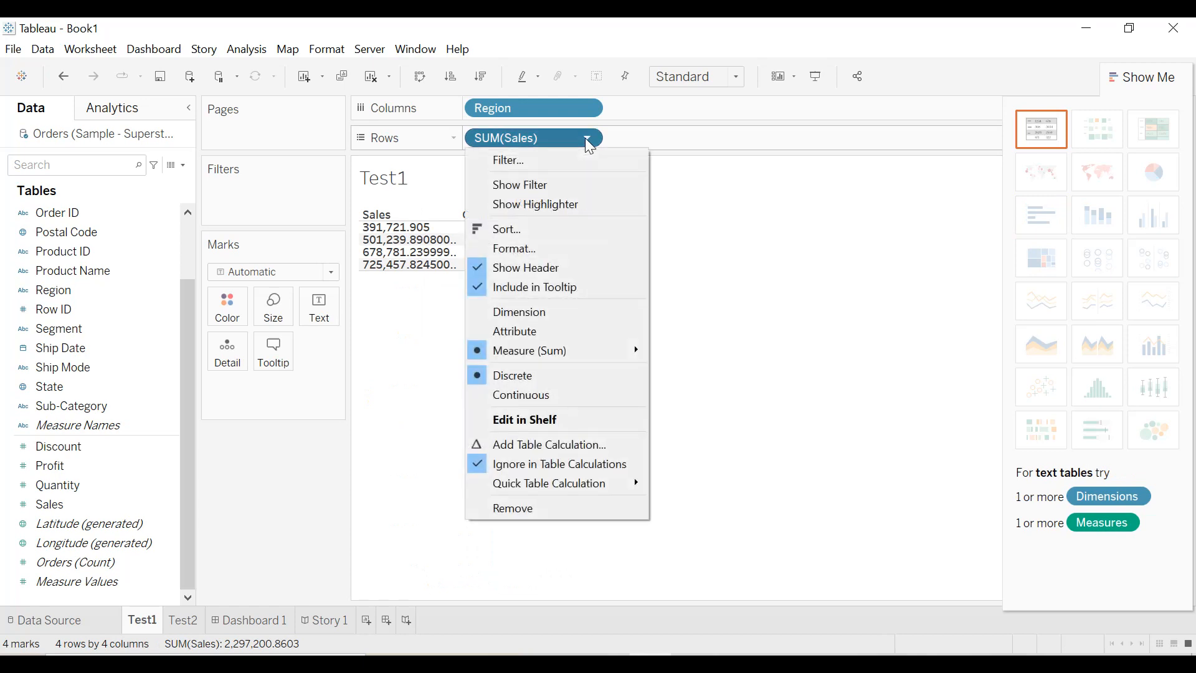
{"action": "left_click", "coordinate": [539, 395]}
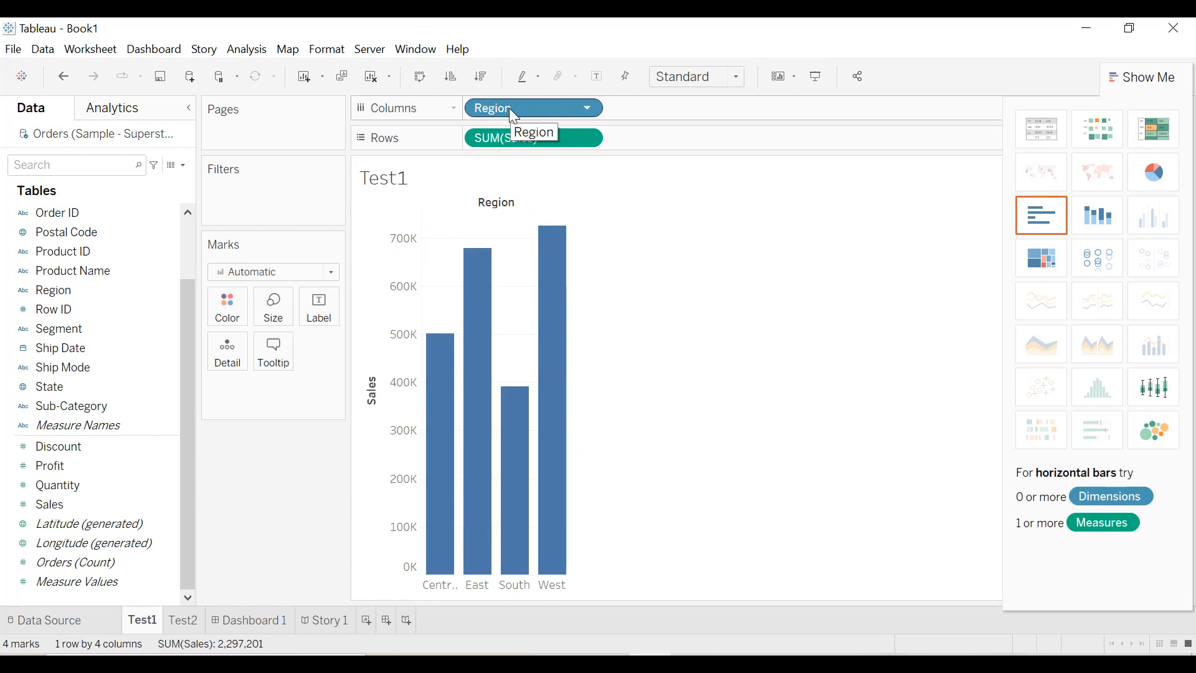
- Try the regional sales as a text table, highlight table, pie chart, treemap and box-and-whisker plot, and settle on stacked bars
{"action": "left_click", "coordinate": [1132, 79]}
{"action": "left_click", "coordinate": [1131, 79]}
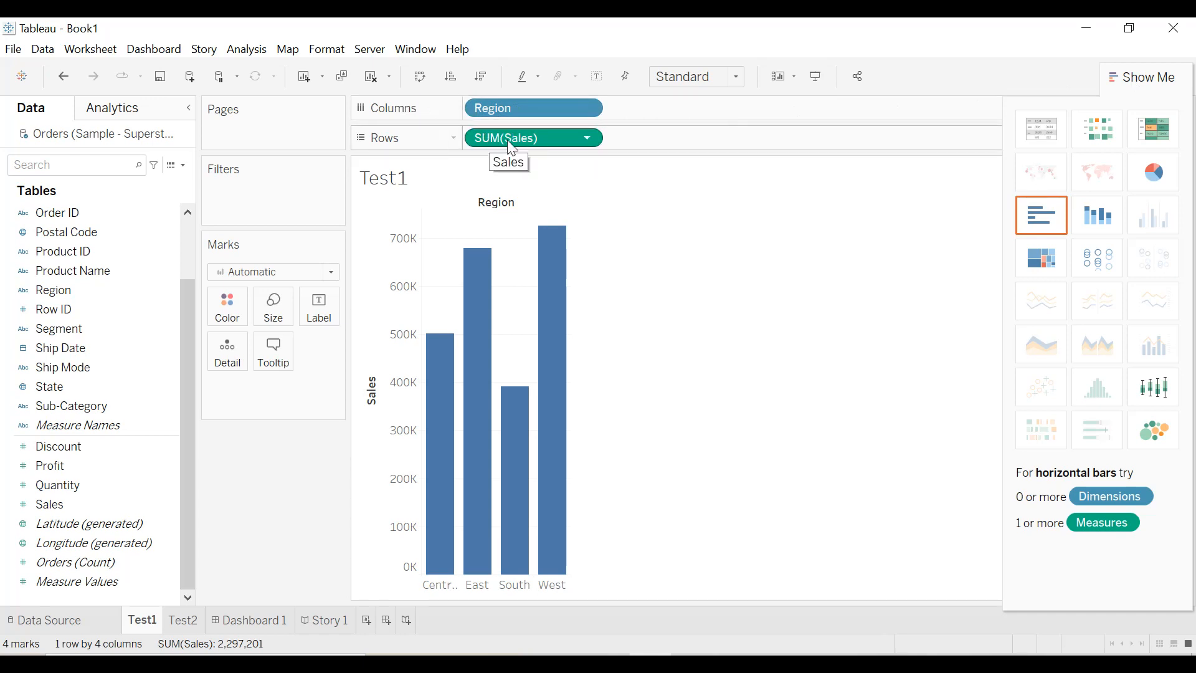
{"action": "left_click", "coordinate": [1038, 142]}
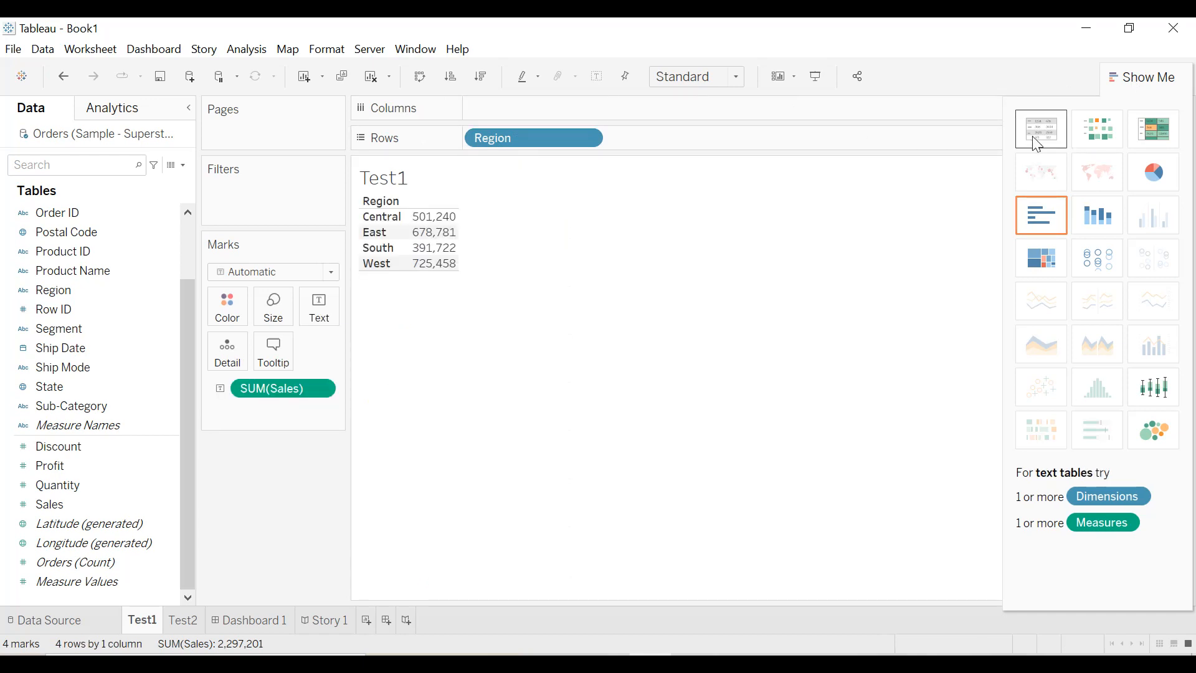
{"action": "left_click", "coordinate": [1154, 137]}
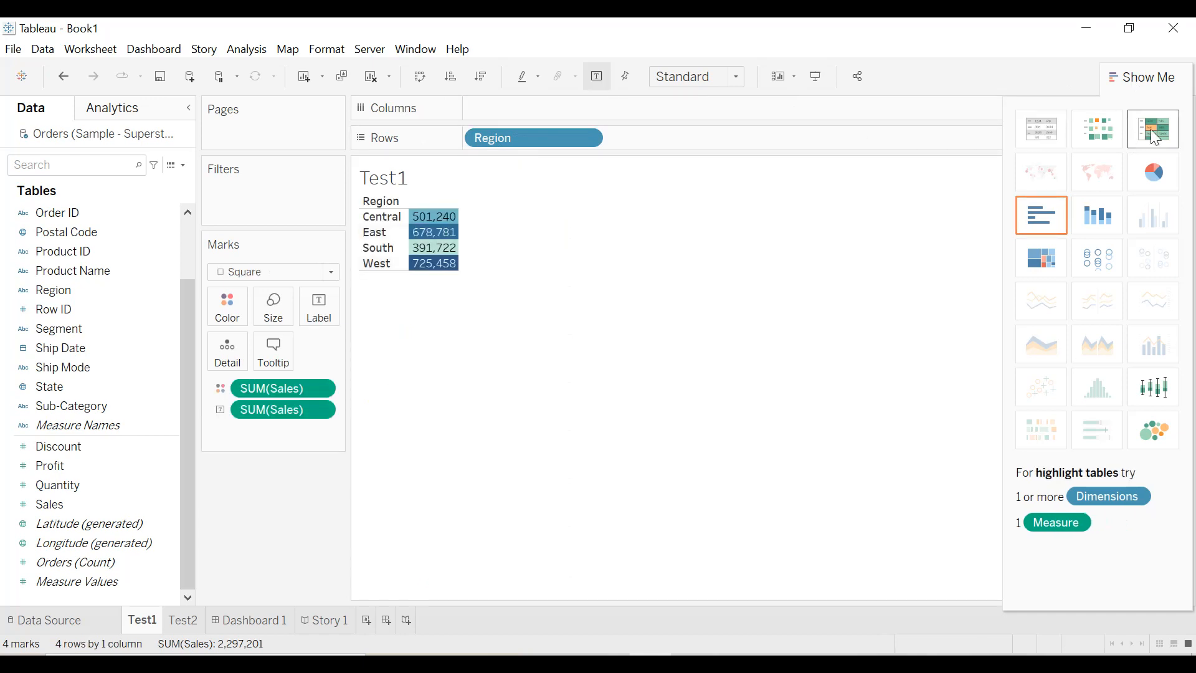
{"action": "left_click", "coordinate": [1156, 173]}
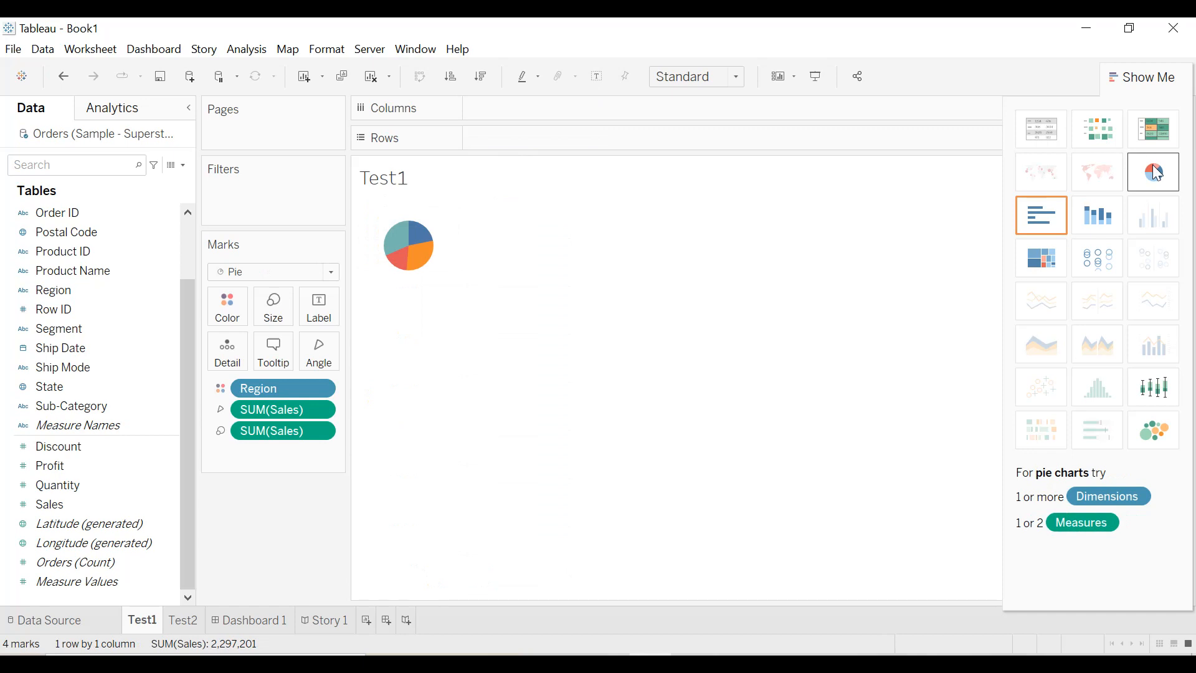
{"action": "left_click", "coordinate": [1060, 263]}
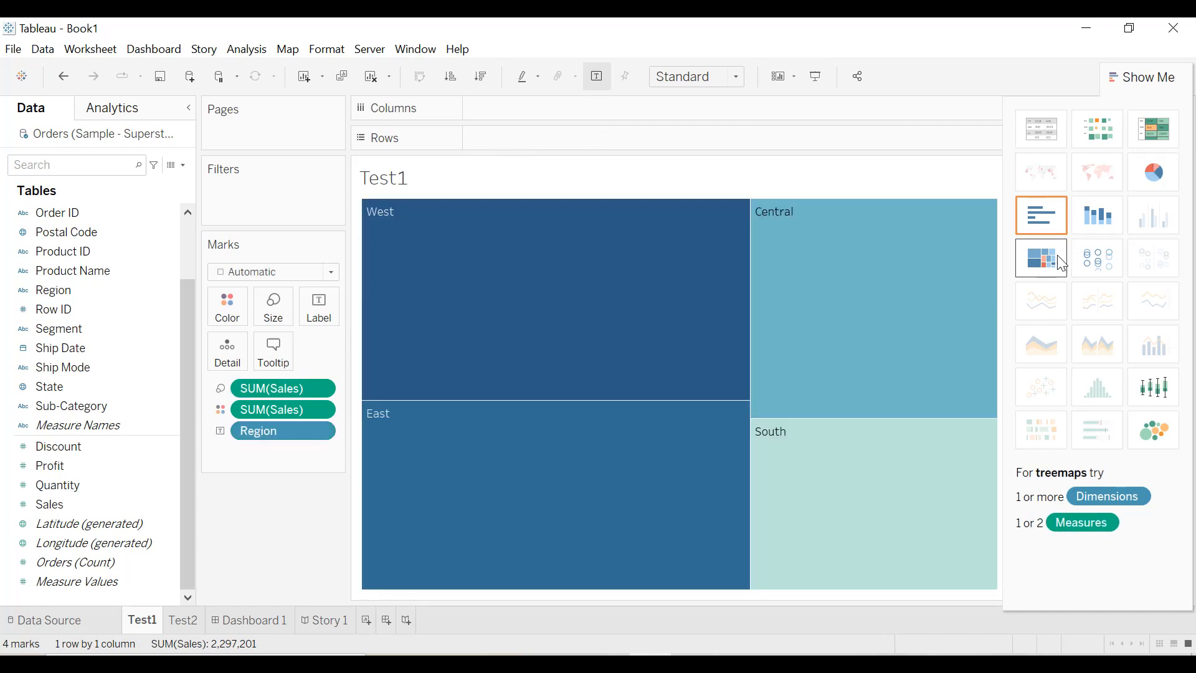
{"action": "left_click", "coordinate": [1153, 387]}
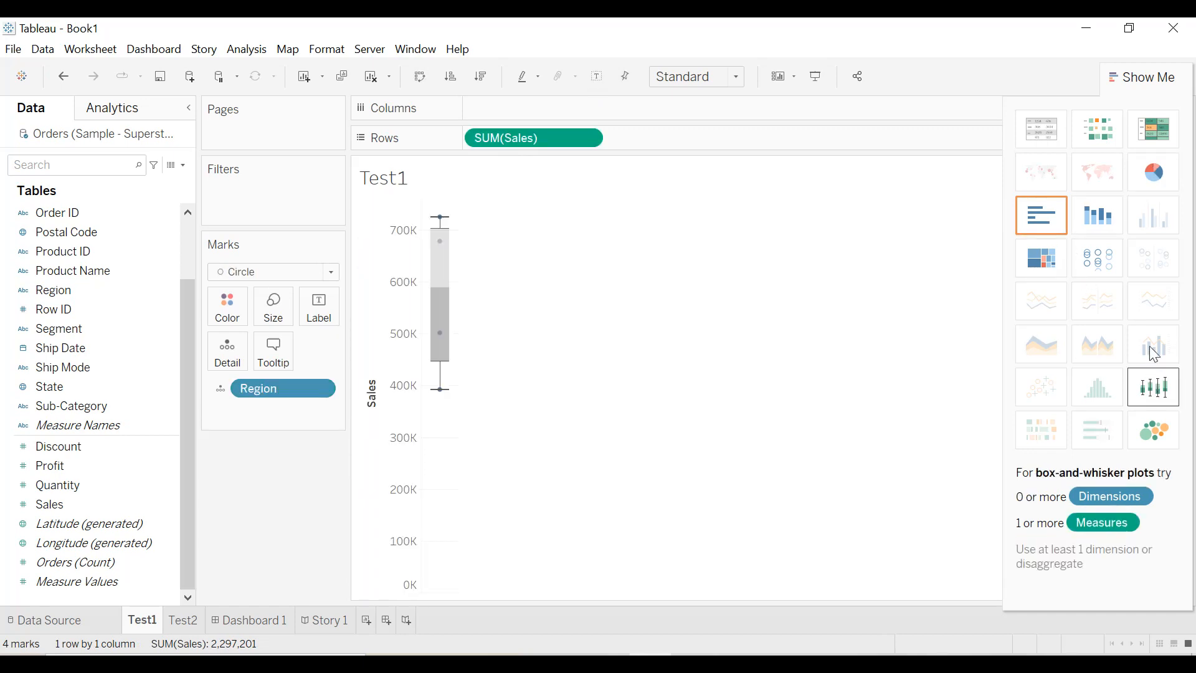
{"action": "left_click", "coordinate": [1108, 227]}
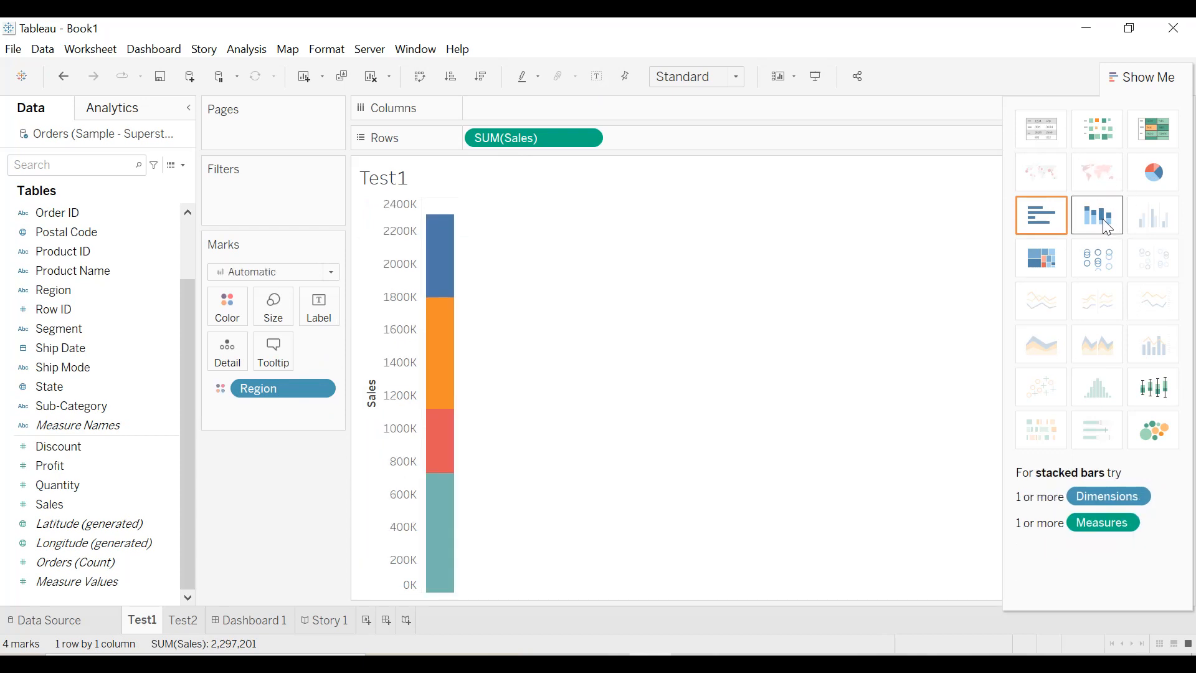
- Try Average and Median in turn as the aggregation of Sales on Rows
{"action": "left_click", "coordinate": [588, 138]}
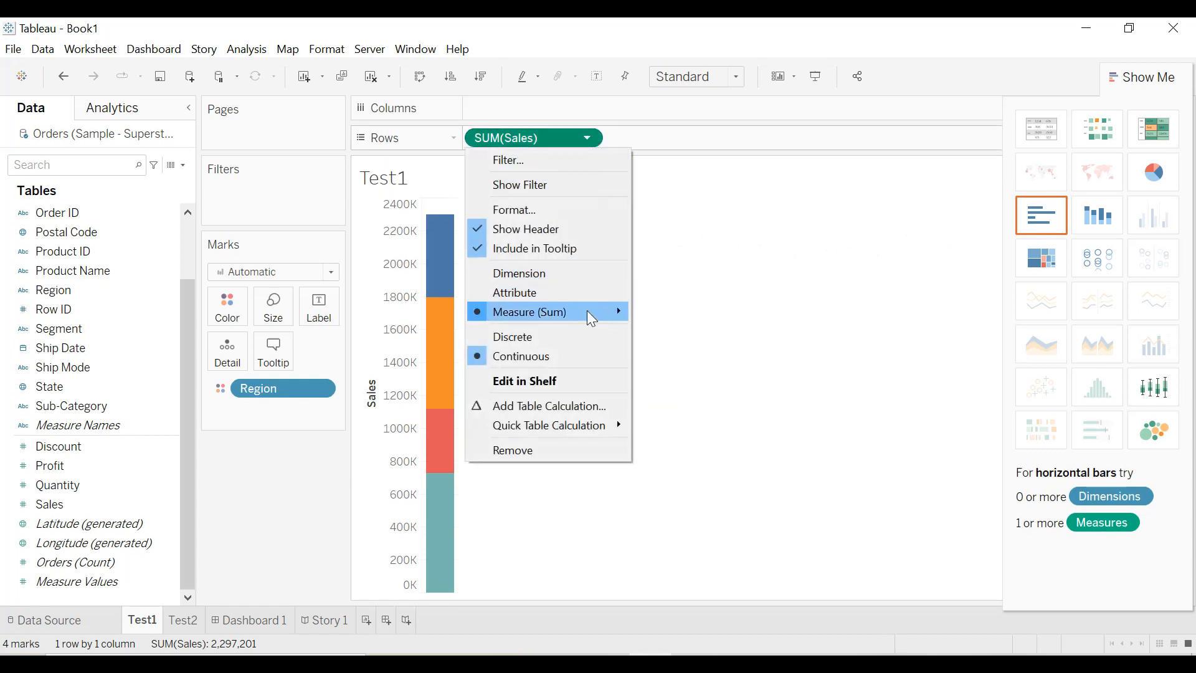
{"action": "mouse_move", "coordinate": [588, 313]}
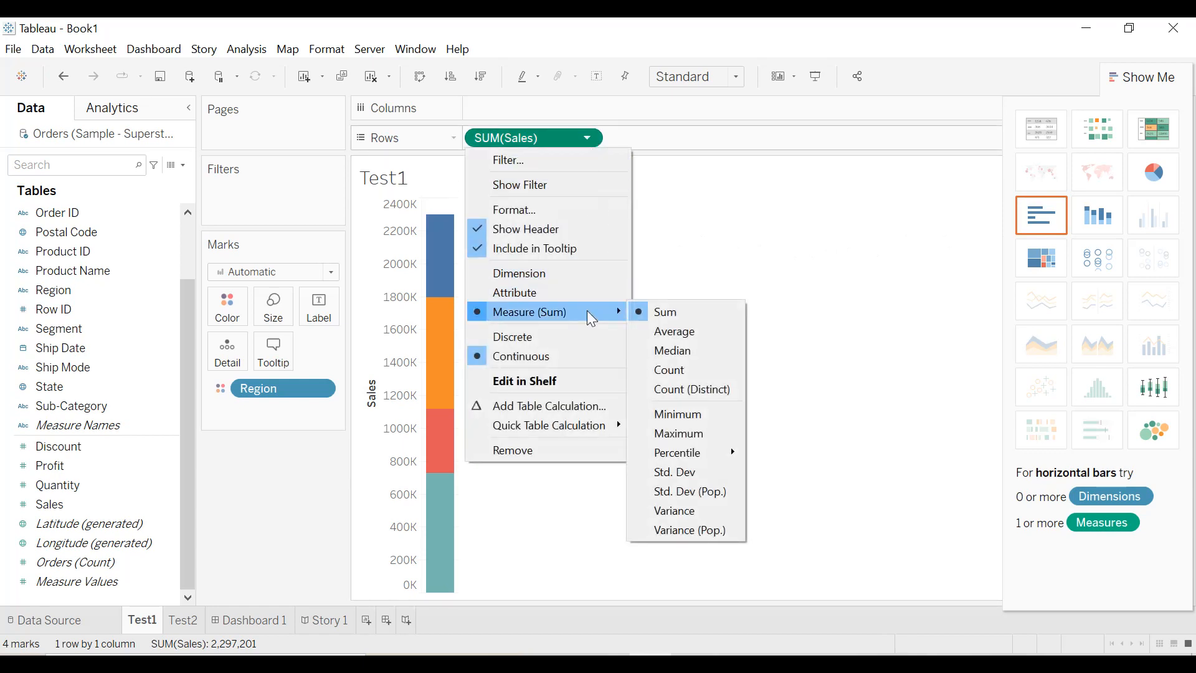
{"action": "left_click", "coordinate": [698, 333]}
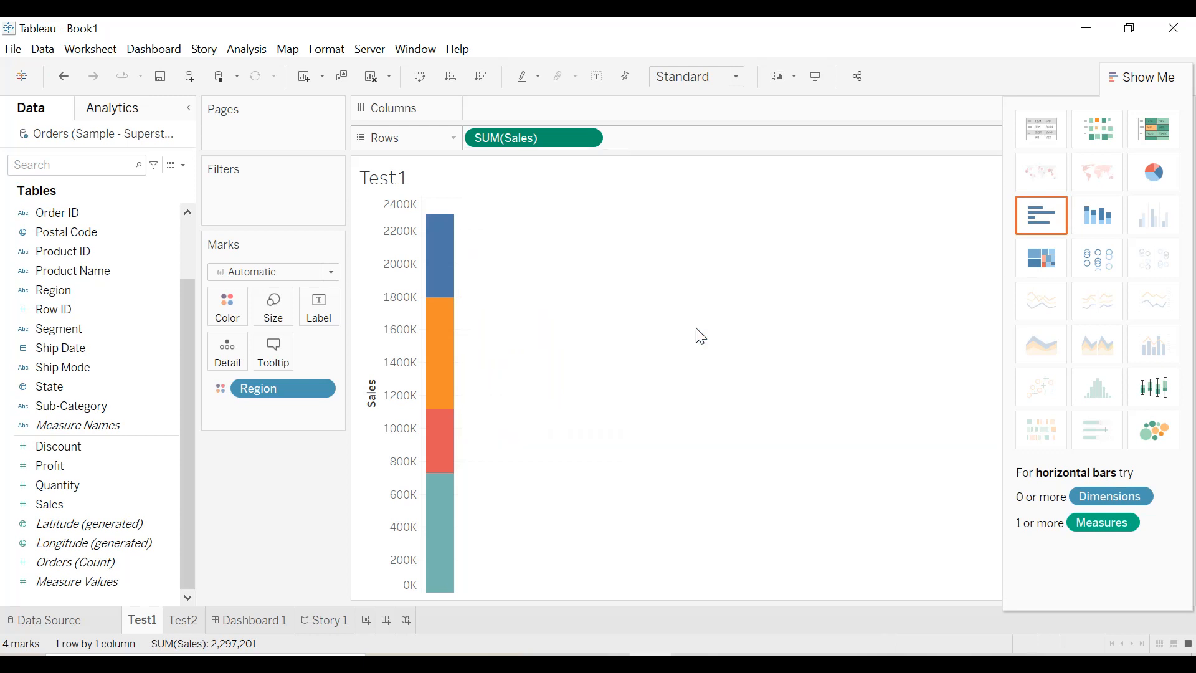
{"action": "left_click", "coordinate": [592, 137]}
{"action": "mouse_move", "coordinate": [611, 311]}
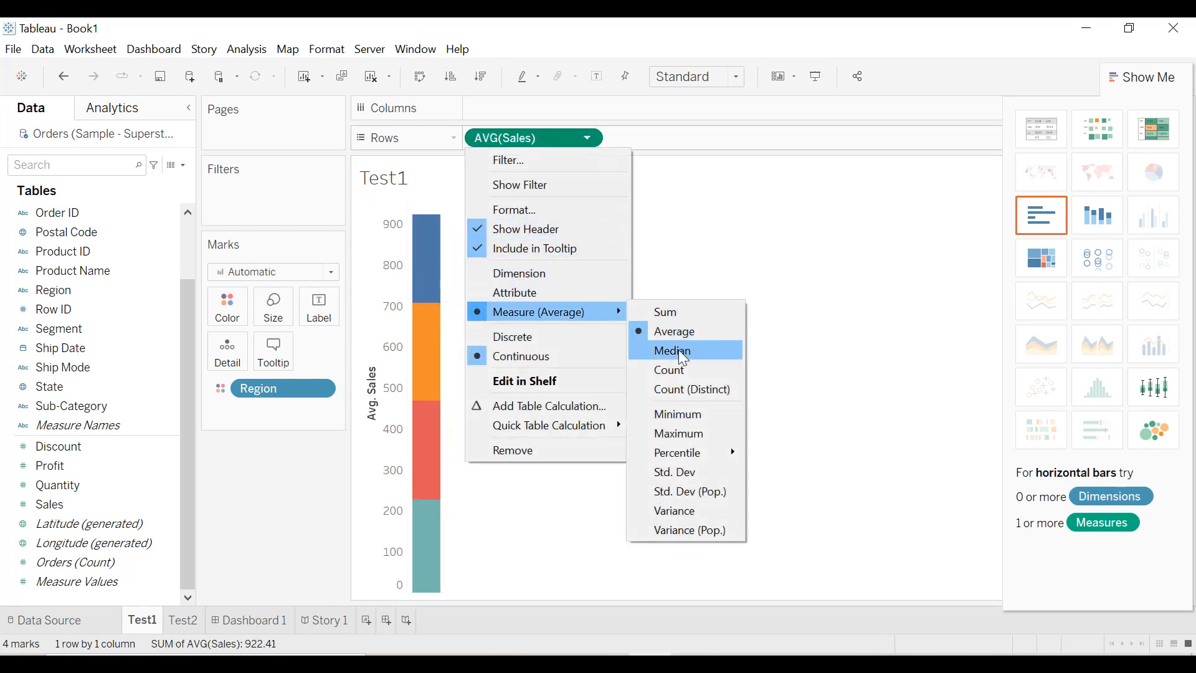
{"action": "left_click", "coordinate": [679, 350]}
- Set the aggregation of the Sales field on Rows to Count
{"action": "left_click", "coordinate": [586, 138]}
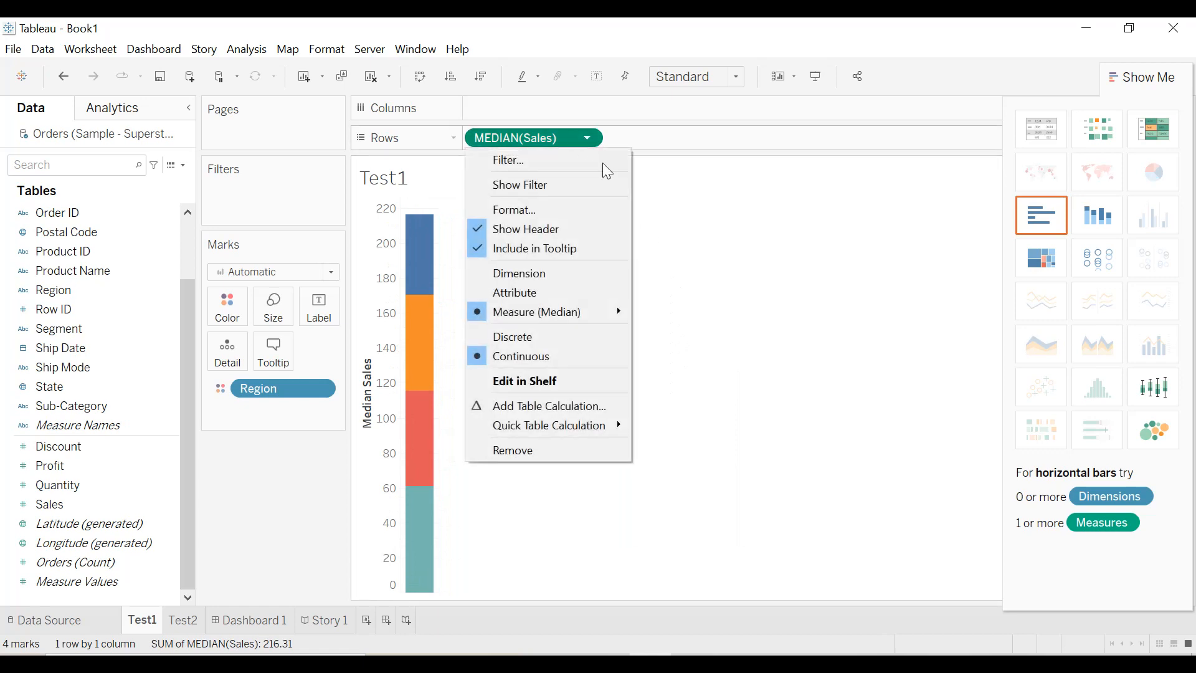
{"action": "mouse_move", "coordinate": [616, 310]}
{"action": "left_click", "coordinate": [670, 371]}
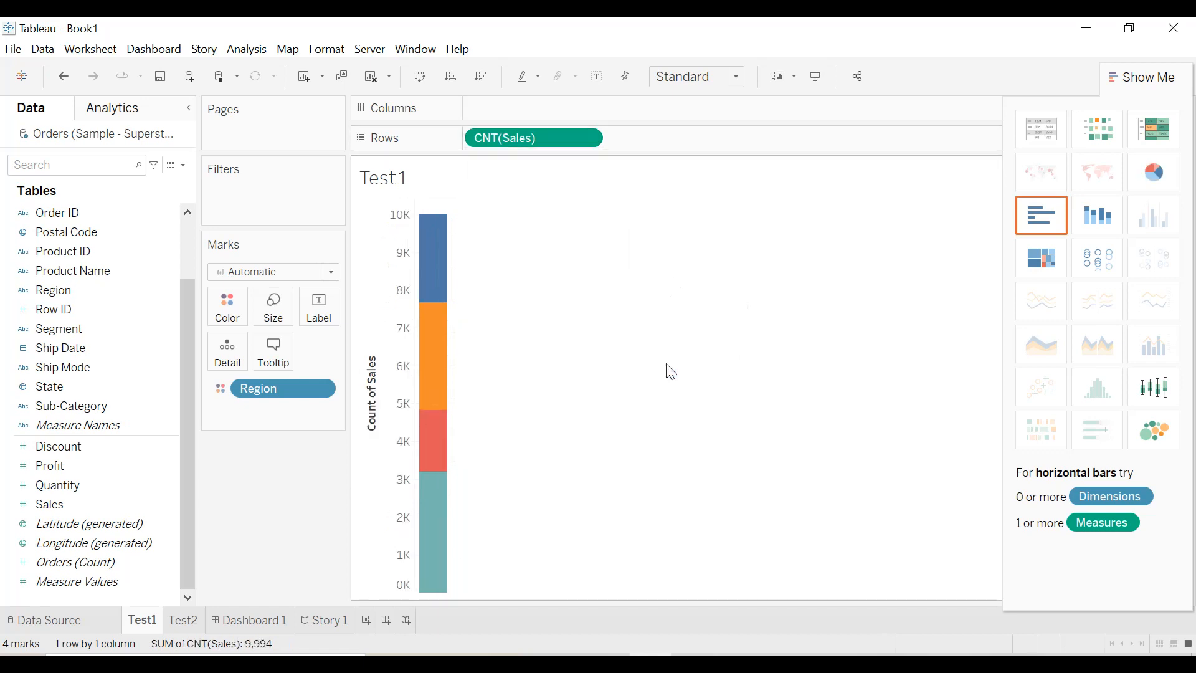
- Hide the chart suggestions and clear the Test1 view by removing the Sales count from Rows and Region from Color
{"action": "left_click_drag", "start_coordinate": [1159, 77], "coordinate": [1091, 136]}
{"action": "left_click", "coordinate": [1092, 136]}
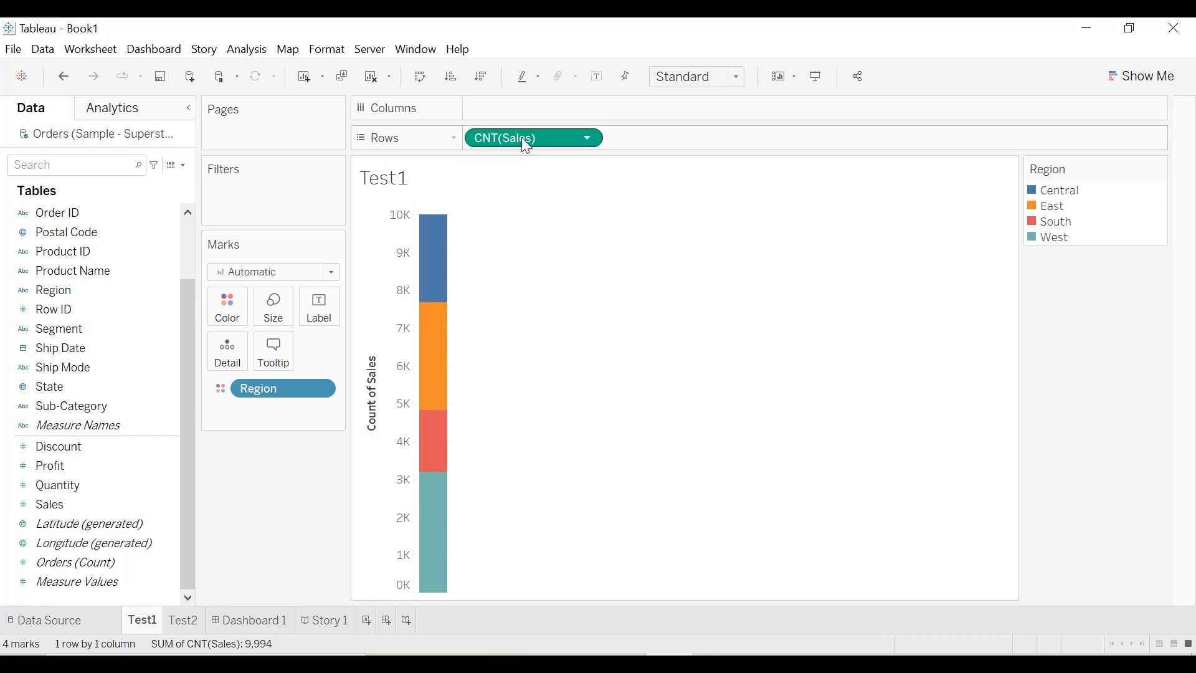
{"action": "left_click_drag", "start_coordinate": [521, 137], "coordinate": [489, 171]}
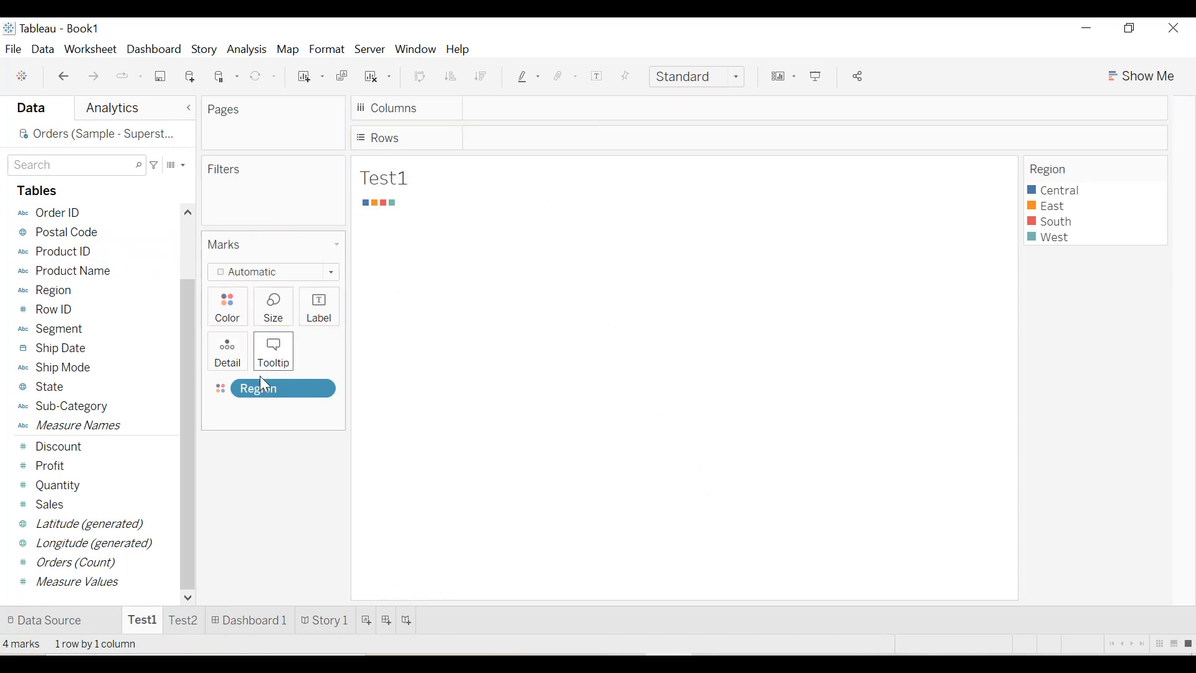
{"action": "left_click_drag", "start_coordinate": [262, 391], "coordinate": [49, 431]}
- Build a text table with City on Rows and the sum of Quantity as the text
{"action": "scroll", "coordinate": [51, 341], "scroll_direction": "up", "scroll_amount": 2}
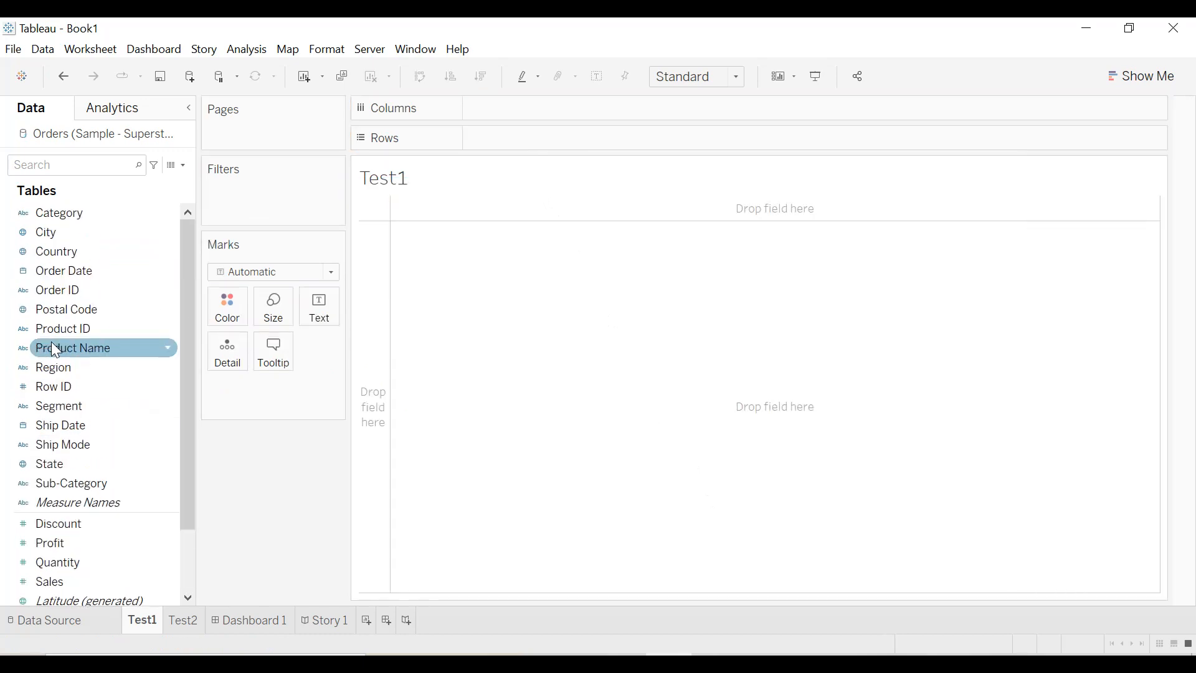
{"action": "left_click_drag", "start_coordinate": [60, 234], "coordinate": [497, 145]}
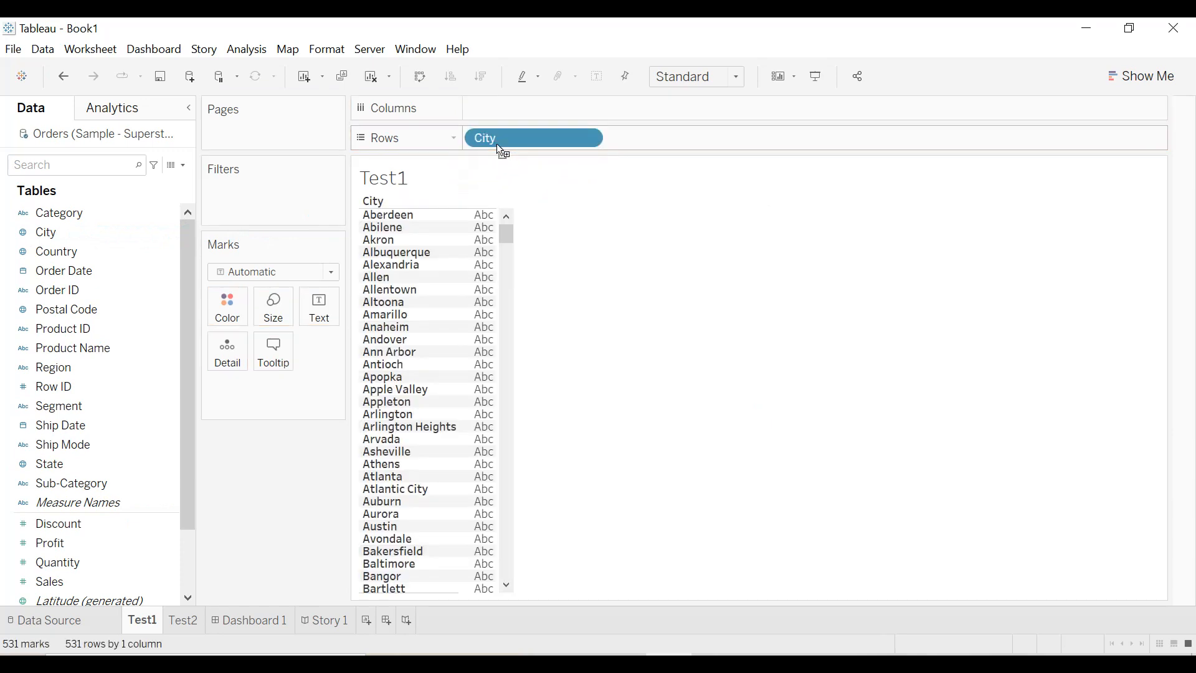
{"action": "left_click", "coordinate": [138, 259]}
{"action": "scroll", "coordinate": [141, 269], "scroll_direction": "down", "scroll_amount": 2}
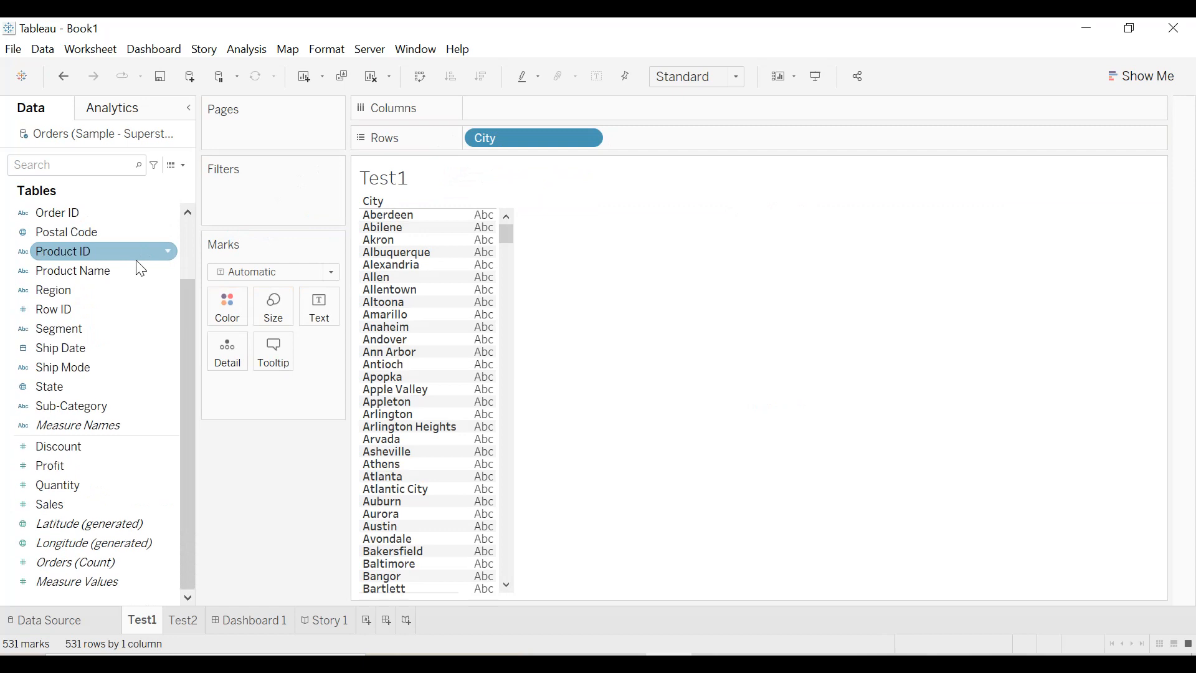
{"action": "left_click_drag", "start_coordinate": [67, 488], "coordinate": [321, 381]}
{"action": "left_click_drag", "start_coordinate": [88, 484], "coordinate": [320, 309]}
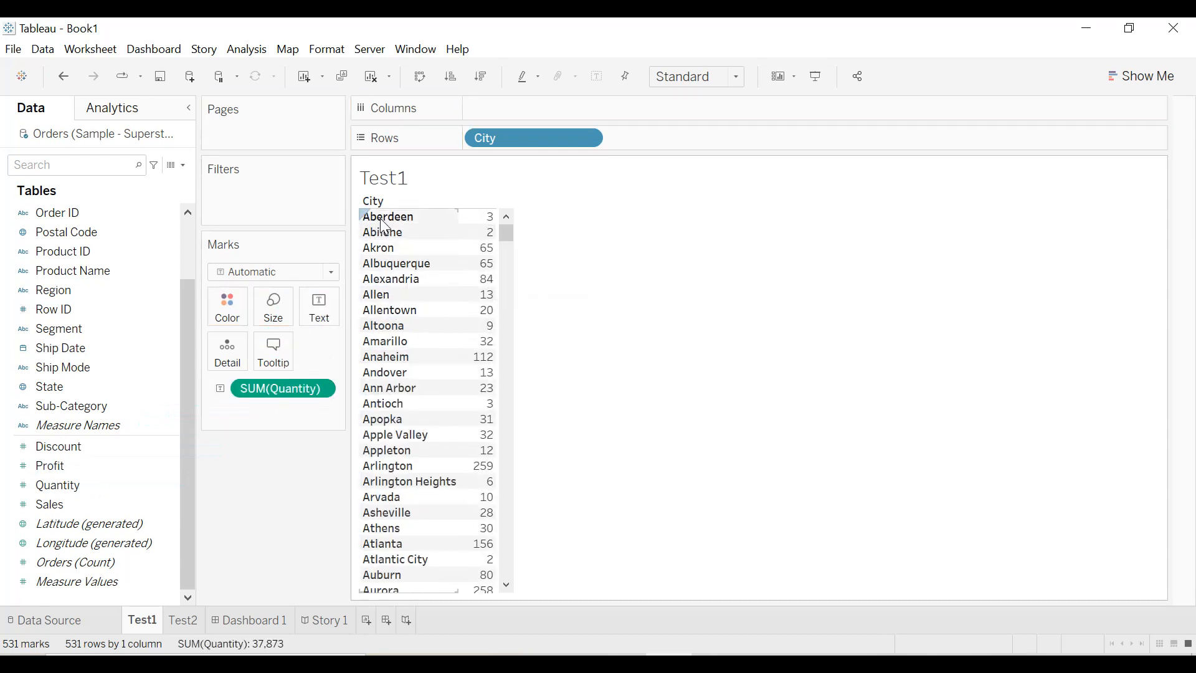
- Sort the cities by quantity in descending and ascending order, and settle on descending
{"action": "left_click", "coordinate": [487, 79]}
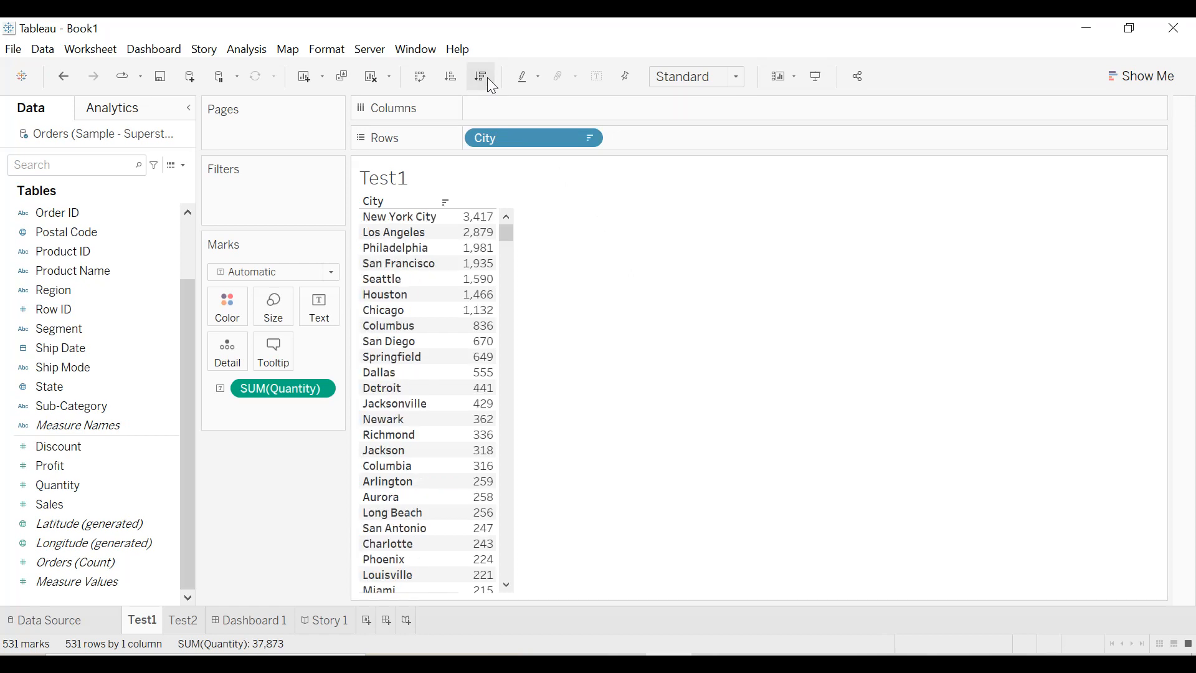
{"action": "left_click", "coordinate": [456, 80]}
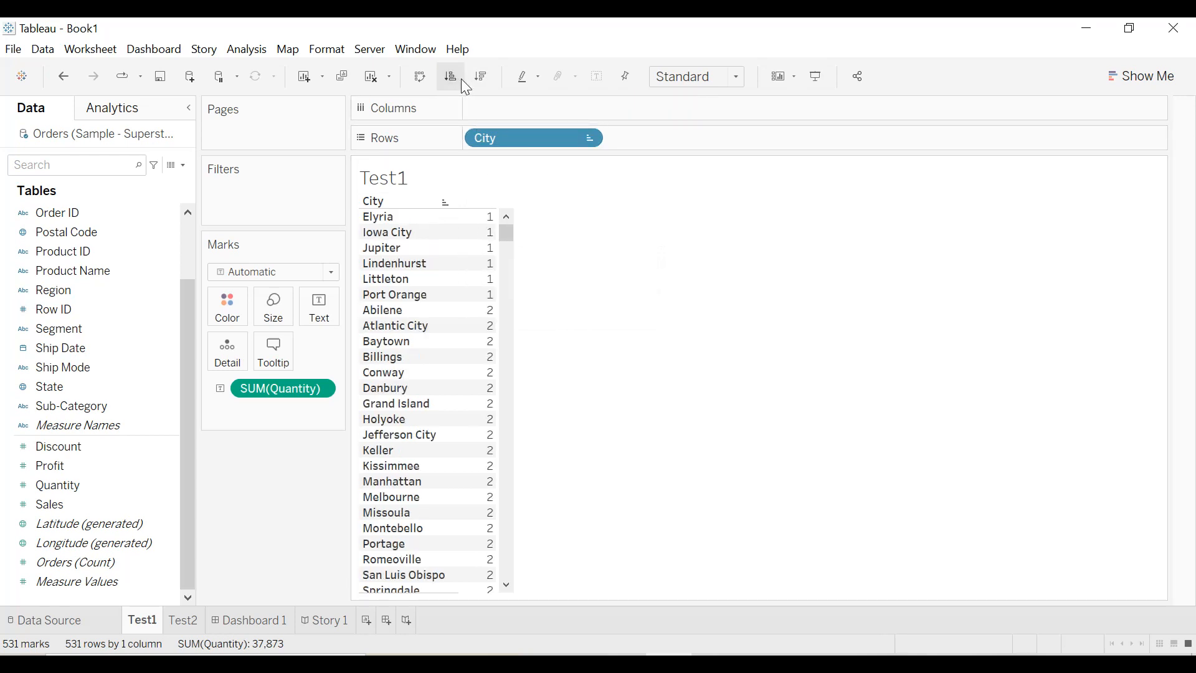
{"action": "left_click", "coordinate": [481, 79]}
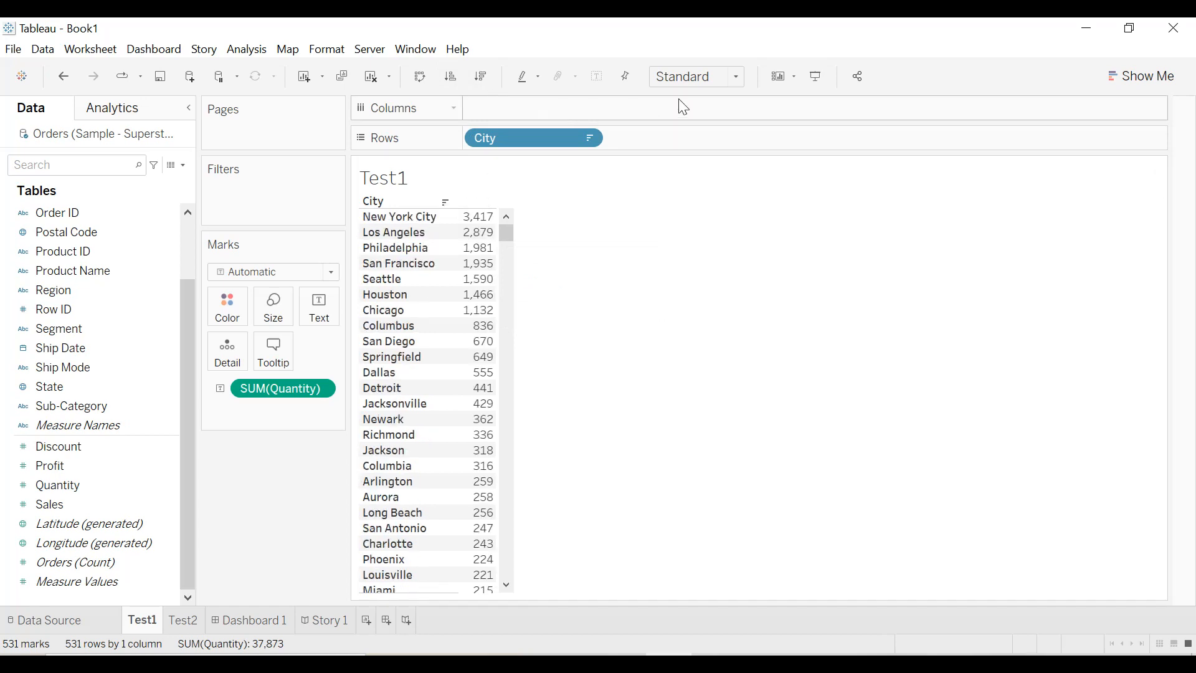
- Try the Fit Width, Fit Height and Entire View settings on the city table, and return to Standard
{"action": "left_click", "coordinate": [708, 85]}
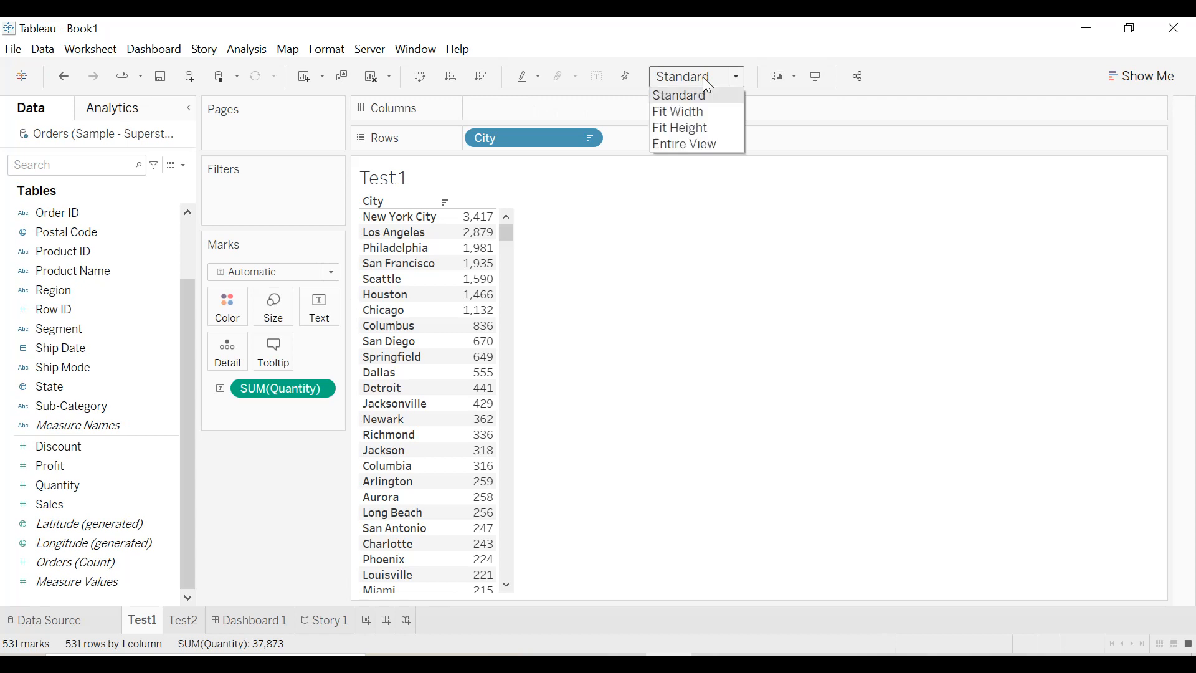
{"action": "left_click", "coordinate": [698, 118]}
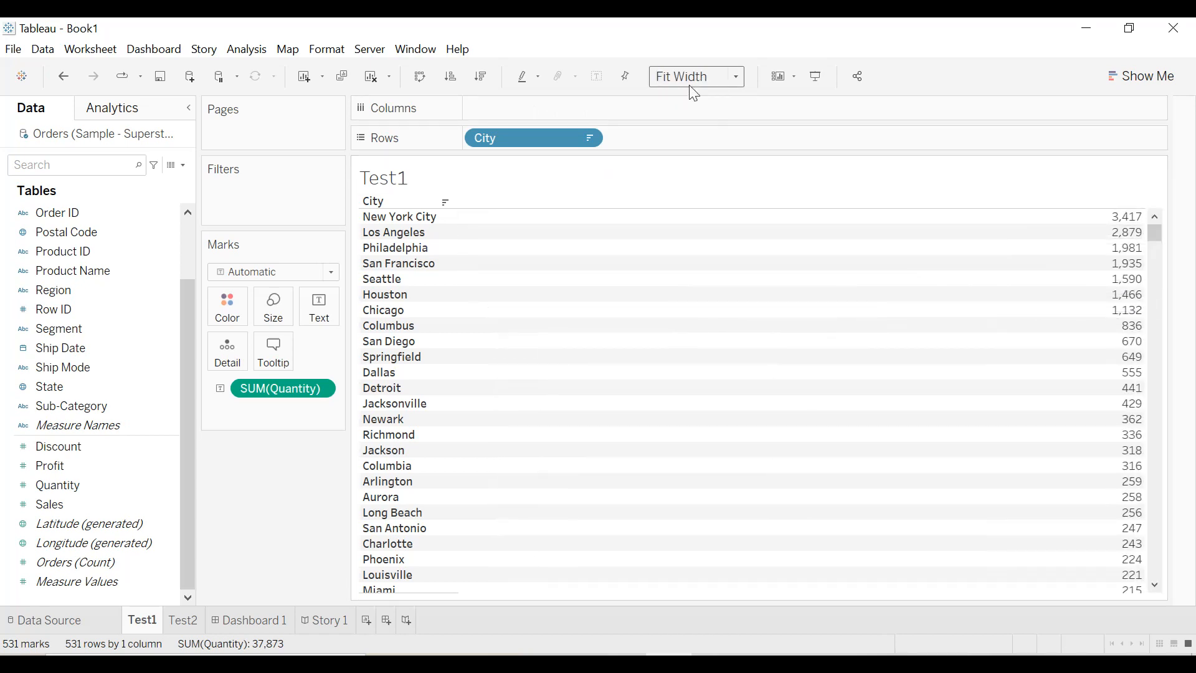
{"action": "left_click", "coordinate": [710, 77]}
{"action": "left_click", "coordinate": [696, 127]}
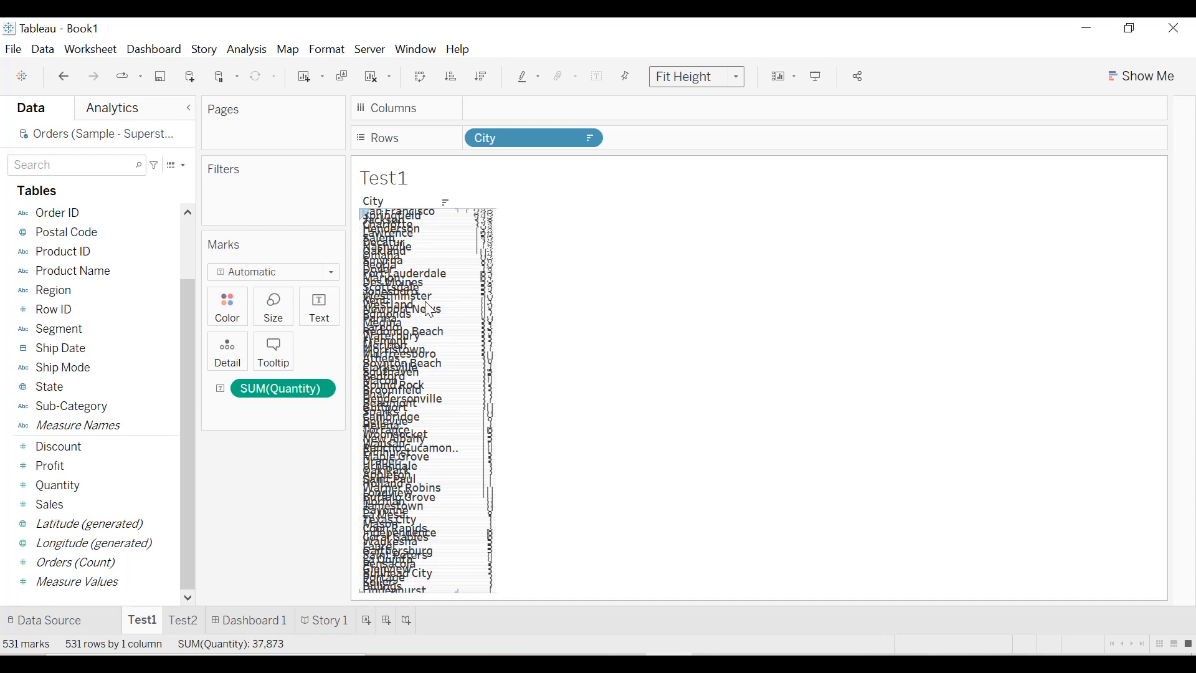
{"action": "left_click", "coordinate": [690, 77]}
{"action": "left_click", "coordinate": [693, 144]}
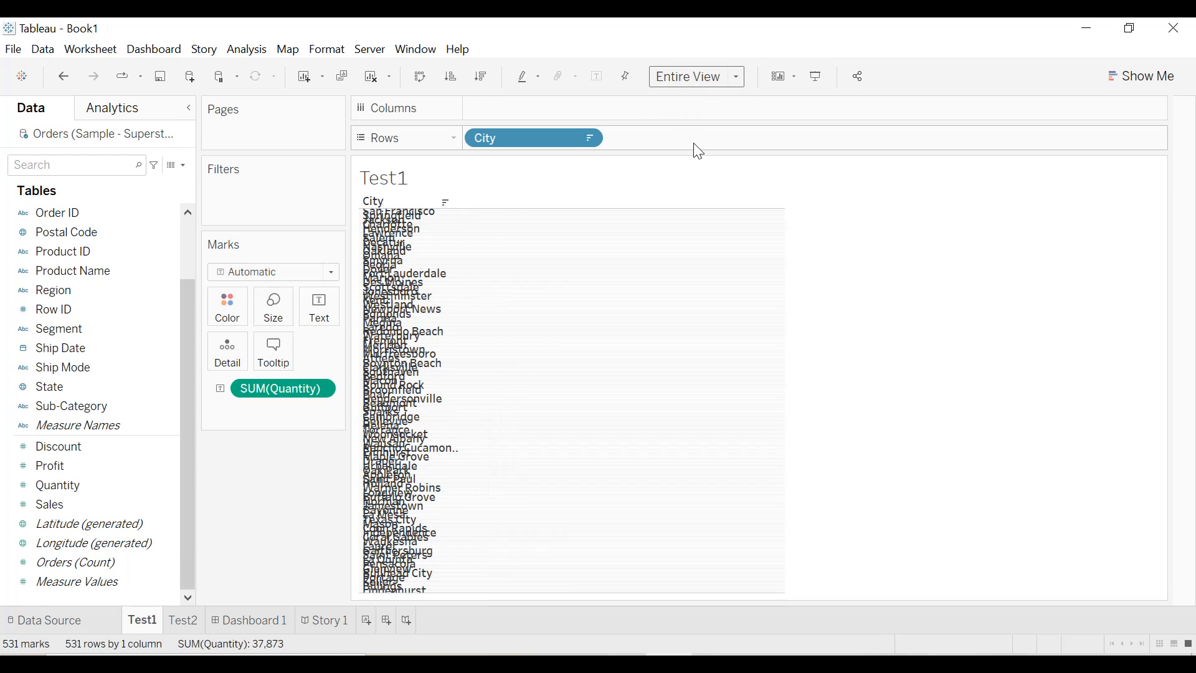
{"action": "left_click", "coordinate": [684, 82]}
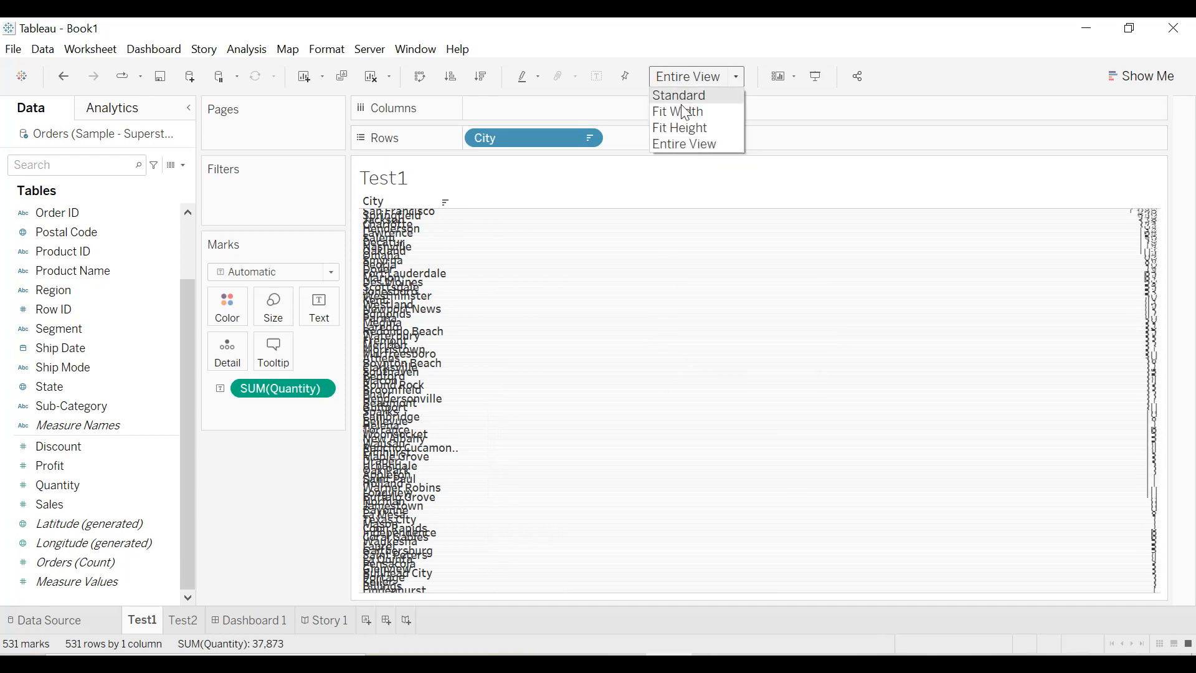
{"action": "left_click", "coordinate": [685, 94]}
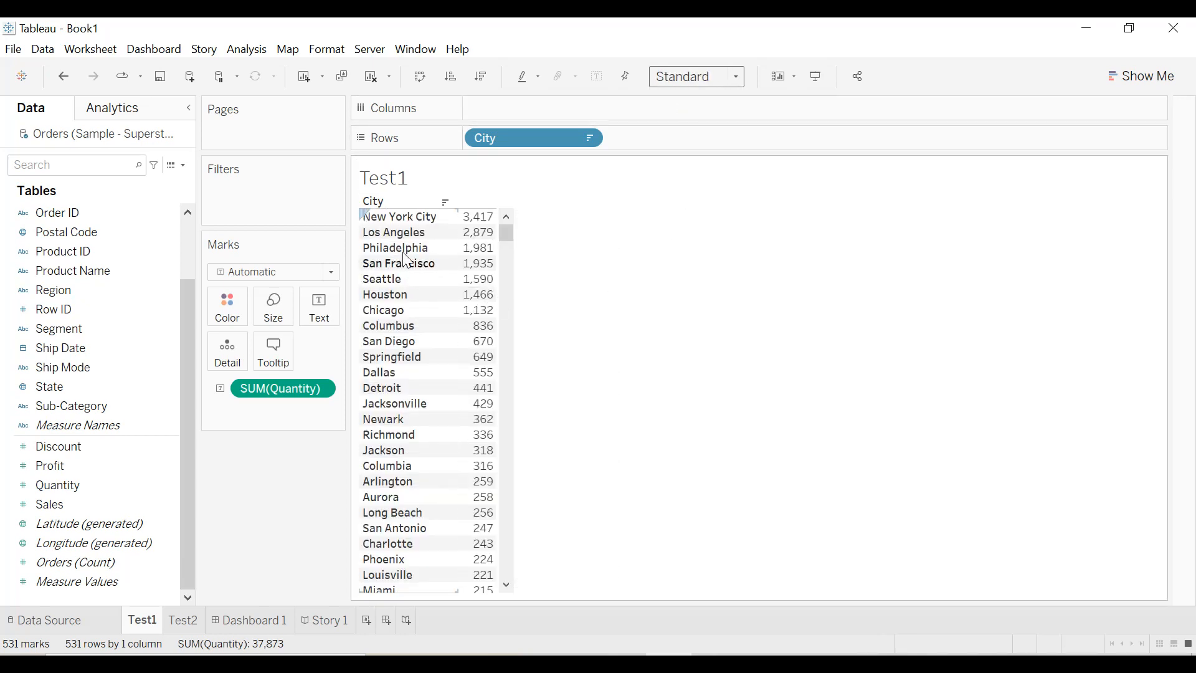
- Try Count and Count (Distinct) as the aggregation of Quantity on the Marks card, and return to Sum
{"action": "mouse_move", "coordinate": [482, 235]}
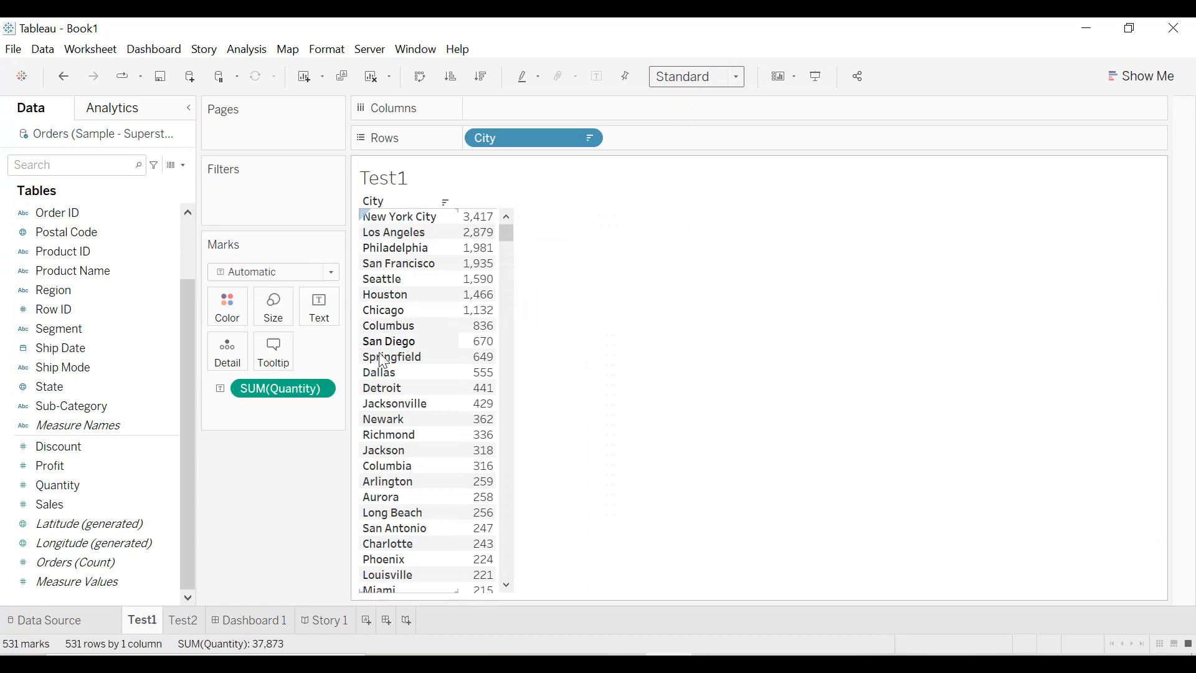
{"action": "left_click", "coordinate": [317, 390]}
{"action": "mouse_move", "coordinate": [324, 540]}
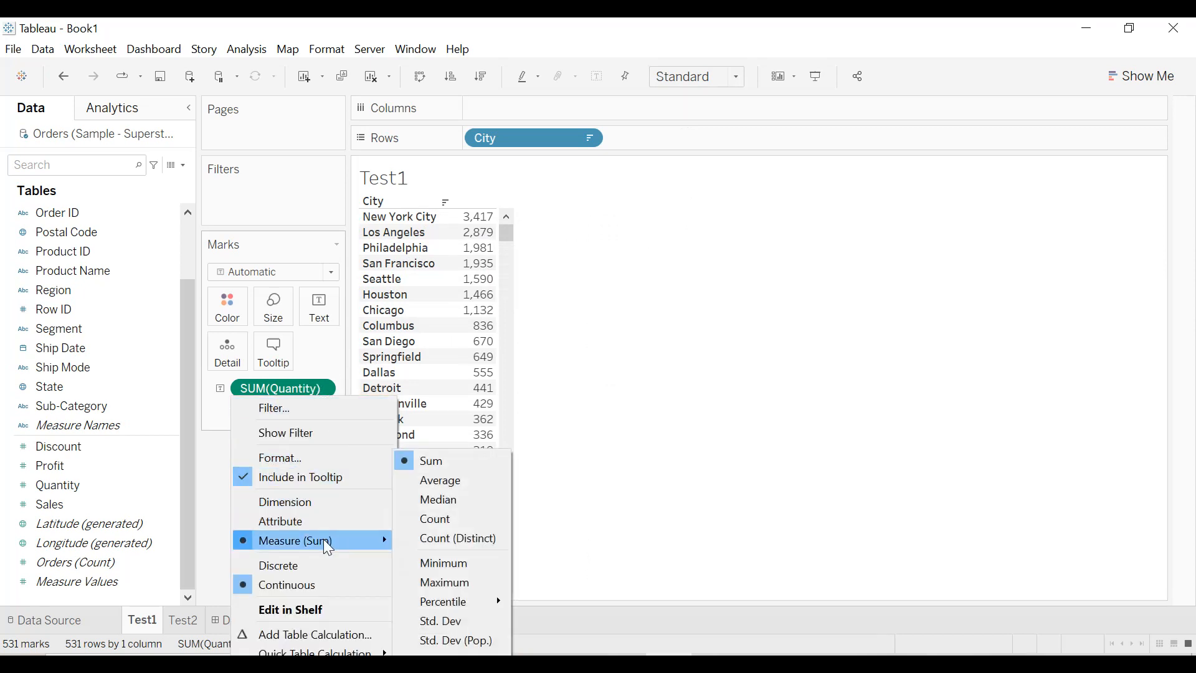
{"action": "left_click", "coordinate": [429, 520]}
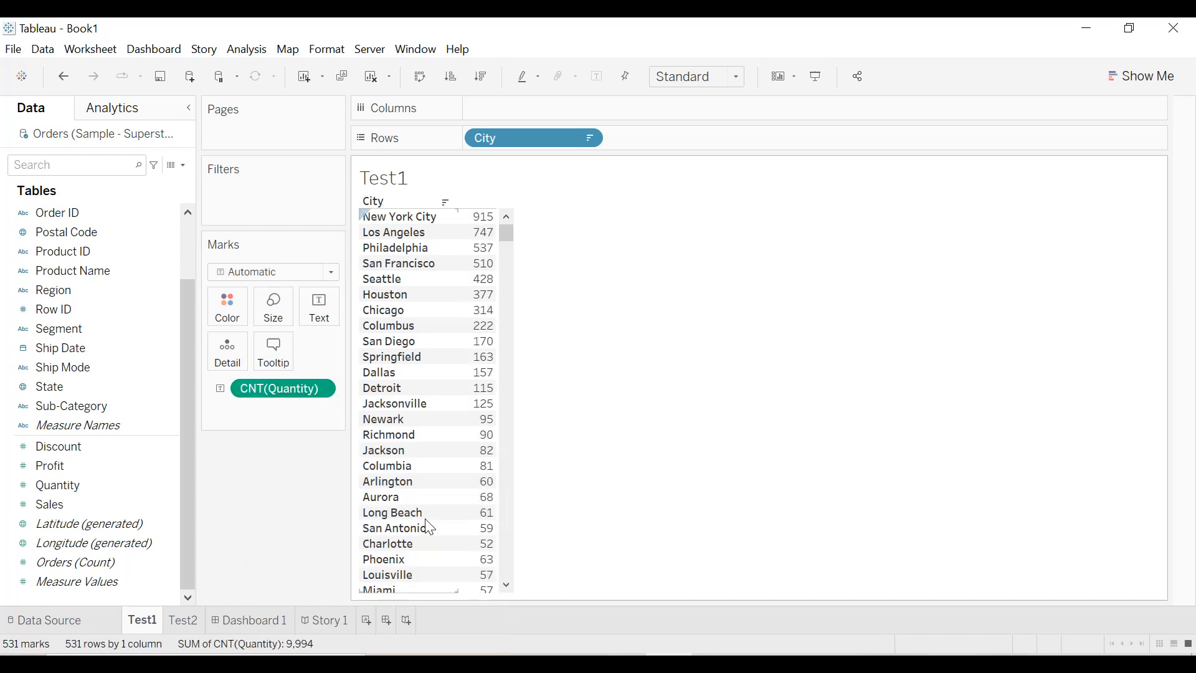
{"action": "left_click", "coordinate": [328, 394]}
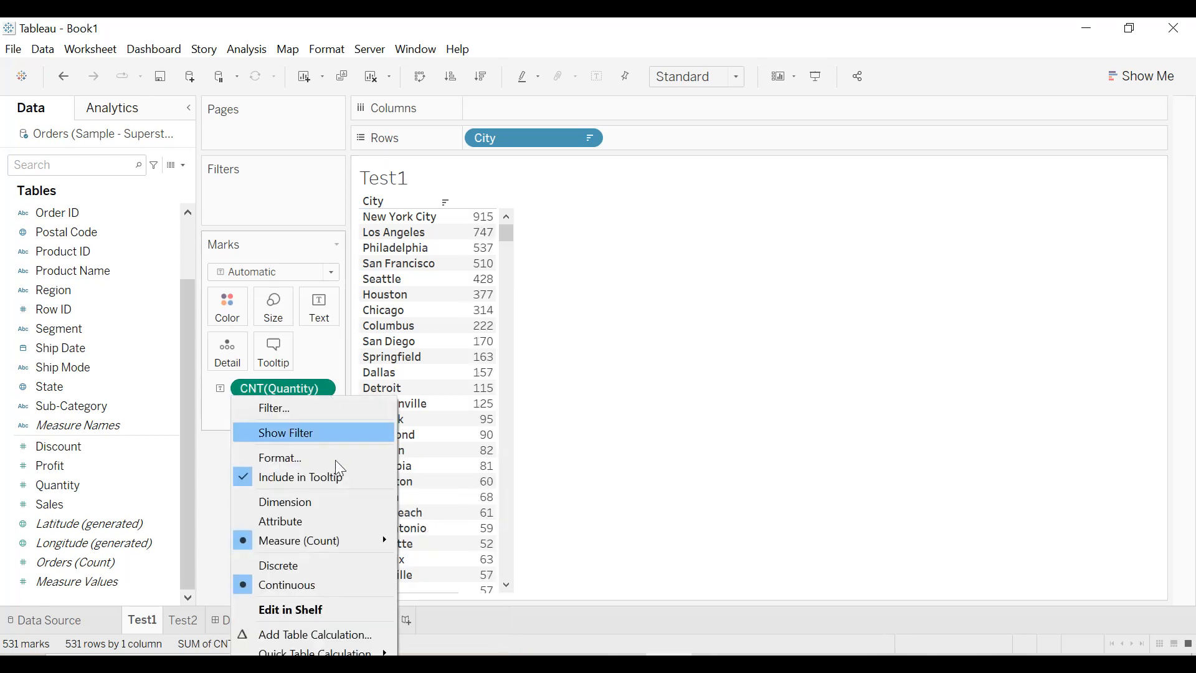
{"action": "mouse_move", "coordinate": [360, 544]}
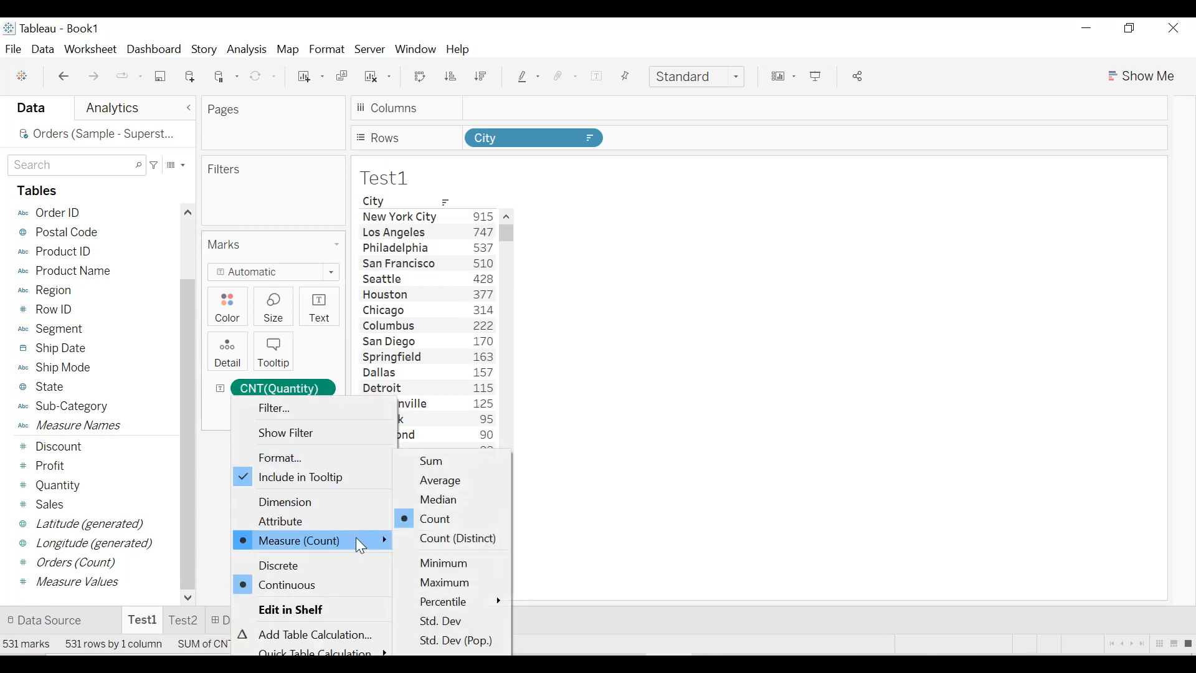
{"action": "left_click", "coordinate": [427, 539]}
{"action": "left_click", "coordinate": [326, 390]}
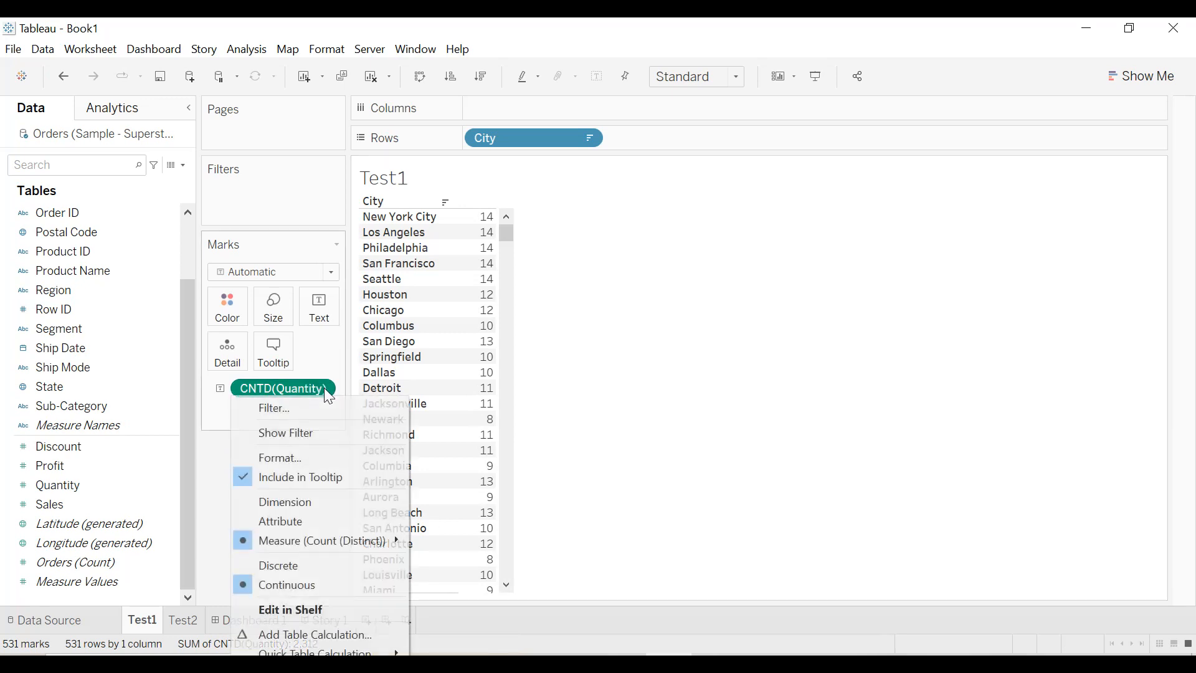
{"action": "mouse_move", "coordinate": [325, 547]}
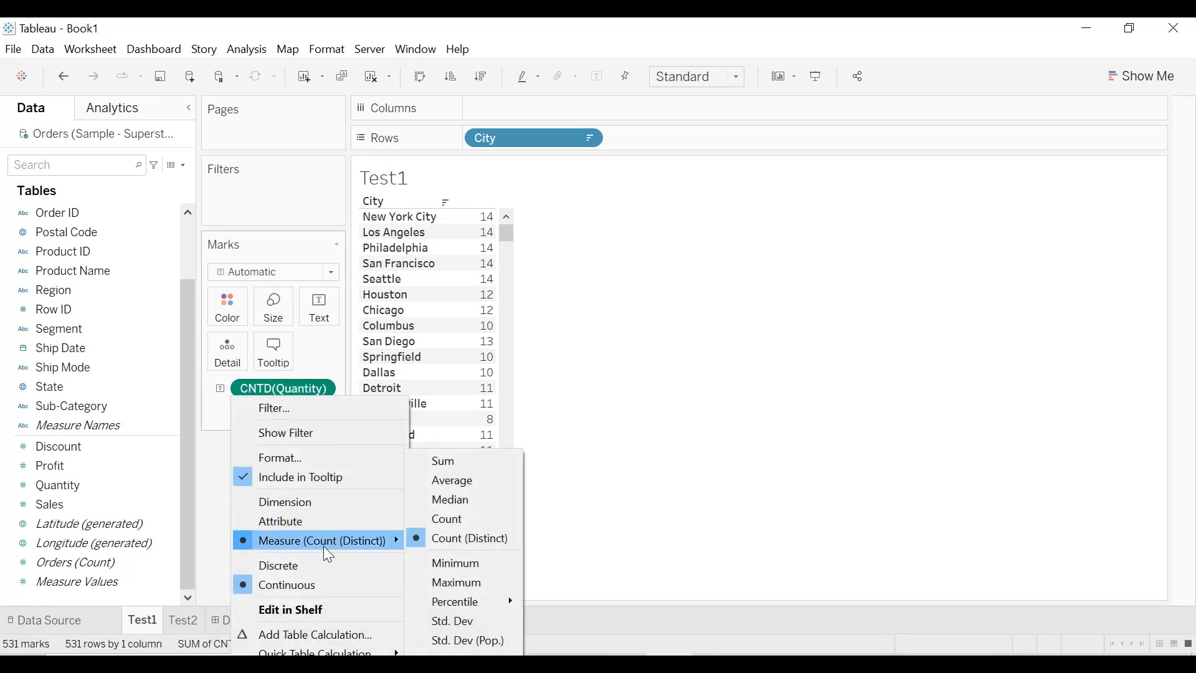
{"action": "left_click", "coordinate": [451, 462]}
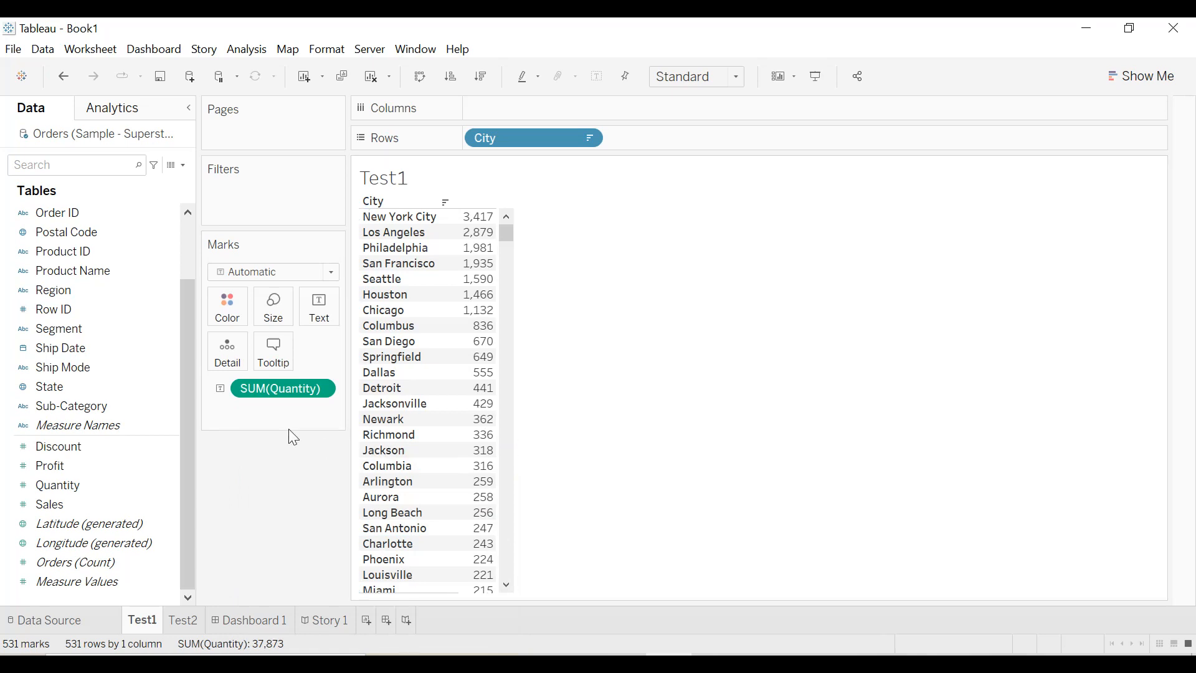
- Add a Region filter to the worksheet that keeps only Central and East
{"action": "scroll", "coordinate": [105, 416], "scroll_direction": "up", "scroll_amount": 2}
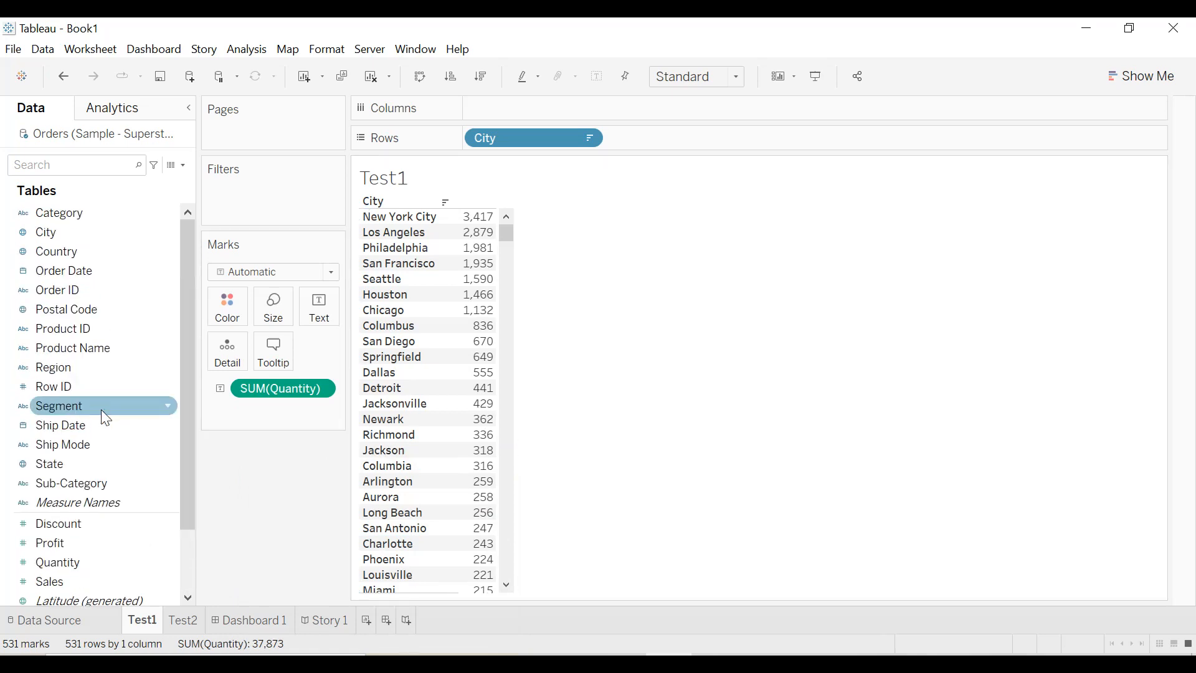
{"action": "left_click", "coordinate": [67, 372]}
{"action": "mouse_move", "coordinate": [71, 379]}
{"action": "left_mouse_down"}
{"action": "mouse_move", "coordinate": [237, 201]}
{"action": "mouse_move", "coordinate": [249, 205]}
{"action": "left_mouse_up"}
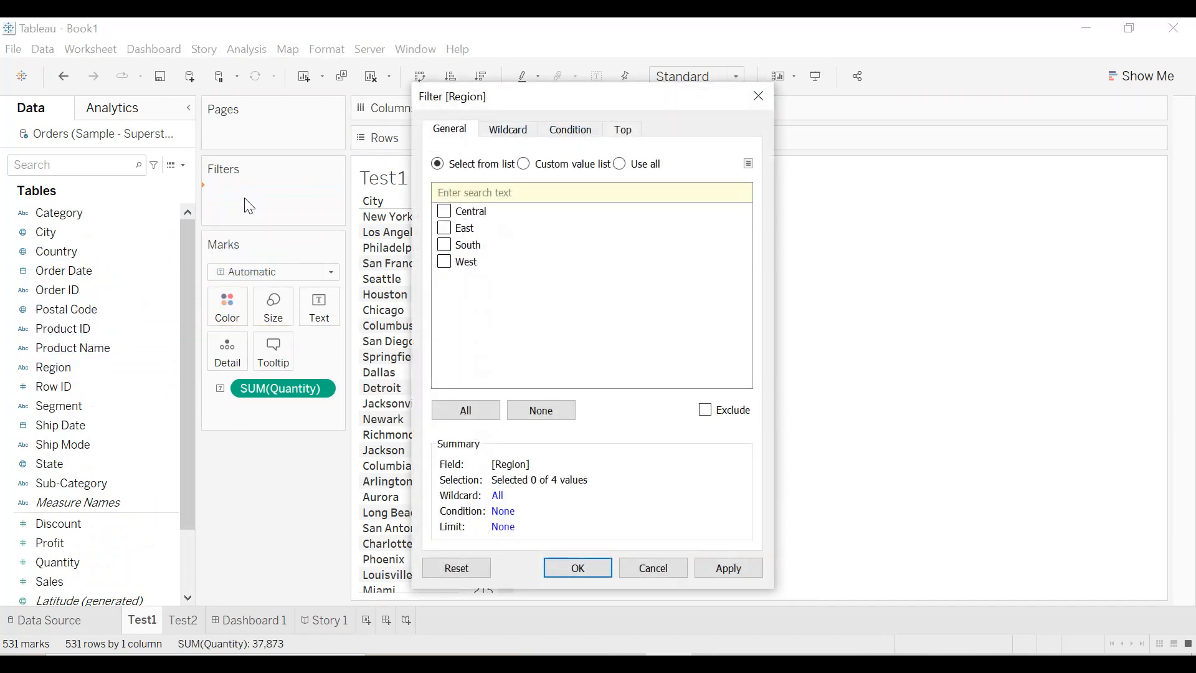
{"action": "left_click", "coordinate": [446, 212]}
{"action": "left_click", "coordinate": [717, 569]}
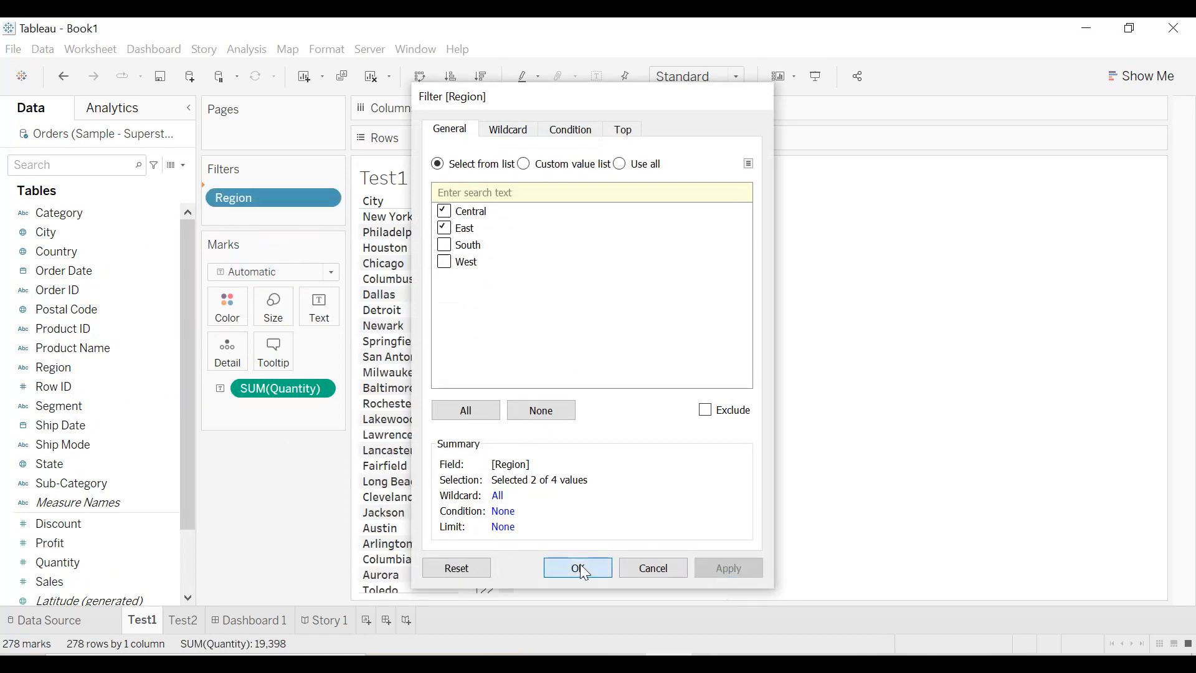
{"action": "left_click", "coordinate": [581, 568]}
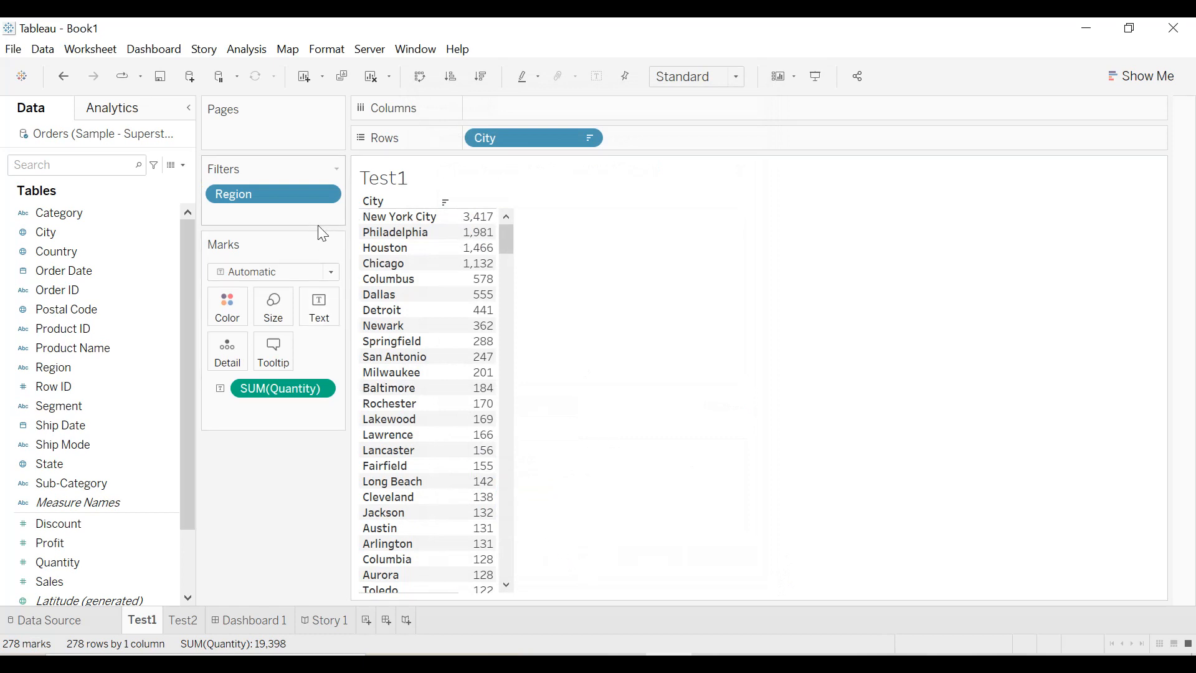
- Show the Region filter control beside the view and include all regions with it
{"action": "left_click", "coordinate": [325, 195]}
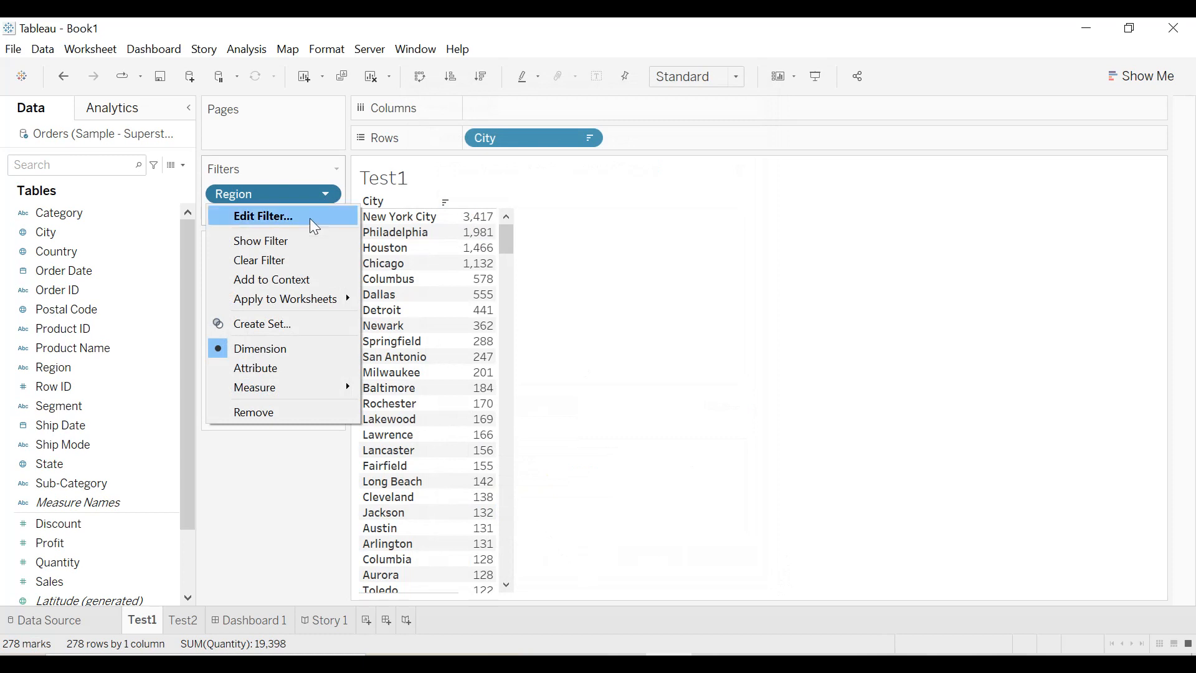
{"action": "left_click", "coordinate": [284, 242]}
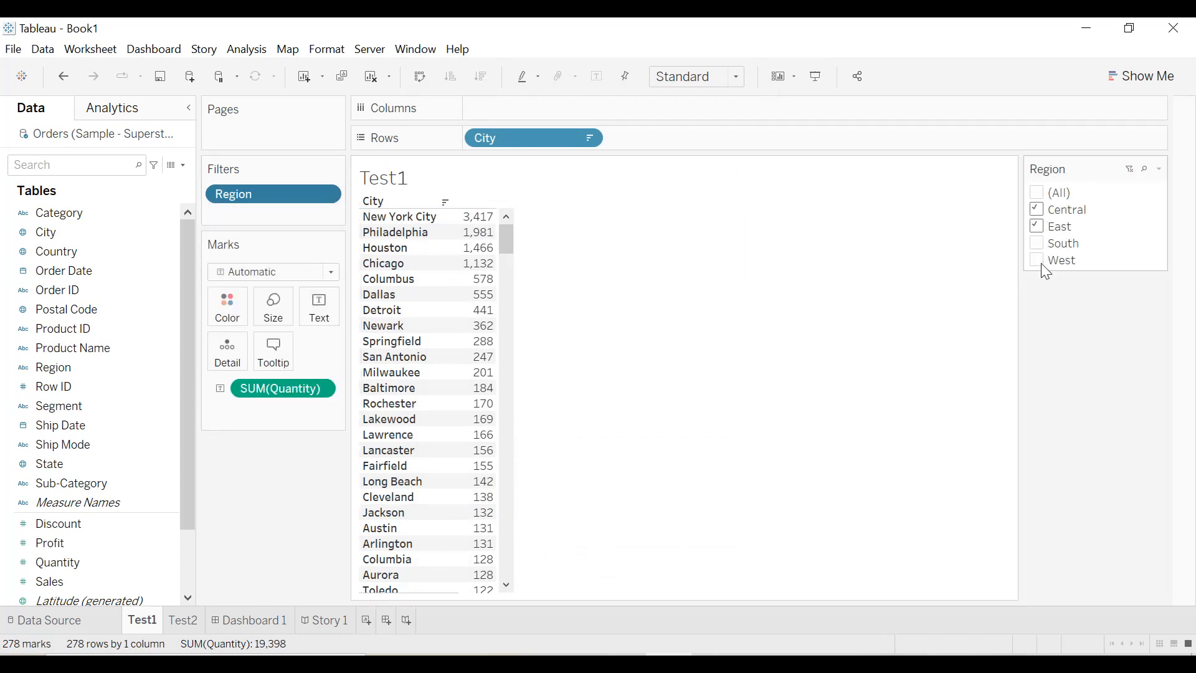
{"action": "left_click", "coordinate": [1038, 195]}
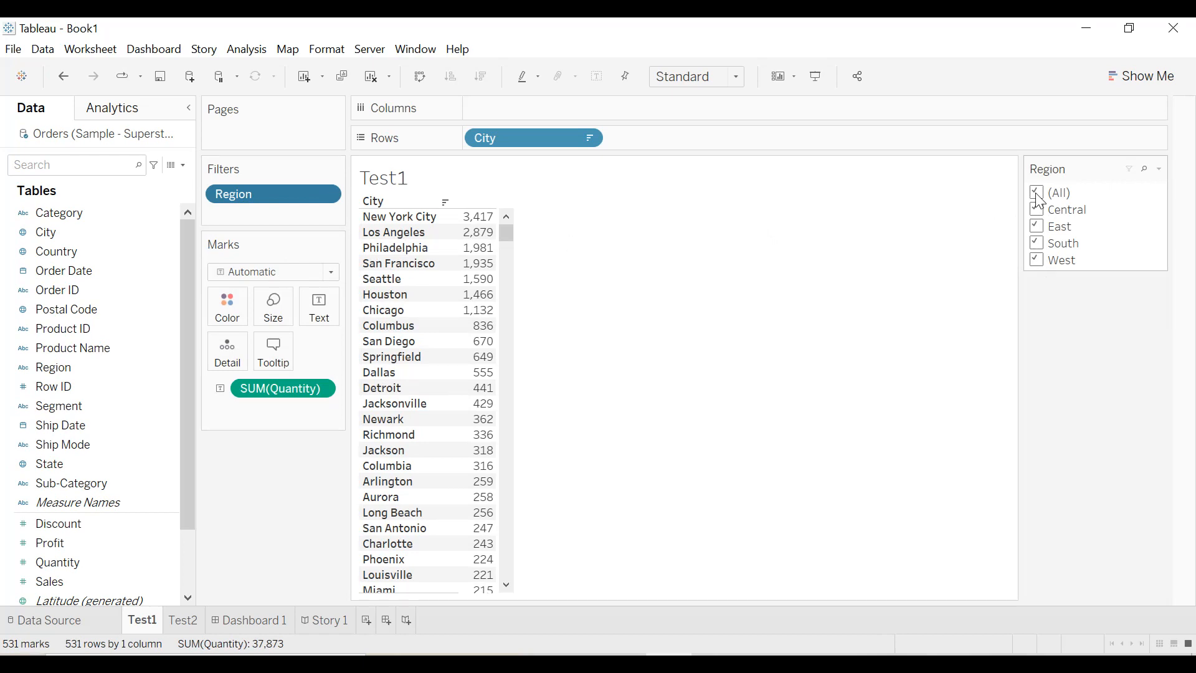
- Customize the Region filter control so that it no longer offers the "All" value
{"action": "left_click", "coordinate": [1159, 169]}
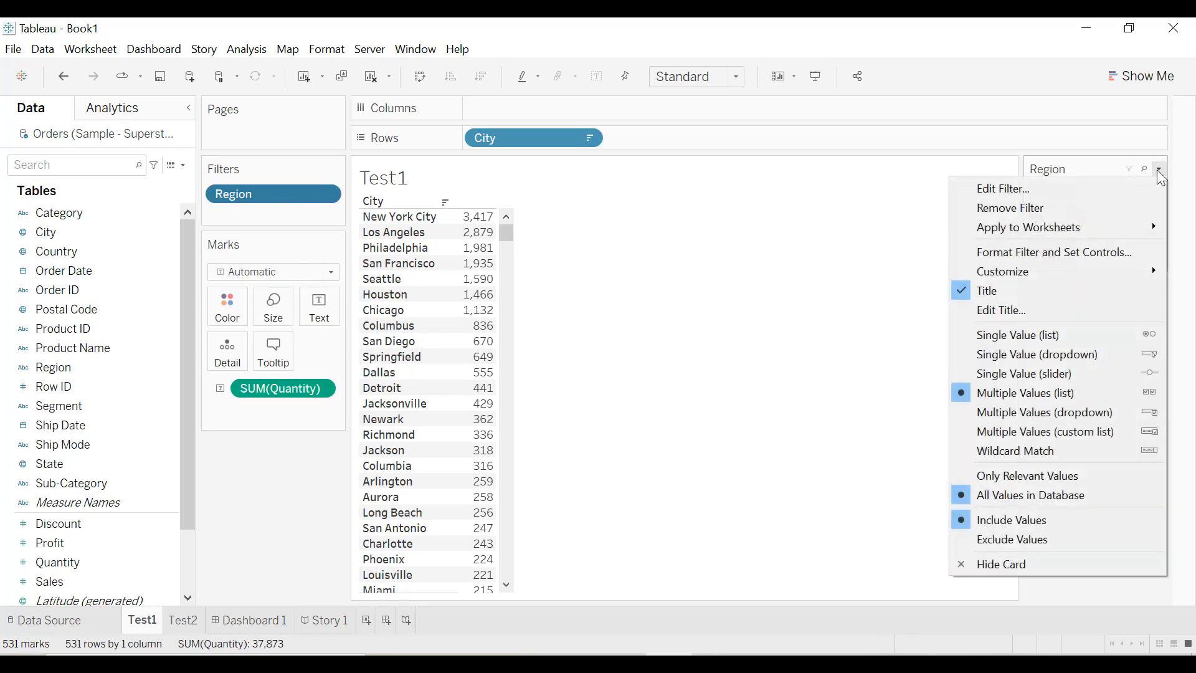
{"action": "mouse_move", "coordinate": [1105, 272]}
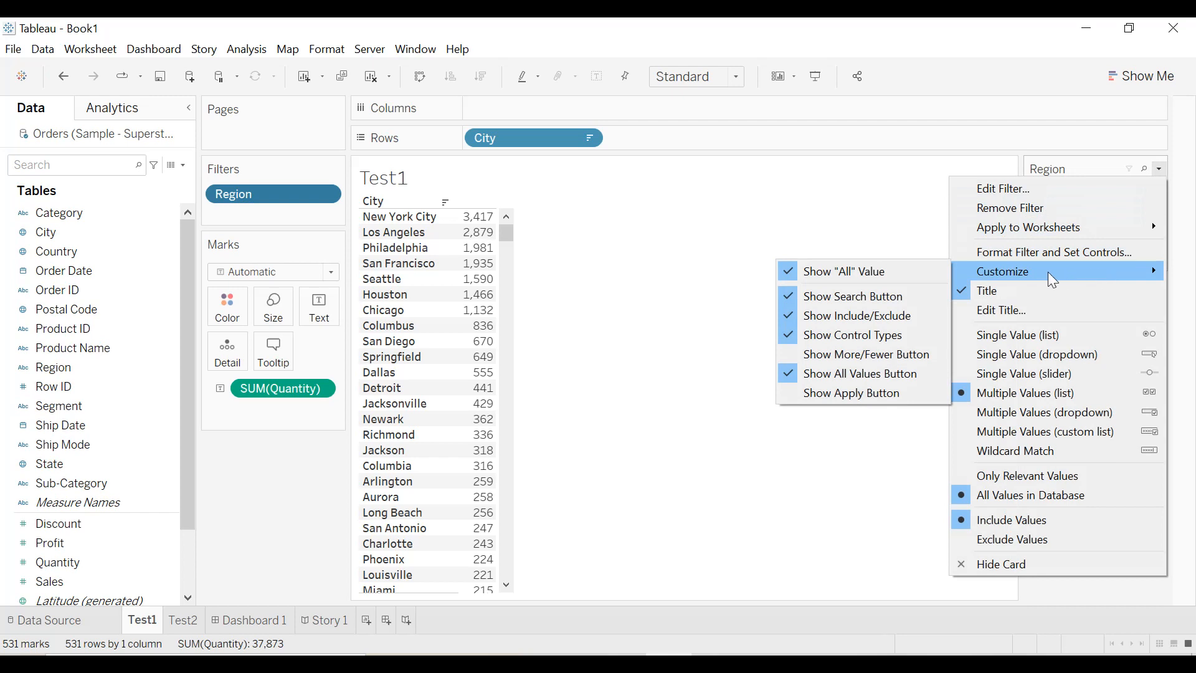
{"action": "left_click", "coordinate": [914, 277]}
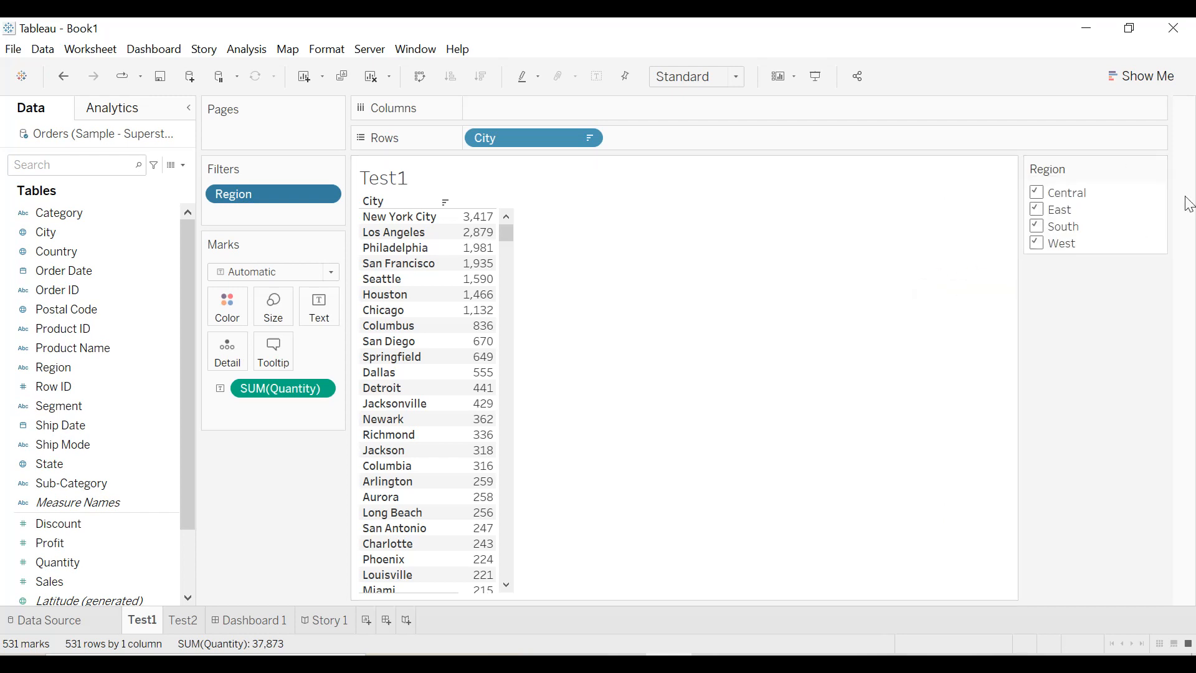
- Try Single Value (slider) as the Region filter's control type, and settle on Single Value (dropdown)
{"action": "left_click", "coordinate": [1160, 169]}
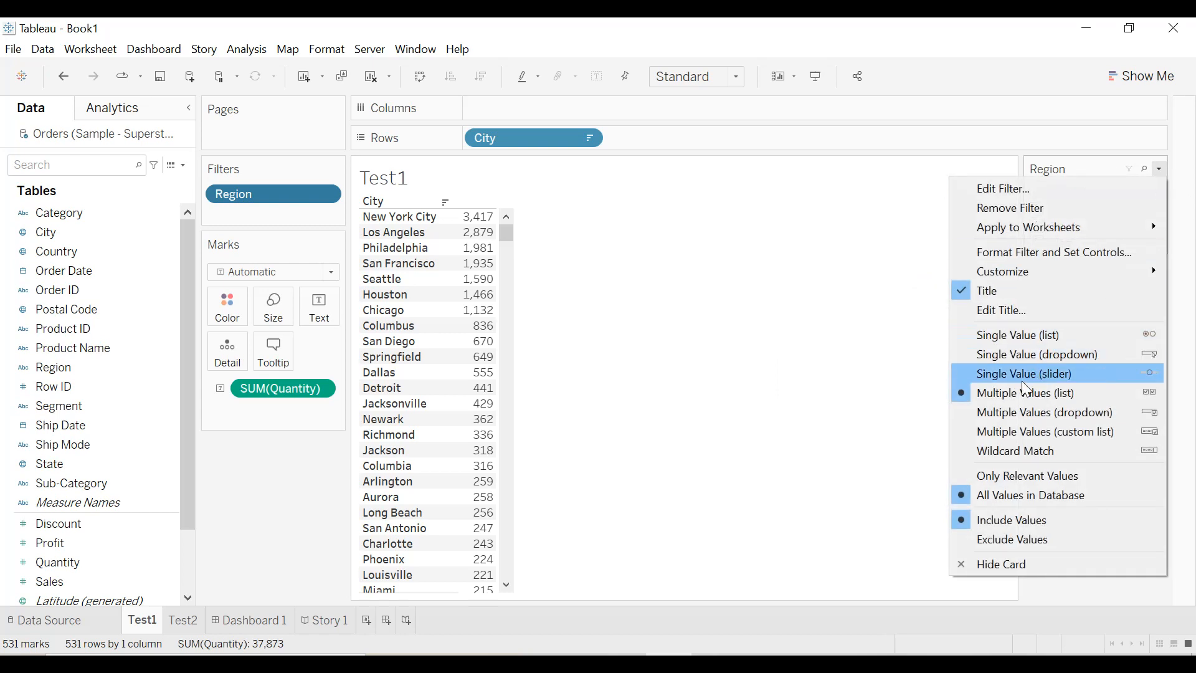
{"action": "left_click", "coordinate": [1025, 377]}
{"action": "left_click", "coordinate": [1161, 170]}
{"action": "left_click", "coordinate": [1052, 355]}
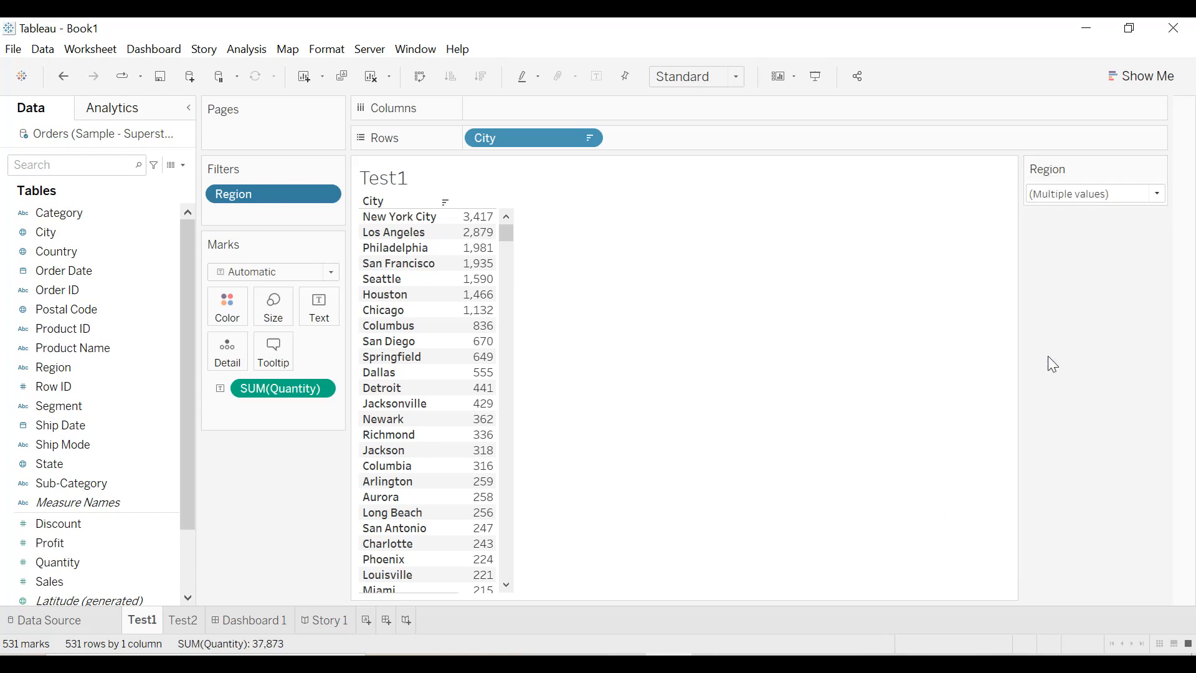
- Filter the view to the Central region, and switch the Region filter's single value to South
{"action": "left_click", "coordinate": [1099, 209]}
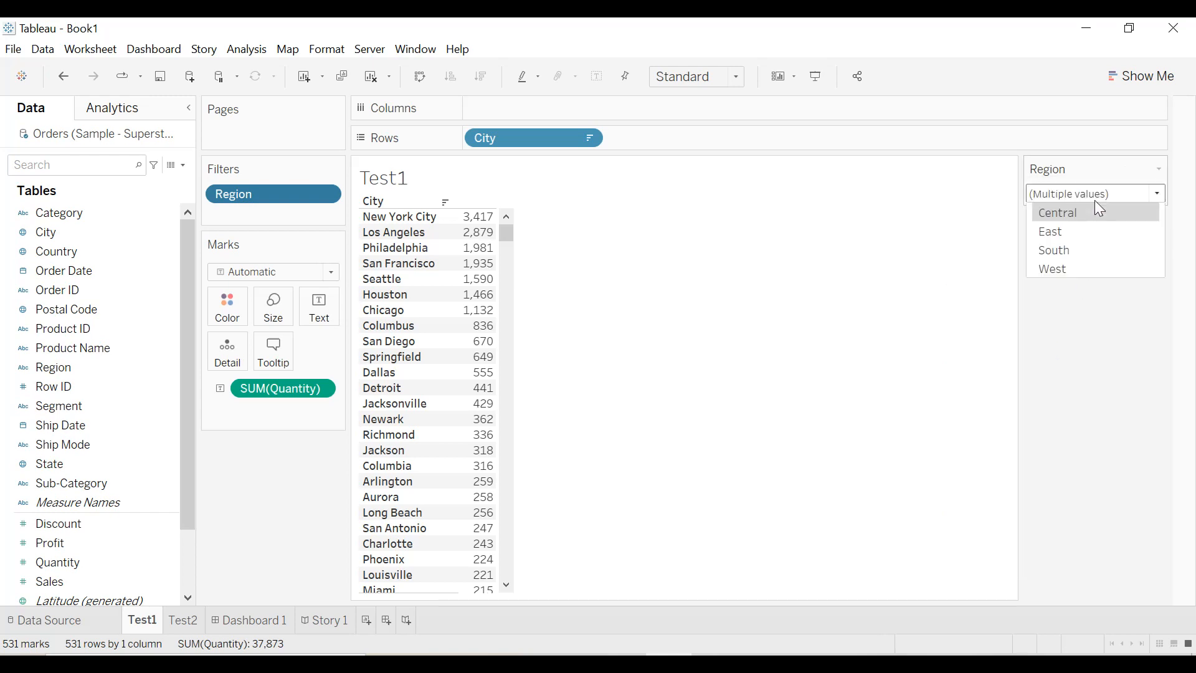
{"action": "left_click", "coordinate": [1074, 218]}
{"action": "left_click", "coordinate": [1088, 190]}
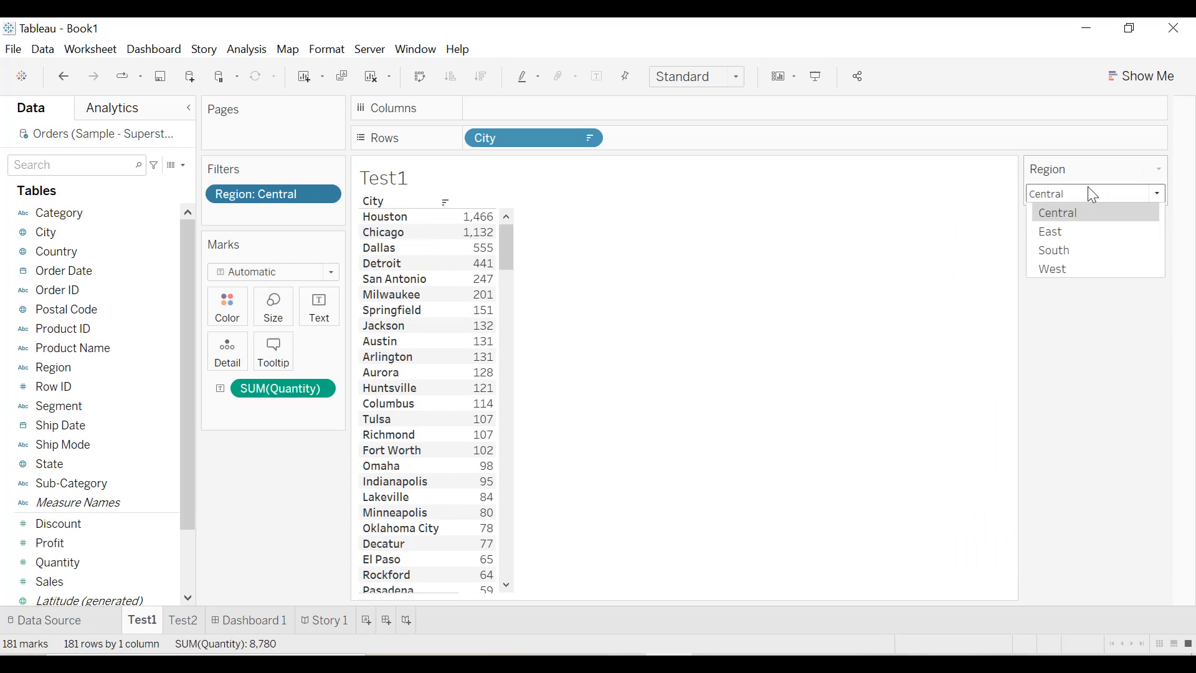
{"action": "left_click", "coordinate": [1059, 252]}
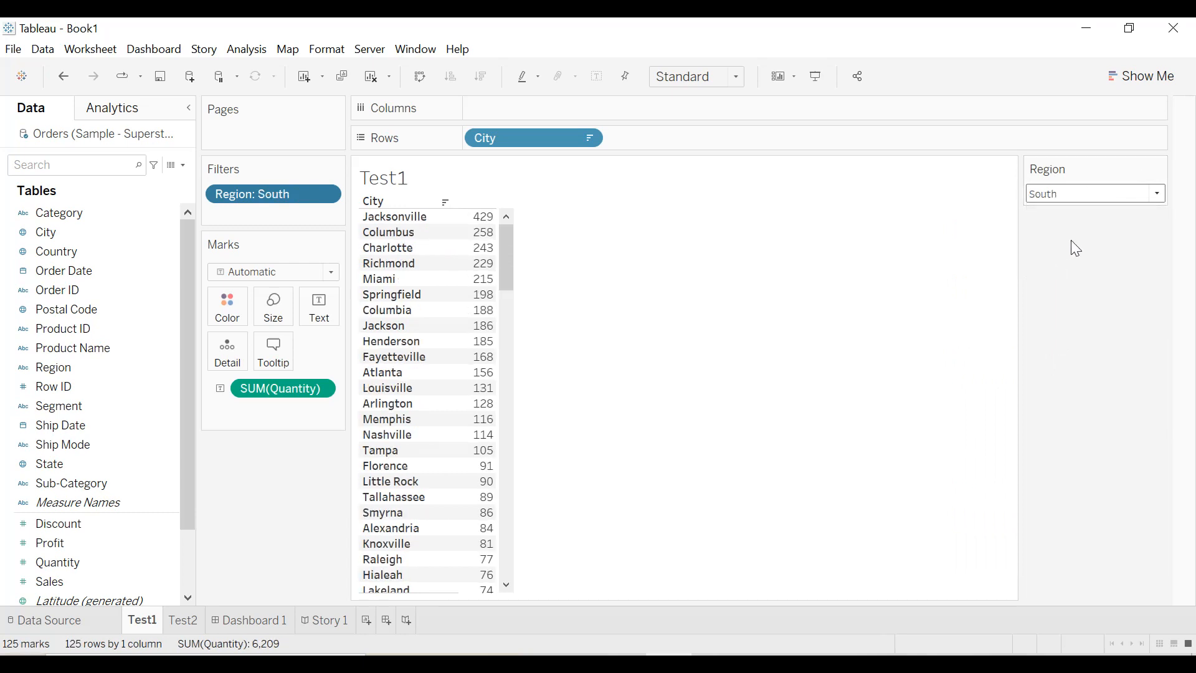
- Change the Region filter control to Single Value (list) and try West, East and Central in turn
{"action": "left_click", "coordinate": [1159, 169]}
{"action": "left_click", "coordinate": [1049, 344]}
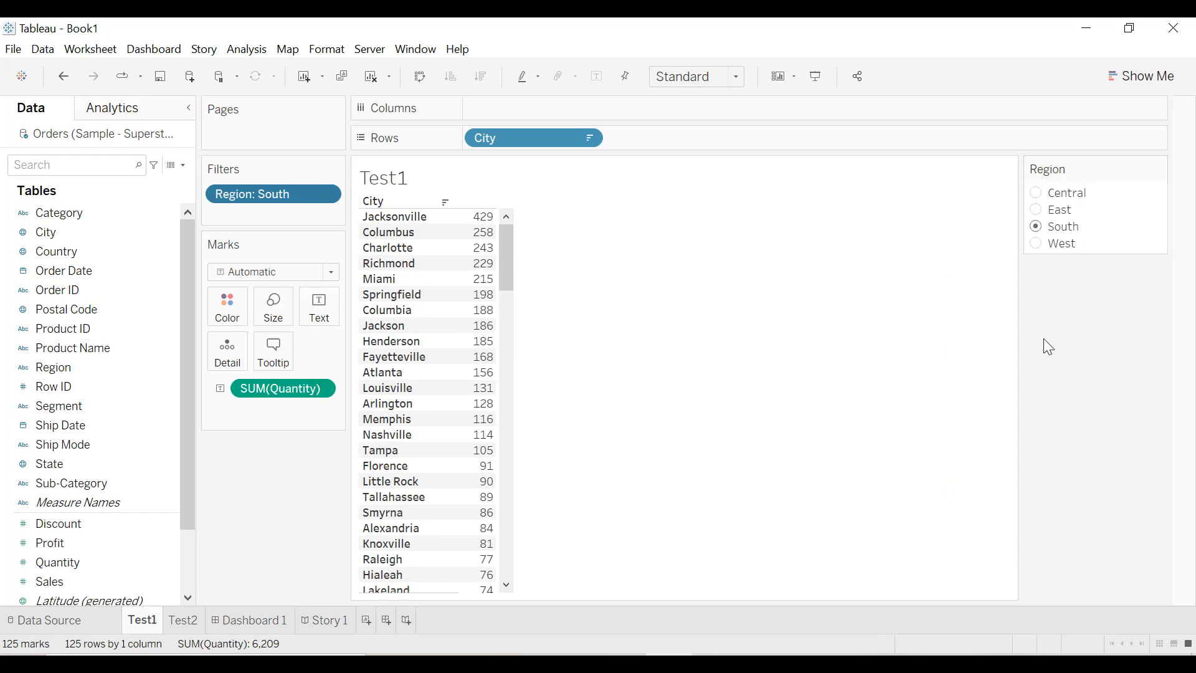
{"action": "left_click", "coordinate": [1036, 245]}
{"action": "left_click", "coordinate": [1040, 206]}
{"action": "left_click", "coordinate": [1042, 194]}
- Change the Region filter control to Multiple Values (list) and include West, South and East along with Central
{"action": "left_click", "coordinate": [1161, 168]}
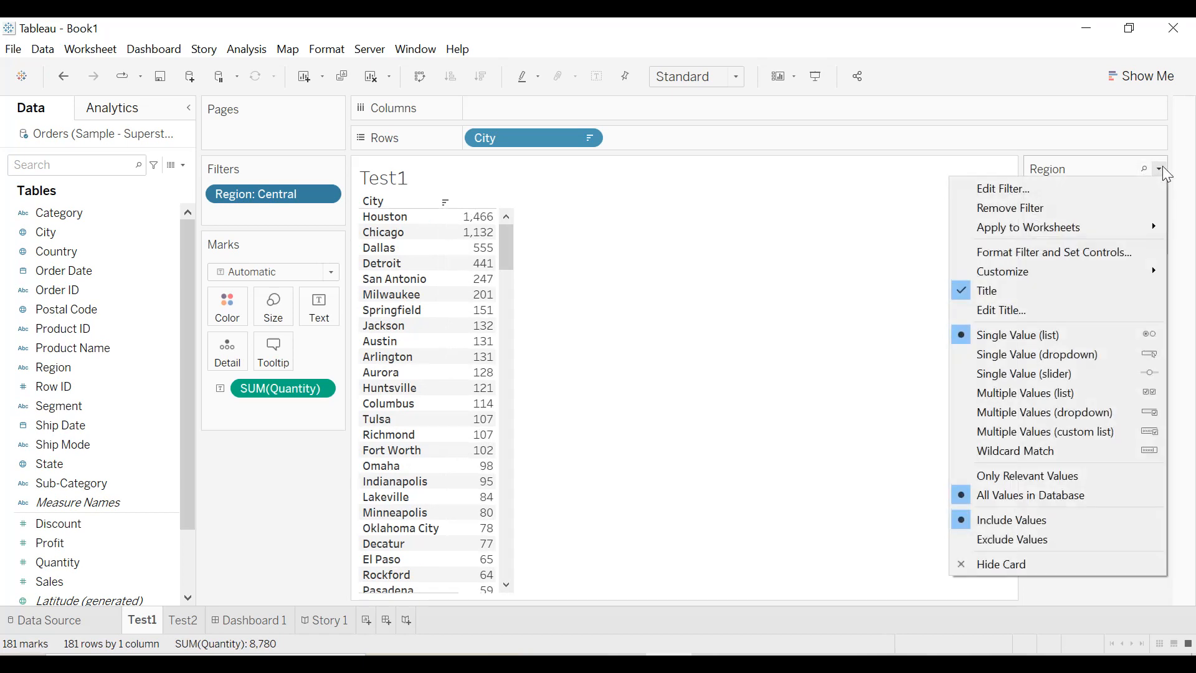
{"action": "left_click", "coordinate": [1065, 392]}
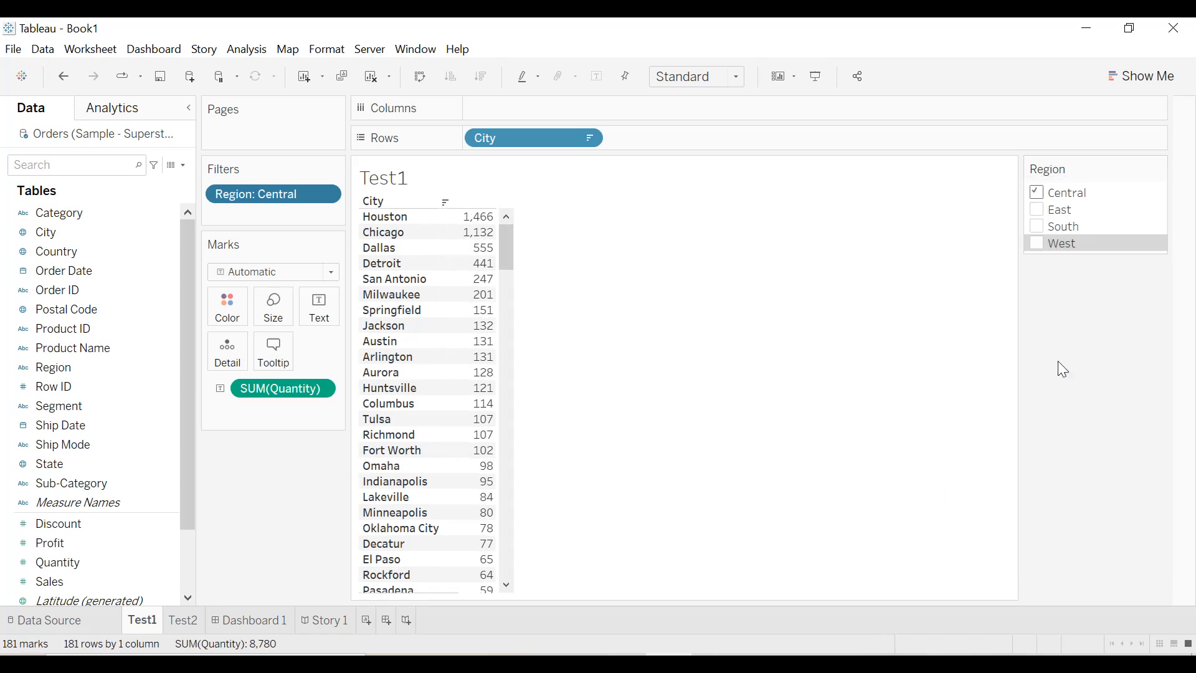
{"action": "left_click", "coordinate": [1039, 243]}
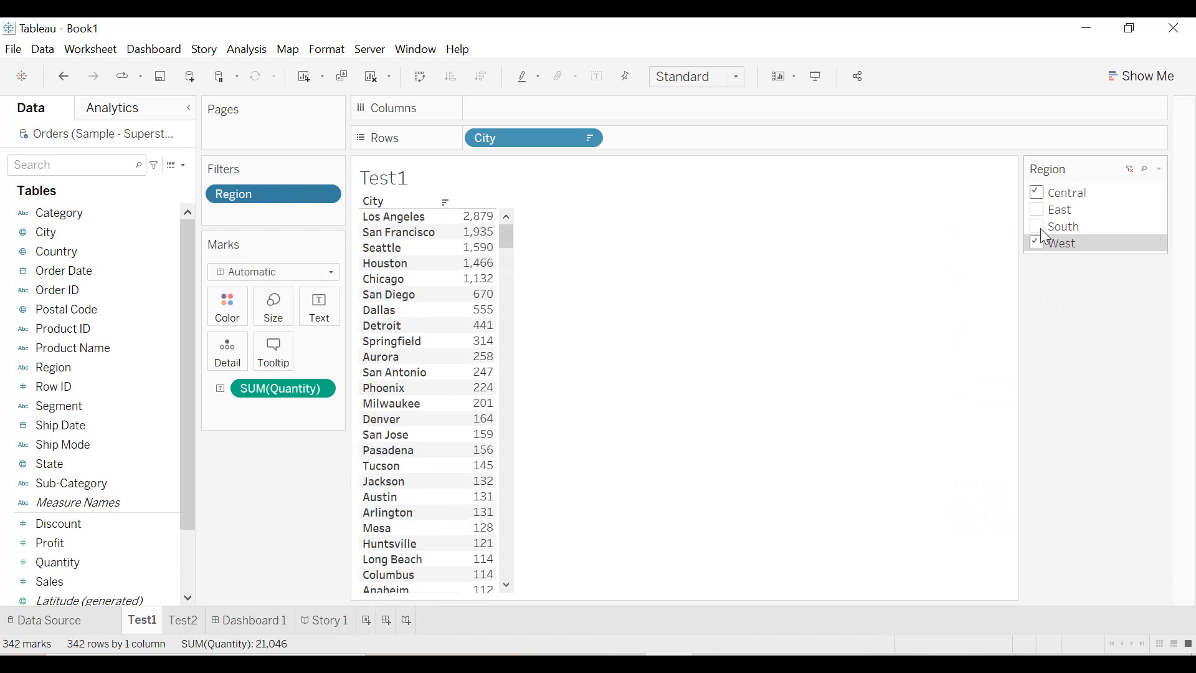
{"action": "left_click", "coordinate": [1041, 227]}
{"action": "left_click", "coordinate": [1038, 210]}
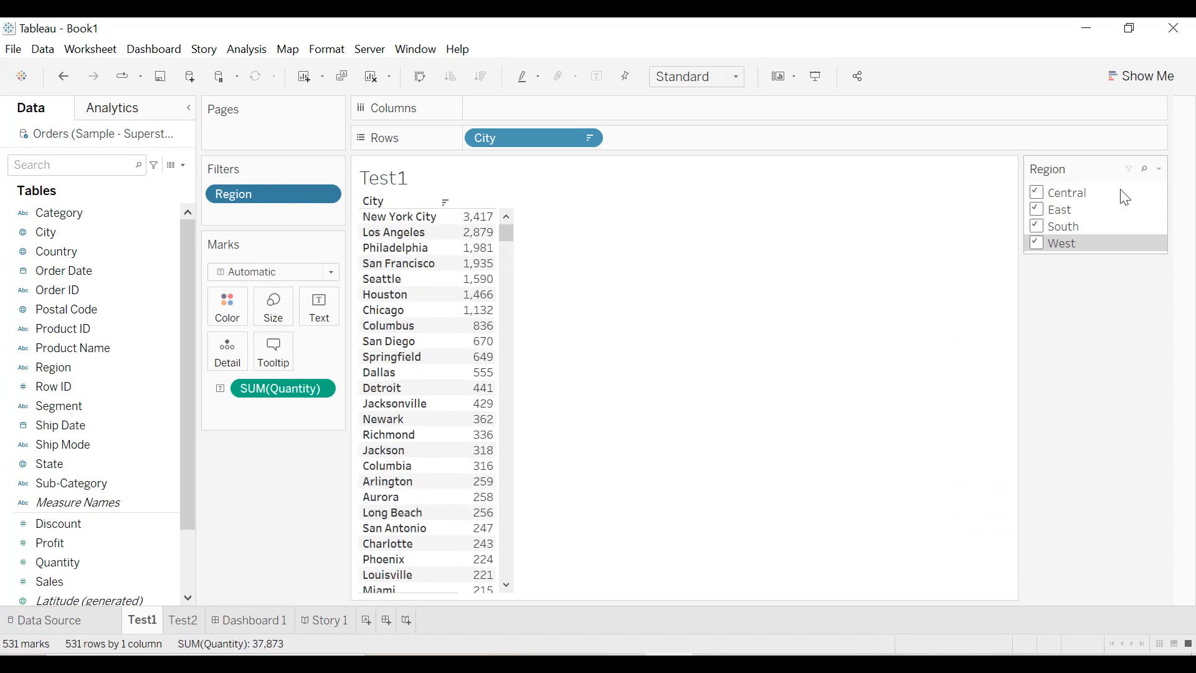
- Change the Region filter control to Multiple Values (dropdown) and exclude the East region
{"action": "left_click", "coordinate": [1159, 168]}
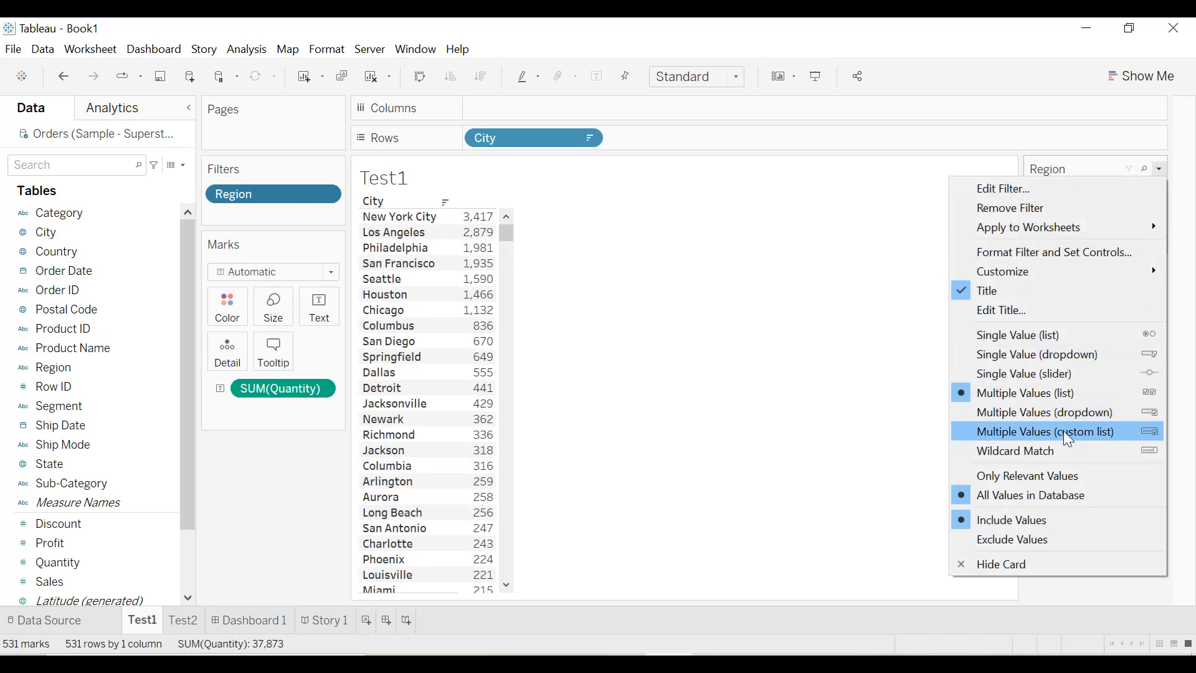
{"action": "left_click", "coordinate": [1068, 413]}
{"action": "left_click", "coordinate": [1075, 194]}
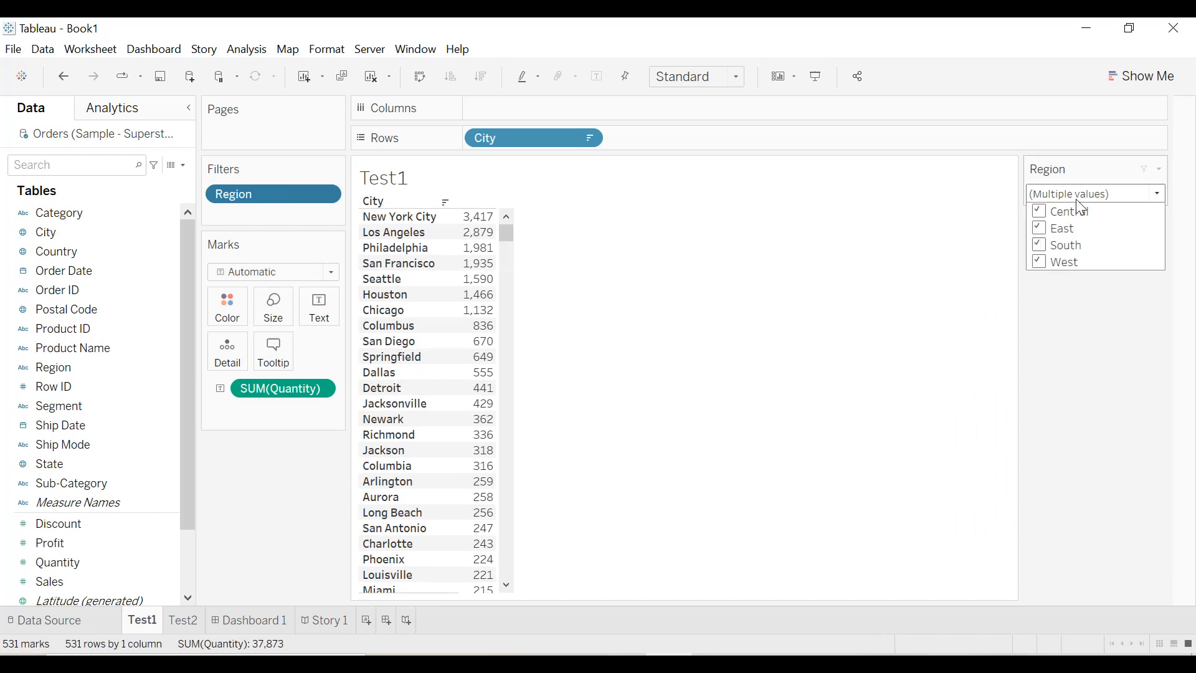
{"action": "left_click", "coordinate": [1044, 232]}
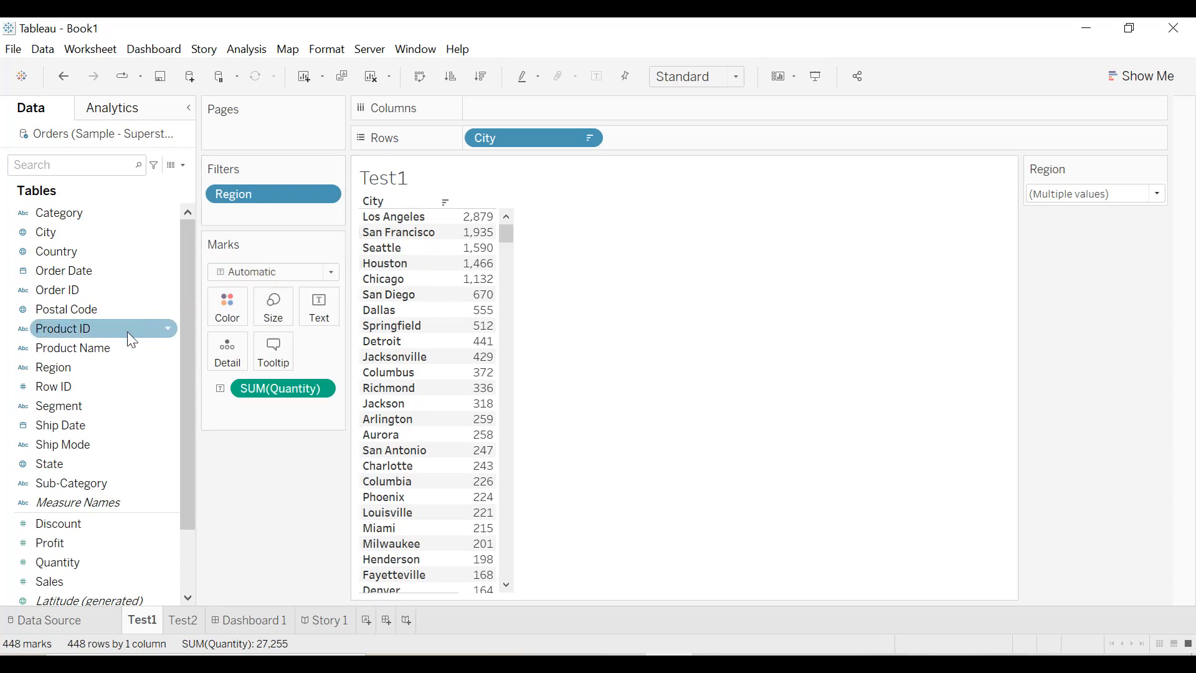
- Add a Category filter that keeps only Office Supplies and show its filter control beside the view
{"action": "left_click_drag", "start_coordinate": [64, 406], "coordinate": [268, 221]}
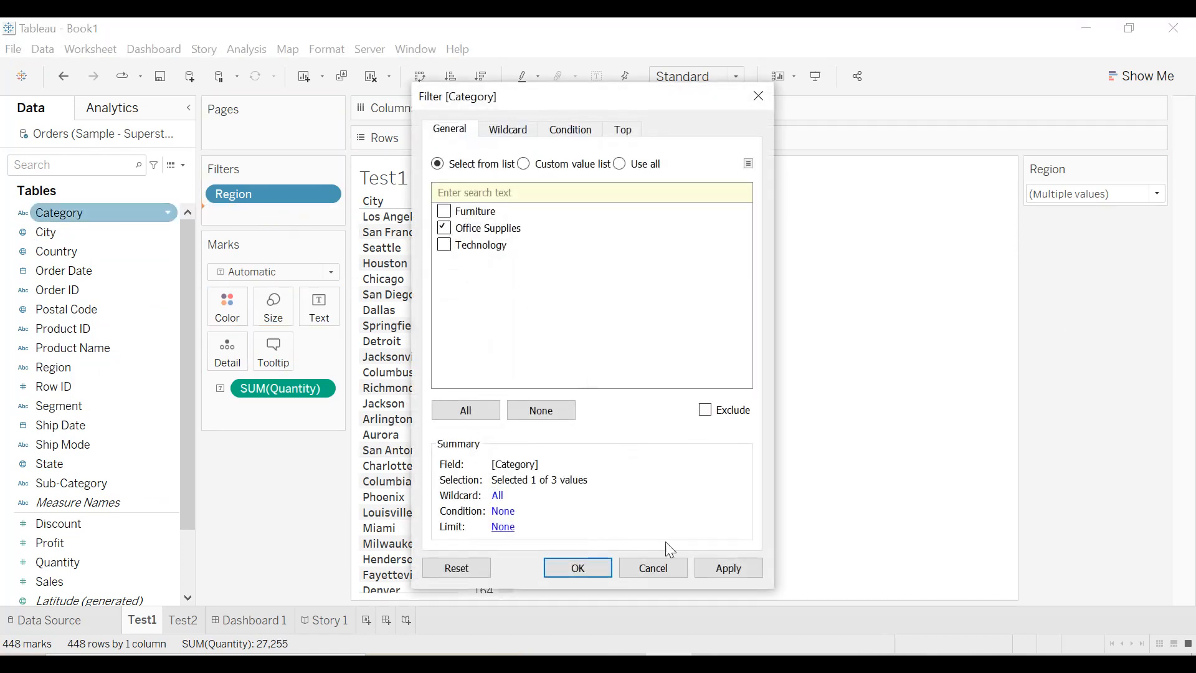
{"action": "left_click", "coordinate": [735, 572]}
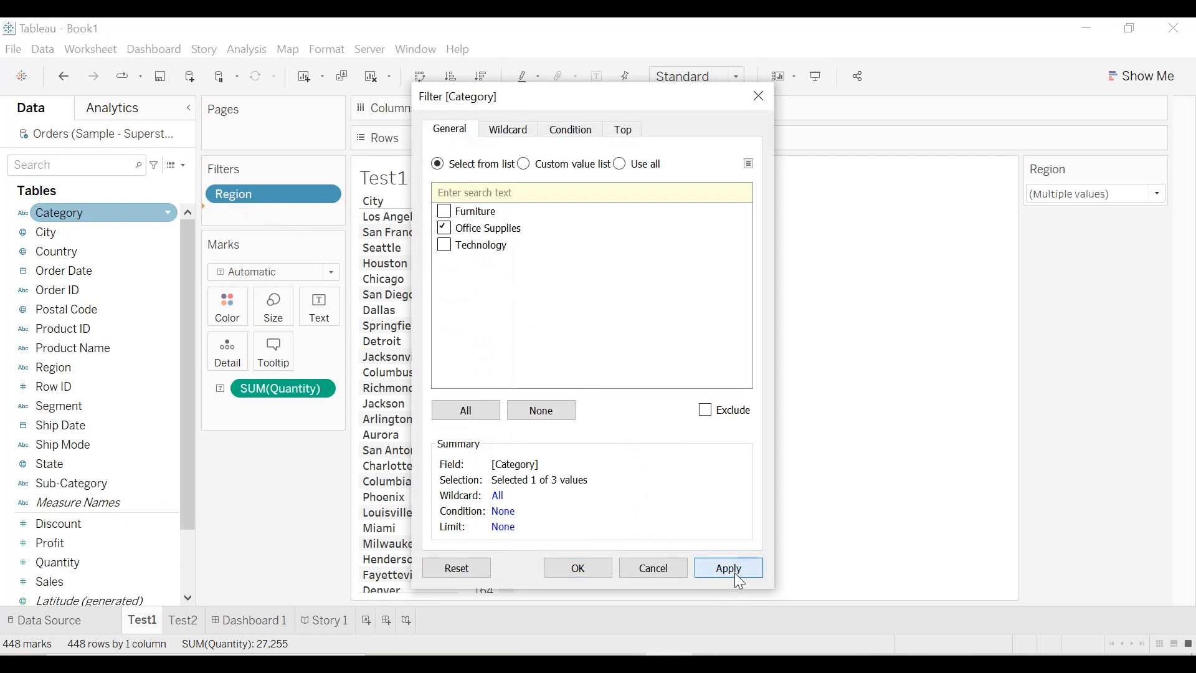
{"action": "left_click", "coordinate": [586, 567]}
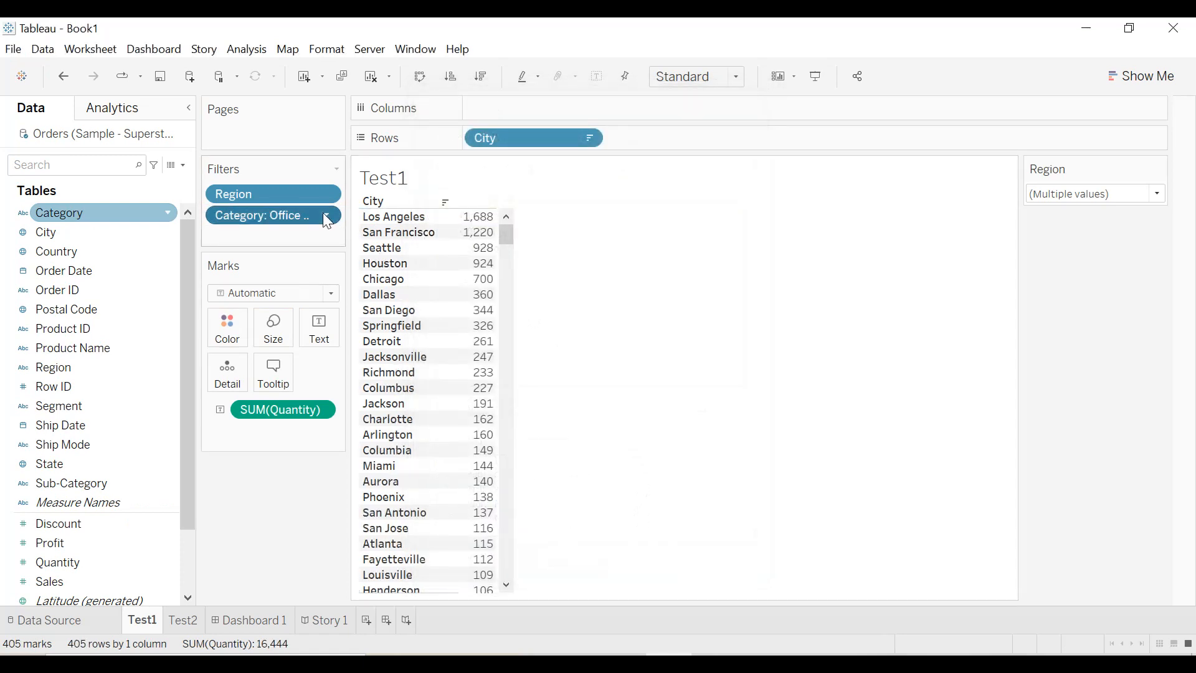
{"action": "left_click", "coordinate": [327, 217]}
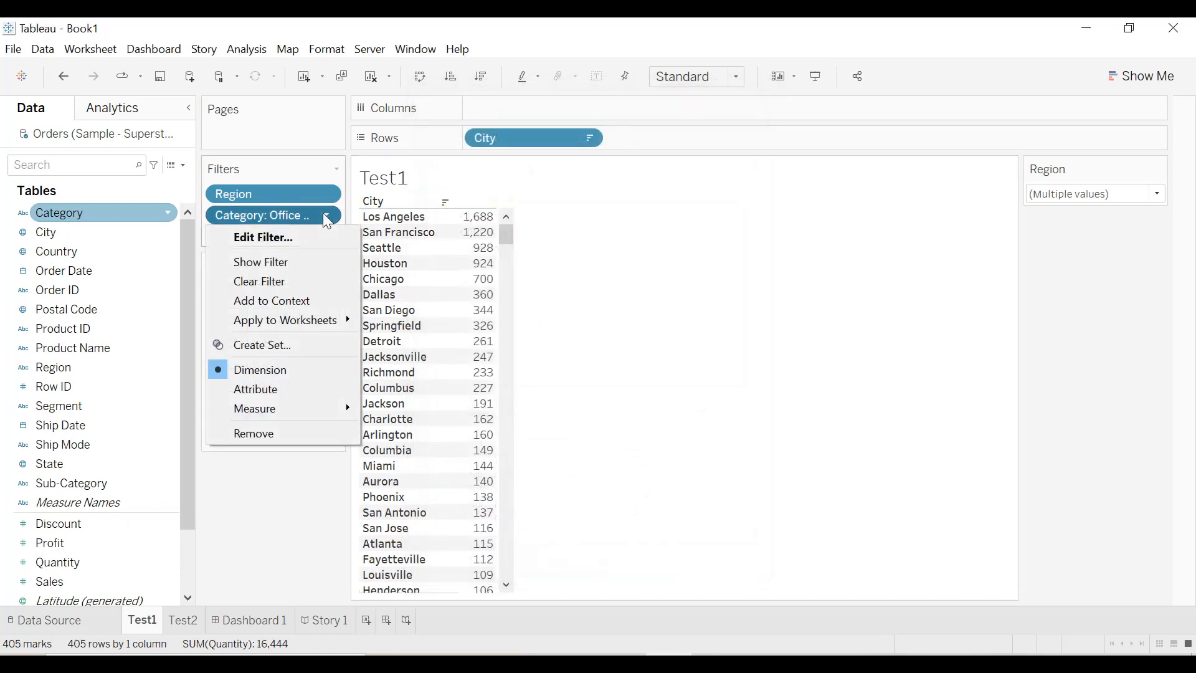
{"action": "left_click", "coordinate": [297, 261]}
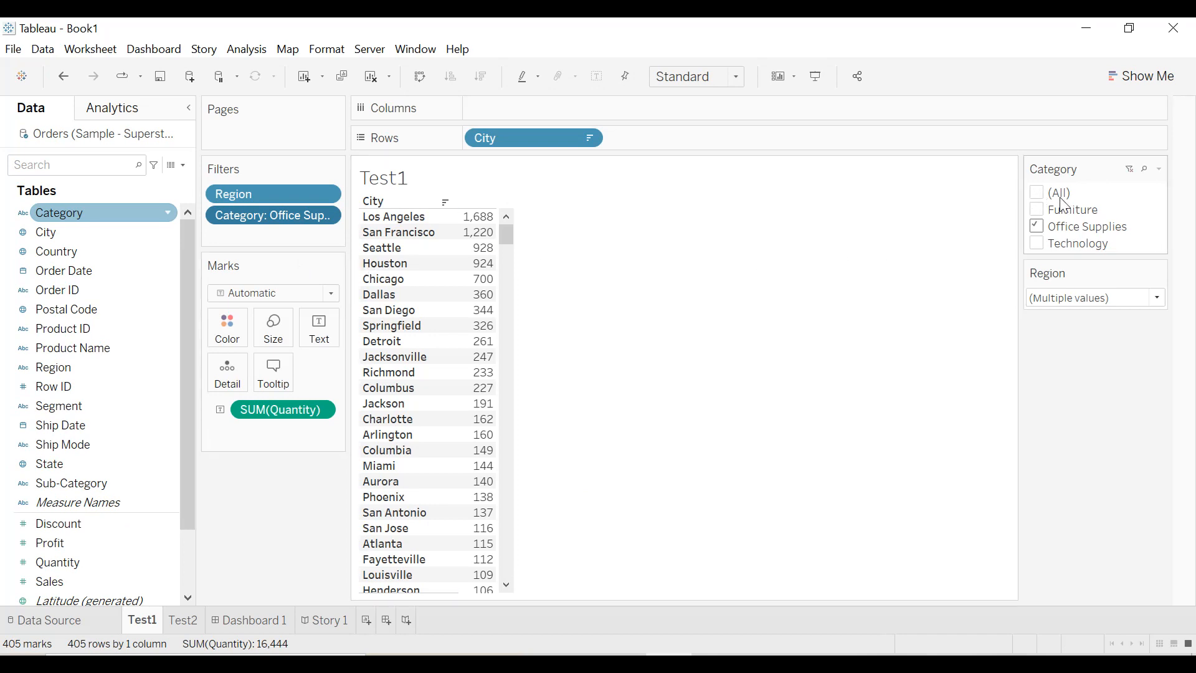
- Try formatting the Category filter control's title as centred, bold text at size 15
{"action": "left_click", "coordinate": [1159, 169]}
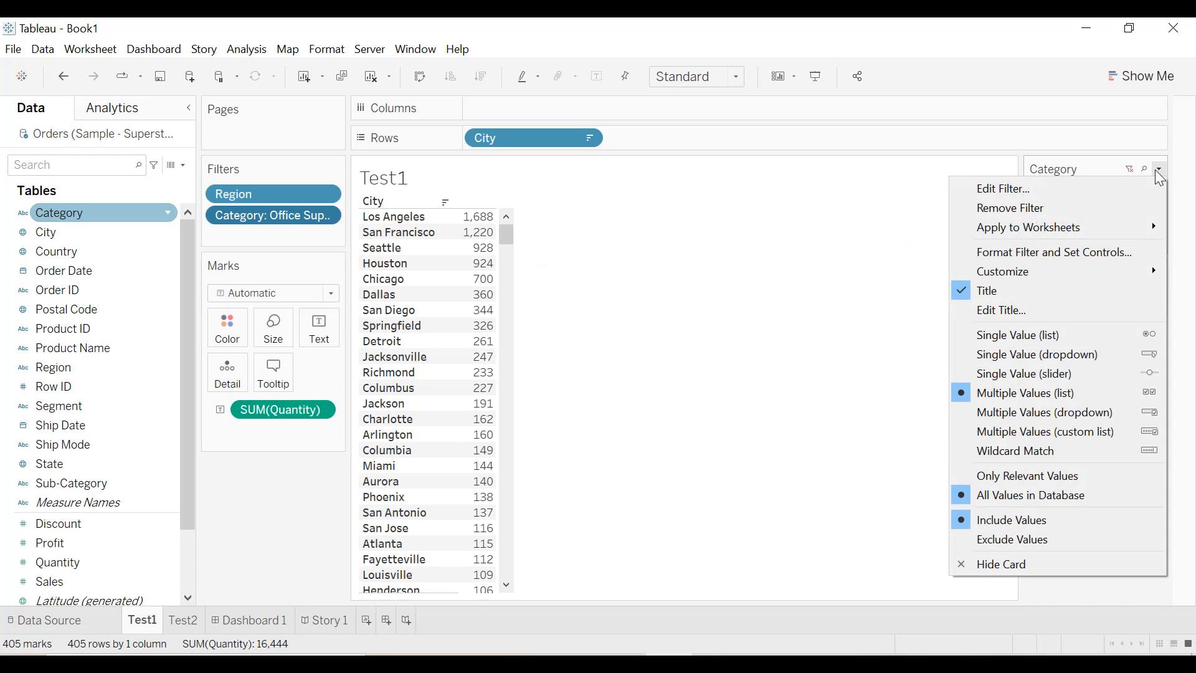
{"action": "left_click", "coordinate": [1032, 315]}
{"action": "key", "text": "ctrl+a"}
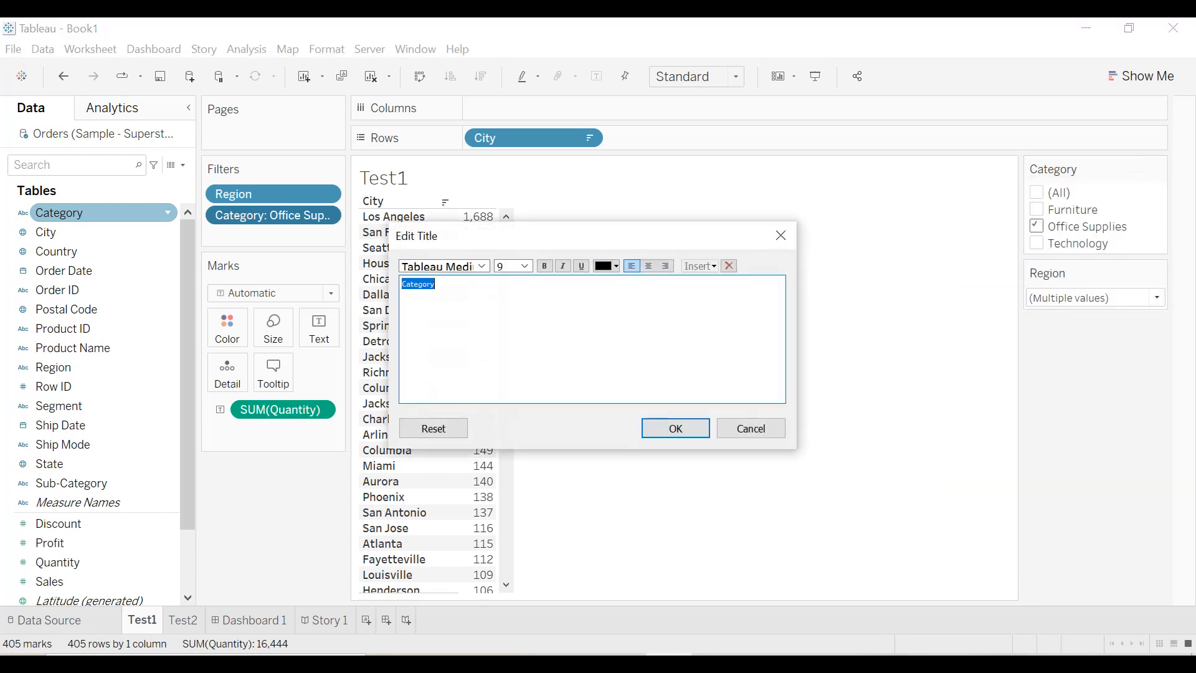
{"action": "left_click", "coordinate": [648, 266]}
{"action": "left_click", "coordinate": [546, 267]}
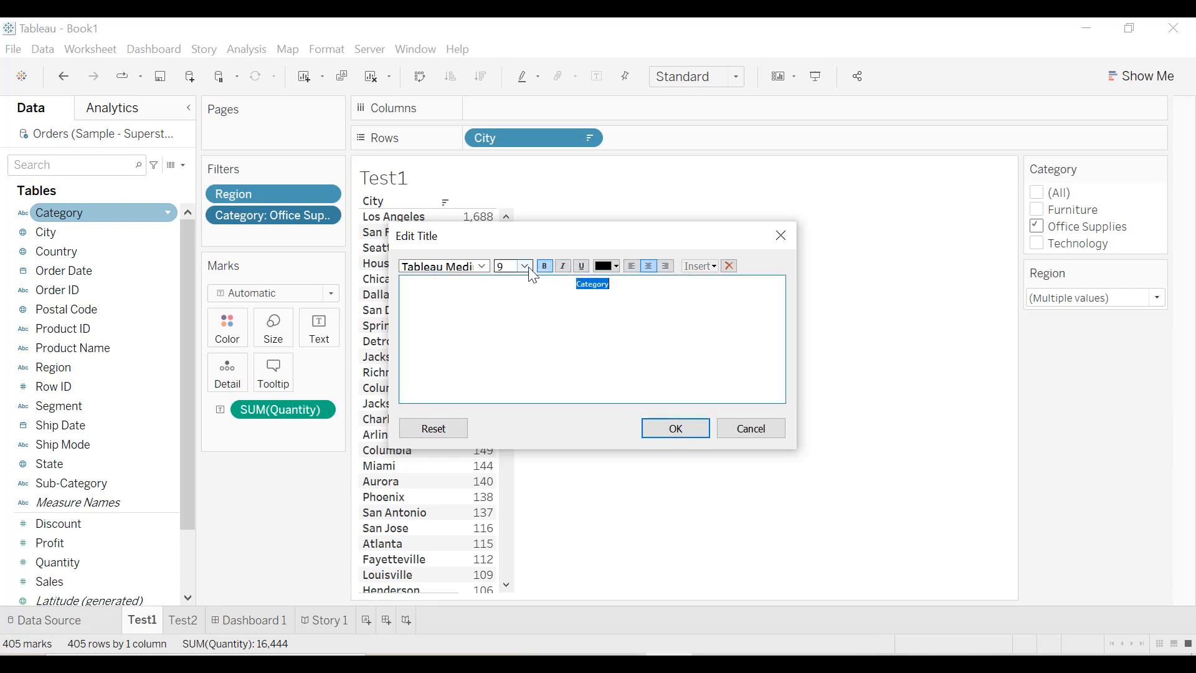
{"action": "left_click", "coordinate": [525, 267]}
{"action": "left_click", "coordinate": [509, 350]}
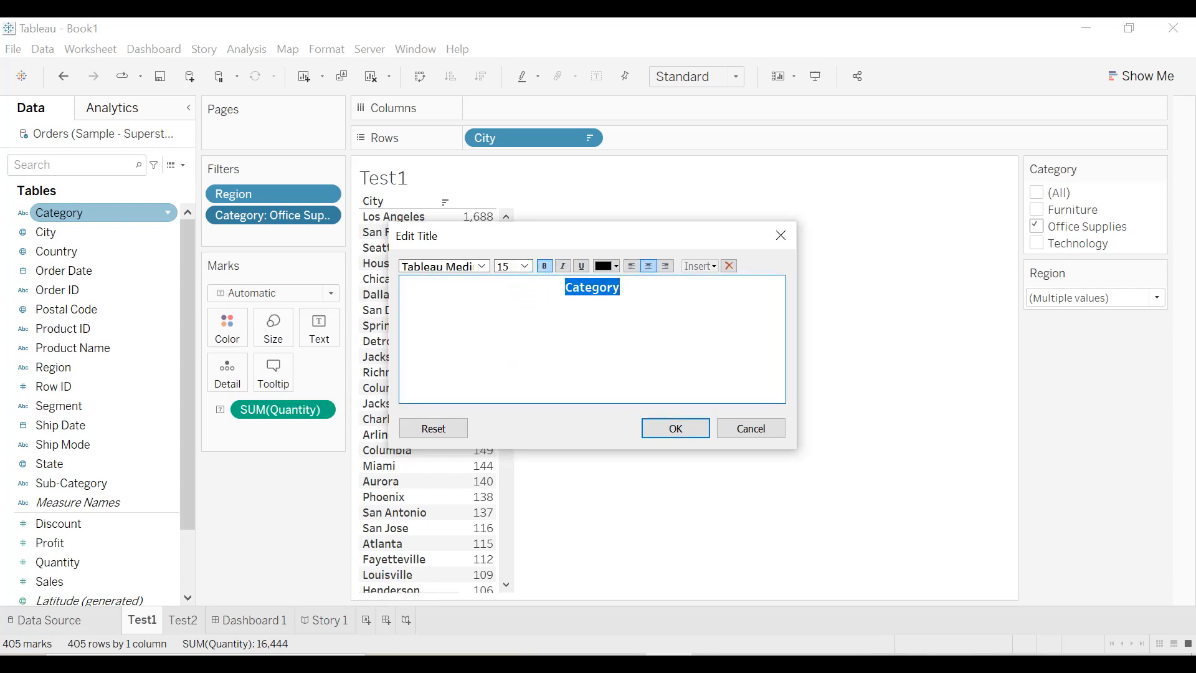
{"action": "left_click", "coordinate": [685, 428]}
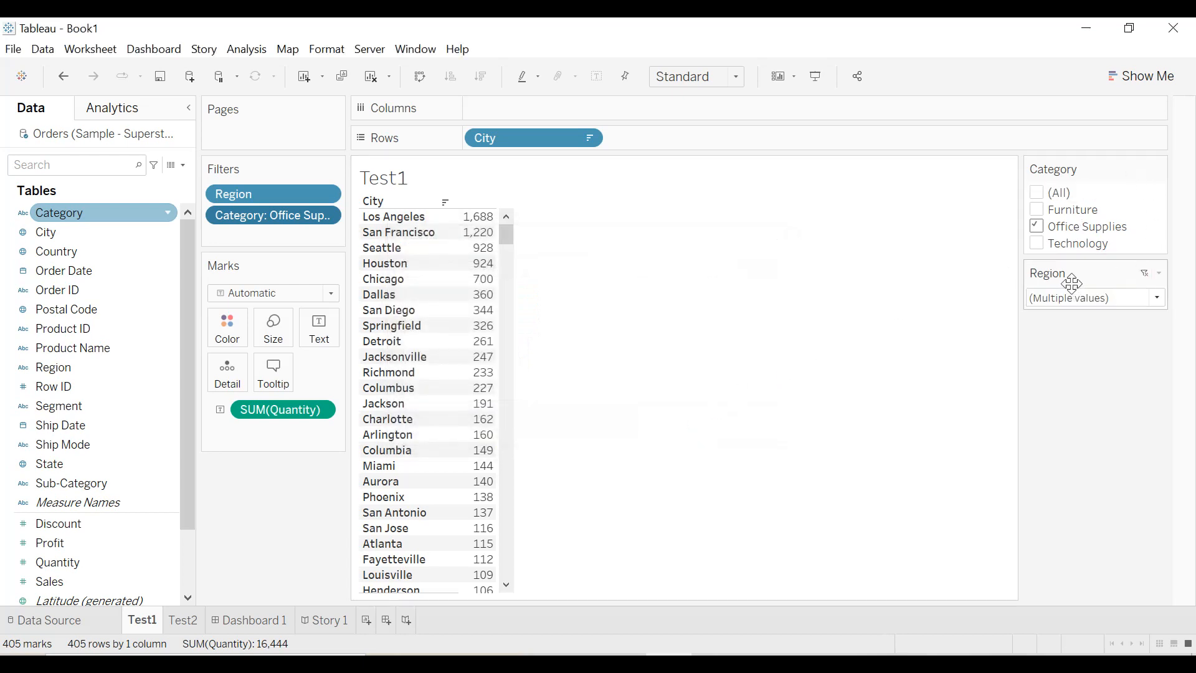
- Empty the Test1 worksheet by clearing the Region and Category filters and removing the City and Quantity fields
{"action": "left_click", "coordinate": [330, 199]}
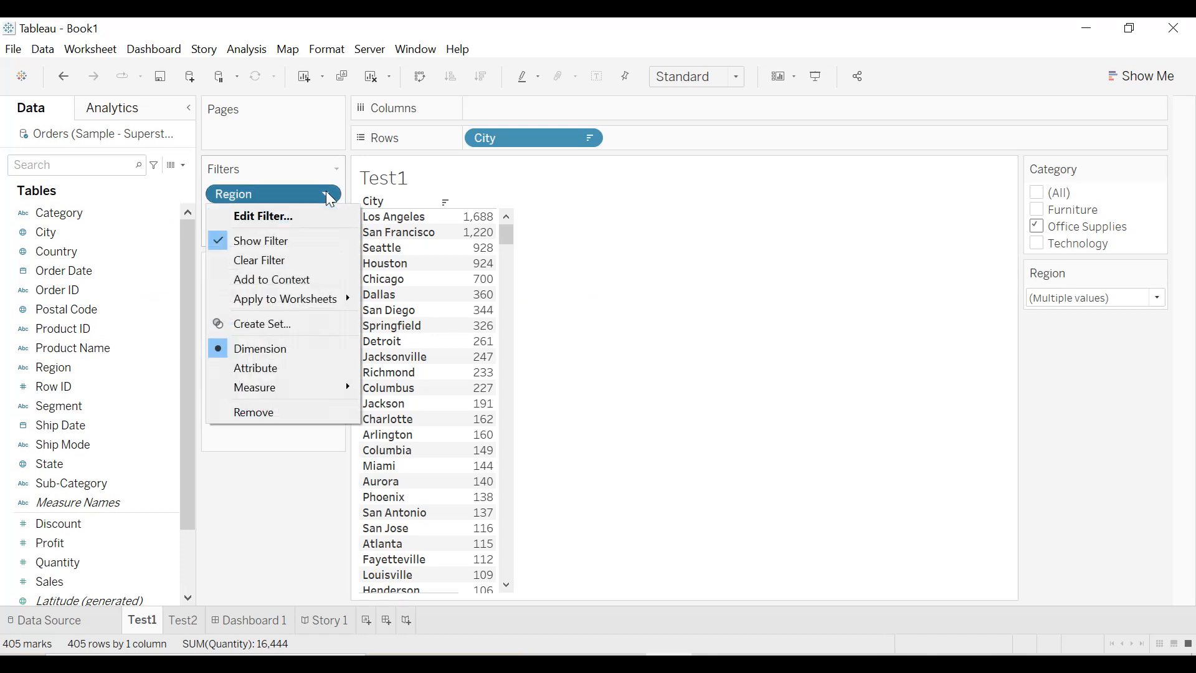
{"action": "left_click", "coordinate": [297, 259]}
{"action": "left_click", "coordinate": [331, 195]}
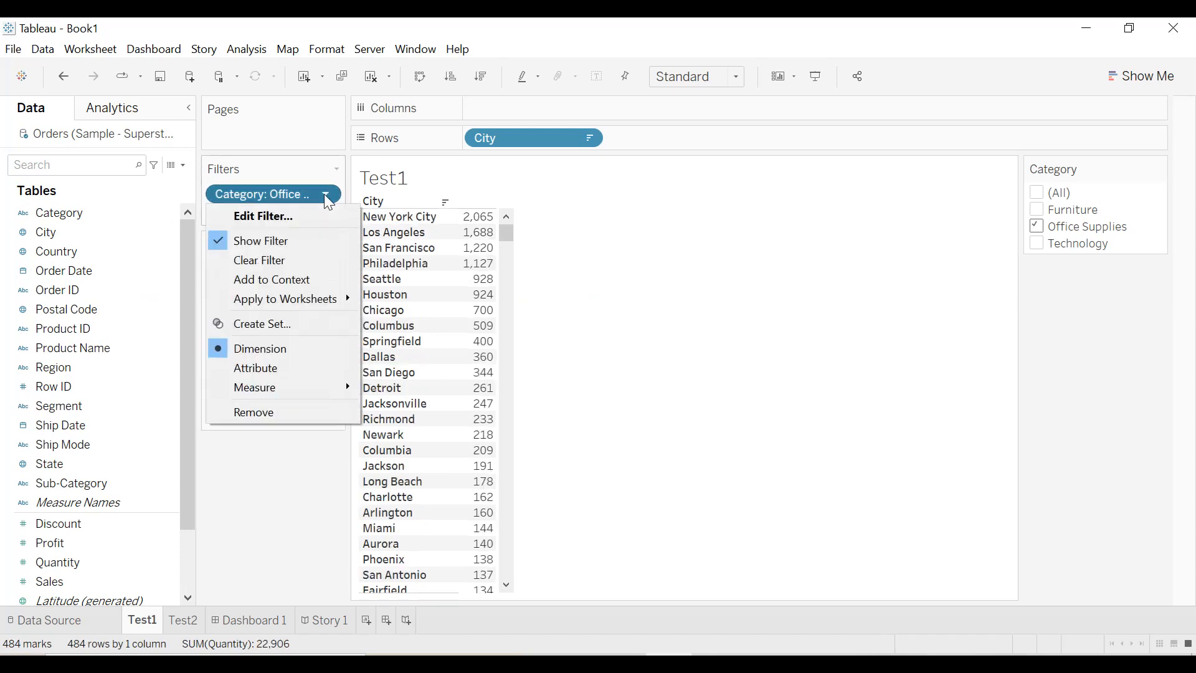
{"action": "left_click", "coordinate": [290, 260]}
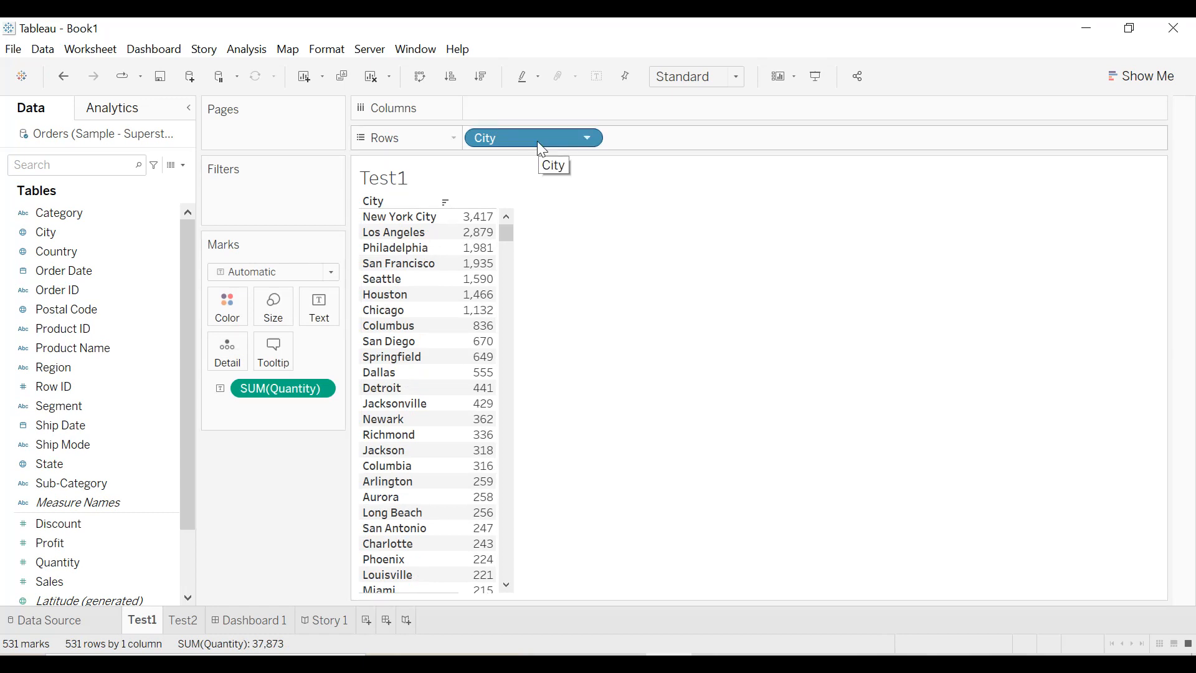
{"action": "left_click_drag", "start_coordinate": [537, 141], "coordinate": [93, 271]}
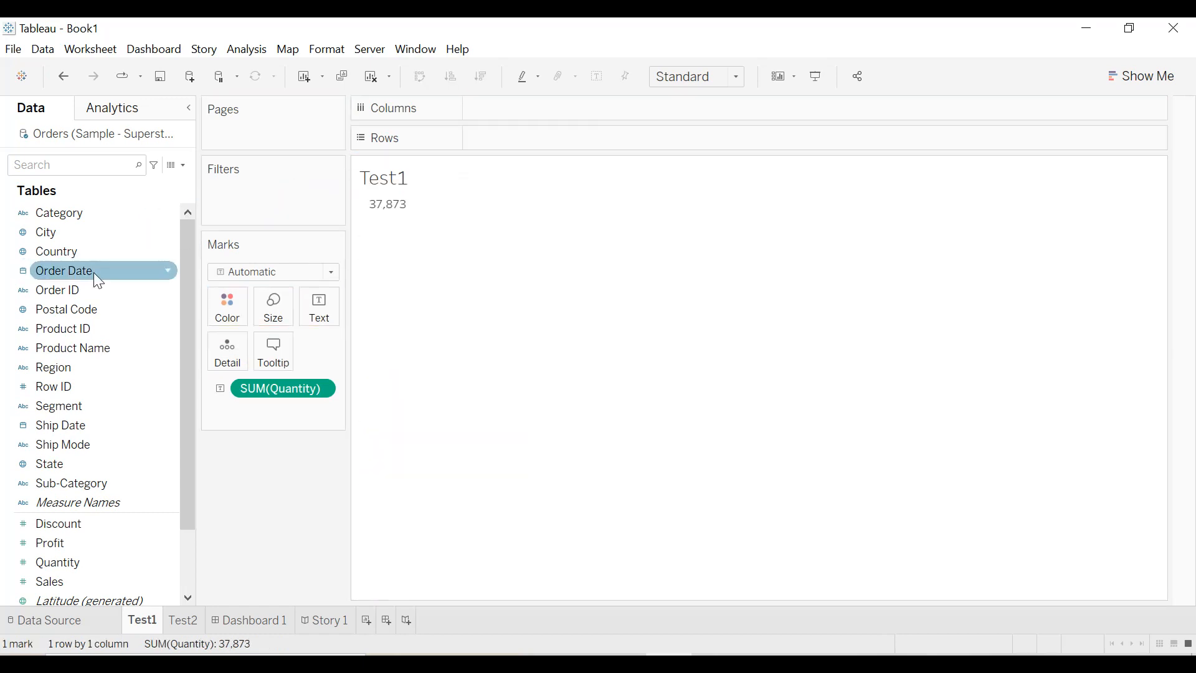
{"action": "left_click_drag", "start_coordinate": [312, 383], "coordinate": [128, 431]}
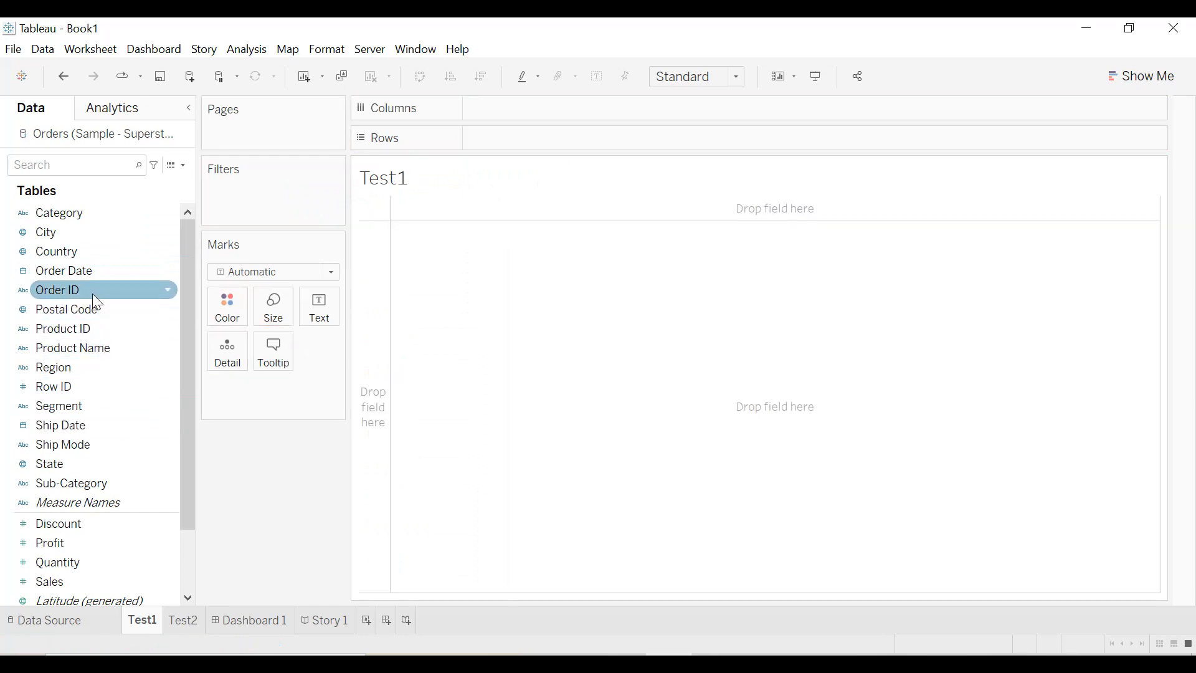
- Examine the alias list of the City field's members and close it without editing any alias
{"action": "left_click", "coordinate": [166, 233]}
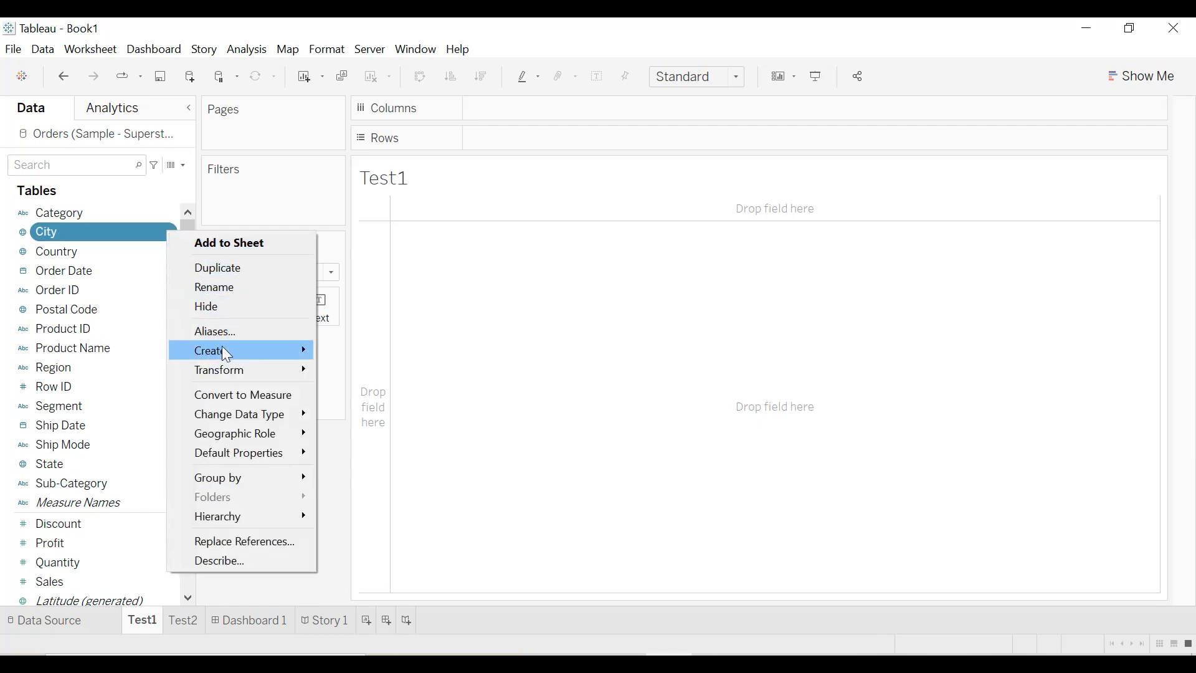
{"action": "mouse_move", "coordinate": [226, 354]}
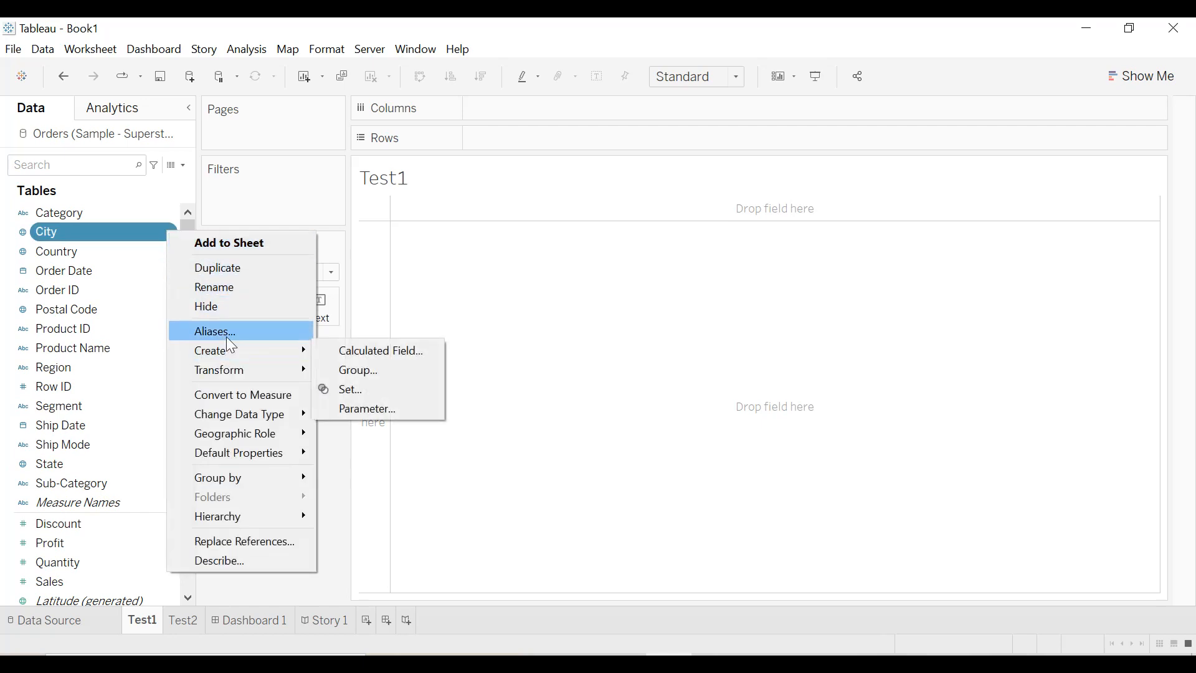
{"action": "left_click", "coordinate": [227, 335]}
{"action": "scroll", "coordinate": [534, 315], "scroll_direction": "down", "scroll_amount": 10}
{"action": "scroll", "coordinate": [534, 315], "scroll_direction": "down", "scroll_amount": 11}
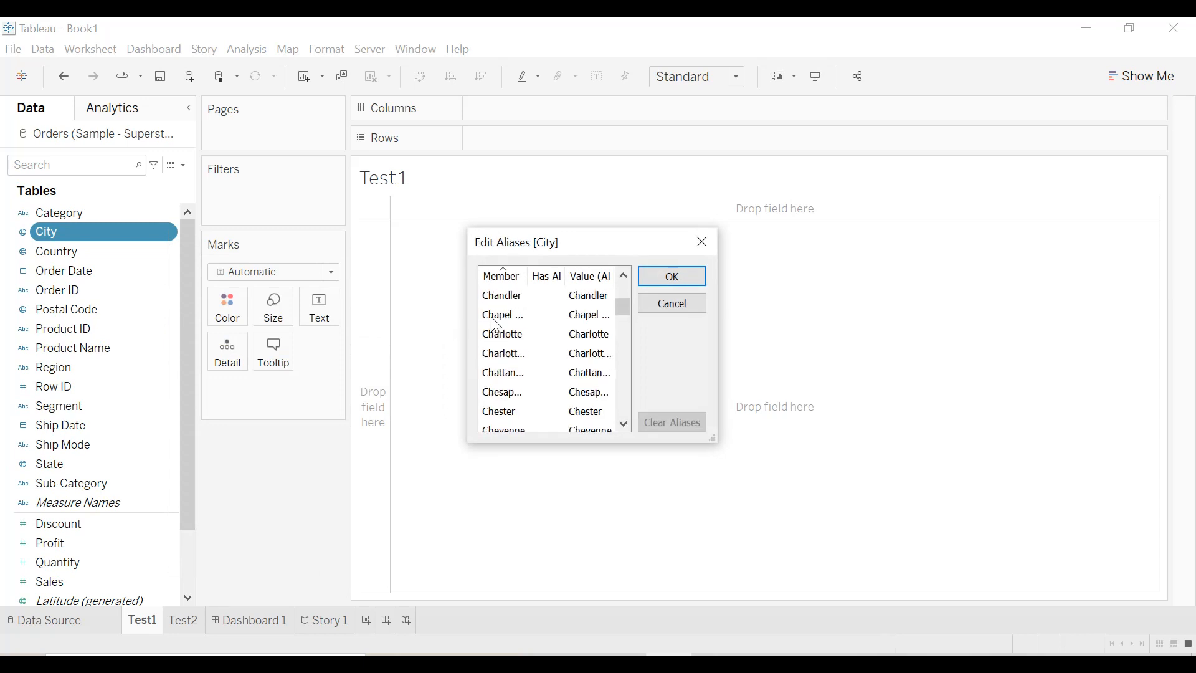
{"action": "scroll", "coordinate": [576, 324], "scroll_direction": "down", "scroll_amount": 7}
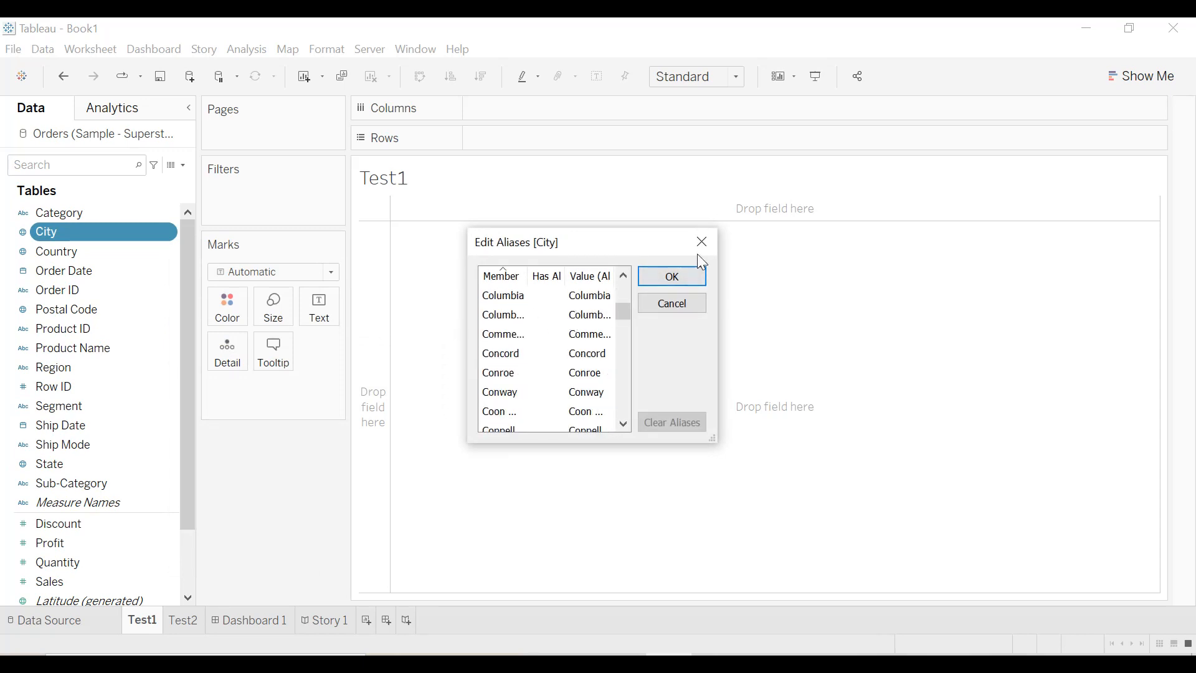
{"action": "left_click", "coordinate": [703, 242]}
- Start creating a group from the City field and name the new field "City group"
{"action": "left_click", "coordinate": [166, 235]}
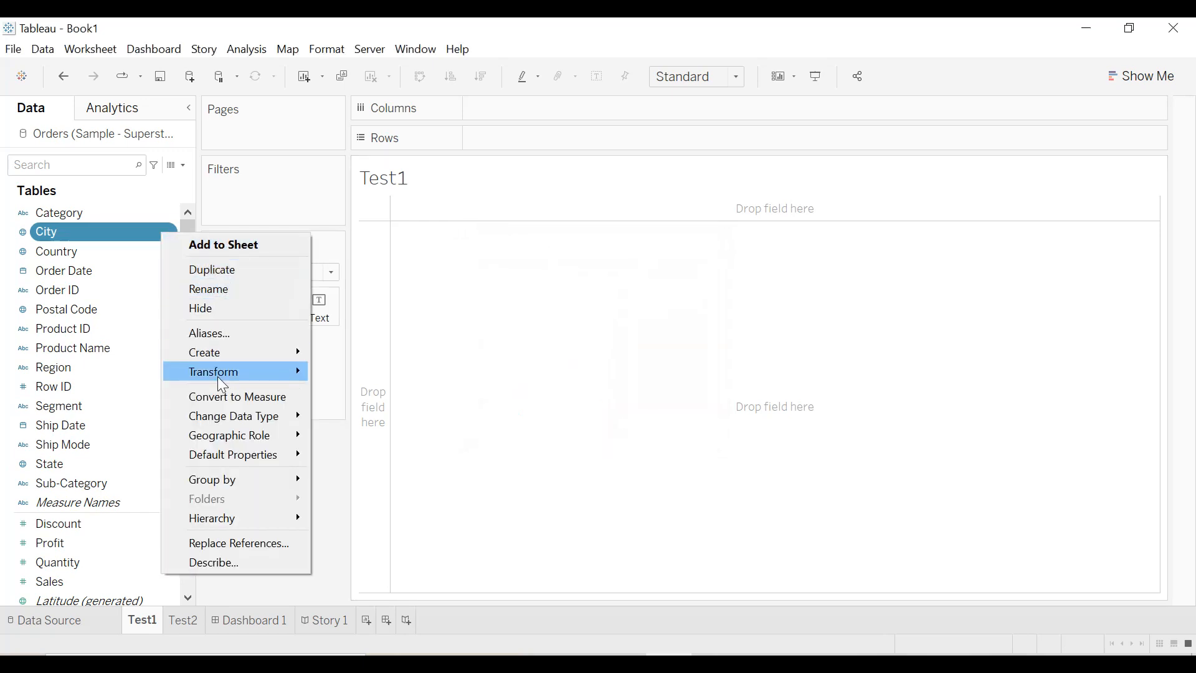
{"action": "mouse_move", "coordinate": [219, 380]}
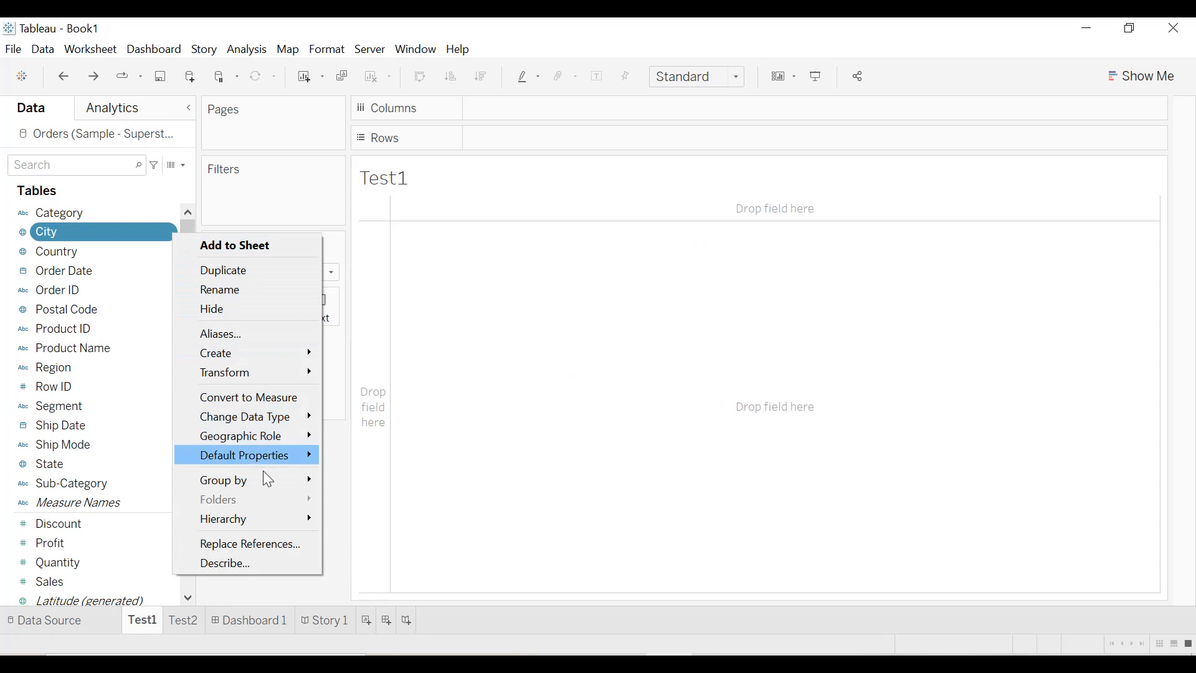
{"action": "mouse_move", "coordinate": [260, 480]}
{"action": "mouse_move", "coordinate": [268, 512]}
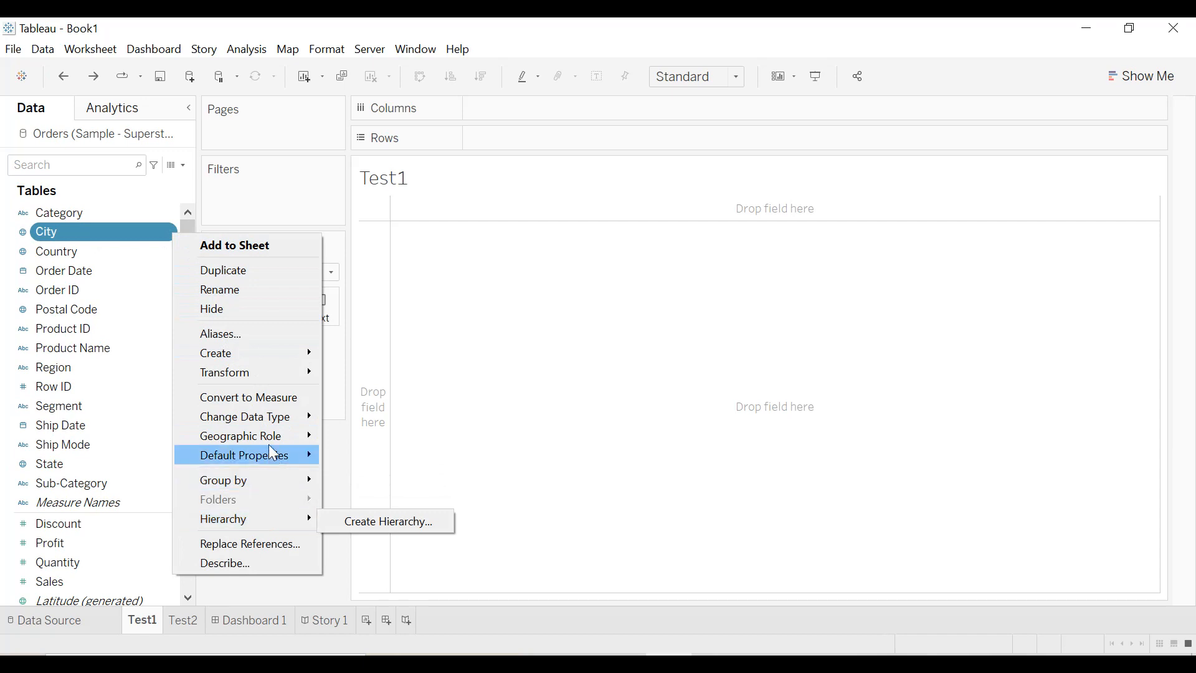
{"action": "mouse_move", "coordinate": [272, 423]}
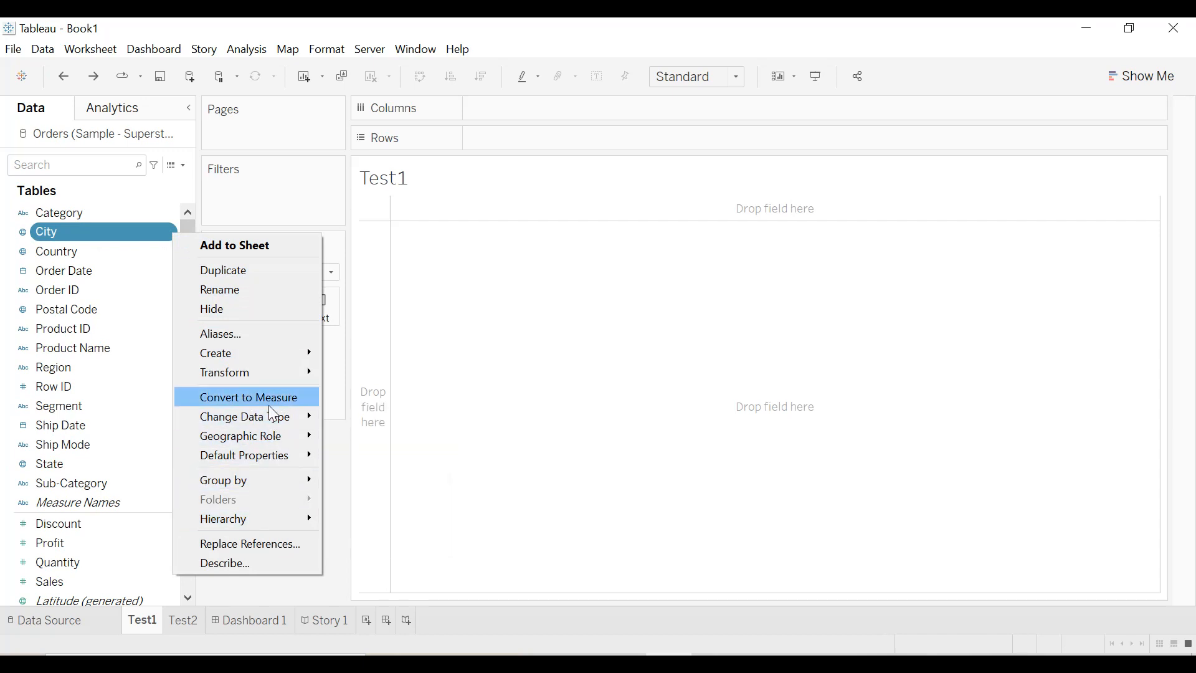
{"action": "mouse_move", "coordinate": [281, 362]}
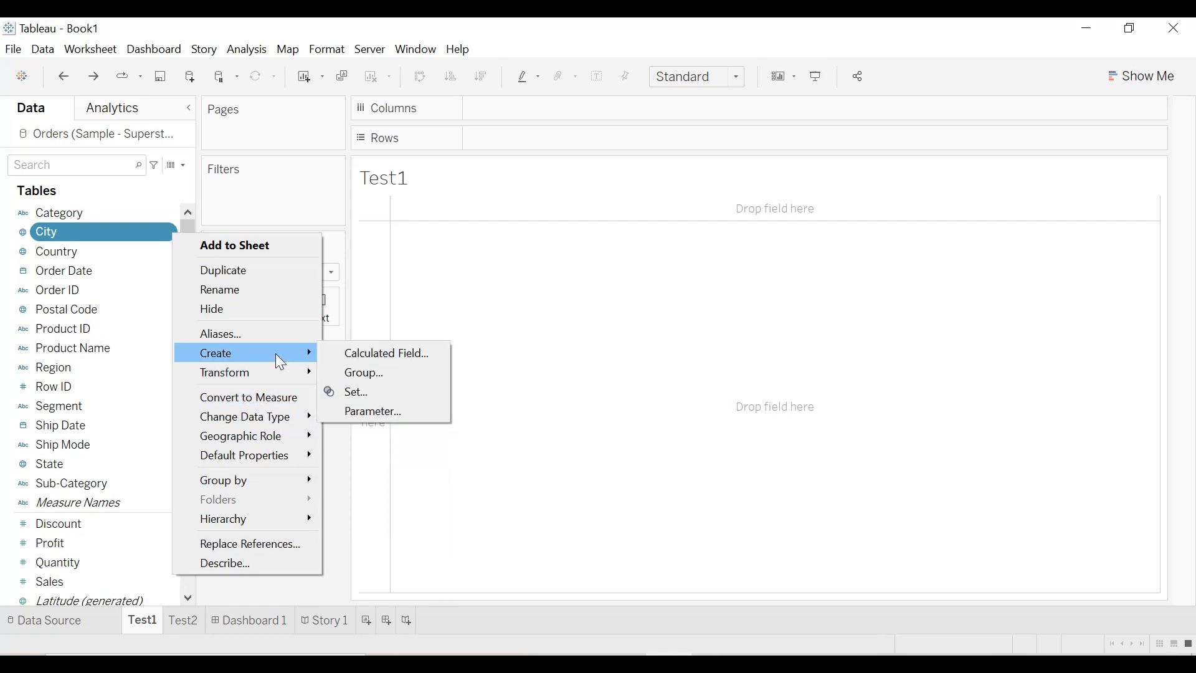
{"action": "left_click", "coordinate": [358, 377]}
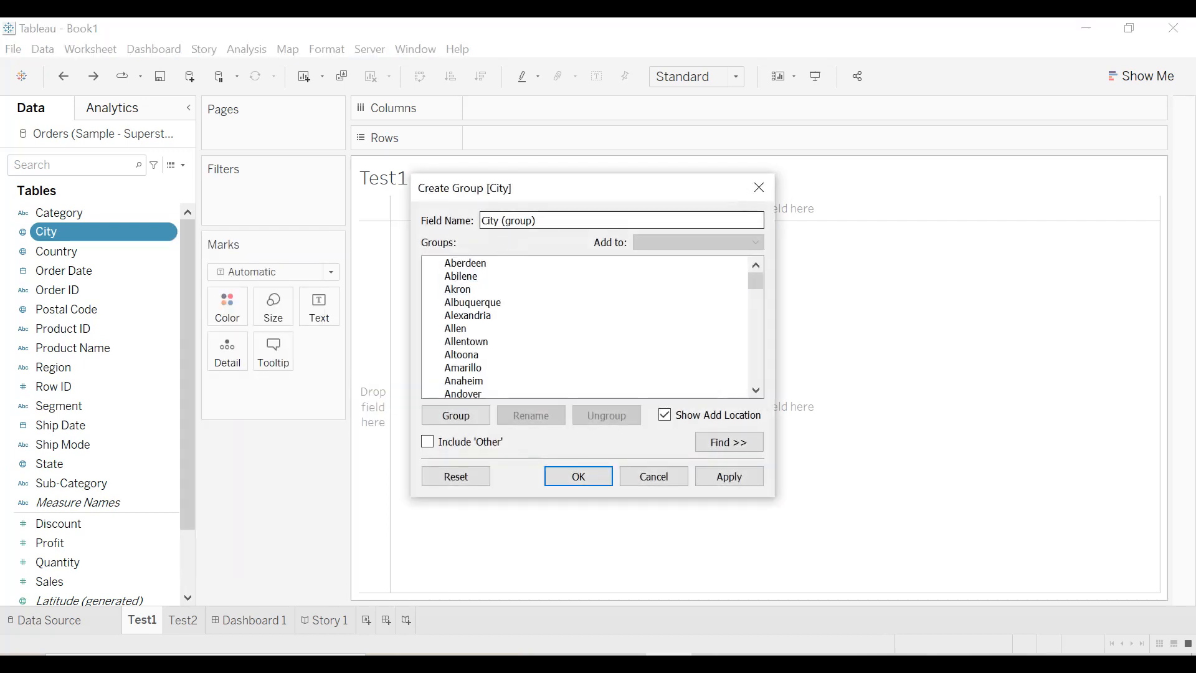
{"action": "left_click_drag", "start_coordinate": [537, 221], "coordinate": [480, 220]}
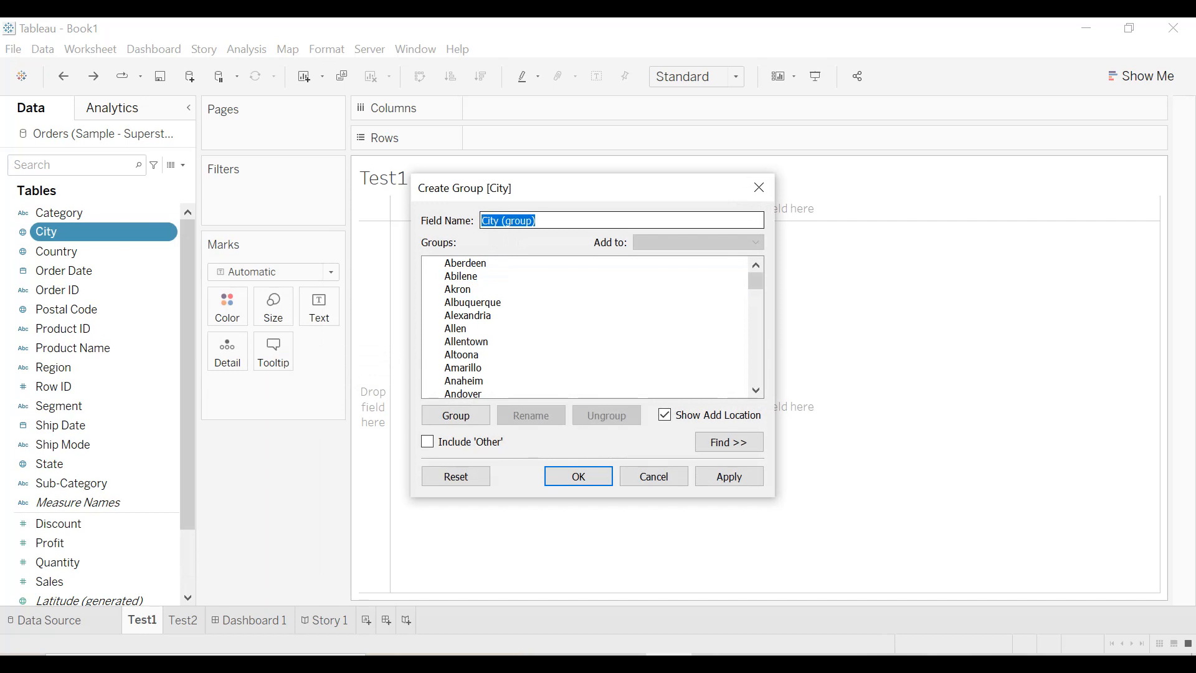
{"action": "left_click", "coordinate": [521, 220]}
{"action": "key", "text": "BackSpace"}
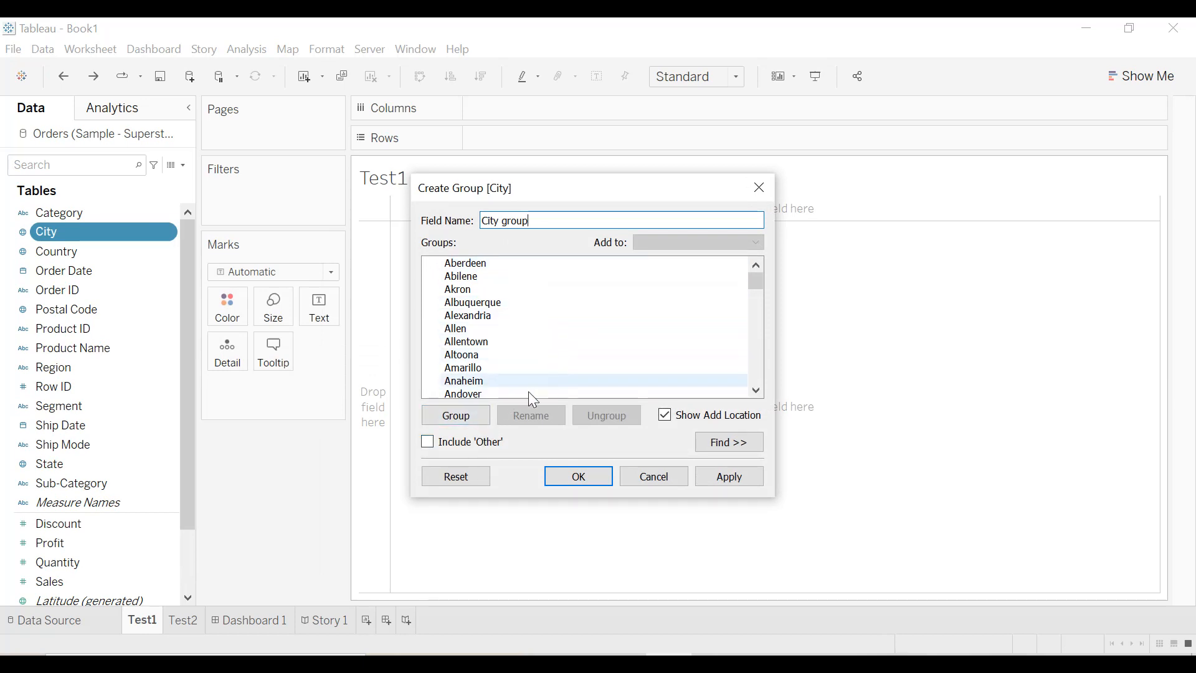
- Find all city members that start with "A" and group them under the name "Group A"
{"action": "left_click", "coordinate": [718, 447]}
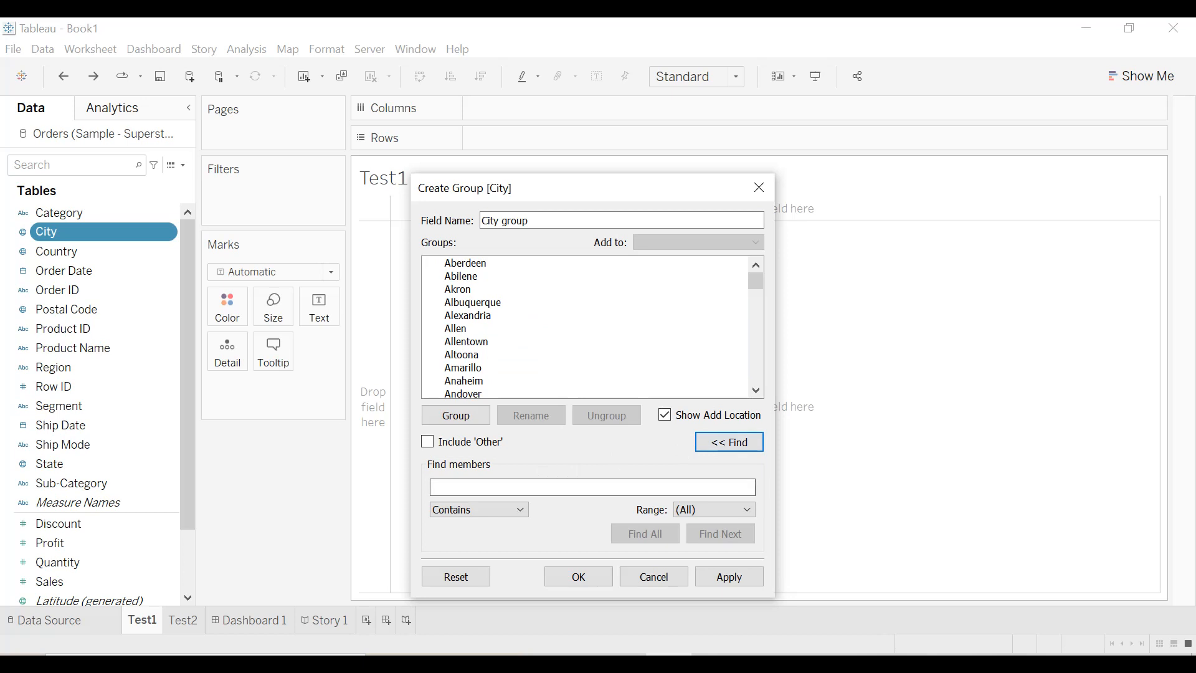
{"action": "left_click", "coordinate": [492, 510]}
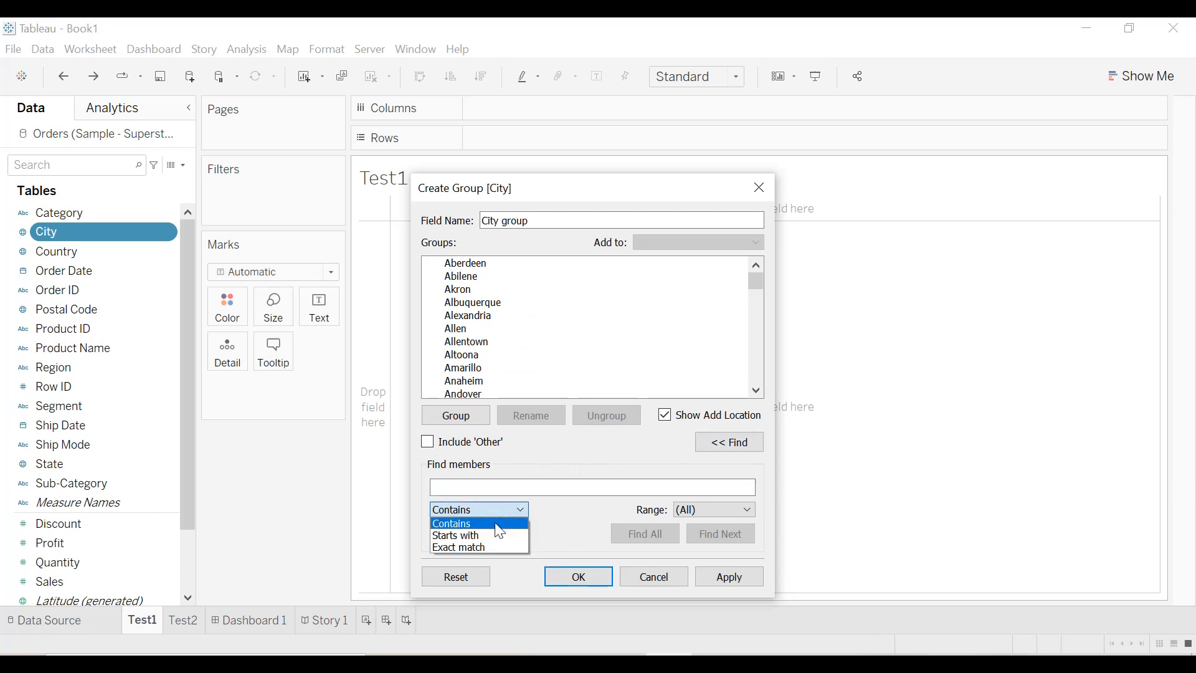
{"action": "left_click", "coordinate": [461, 536]}
{"action": "left_click", "coordinate": [464, 488]}
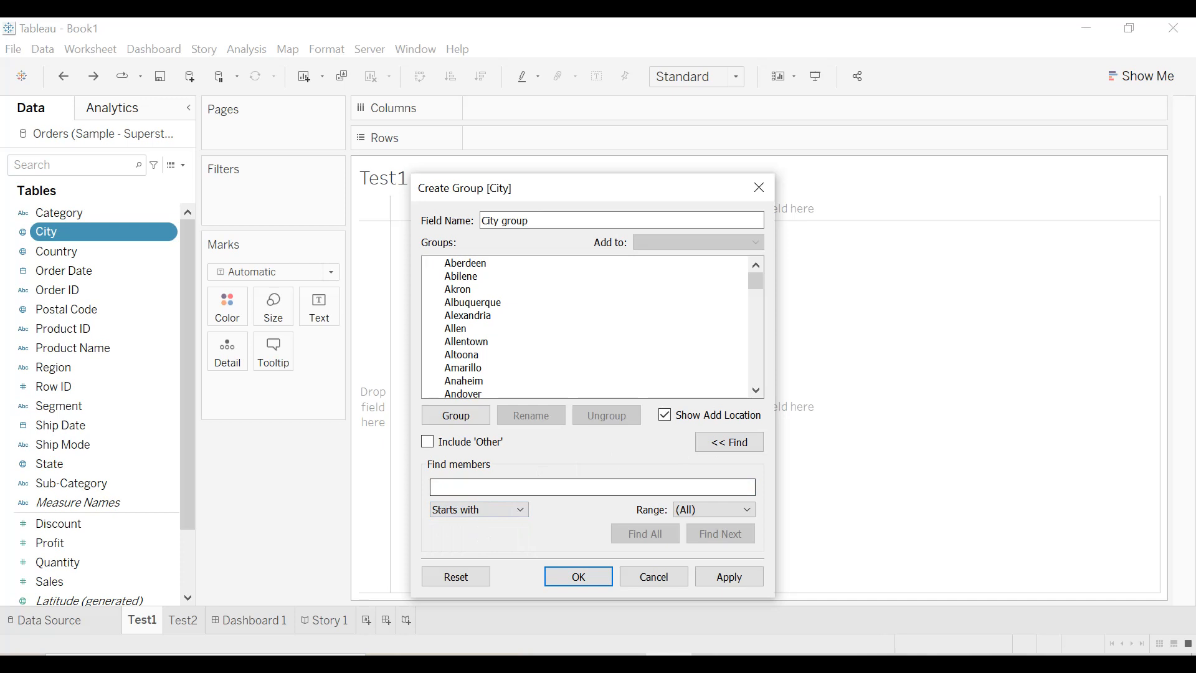
{"action": "type", "text": "A"}
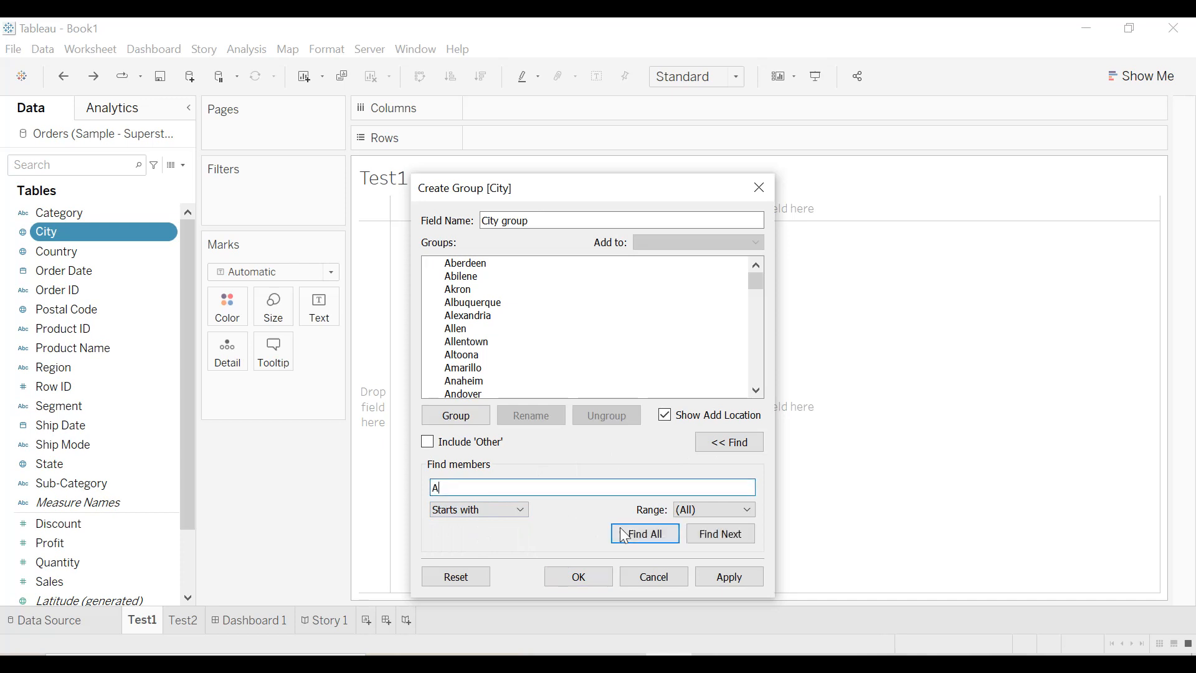
{"action": "left_click", "coordinate": [644, 537]}
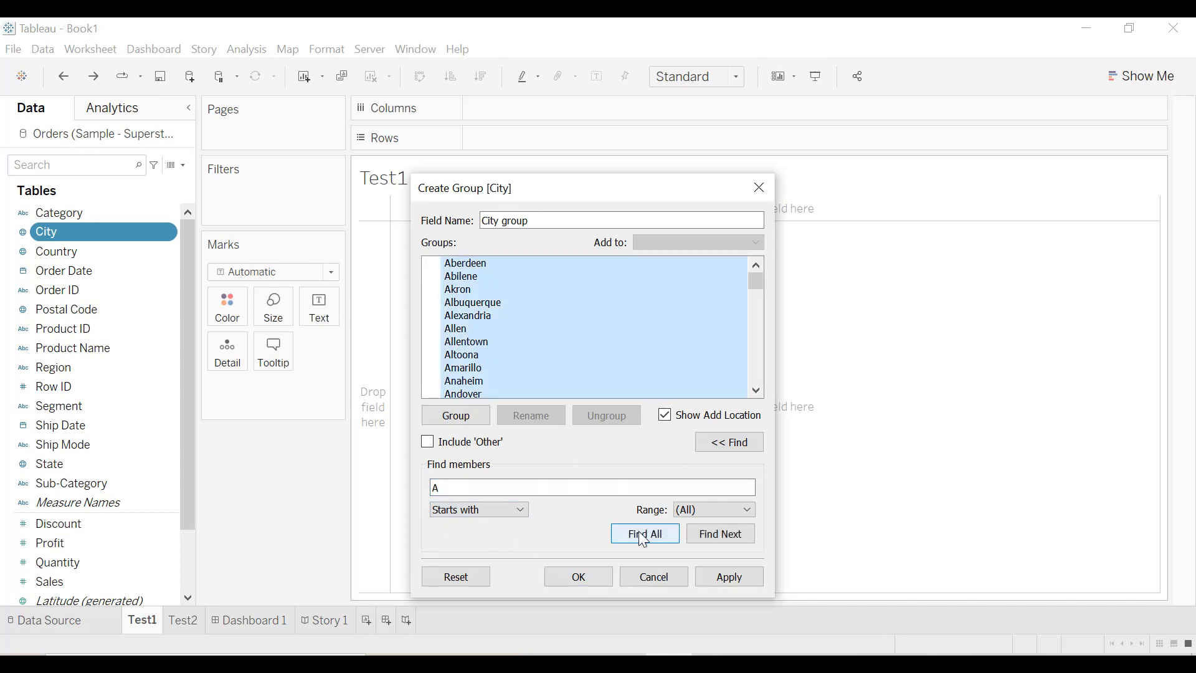
{"action": "left_click", "coordinate": [455, 418]}
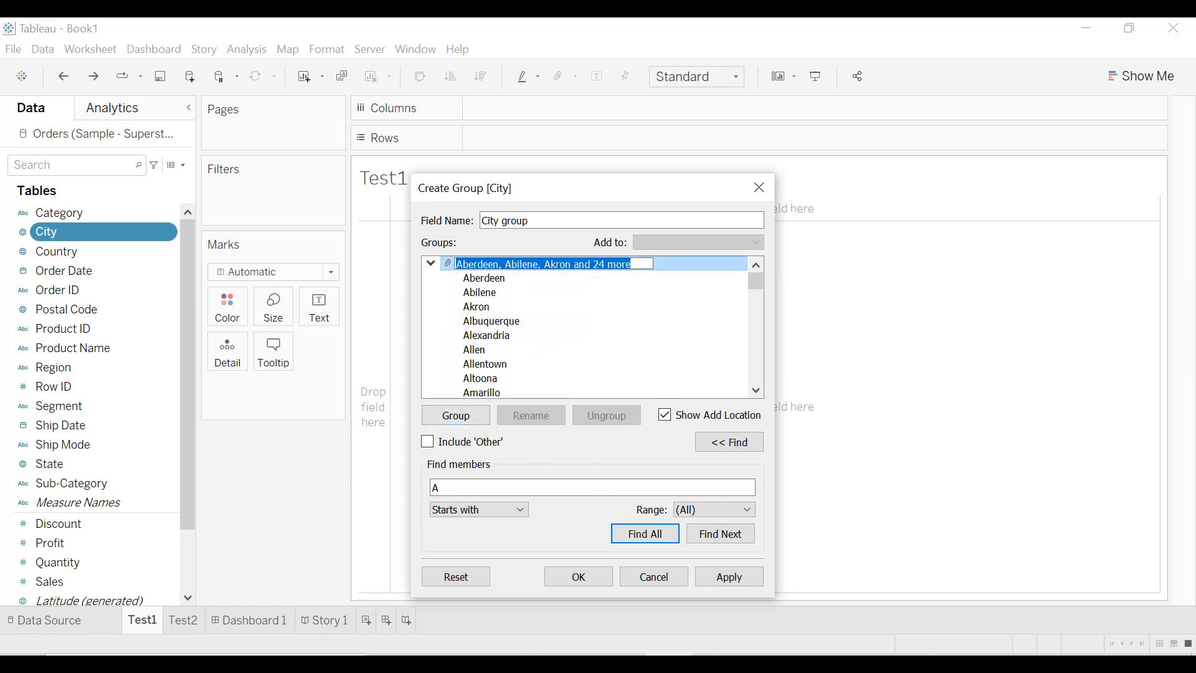
{"action": "type", "text": "Group A"}
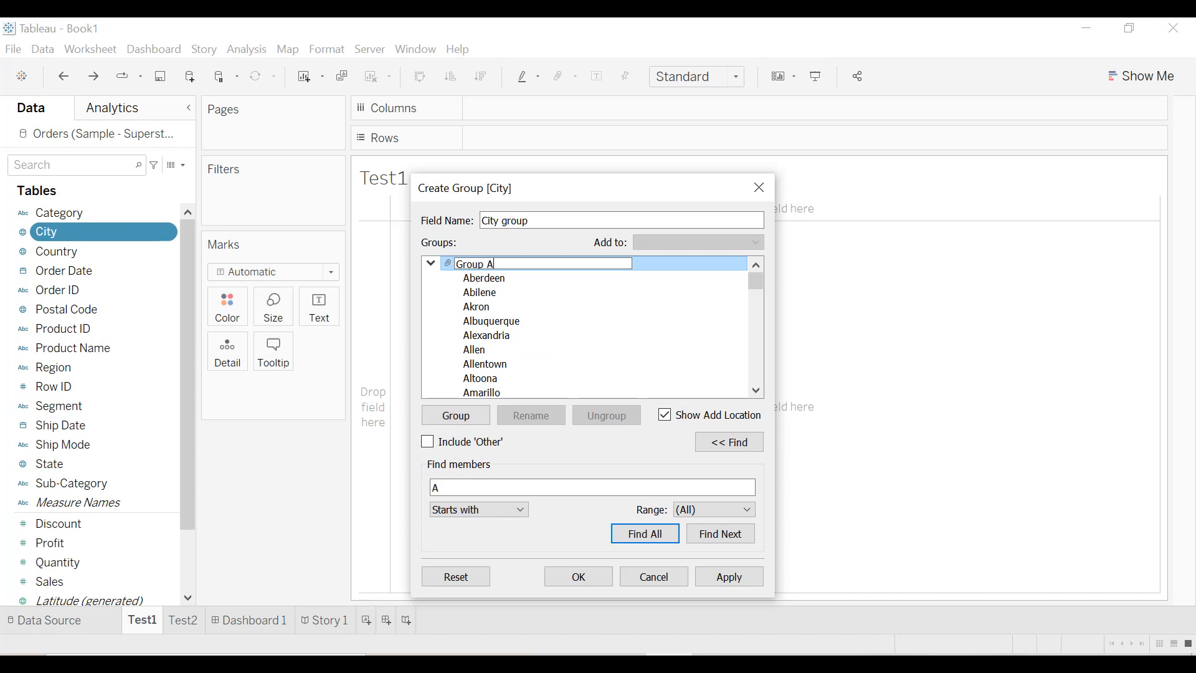
{"action": "key", "text": "Return"}
{"action": "left_click", "coordinate": [431, 264]}
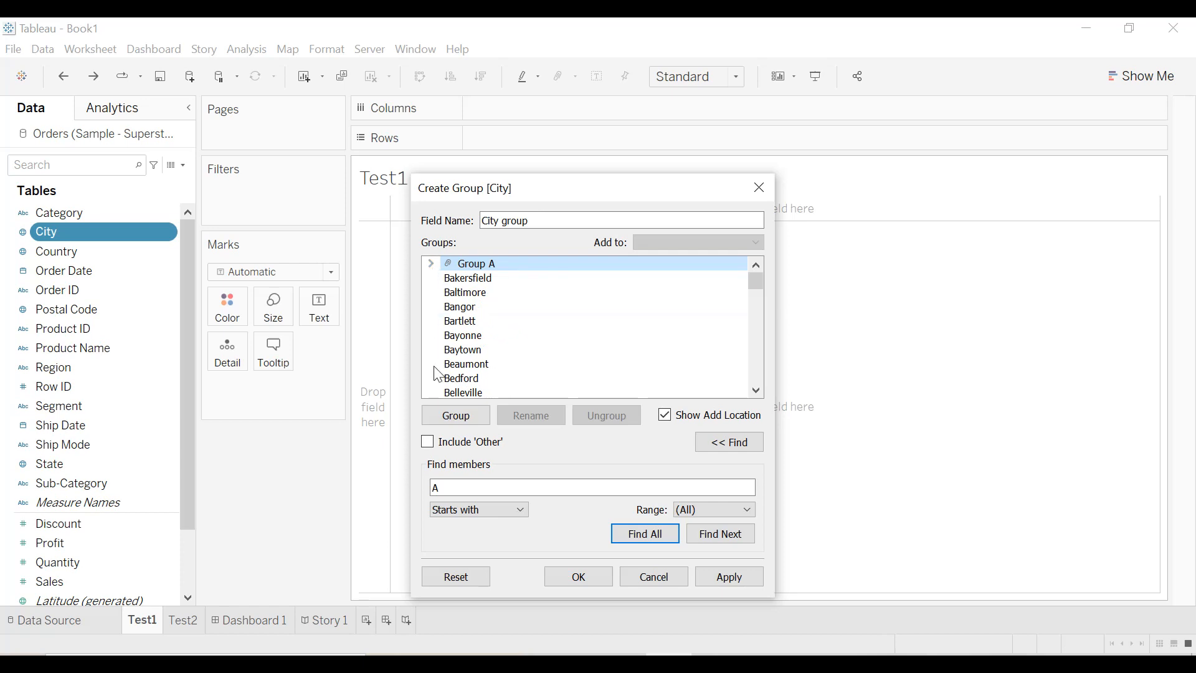
- Find all city members starting with "B" and group them under the name "GroupB"
{"action": "double_click", "coordinate": [435, 488]}
{"action": "key", "text": "BackSpace"}
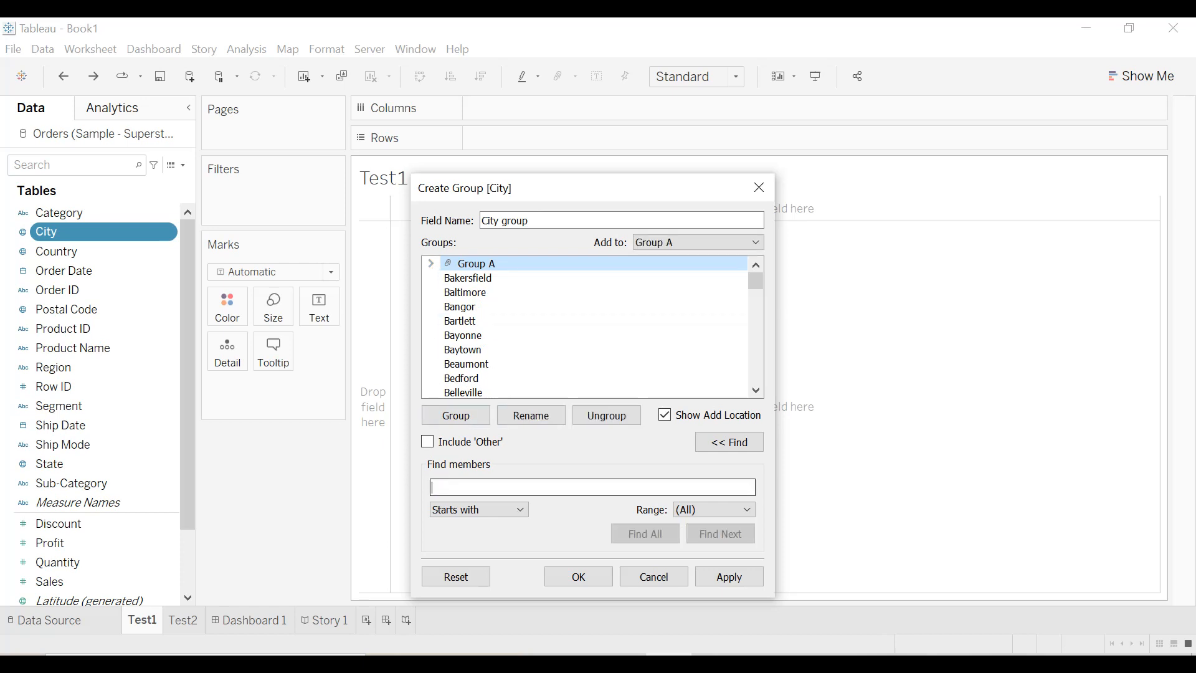
{"action": "type", "text": "B"}
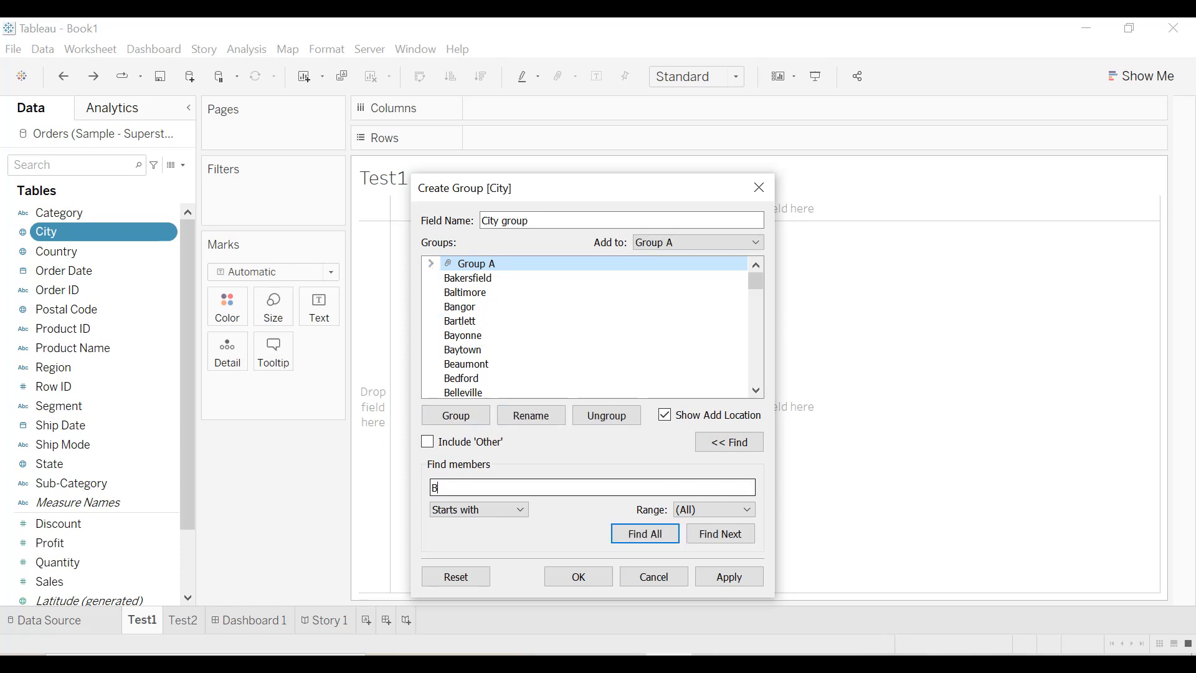
{"action": "key", "text": "Return"}
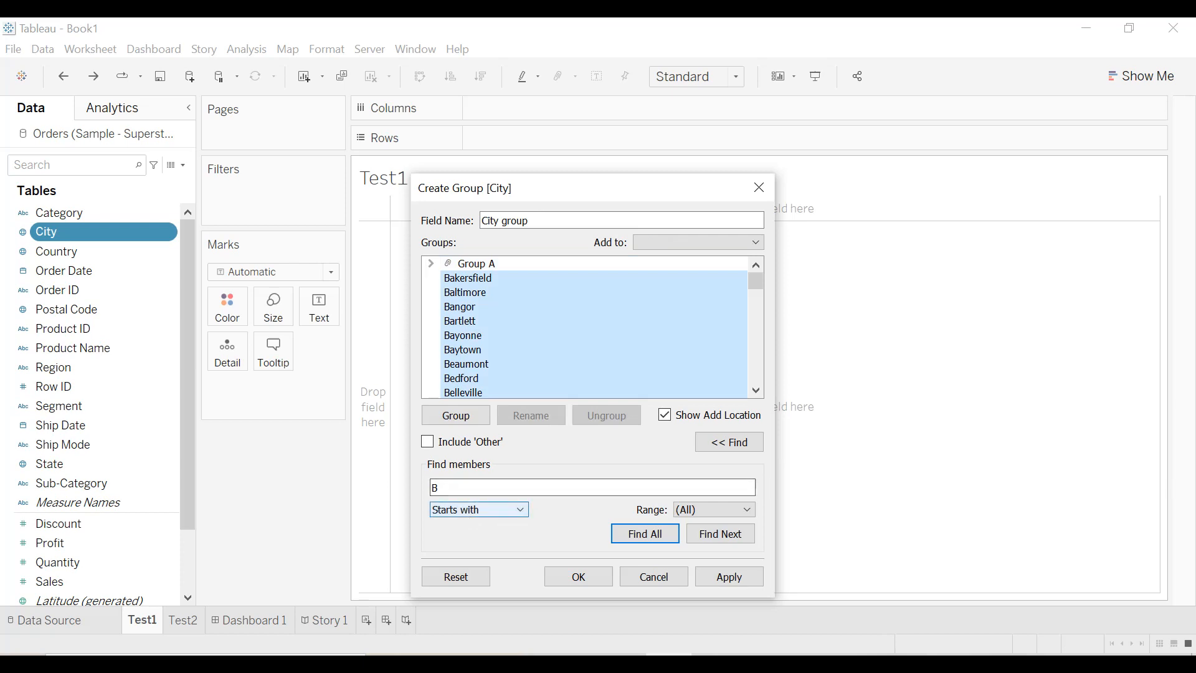
{"action": "left_click", "coordinate": [465, 423]}
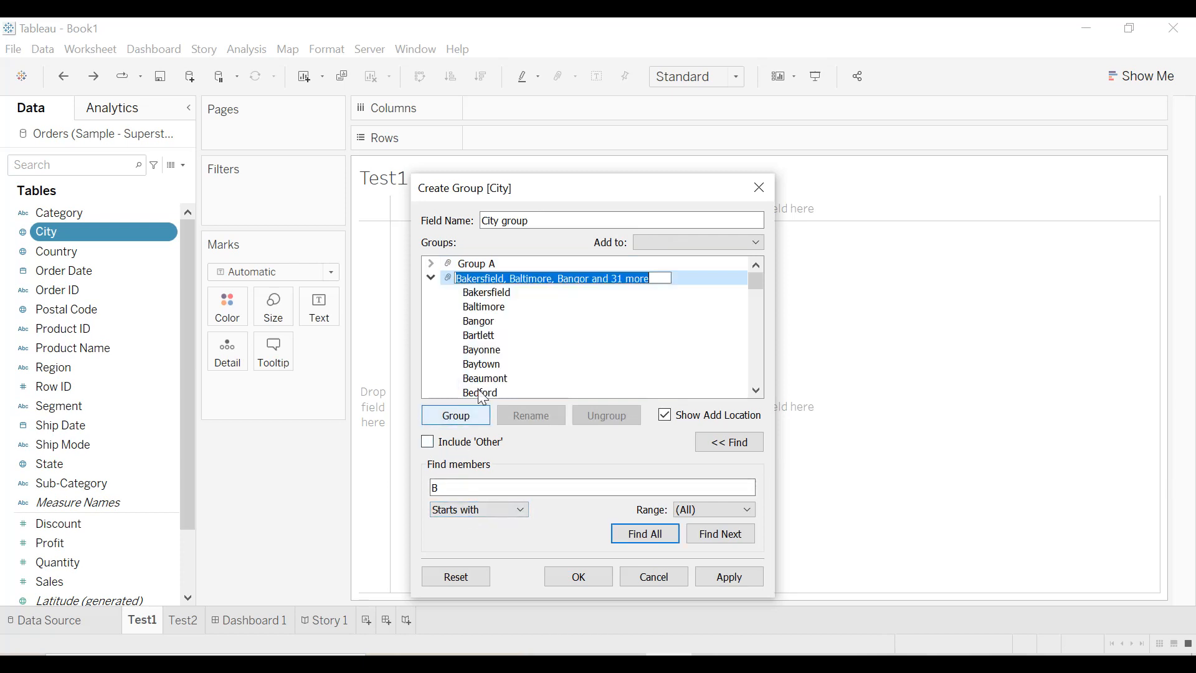
{"action": "type", "text": "GroupB"}
{"action": "key", "text": "Return"}
{"action": "left_click", "coordinate": [430, 278]}
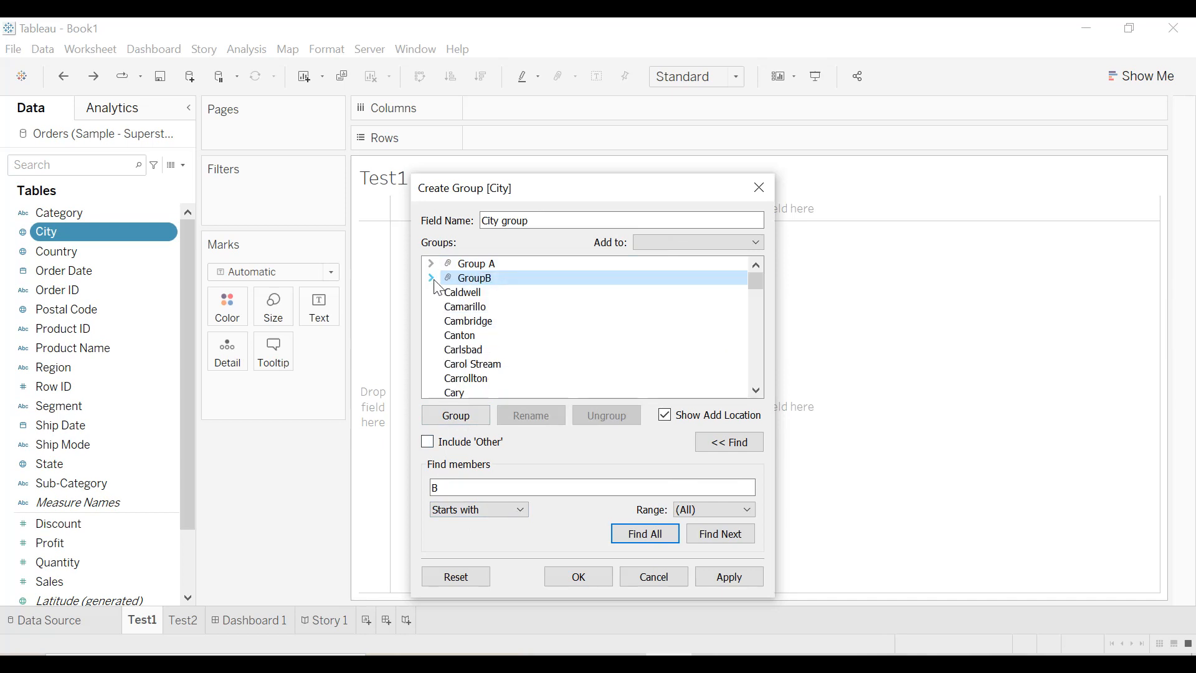
- Include the remaining cities as an "Other" group, save the group field, and place City group on Rows
{"action": "left_click", "coordinate": [429, 443]}
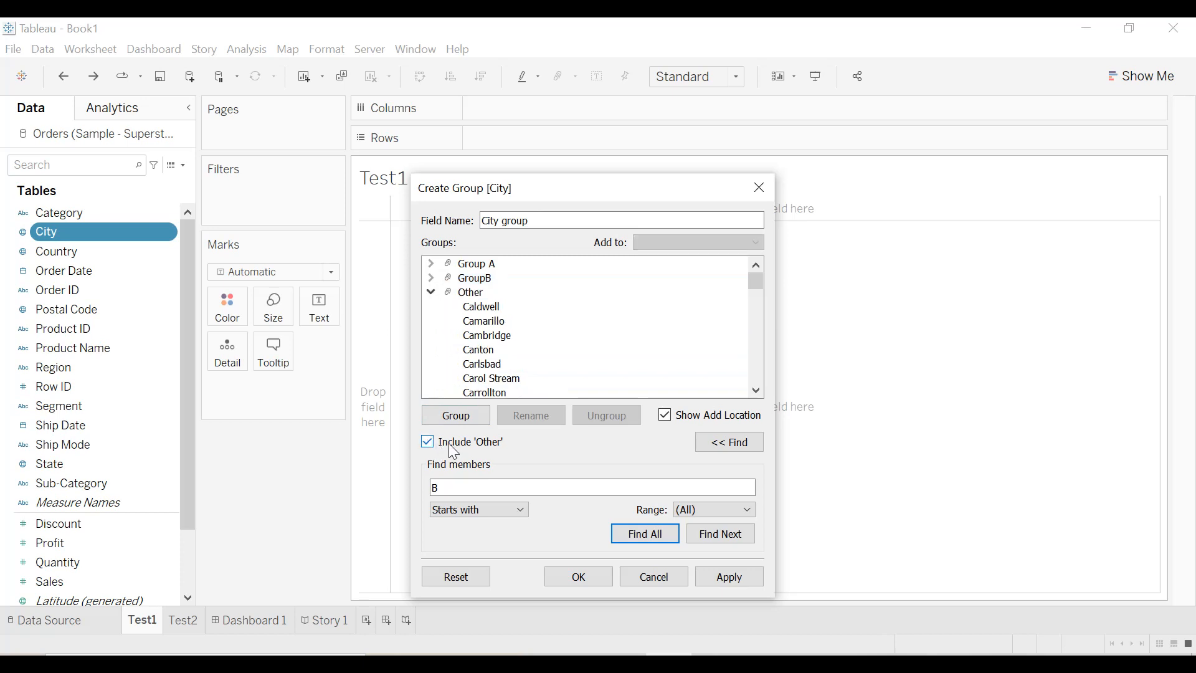
{"action": "left_click", "coordinate": [431, 292]}
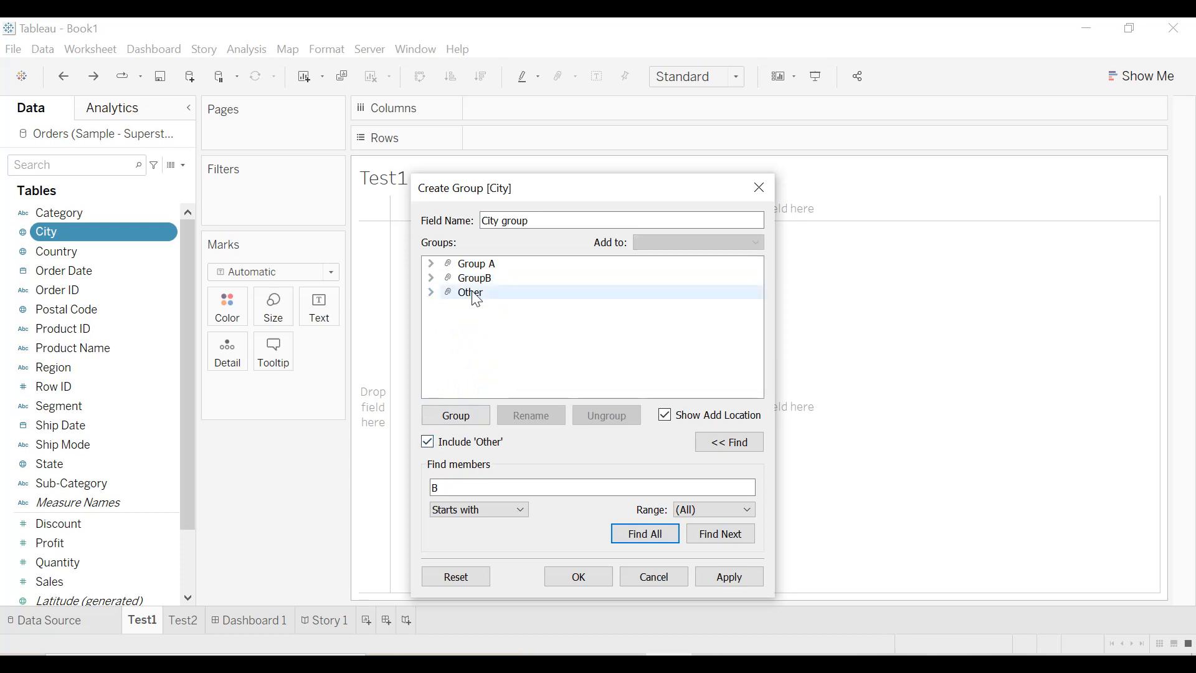
{"action": "left_click", "coordinate": [743, 584]}
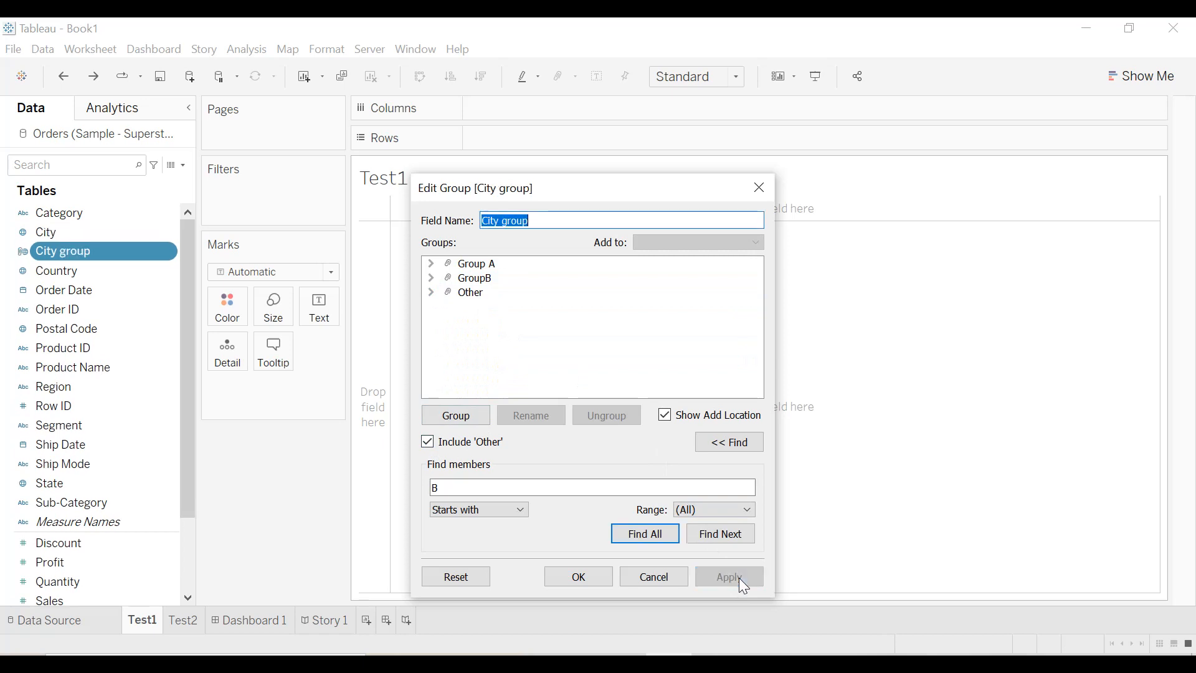
{"action": "left_click", "coordinate": [589, 570]}
{"action": "left_click_drag", "start_coordinate": [84, 250], "coordinate": [529, 146]}
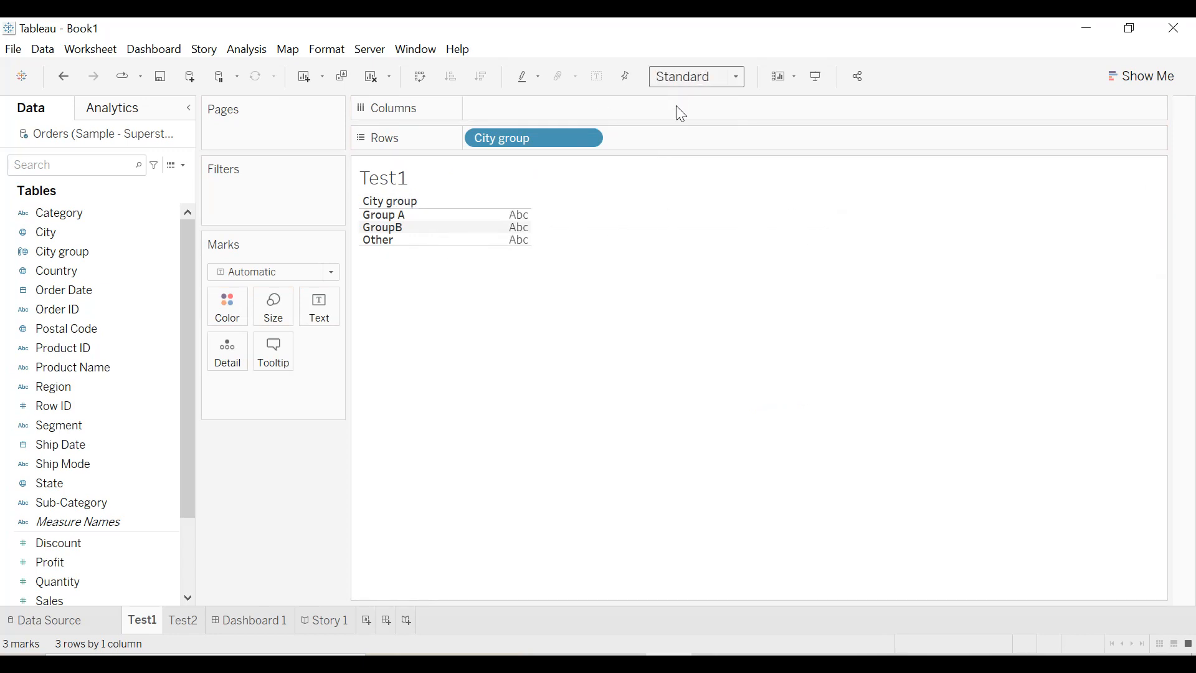
- Try showing the distinct count of Quantity as text for each city group, and remove Quantity from the view
{"action": "scroll", "coordinate": [143, 322], "scroll_direction": "down", "scroll_amount": 5}
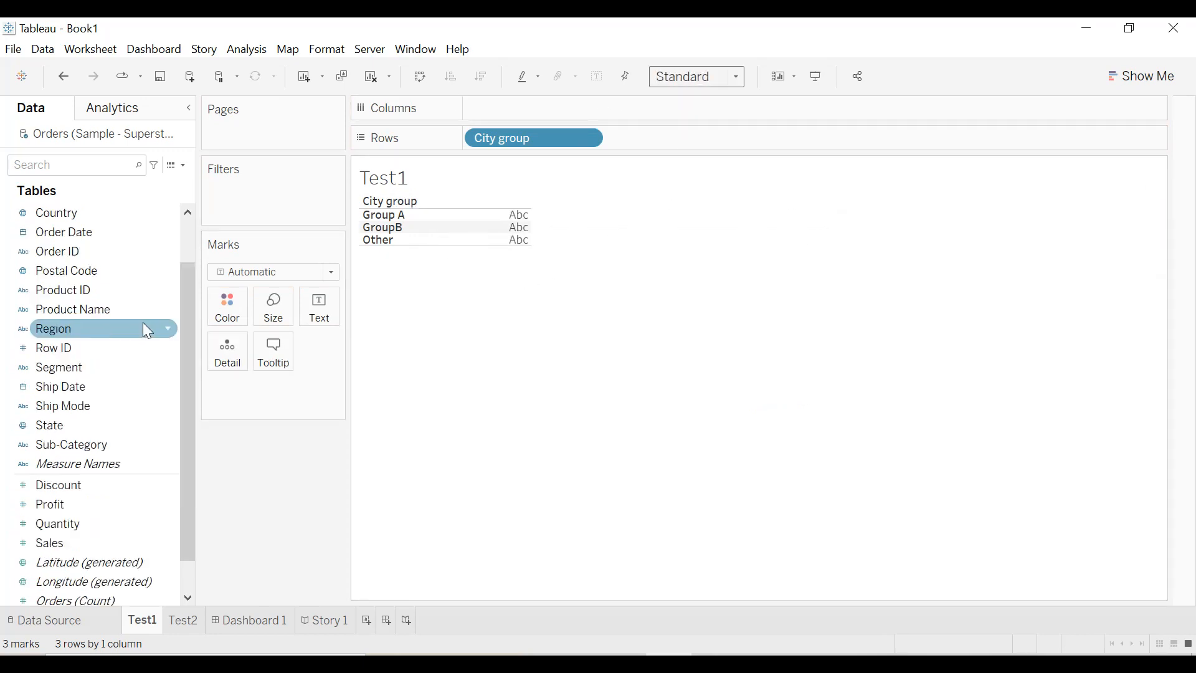
{"action": "left_click_drag", "start_coordinate": [138, 485], "coordinate": [331, 304]}
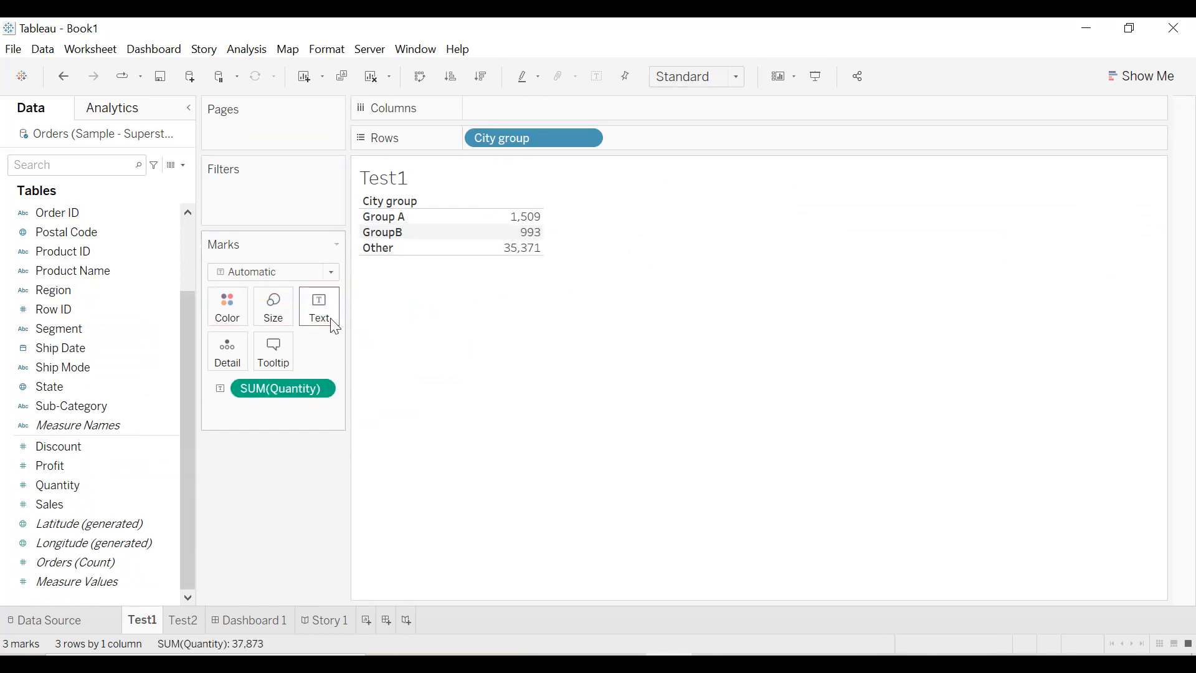
{"action": "left_click", "coordinate": [322, 386]}
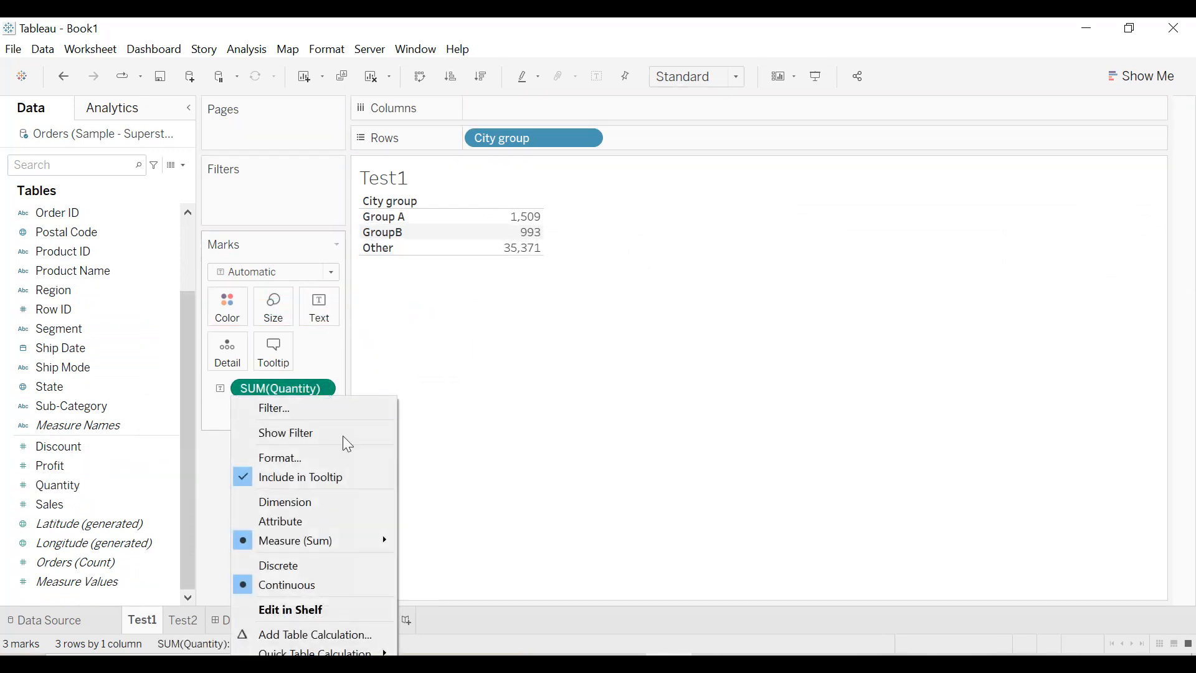
{"action": "mouse_move", "coordinate": [360, 541]}
{"action": "left_click", "coordinate": [479, 541]}
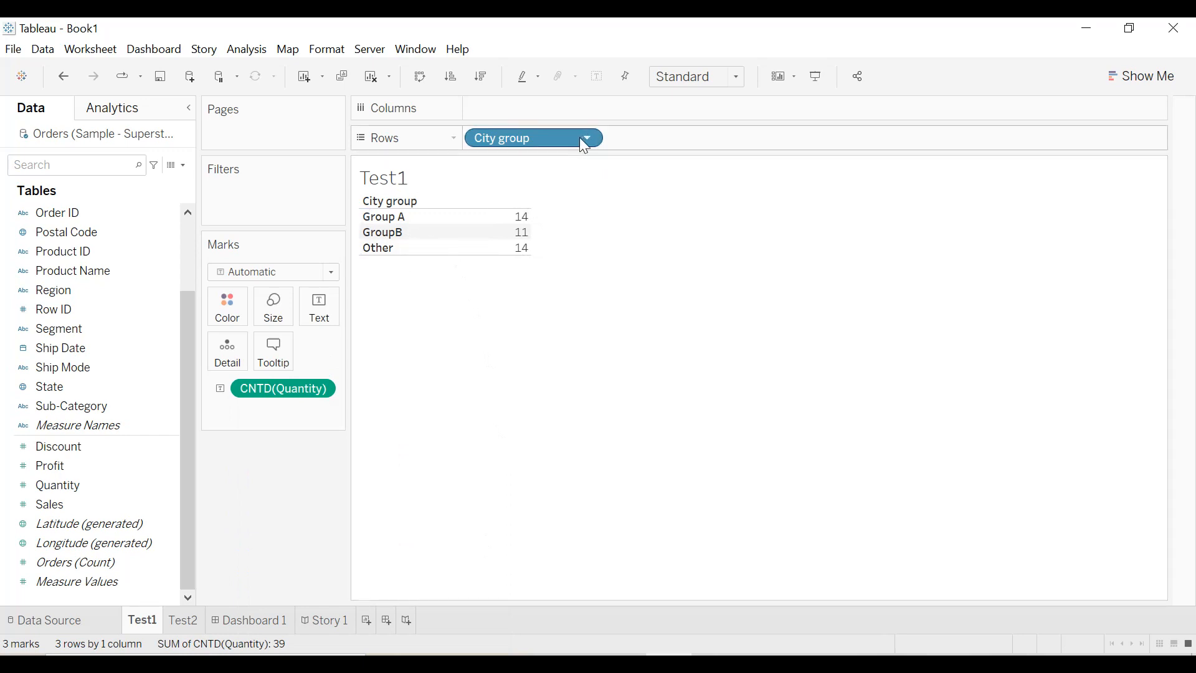
{"action": "left_click_drag", "start_coordinate": [284, 389], "coordinate": [69, 399]}
- Show City as text for each city group, aggregated as a distinct count
{"action": "scroll", "coordinate": [69, 399], "scroll_direction": "up", "scroll_amount": 3}
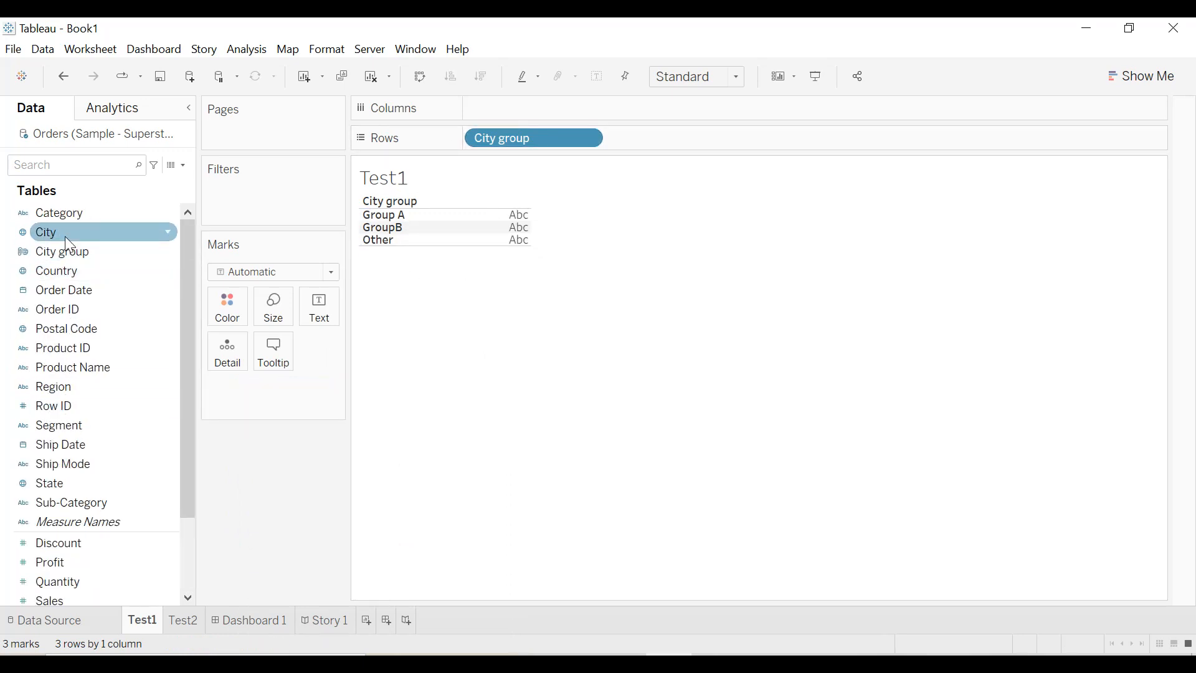
{"action": "left_click_drag", "start_coordinate": [64, 231], "coordinate": [319, 308]}
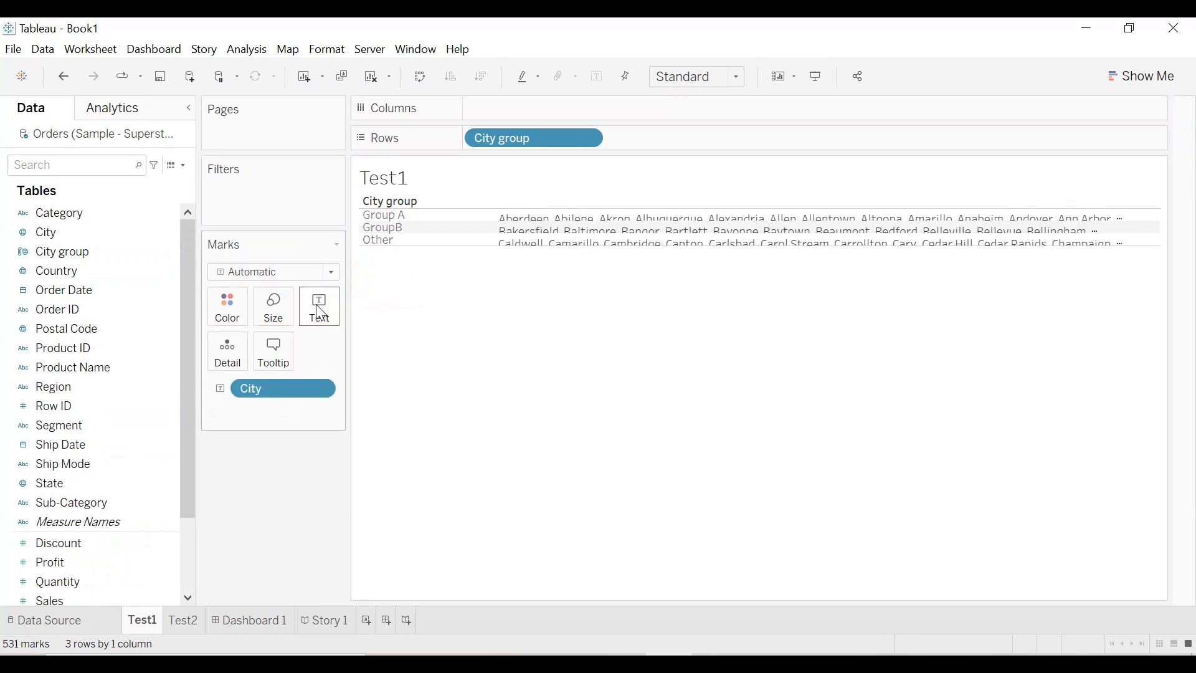
{"action": "left_click", "coordinate": [325, 390]}
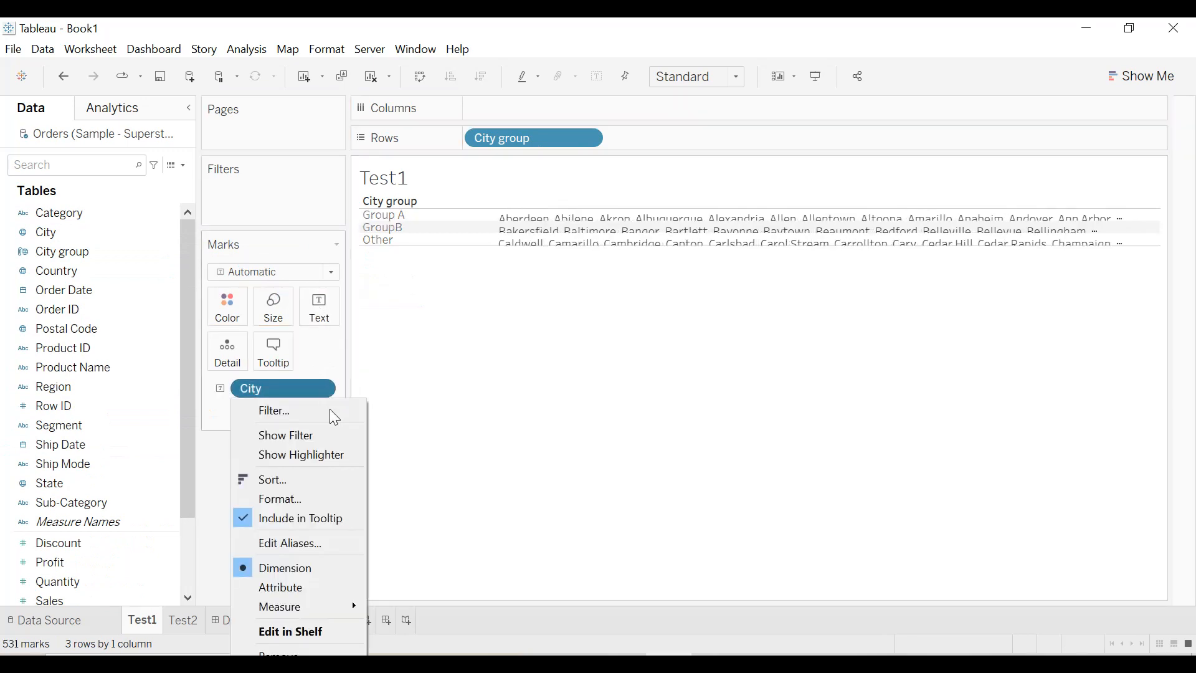
{"action": "mouse_move", "coordinate": [352, 605]}
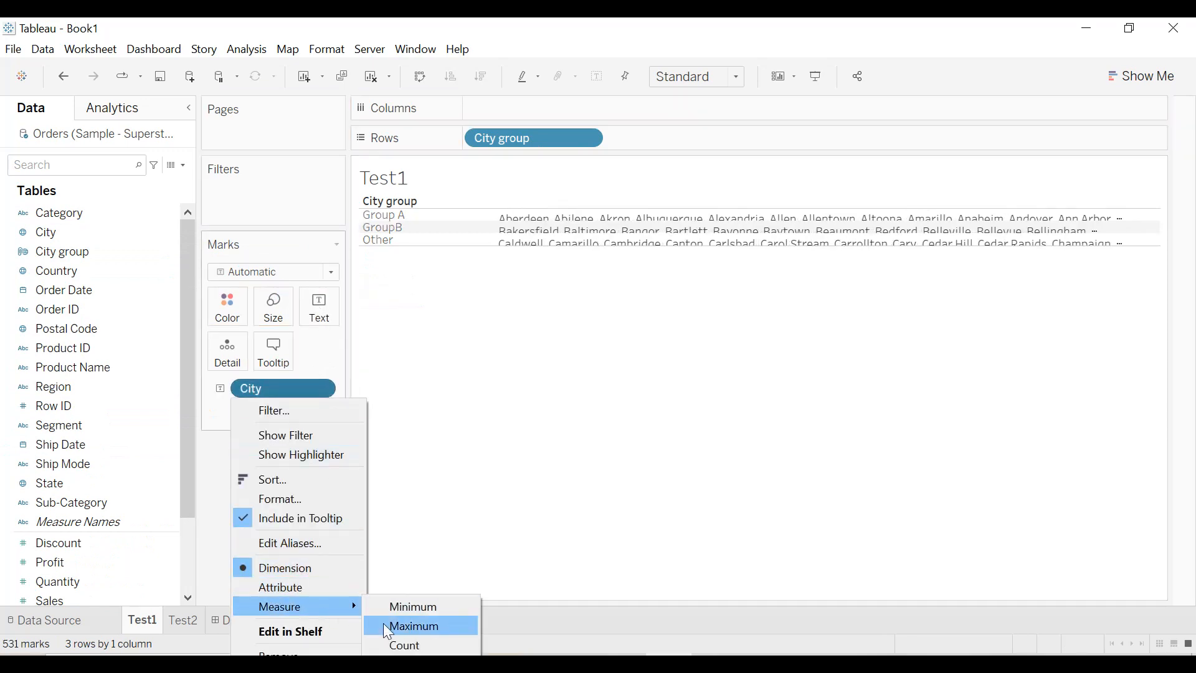
{"action": "left_click", "coordinate": [411, 664]}
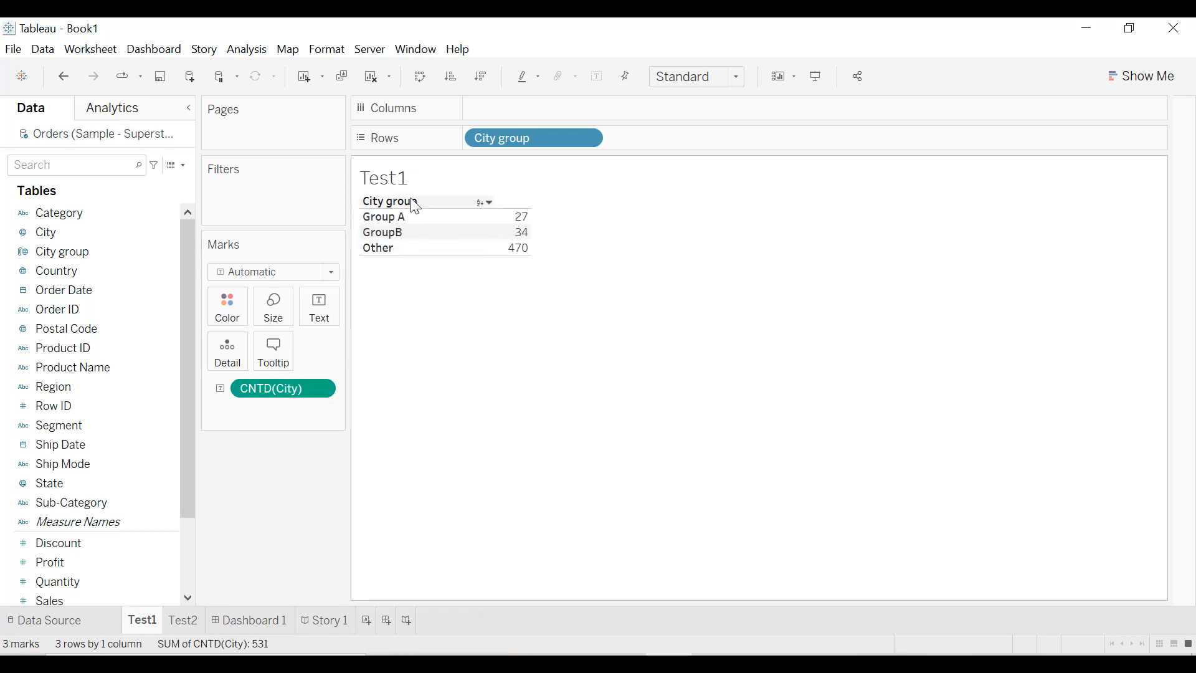
{"action": "mouse_move", "coordinate": [520, 228]}
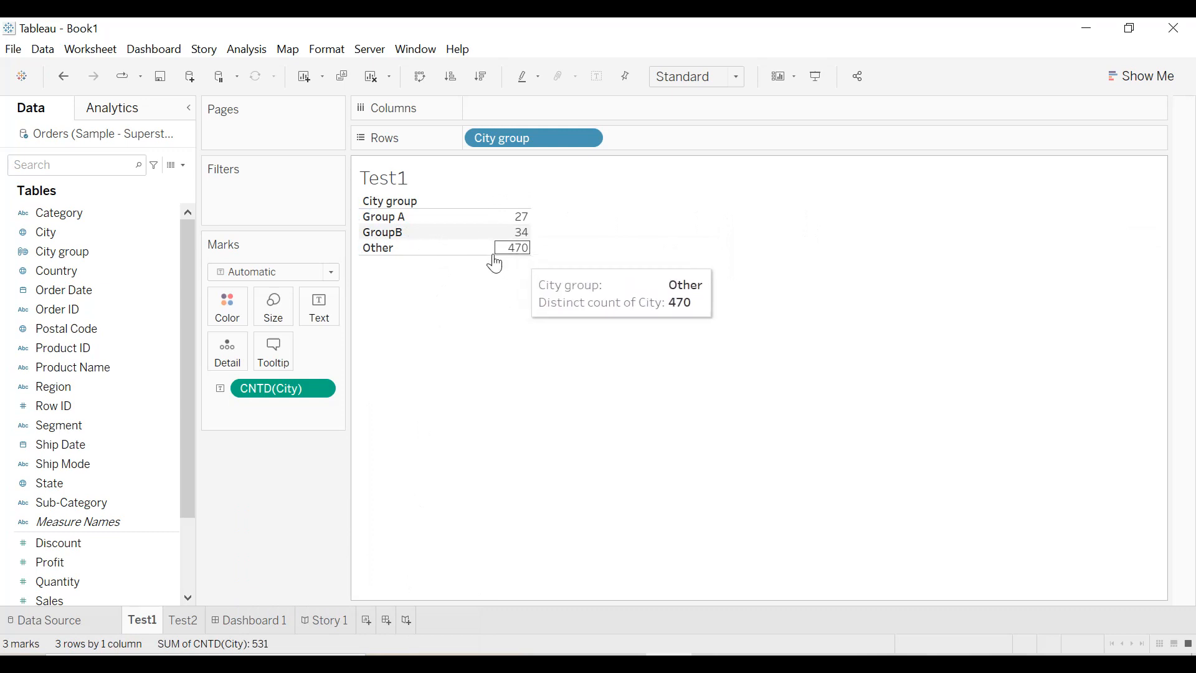
- Clear the Test1 view by removing City group from Rows and the distinct count of City from Marks
{"action": "left_click", "coordinate": [588, 137]}
{"action": "left_click", "coordinate": [520, 381]}
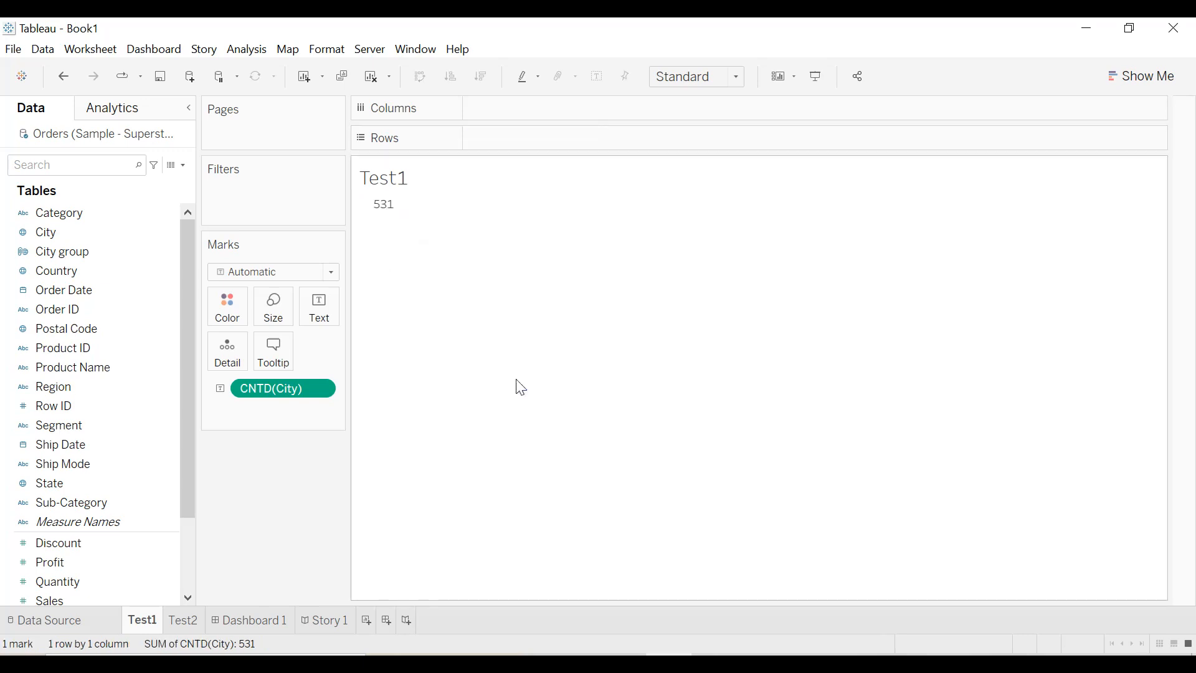
{"action": "left_click_drag", "start_coordinate": [268, 394], "coordinate": [88, 453]}
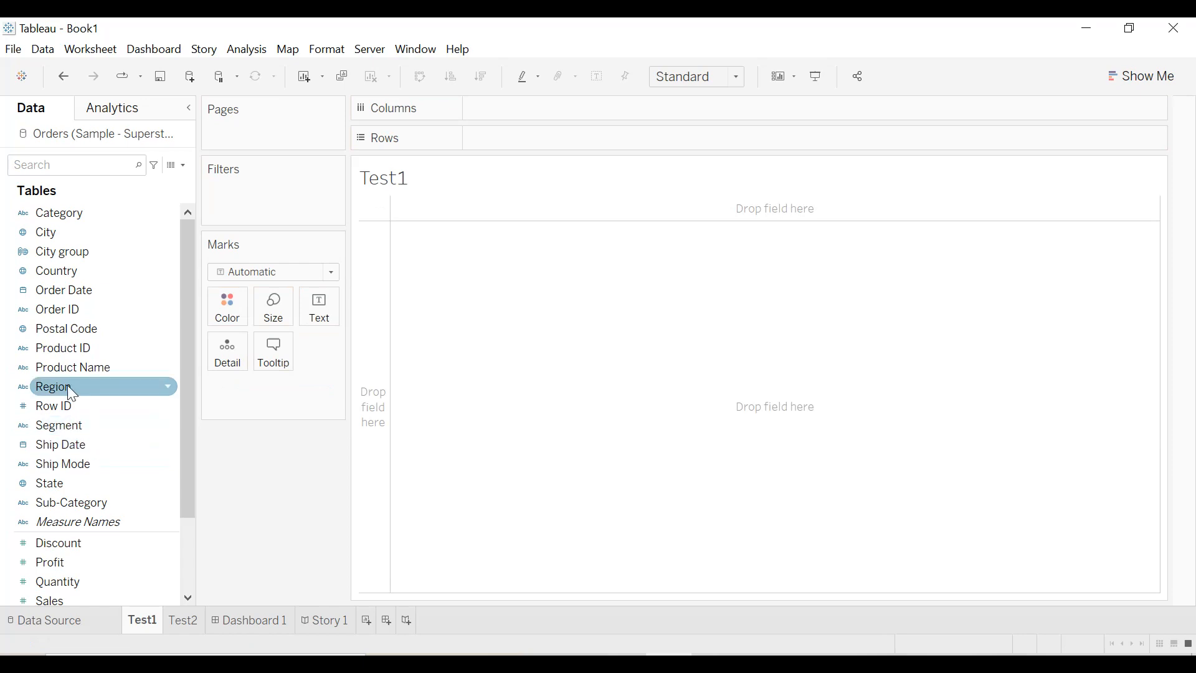
- Create a set from the City field containing the top 10 cities by sum of Sales
{"action": "right_click", "coordinate": [173, 236]}
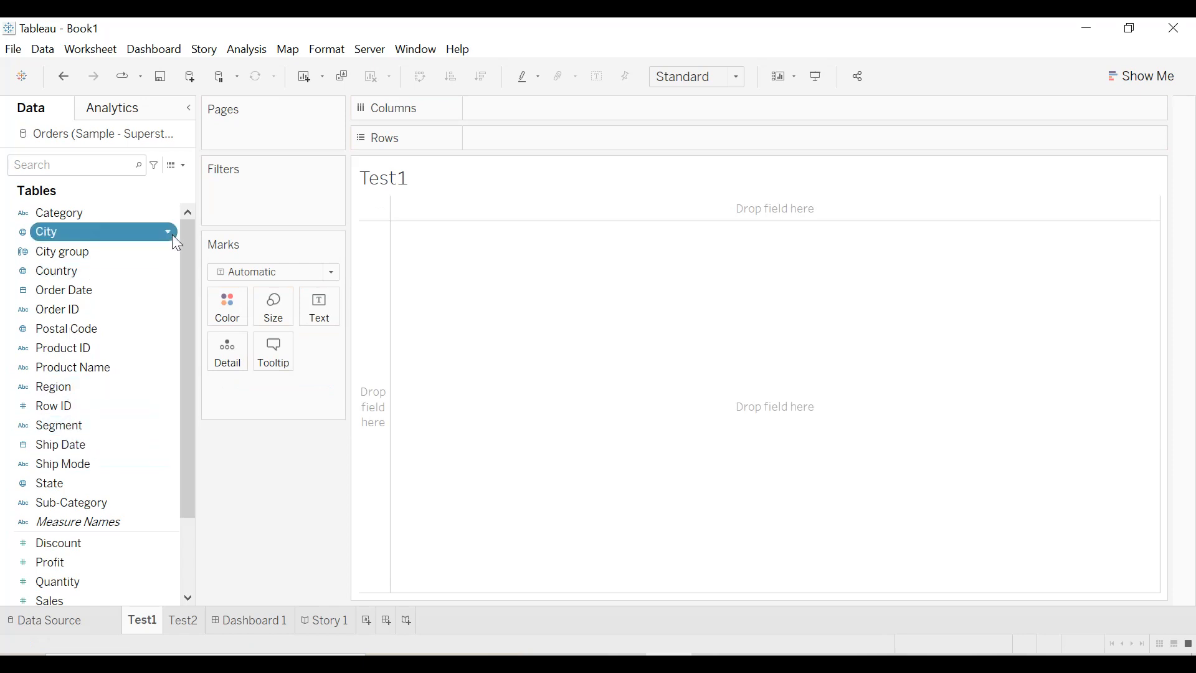
{"action": "mouse_move", "coordinate": [256, 351]}
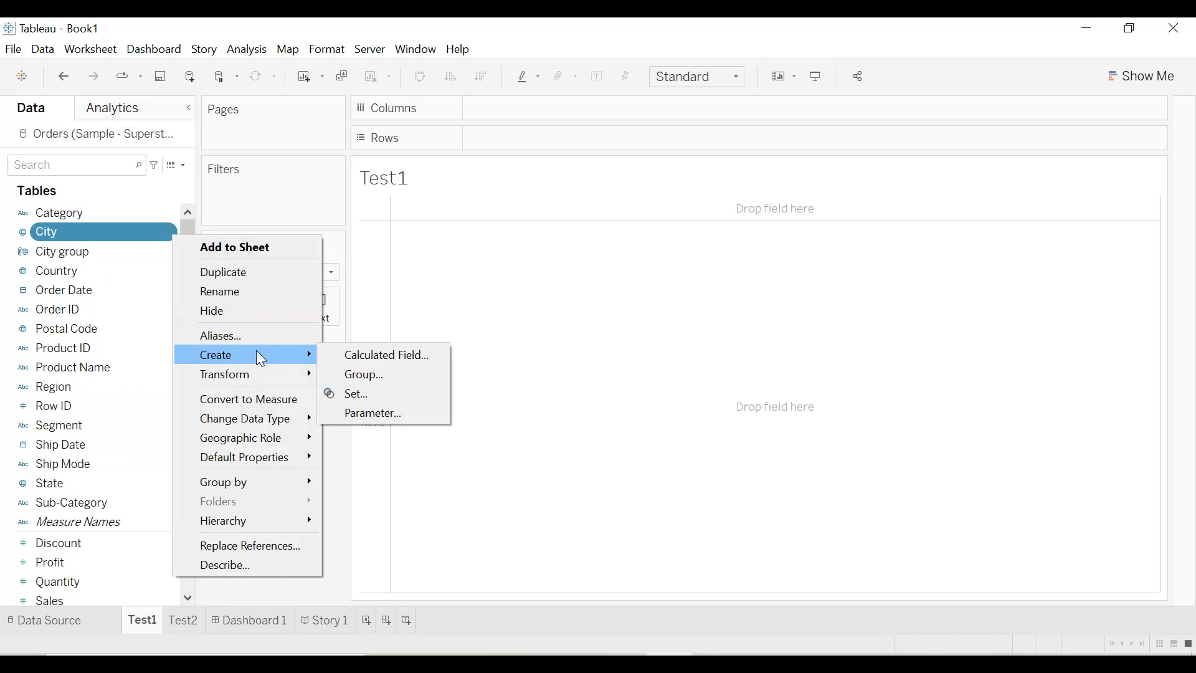
{"action": "left_click", "coordinate": [346, 389]}
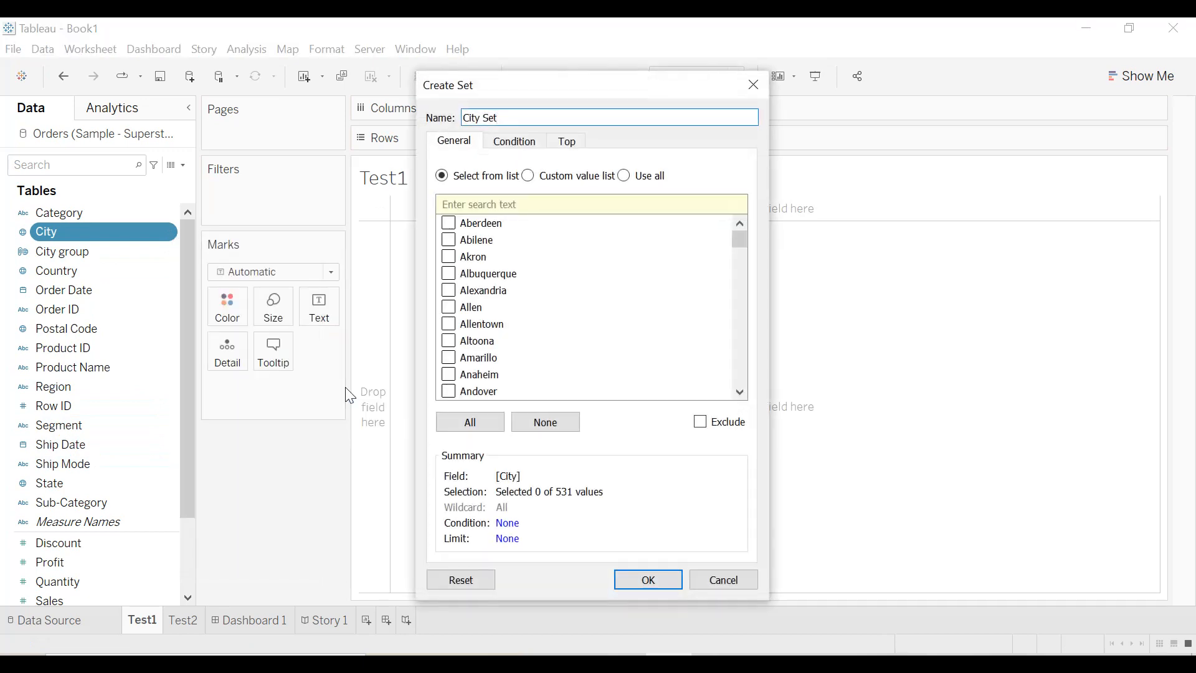
{"action": "left_click", "coordinate": [568, 142]}
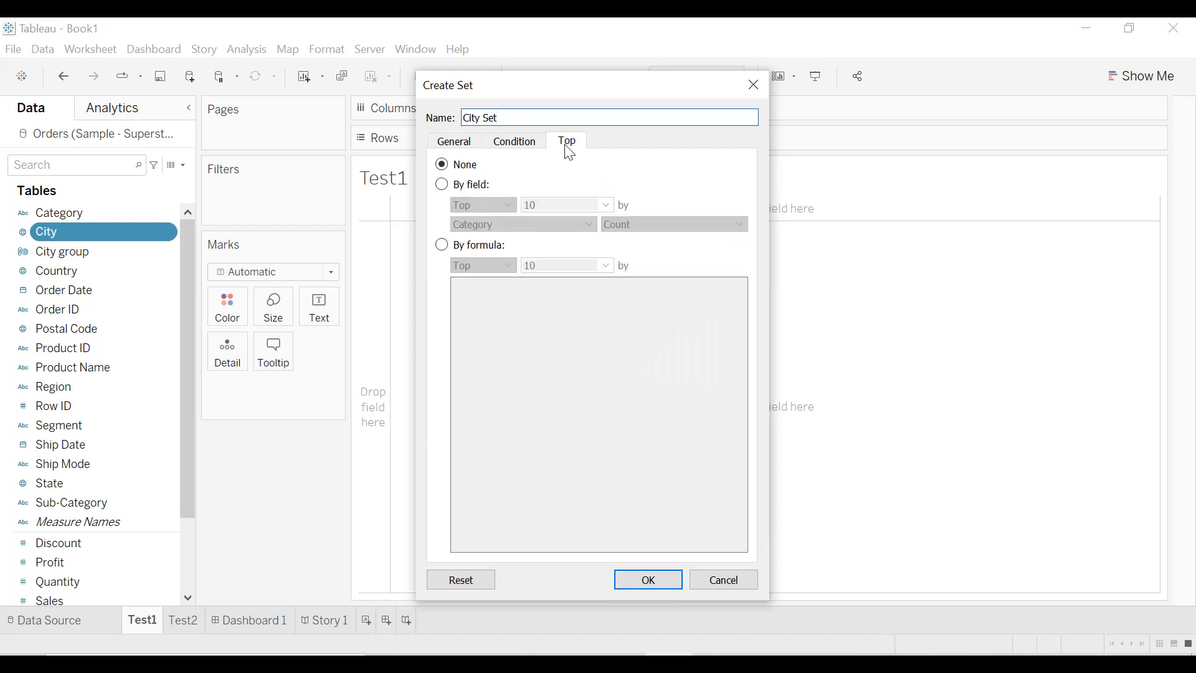
{"action": "left_click", "coordinate": [442, 185]}
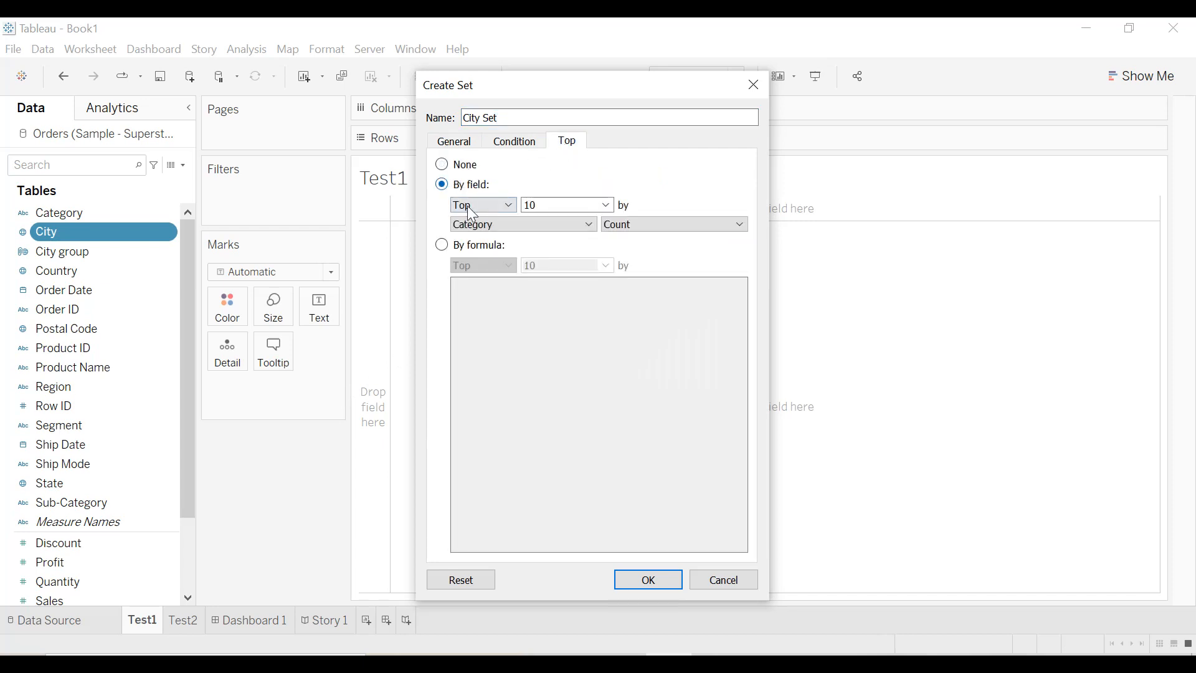
{"action": "left_click", "coordinate": [581, 226]}
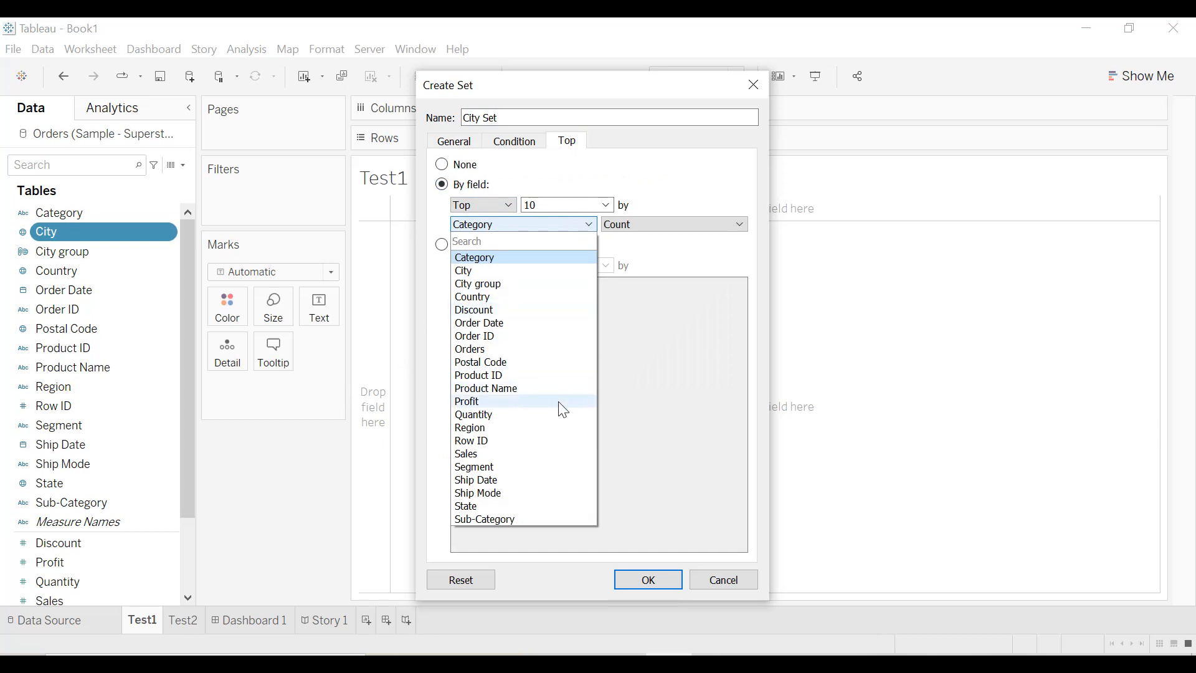
{"action": "left_click", "coordinate": [519, 454]}
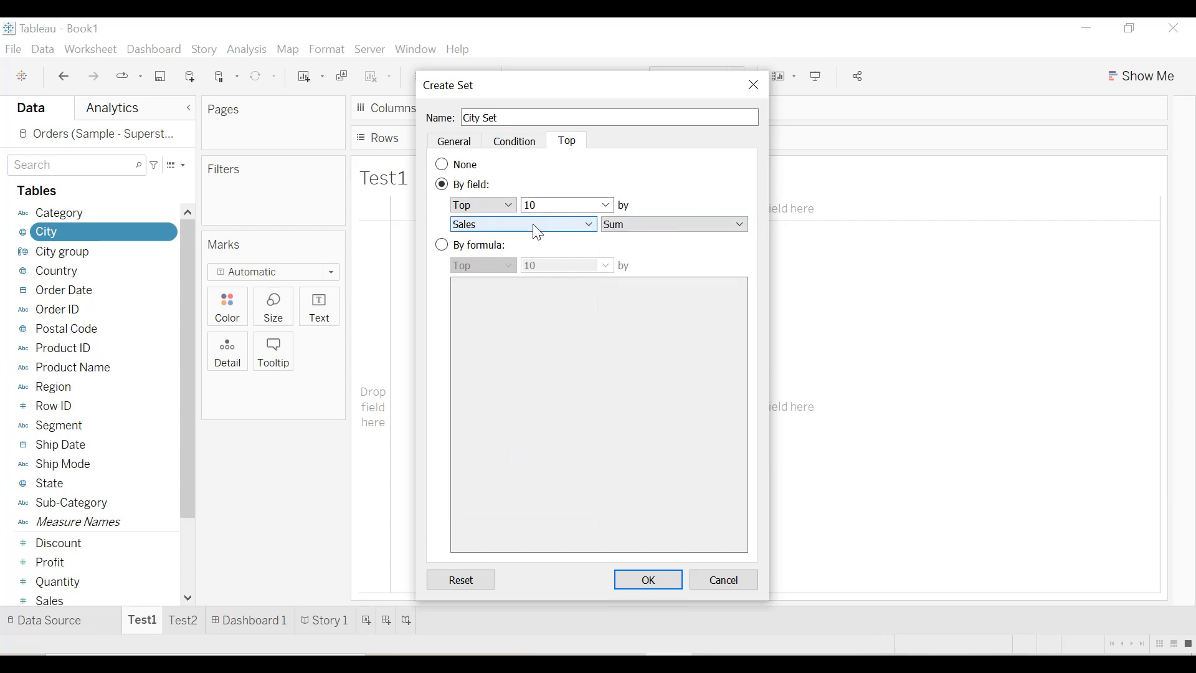
{"action": "left_click", "coordinate": [648, 581]}
- List City on Rows with summed Sales as text, and sort the cities in descending order of sales
{"action": "left_click_drag", "start_coordinate": [91, 235], "coordinate": [552, 147]}
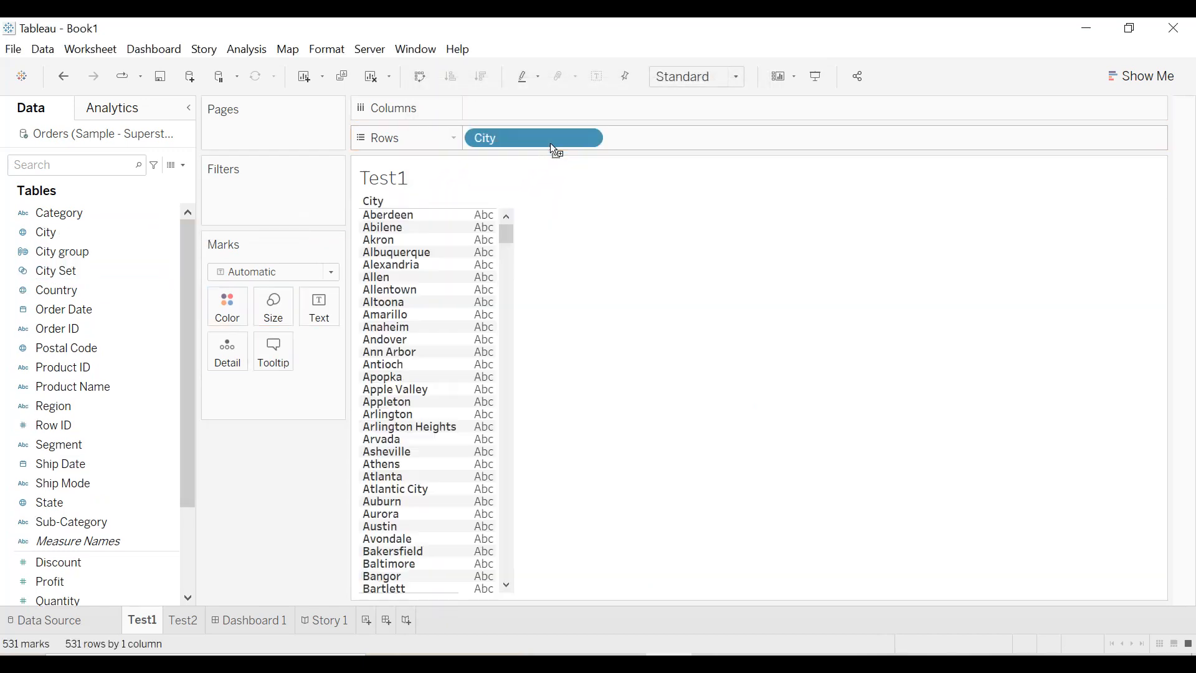
{"action": "scroll", "coordinate": [141, 331], "scroll_direction": "down", "scroll_amount": 3}
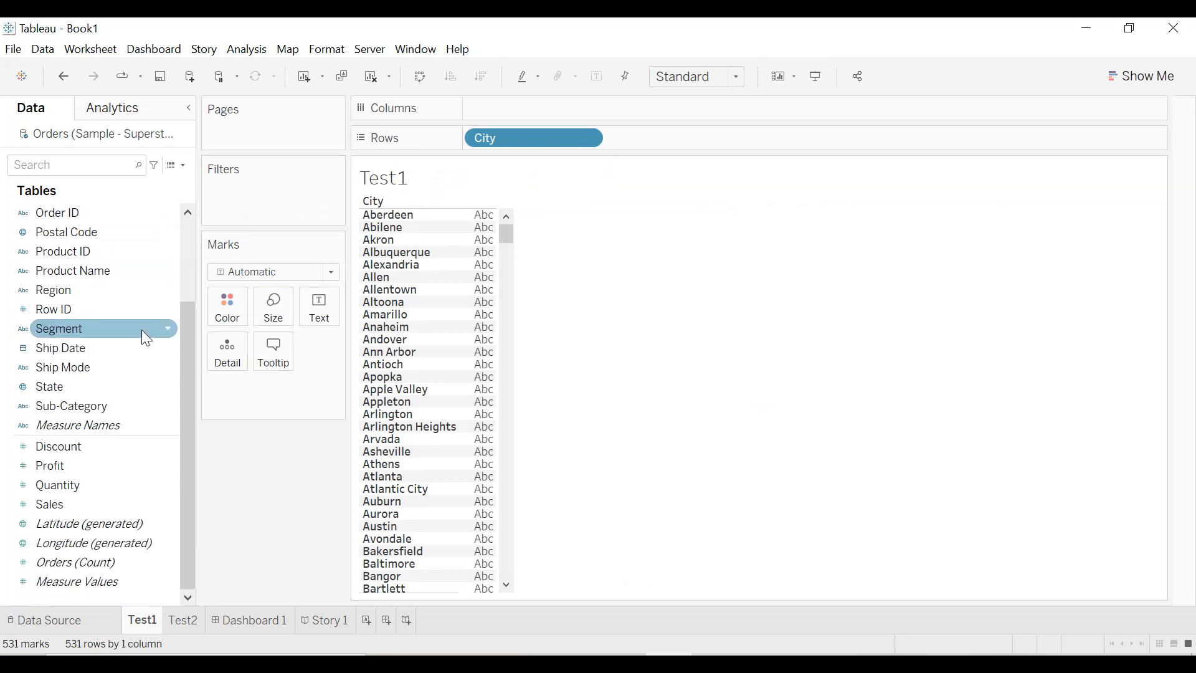
{"action": "left_click_drag", "start_coordinate": [74, 505], "coordinate": [330, 319]}
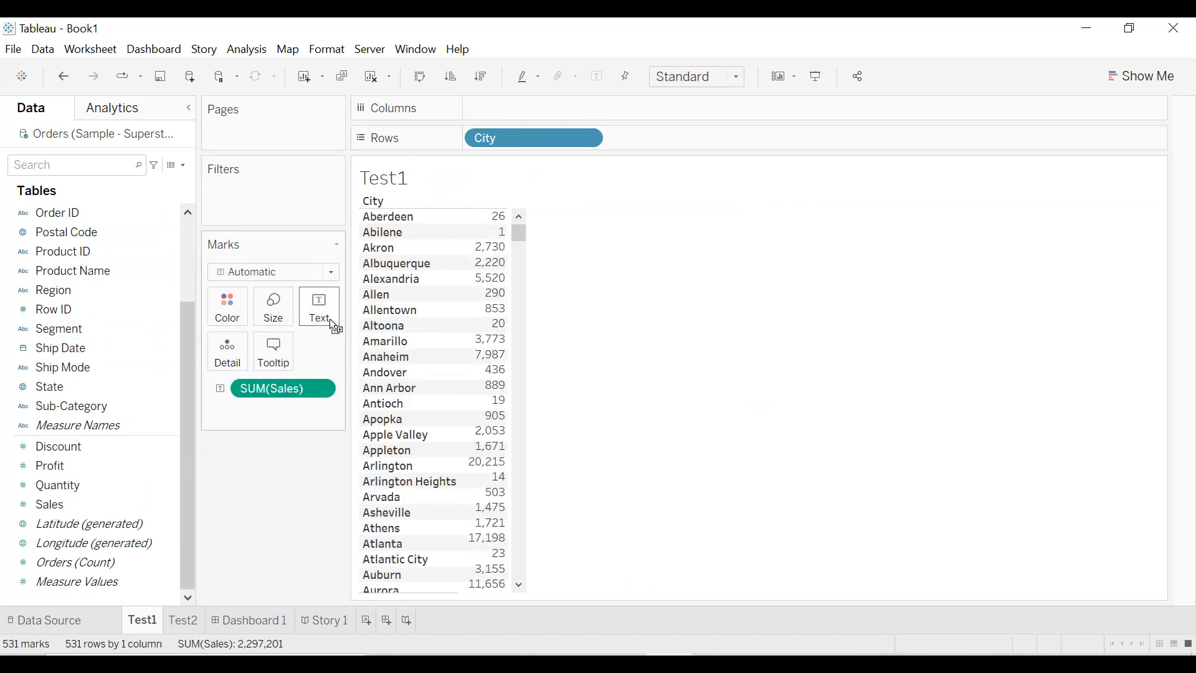
{"action": "left_click", "coordinate": [482, 80]}
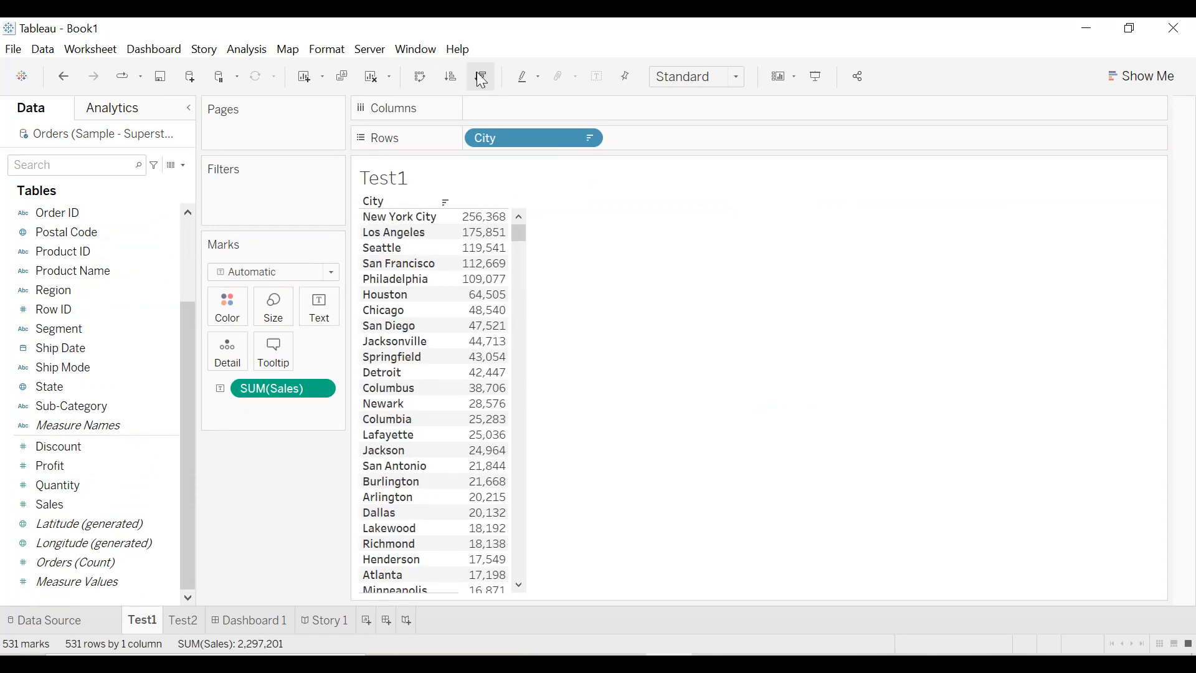
- Filter the view by City Set and add that filter to context
{"action": "scroll", "coordinate": [137, 302], "scroll_direction": "up", "scroll_amount": 2}
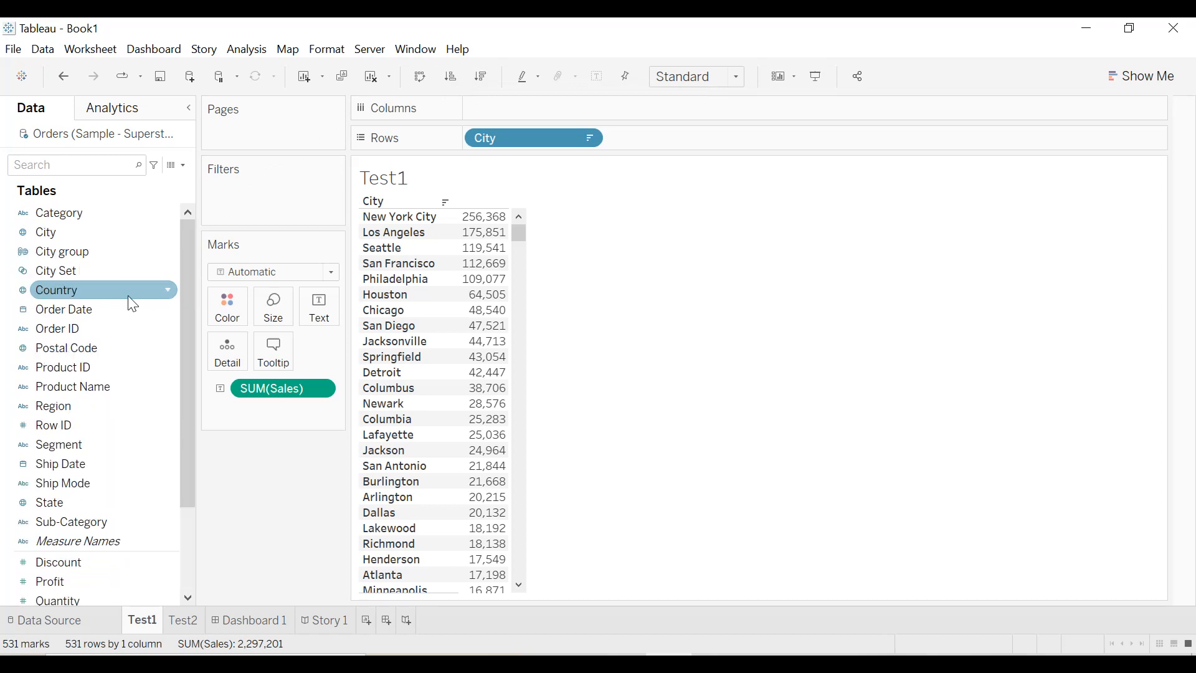
{"action": "left_click_drag", "start_coordinate": [84, 270], "coordinate": [252, 196]}
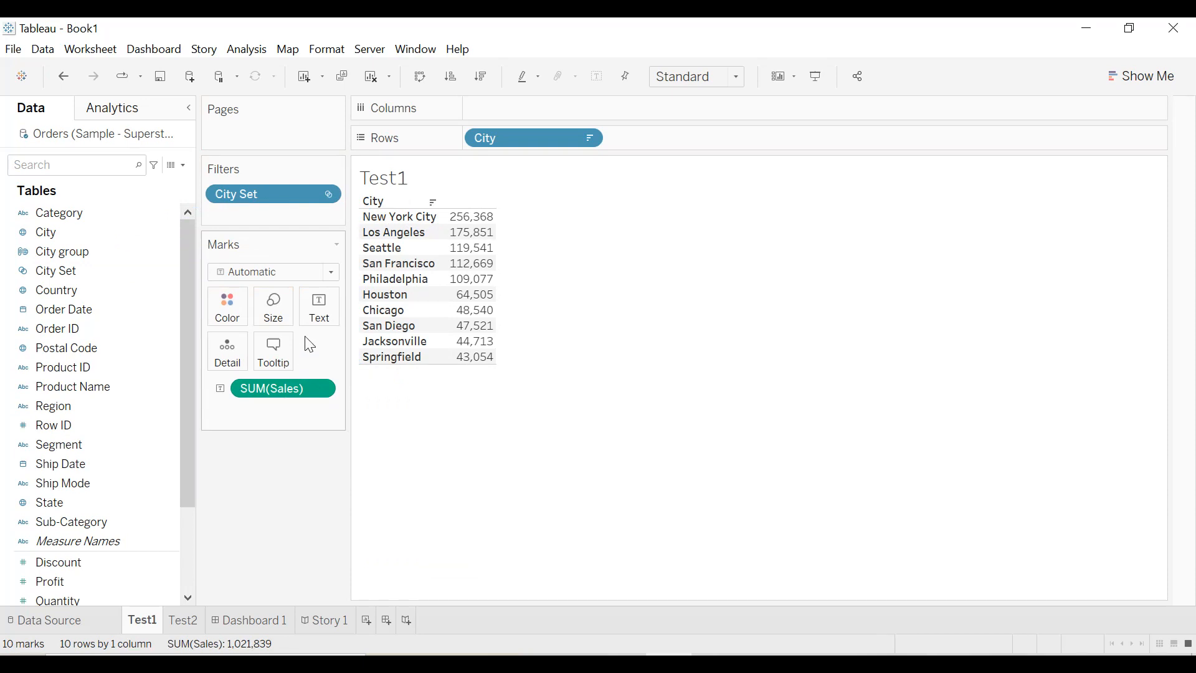
{"action": "left_click", "coordinate": [327, 196]}
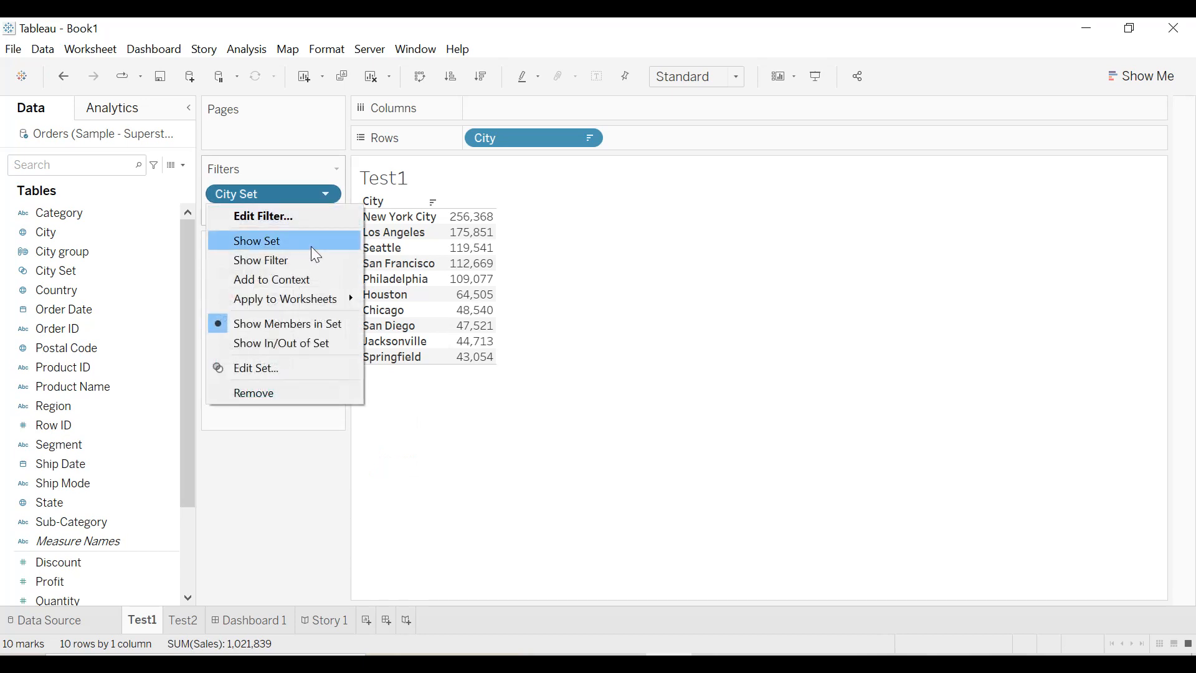
{"action": "left_click", "coordinate": [305, 279]}
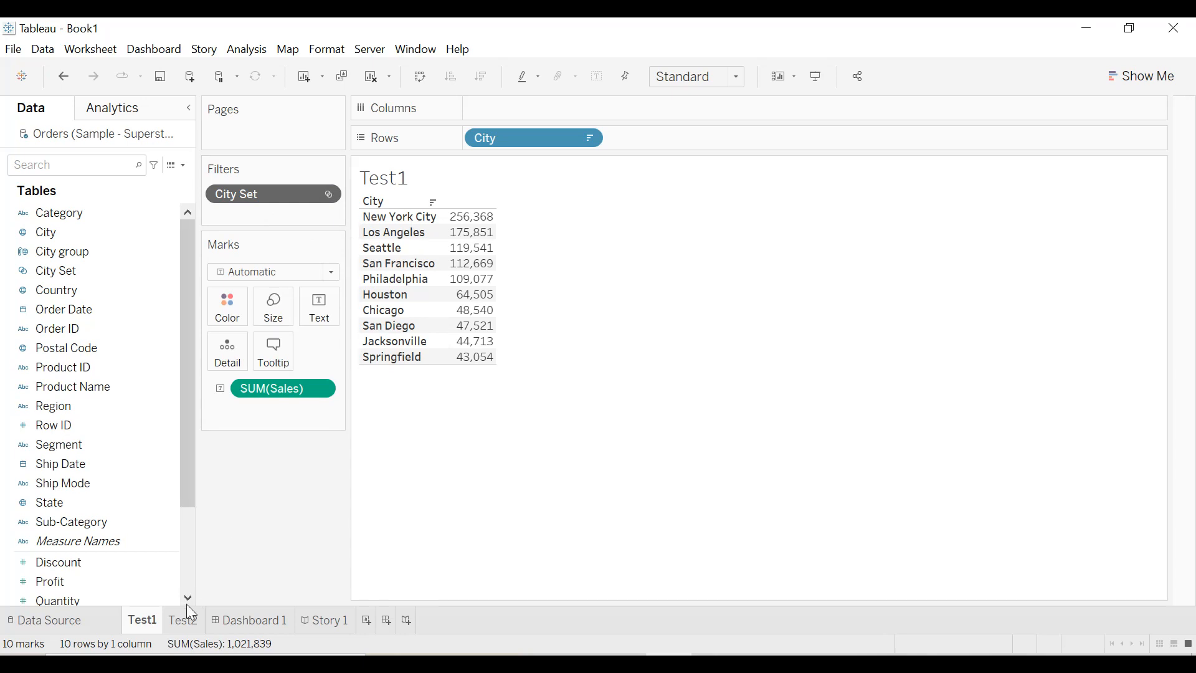
- On the Test2 sheet, place Ship Date on Columns and change it to Exact Date
{"action": "left_click", "coordinate": [180, 622]}
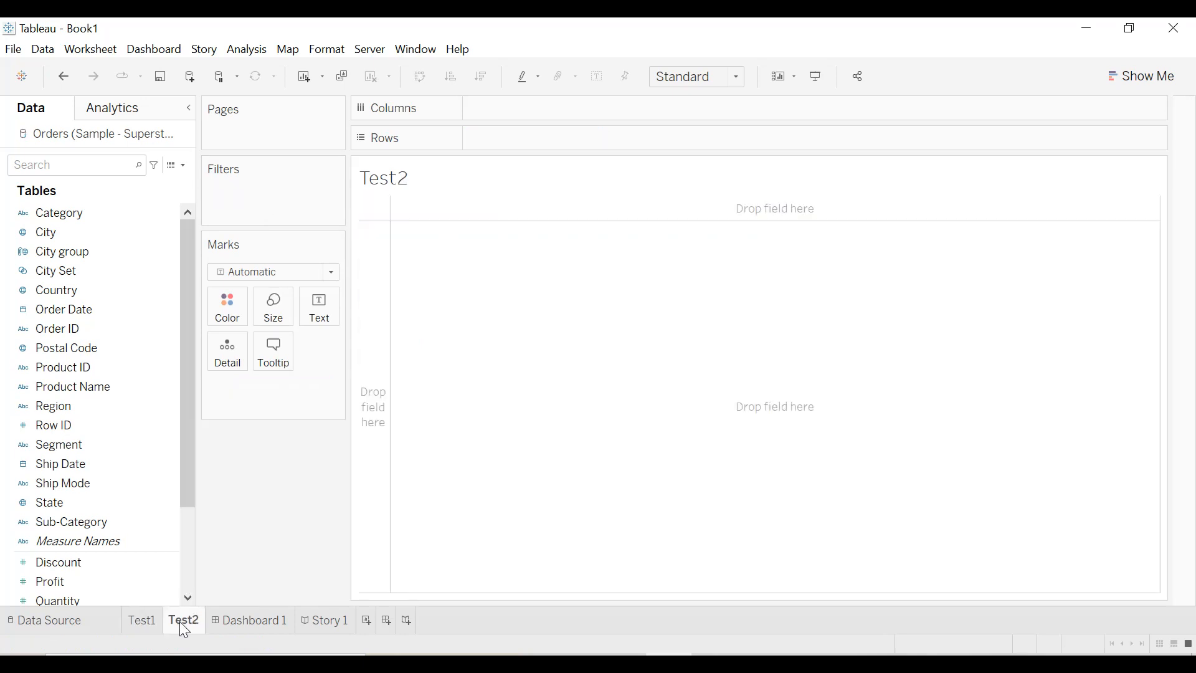
{"action": "left_click", "coordinate": [174, 522]}
{"action": "left_click", "coordinate": [114, 467]}
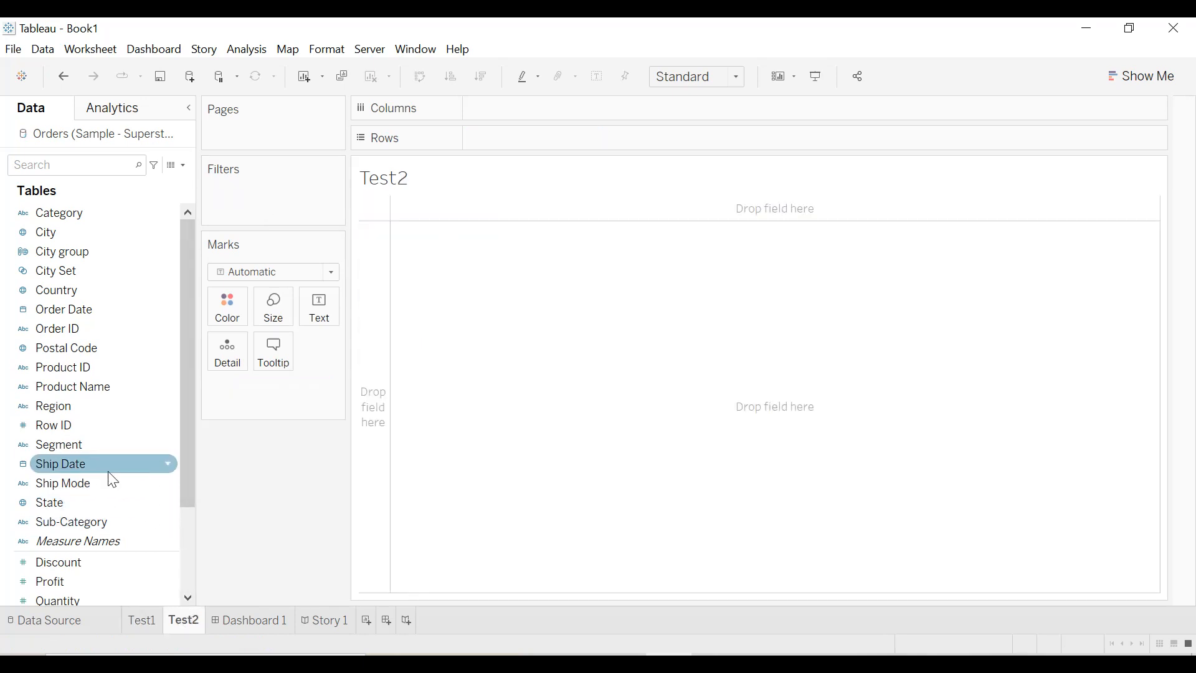
{"action": "left_click_drag", "start_coordinate": [83, 467], "coordinate": [533, 114]}
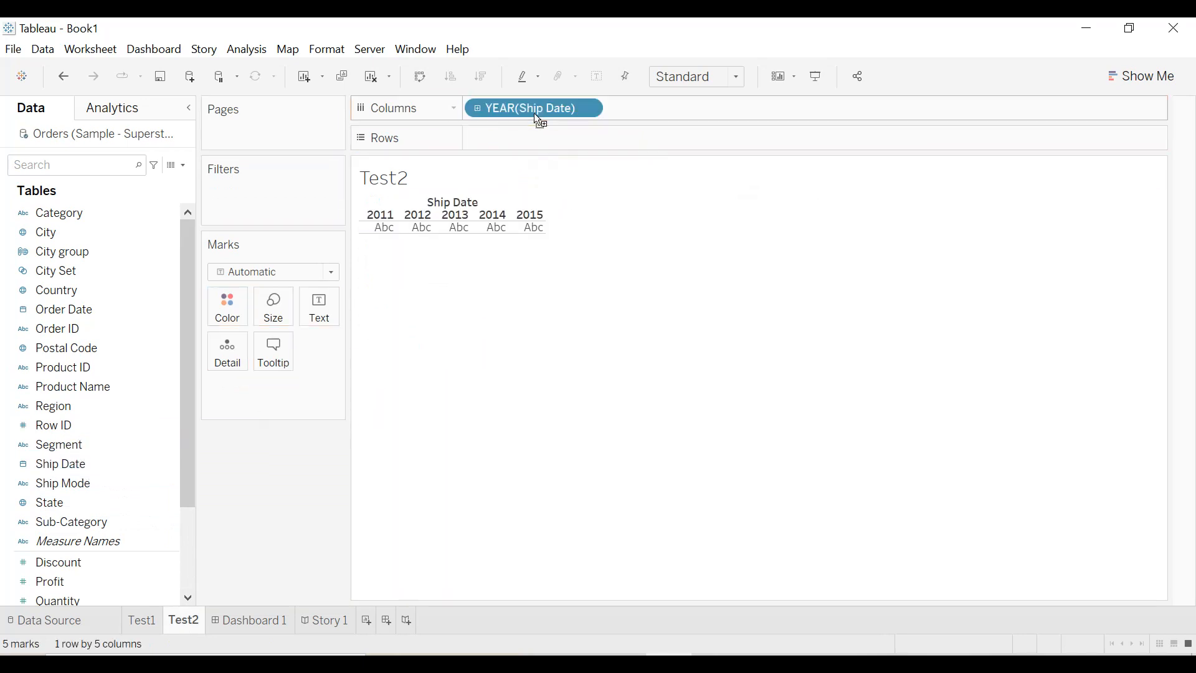
{"action": "left_click", "coordinate": [589, 110]}
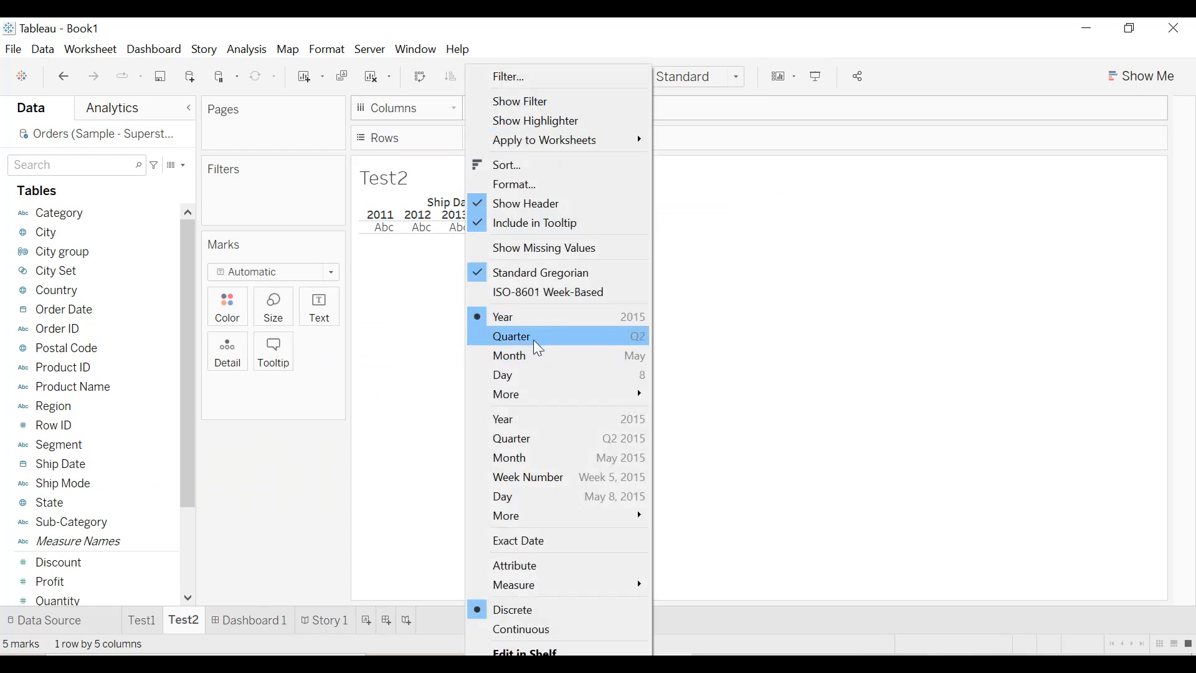
{"action": "mouse_move", "coordinate": [534, 401]}
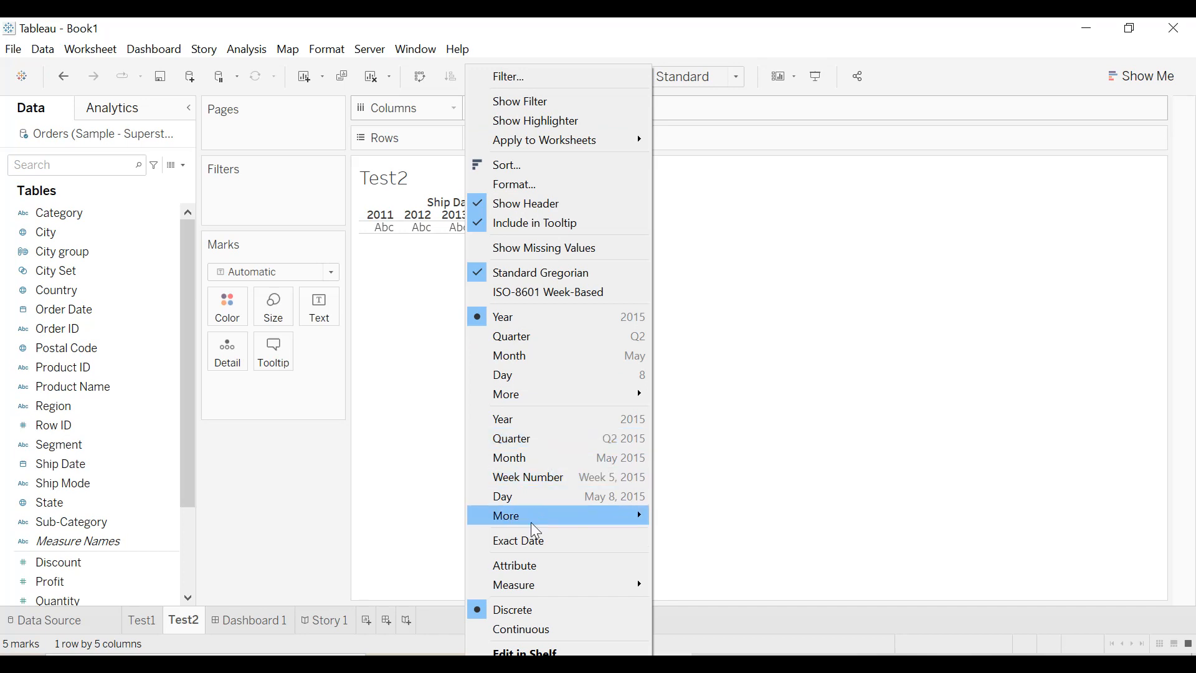
{"action": "left_click", "coordinate": [526, 541]}
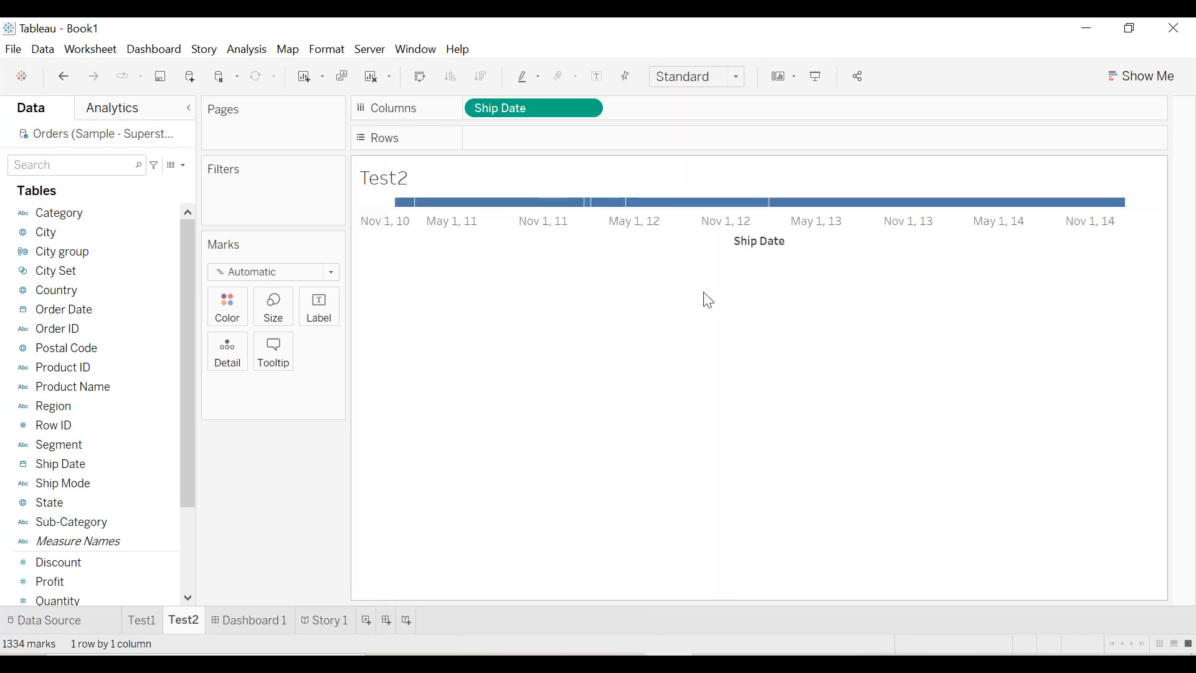
- Place Quantity on Rows to plot its sum against Ship Date
{"action": "left_click", "coordinate": [159, 316]}
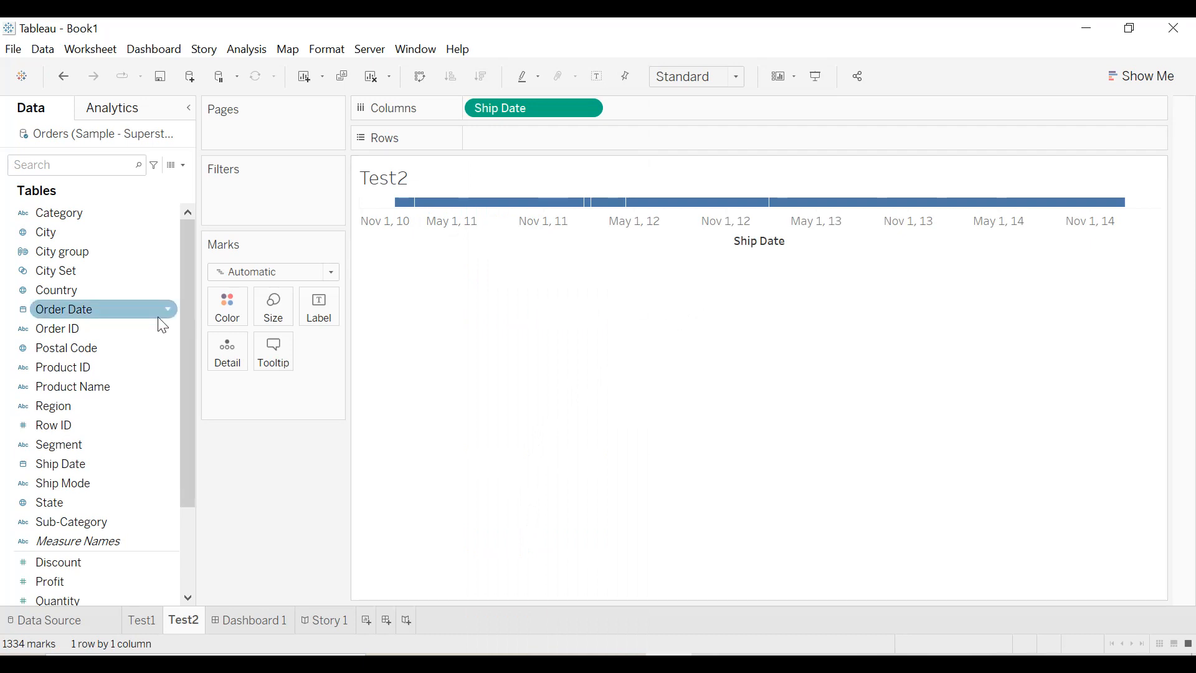
{"action": "scroll", "coordinate": [162, 325], "scroll_direction": "down", "scroll_amount": 3}
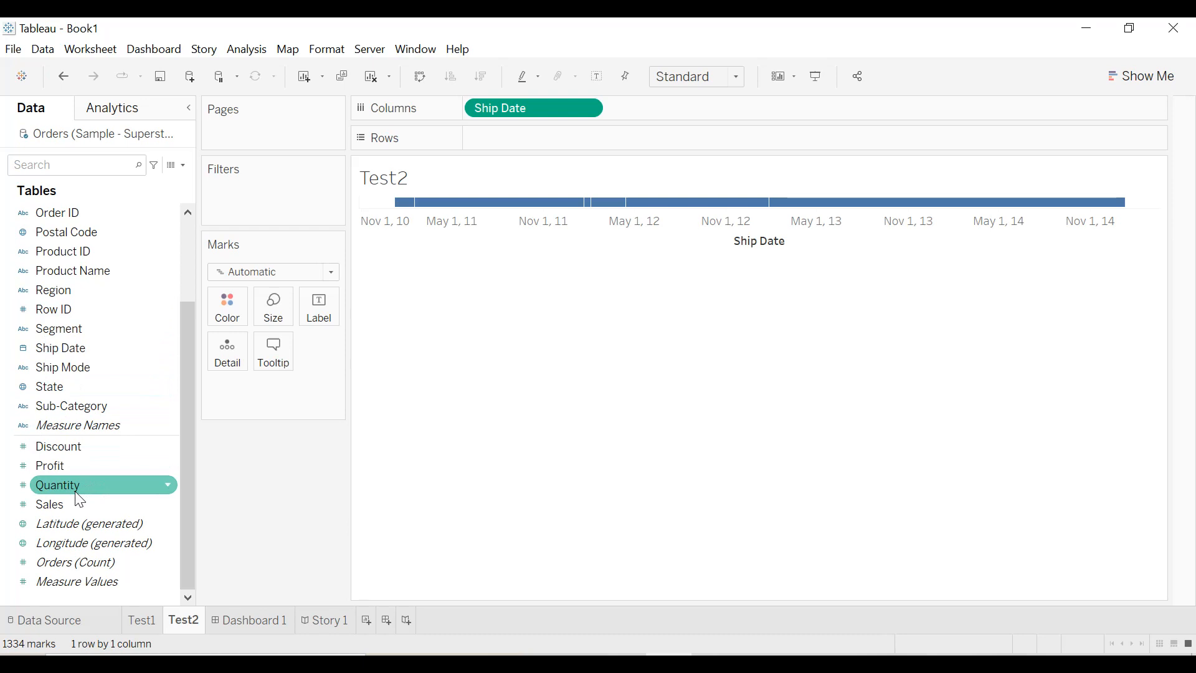
{"action": "left_click_drag", "start_coordinate": [78, 484], "coordinate": [552, 132]}
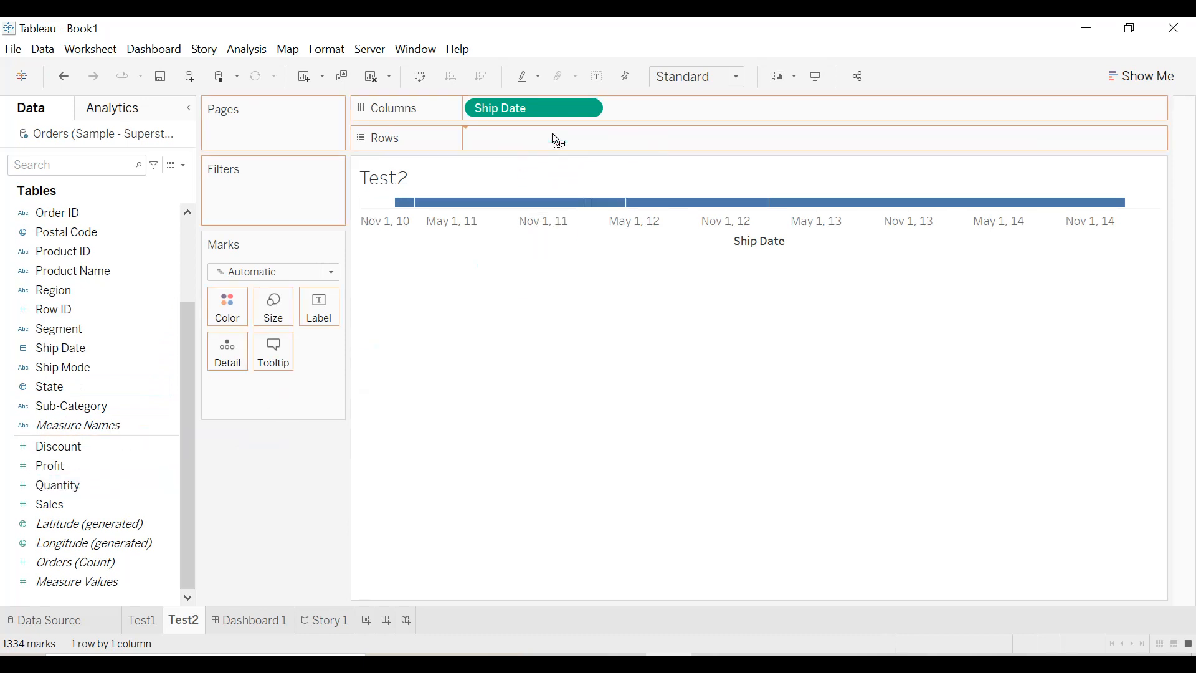
- Filter the chart by year of Ship Date, keeping only 2014
{"action": "scroll", "coordinate": [95, 279], "scroll_direction": "up", "scroll_amount": 3}
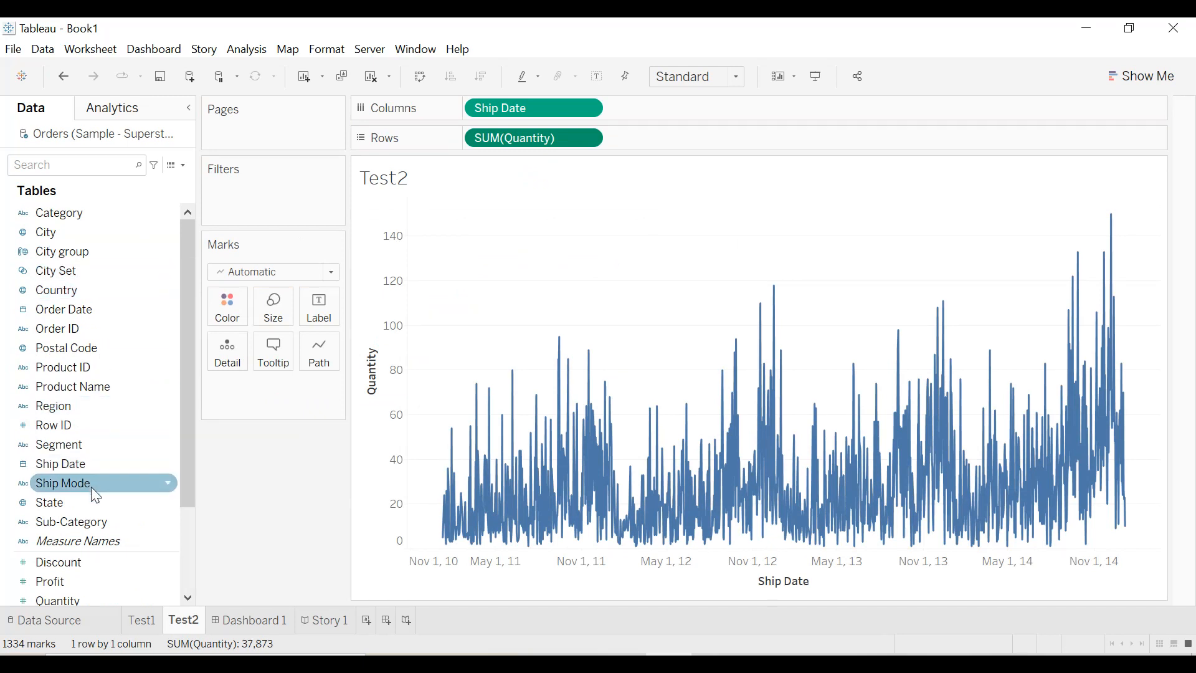
{"action": "left_click_drag", "start_coordinate": [91, 470], "coordinate": [282, 203]}
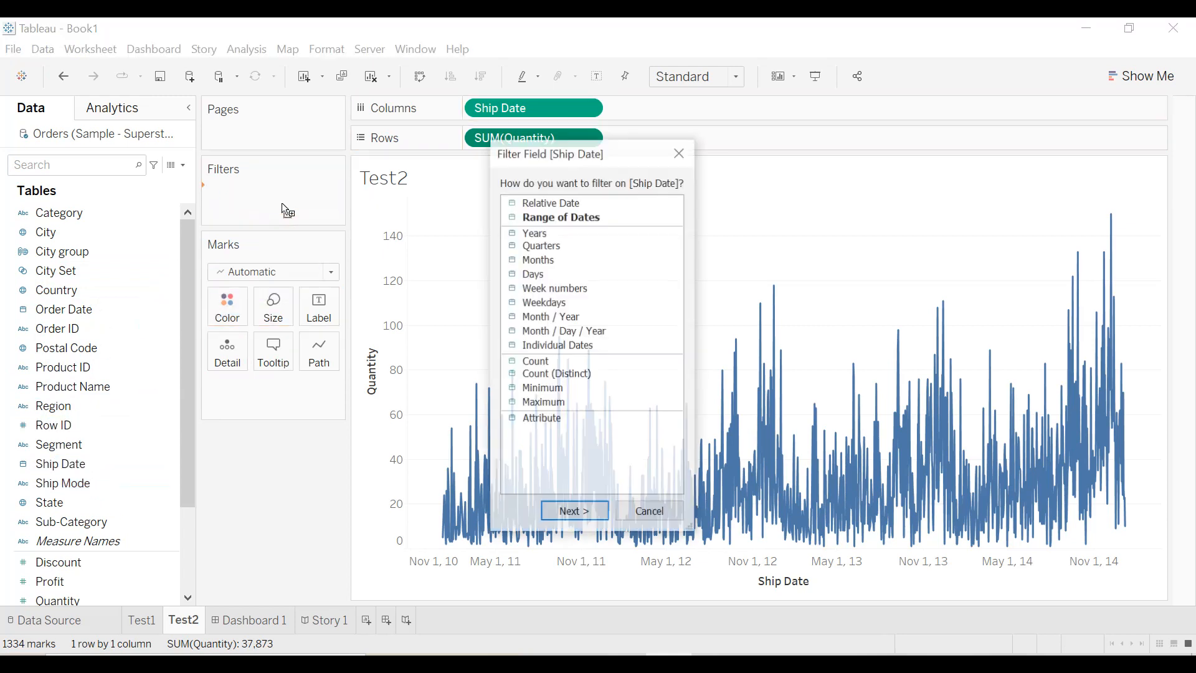
{"action": "left_click", "coordinate": [529, 232]}
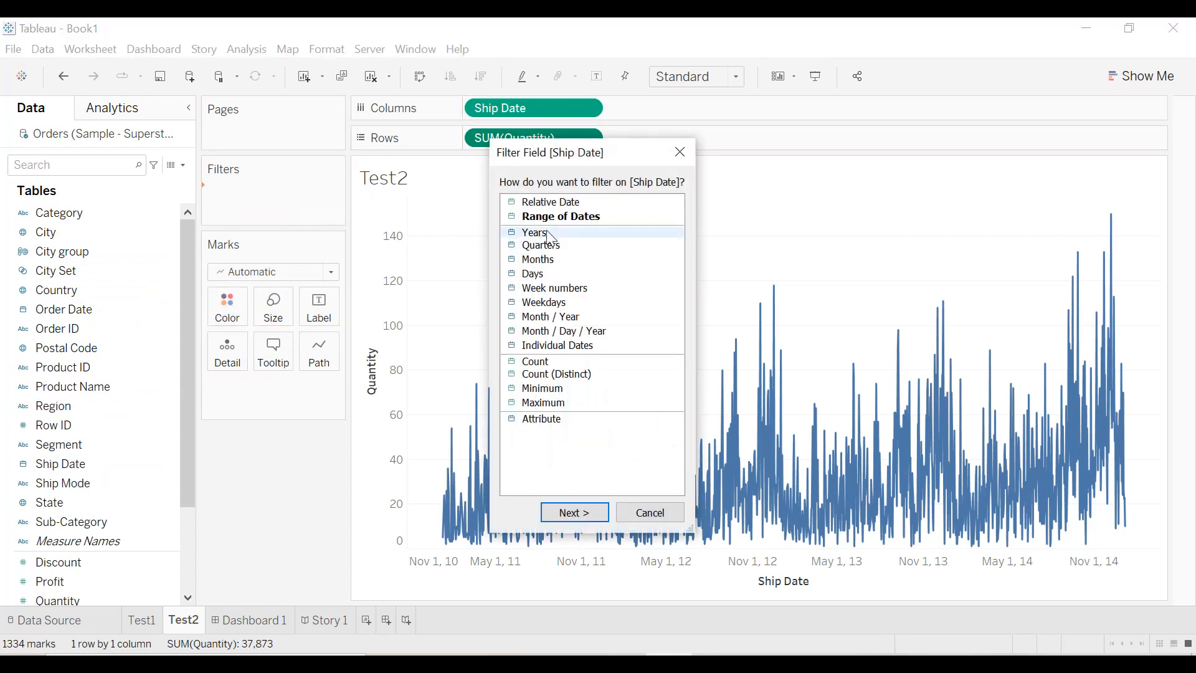
{"action": "left_click", "coordinate": [573, 522]}
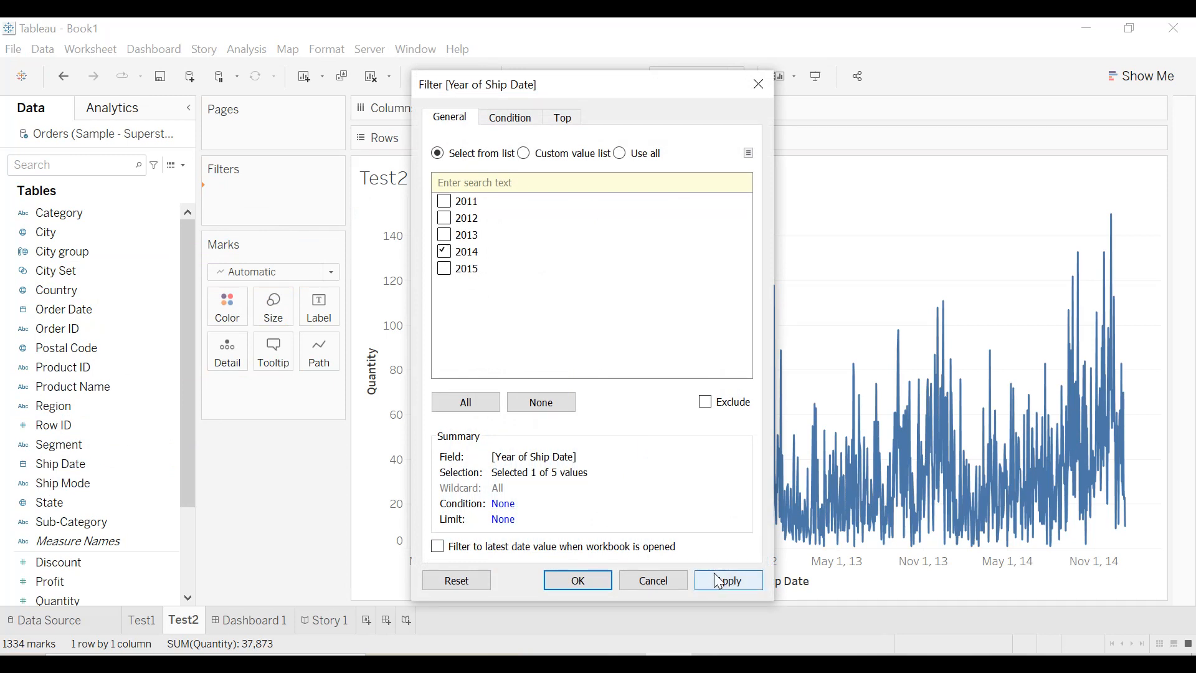
{"action": "left_click_drag", "start_coordinate": [612, 90], "coordinate": [717, 84]}
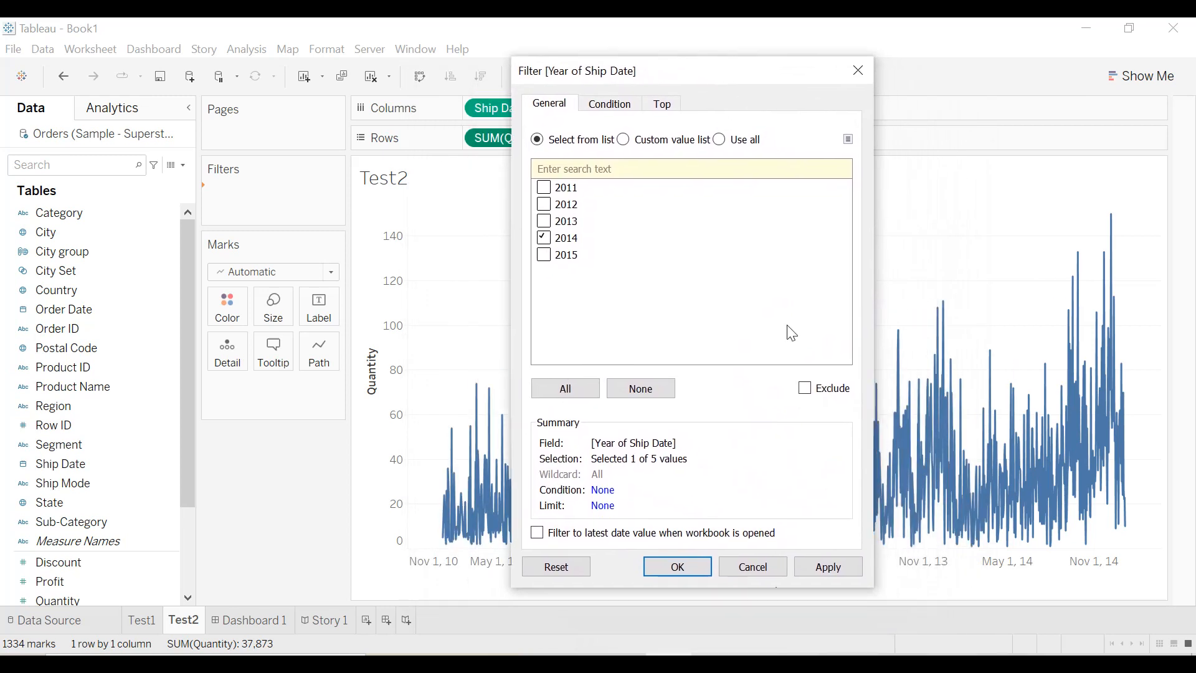
{"action": "left_click", "coordinate": [829, 566]}
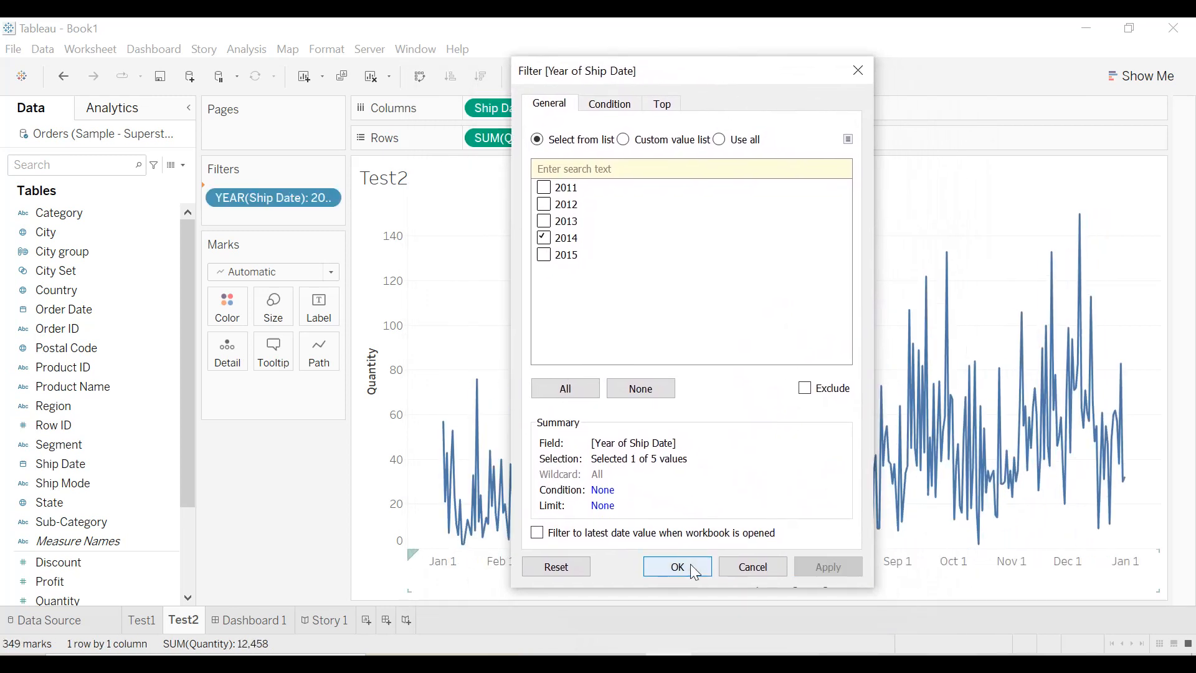
{"action": "left_click", "coordinate": [695, 571]}
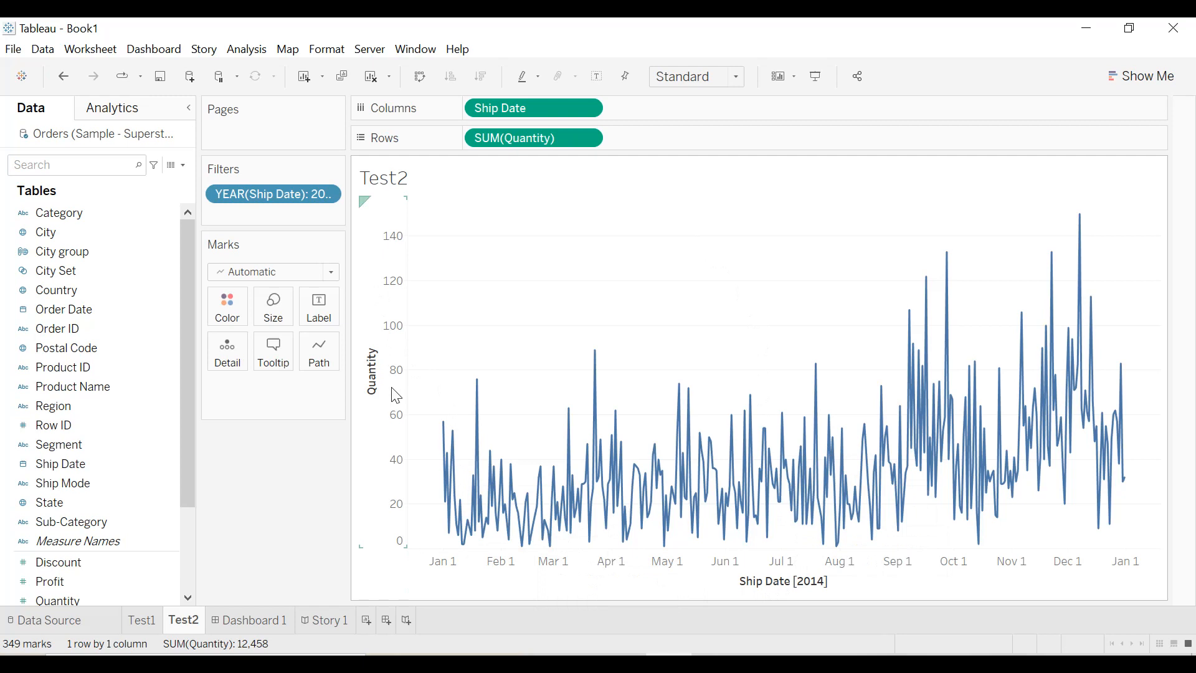
- Remove the title from the Ship Date axis
{"action": "right_click", "coordinate": [763, 595]}
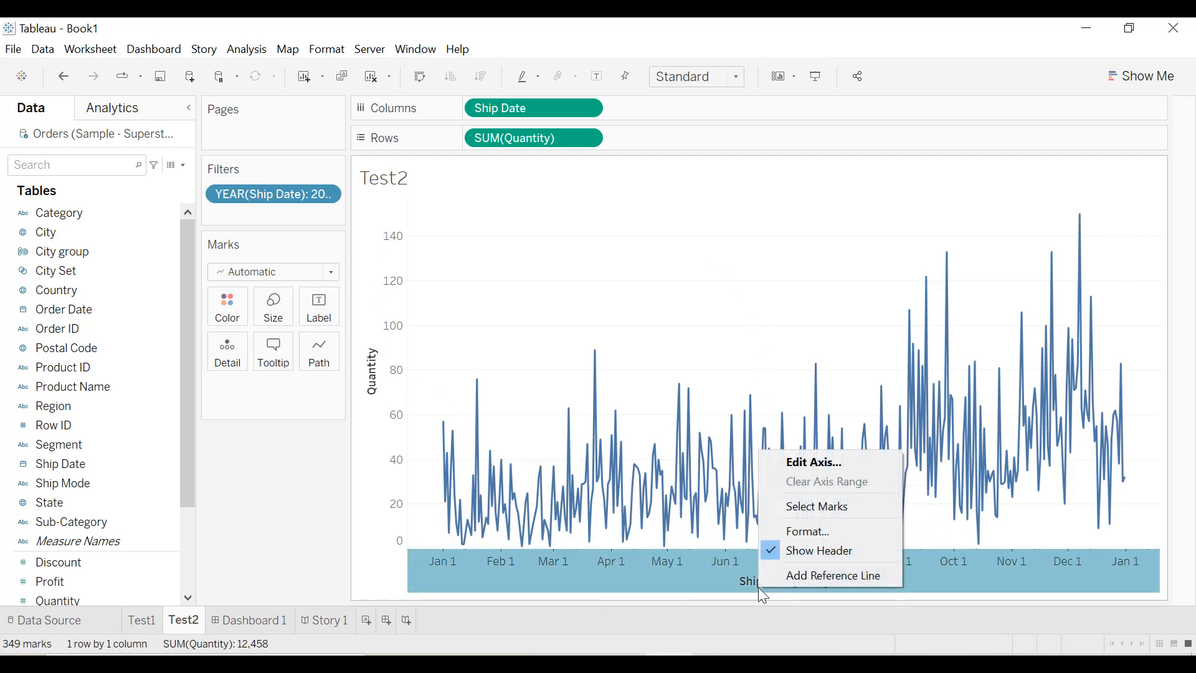
{"action": "left_click", "coordinate": [810, 474]}
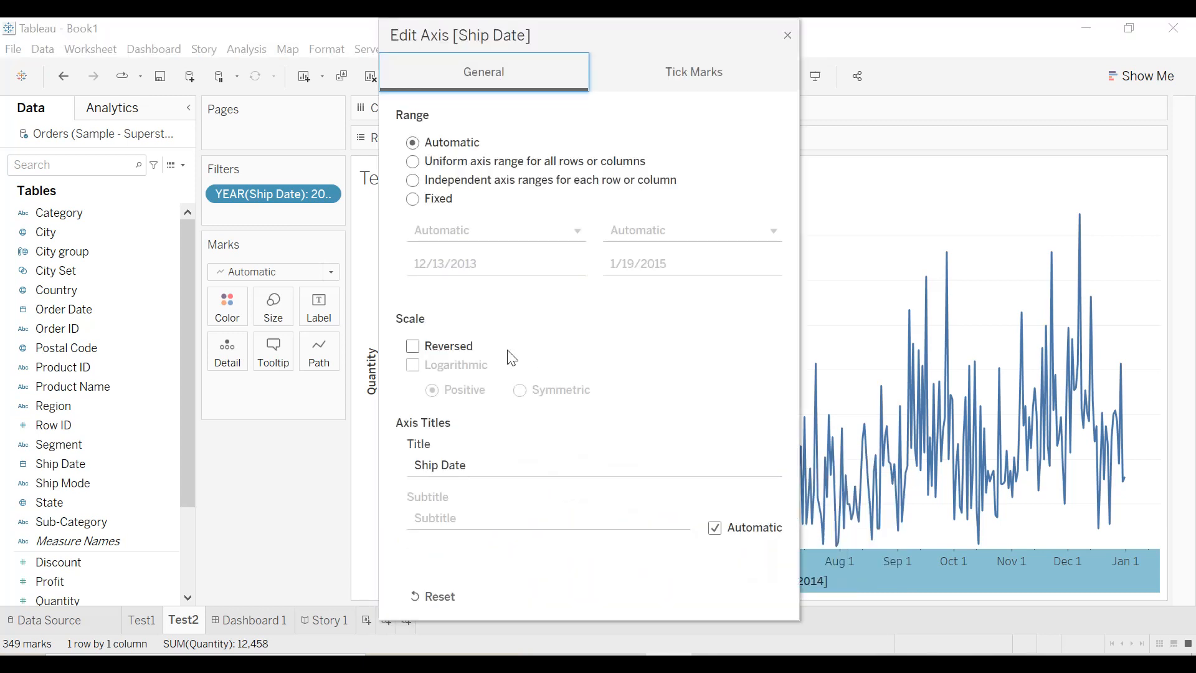
{"action": "left_click", "coordinate": [474, 466]}
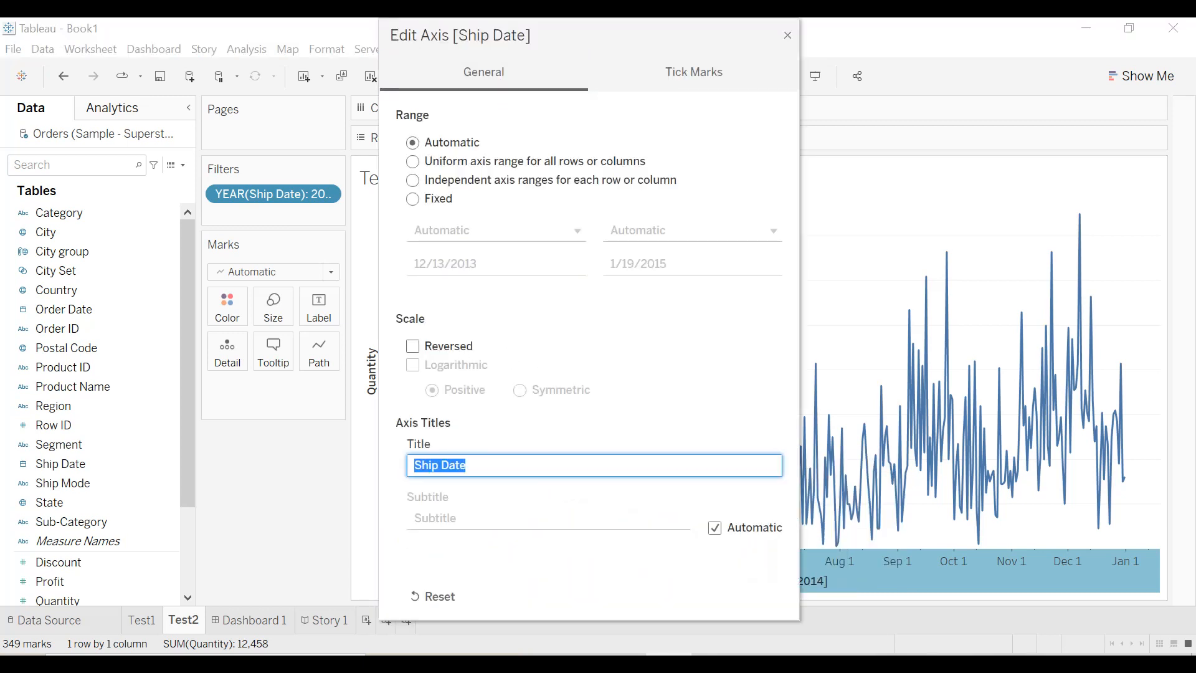
{"action": "key", "text": "BackSpace"}
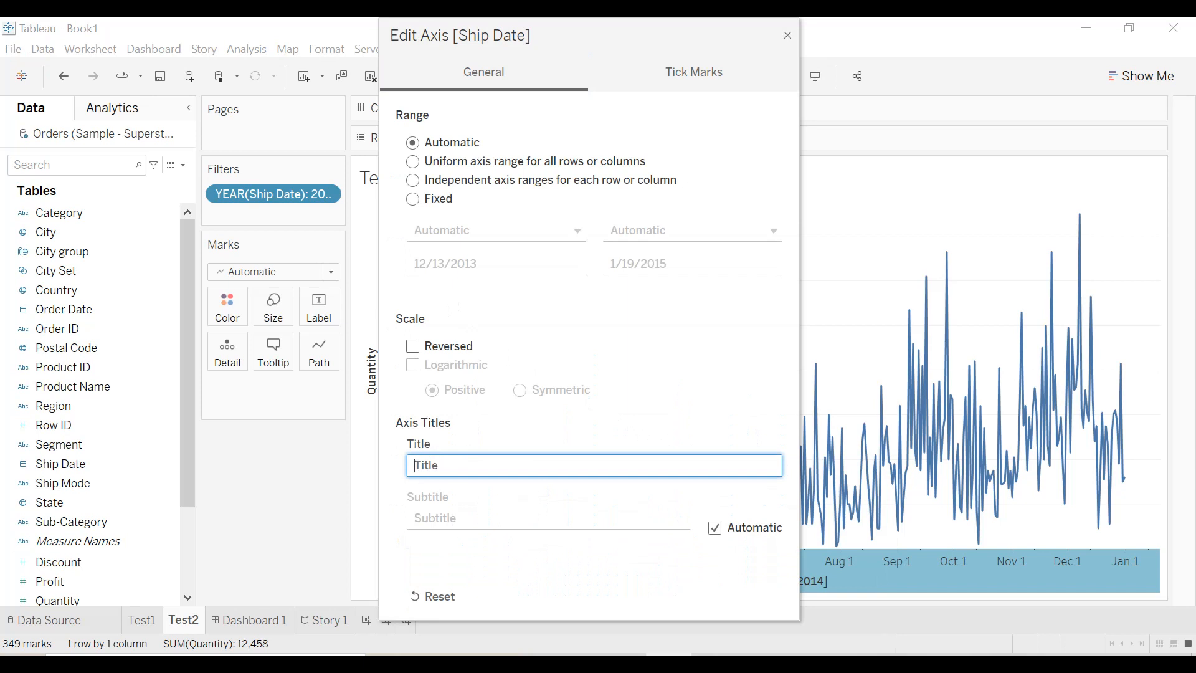
{"action": "left_click", "coordinate": [788, 35]}
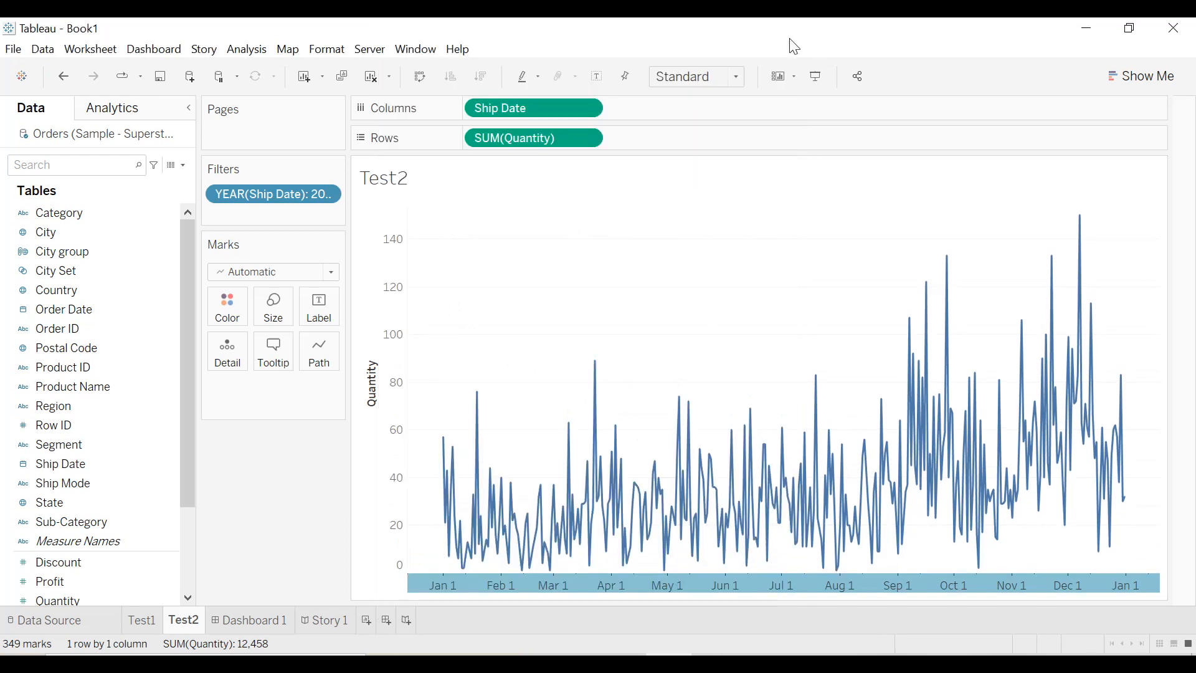
- Remove the title from the Quantity axis
{"action": "left_click", "coordinate": [371, 386]}
{"action": "right_click", "coordinate": [368, 380]}
{"action": "left_click", "coordinate": [413, 399]}
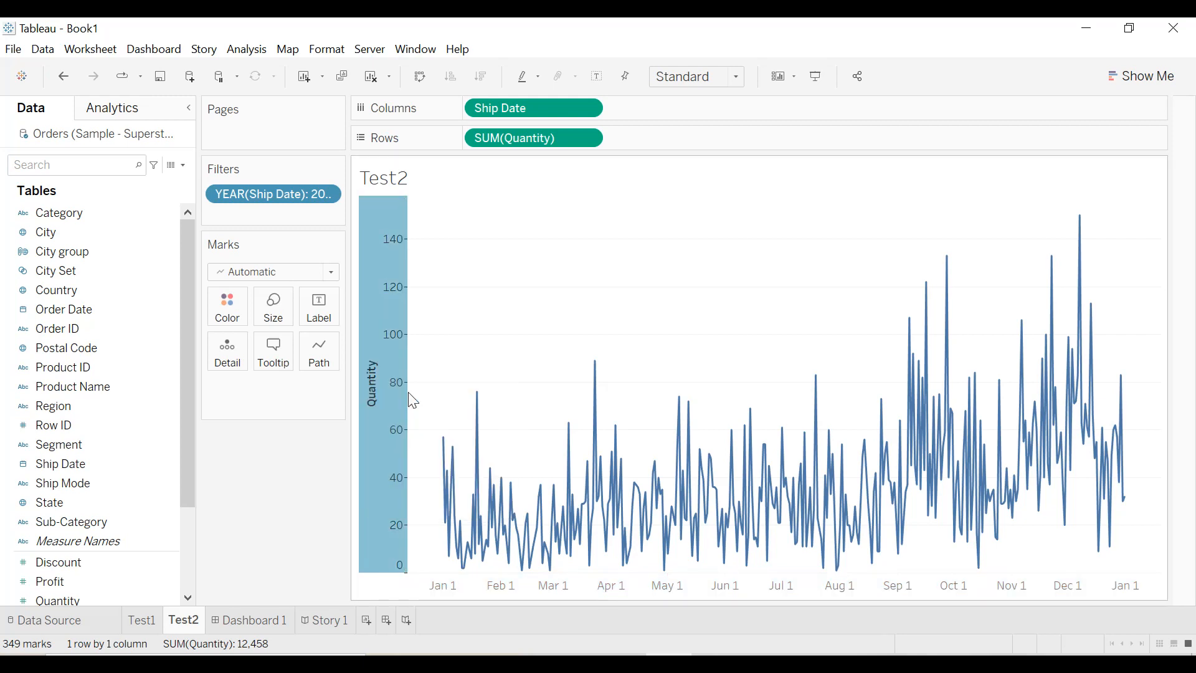
{"action": "double_click", "coordinate": [449, 465]}
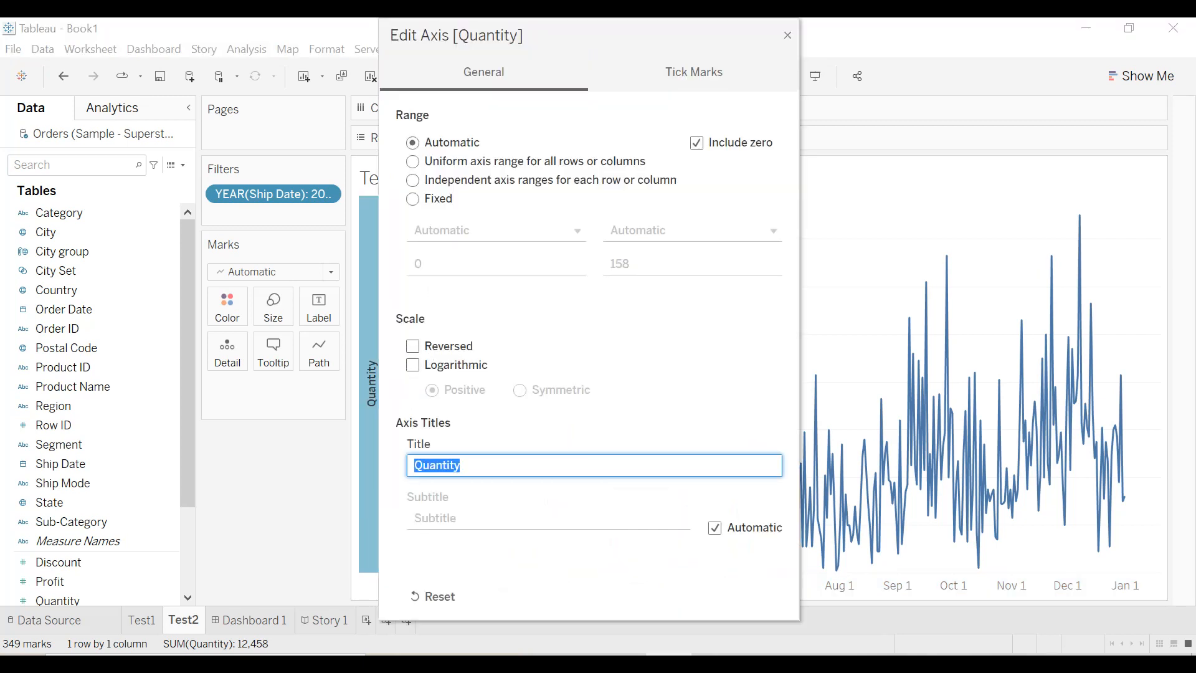
{"action": "key", "text": "BackSpace"}
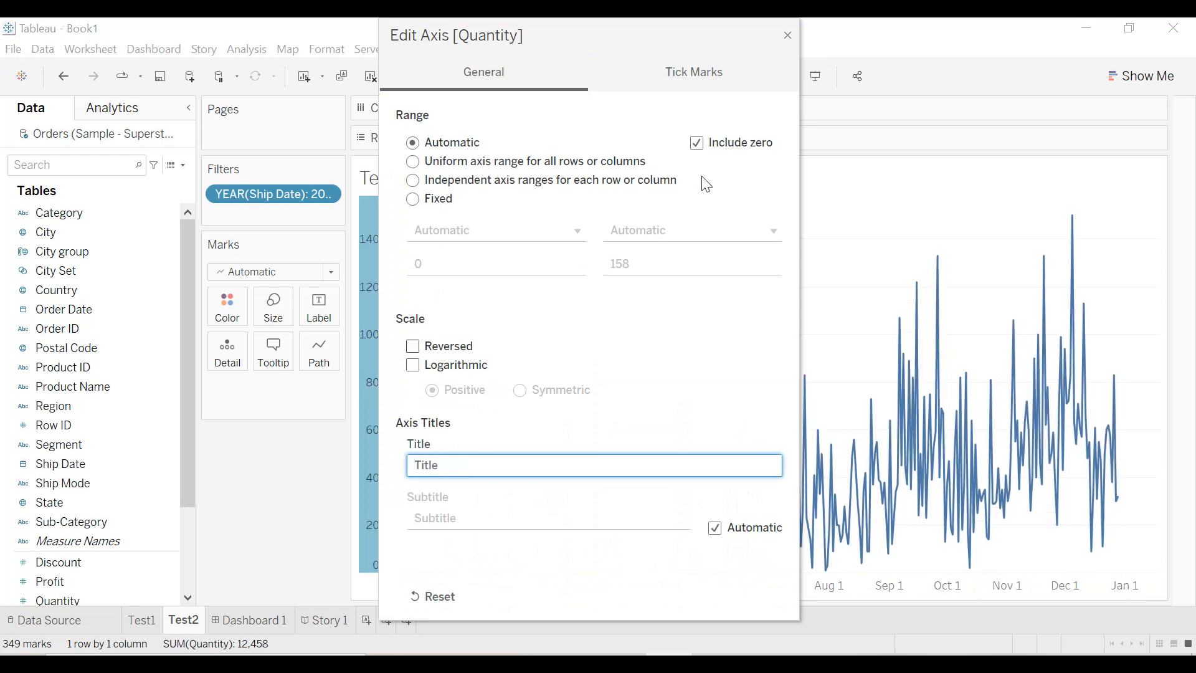
{"action": "left_click", "coordinate": [698, 143]}
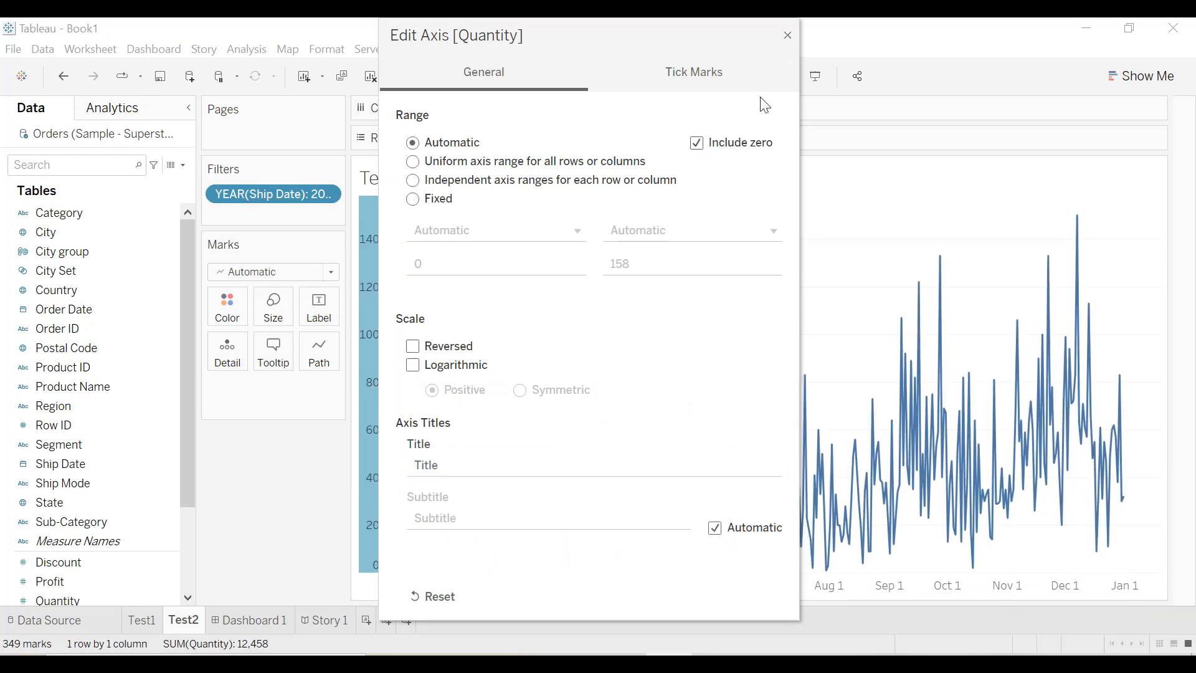
{"action": "left_click", "coordinate": [787, 35]}
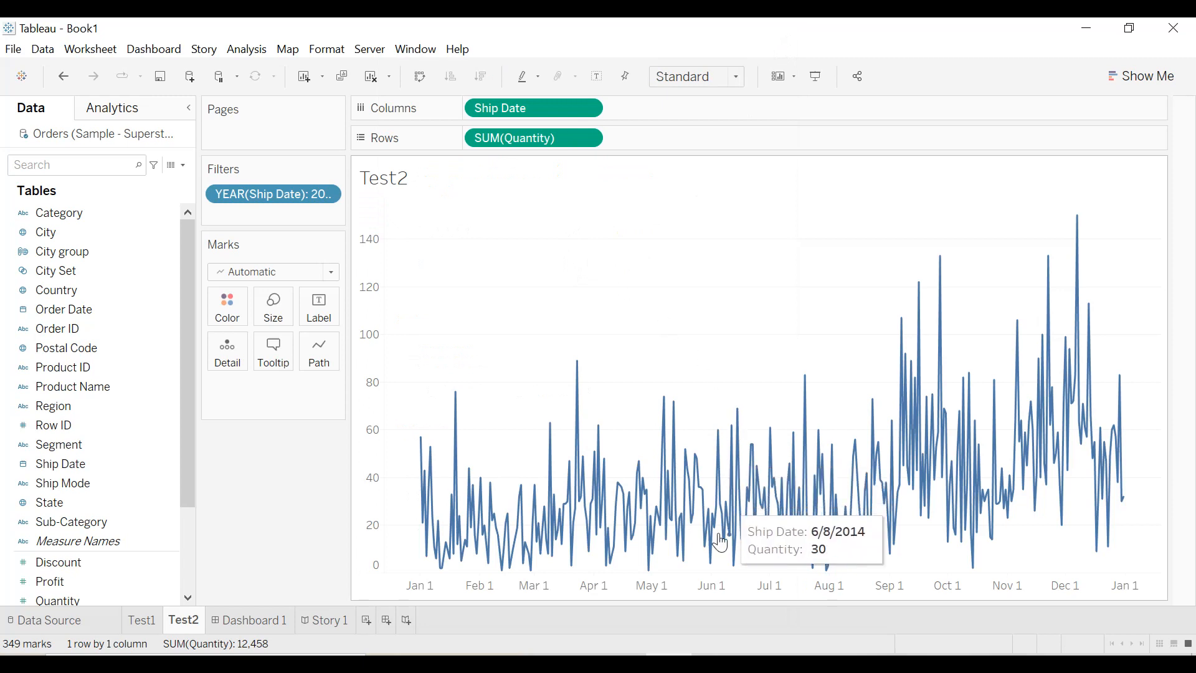
- Start a per-pane reference line on the Ship Date axis with a constant value of 4/2/2014
{"action": "right_click", "coordinate": [713, 593]}
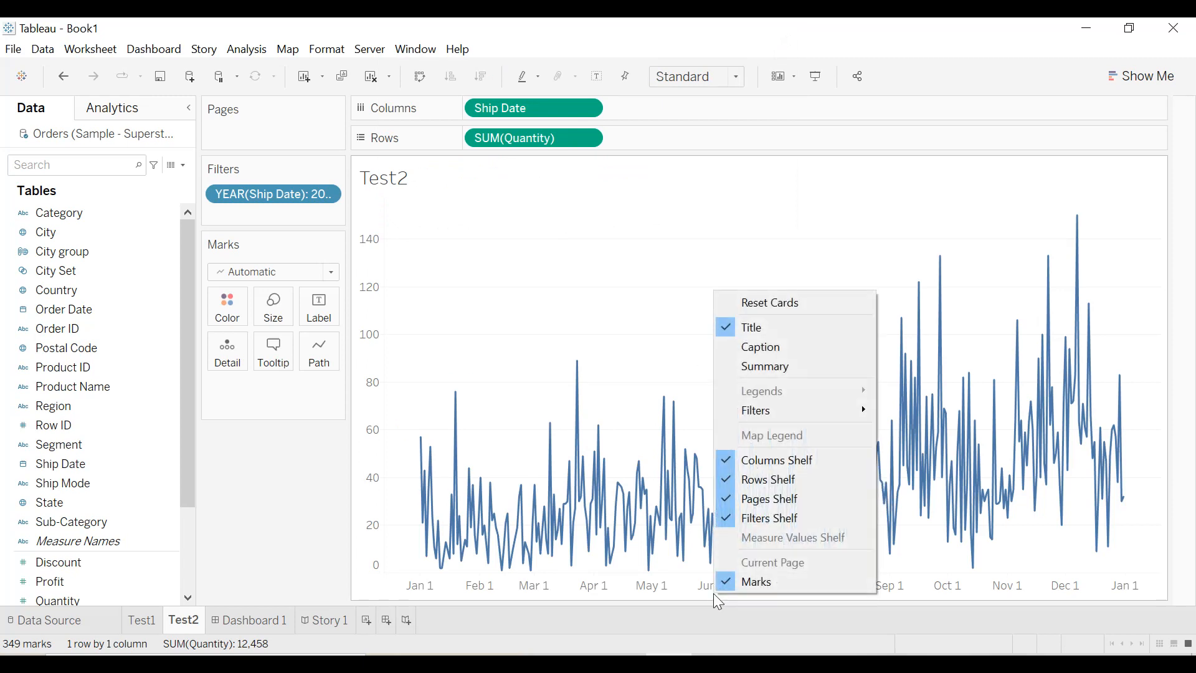
{"action": "right_click", "coordinate": [686, 589]}
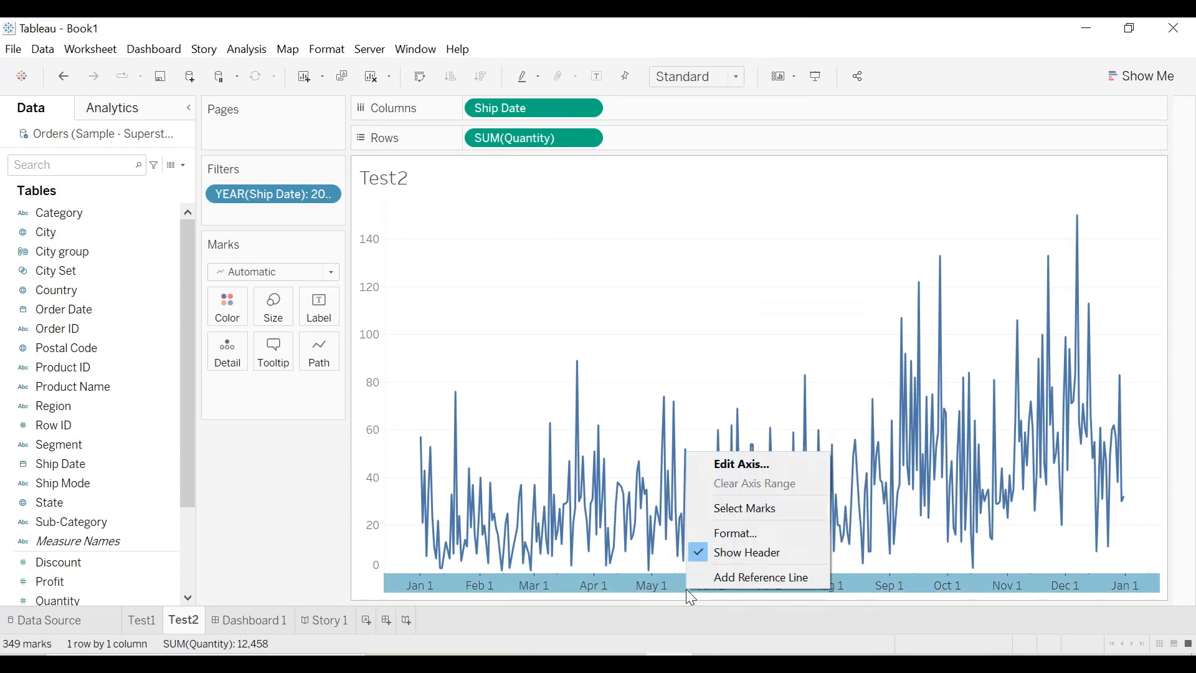
{"action": "left_click", "coordinate": [738, 576]}
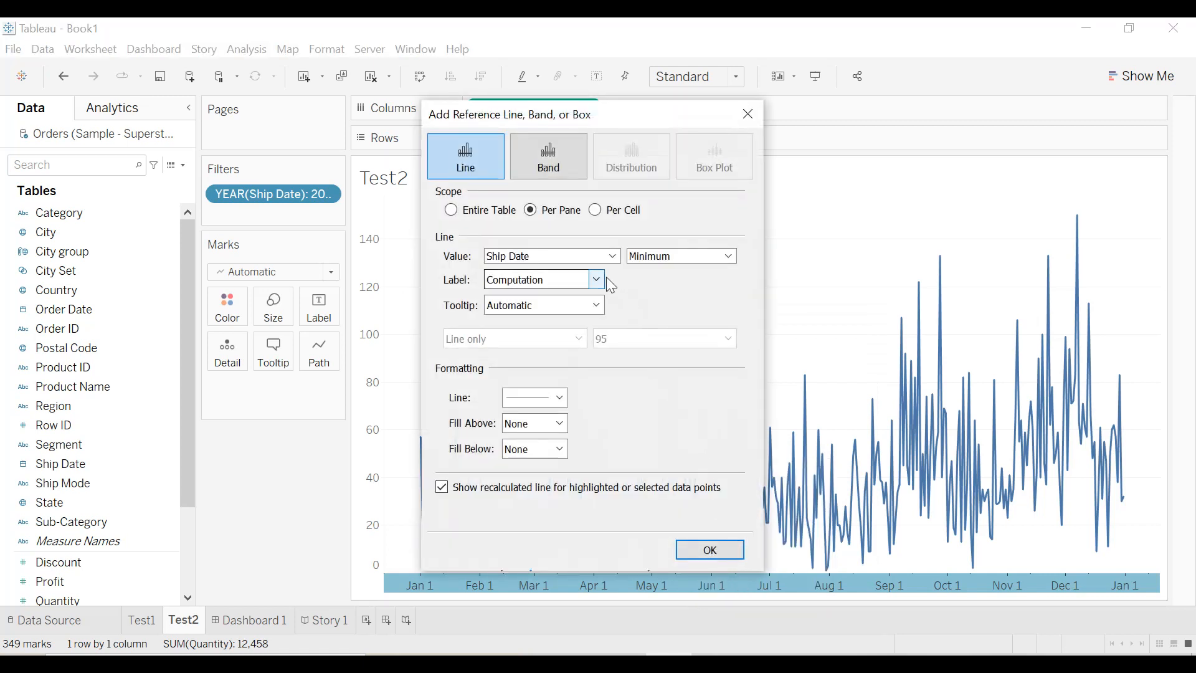
{"action": "left_click", "coordinate": [662, 262]}
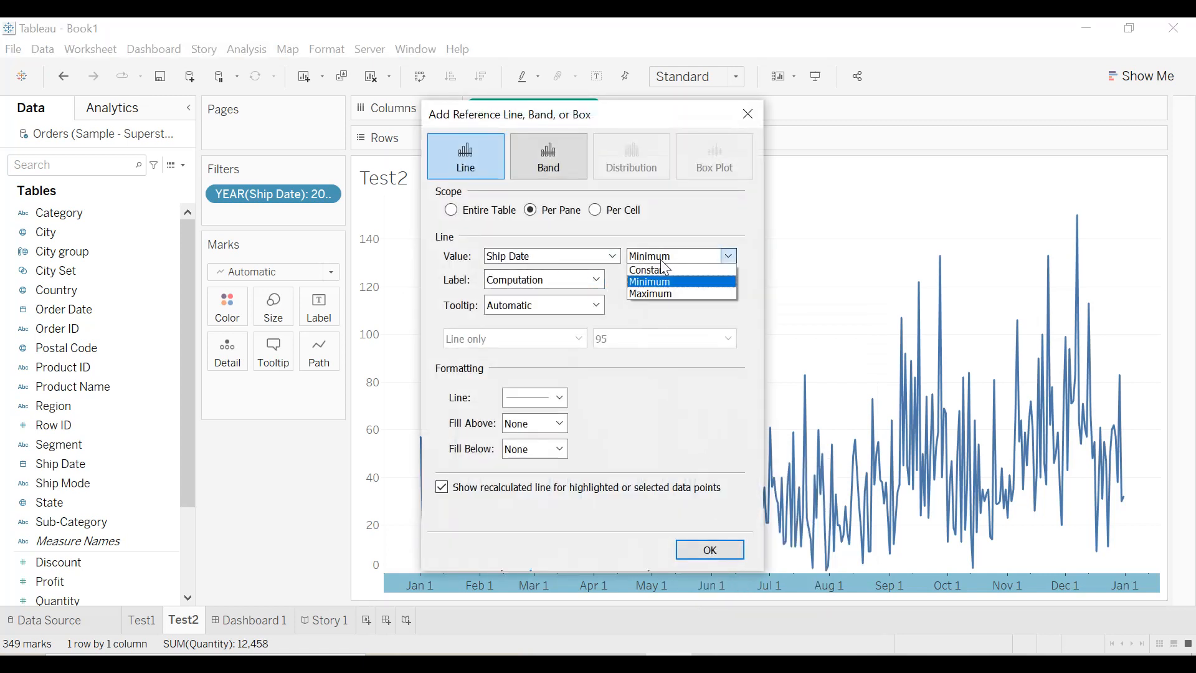
{"action": "left_click", "coordinate": [663, 274]}
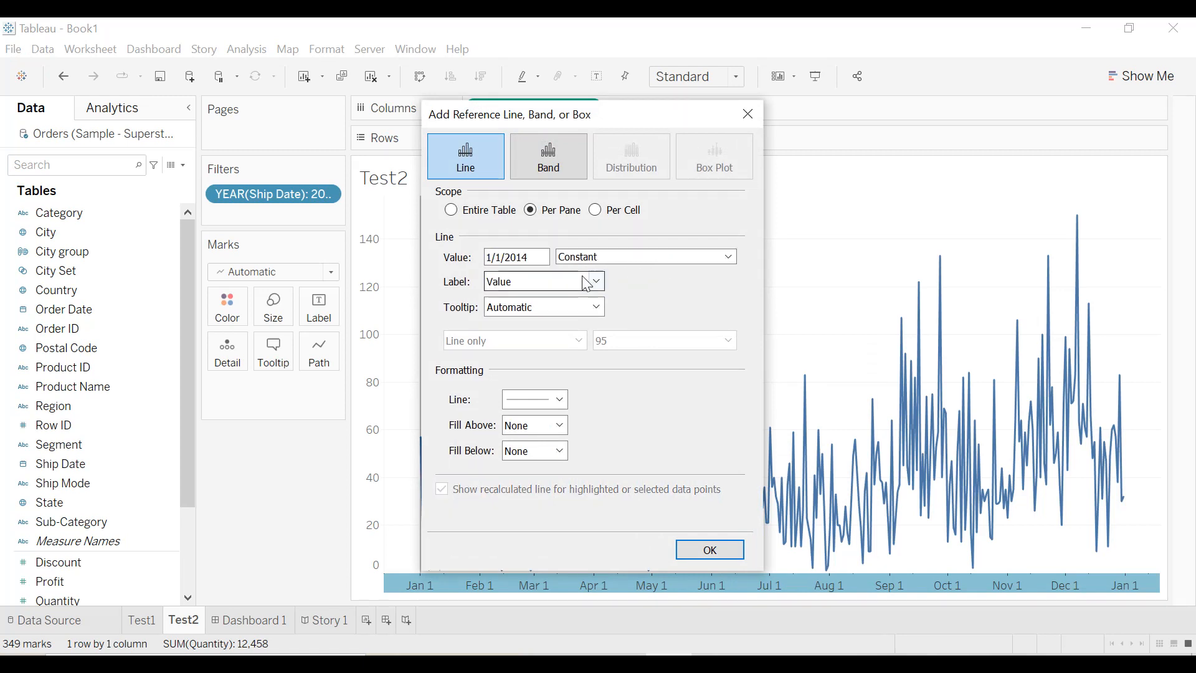
{"action": "left_click", "coordinate": [516, 257]}
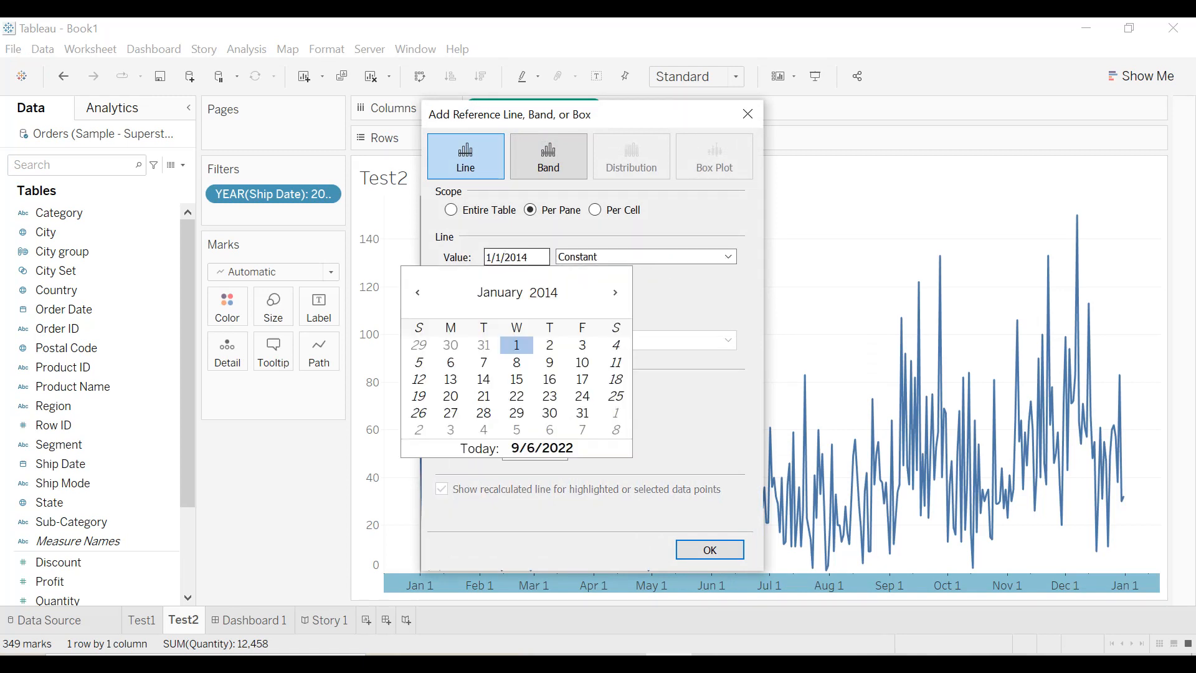
{"action": "left_click", "coordinate": [616, 293]}
{"action": "left_click", "coordinate": [616, 292]}
{"action": "left_click", "coordinate": [616, 293]}
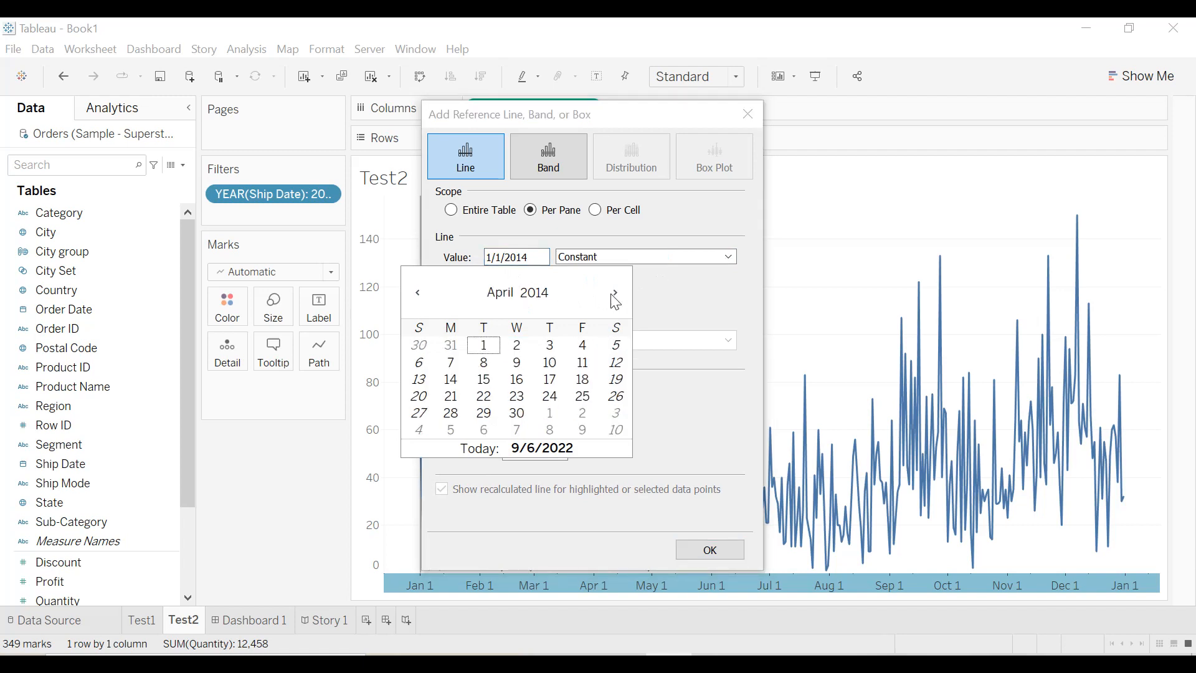
{"action": "left_click", "coordinate": [517, 345]}
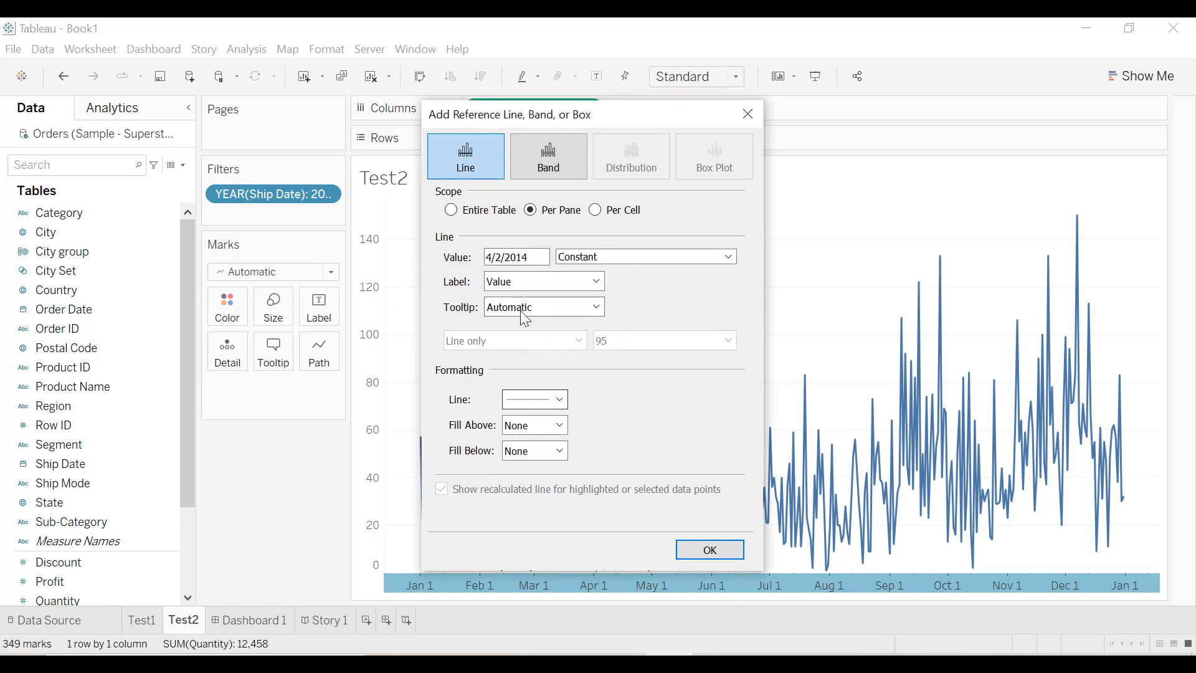
- Make the Ship Date reference line dotted and add it to the chart
{"action": "left_click", "coordinate": [532, 401]}
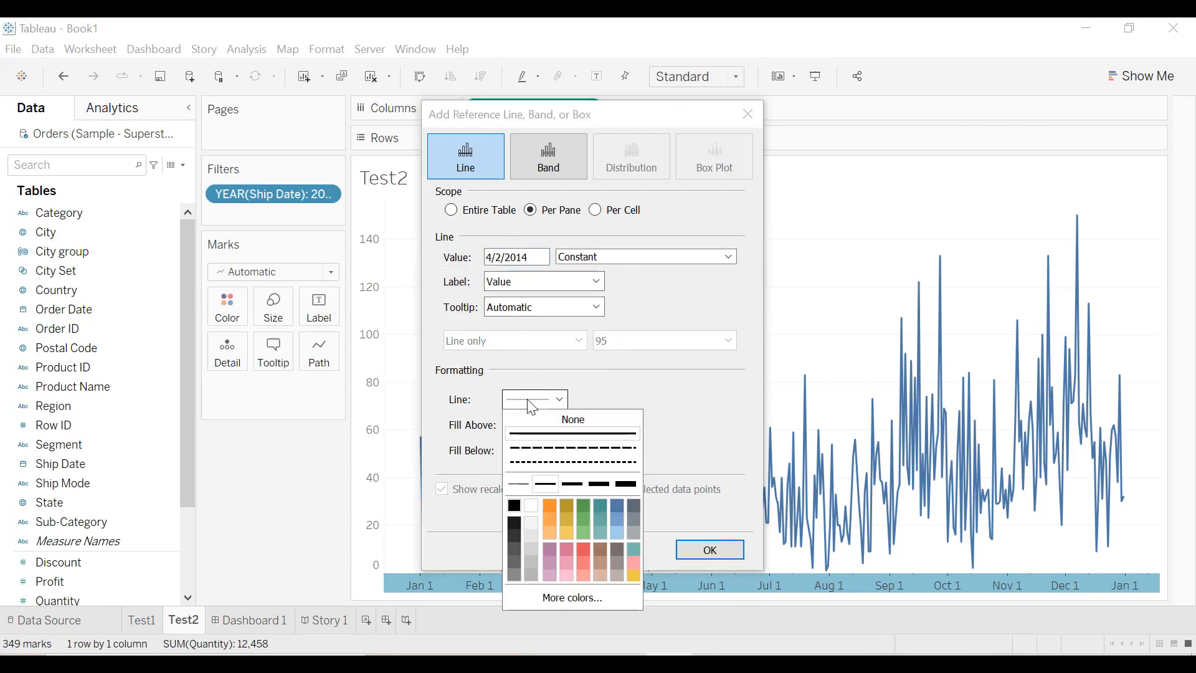
{"action": "left_click", "coordinate": [536, 464]}
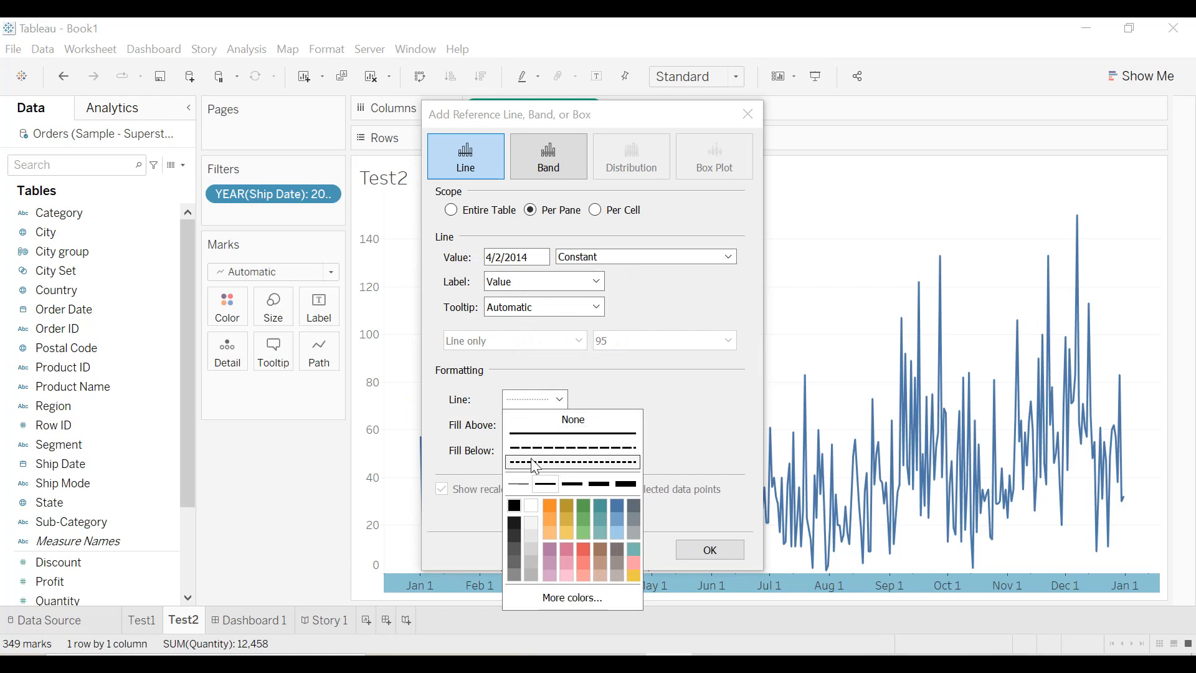
{"action": "left_click", "coordinate": [456, 456]}
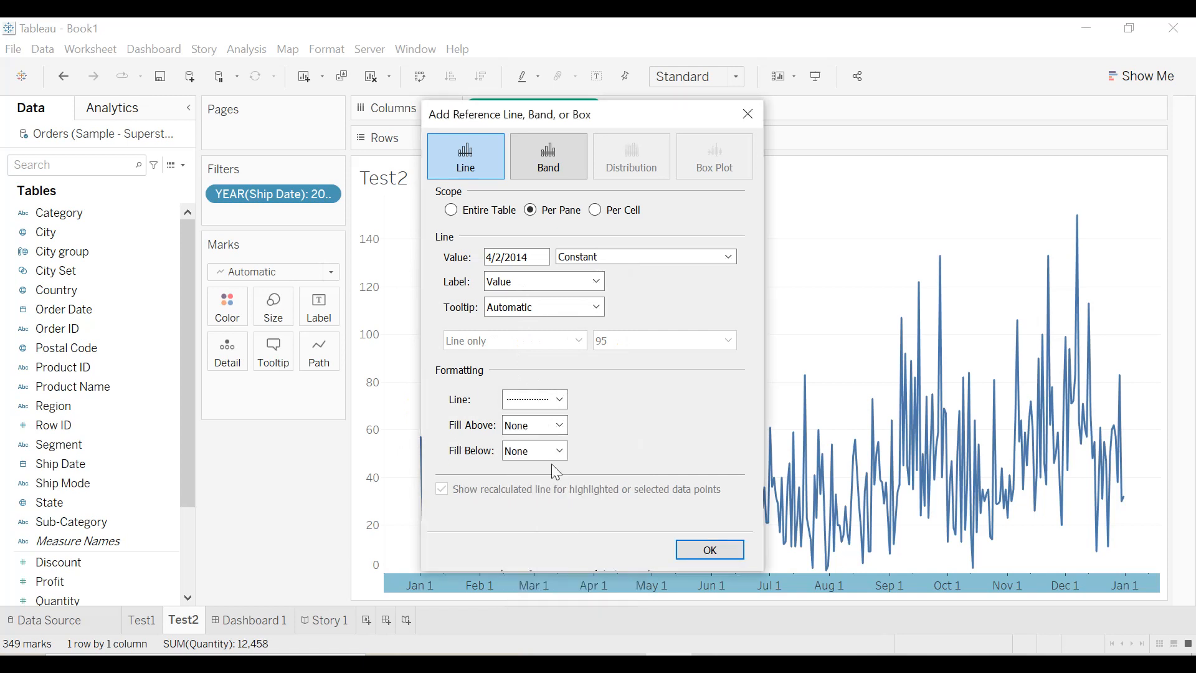
{"action": "left_click", "coordinate": [705, 550]}
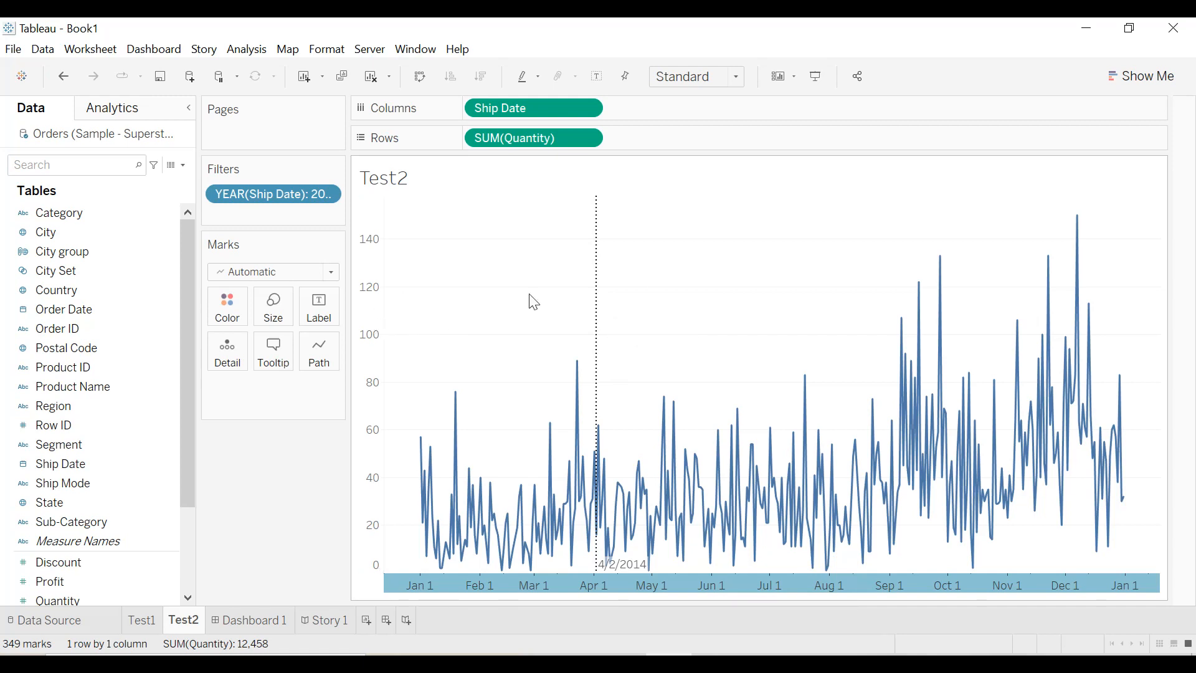
- Add a per-pane average reference line for SUM(Quantity) to the Quantity axis, formatted as a black line of the thinnest weight
{"action": "right_click", "coordinate": [372, 320]}
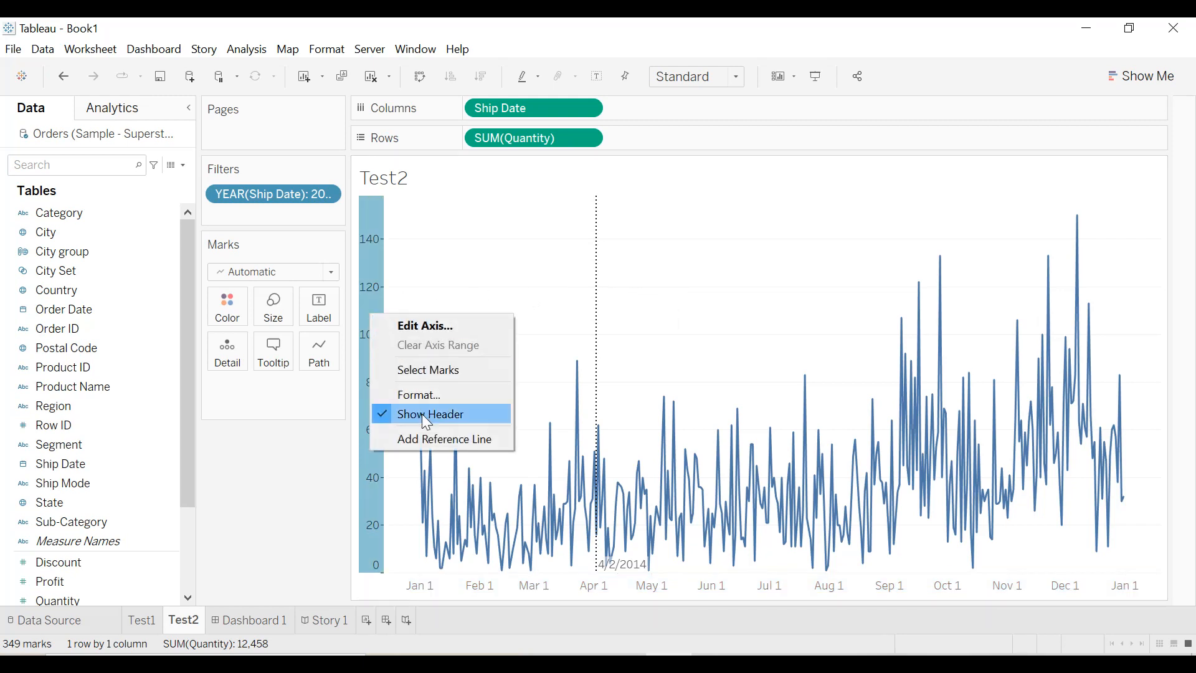
{"action": "left_click", "coordinate": [420, 440]}
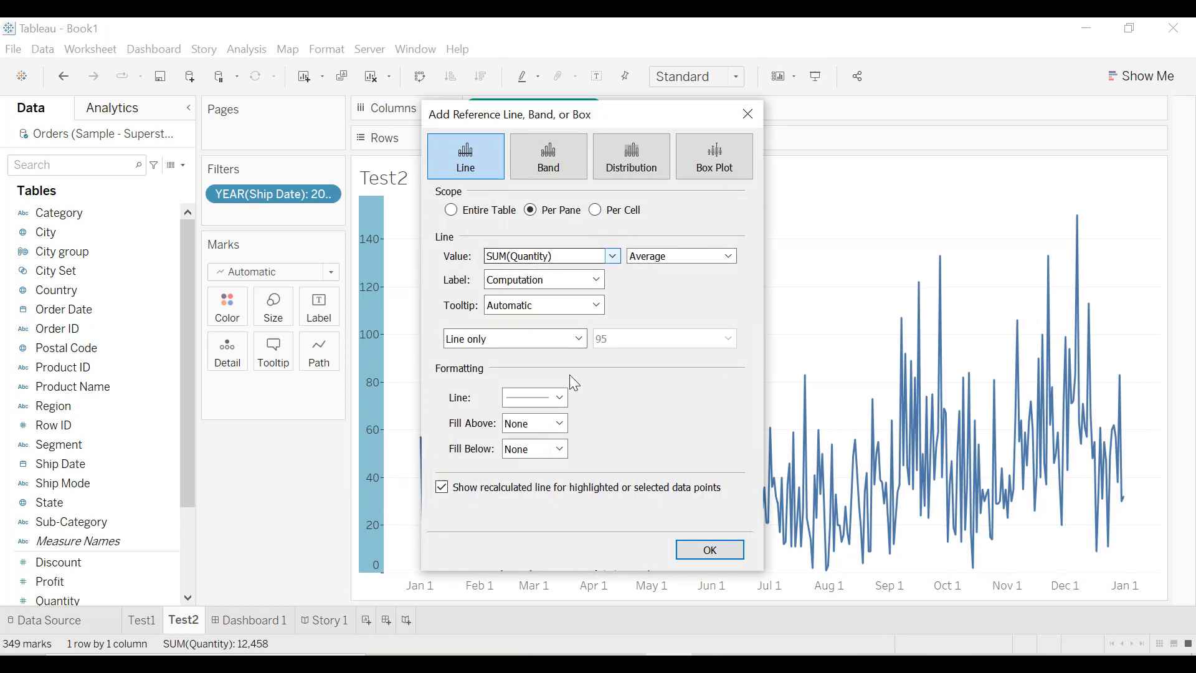
{"action": "left_click", "coordinate": [550, 397]}
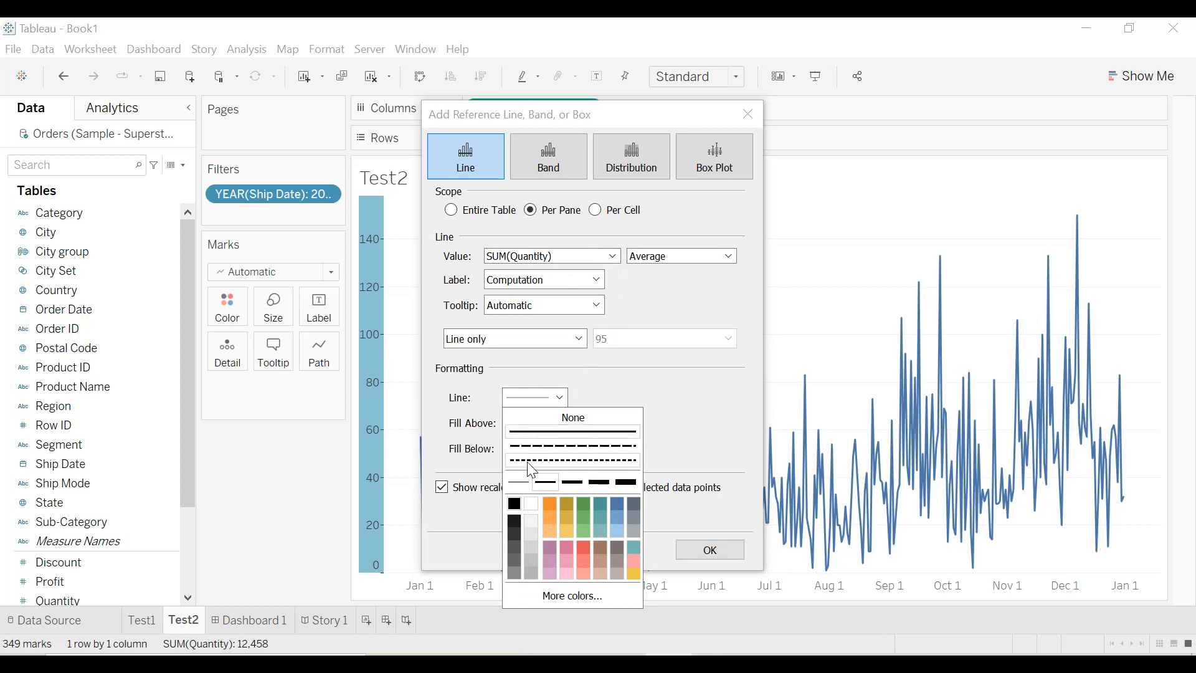
{"action": "left_click", "coordinate": [519, 481]}
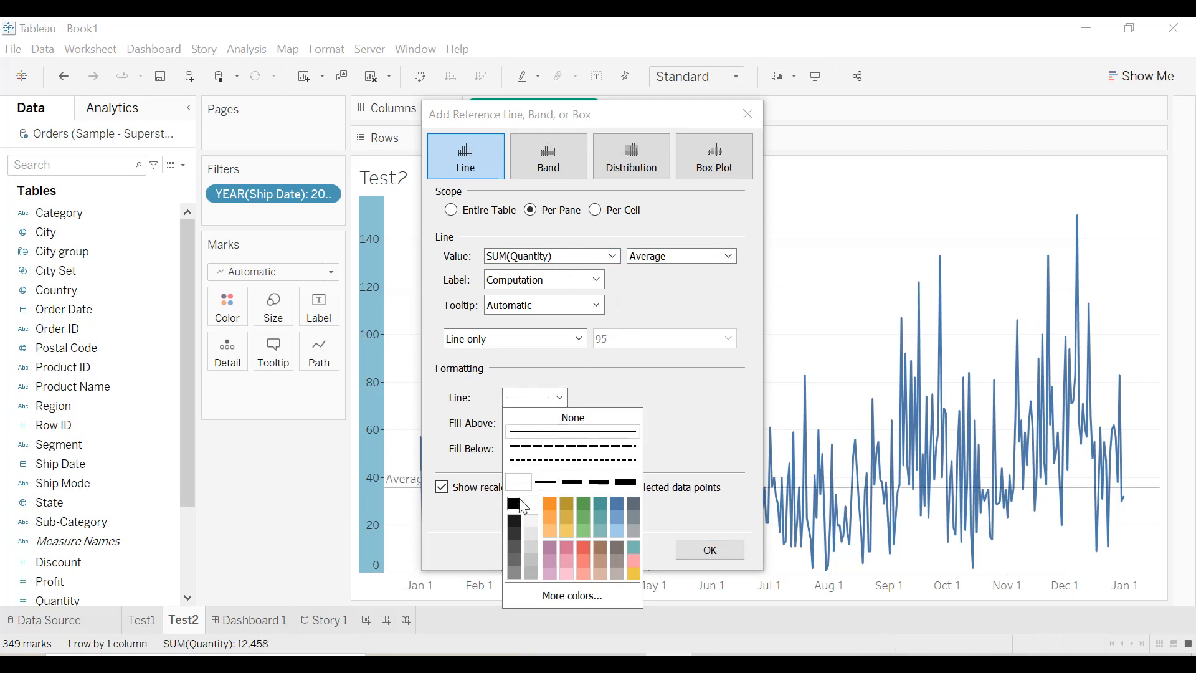
{"action": "left_click", "coordinate": [516, 504]}
{"action": "left_click", "coordinate": [701, 426]}
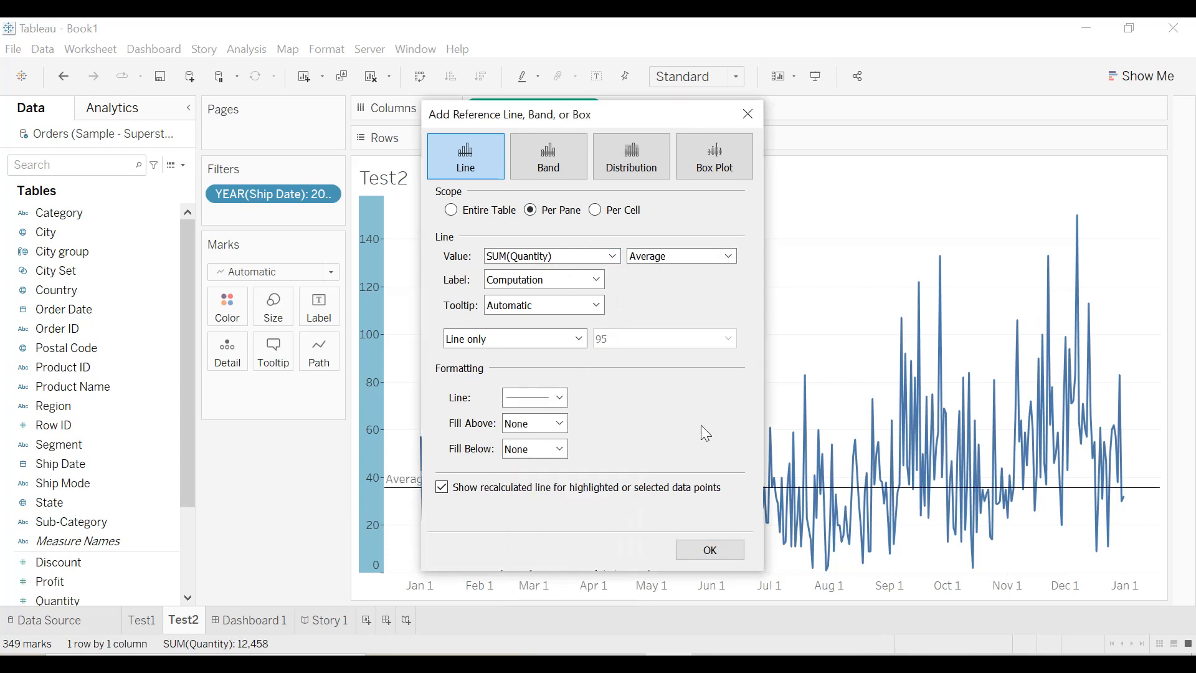
{"action": "left_click", "coordinate": [699, 549]}
{"action": "mouse_move", "coordinate": [404, 496]}
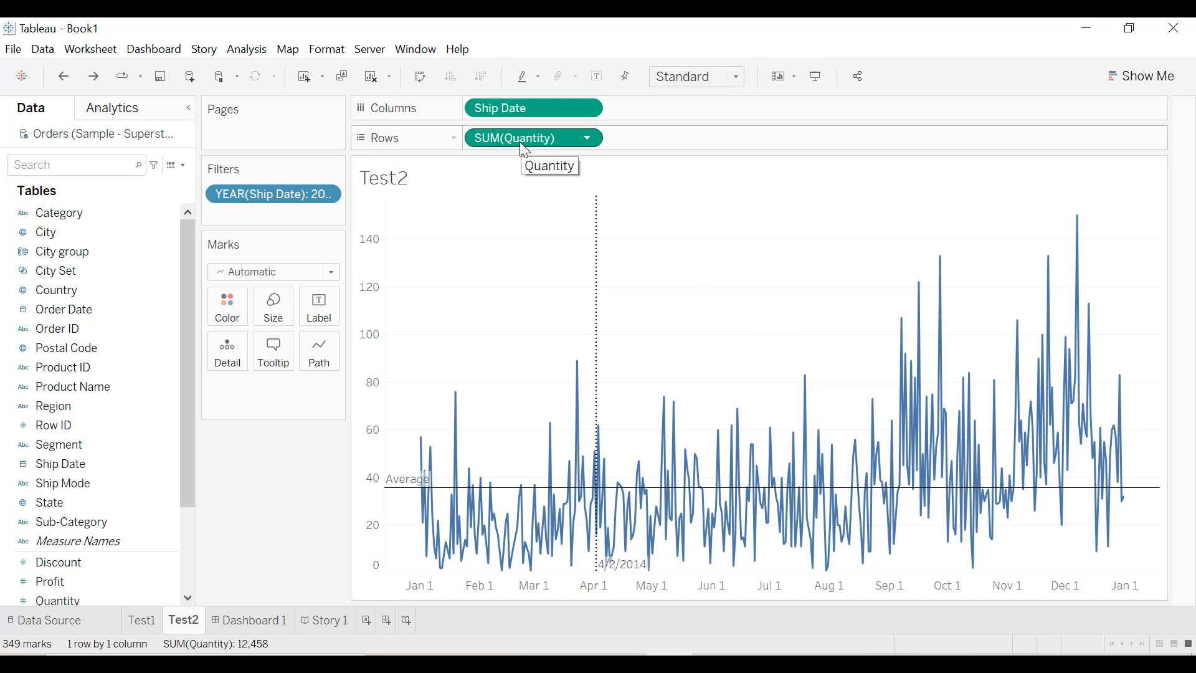
- Duplicate SUM(Quantity) on Rows and change the second copy's mark type to Area
{"action": "left_click_drag", "start_coordinate": [525, 139], "coordinate": [688, 143]}
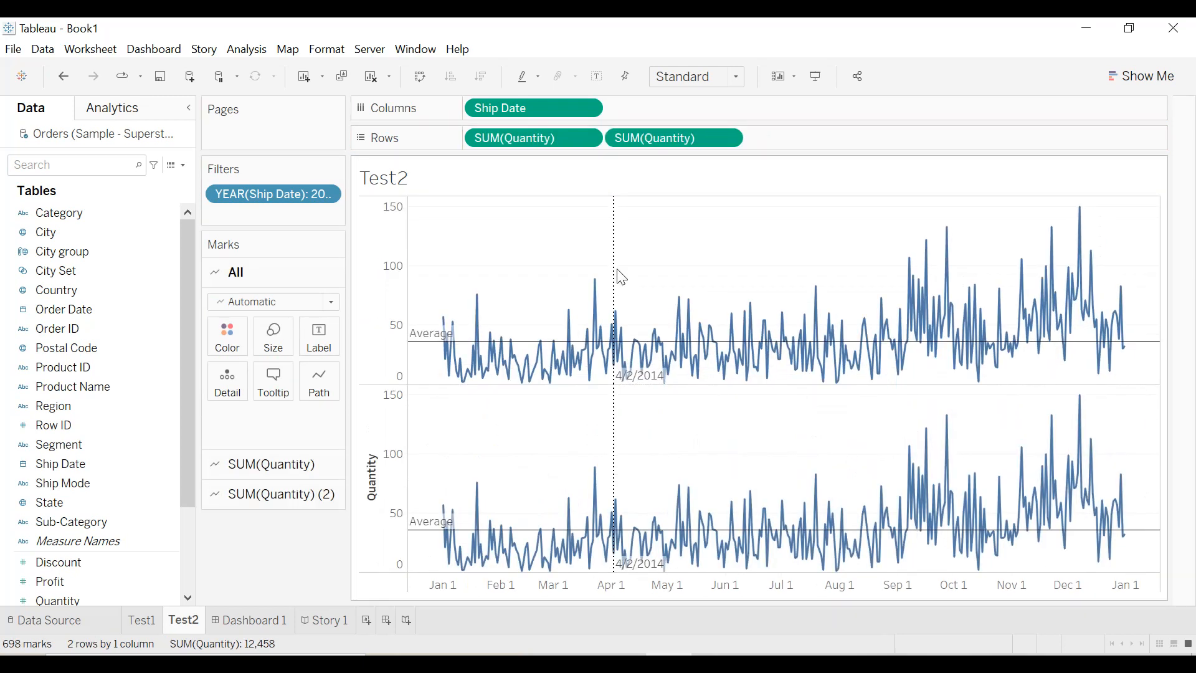
{"action": "left_click", "coordinate": [296, 496]}
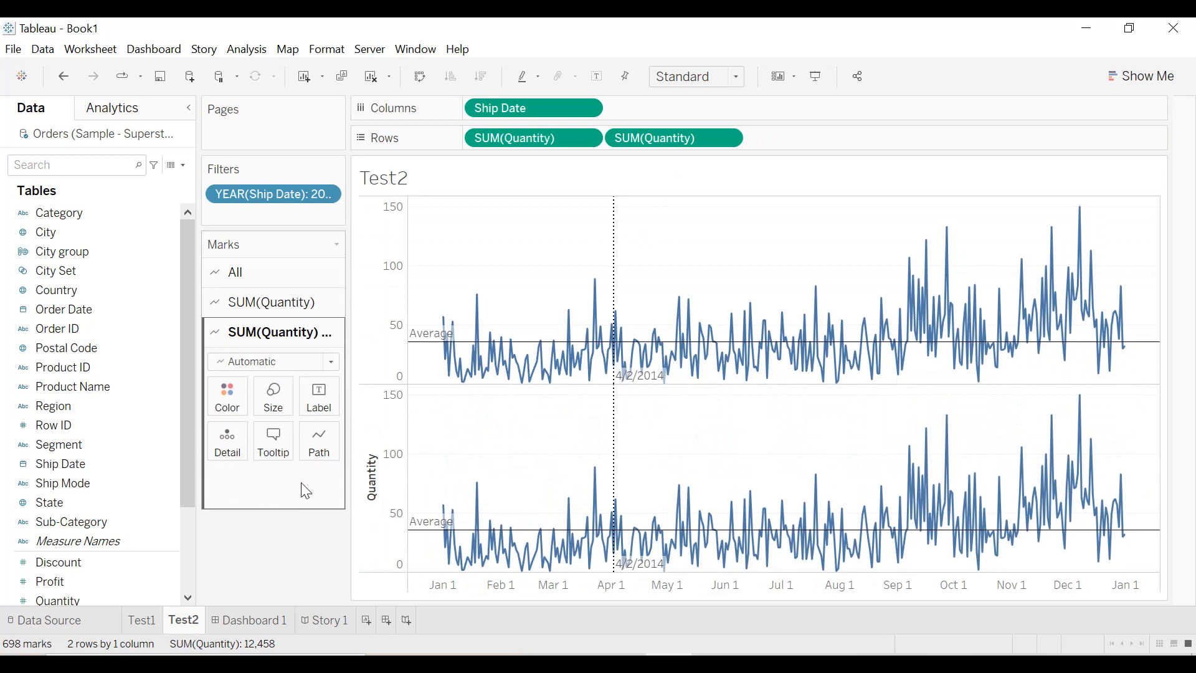
{"action": "left_click", "coordinate": [329, 363]}
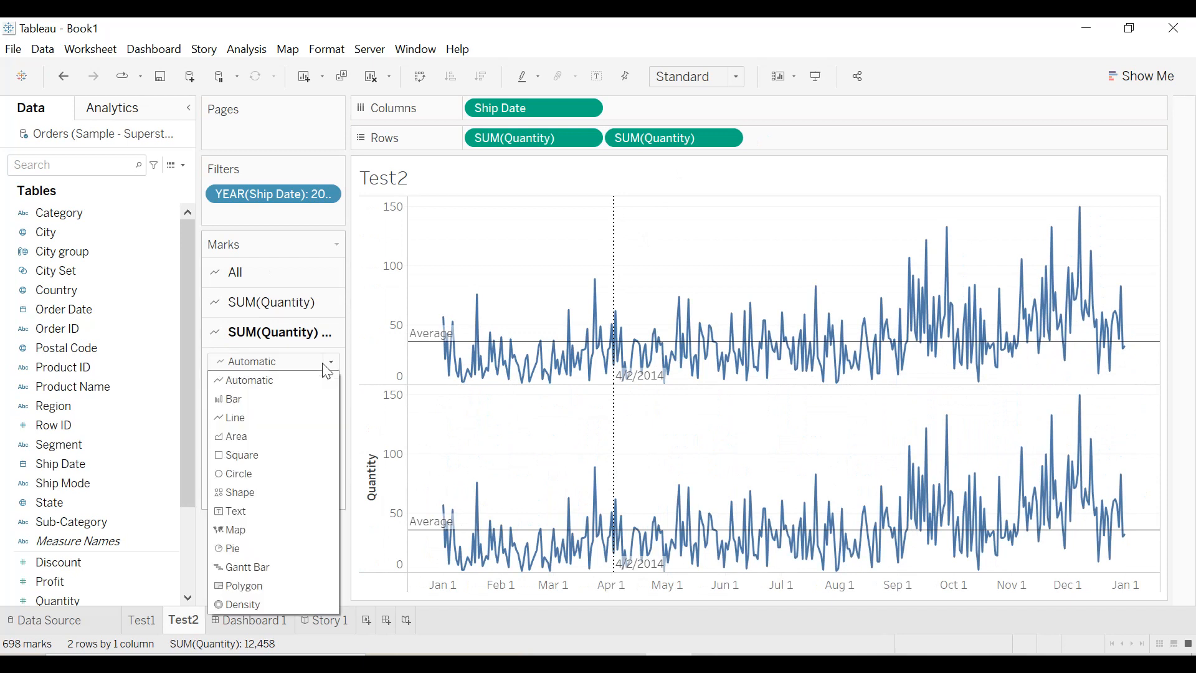
{"action": "left_click", "coordinate": [268, 430]}
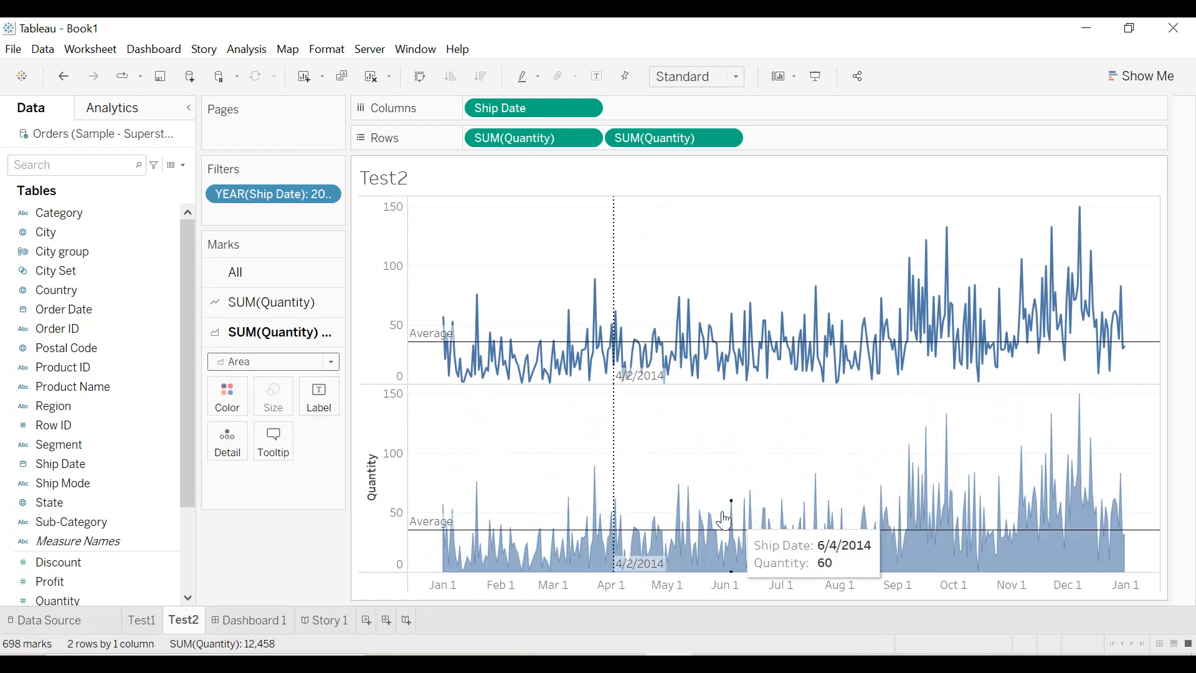
- Color the line marks of the first SUM(Quantity) chart black
{"action": "left_click", "coordinate": [279, 312]}
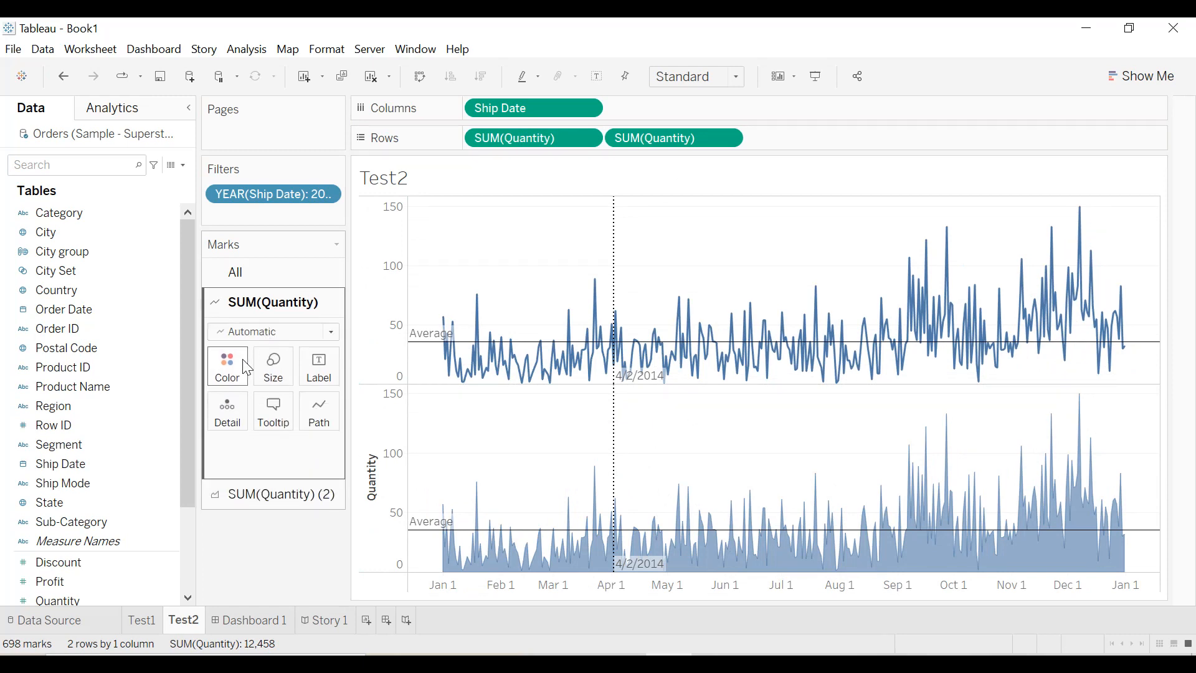
{"action": "left_click", "coordinate": [228, 369]}
{"action": "left_click", "coordinate": [232, 420]}
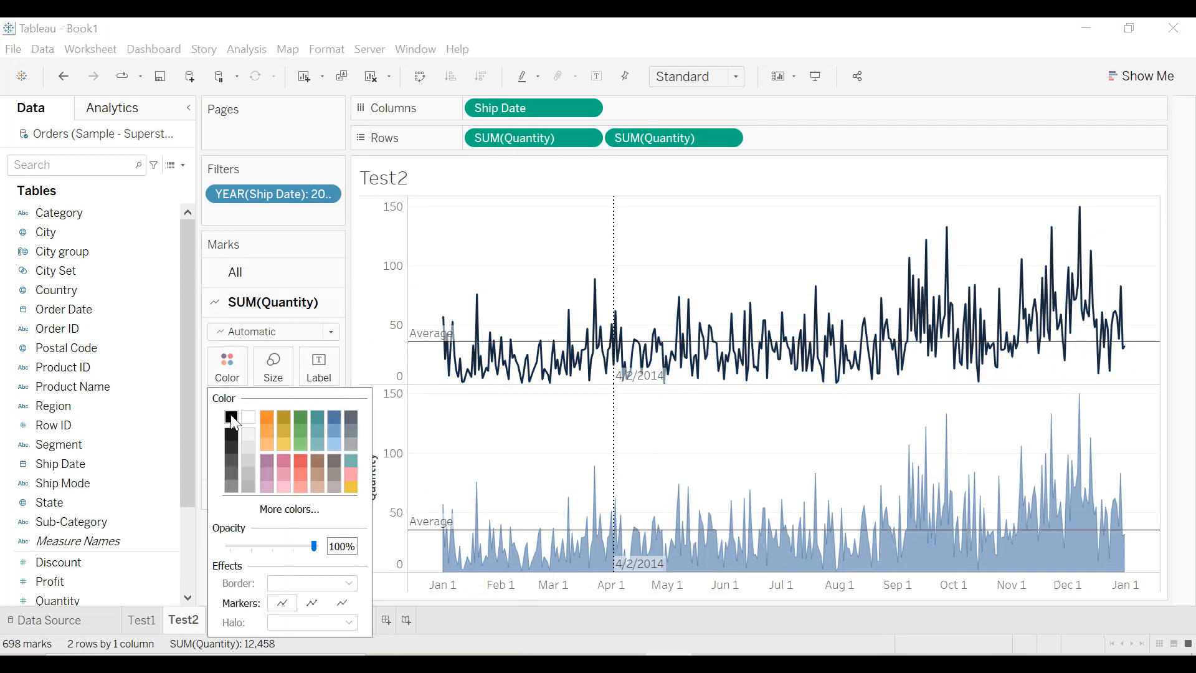
{"action": "left_click", "coordinate": [480, 409]}
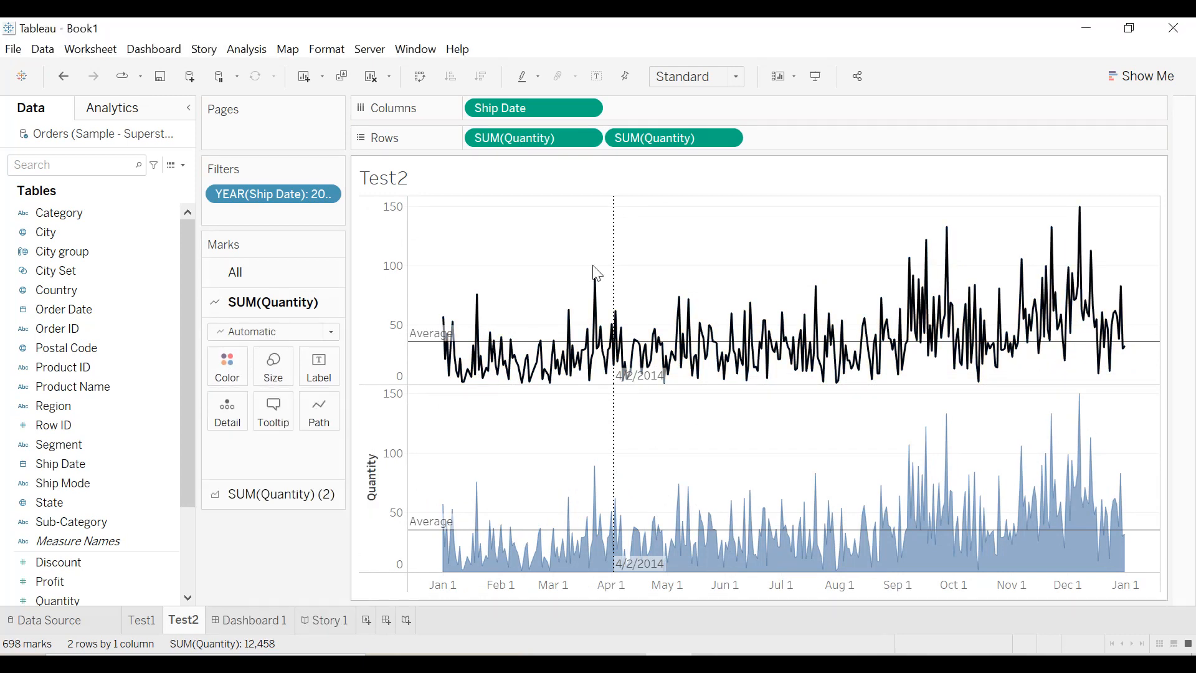
- Combine the two SUM(Quantity) charts into one dual-axis chart
{"action": "left_click", "coordinate": [728, 138]}
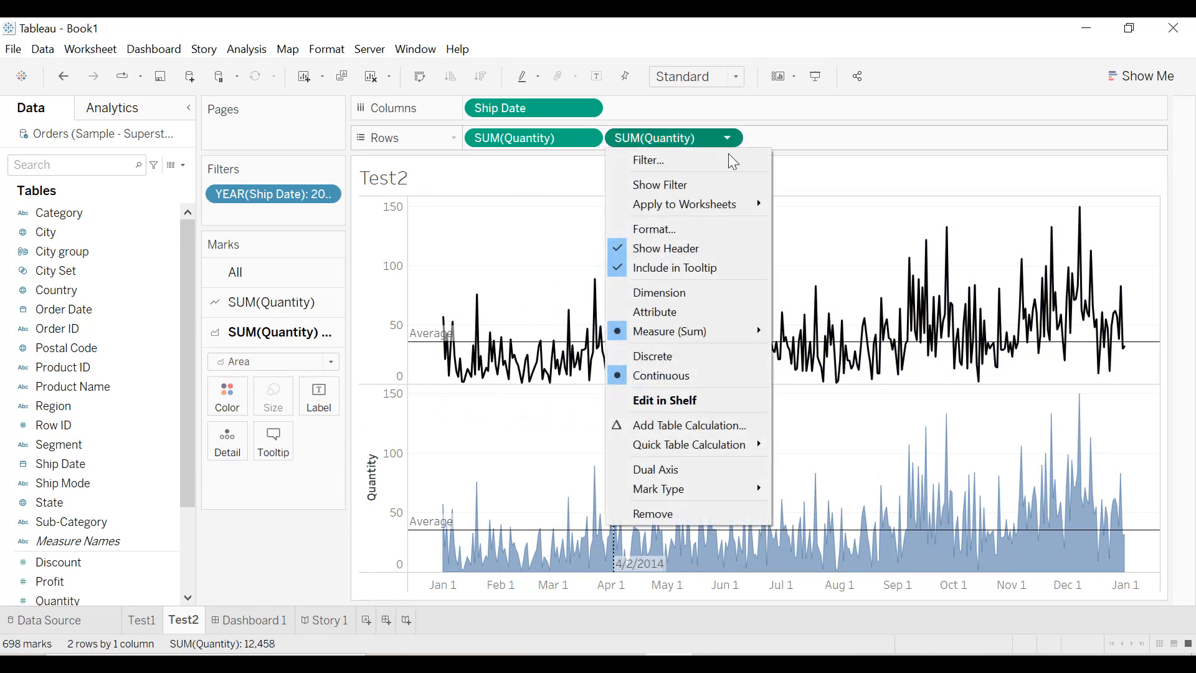
{"action": "left_click", "coordinate": [659, 470]}
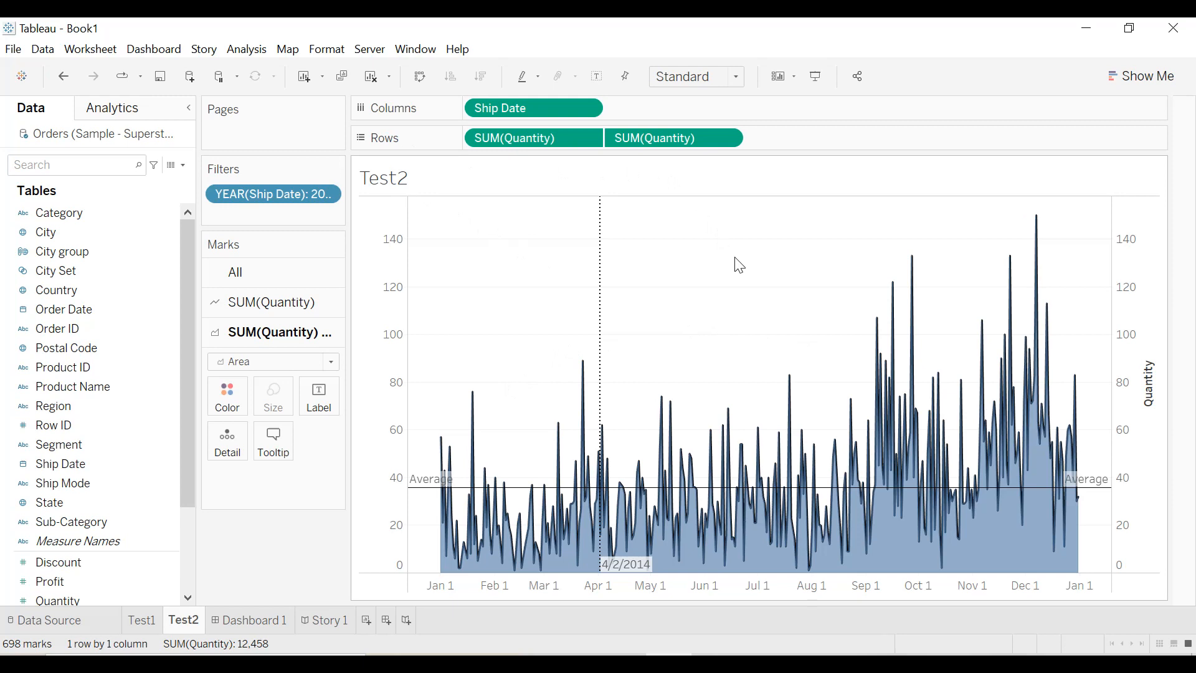
{"action": "key", "text": "ctrl+z"}
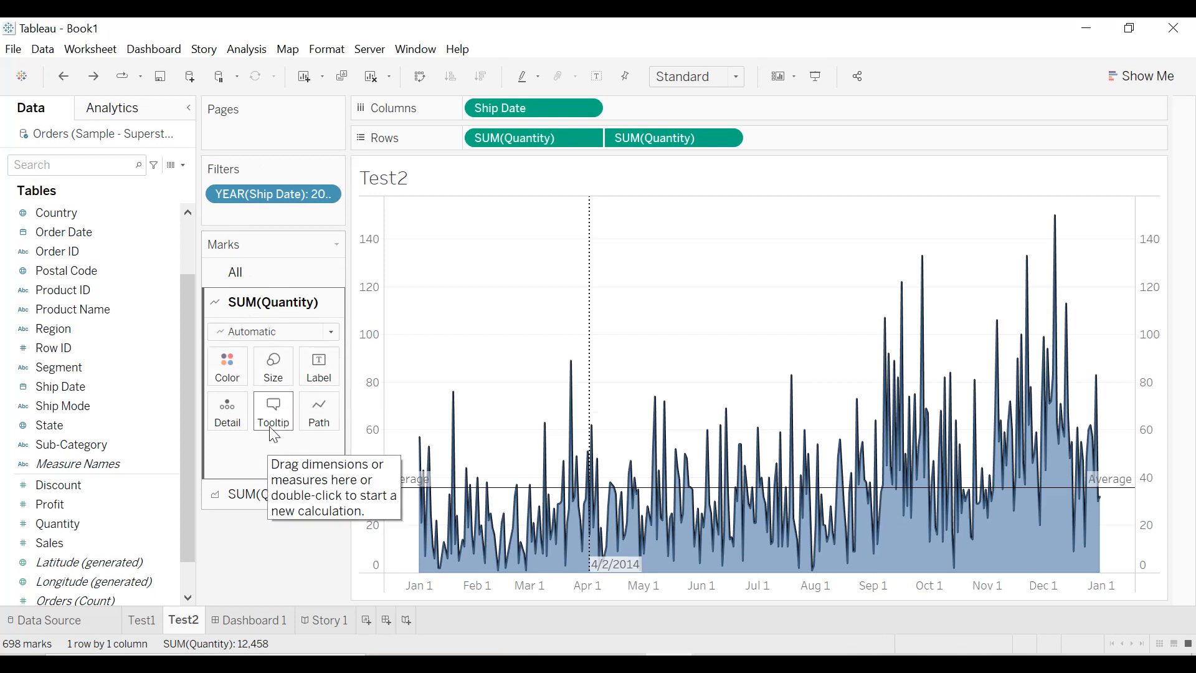
- In the tooltip of the first SUM(Quantity) marks, replace the Quantity label with "Total quantity shipped on is" before the <SUM(Quantity)> field
{"action": "mouse_move", "coordinate": [589, 450]}
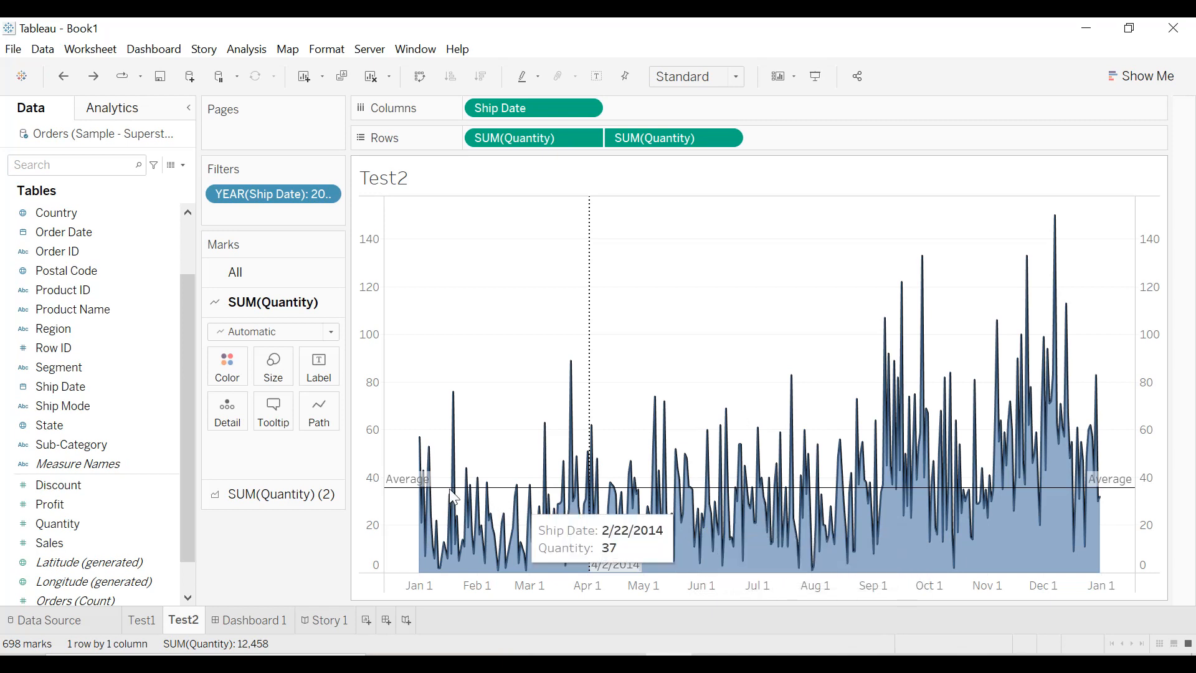
{"action": "left_click", "coordinate": [290, 418]}
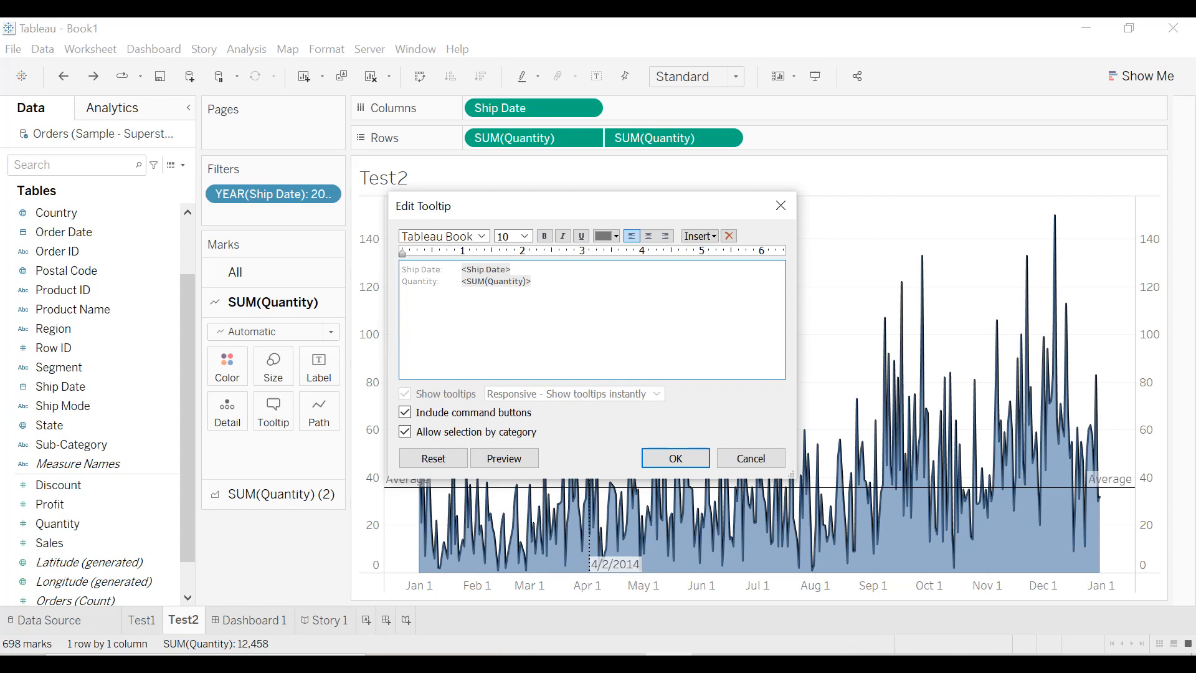
{"action": "left_click_drag", "start_coordinate": [402, 281], "coordinate": [438, 281]}
{"action": "type", "text": "Total"}
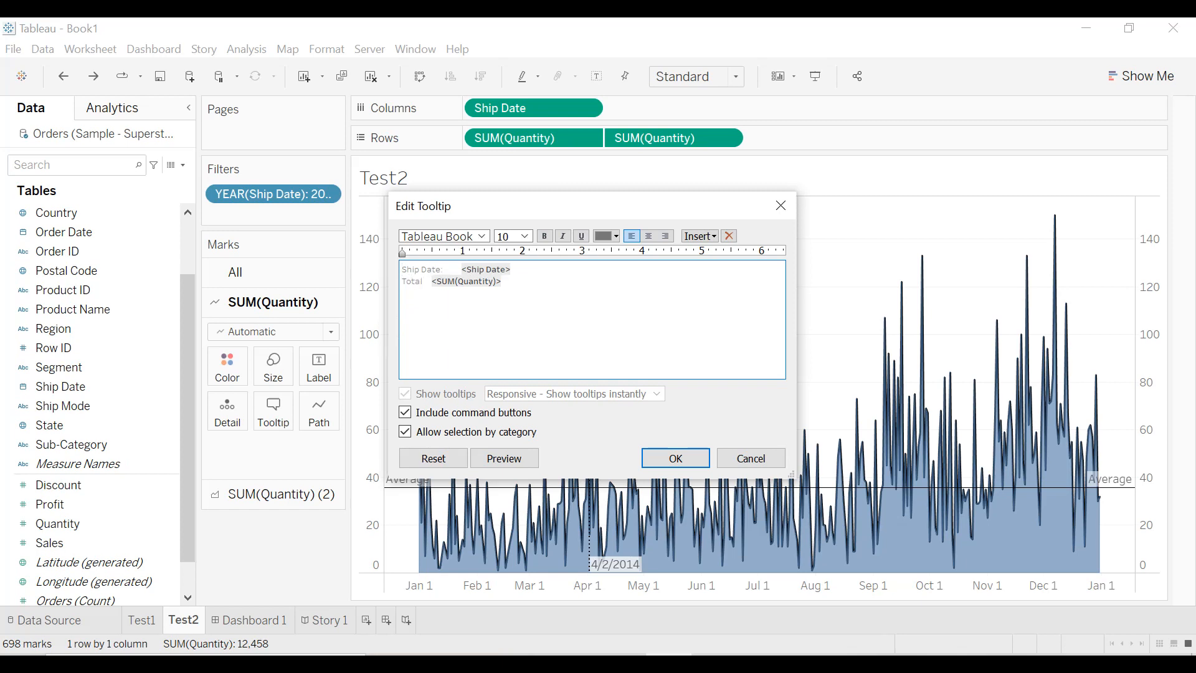
{"action": "type", "text": " quantit"}
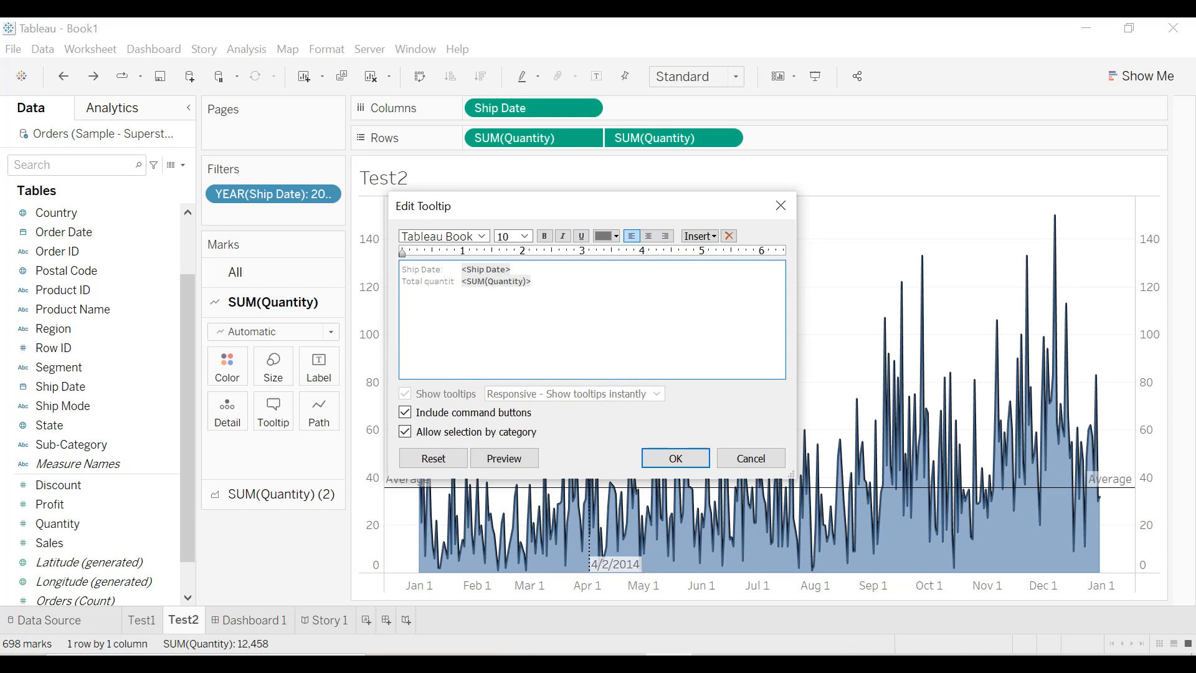
{"action": "type", "text": "y sh"}
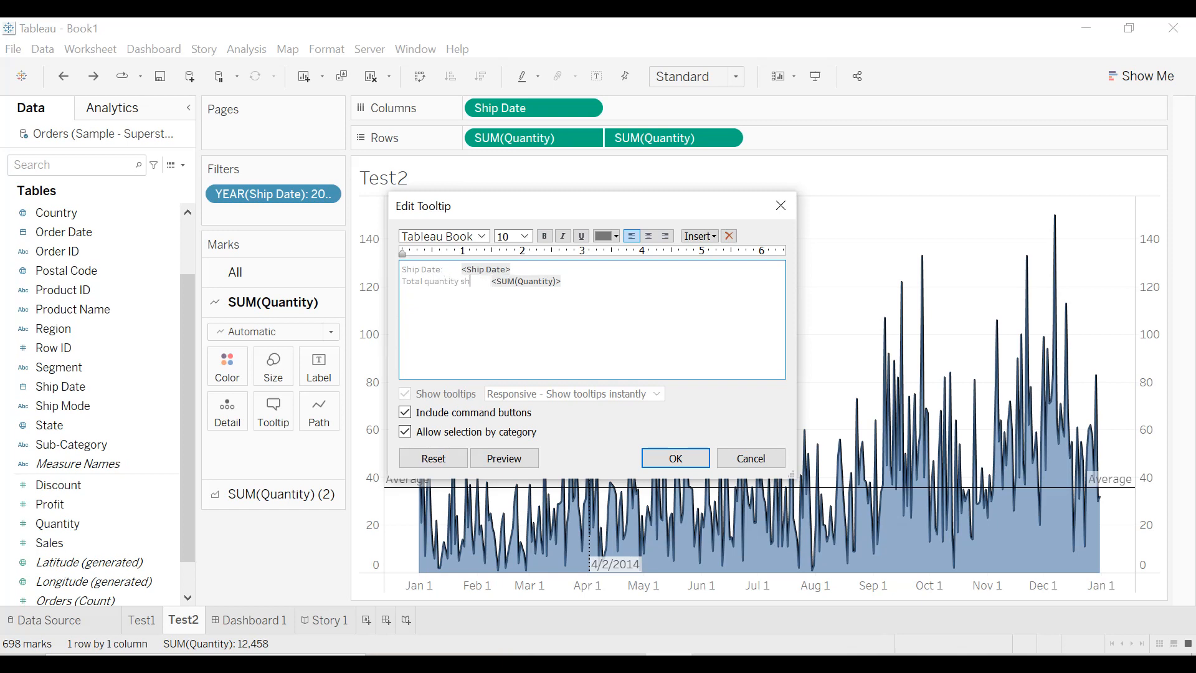
{"action": "type", "text": "ipped on"}
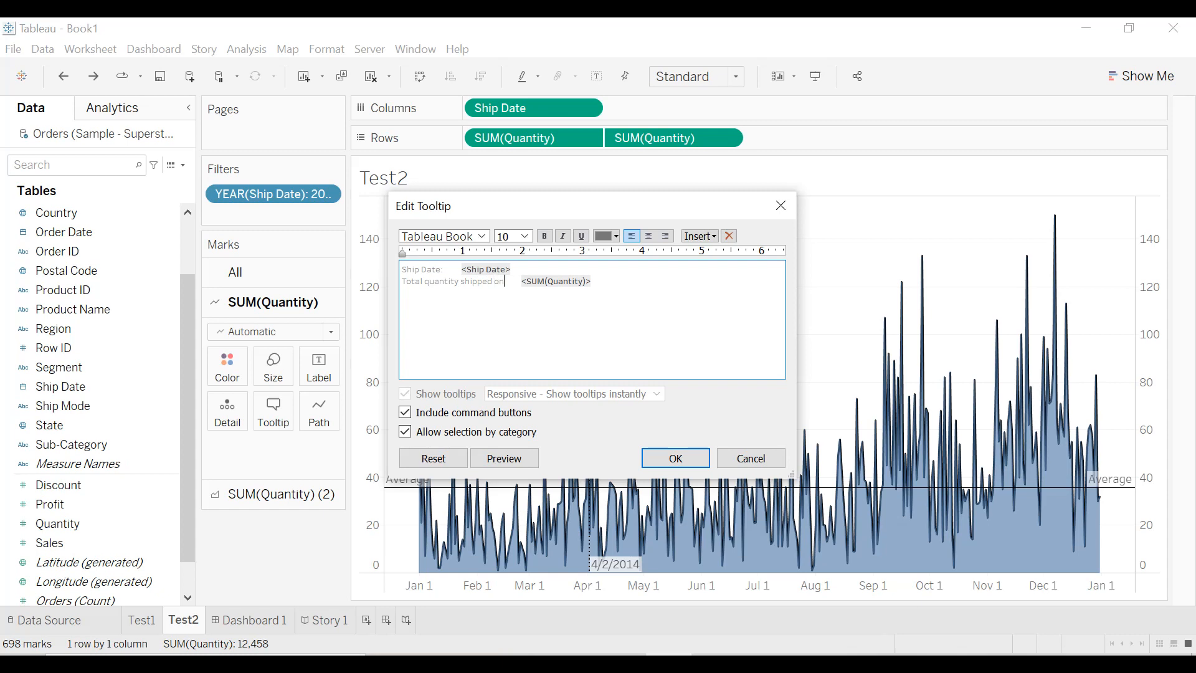
{"action": "left_click_drag", "start_coordinate": [591, 282], "coordinate": [526, 282]}
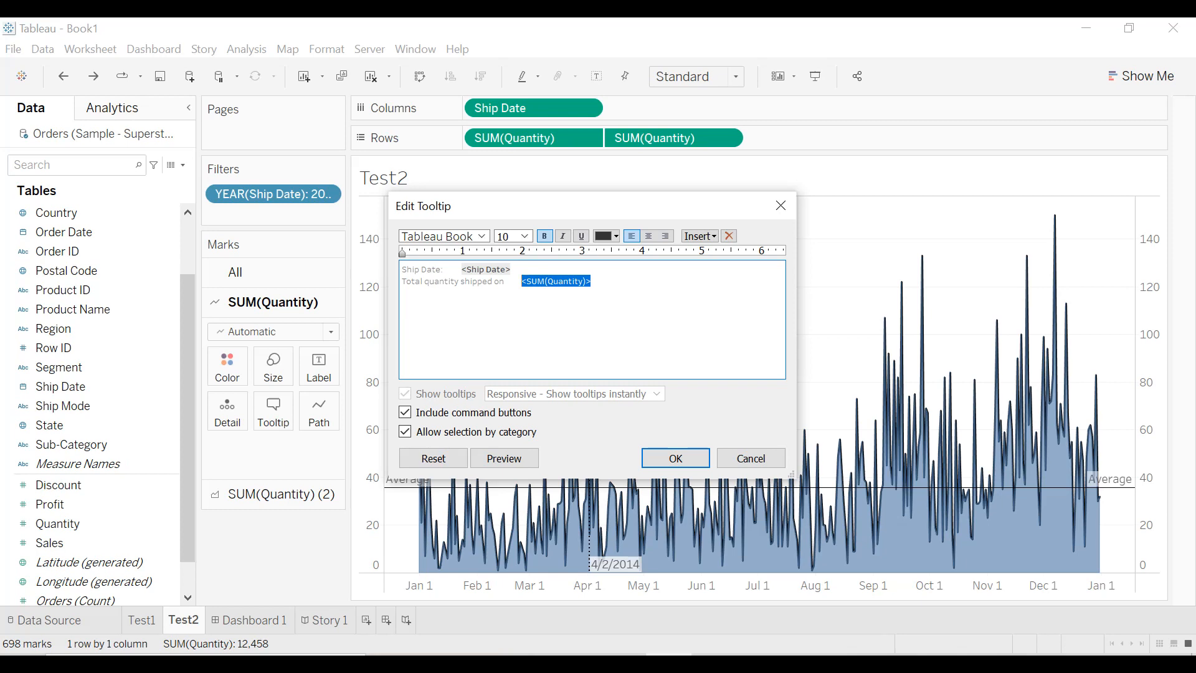
{"action": "left_click", "coordinate": [578, 256]}
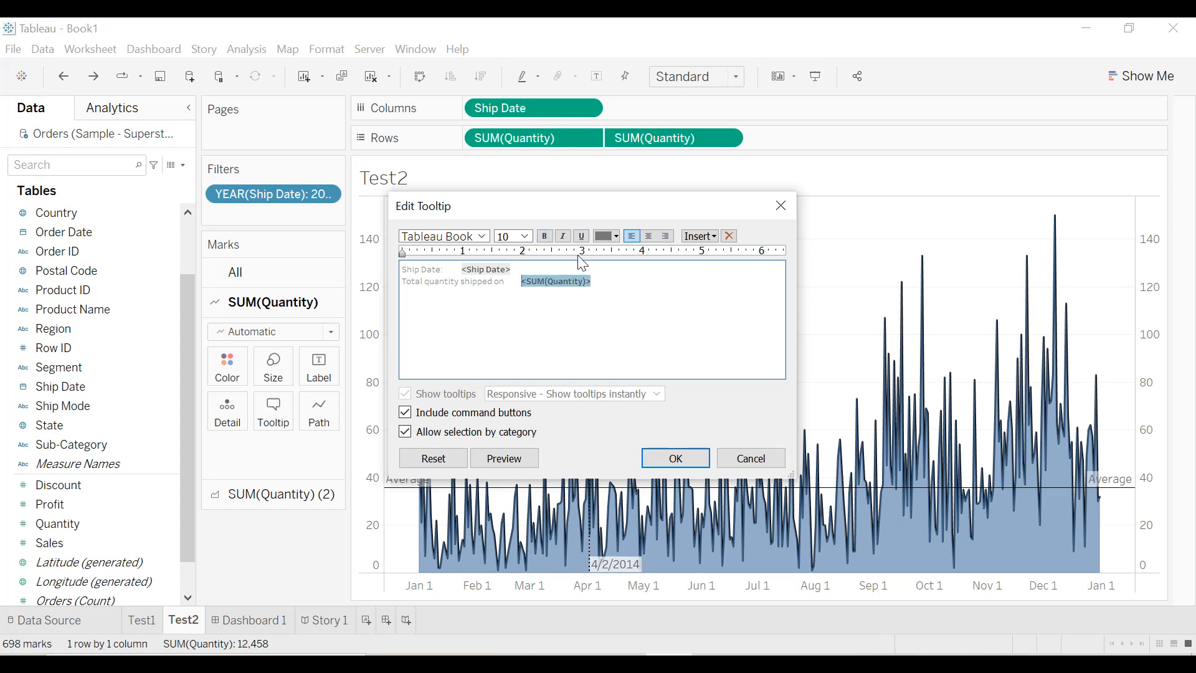
{"action": "key", "text": "Left"}
{"action": "key", "text": "BackSpace"}
{"action": "type", "text": "is"}
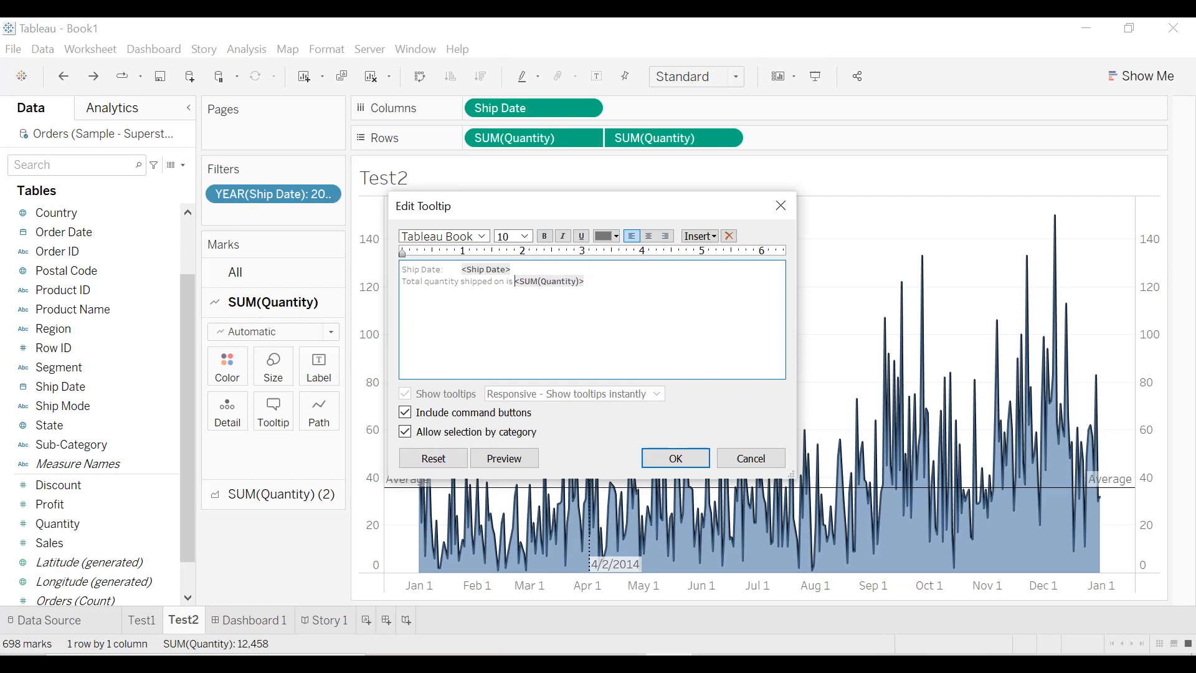
- Move the <Ship Date> field between "on" and "is" in the tooltip sentence, delete the "Ship Date:" label and apply the tooltip
{"action": "double_click", "coordinate": [486, 269]}
{"action": "key", "text": "ctrl+c"}
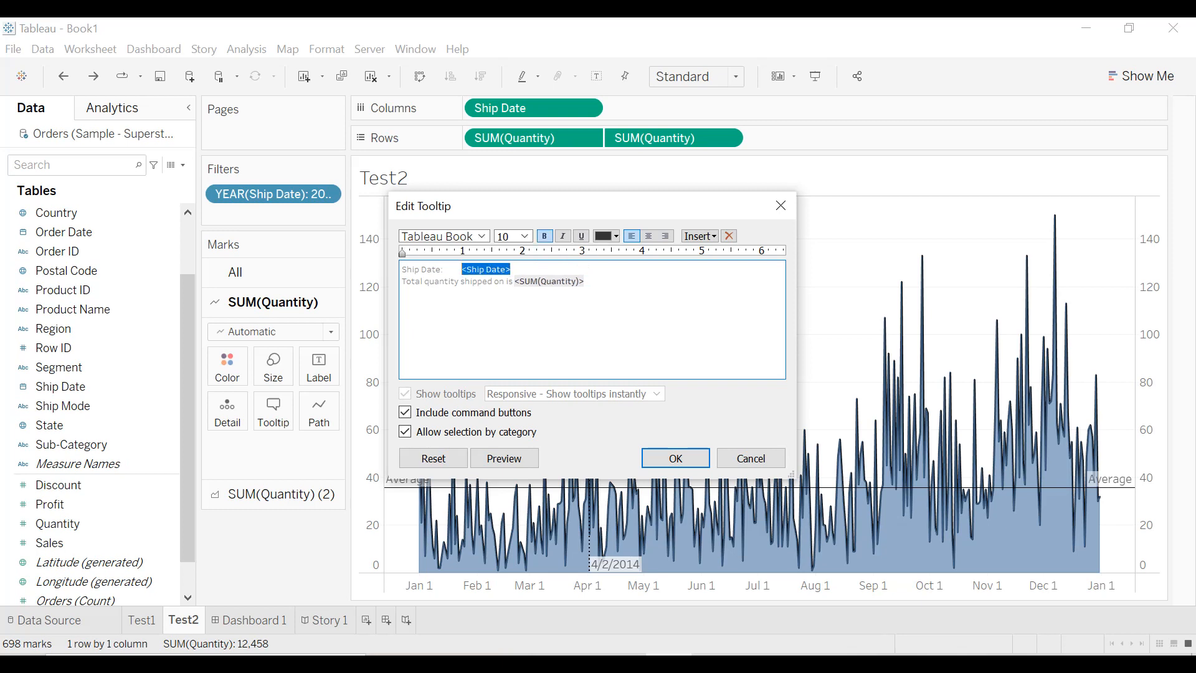
{"action": "key", "text": "Delete"}
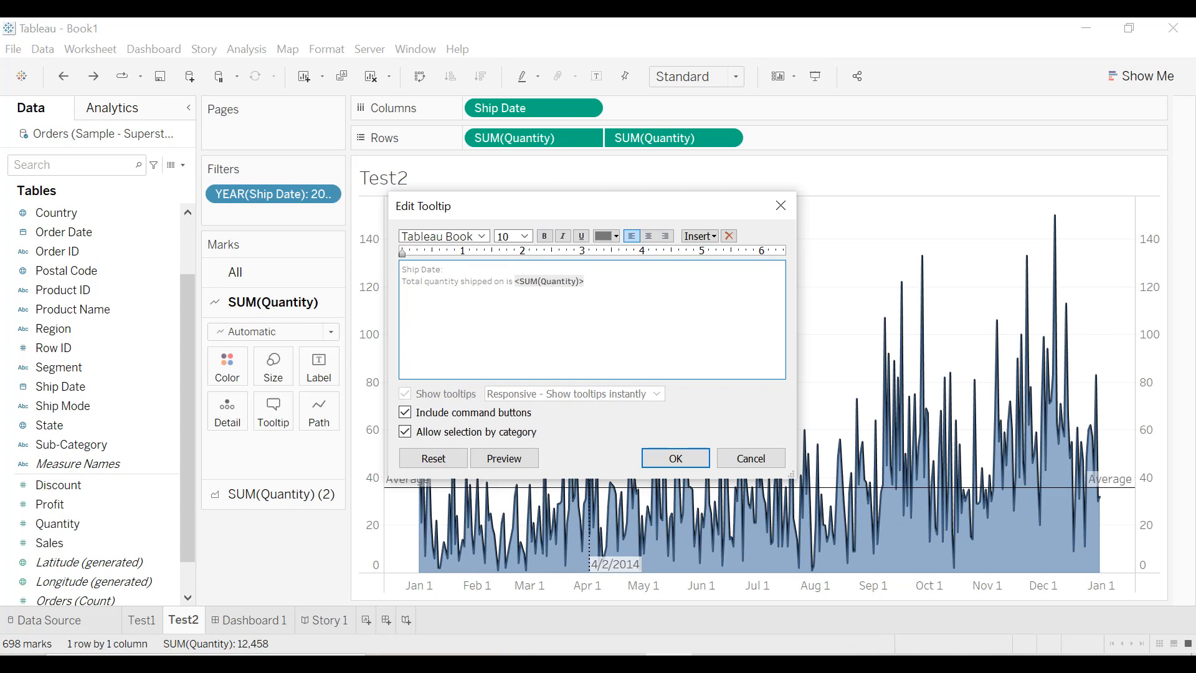
{"action": "key", "text": "ctrl+v"}
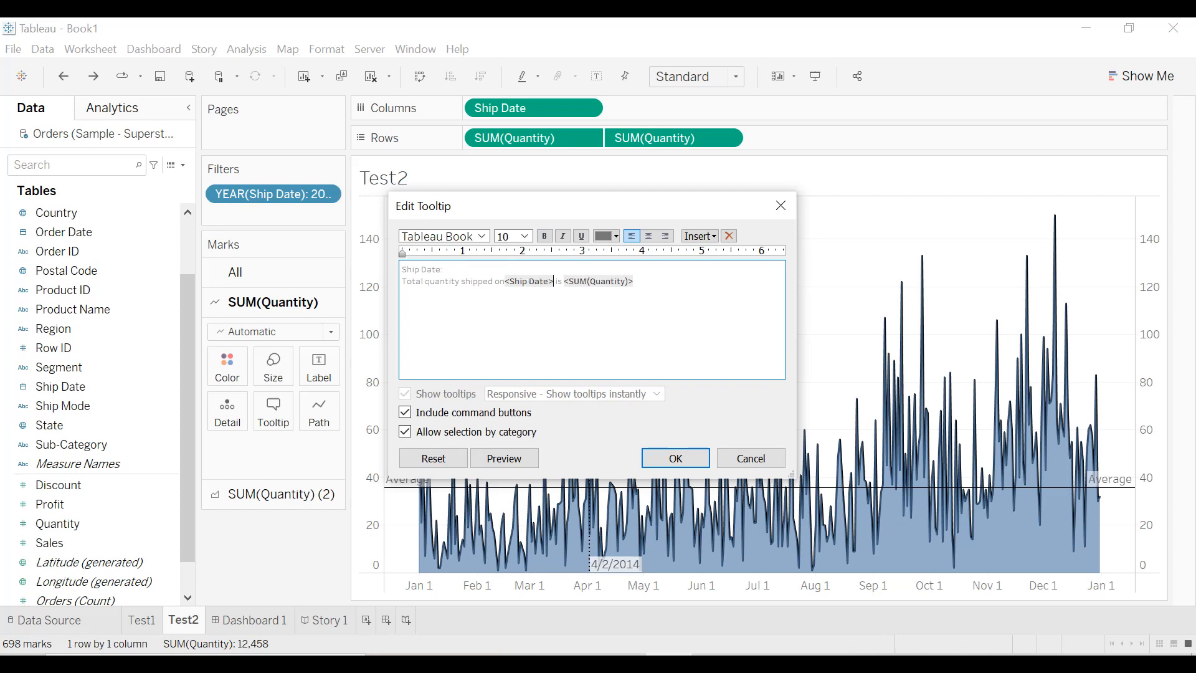
{"action": "key", "text": "shift+Left"}
{"action": "key", "text": "Left"}
{"action": "left_click_drag", "start_coordinate": [402, 269], "coordinate": [443, 270]}
{"action": "key", "text": "BackSpace"}
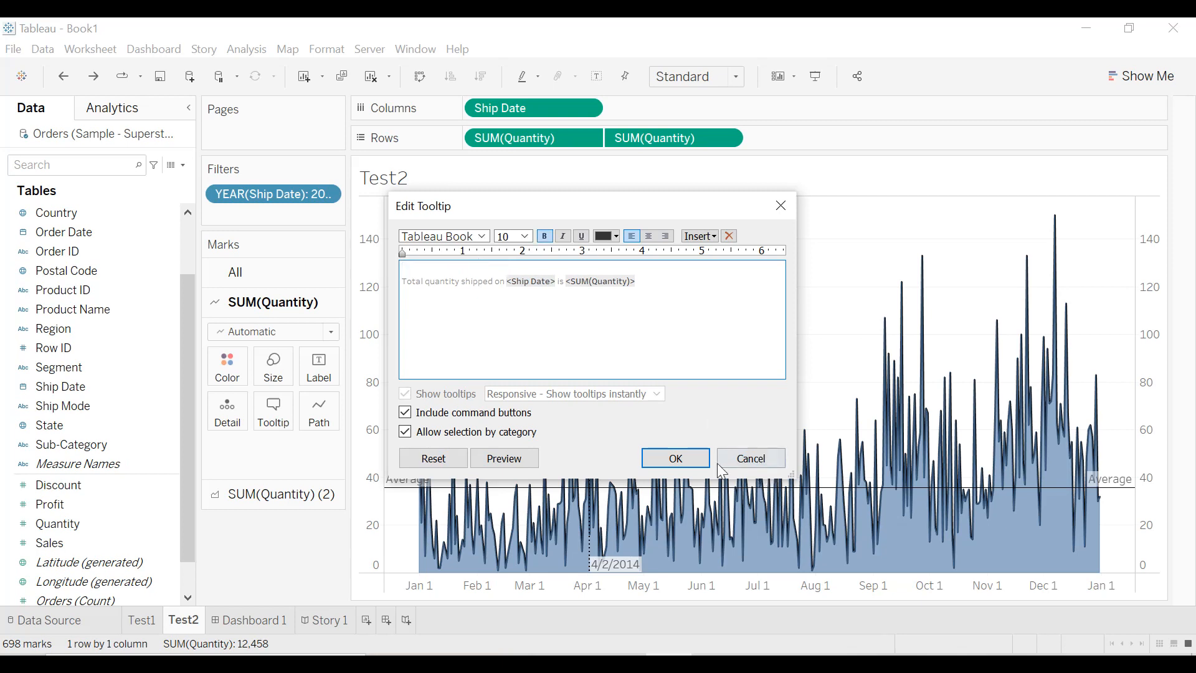
{"action": "left_click", "coordinate": [675, 459]}
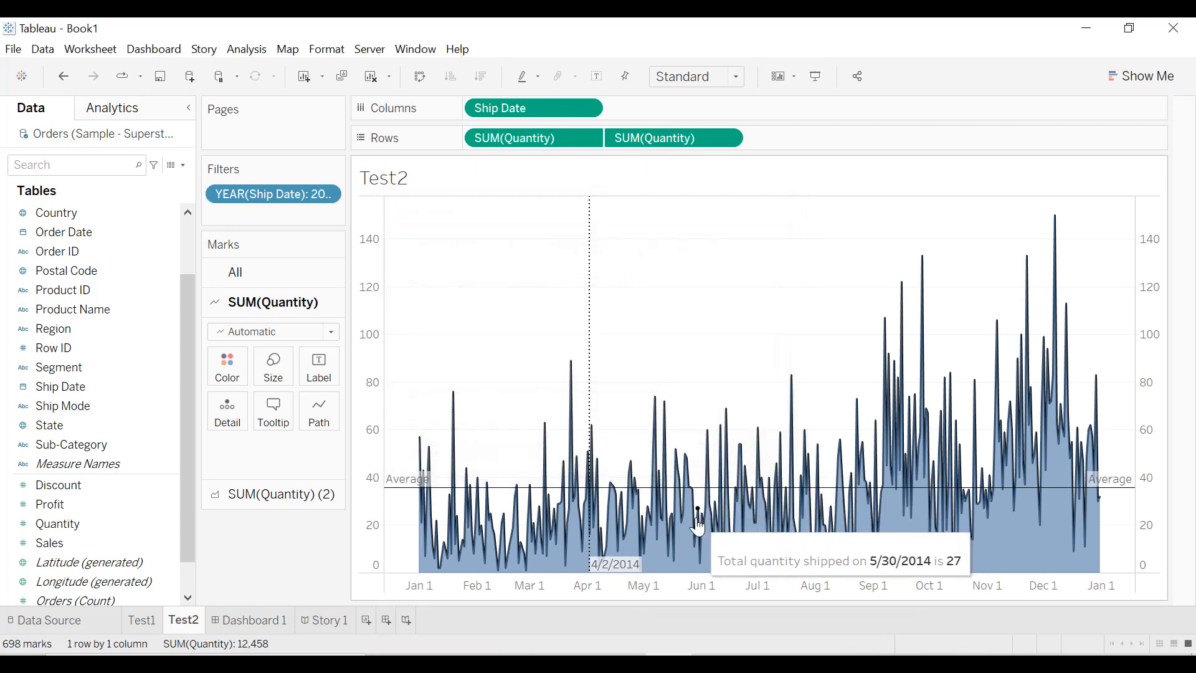
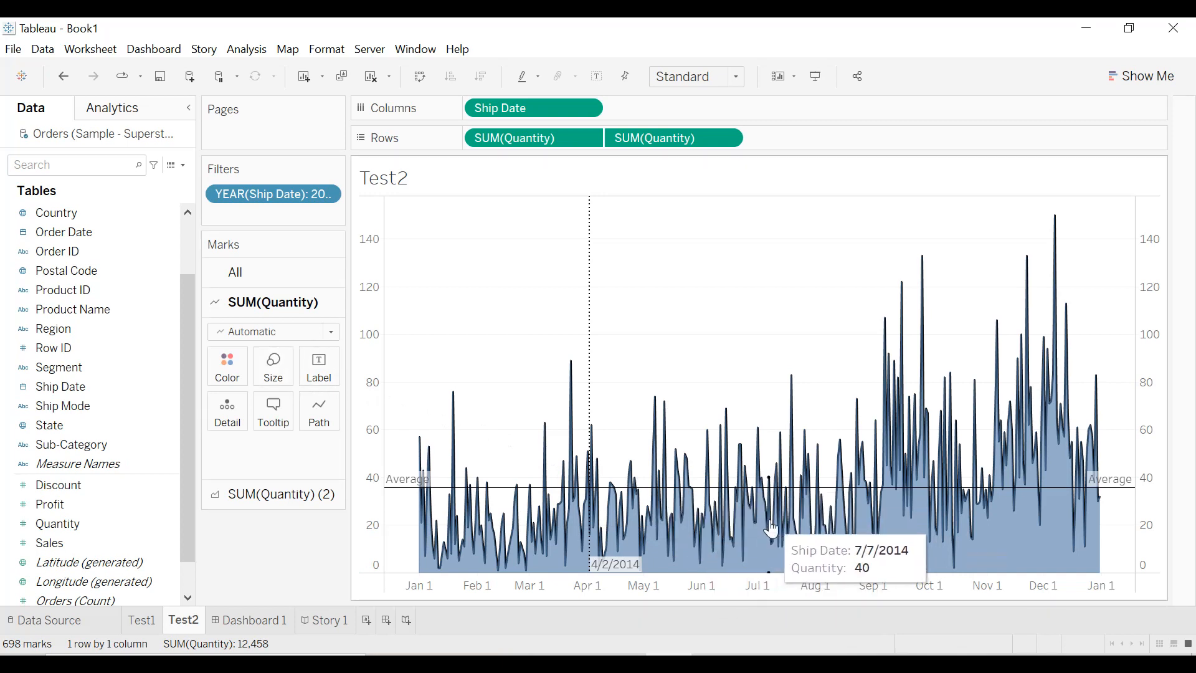
- Change the line type of the first SUM(Quantity) marks to the step style
{"action": "left_click", "coordinate": [333, 422]}
{"action": "left_click", "coordinate": [342, 470]}
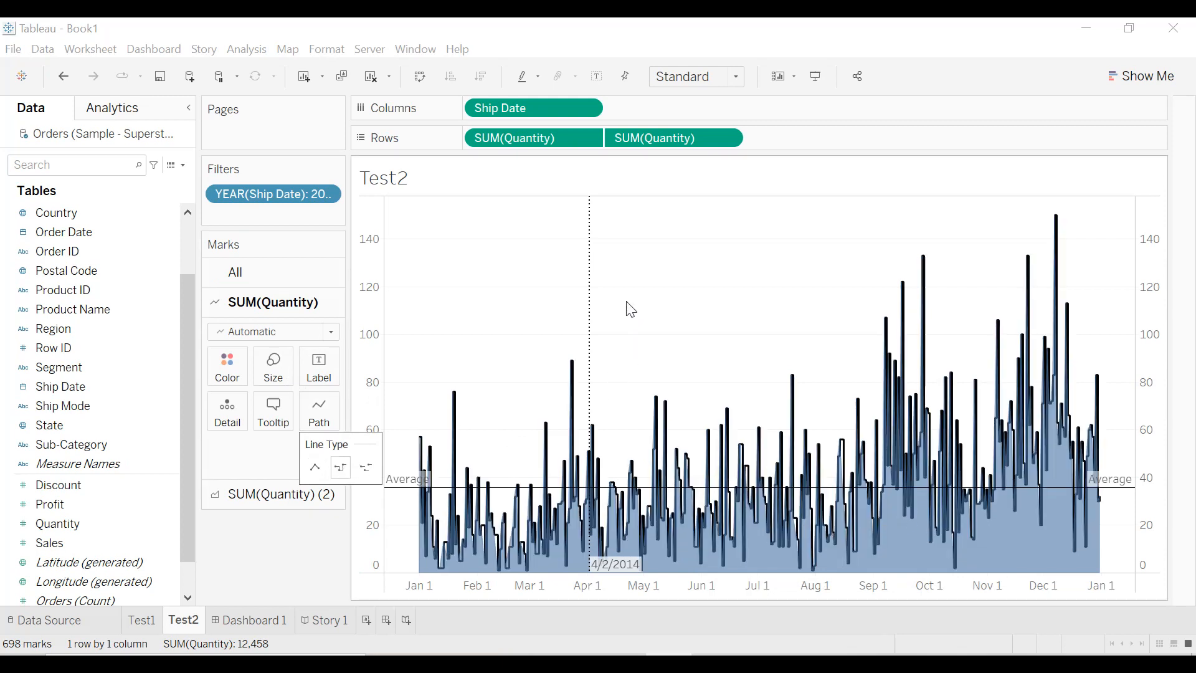
- Select the chart marks from about late April to early September and inspect the selection's tooltip summary
{"action": "left_click_drag", "start_coordinate": [626, 302], "coordinate": [891, 570]}
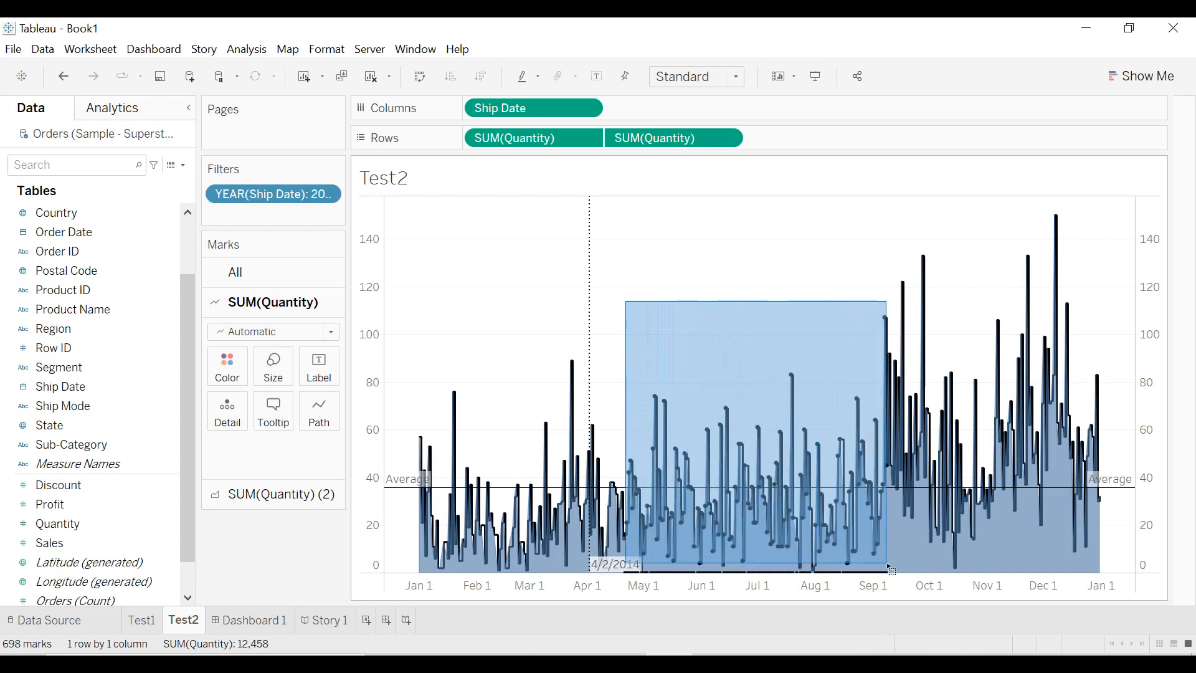
{"action": "left_click_drag", "start_coordinate": [892, 571], "coordinate": [892, 570]}
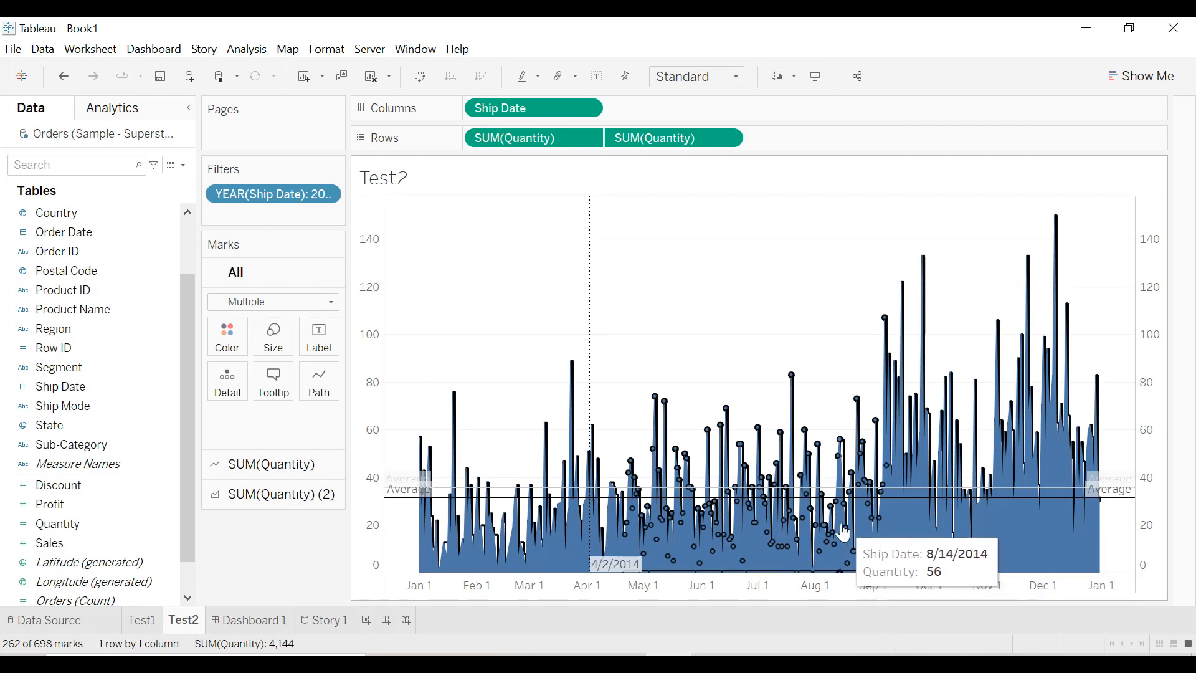
{"action": "mouse_move", "coordinate": [748, 513]}
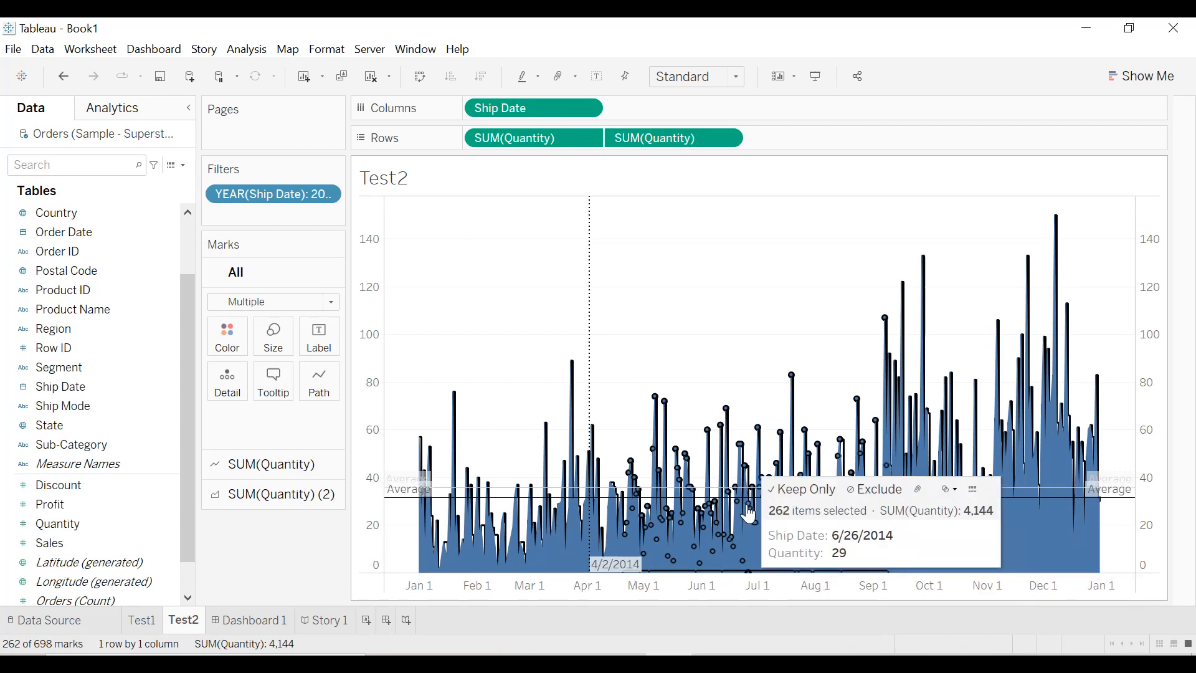
{"action": "left_click", "coordinate": [775, 494]}
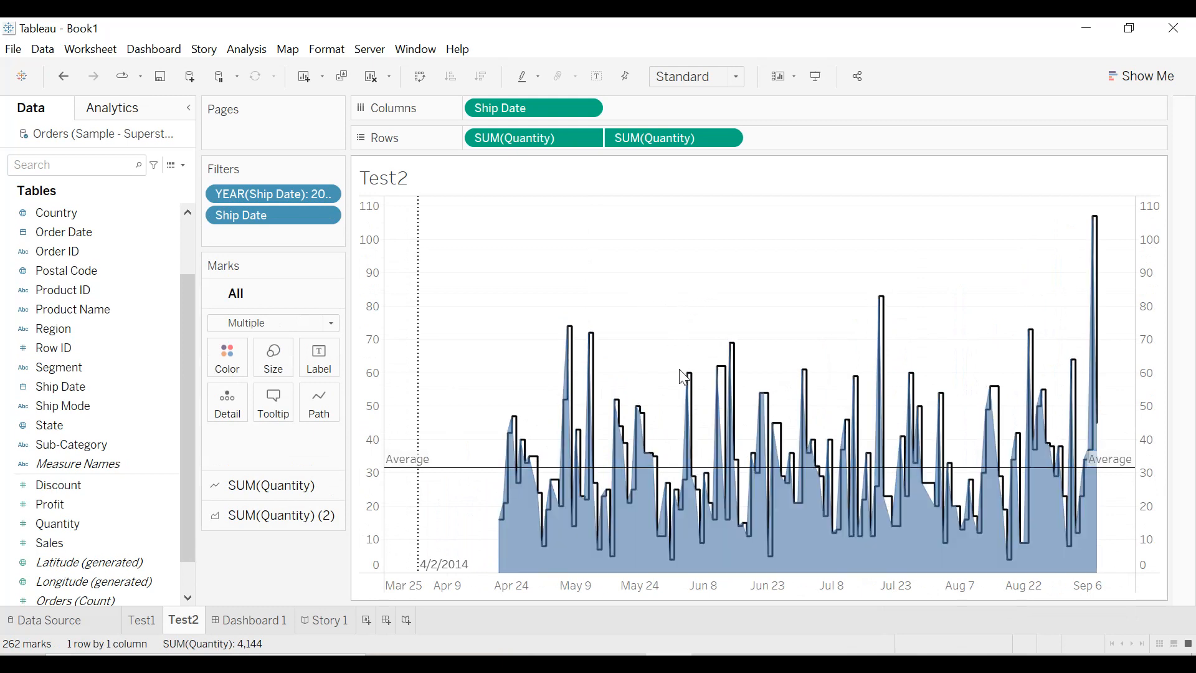
{"action": "left_click_drag", "start_coordinate": [660, 156], "coordinate": [152, 301]}
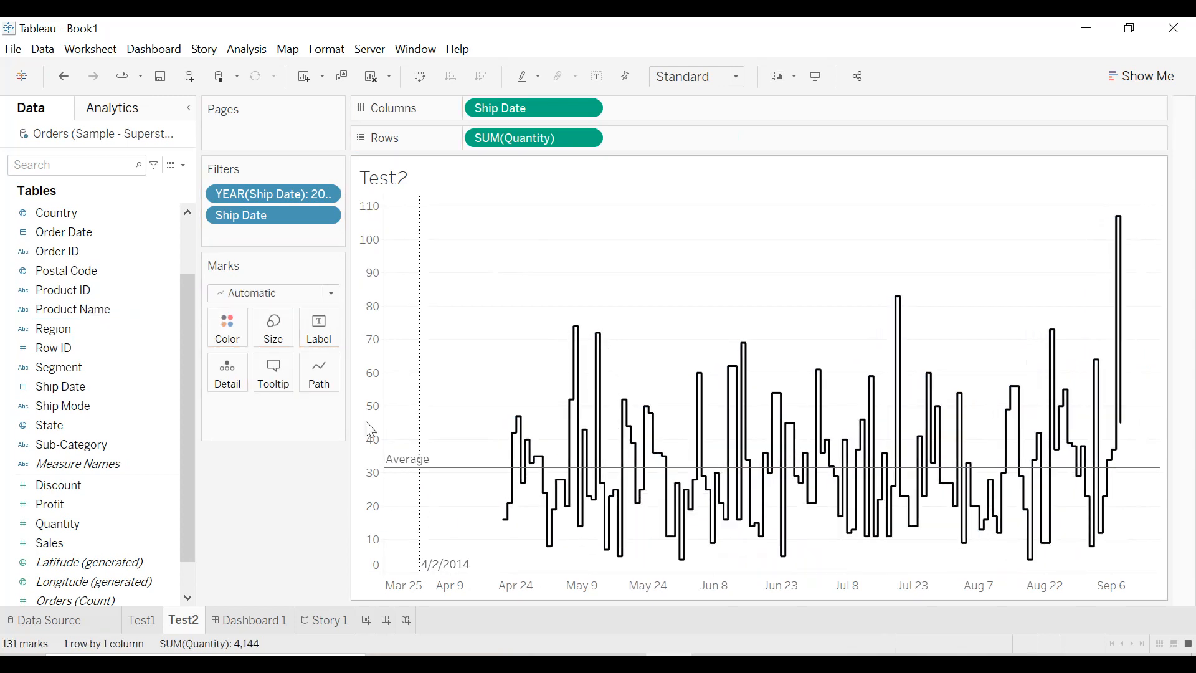
{"action": "left_click", "coordinate": [319, 377]}
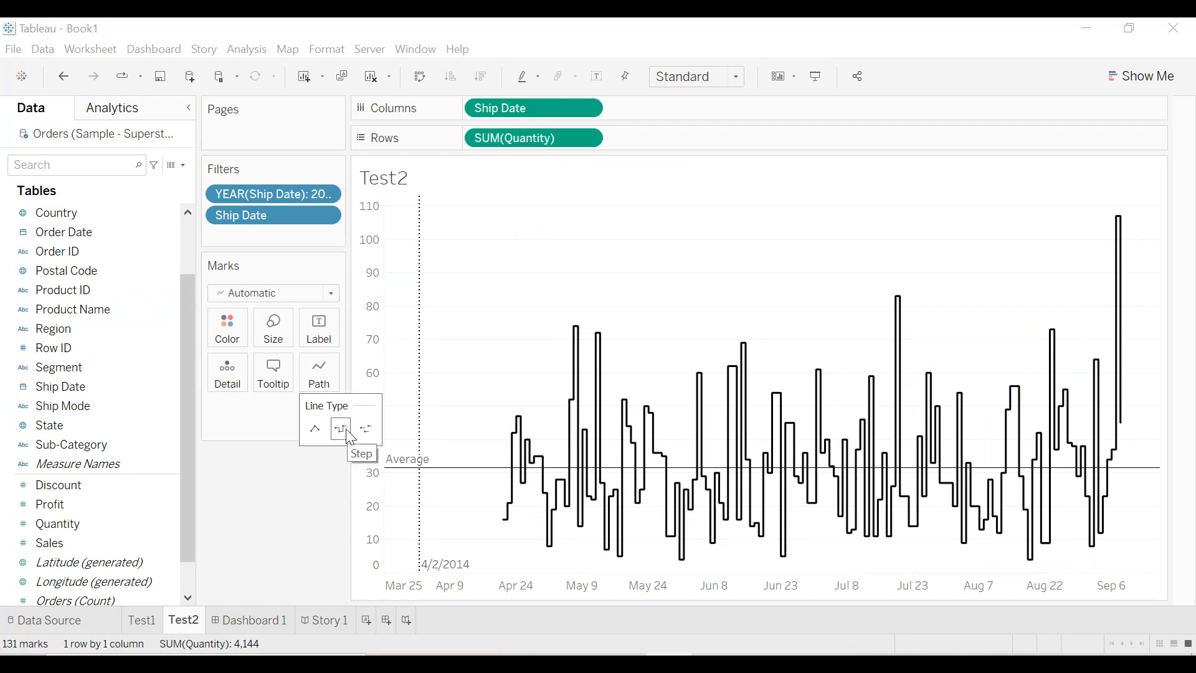
{"action": "key", "text": "ctrl+z"}
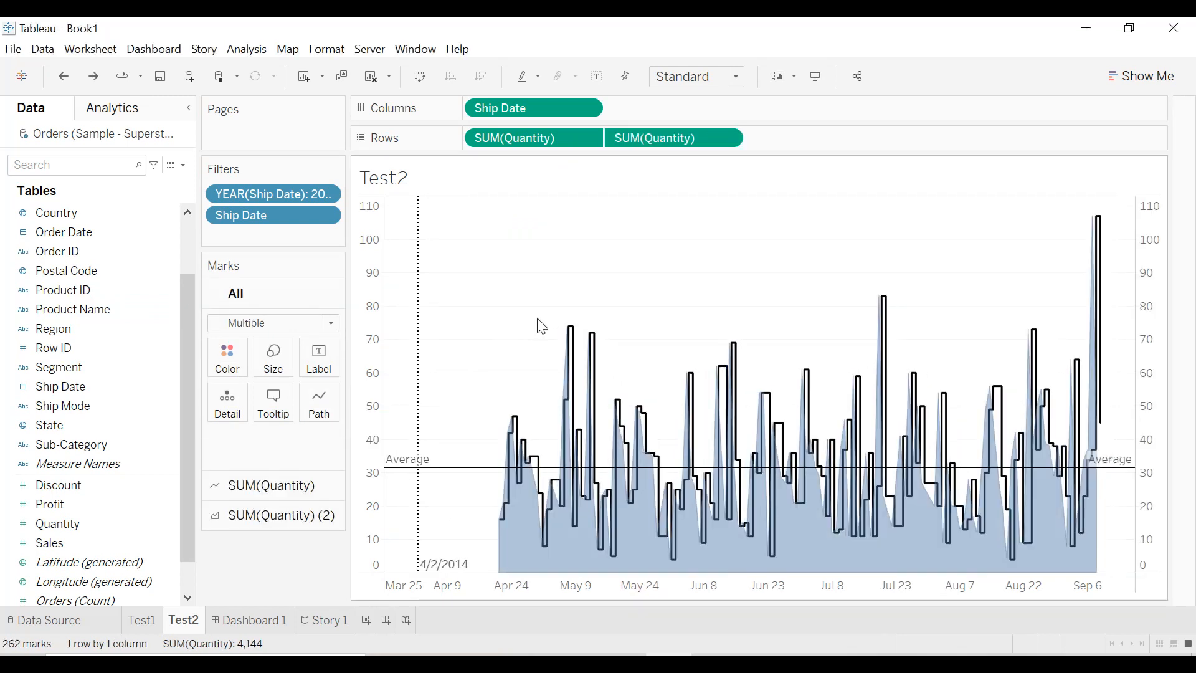
{"action": "key", "text": "ctrl+z"}
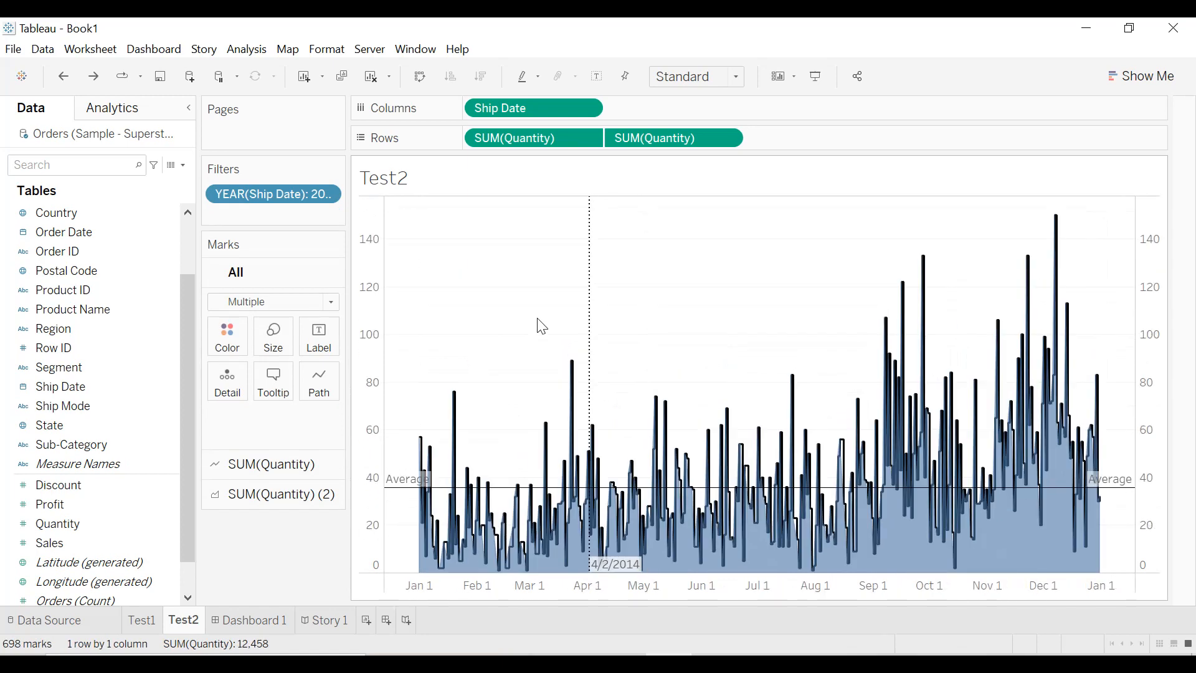
- Set the line type of the Test2 chart to linear and make the marks slightly thinner
{"action": "left_click", "coordinate": [319, 377]}
{"action": "left_click", "coordinate": [316, 438]}
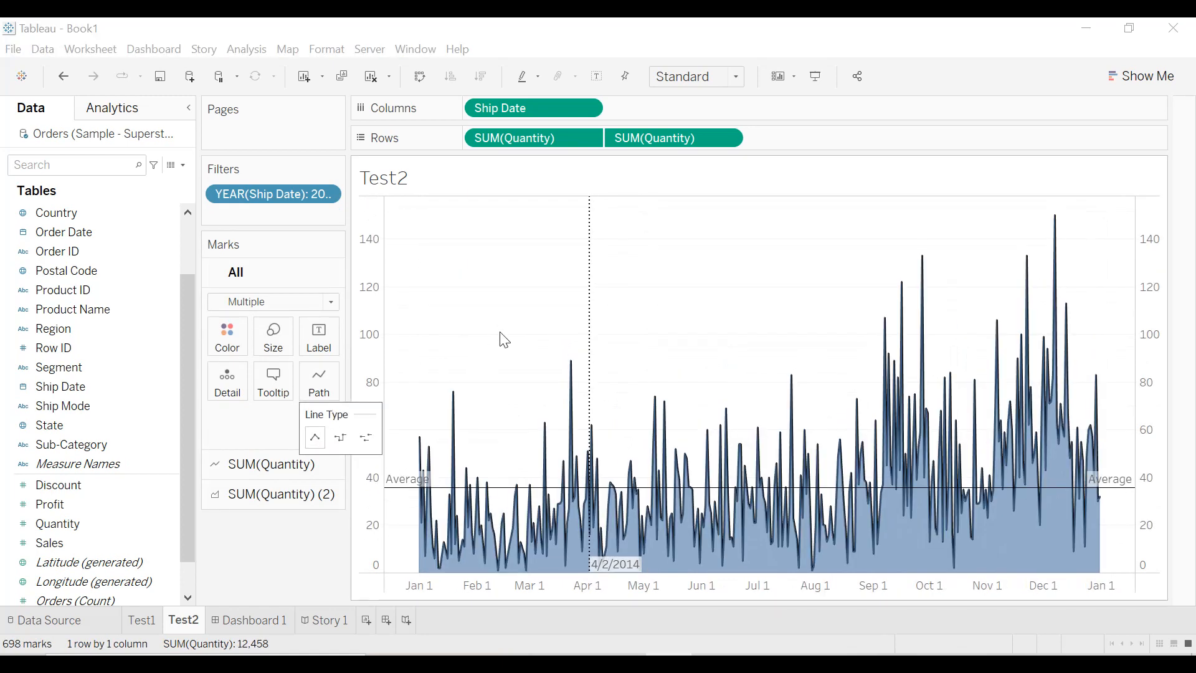
{"action": "left_click", "coordinate": [272, 336]}
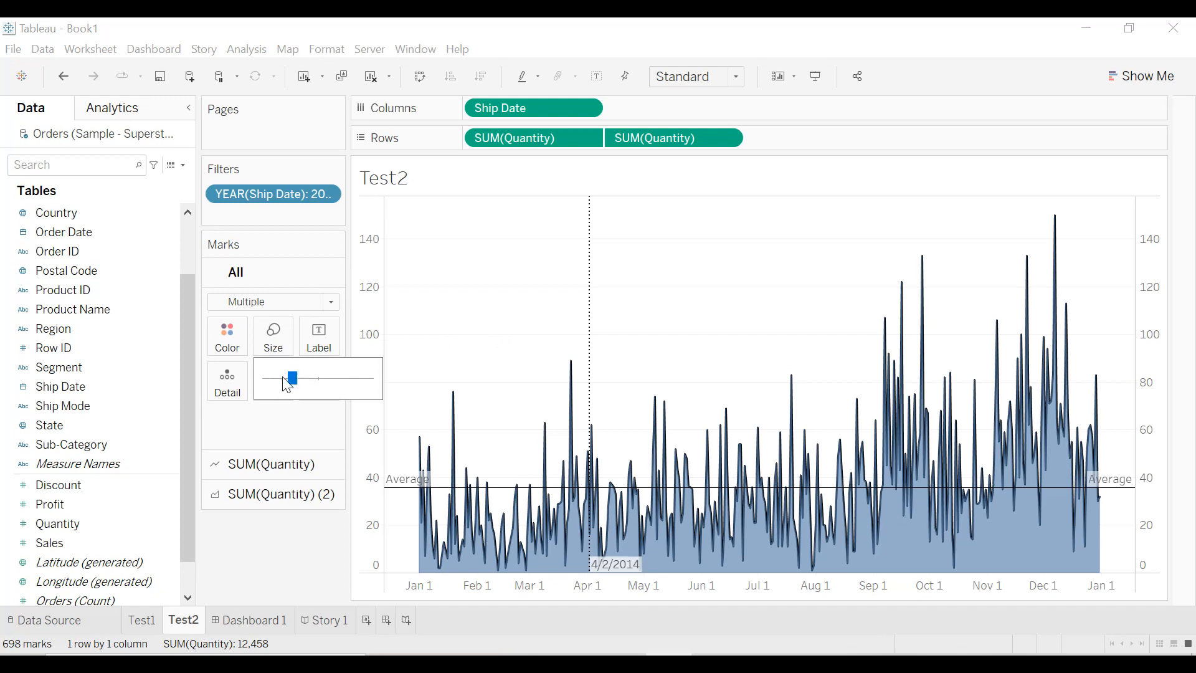
{"action": "mouse_move", "coordinate": [283, 382]}
{"action": "left_mouse_down"}
{"action": "mouse_move", "coordinate": [272, 381]}
{"action": "mouse_move", "coordinate": [284, 384]}
{"action": "left_mouse_up"}
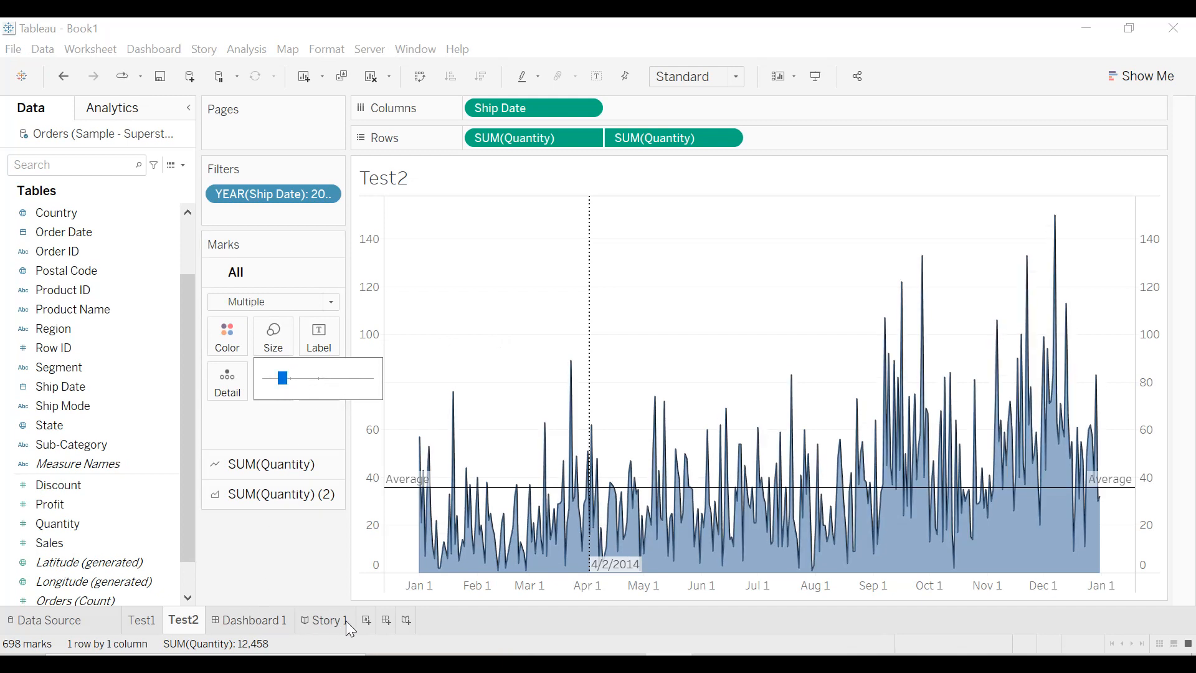
- Create a new worksheet and place it between Test2 and Dashboard 1
{"action": "left_click", "coordinate": [365, 621]}
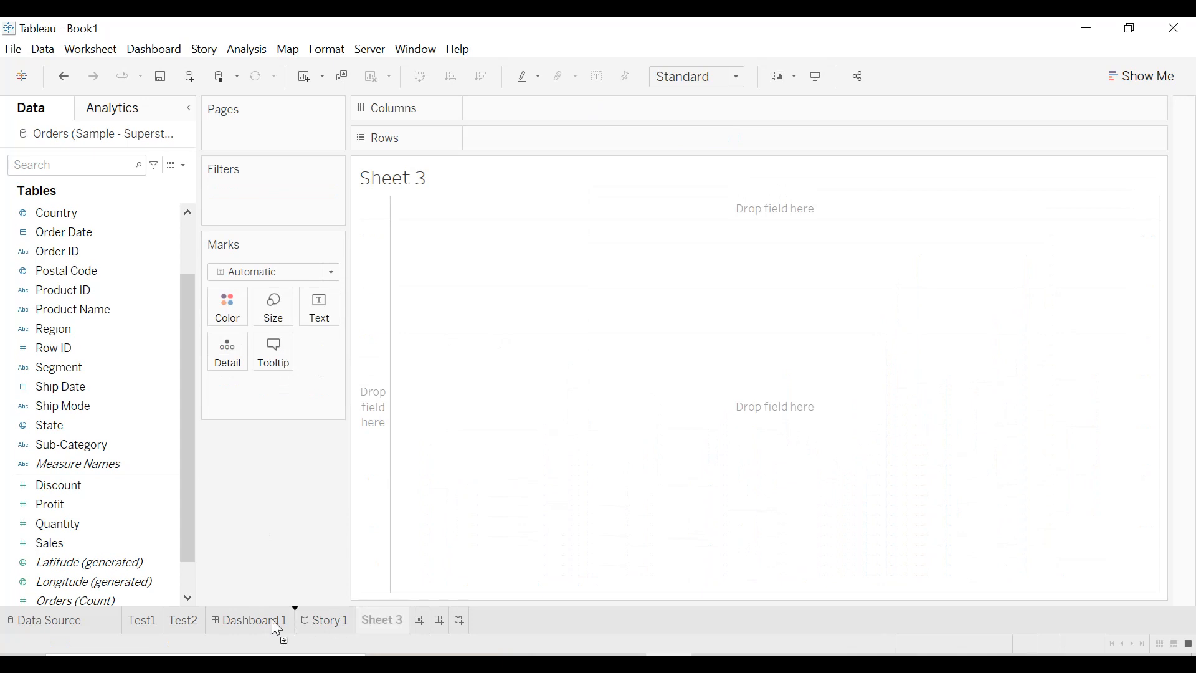
{"action": "left_click_drag", "start_coordinate": [225, 620], "coordinate": [224, 621]}
- Chart Sales on Rows against Ship Date on Columns, with the date as a continuous Month
{"action": "scroll", "coordinate": [192, 454], "scroll_direction": "up", "scroll_amount": 3}
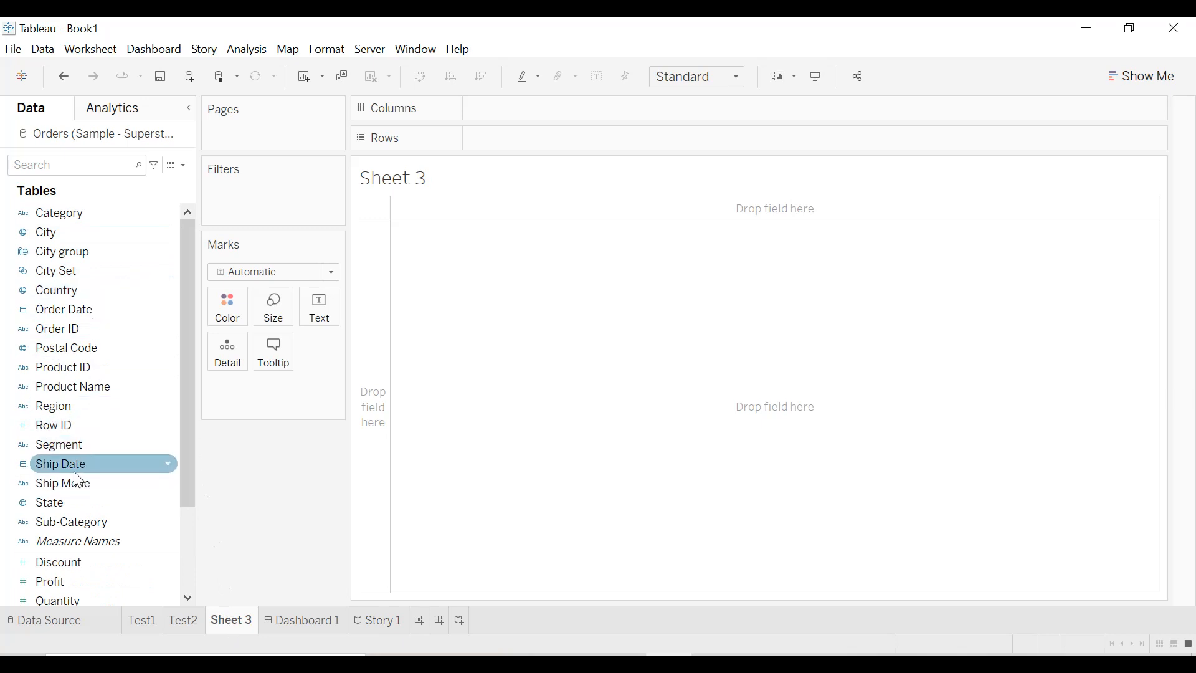
{"action": "mouse_move", "coordinate": [77, 466]}
{"action": "left_mouse_down"}
{"action": "mouse_move", "coordinate": [569, 139]}
{"action": "mouse_move", "coordinate": [536, 107]}
{"action": "mouse_move", "coordinate": [119, 391]}
{"action": "mouse_move", "coordinate": [74, 466]}
{"action": "left_mouse_up"}
{"action": "left_click", "coordinate": [479, 290]}
{"action": "key", "text": "ctrl+z"}
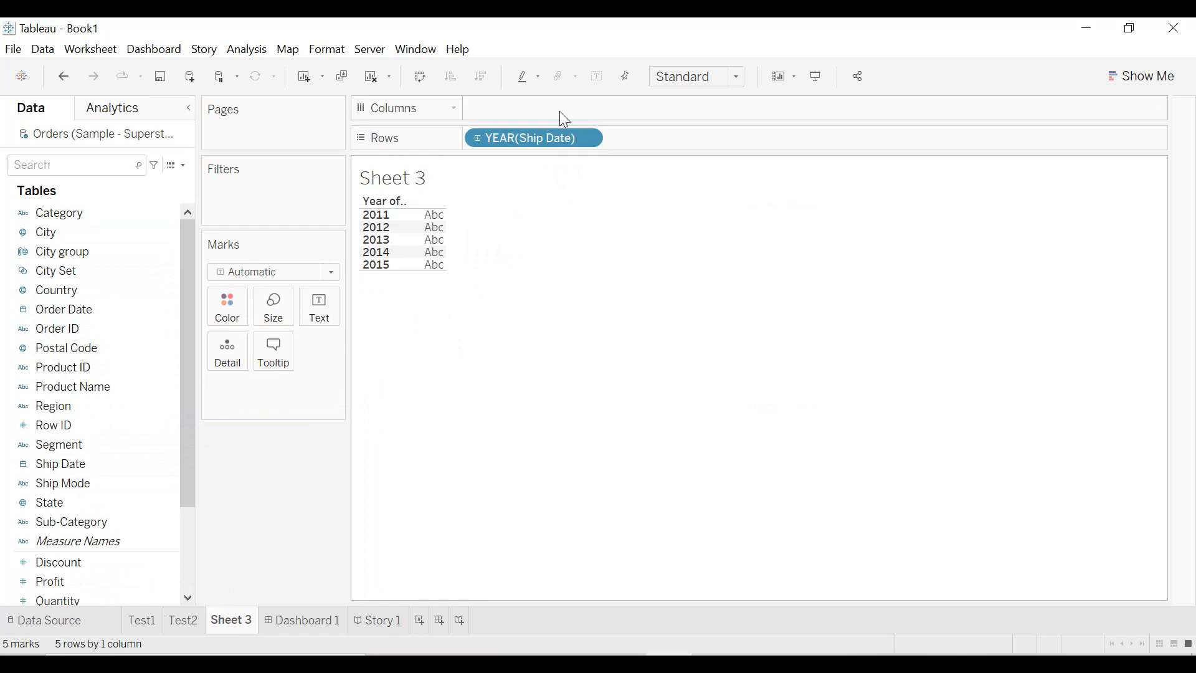
{"action": "left_click_drag", "start_coordinate": [477, 142], "coordinate": [492, 107]}
{"action": "left_click", "coordinate": [592, 108]}
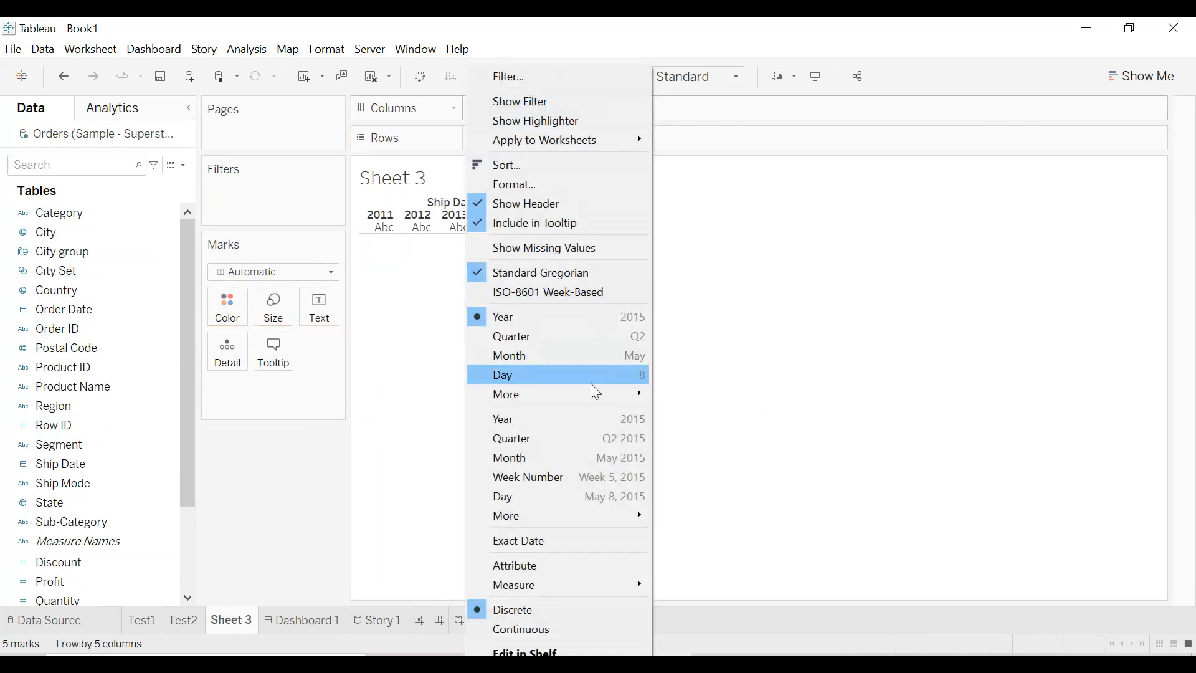
{"action": "left_click", "coordinate": [568, 459]}
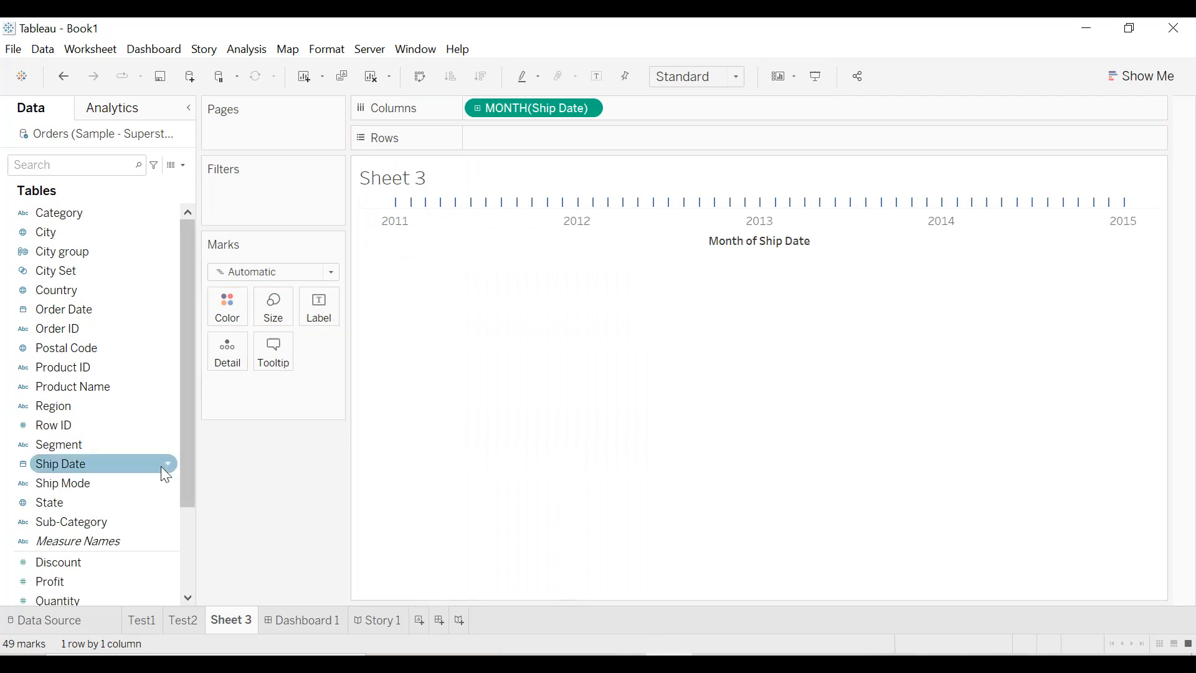
{"action": "scroll", "coordinate": [136, 473], "scroll_direction": "down", "scroll_amount": 3}
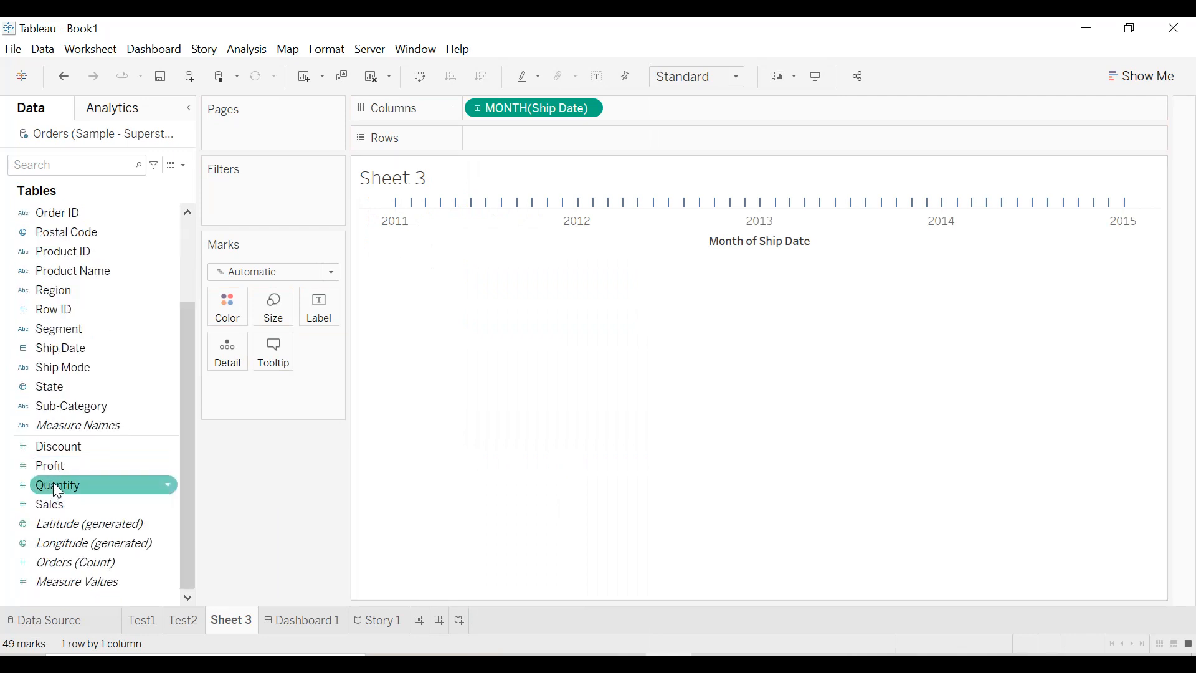
{"action": "left_click_drag", "start_coordinate": [62, 506], "coordinate": [516, 148]}
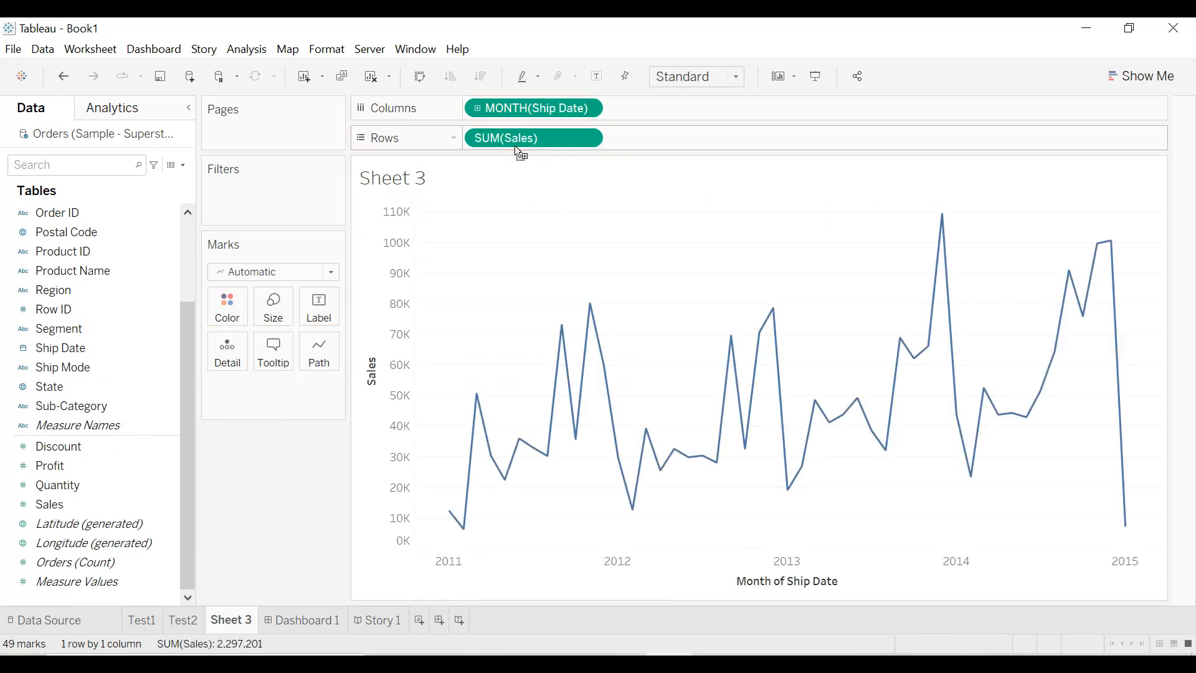
- Change the mark type to Bar and set Ship Date on Columns to Exact Date
{"action": "left_click", "coordinate": [303, 275]}
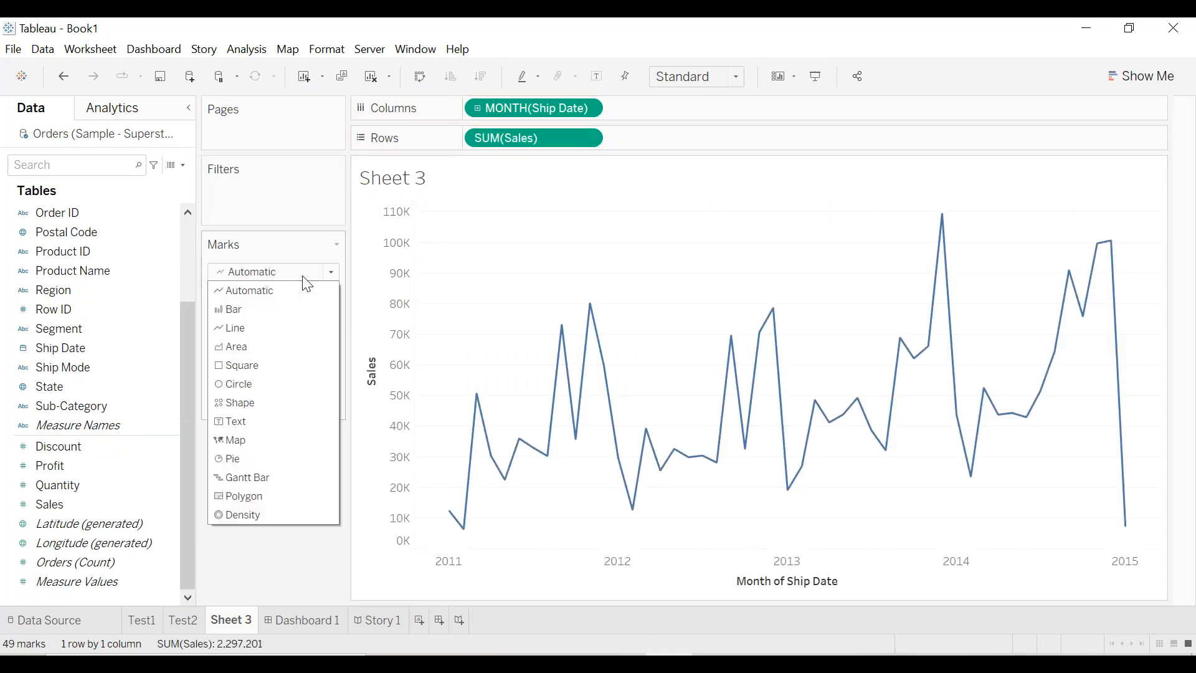
{"action": "left_click", "coordinate": [279, 306]}
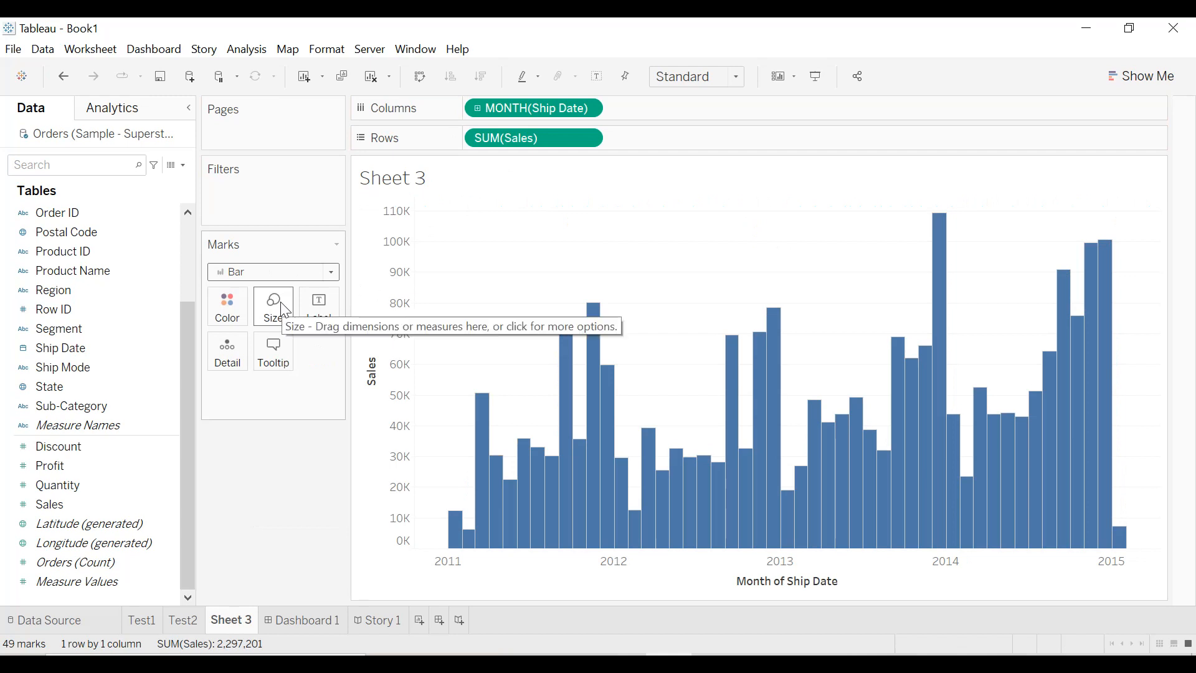
{"action": "left_click", "coordinate": [587, 108]}
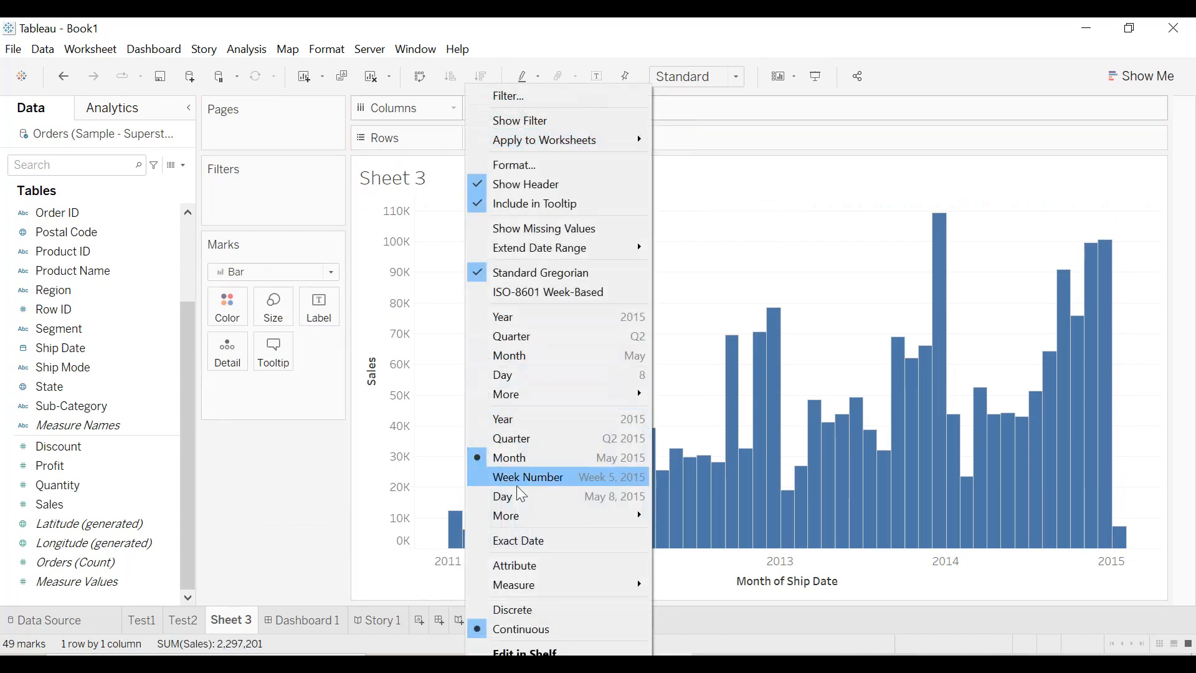
{"action": "left_click", "coordinate": [505, 540]}
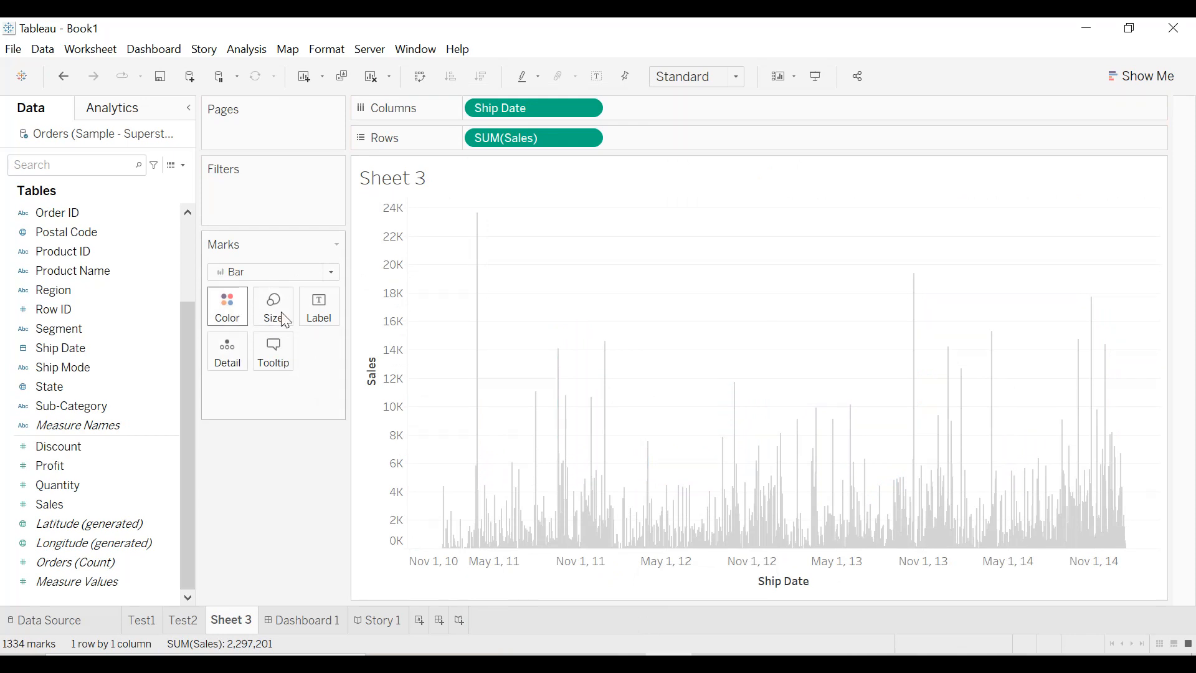
- Filter Sheet 3 by the year of Ship Date, keeping only 2014
{"action": "scroll", "coordinate": [96, 323], "scroll_direction": "up", "scroll_amount": 2}
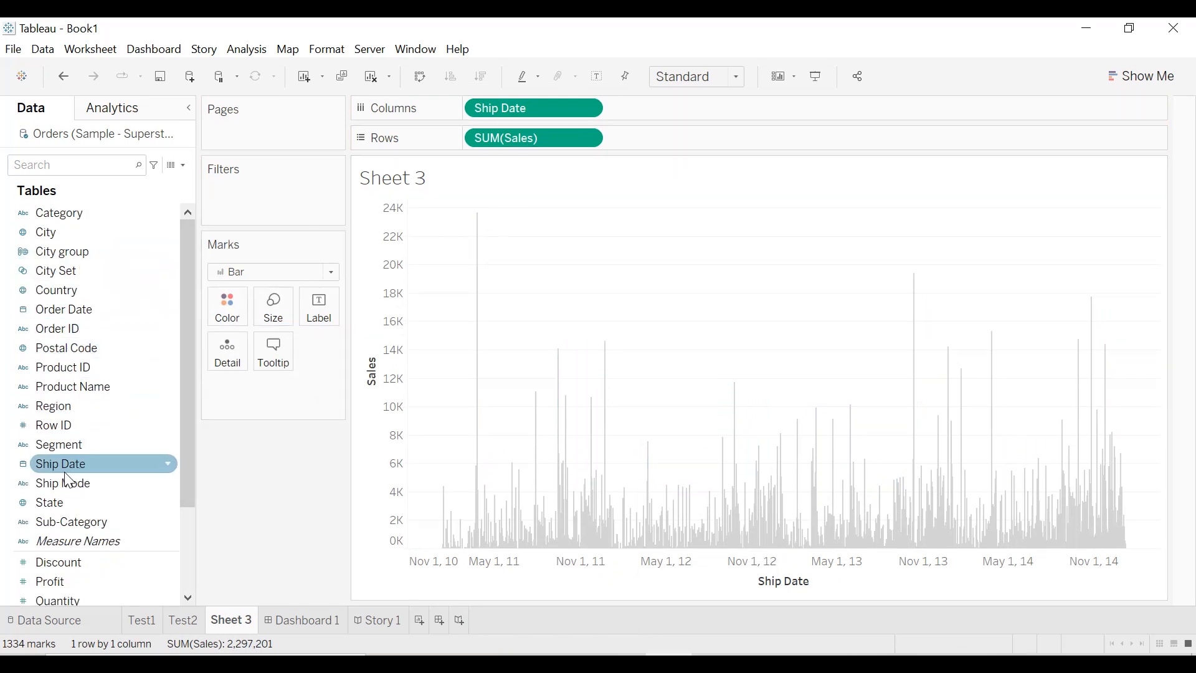
{"action": "left_click_drag", "start_coordinate": [66, 473], "coordinate": [243, 205]}
{"action": "left_click", "coordinate": [562, 231]}
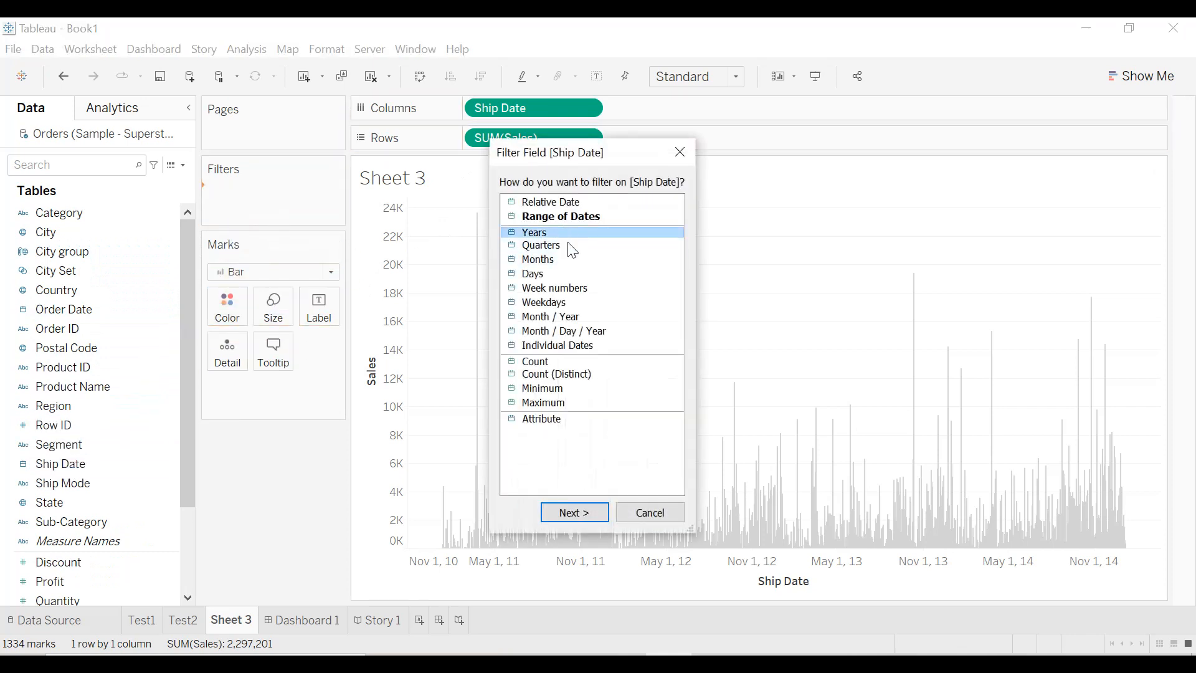
{"action": "left_click", "coordinate": [574, 511]}
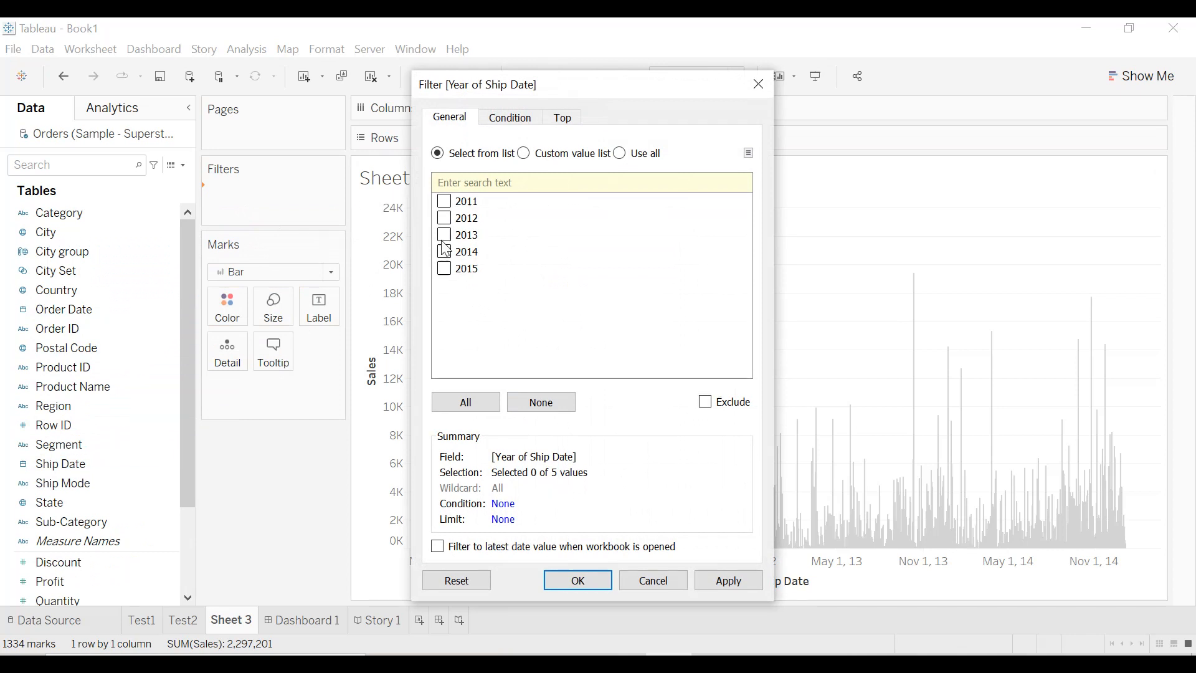
{"action": "left_click", "coordinate": [444, 252]}
{"action": "left_click", "coordinate": [444, 251]}
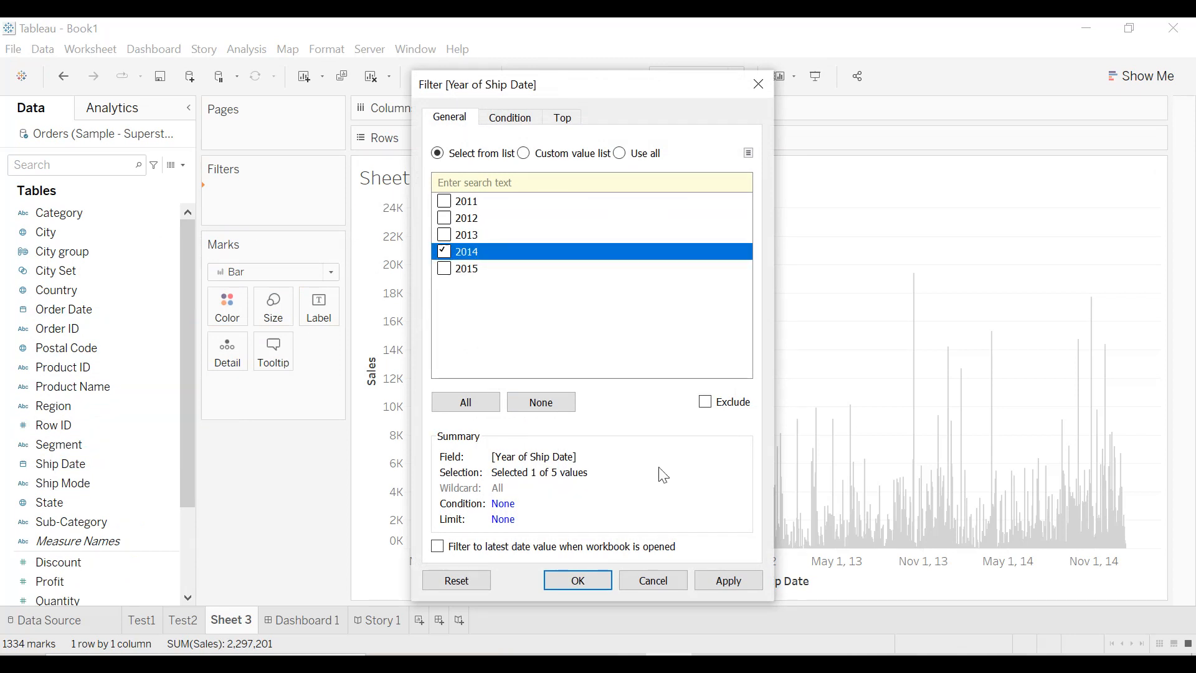
{"action": "left_click", "coordinate": [726, 581]}
{"action": "left_click", "coordinate": [589, 578]}
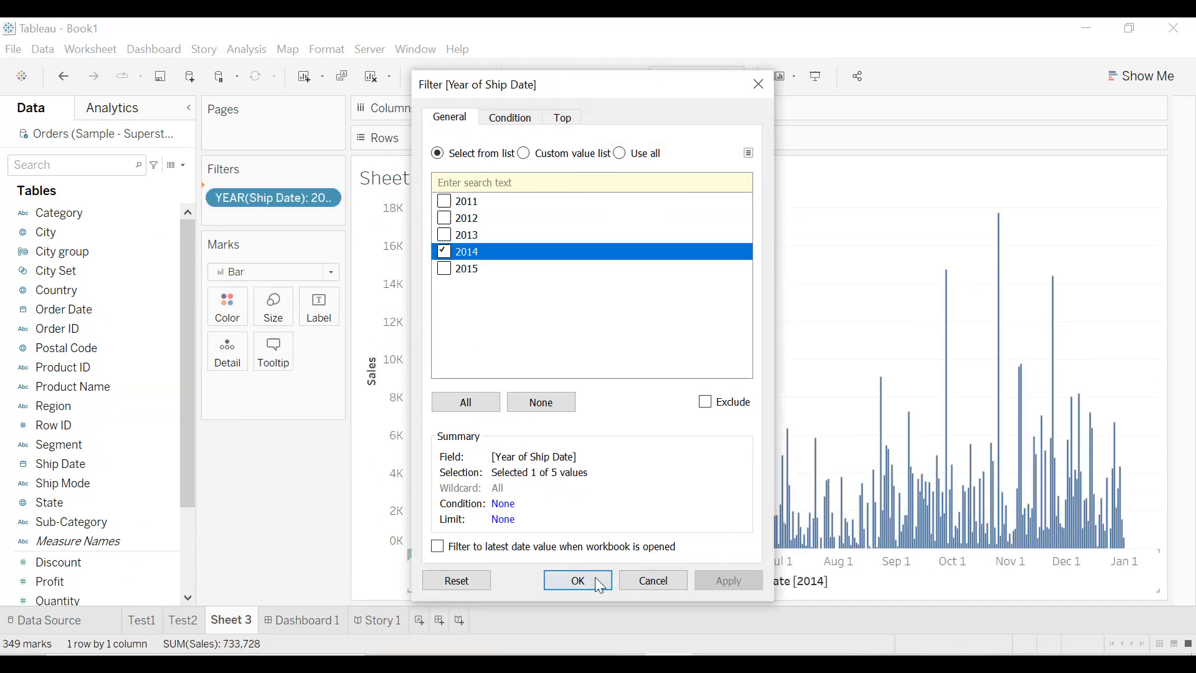
- Switch the bar size to Manual and make the bars narrower
{"action": "left_click", "coordinate": [273, 310]}
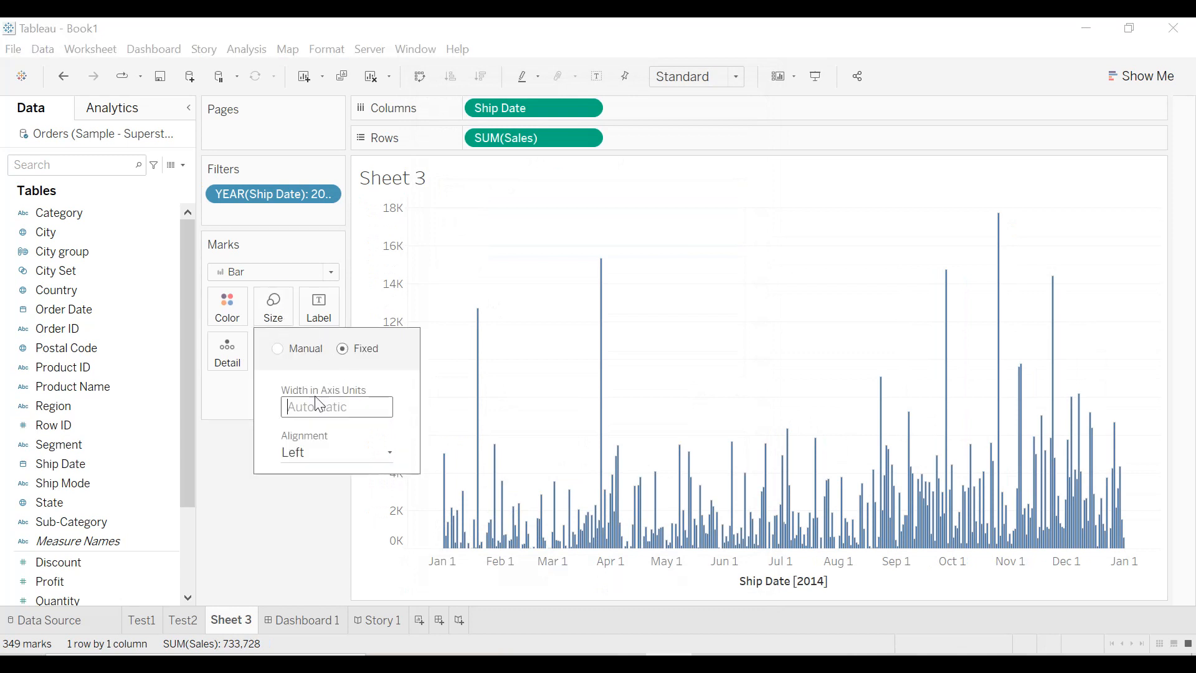
{"action": "left_click", "coordinate": [268, 313]}
{"action": "left_click", "coordinate": [277, 349]}
{"action": "mouse_move", "coordinate": [308, 426]}
{"action": "left_mouse_down"}
{"action": "mouse_move", "coordinate": [374, 426]}
{"action": "mouse_move", "coordinate": [290, 426]}
{"action": "left_mouse_up"}
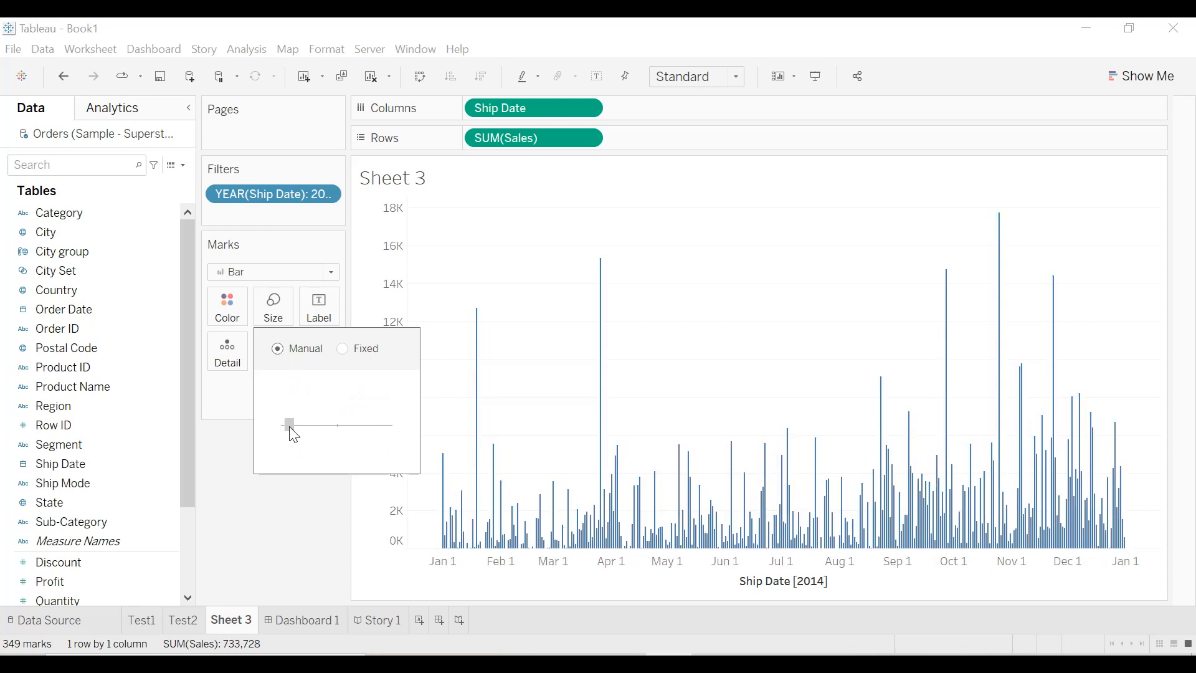
{"action": "left_click", "coordinate": [549, 397]}
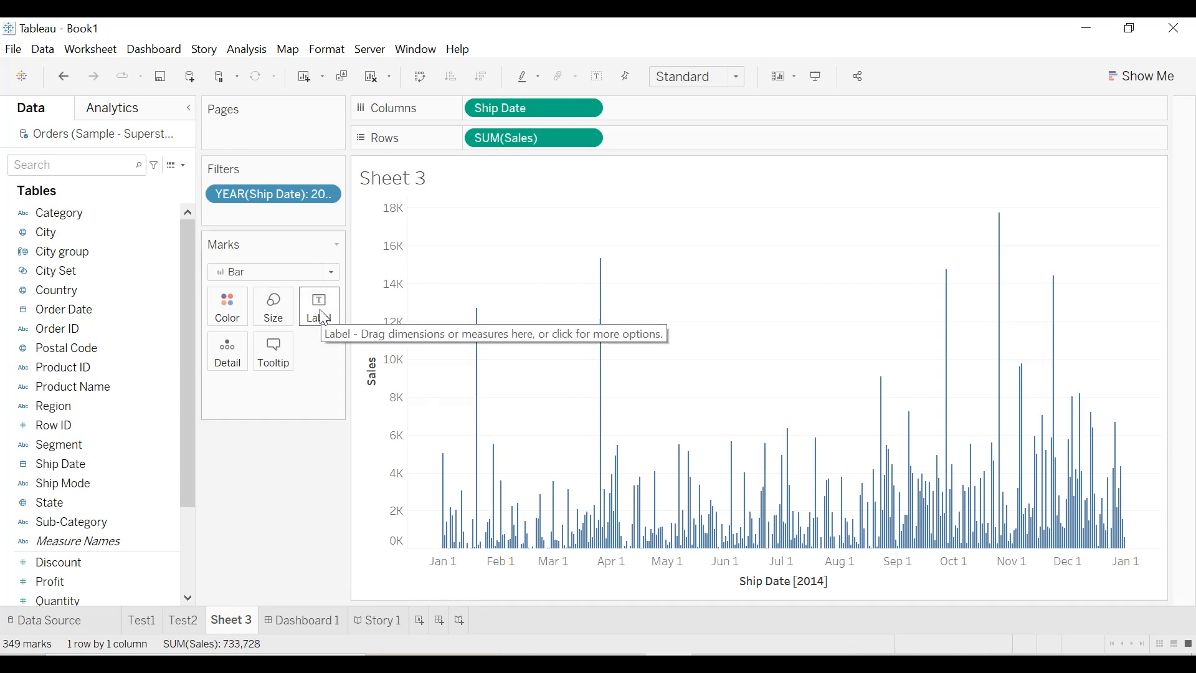
- Color the sales bars dark gold
{"action": "left_click", "coordinate": [234, 314]}
{"action": "left_click", "coordinate": [267, 356]}
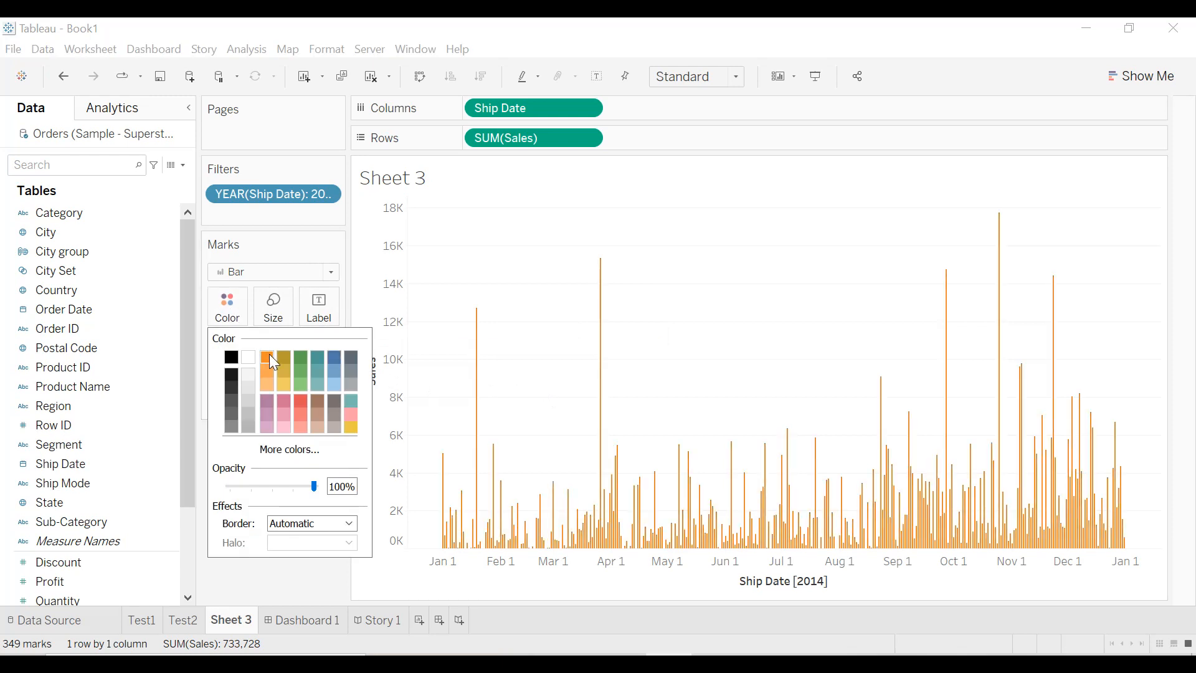
{"action": "left_click", "coordinate": [283, 357]}
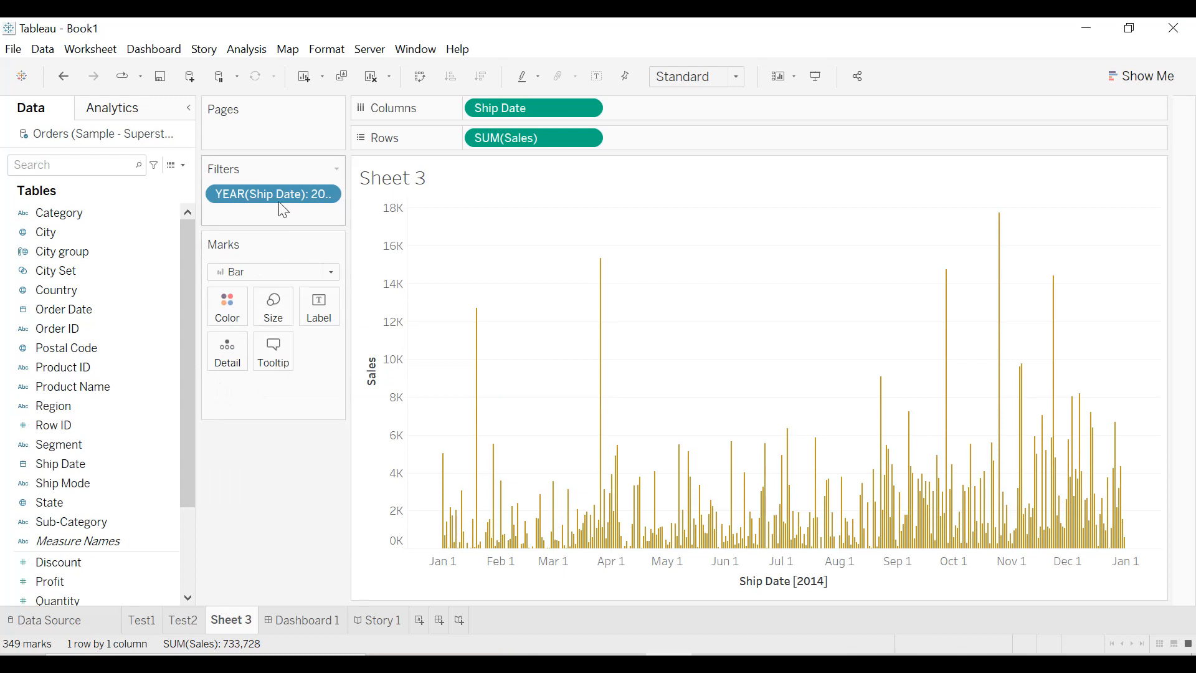
- Copy the YEAR(Ship Date) filter to Detail, and delete and reinsert the YEAR(Ship Date) field in the tooltip text
{"action": "left_click_drag", "start_coordinate": [276, 190], "coordinate": [228, 344]}
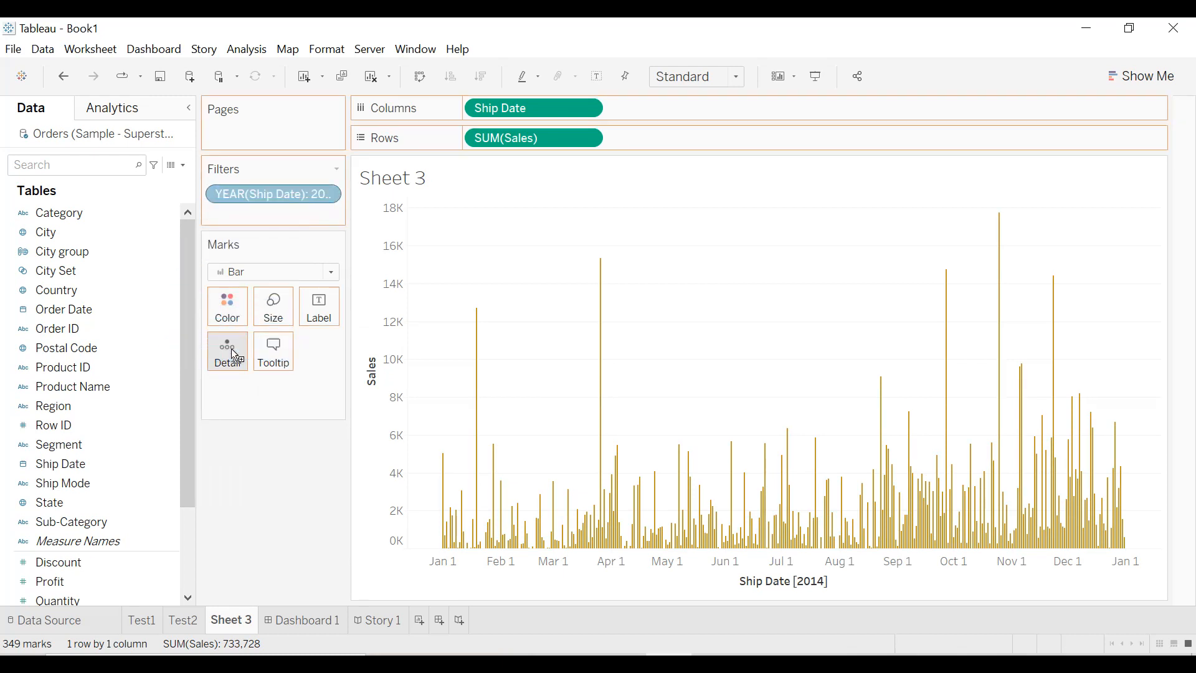
{"action": "left_click", "coordinate": [289, 366]}
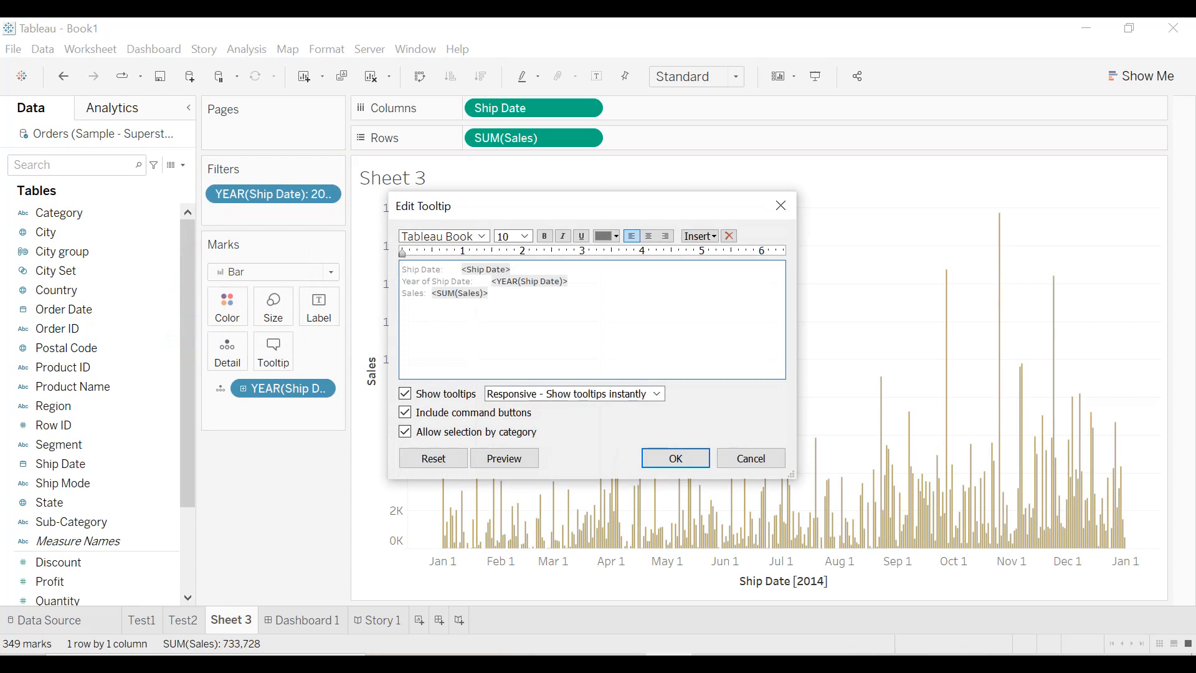
{"action": "double_click", "coordinate": [530, 281]}
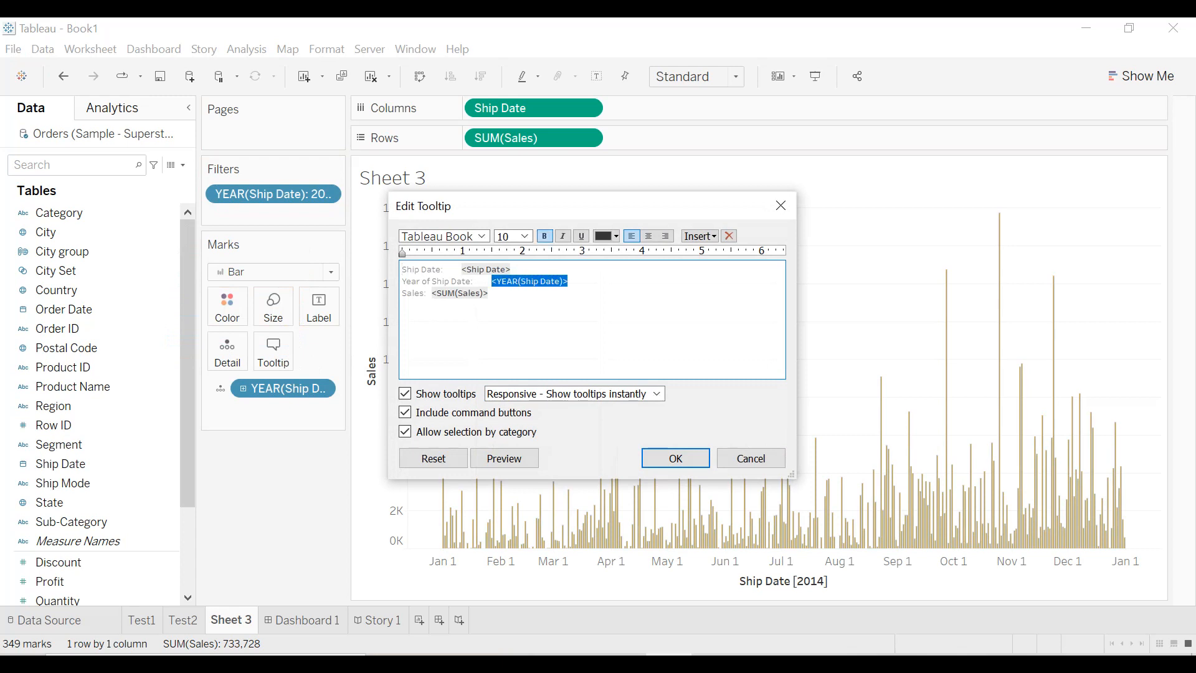
{"action": "key", "text": "Delete"}
{"action": "left_click", "coordinate": [700, 236]}
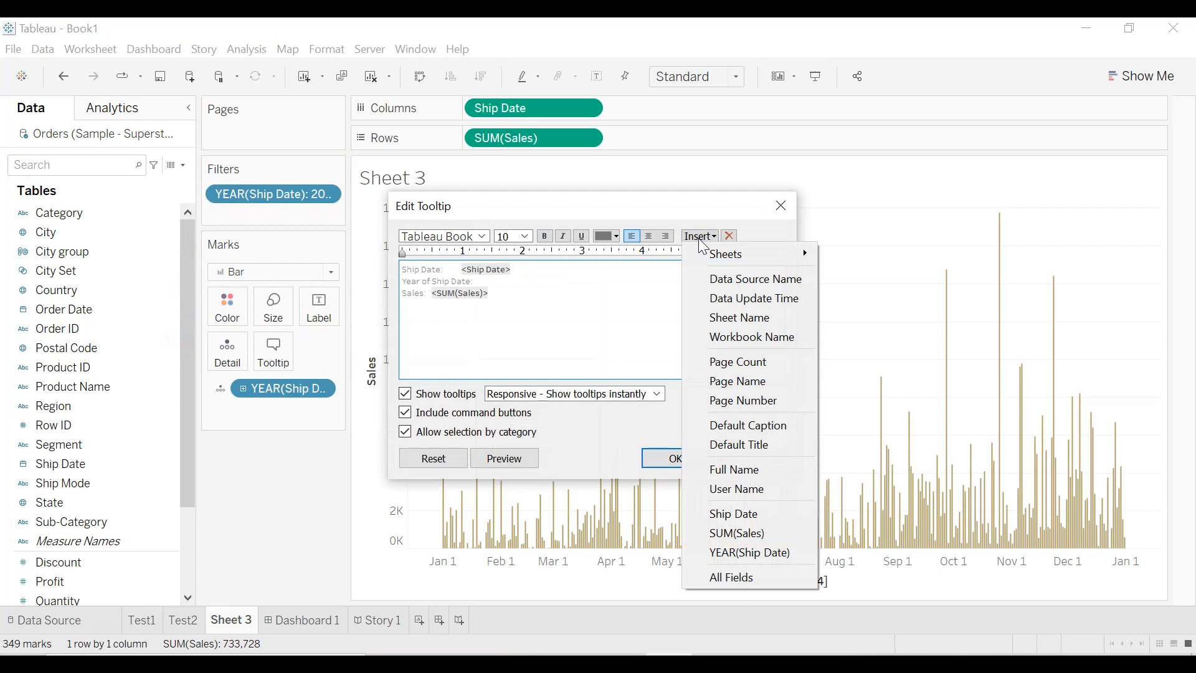
{"action": "left_click", "coordinate": [768, 549]}
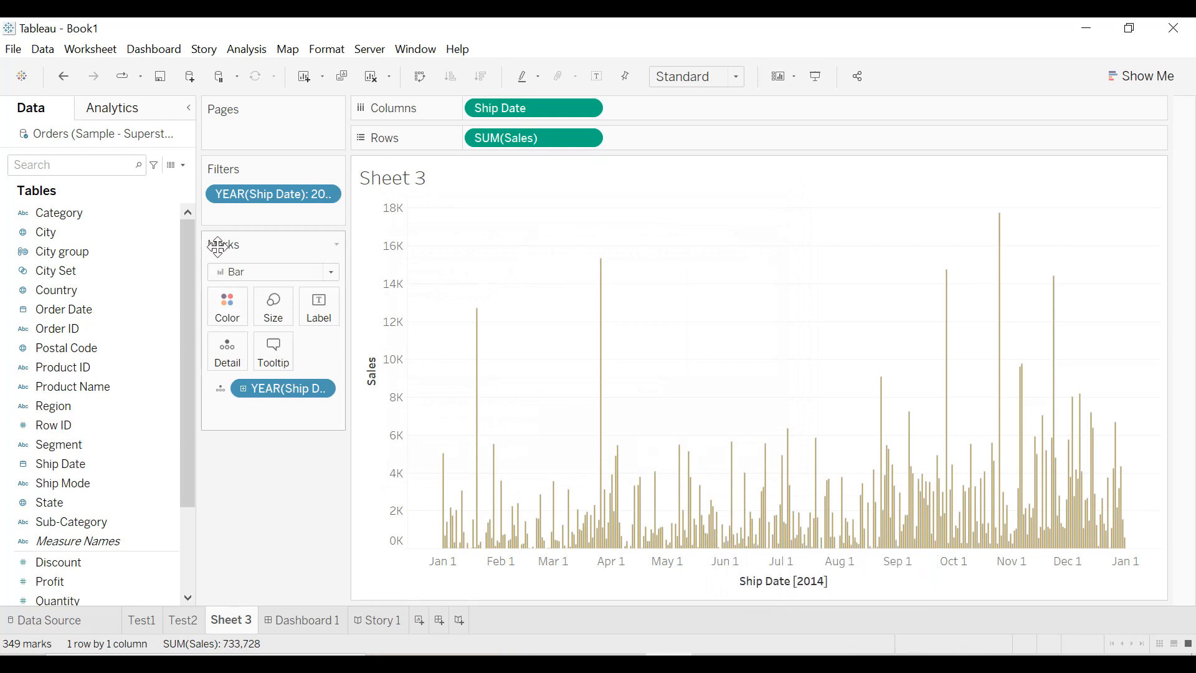
- Go back to the Test2 worksheet
{"action": "left_click", "coordinate": [180, 621]}
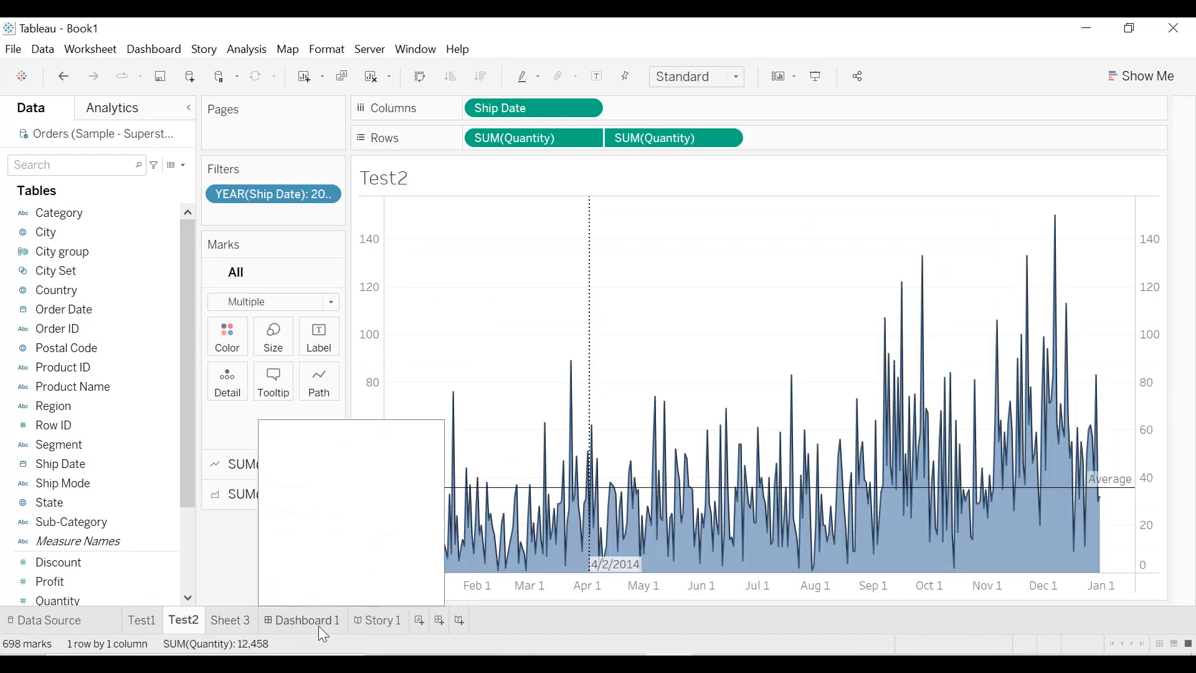
- Add a new worksheet after Sheet 3 and rename it Map
{"action": "left_click", "coordinate": [419, 620]}
{"action": "left_click_drag", "start_coordinate": [432, 621], "coordinate": [353, 621]}
{"action": "left_click_drag", "start_coordinate": [261, 621], "coordinate": [263, 622]}
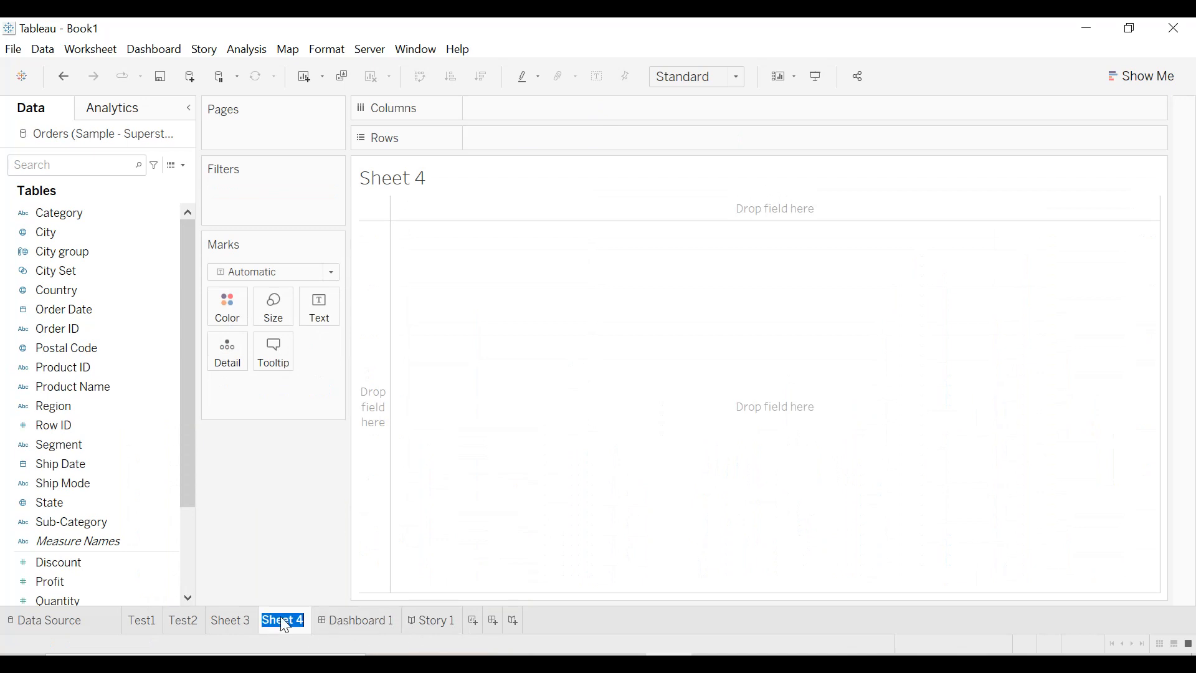
{"action": "type", "text": "Map"}
{"action": "key", "text": "Return"}
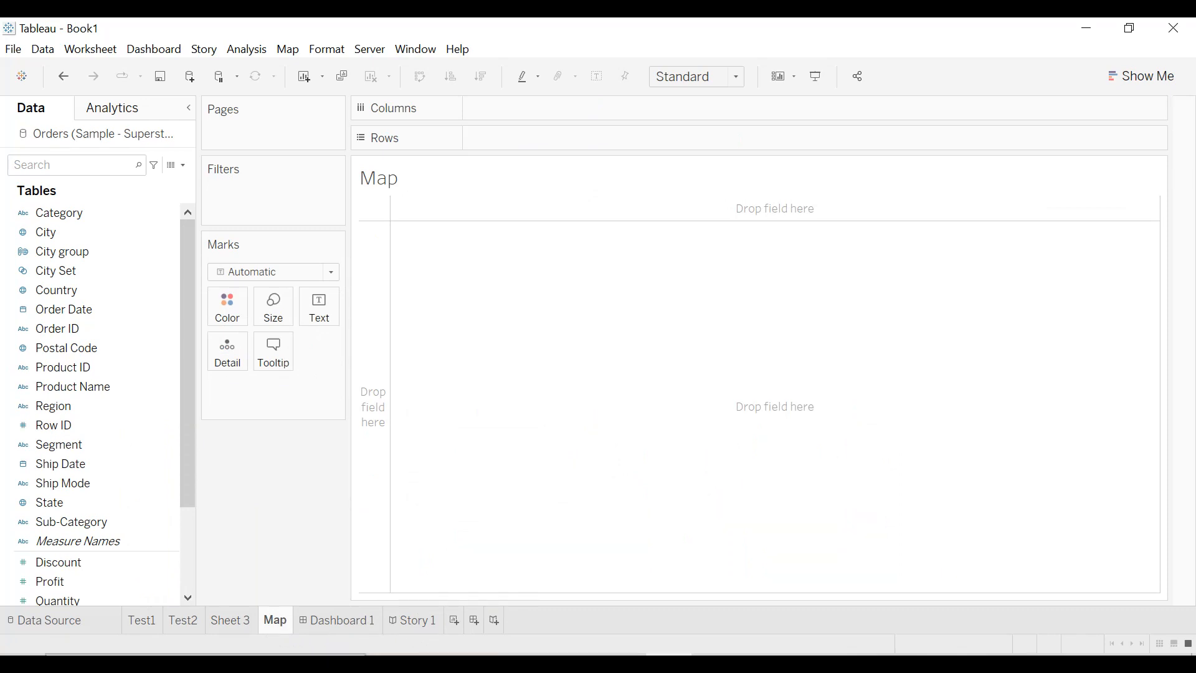
- Try plotting the State field on its own on the Map sheet, and remove it from the marks again
{"action": "left_click", "coordinate": [148, 412]}
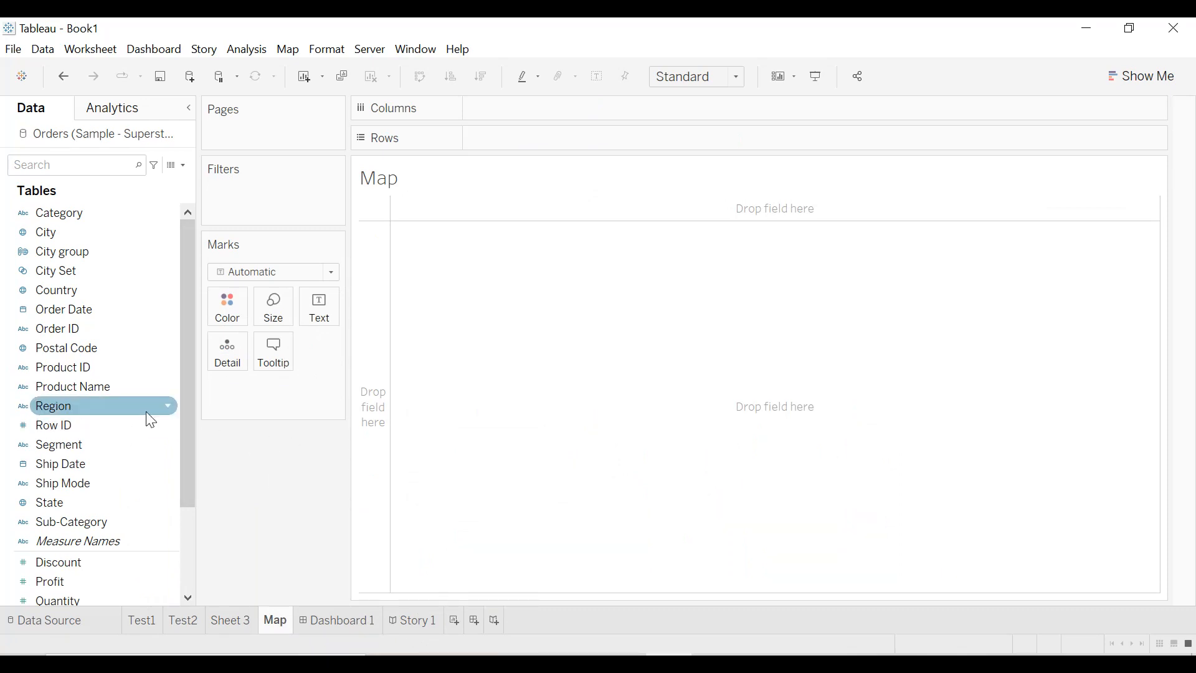
{"action": "left_click", "coordinate": [67, 483]}
{"action": "left_click", "coordinate": [45, 509]}
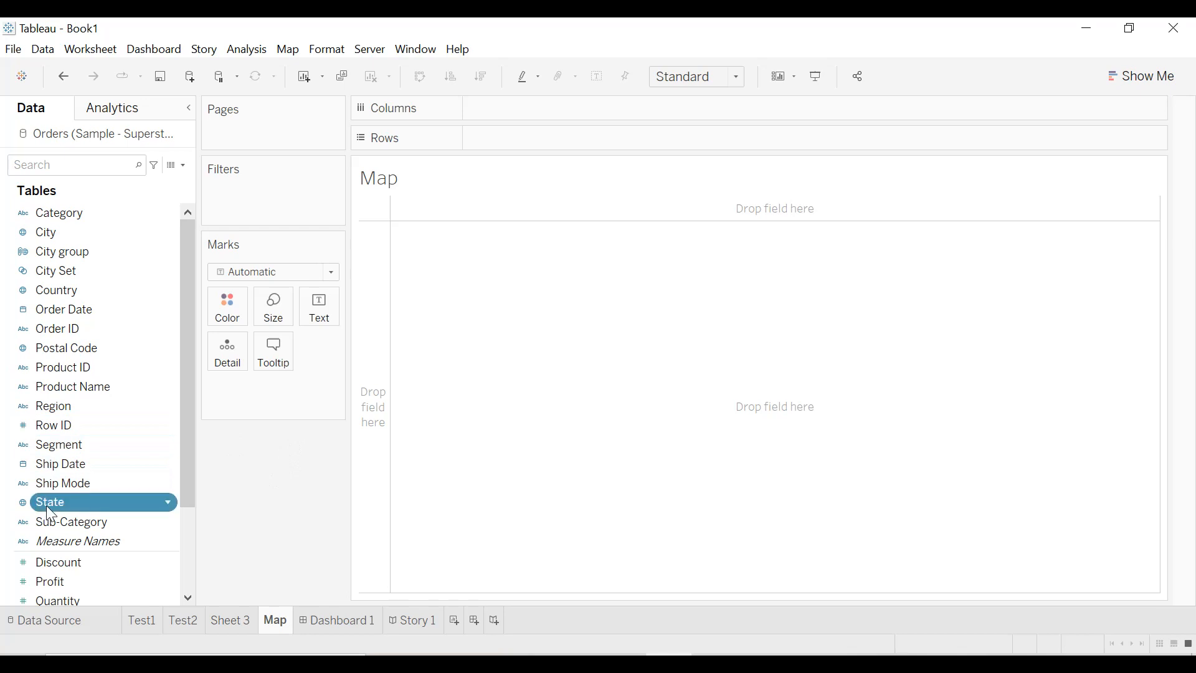
{"action": "double_click", "coordinate": [36, 506]}
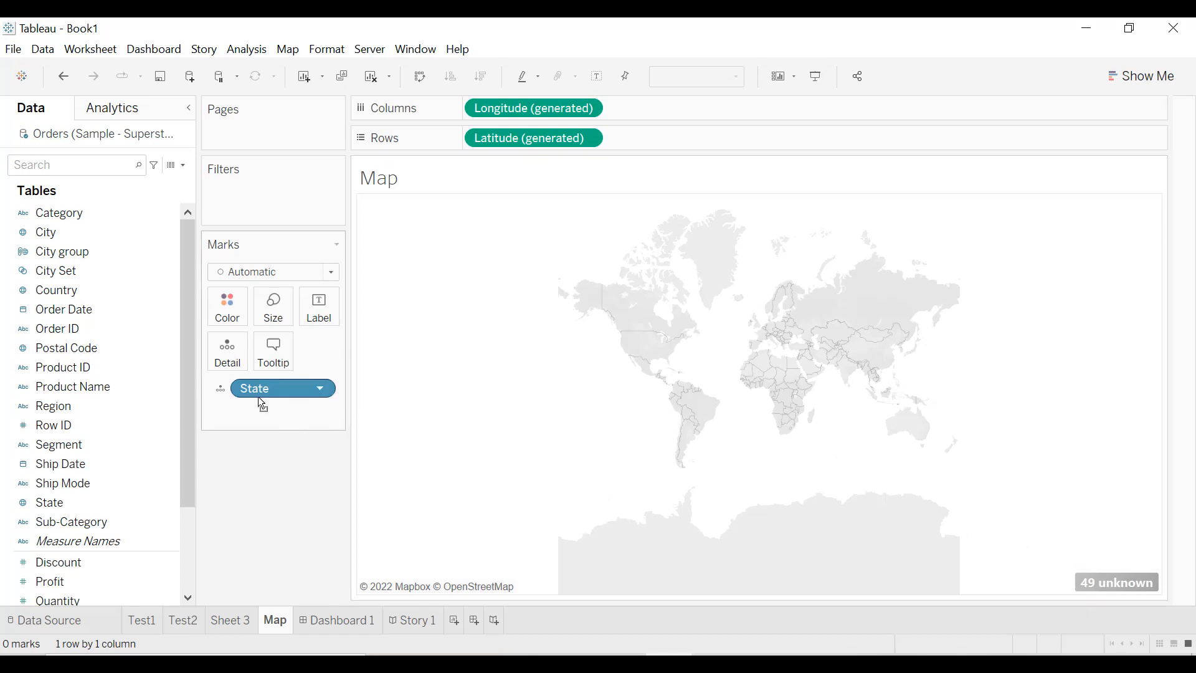
{"action": "left_click_drag", "start_coordinate": [261, 391], "coordinate": [80, 502]}
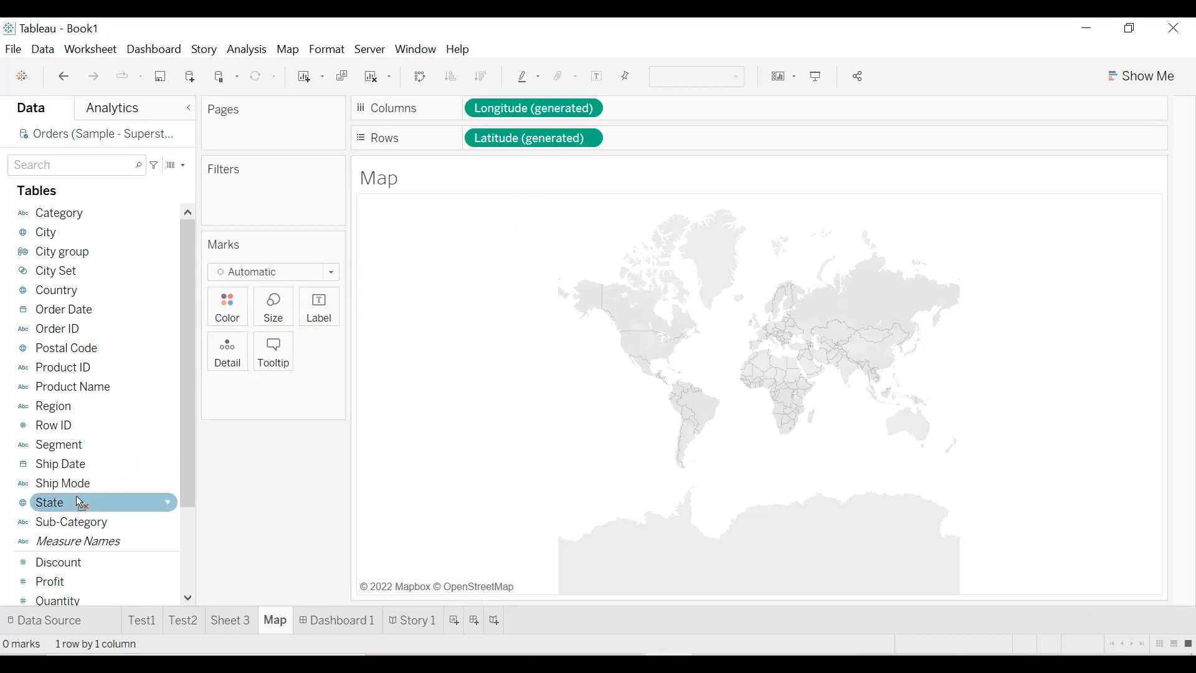
- Create a hierarchy from the Country field and name it "my hierarchy"
{"action": "right_click", "coordinate": [63, 296]}
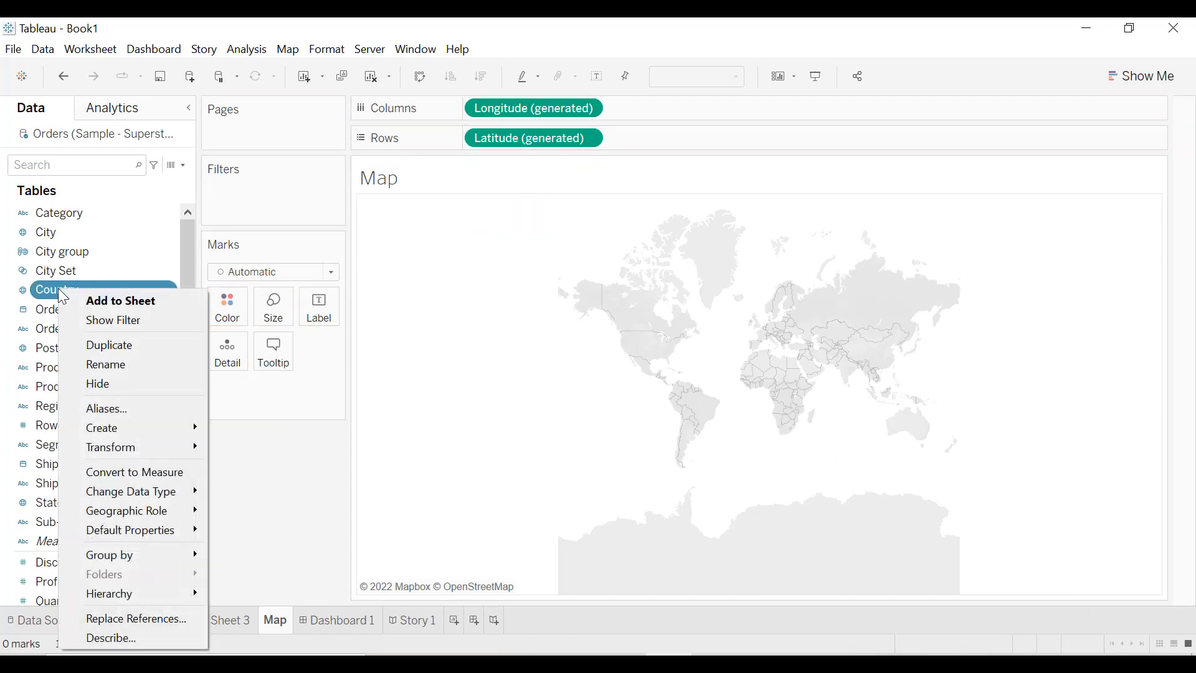
{"action": "mouse_move", "coordinate": [137, 427]}
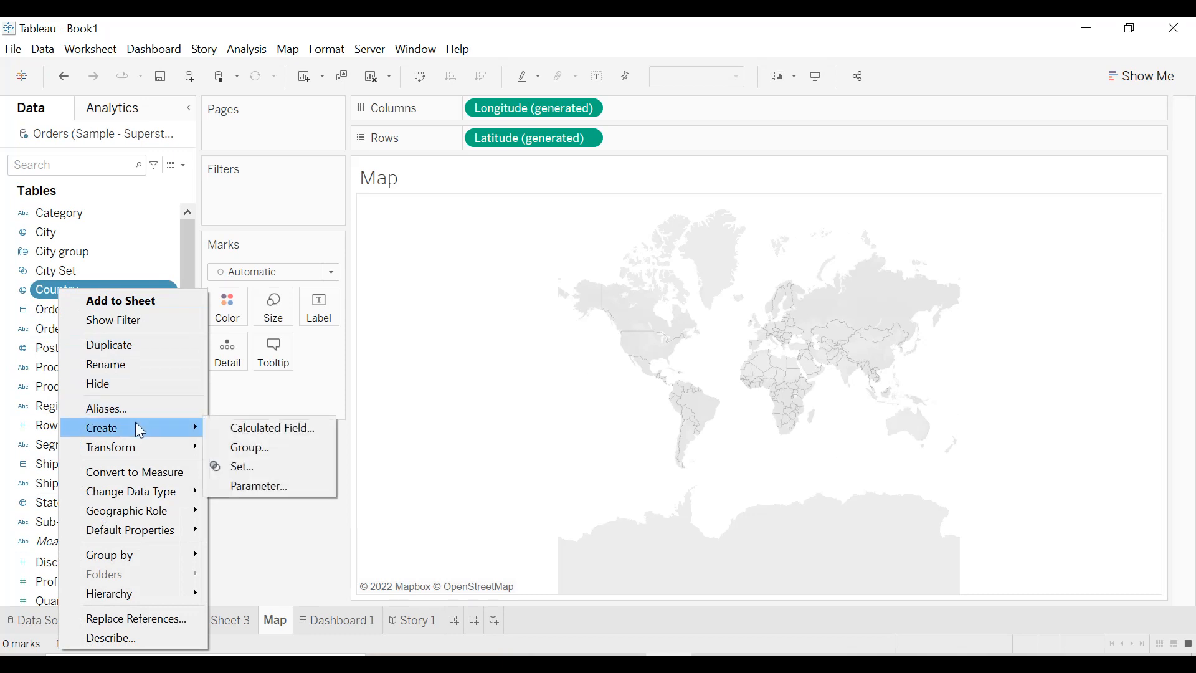
{"action": "mouse_move", "coordinate": [170, 597]}
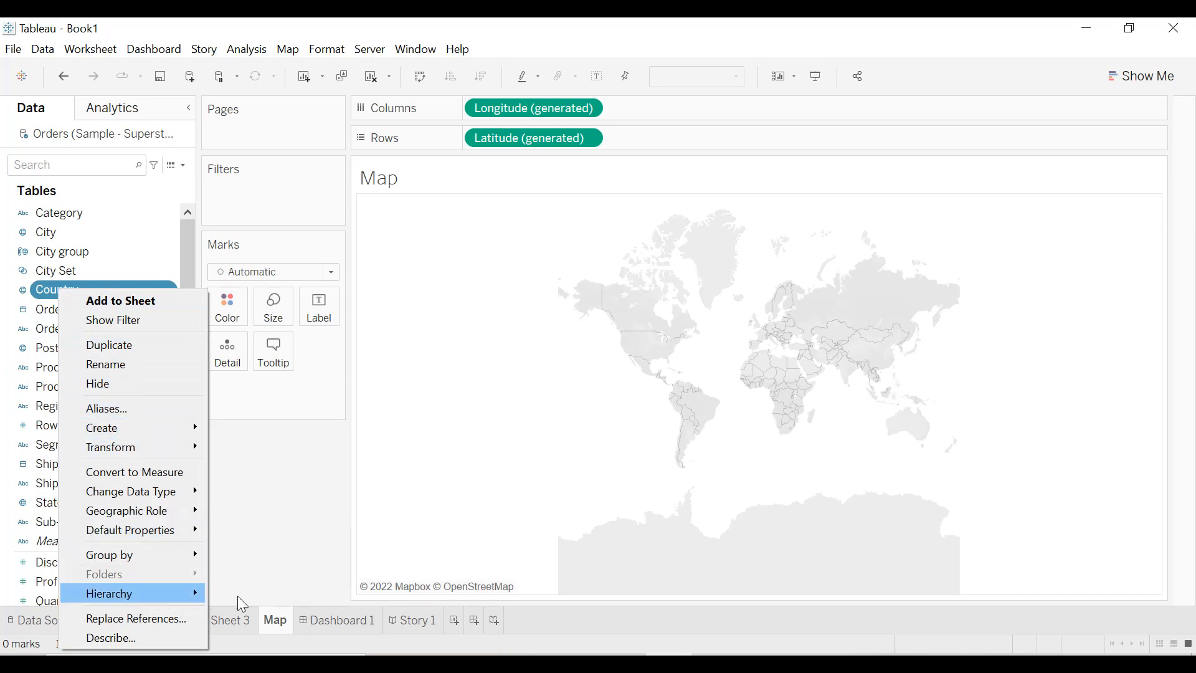
{"action": "left_click", "coordinate": [237, 595]}
{"action": "key", "text": "End"}
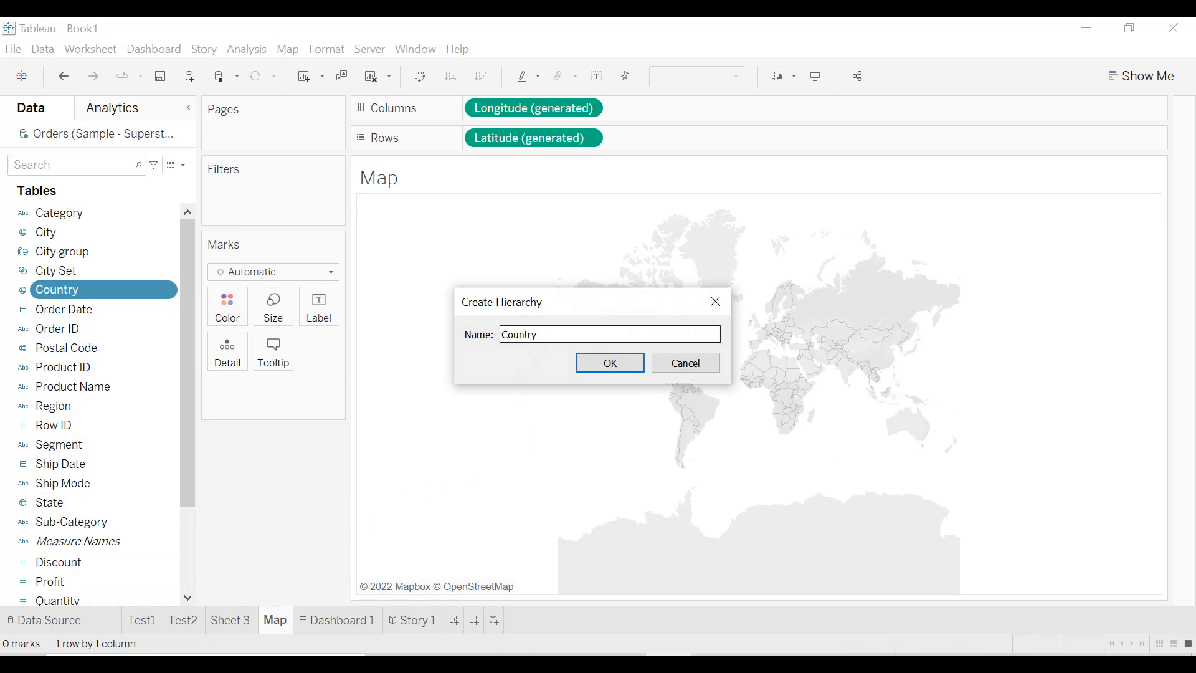
{"action": "double_click", "coordinate": [519, 335]}
{"action": "type", "text": "m"}
{"action": "key", "text": "Return"}
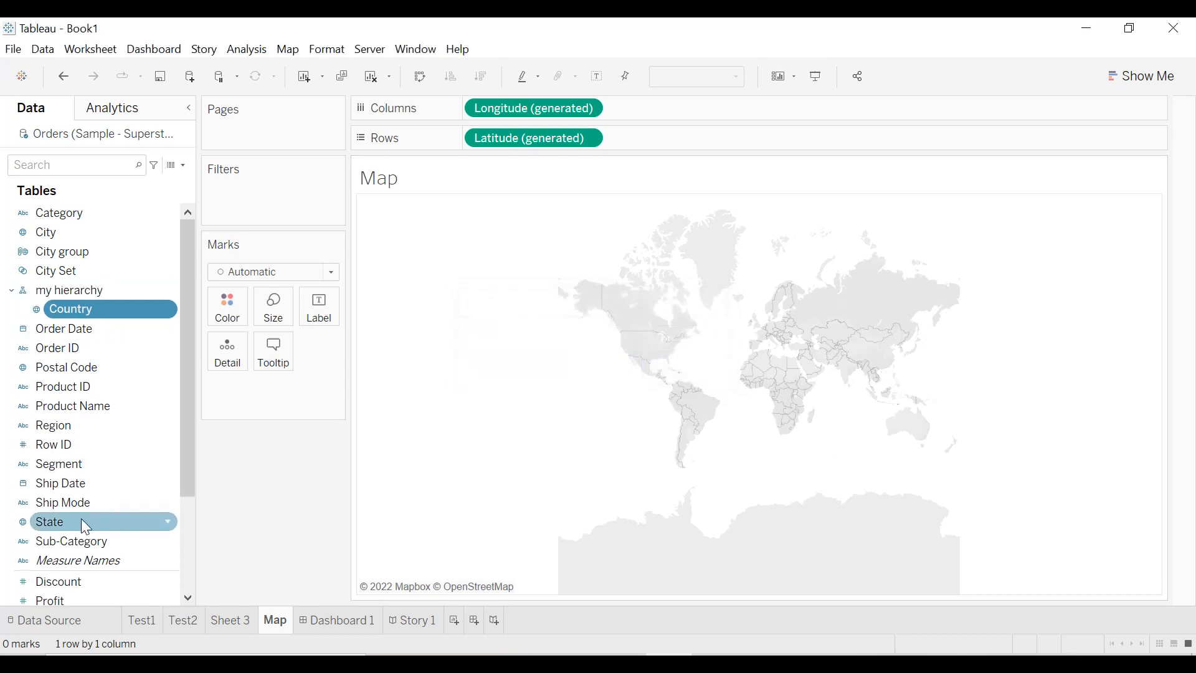
- Add the State field to my hierarchy under Country, and plot State from the hierarchy on the sheet
{"action": "right_click", "coordinate": [83, 522]}
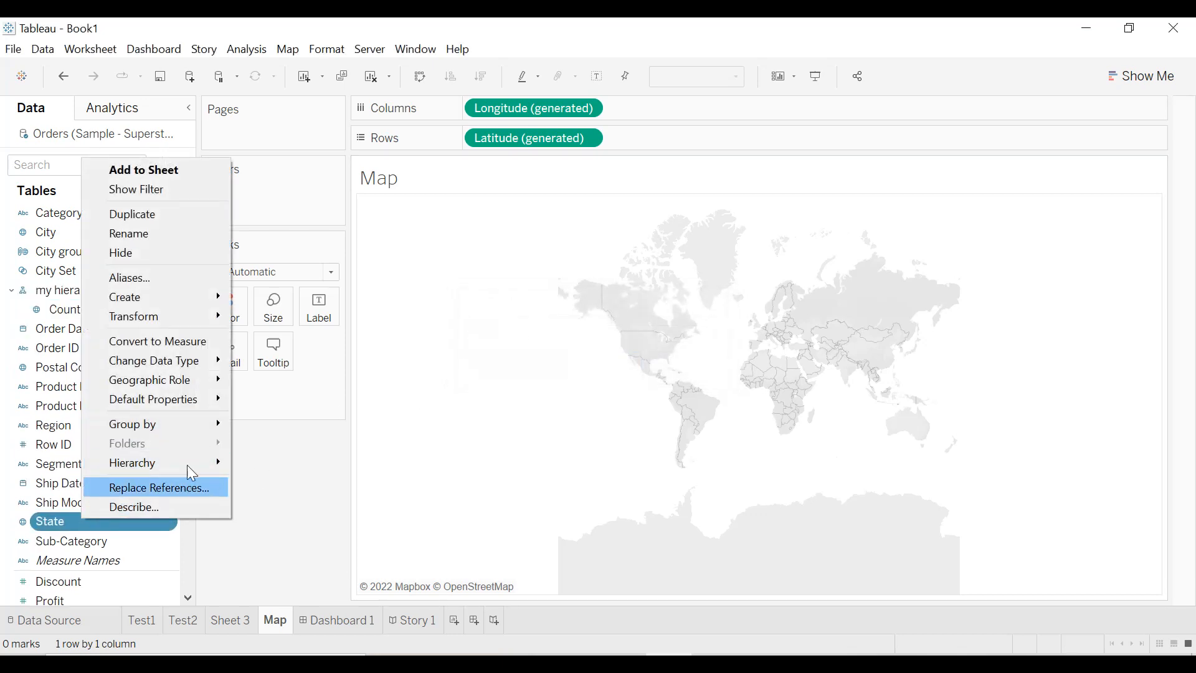
{"action": "mouse_move", "coordinate": [192, 461]}
{"action": "mouse_move", "coordinate": [299, 463]}
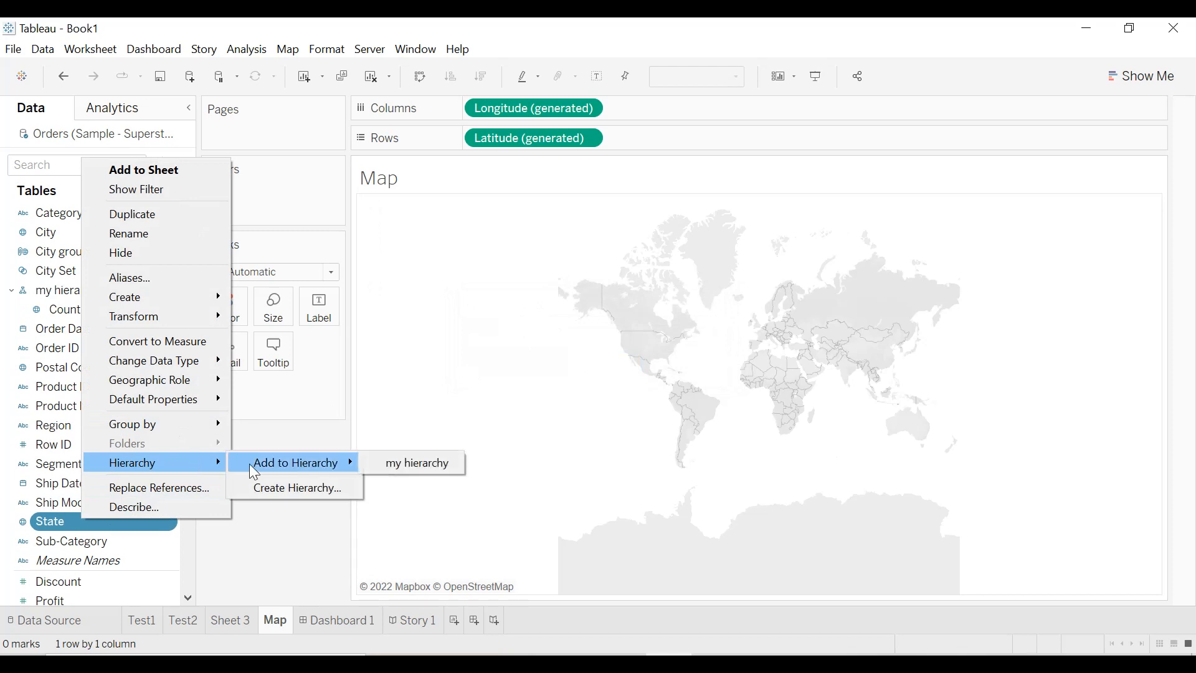
{"action": "left_click", "coordinate": [393, 467]}
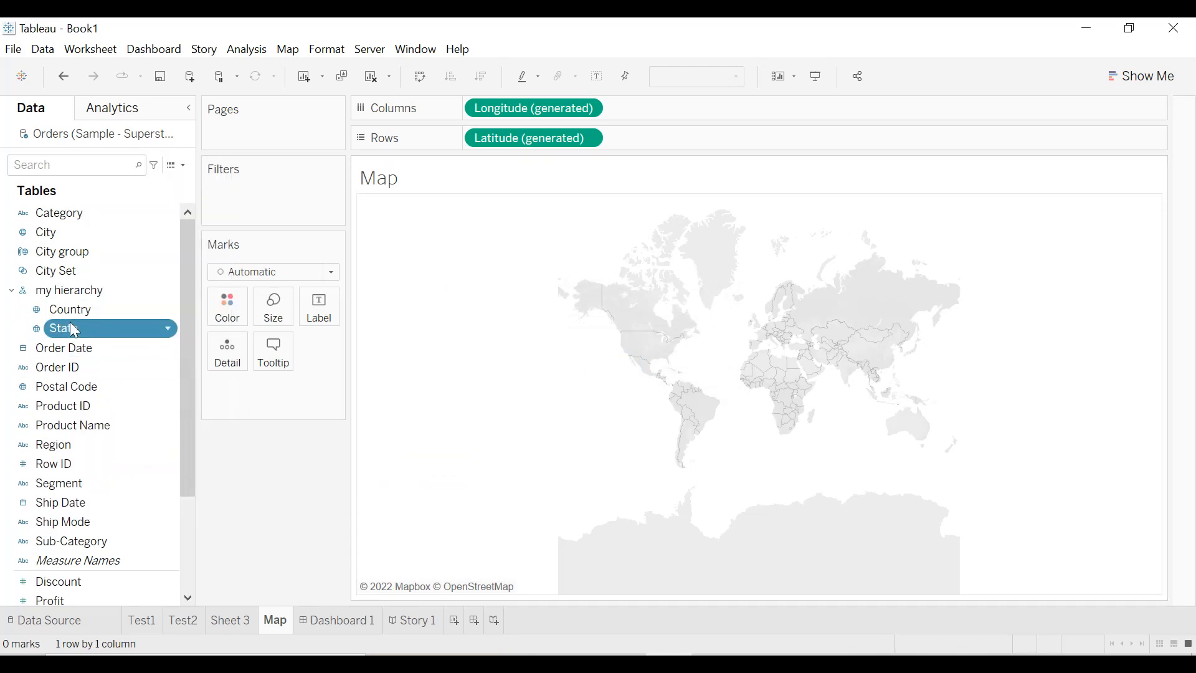
{"action": "double_click", "coordinate": [71, 328]}
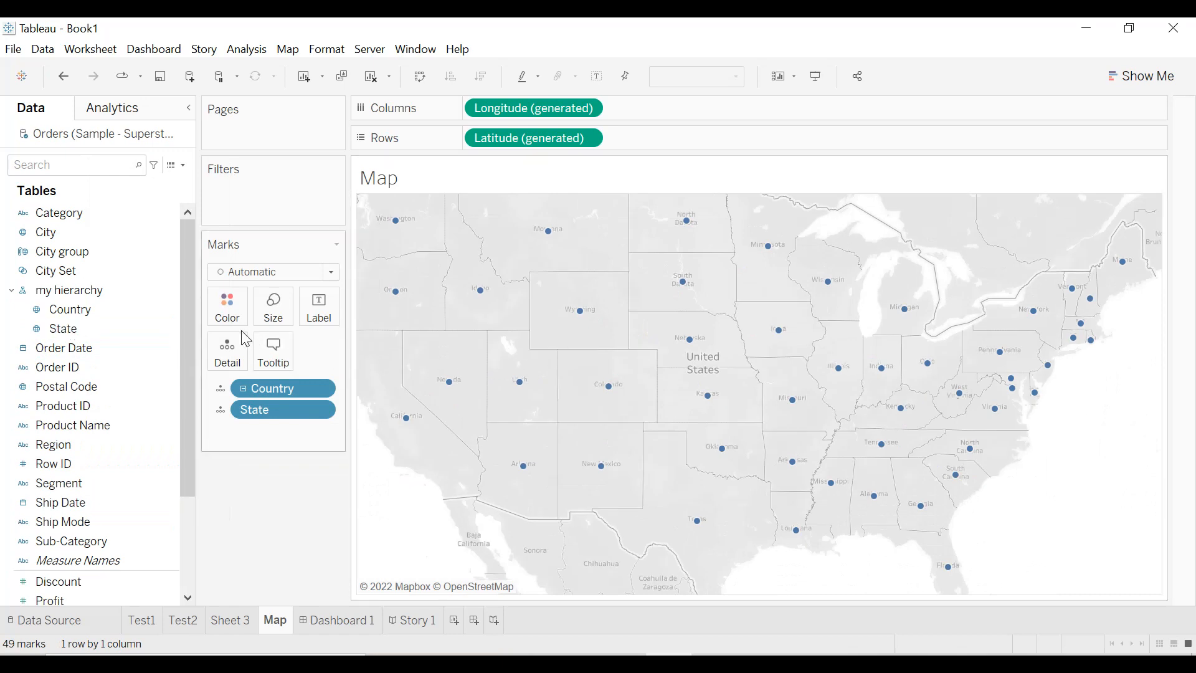
- Change the mark type to Map and color the states by Sales
{"action": "left_click", "coordinate": [317, 275]}
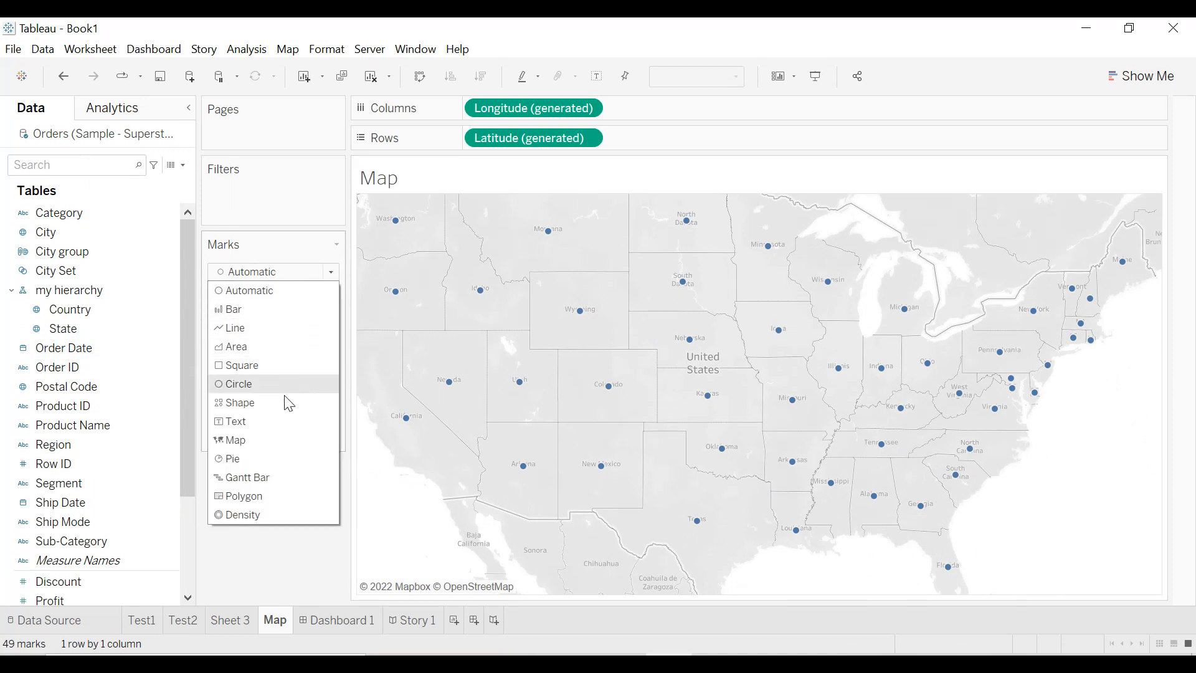
{"action": "left_click", "coordinate": [252, 444]}
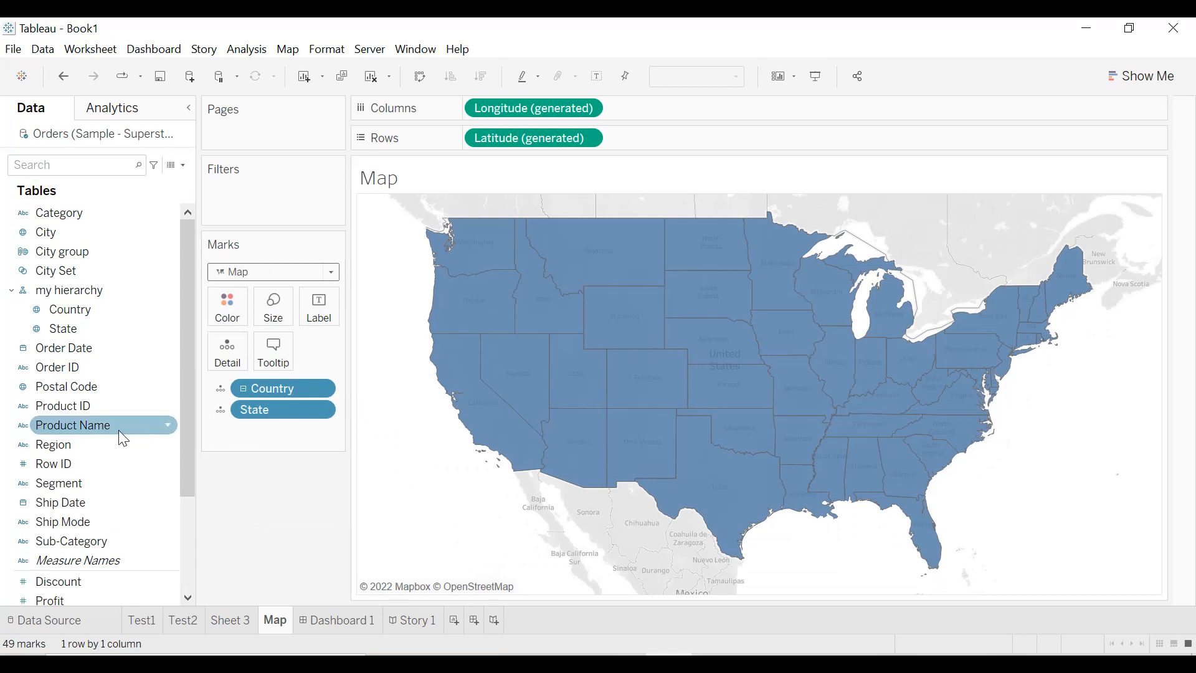
{"action": "scroll", "coordinate": [120, 435], "scroll_direction": "down", "scroll_amount": 3}
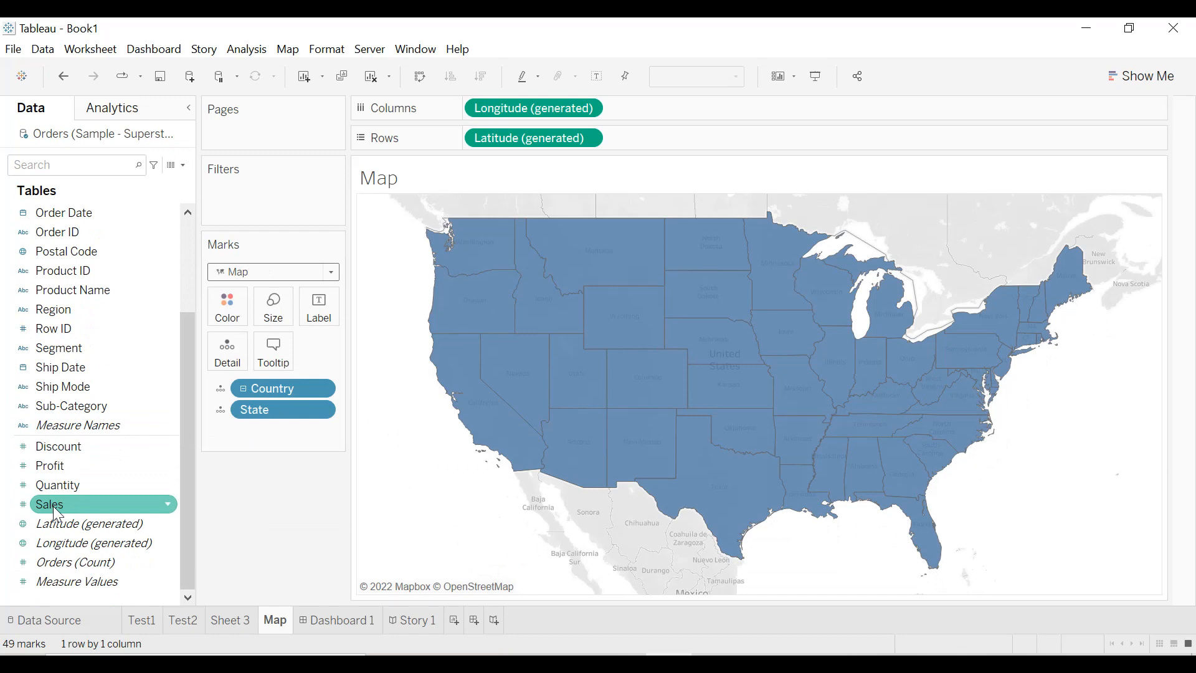
{"action": "mouse_move", "coordinate": [55, 512]}
{"action": "left_mouse_down"}
{"action": "mouse_move", "coordinate": [193, 315]}
{"action": "mouse_move", "coordinate": [227, 307]}
{"action": "mouse_move", "coordinate": [223, 318]}
{"action": "left_mouse_up"}
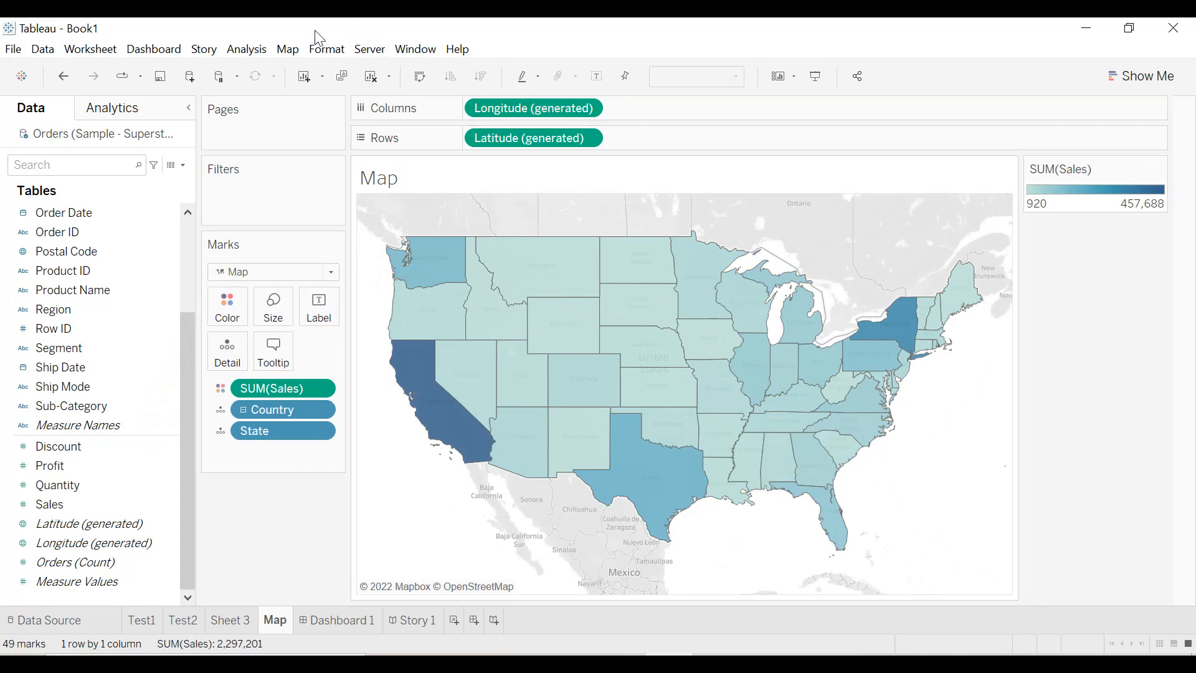
- Hide the SUM(Sales) color legend and show it again
{"action": "left_click", "coordinate": [261, 54]}
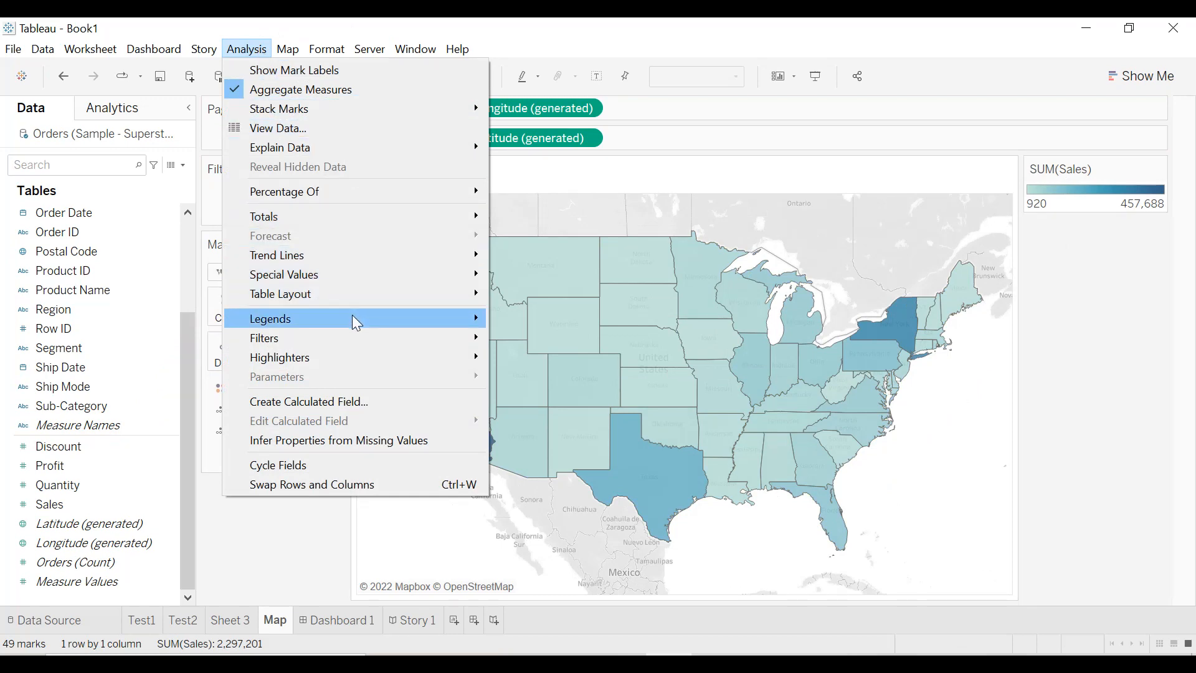
{"action": "mouse_move", "coordinate": [453, 322]}
{"action": "left_click", "coordinate": [506, 316]}
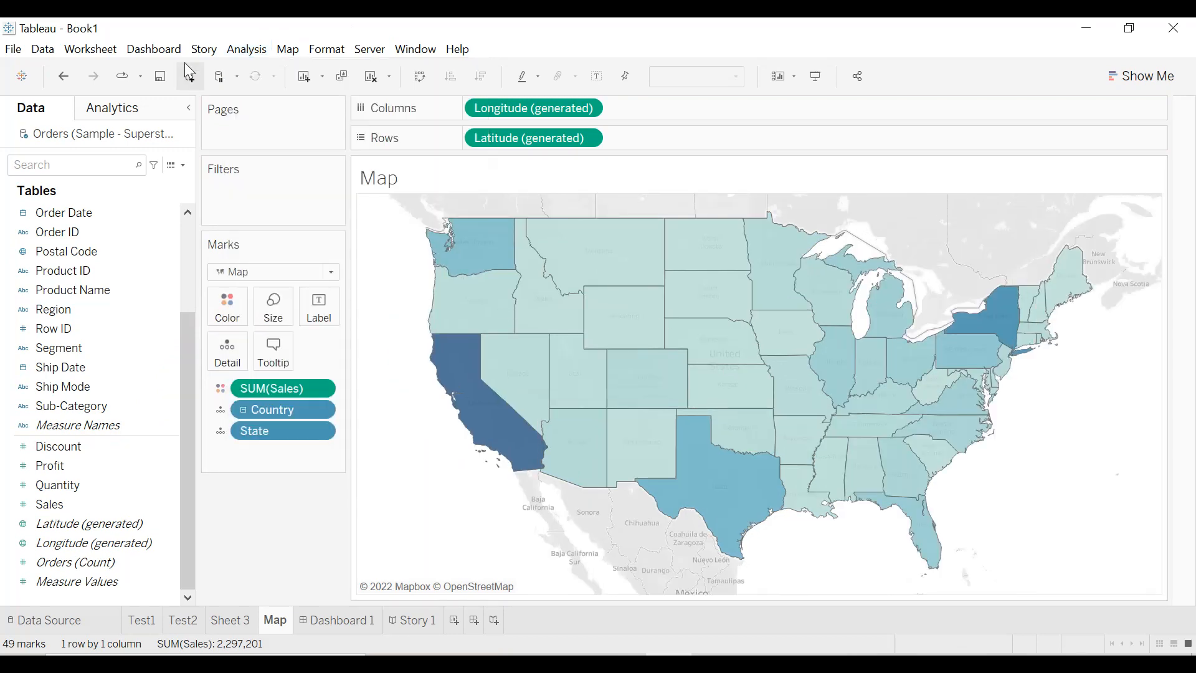
{"action": "left_click", "coordinate": [237, 55]}
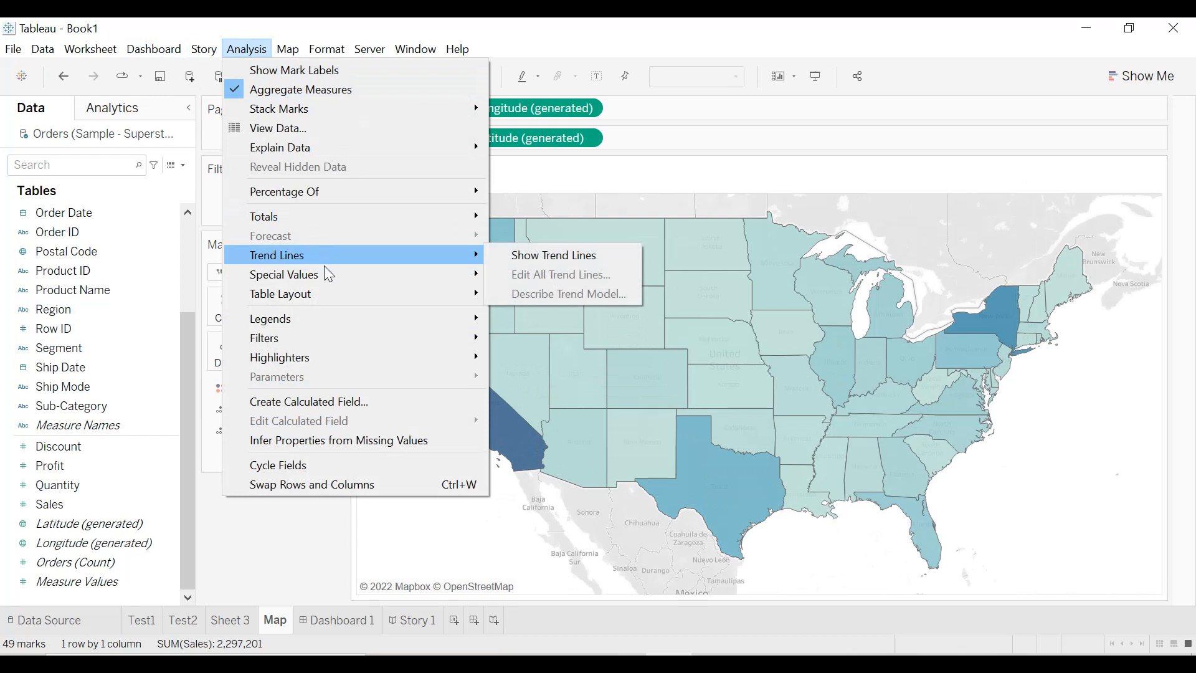
{"action": "mouse_move", "coordinate": [329, 318]}
{"action": "left_click", "coordinate": [498, 317]}
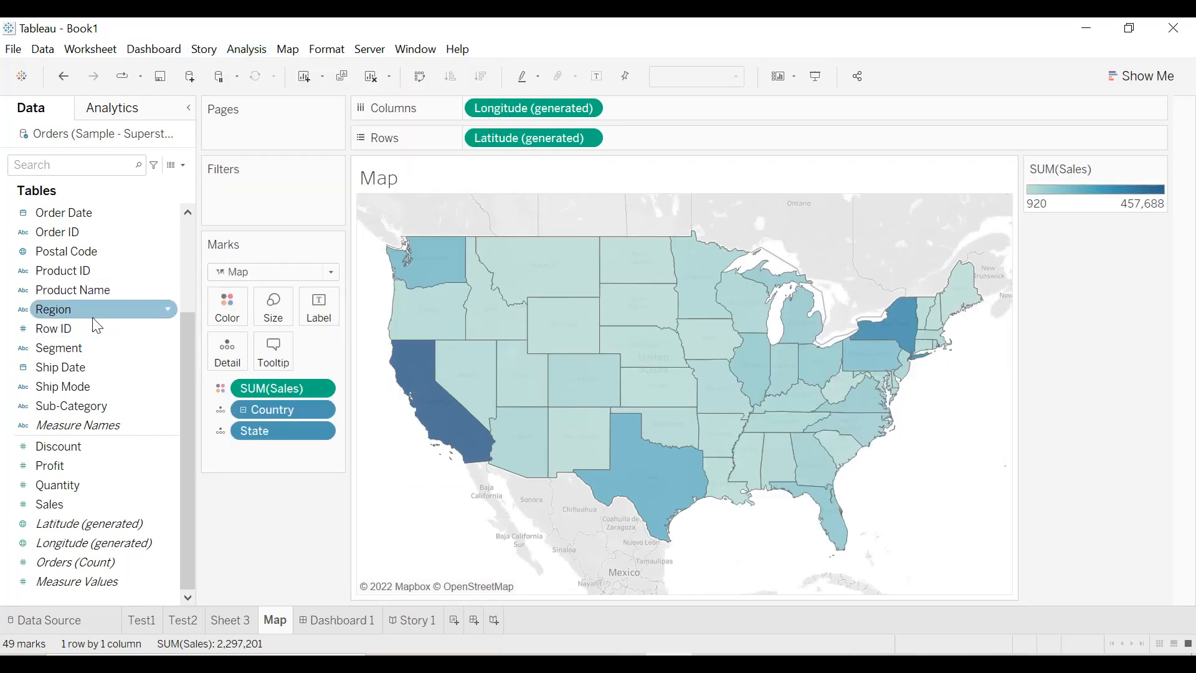
- Filter the map by Region, keeping only Central
{"action": "left_click_drag", "start_coordinate": [86, 316], "coordinate": [275, 198]}
{"action": "left_click", "coordinate": [444, 211]}
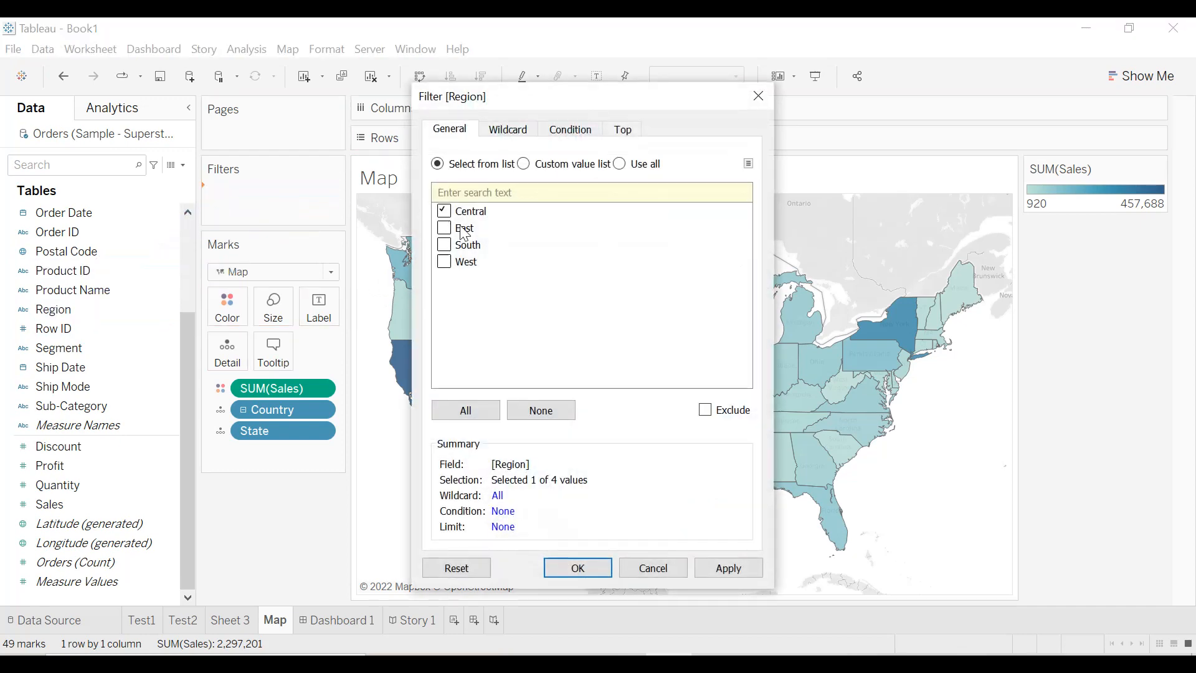
{"action": "left_click", "coordinate": [717, 569]}
{"action": "left_click", "coordinate": [578, 567]}
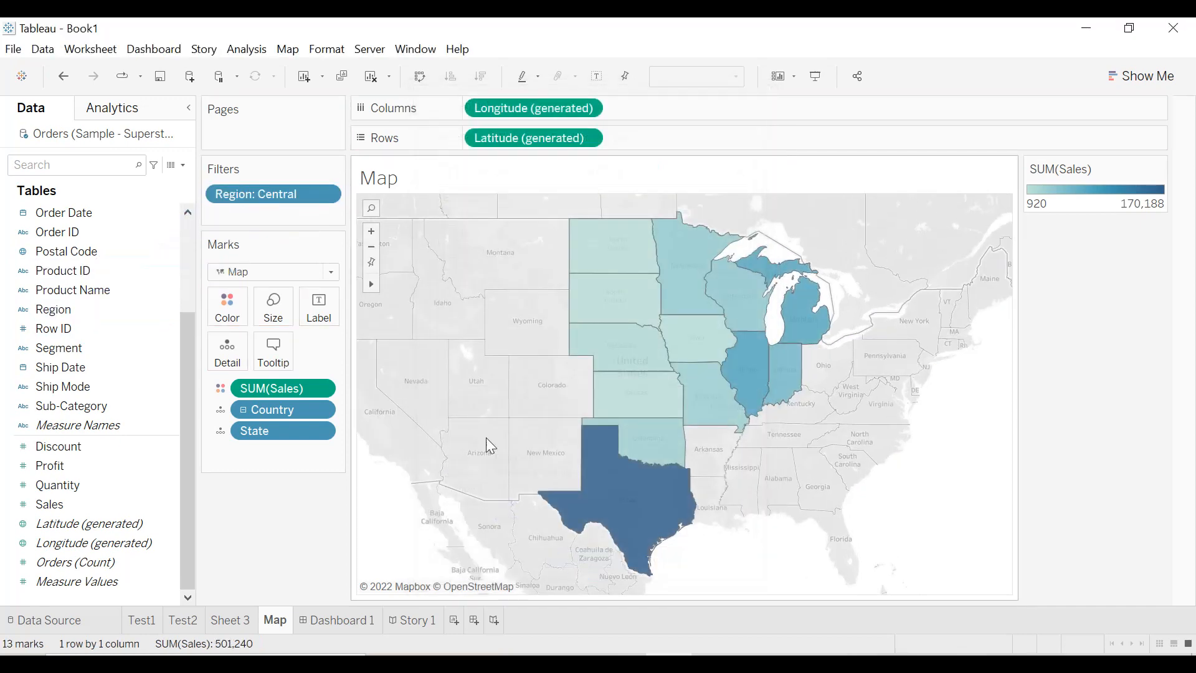
- Show the Region filter beside the map and include the East, South and West regions in it
{"action": "left_click", "coordinate": [328, 195]}
{"action": "left_click", "coordinate": [299, 241]}
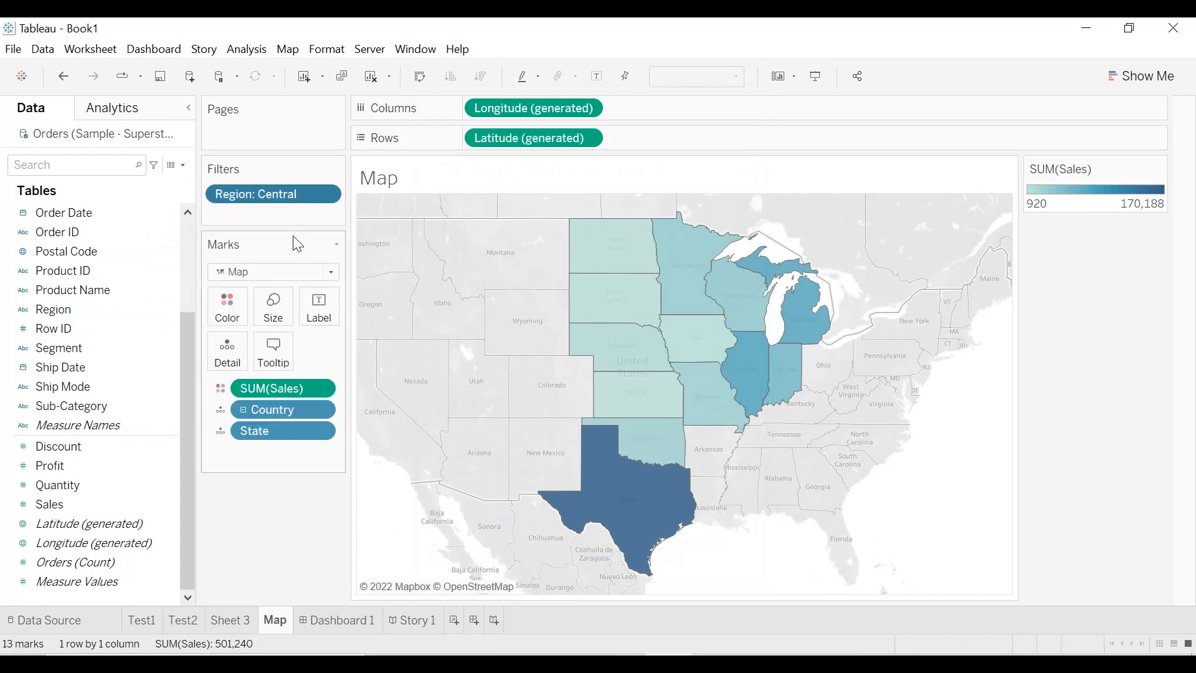
{"action": "left_click", "coordinate": [1038, 227]}
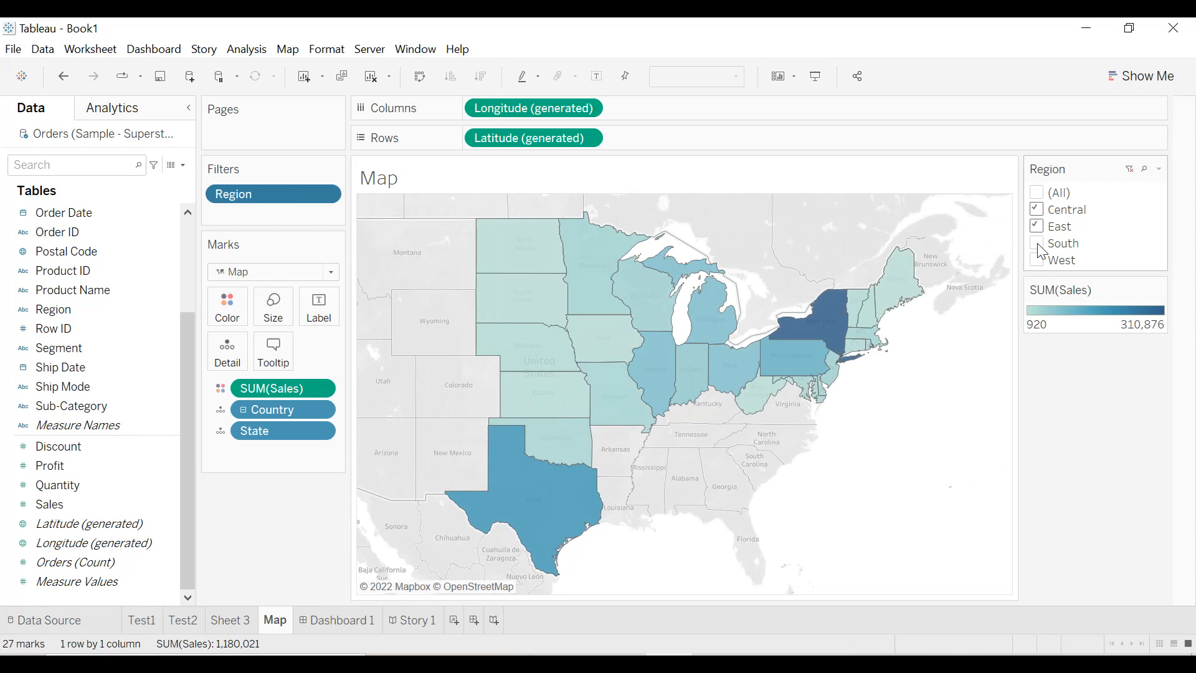
{"action": "left_click", "coordinate": [1038, 244]}
{"action": "left_click", "coordinate": [1038, 261]}
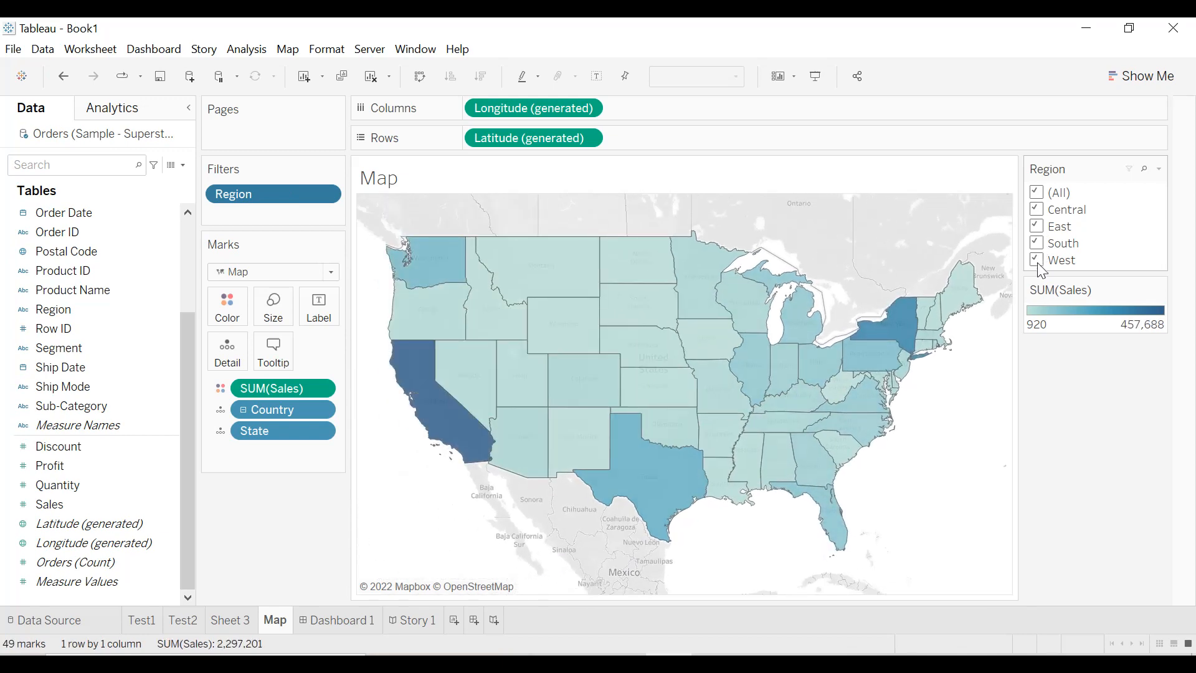
- Replace the sheet-name placeholder in the worksheet title with "My map"
{"action": "right_click", "coordinate": [485, 179]}
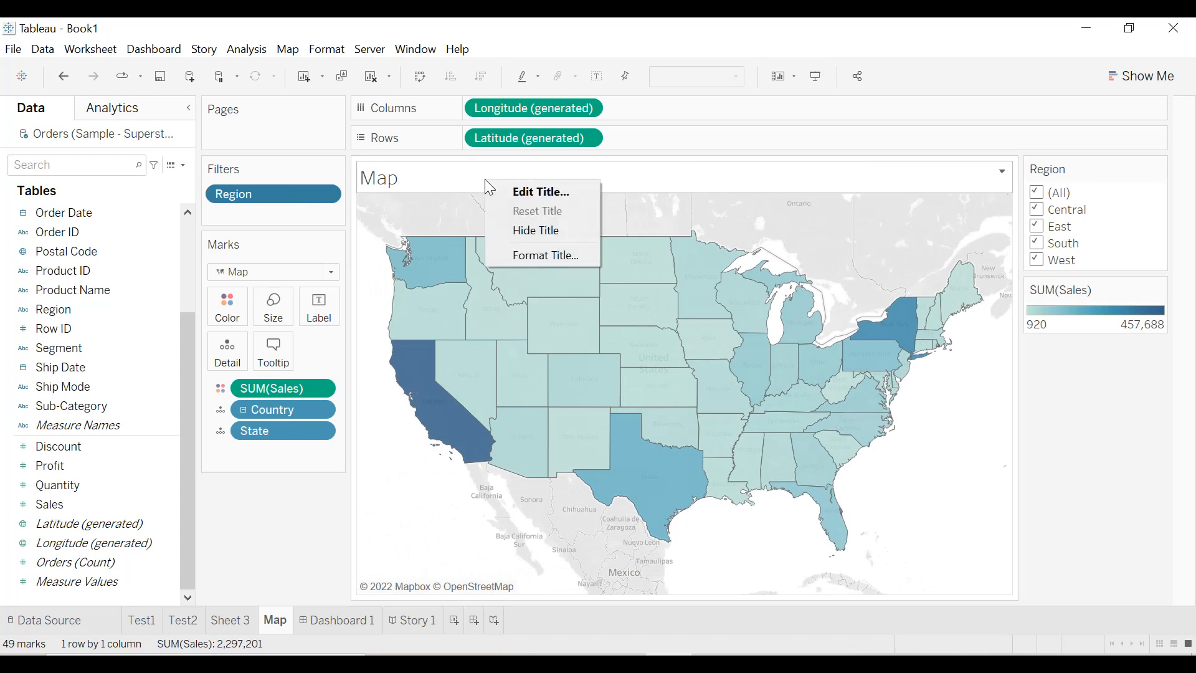
{"action": "left_click", "coordinate": [521, 193]}
{"action": "key", "text": "ctrl+a"}
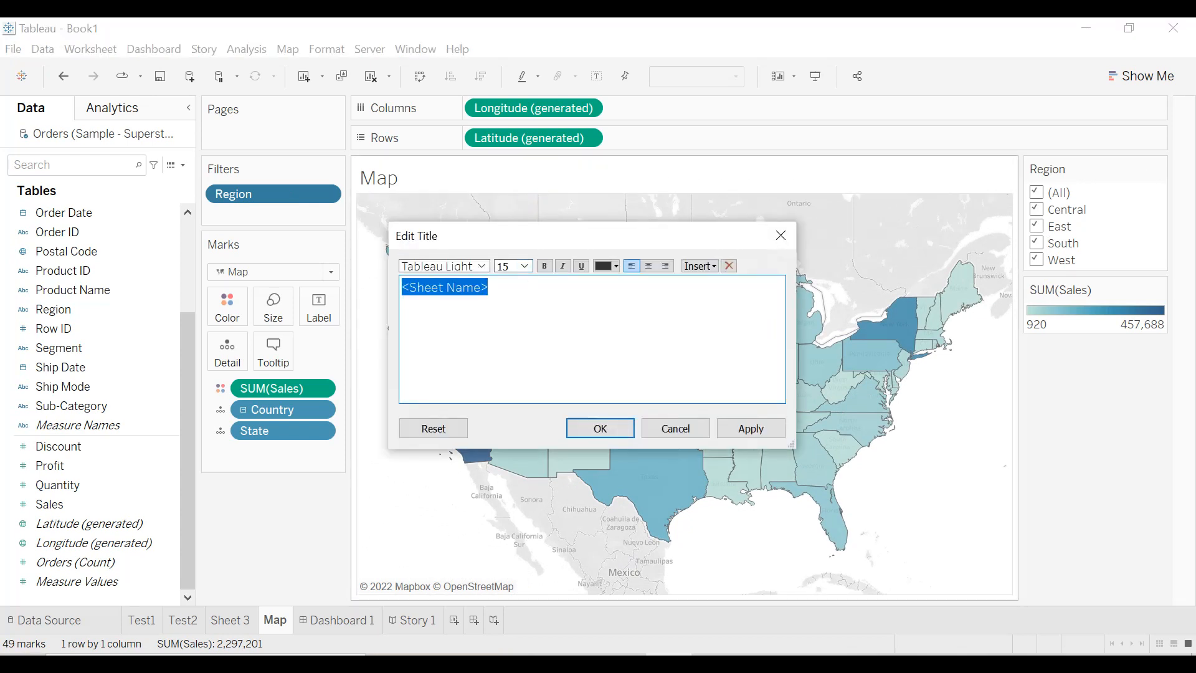
{"action": "type", "text": "My map"}
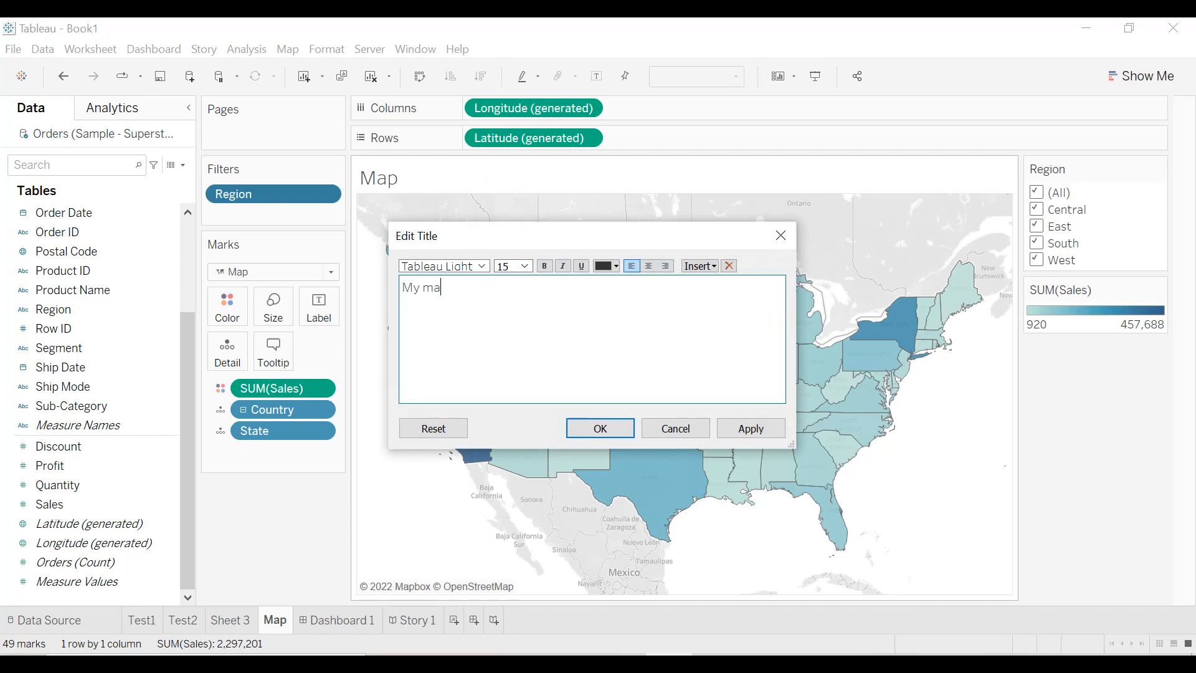
- Center the title text, make it bold with font size 16, and apply the title changes
{"action": "left_click", "coordinate": [648, 266]}
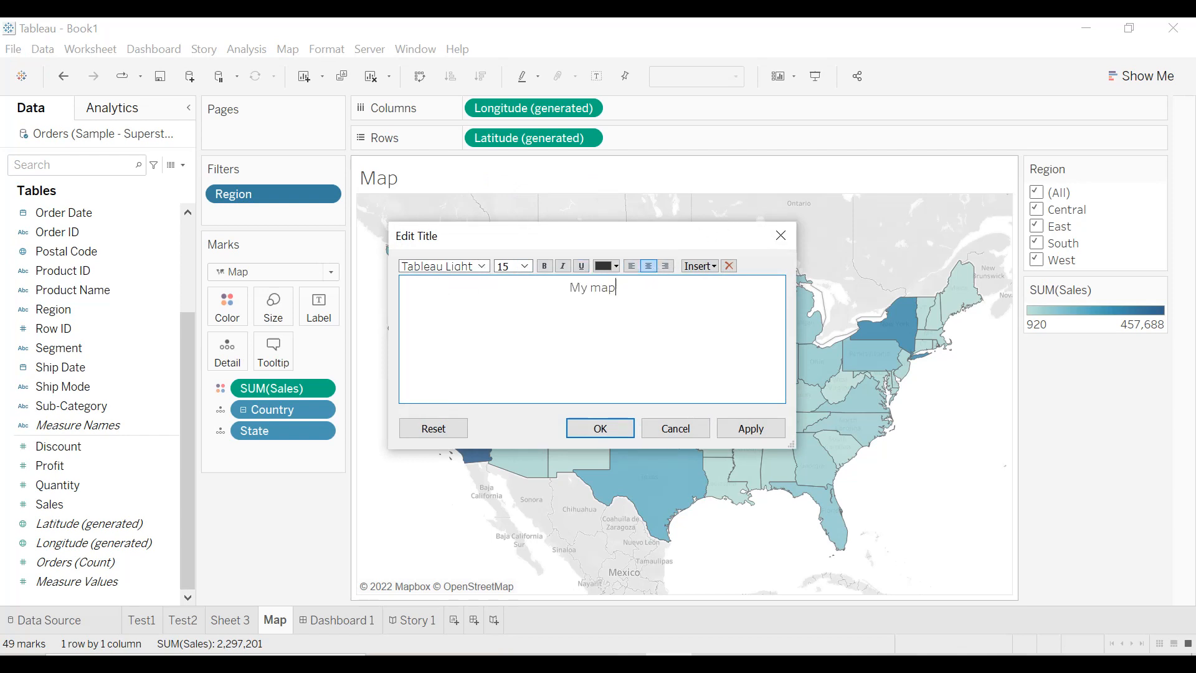
{"action": "key", "text": "ctrl+a"}
{"action": "left_click", "coordinate": [544, 266]}
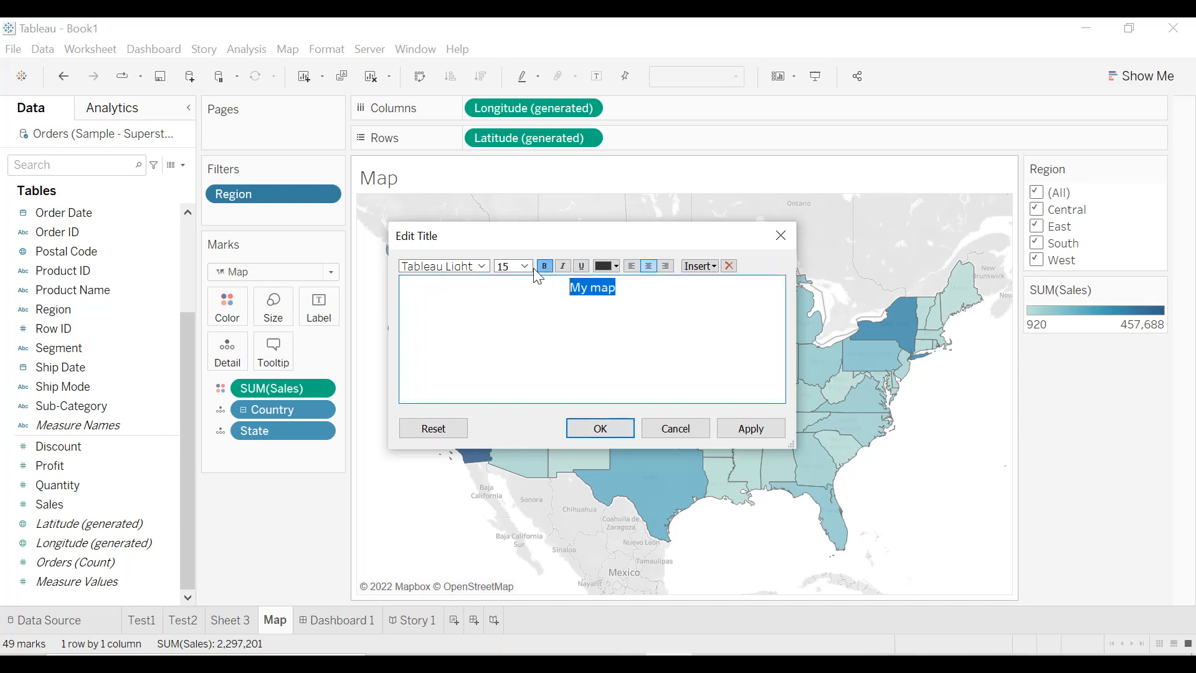
{"action": "left_click", "coordinate": [524, 266]}
{"action": "left_click", "coordinate": [515, 362]}
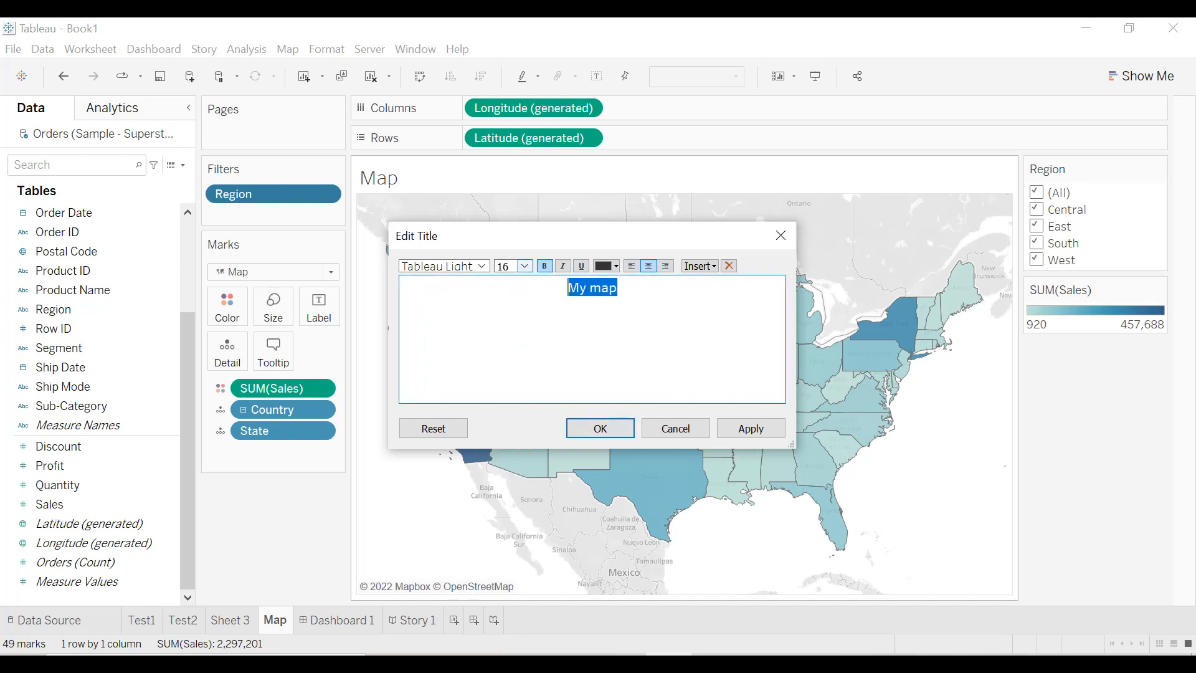
{"action": "left_click", "coordinate": [738, 429]}
{"action": "left_click", "coordinate": [601, 428]}
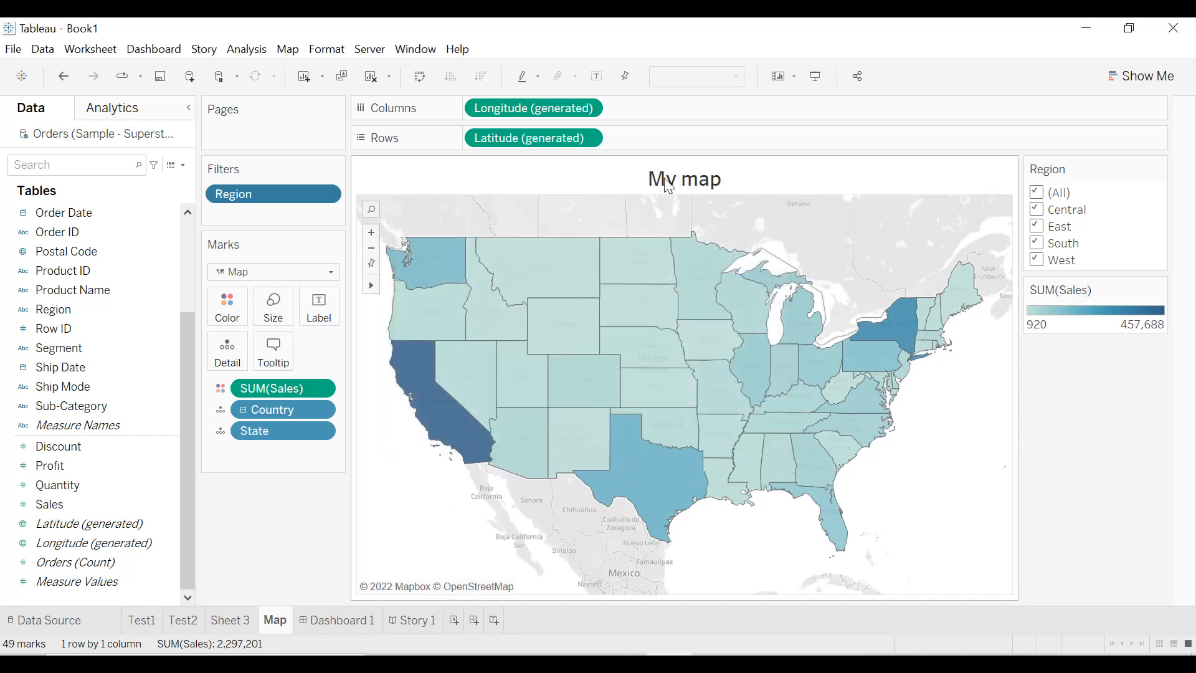
- Give the map's title a thin solid black border and a light cream shading
{"action": "right_click", "coordinate": [668, 187]}
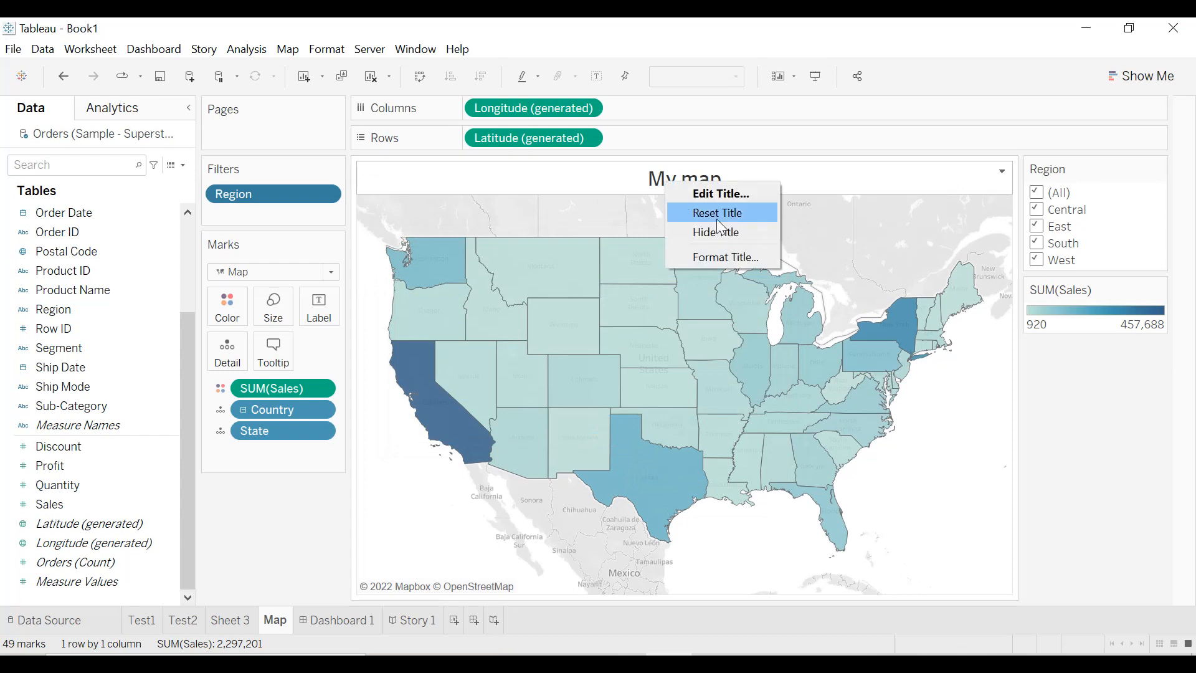
{"action": "left_click", "coordinate": [723, 257]}
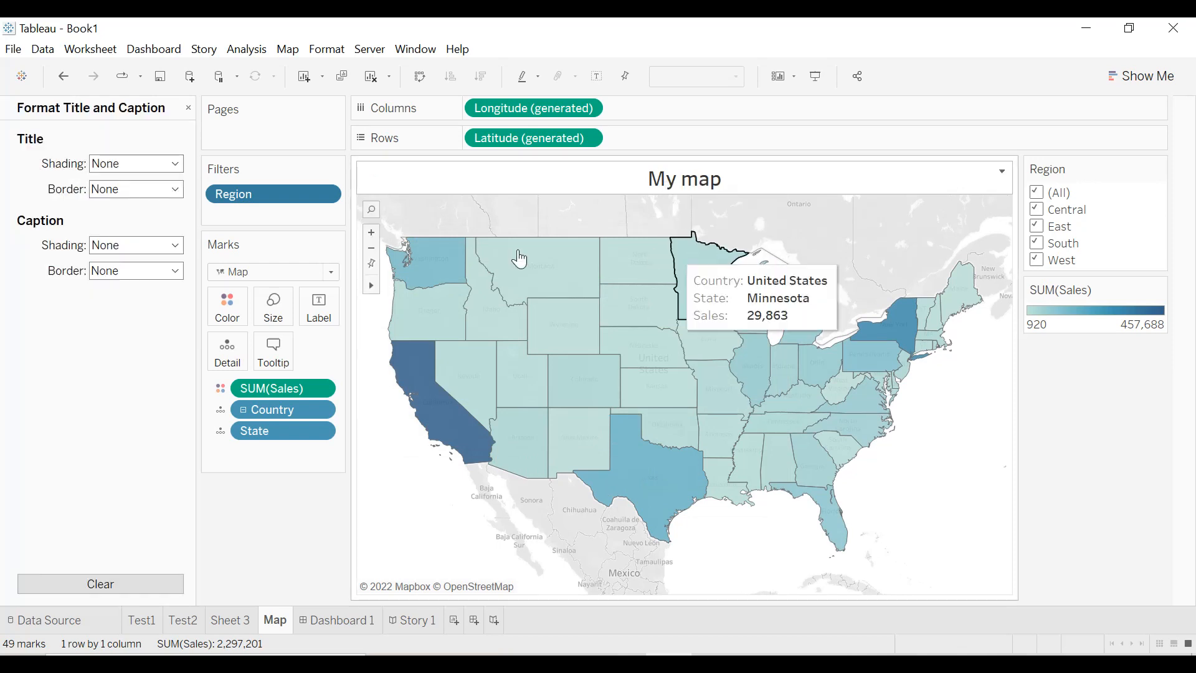
{"action": "left_click", "coordinate": [119, 189]}
{"action": "left_click", "coordinate": [109, 294]}
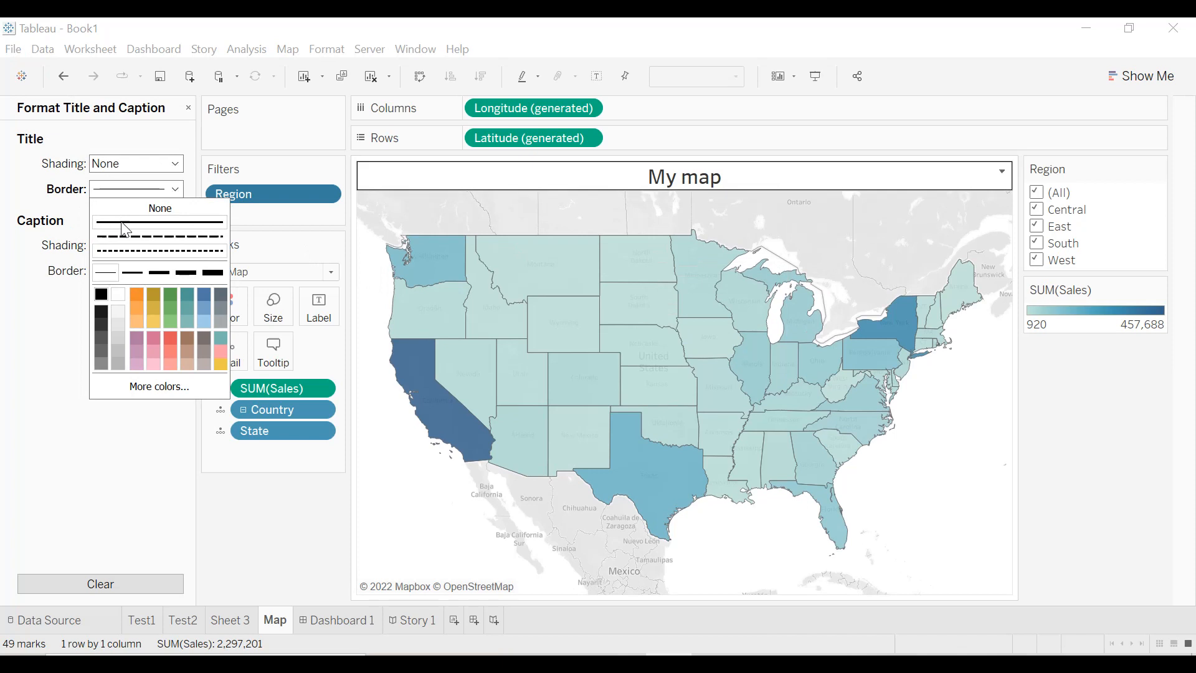
{"action": "left_click", "coordinate": [131, 164]}
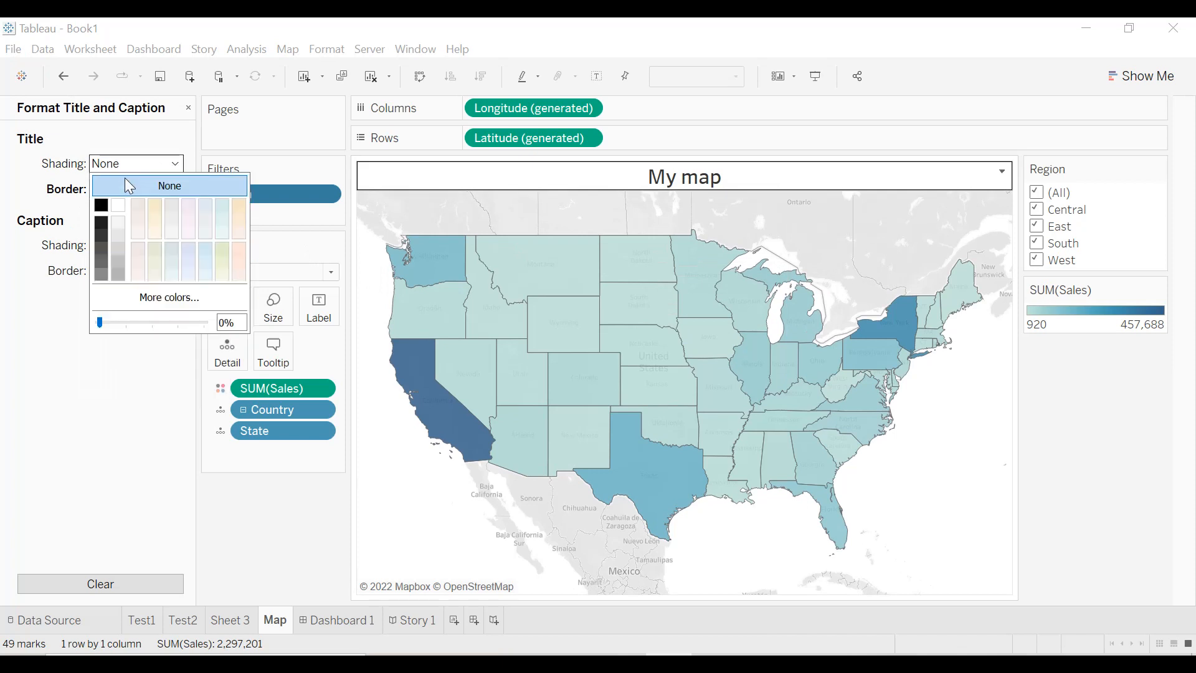
{"action": "left_click", "coordinate": [156, 218]}
{"action": "left_click", "coordinate": [132, 459]}
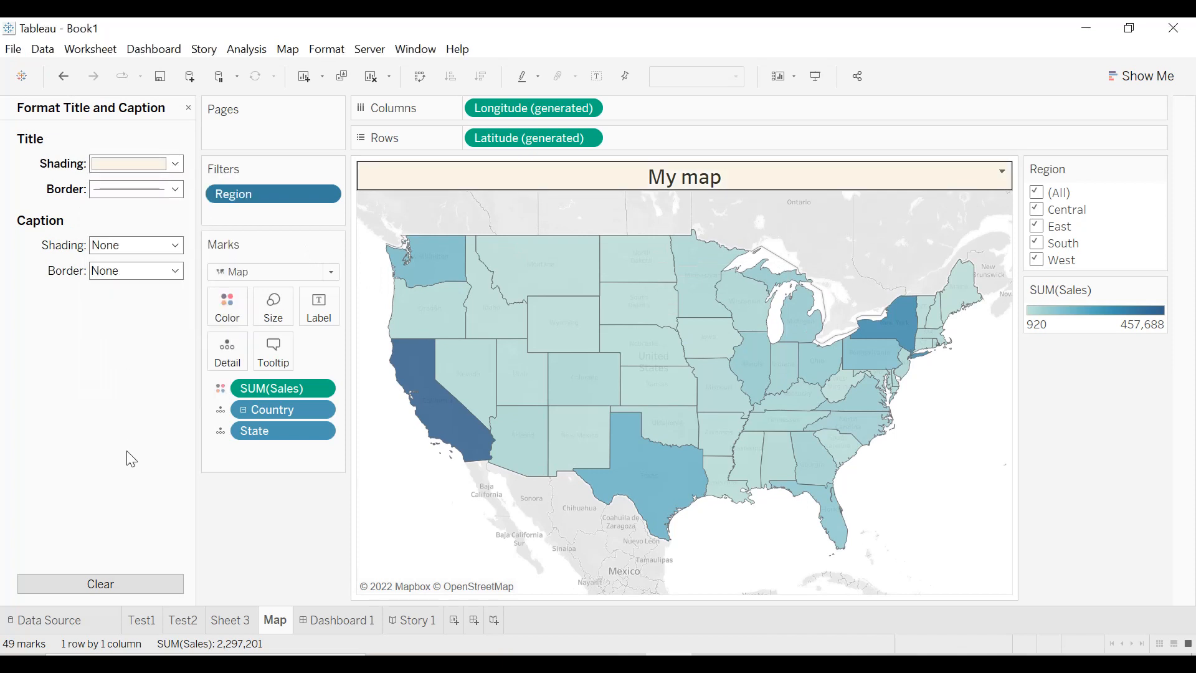
- Set the map sheet's default worksheet, pane and header font color to black
{"action": "right_click", "coordinate": [411, 509]}
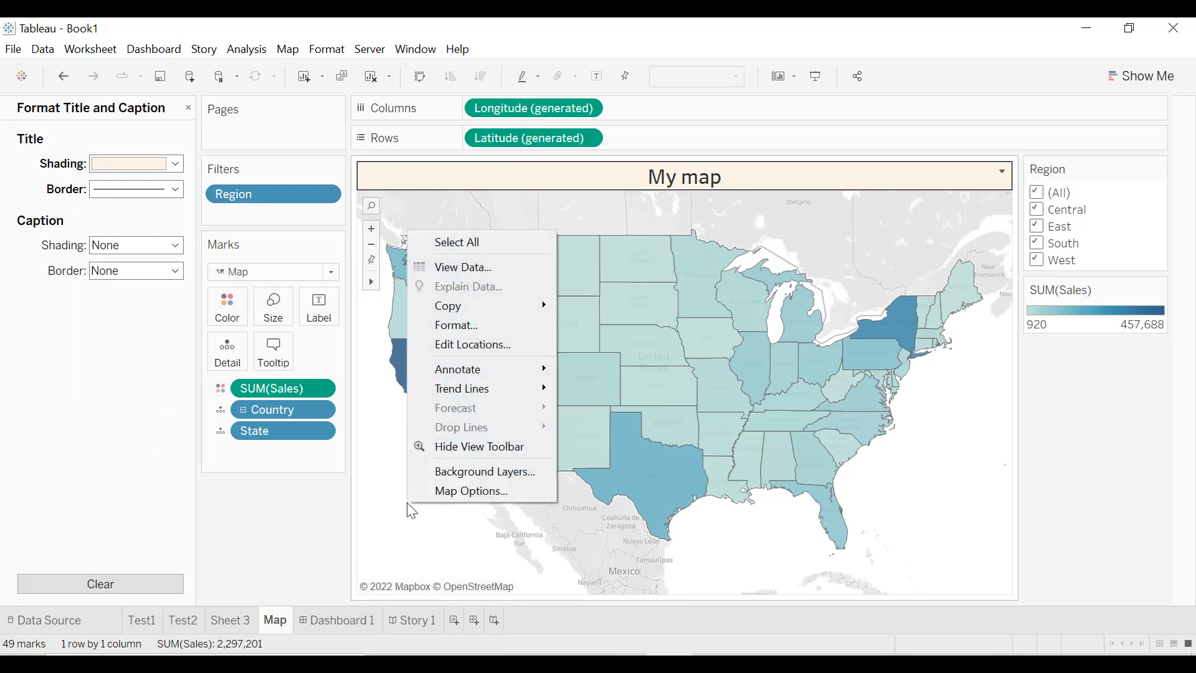
{"action": "left_click", "coordinate": [476, 334]}
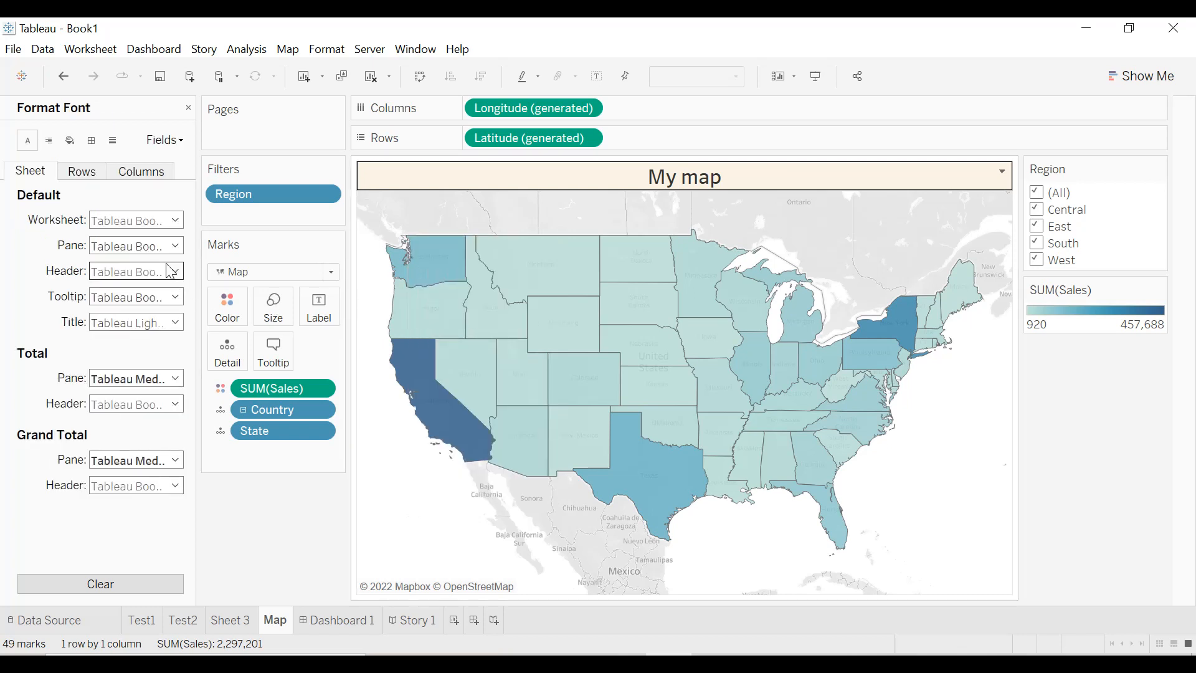
{"action": "left_click", "coordinate": [130, 220]}
{"action": "left_click", "coordinate": [102, 289]}
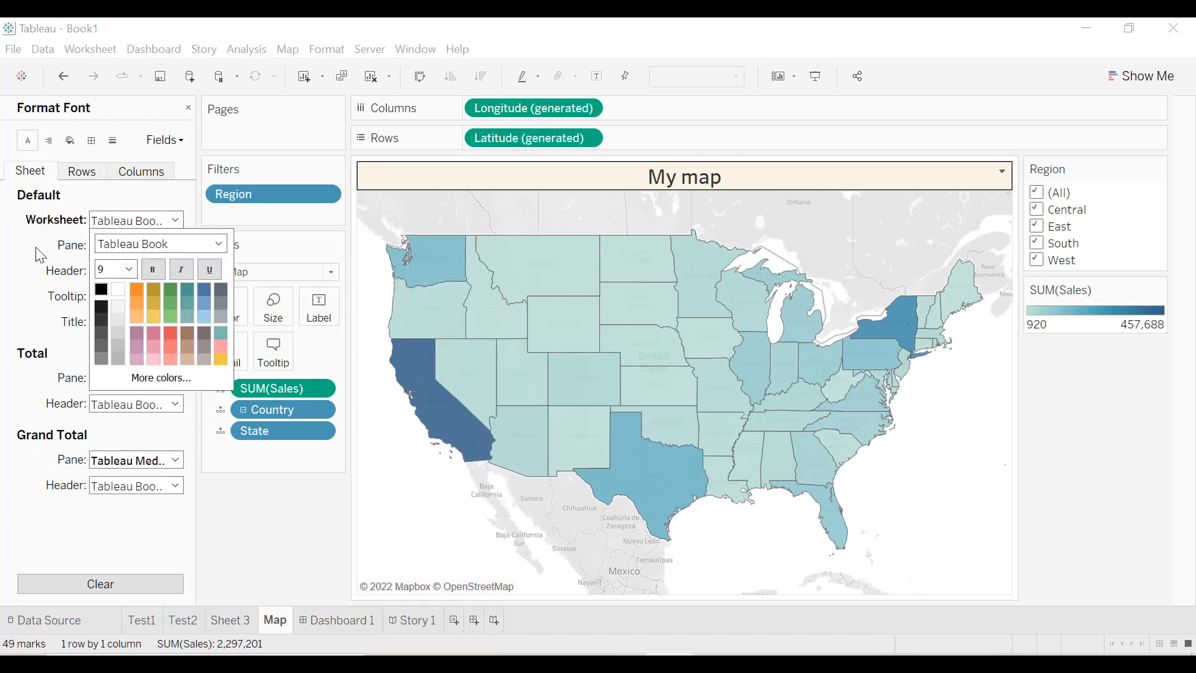
{"action": "left_click", "coordinate": [37, 248]}
{"action": "left_click", "coordinate": [94, 248]}
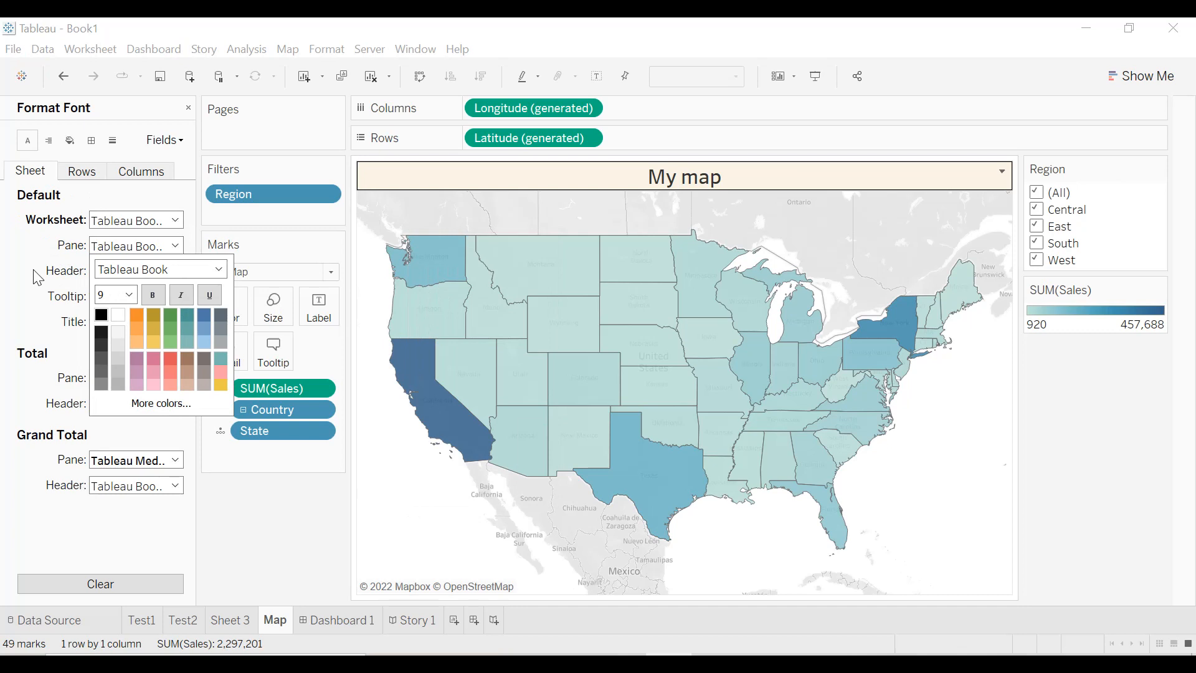
{"action": "left_click", "coordinate": [25, 290]}
{"action": "left_click", "coordinate": [135, 272]}
{"action": "left_click", "coordinate": [14, 332]}
- Set the map sheet's default title and tooltip font color to black, then close the formatting options and collapse the data pane
{"action": "left_click", "coordinate": [175, 322]}
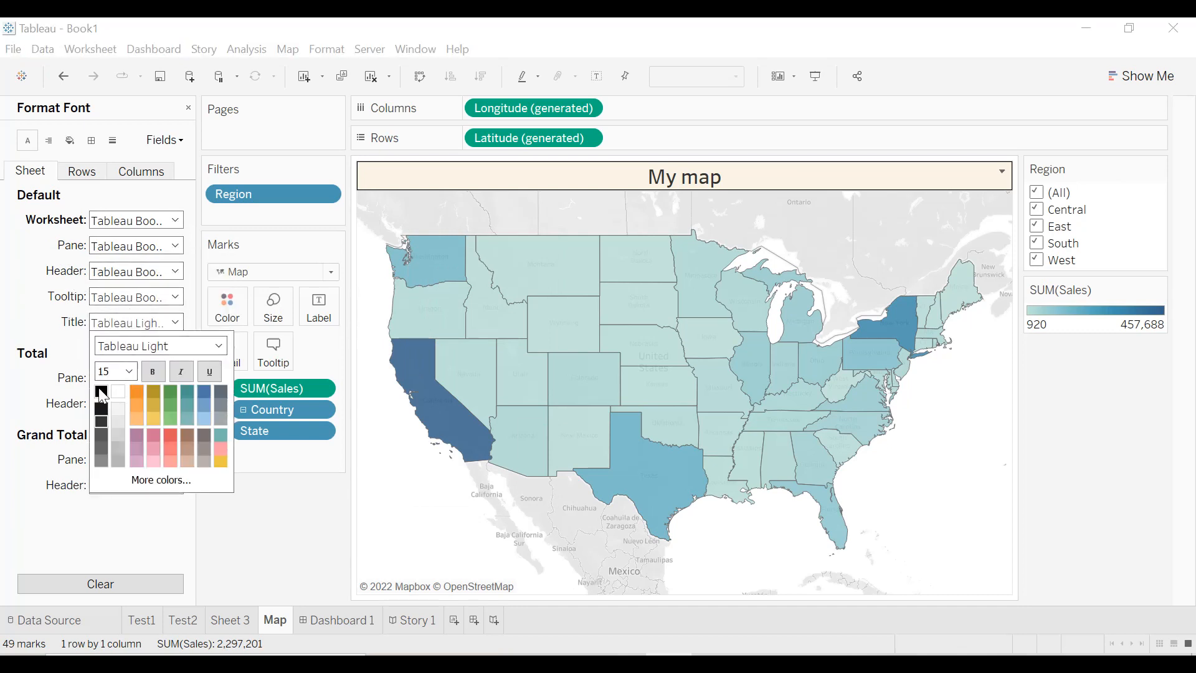
{"action": "left_click", "coordinate": [131, 321]}
{"action": "left_click", "coordinate": [130, 298]}
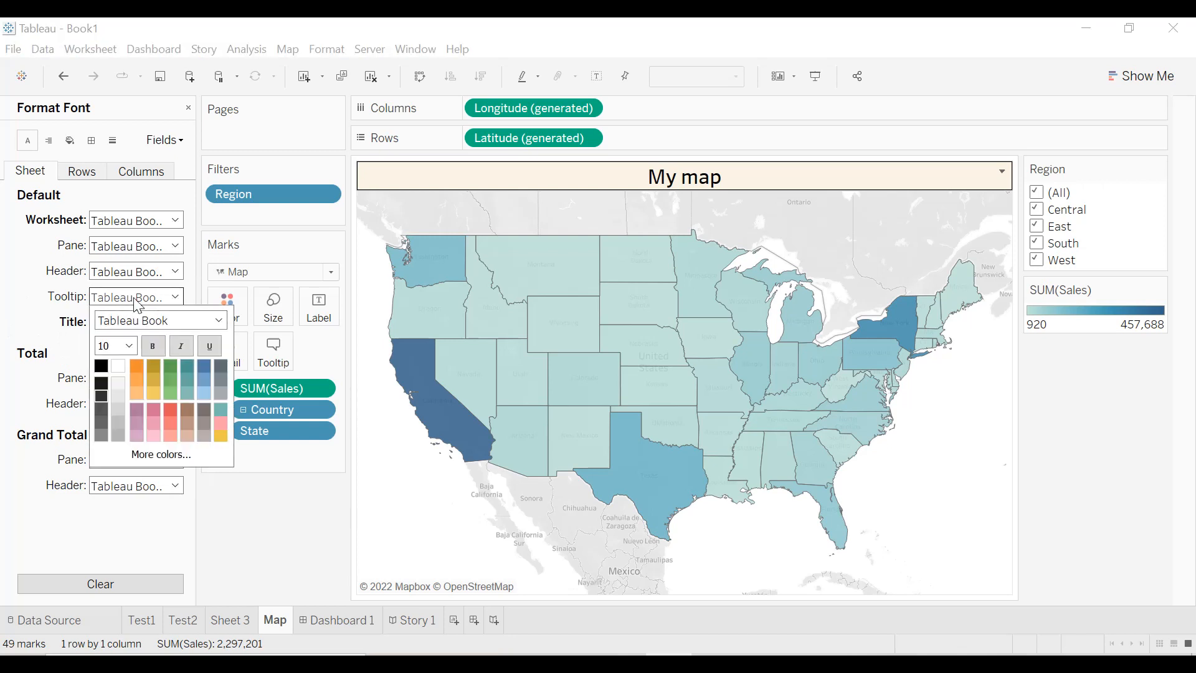
{"action": "left_click", "coordinate": [53, 338]}
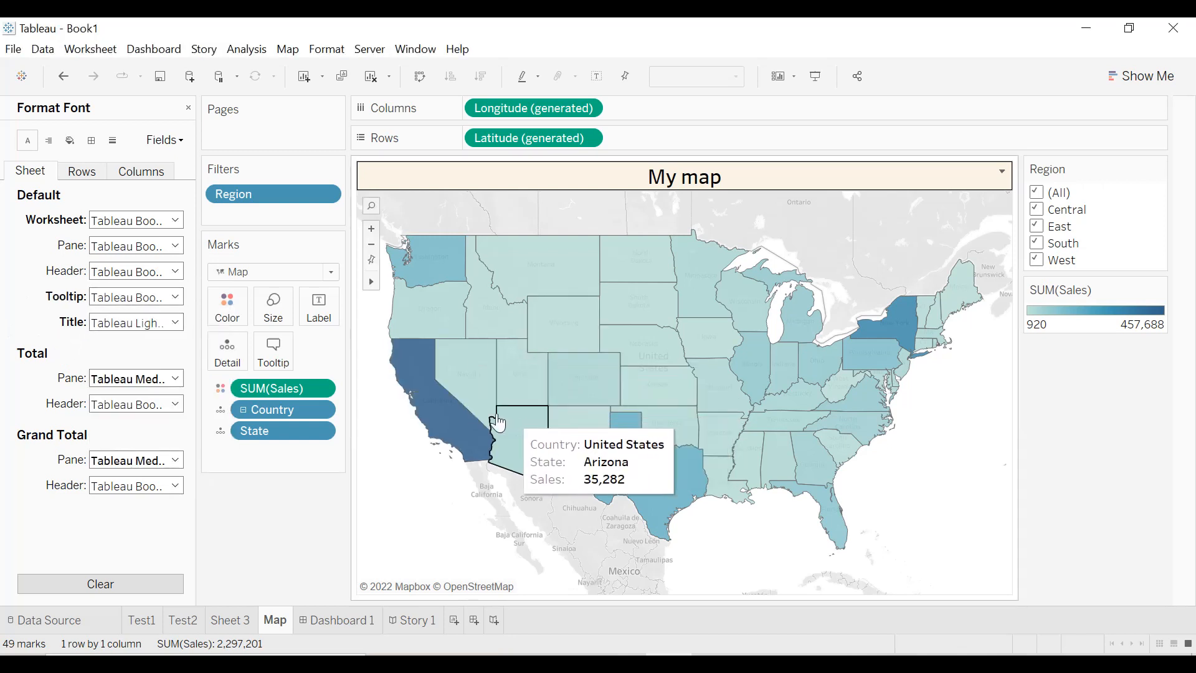
{"action": "left_click", "coordinate": [187, 109]}
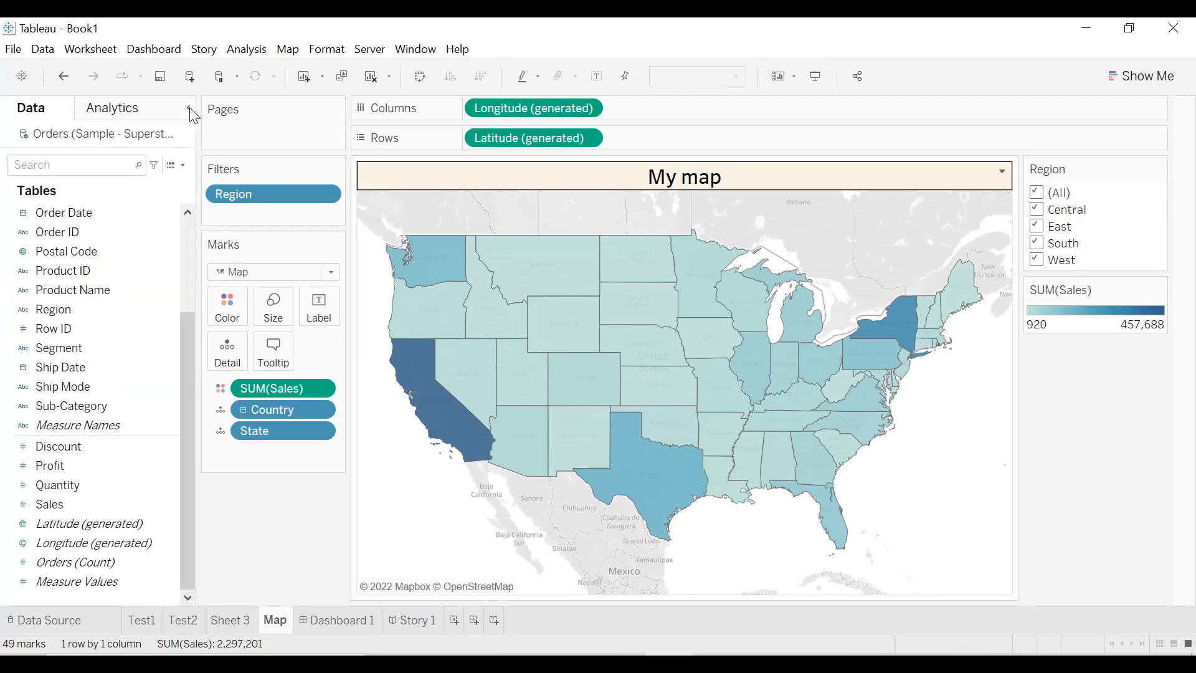
{"action": "left_click", "coordinate": [190, 108]}
- Rename the Test2 worksheet as "Dual chart"
{"action": "left_click", "coordinate": [240, 619]}
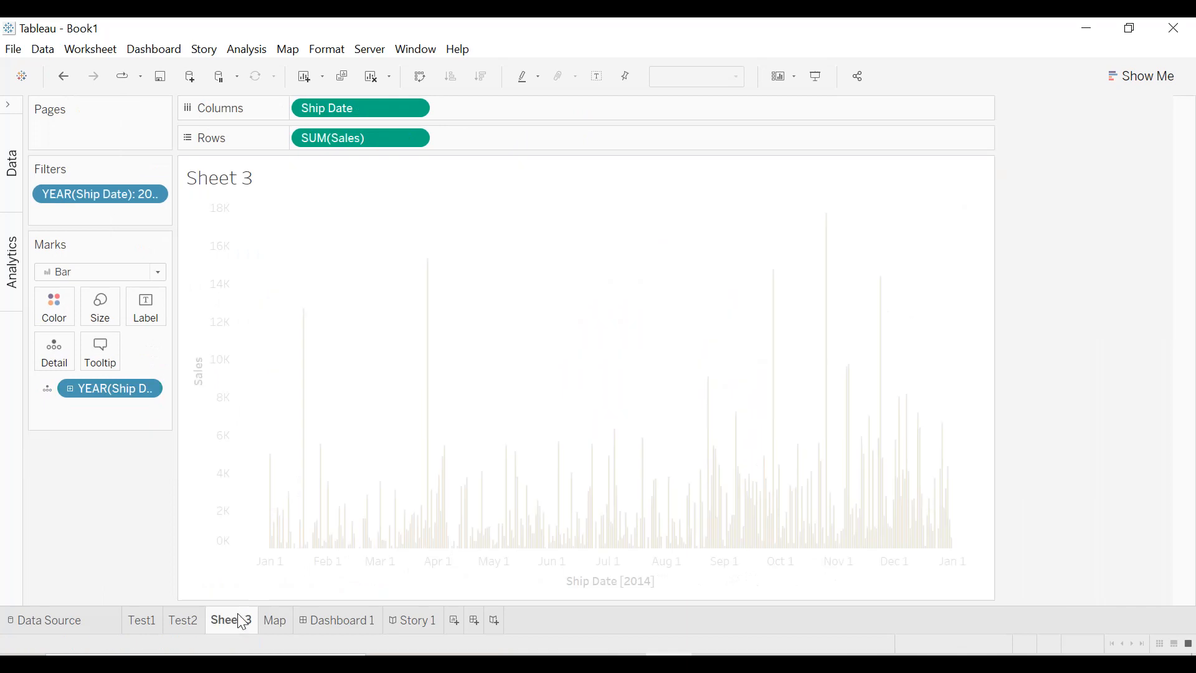
{"action": "left_click", "coordinate": [188, 621]}
{"action": "double_click", "coordinate": [190, 621]}
{"action": "type", "text": "D"}
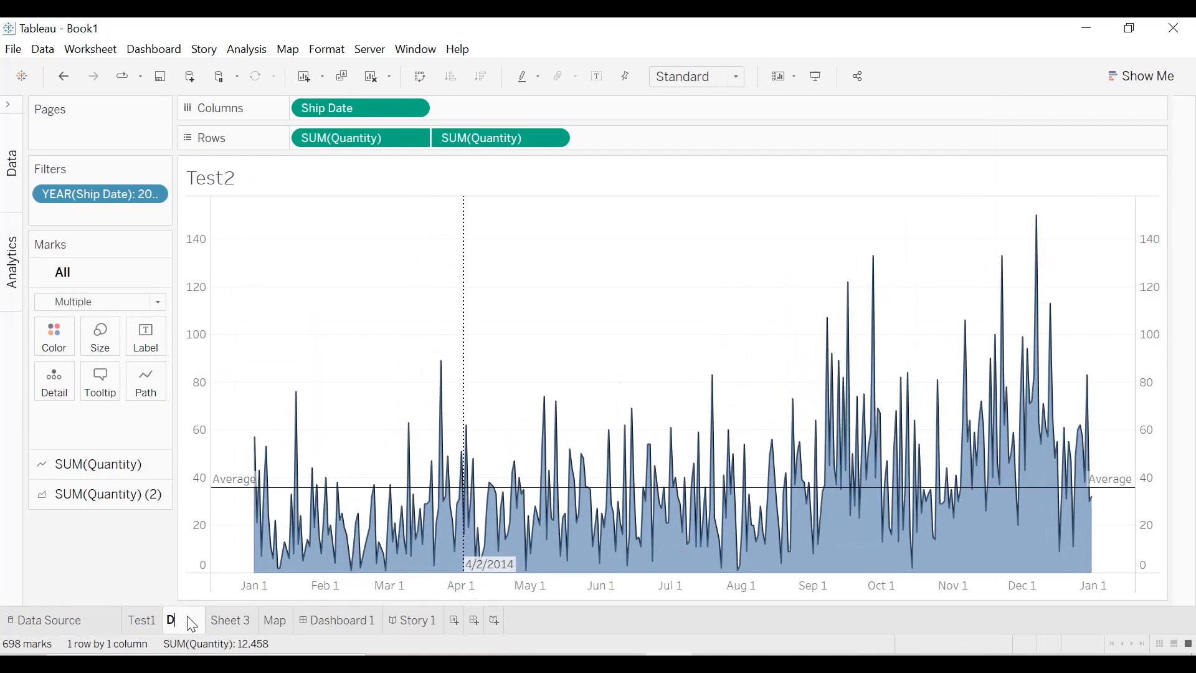
{"action": "type", "text": "ual chart"}
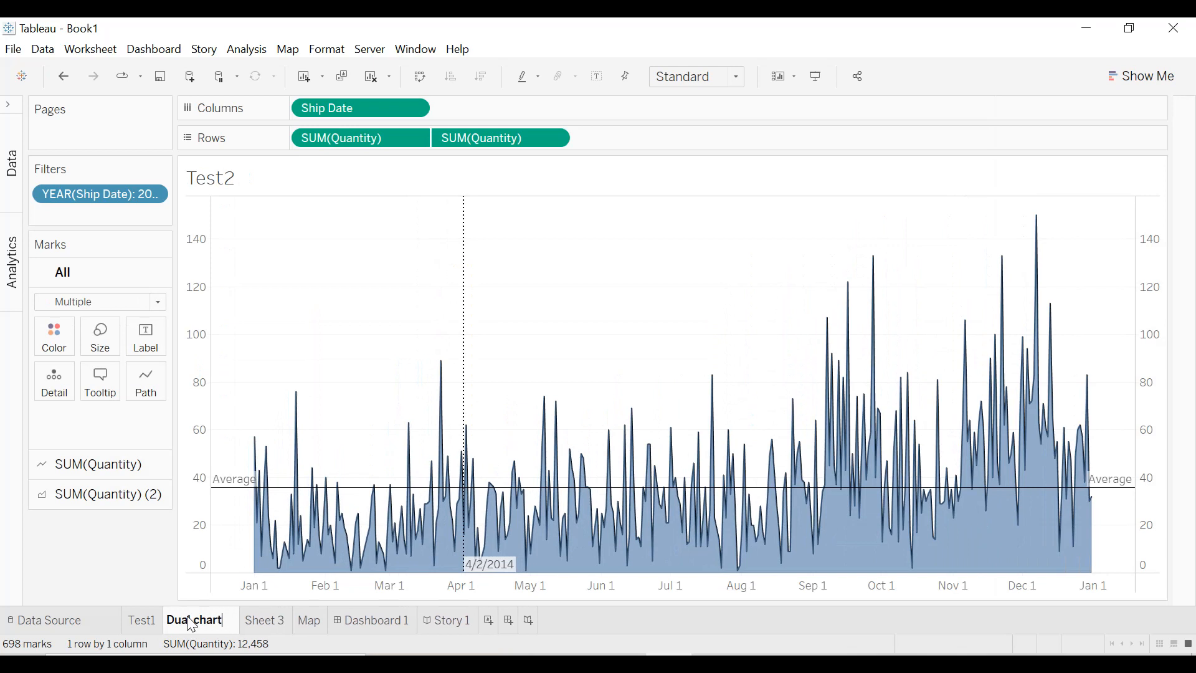
{"action": "key", "text": "Return"}
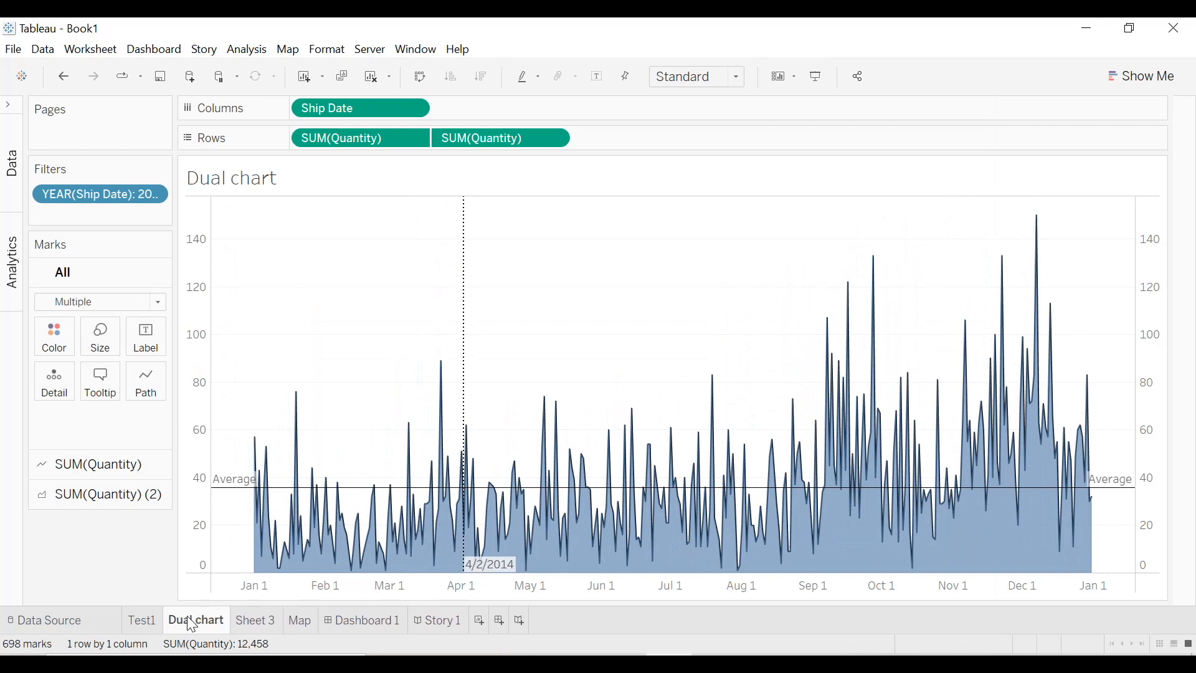
- Set the Dual chart sheet's default worksheet, pane and header font color to black
{"action": "right_click", "coordinate": [349, 281]}
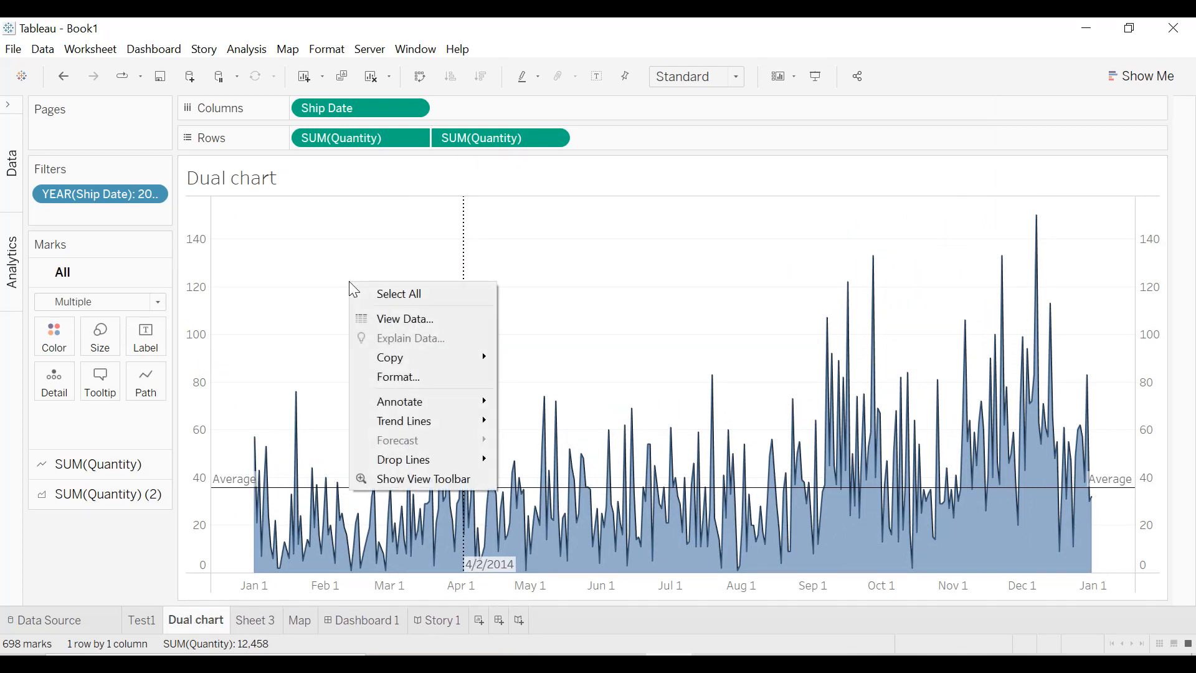
{"action": "left_click", "coordinate": [402, 376]}
{"action": "left_click", "coordinate": [127, 245]}
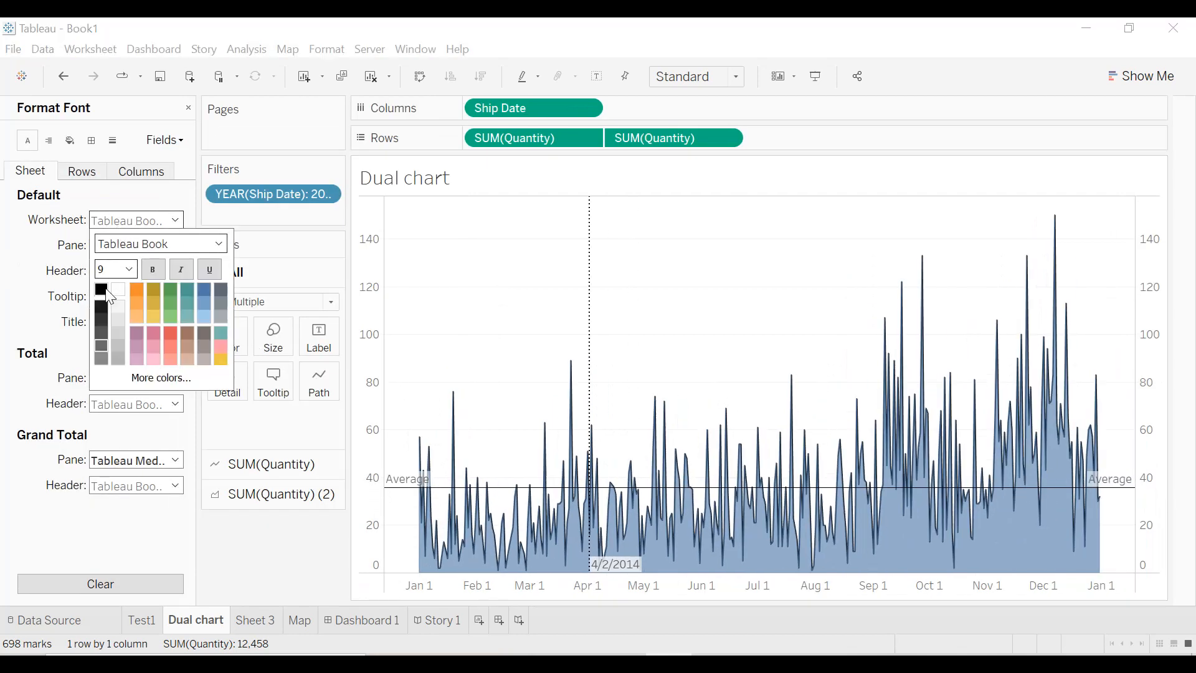
{"action": "left_click", "coordinate": [105, 291]}
{"action": "left_click", "coordinate": [107, 269]}
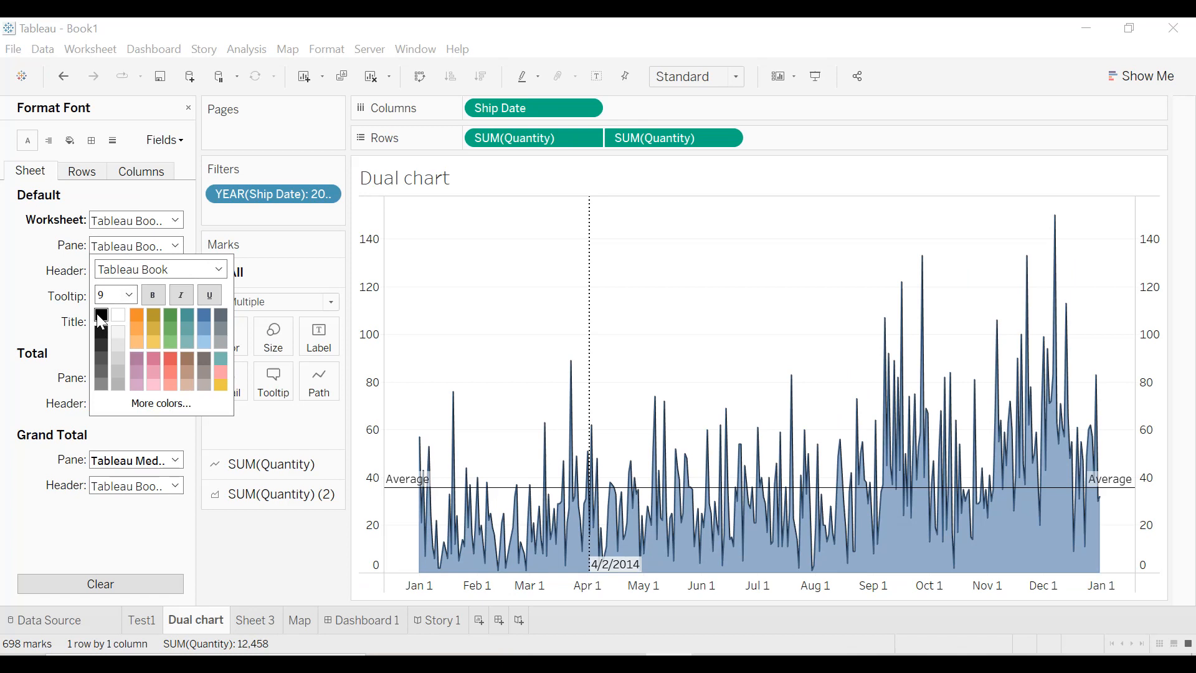
{"action": "left_click", "coordinate": [100, 315]}
{"action": "left_click", "coordinate": [126, 297]}
{"action": "left_click", "coordinate": [100, 341]}
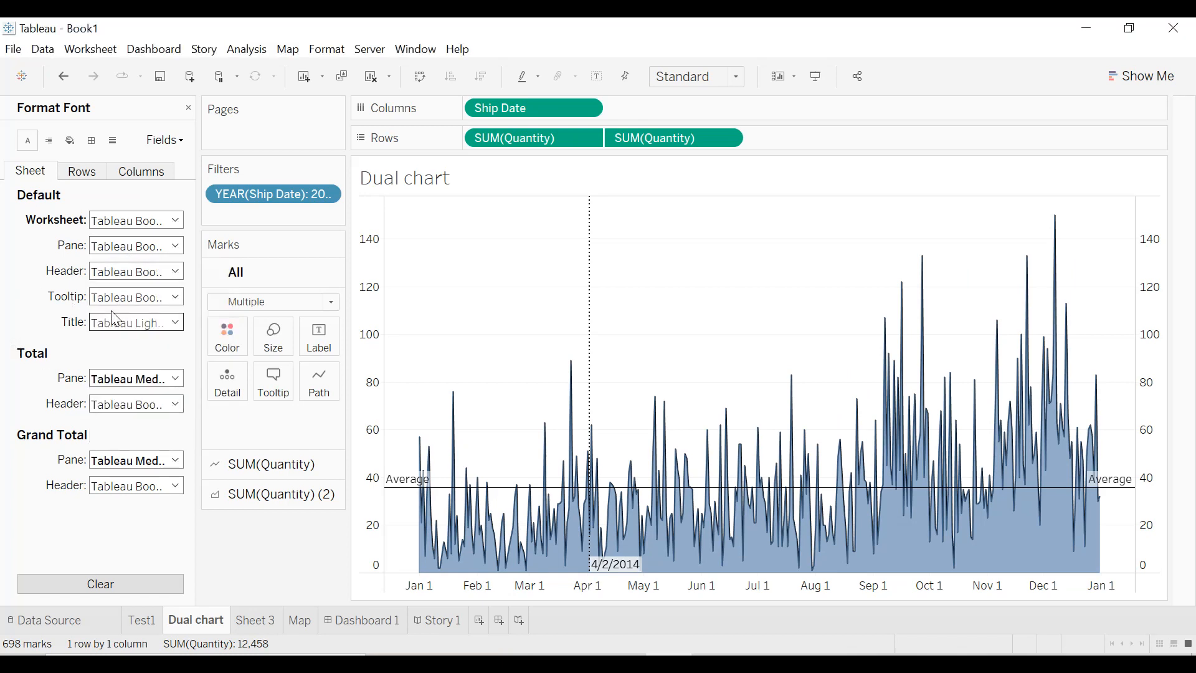
- Set the Dual chart sheet's default tooltip and title font color to black
{"action": "left_click", "coordinate": [118, 319]}
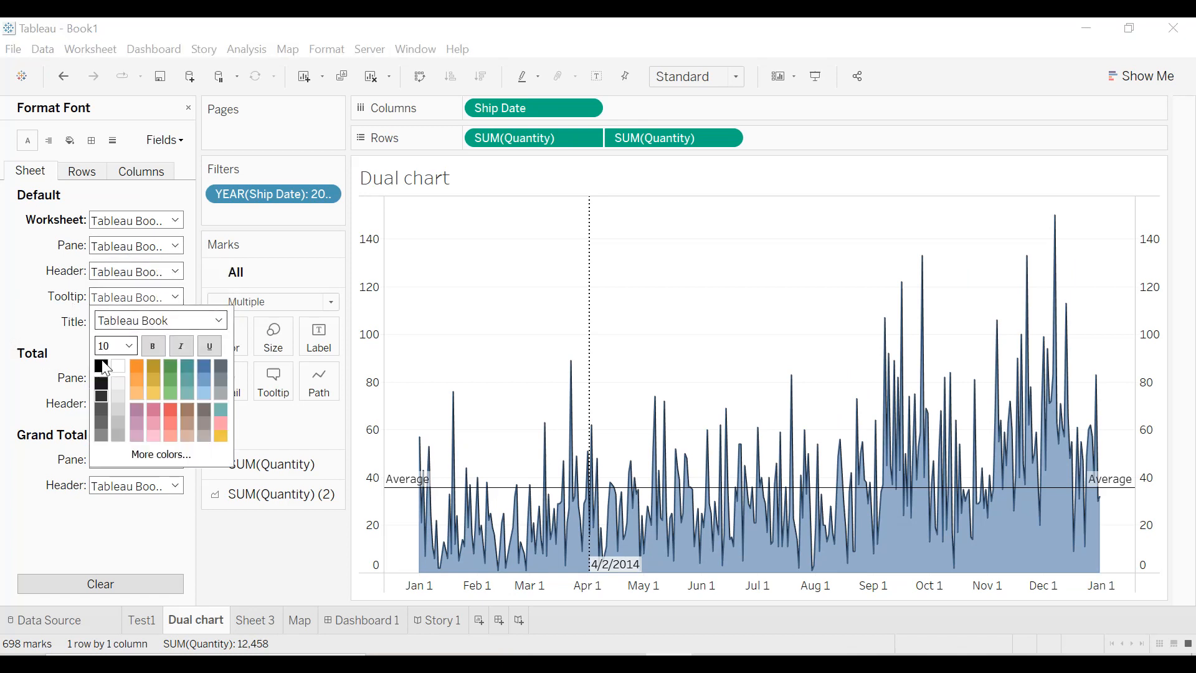
{"action": "left_click", "coordinate": [24, 357]}
{"action": "left_click", "coordinate": [136, 322]}
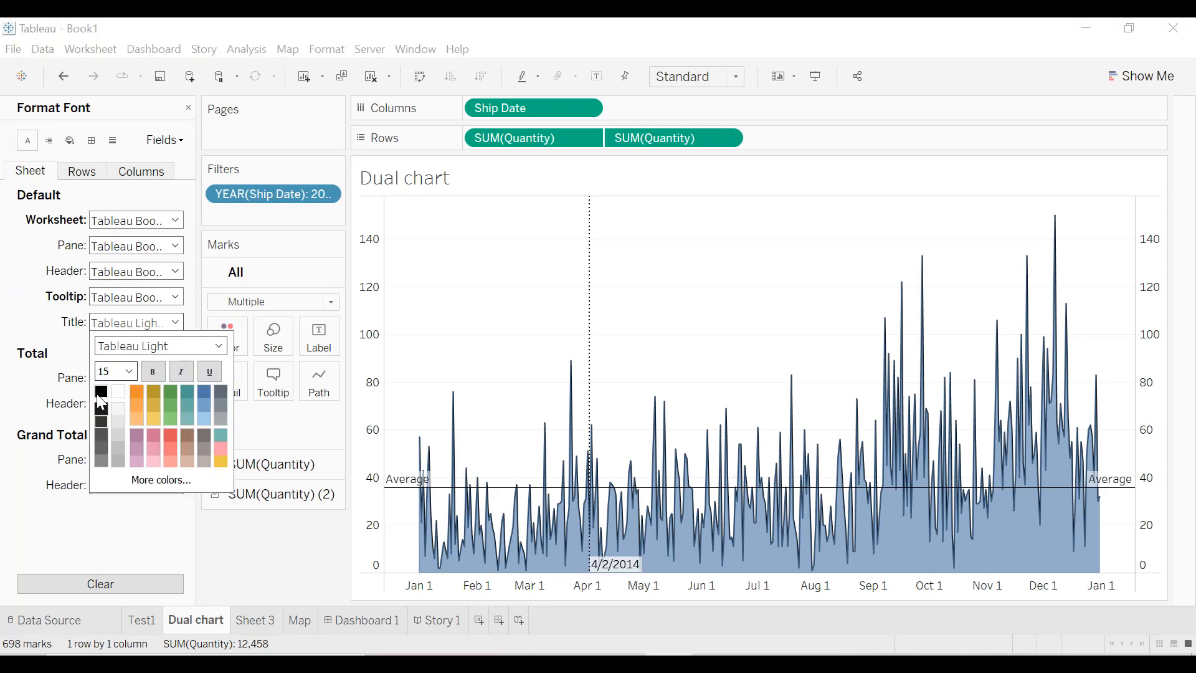
{"action": "left_click", "coordinate": [100, 394]}
{"action": "left_click", "coordinate": [243, 387]}
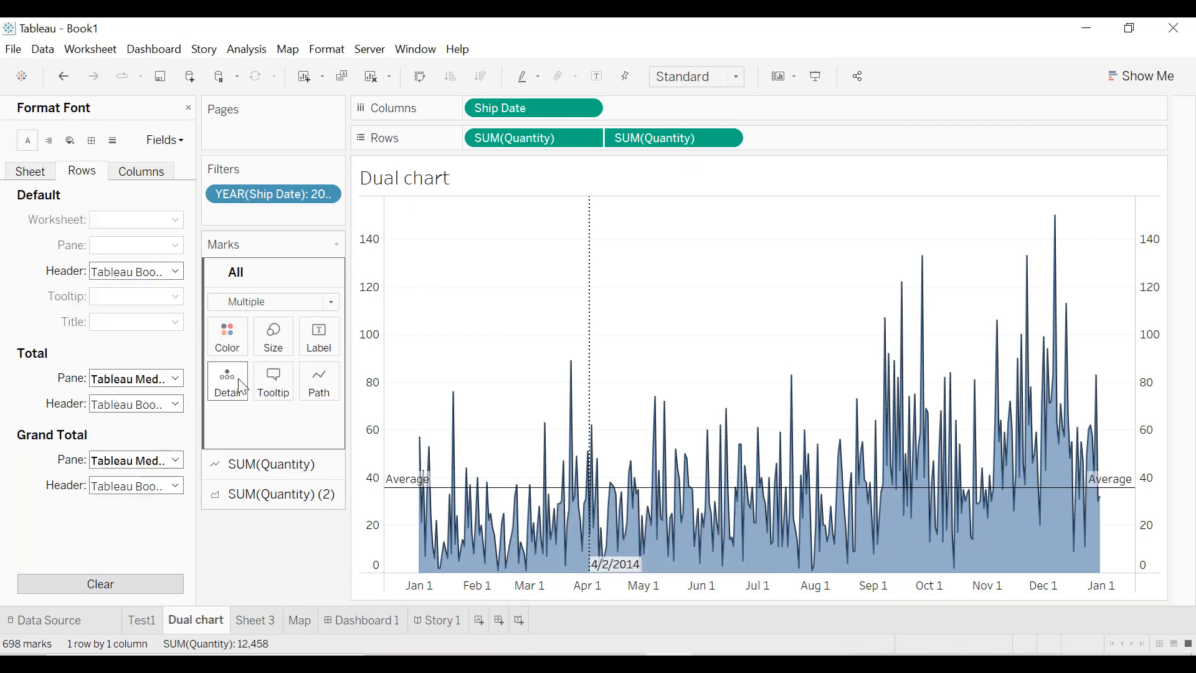
- Apply thin solid black row borders to the Dual chart's default cell, pane and header, and to the row divider's pane
{"action": "left_click", "coordinate": [91, 140]}
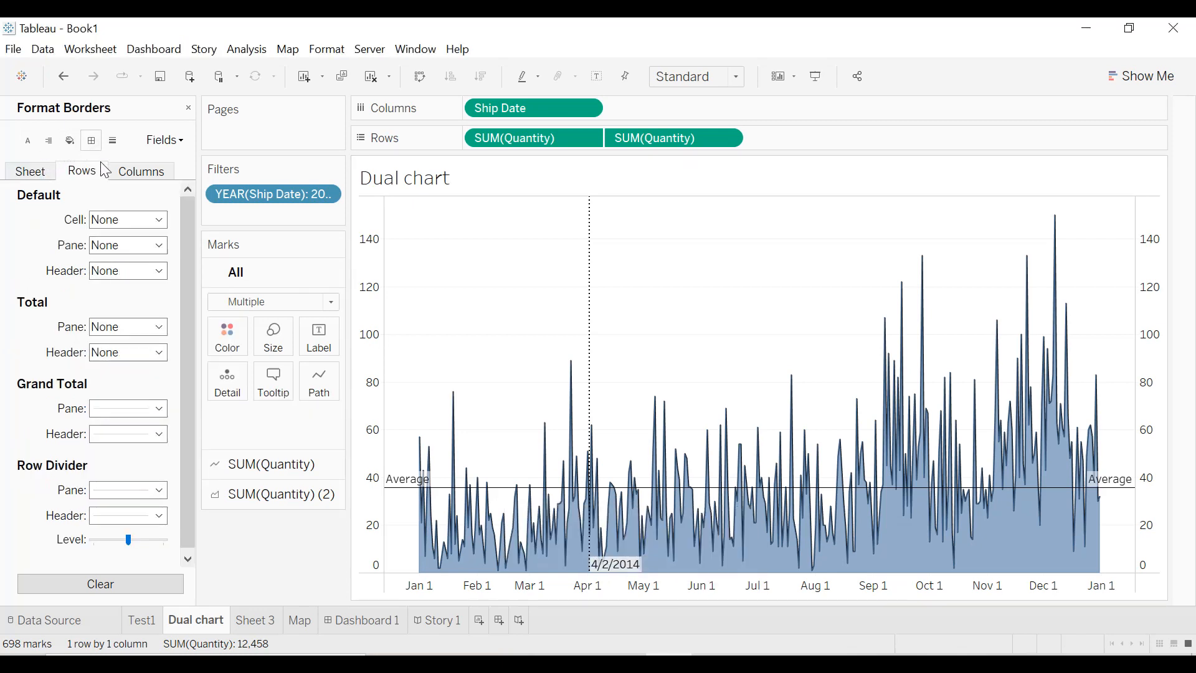
{"action": "left_click", "coordinate": [108, 223]}
{"action": "left_click", "coordinate": [102, 325]}
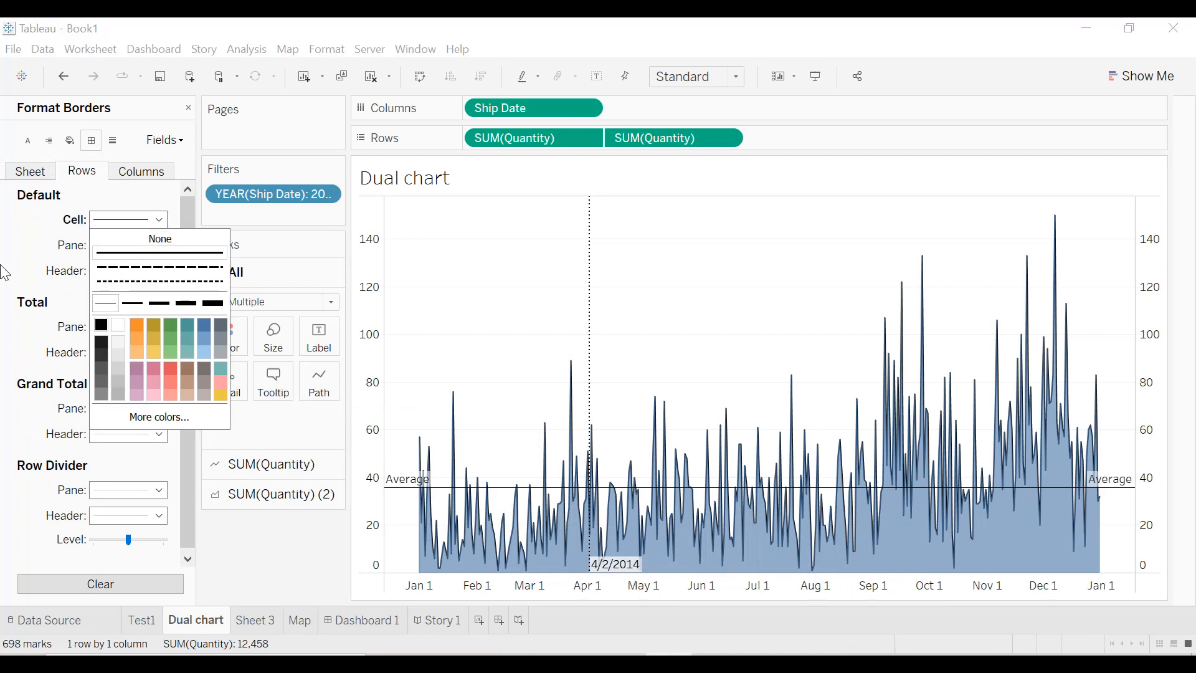
{"action": "left_click", "coordinate": [128, 244]}
{"action": "left_click", "coordinate": [128, 245]}
{"action": "left_click", "coordinate": [101, 349]}
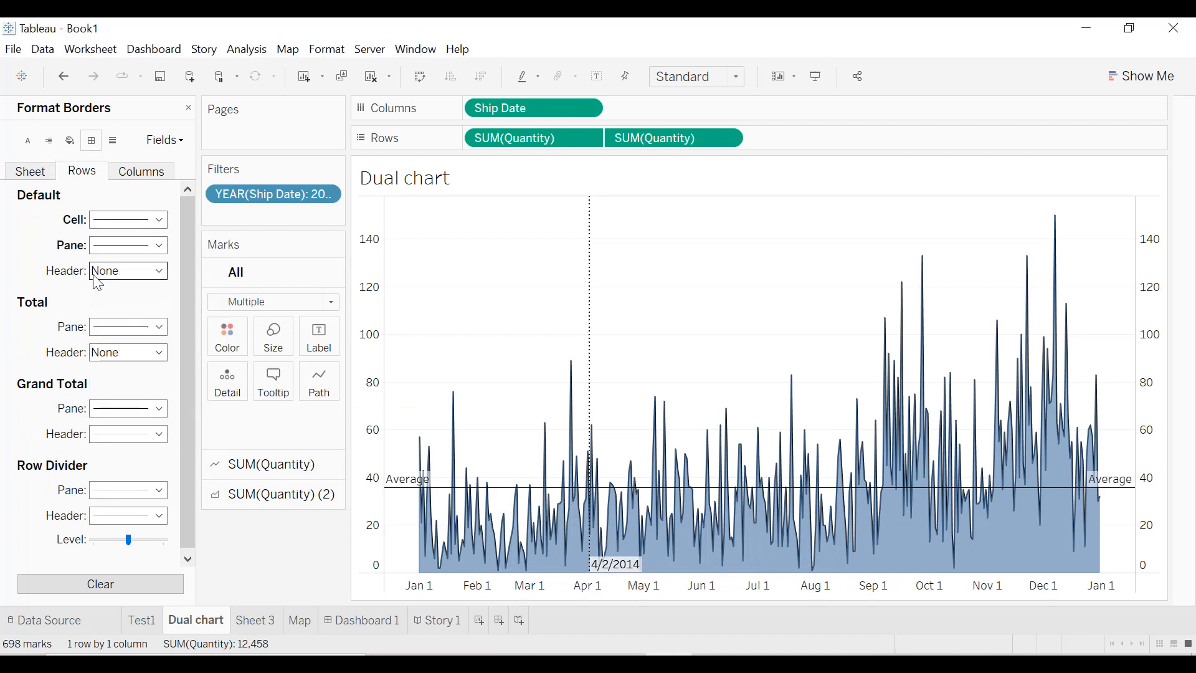
{"action": "left_click", "coordinate": [127, 270]}
{"action": "left_click", "coordinate": [101, 376]}
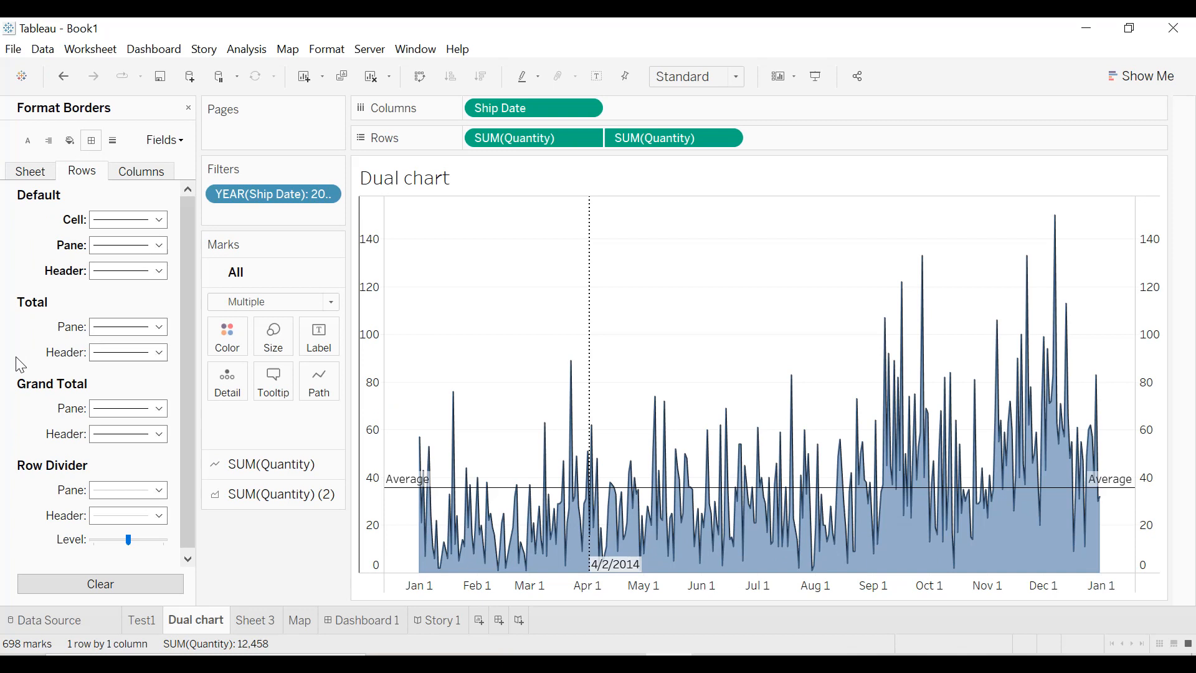
{"action": "left_click", "coordinate": [128, 490]}
{"action": "left_click", "coordinate": [100, 390]}
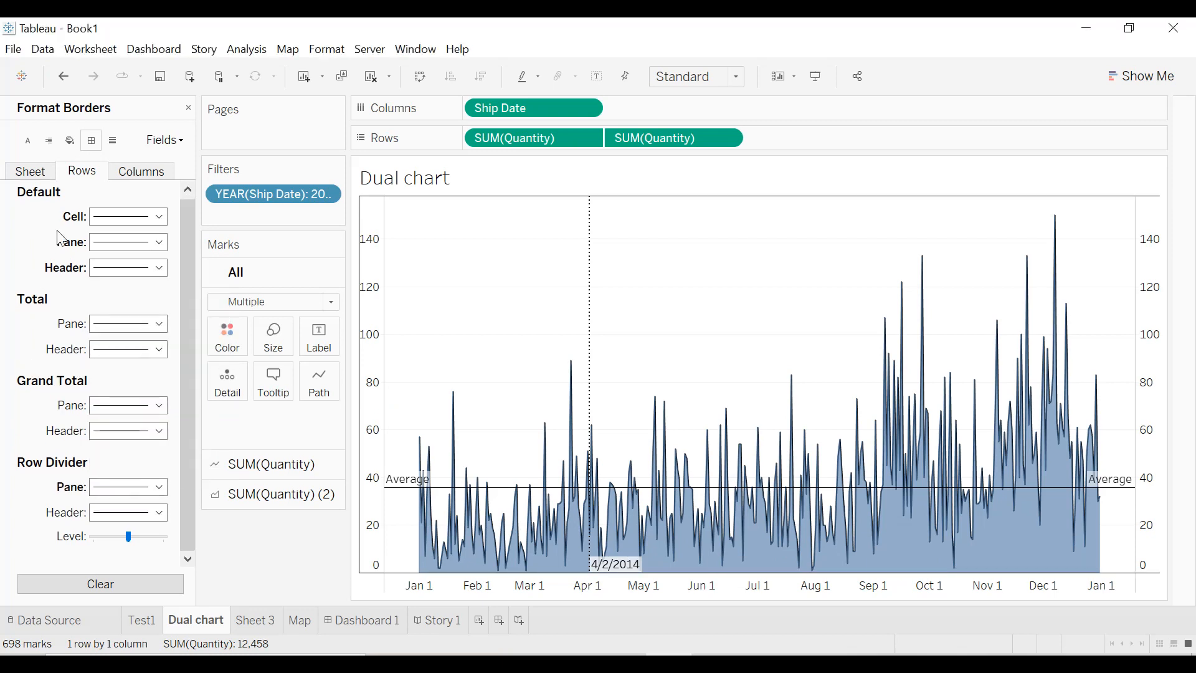
- Apply thin solid black column borders to the Dual chart's default cell, pane and header, and to the column divider's pane
{"action": "left_click", "coordinate": [143, 172]}
{"action": "left_click", "coordinate": [124, 229]}
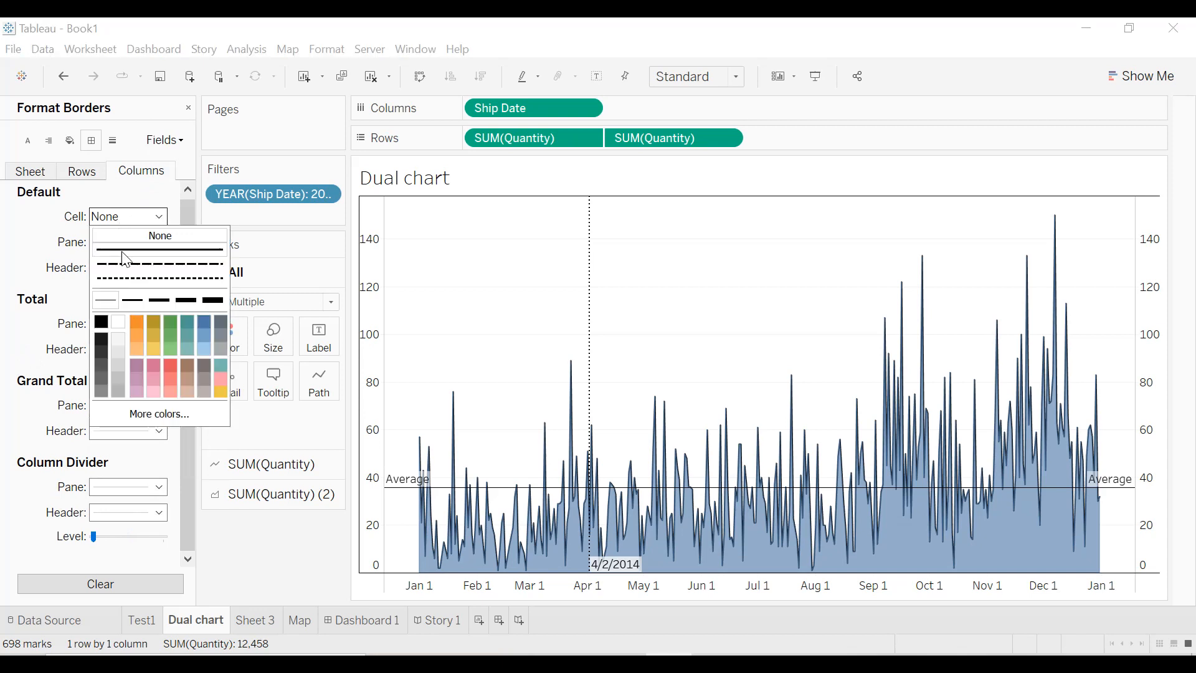
{"action": "left_click", "coordinate": [125, 250]}
{"action": "left_click", "coordinate": [127, 242]}
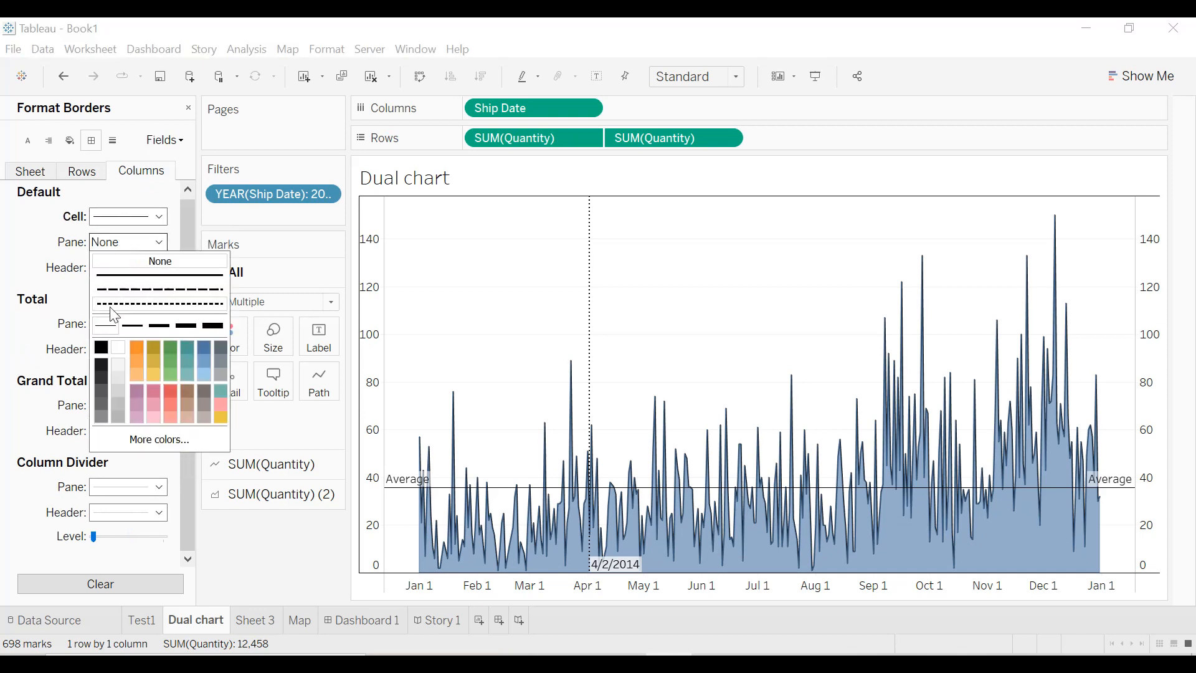
{"action": "left_click", "coordinate": [101, 347]}
{"action": "left_click", "coordinate": [127, 268]}
{"action": "left_click", "coordinate": [100, 372]}
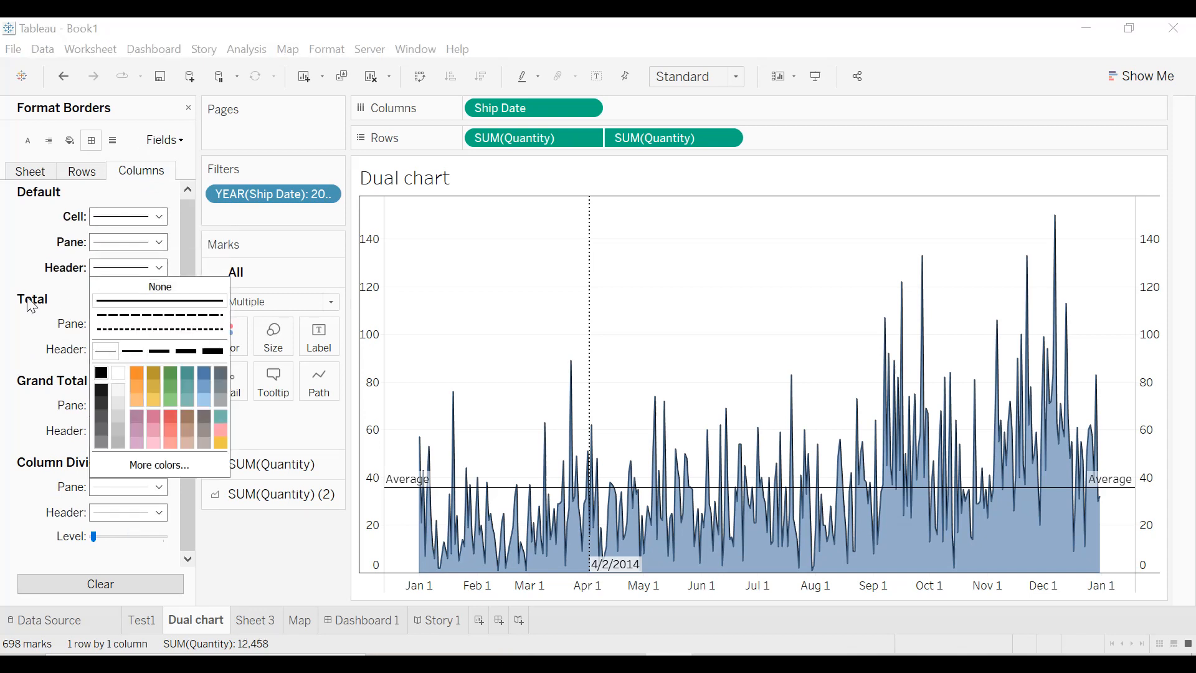
{"action": "left_click", "coordinate": [125, 487]}
{"action": "left_click", "coordinate": [99, 374]}
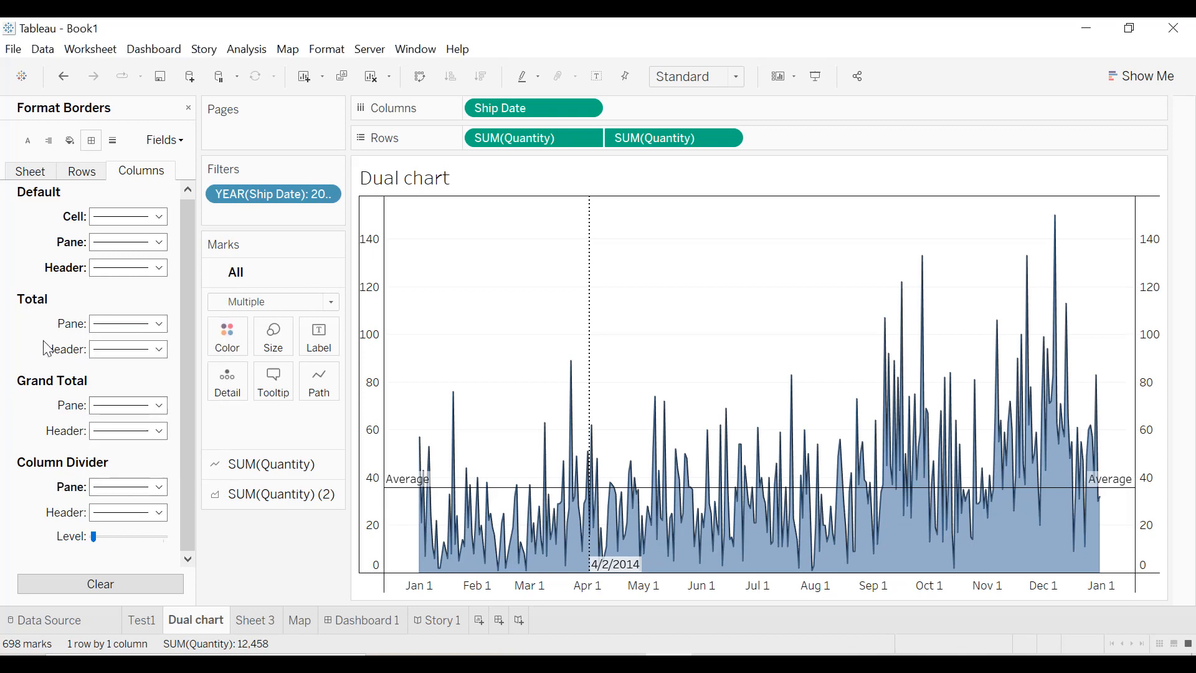
- Replace the Dual chart sheet's title placeholder with the text "Dual chart" and center it
{"action": "right_click", "coordinate": [440, 180]}
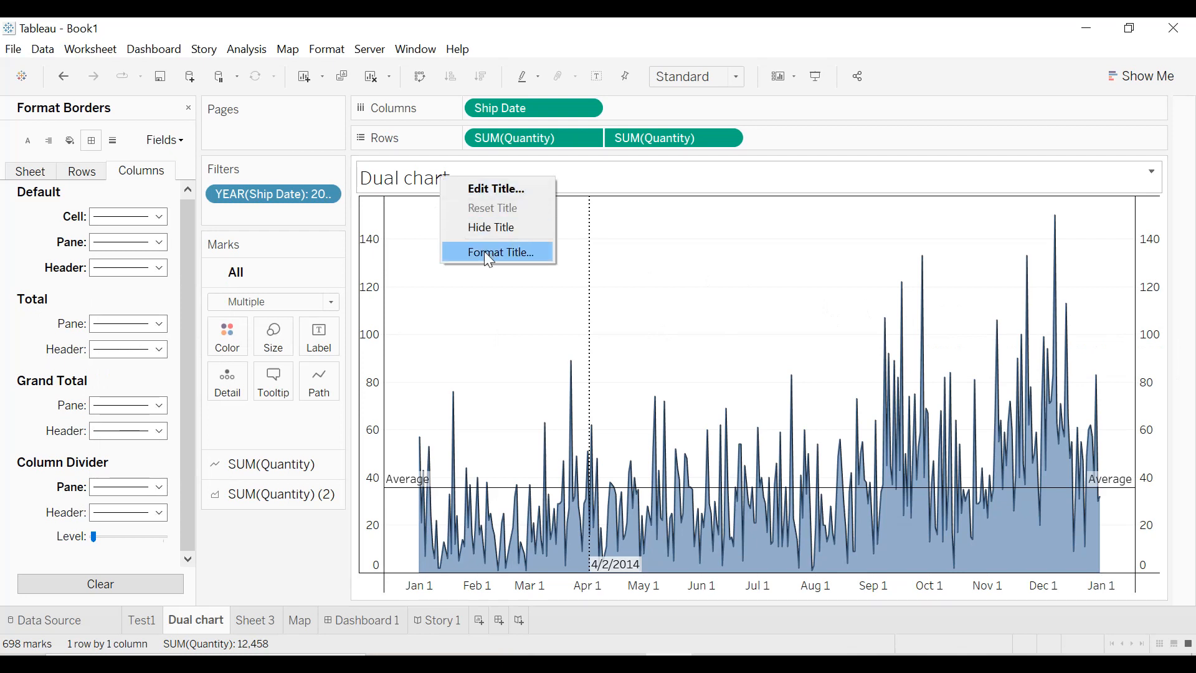
{"action": "left_click", "coordinate": [492, 188]}
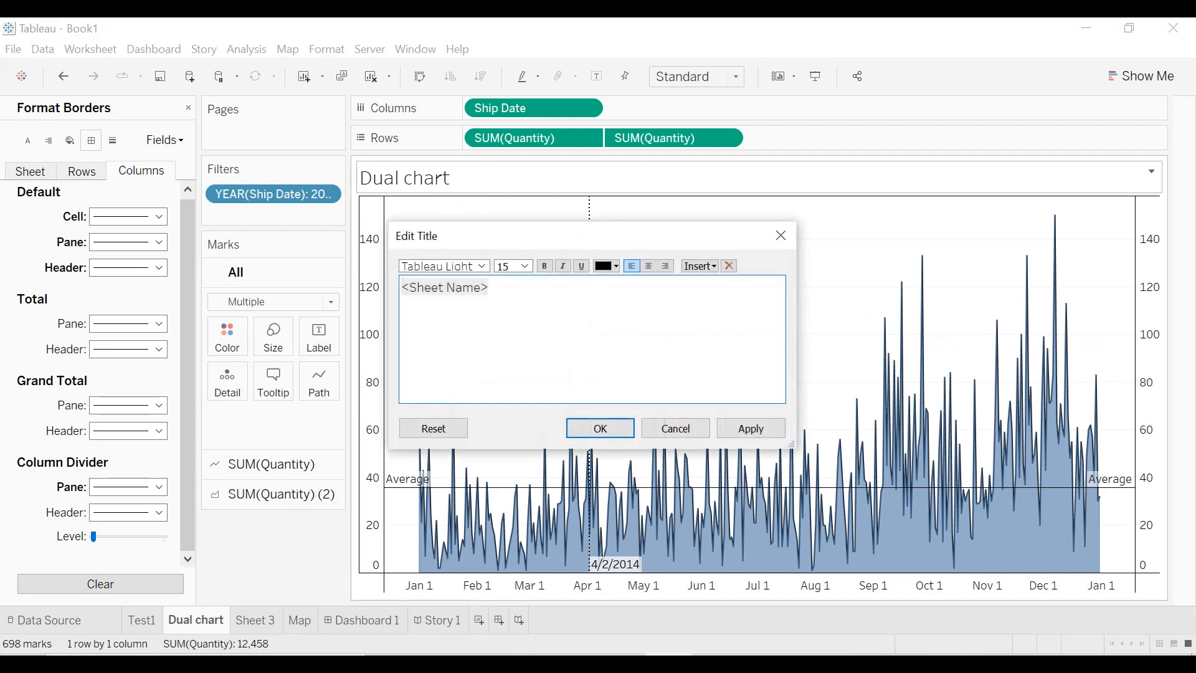
{"action": "key", "text": "ctrl+a"}
{"action": "type", "text": "D"}
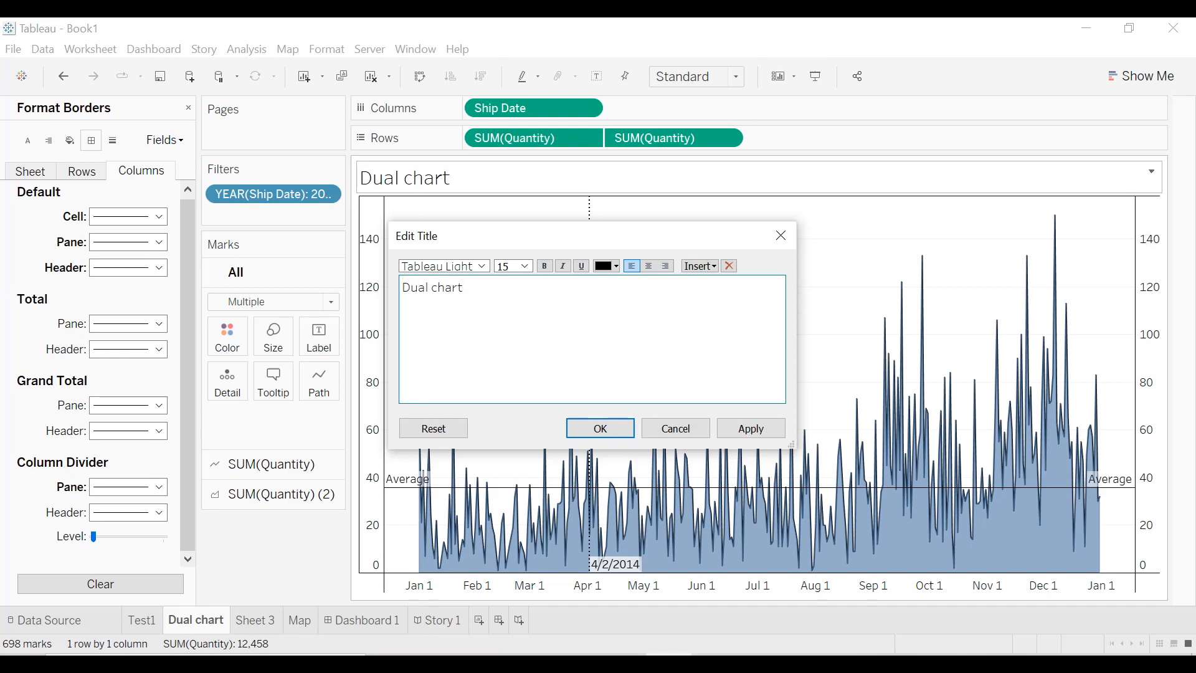
{"action": "type", "text": "ual chart"}
{"action": "left_click", "coordinate": [648, 265]}
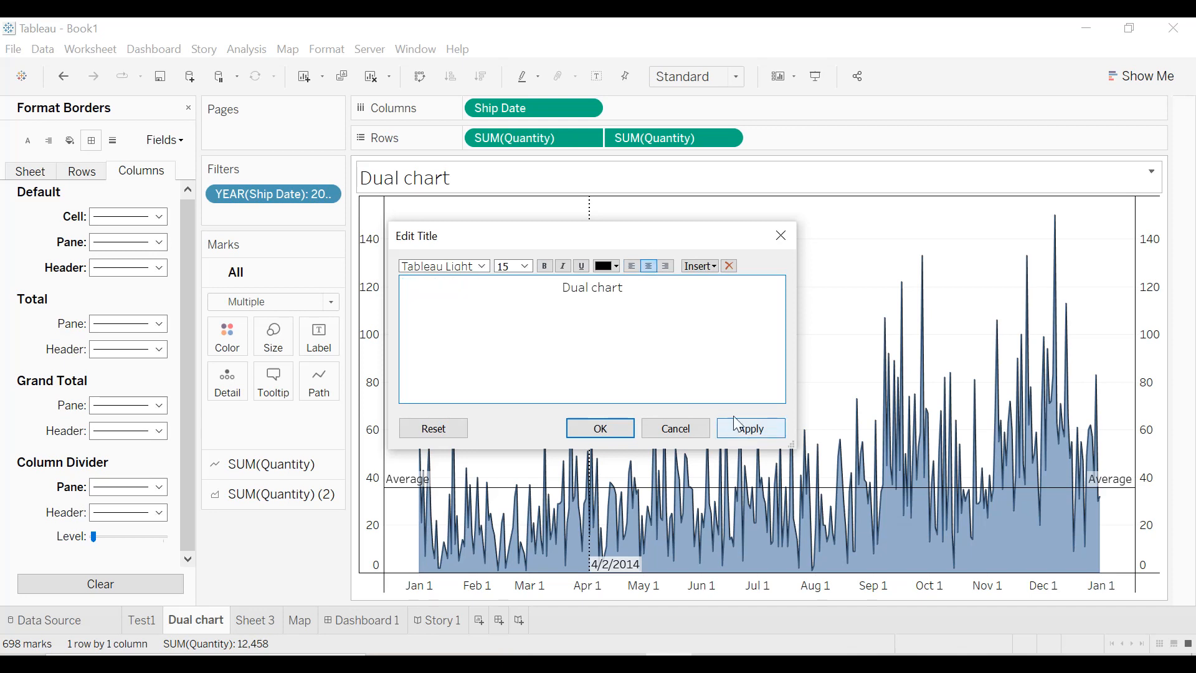
- Make the Dual chart title bold with a larger font size and apply it
{"action": "key", "text": "ctrl+a"}
{"action": "left_click", "coordinate": [544, 265]}
{"action": "left_click", "coordinate": [525, 266]}
{"action": "left_click", "coordinate": [506, 362]}
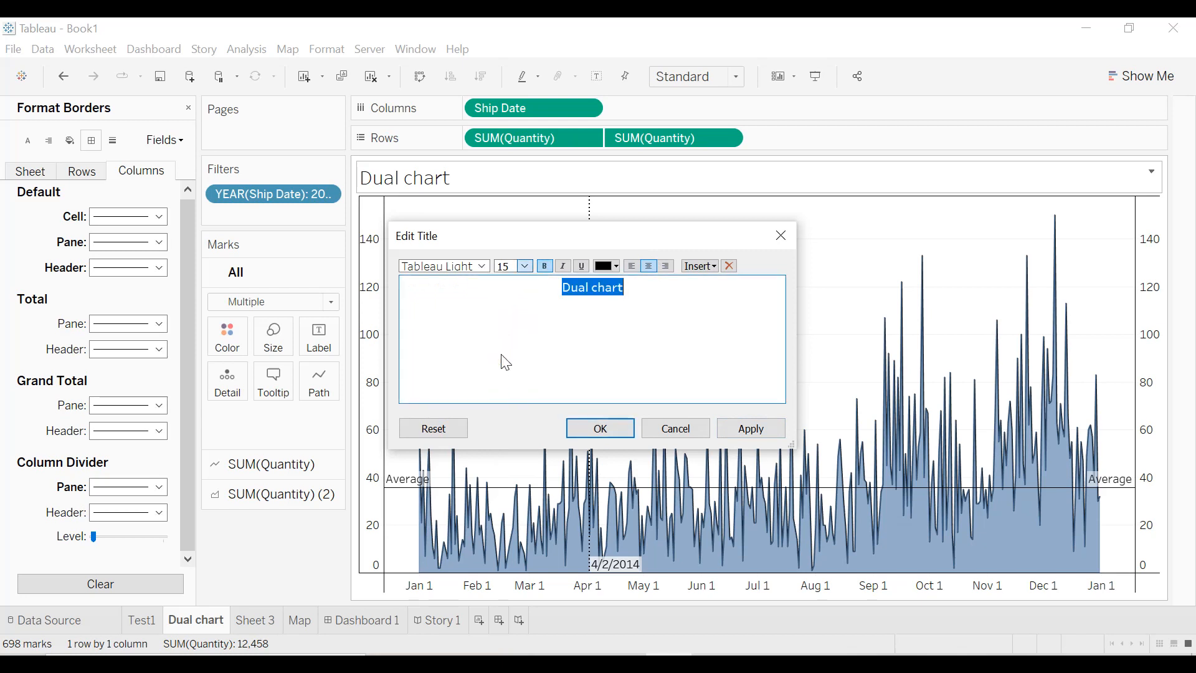
{"action": "left_click", "coordinate": [525, 266]}
{"action": "left_click", "coordinate": [506, 327]}
{"action": "left_click", "coordinate": [757, 432]}
{"action": "left_click", "coordinate": [646, 434]}
{"action": "left_click", "coordinate": [645, 167]}
- Give the Dual chart title a thin solid black border and light cream shading
{"action": "right_click", "coordinate": [627, 182]}
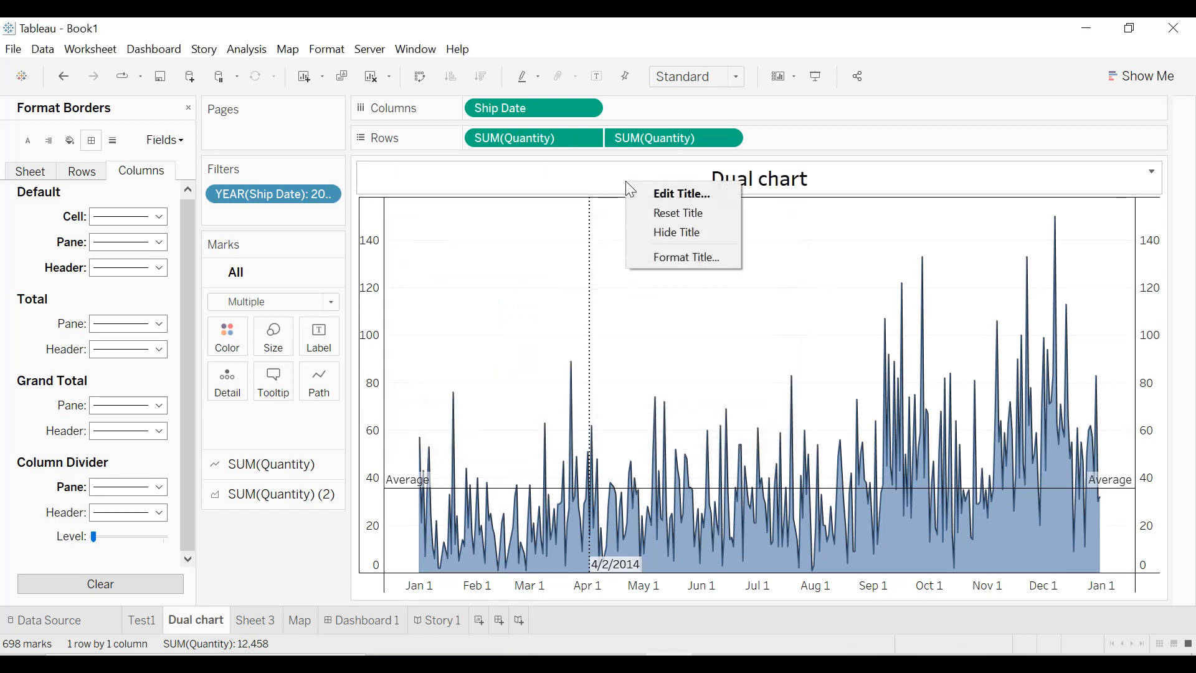
{"action": "left_click", "coordinate": [677, 262]}
{"action": "left_click", "coordinate": [106, 190]}
{"action": "left_click", "coordinate": [106, 271]}
{"action": "left_click", "coordinate": [111, 164]}
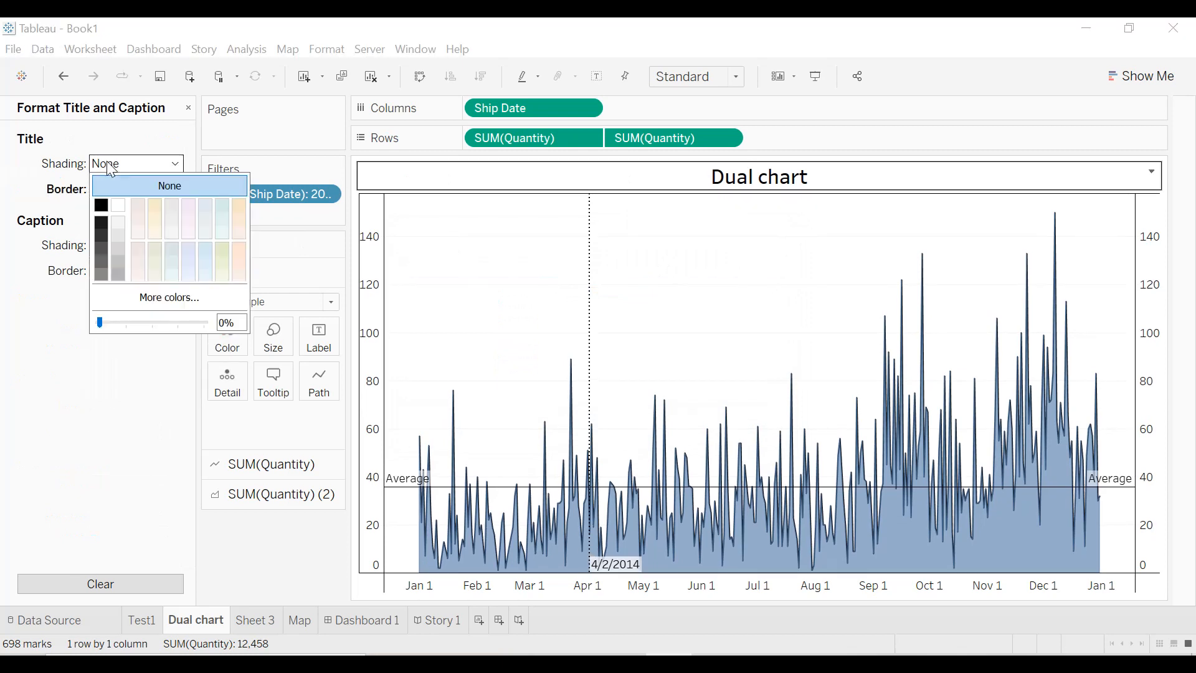
{"action": "left_click", "coordinate": [149, 219]}
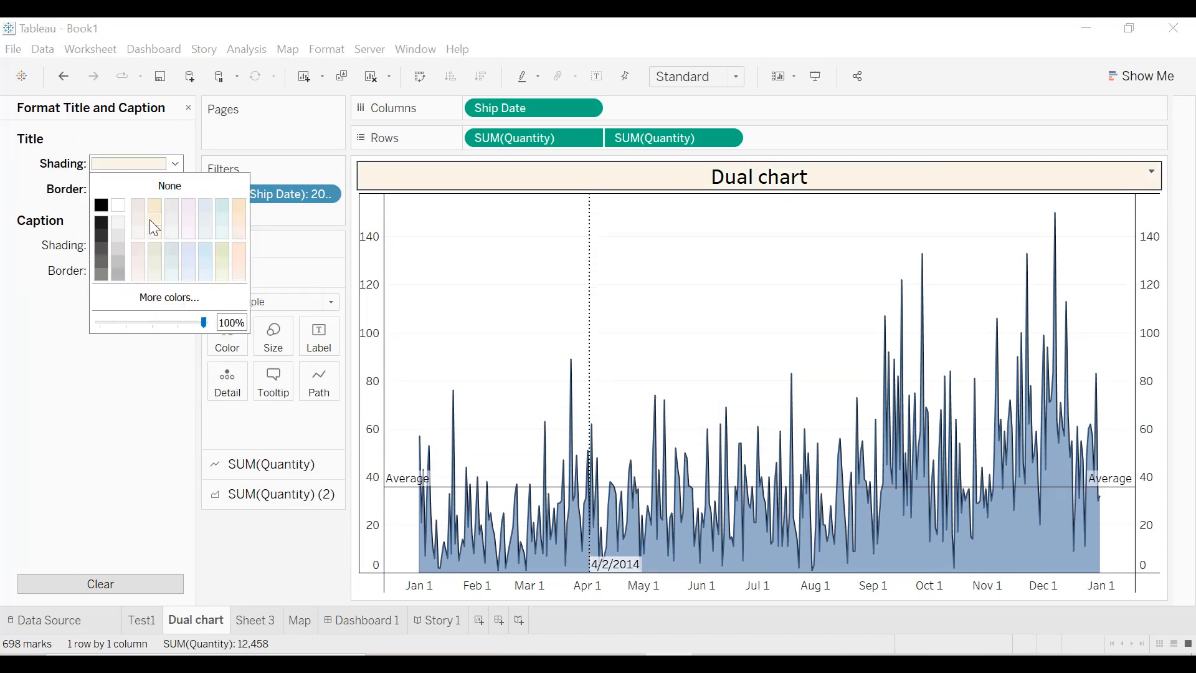
{"action": "left_click", "coordinate": [128, 363]}
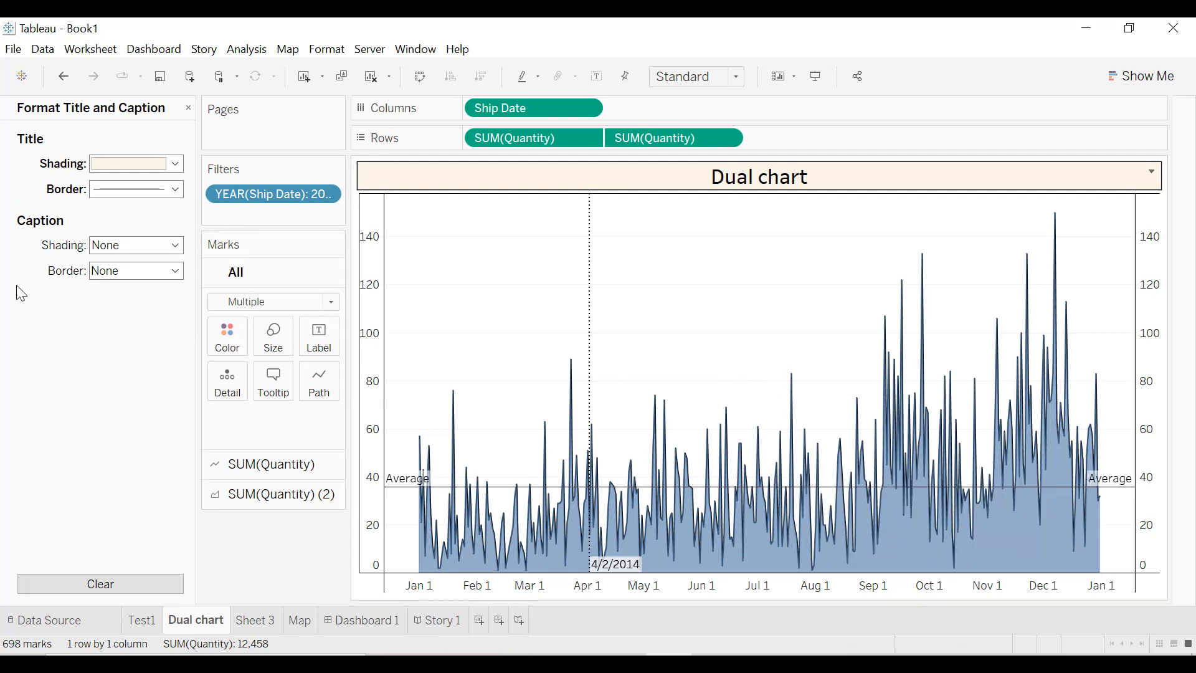
{"action": "left_click", "coordinate": [189, 108]}
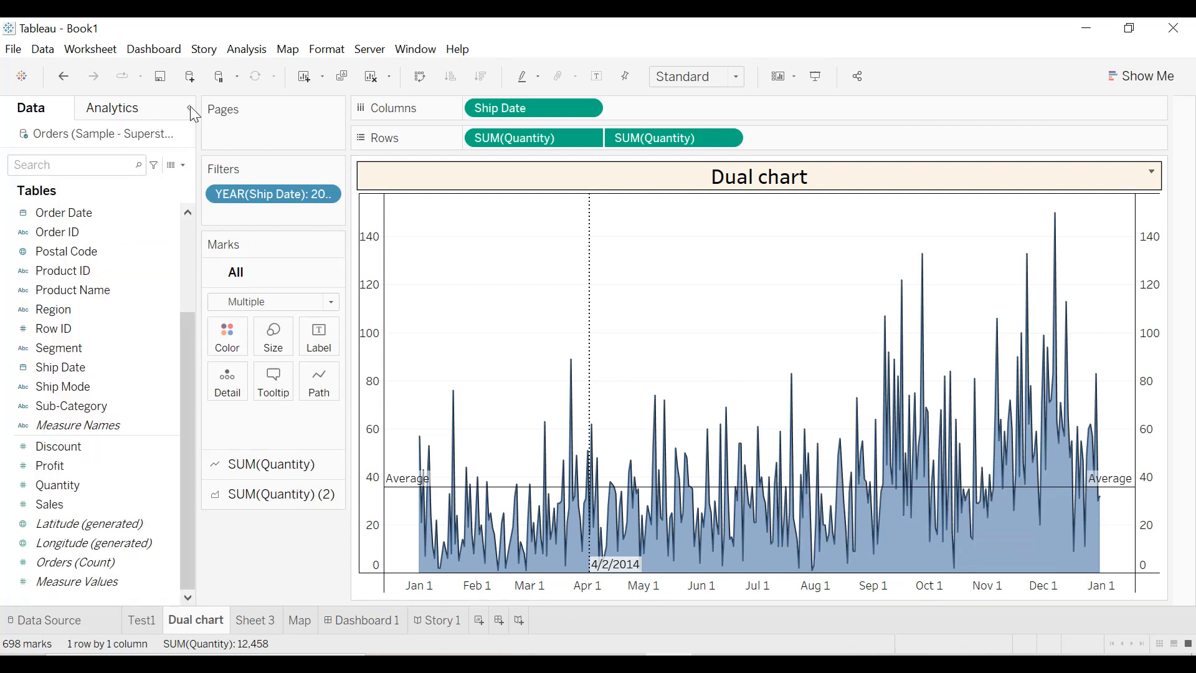
- Go to the Test1 sheet and remove its City Set filter
{"action": "left_click", "coordinate": [190, 109]}
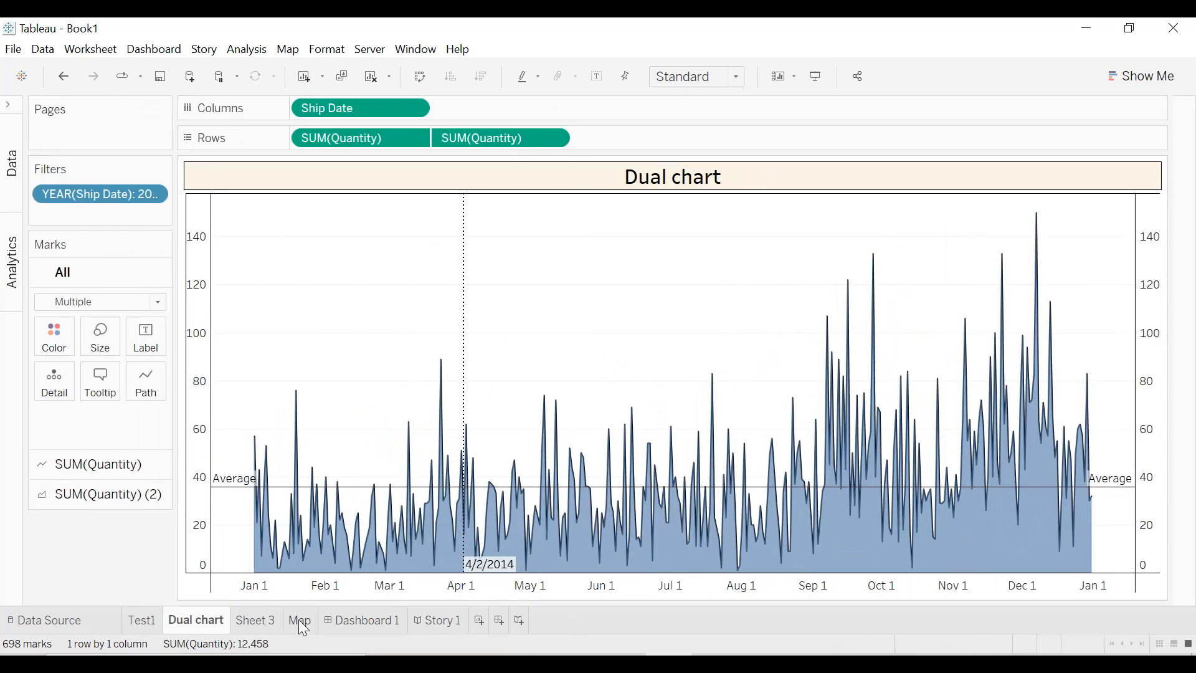
{"action": "left_click", "coordinate": [300, 619]}
{"action": "left_click", "coordinate": [142, 619]}
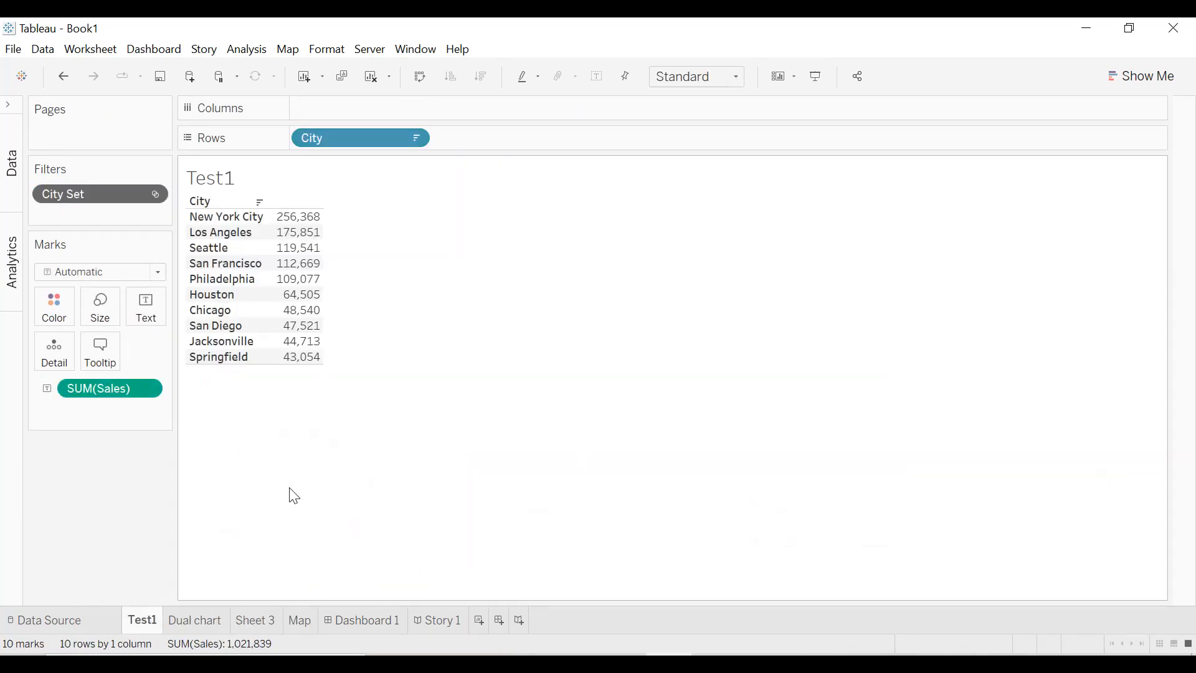
{"action": "left_click", "coordinate": [11, 137]}
{"action": "left_click_drag", "start_coordinate": [262, 193], "coordinate": [78, 236]}
{"action": "mouse_move", "coordinate": [266, 393]}
{"action": "left_mouse_down"}
{"action": "mouse_move", "coordinate": [235, 395]}
{"action": "mouse_move", "coordinate": [286, 391]}
{"action": "left_mouse_up"}
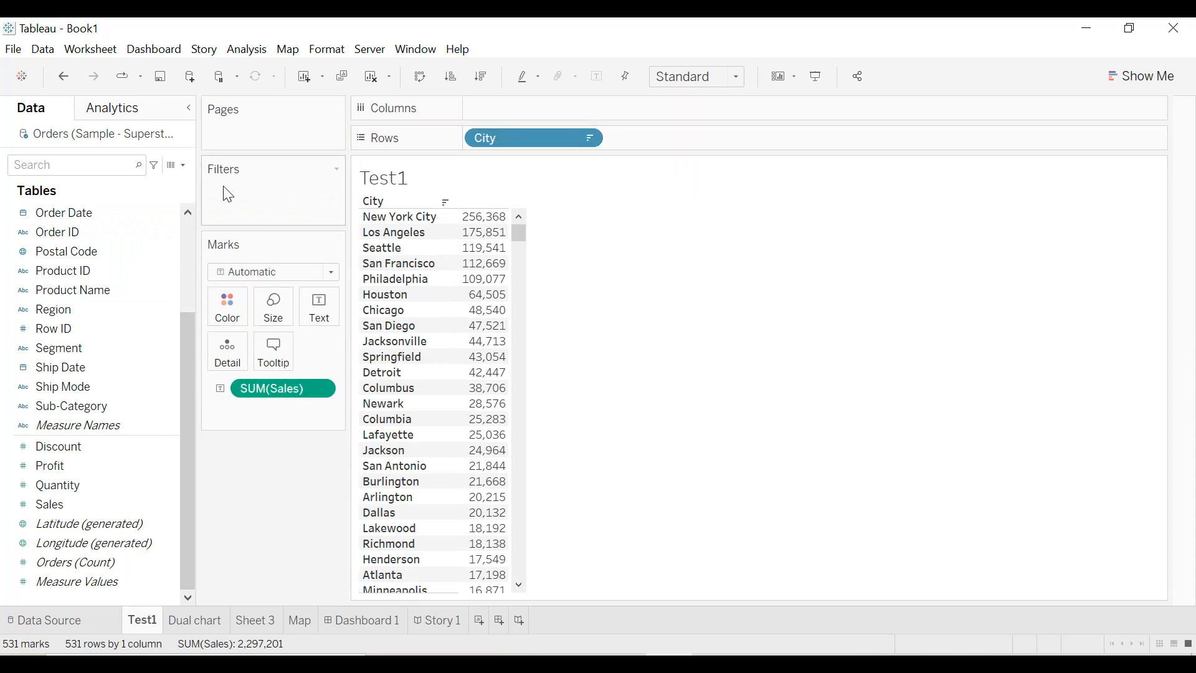
- Create a calculated field named "Sales more than 20k"
{"action": "left_click", "coordinate": [183, 166]}
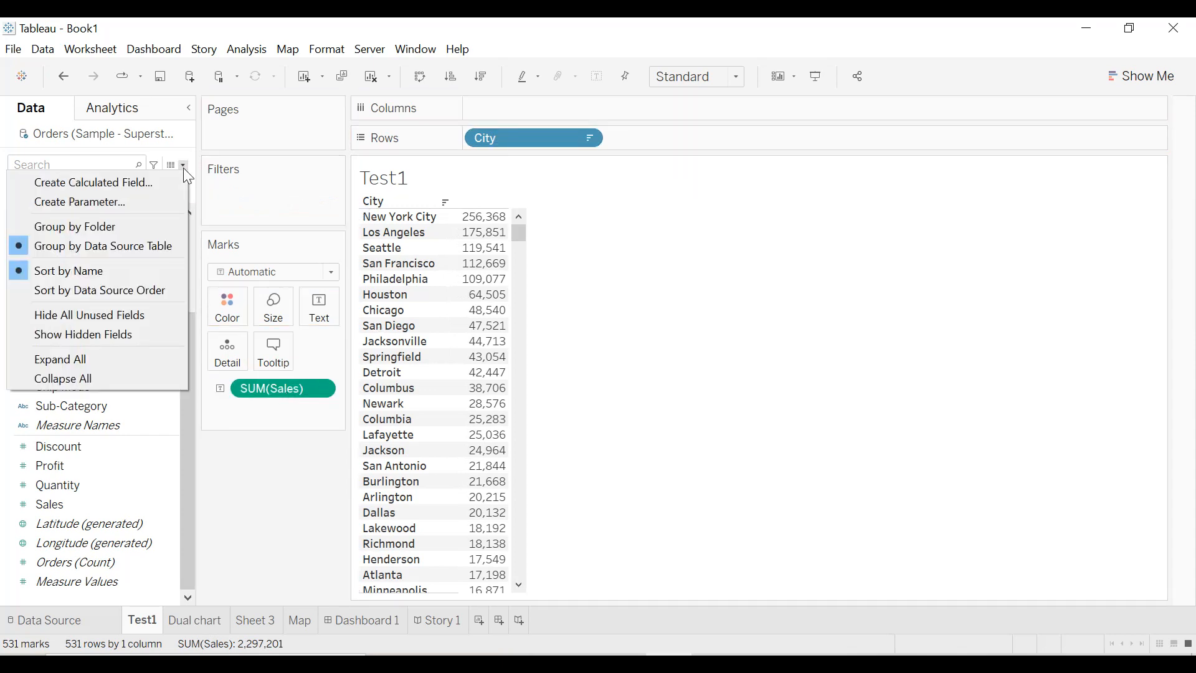
{"action": "left_click", "coordinate": [111, 180]}
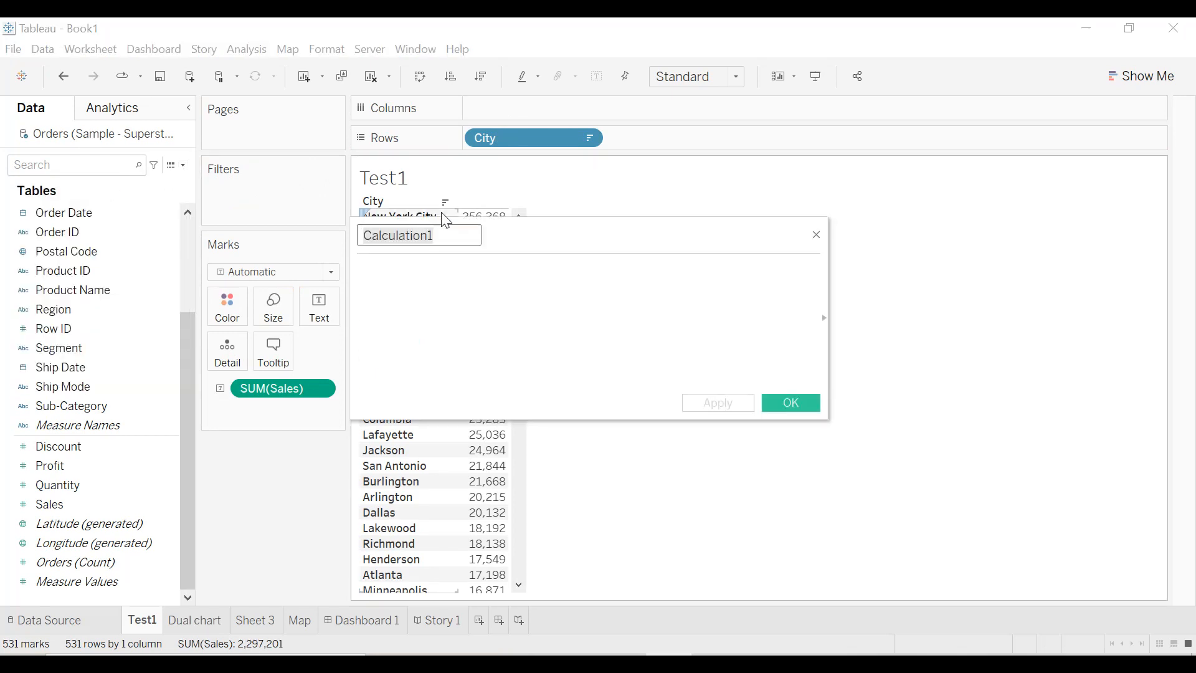
{"action": "type", "text": "M"}
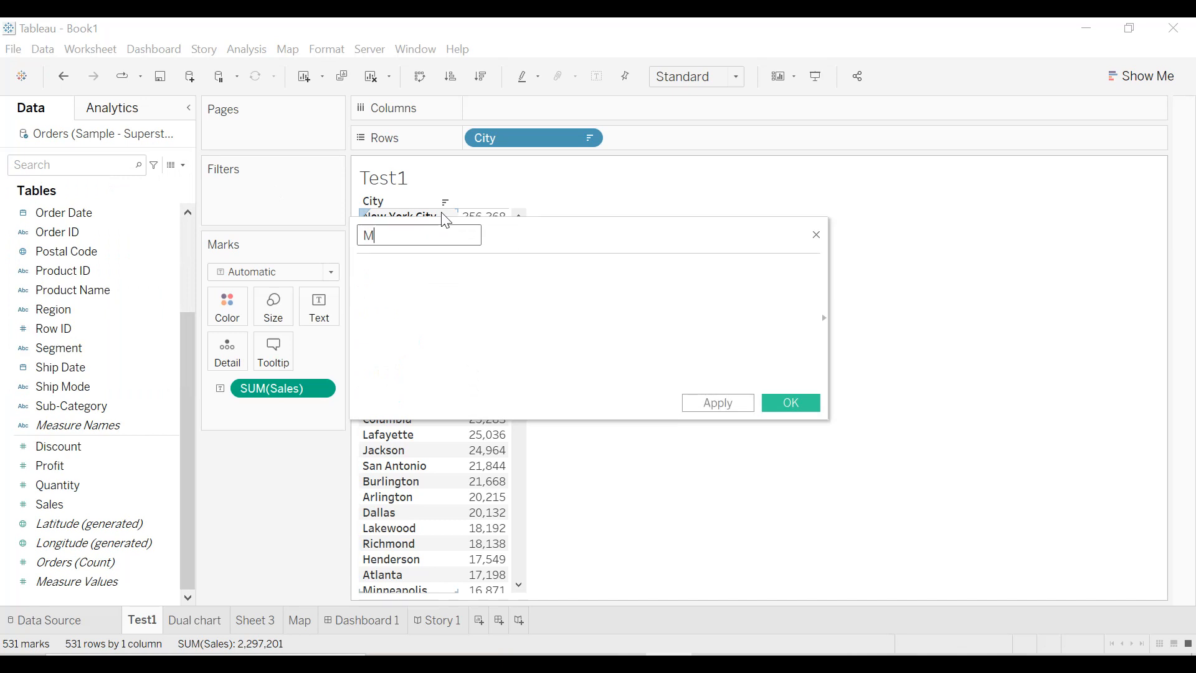
{"action": "type", "text": "ales"}
{"action": "left_click_drag", "start_coordinate": [499, 237], "coordinate": [815, 247]}
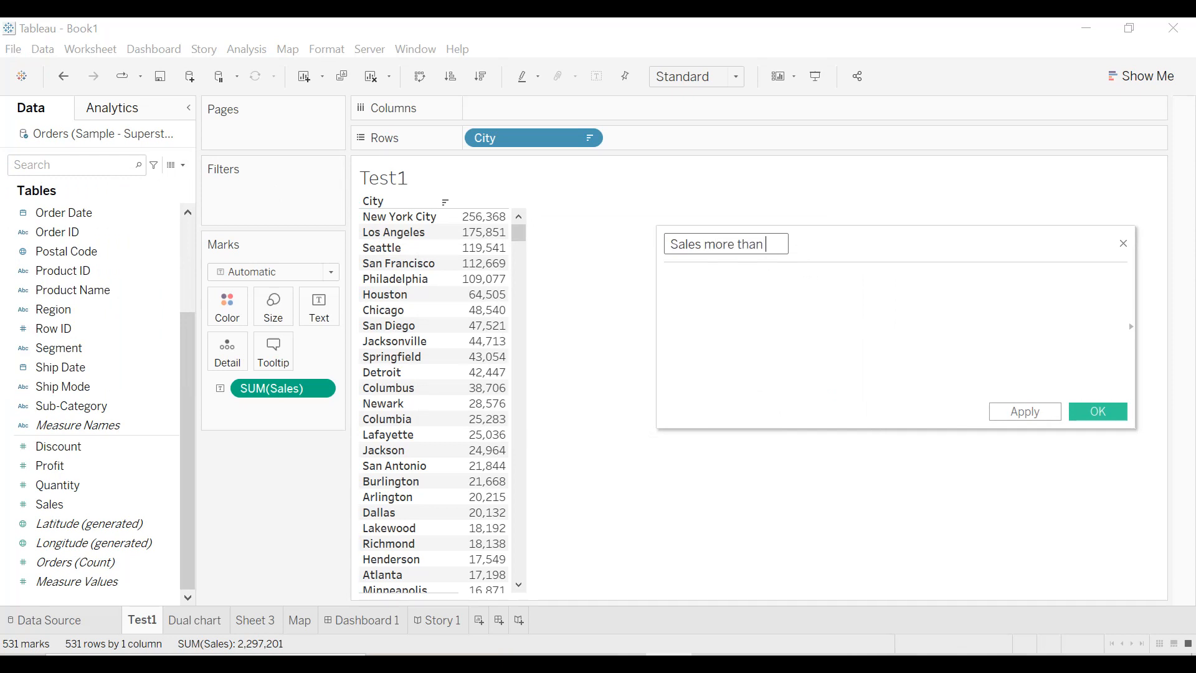
{"action": "type", "text": "more than 20k"}
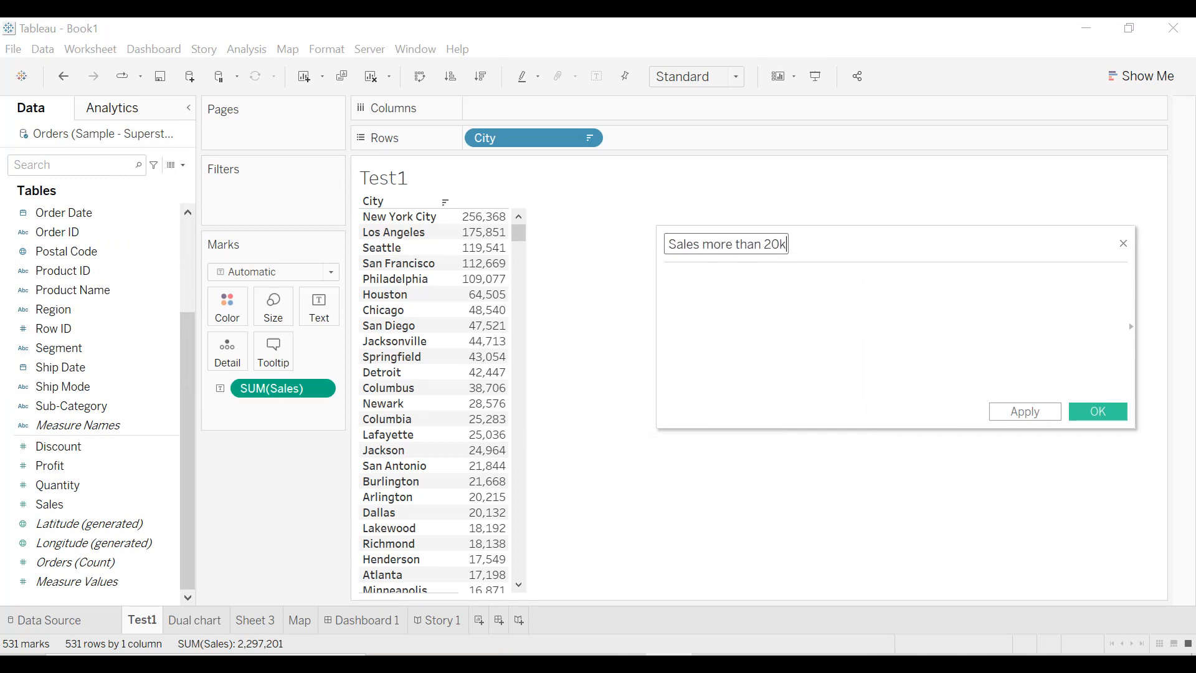
- Define the calculation as IF SUM([Sales]) > 20000 THEN 1 ELSE 0 END and save the field
{"action": "left_click", "coordinate": [732, 281]}
{"action": "type", "text": "IF SUM(sa"}
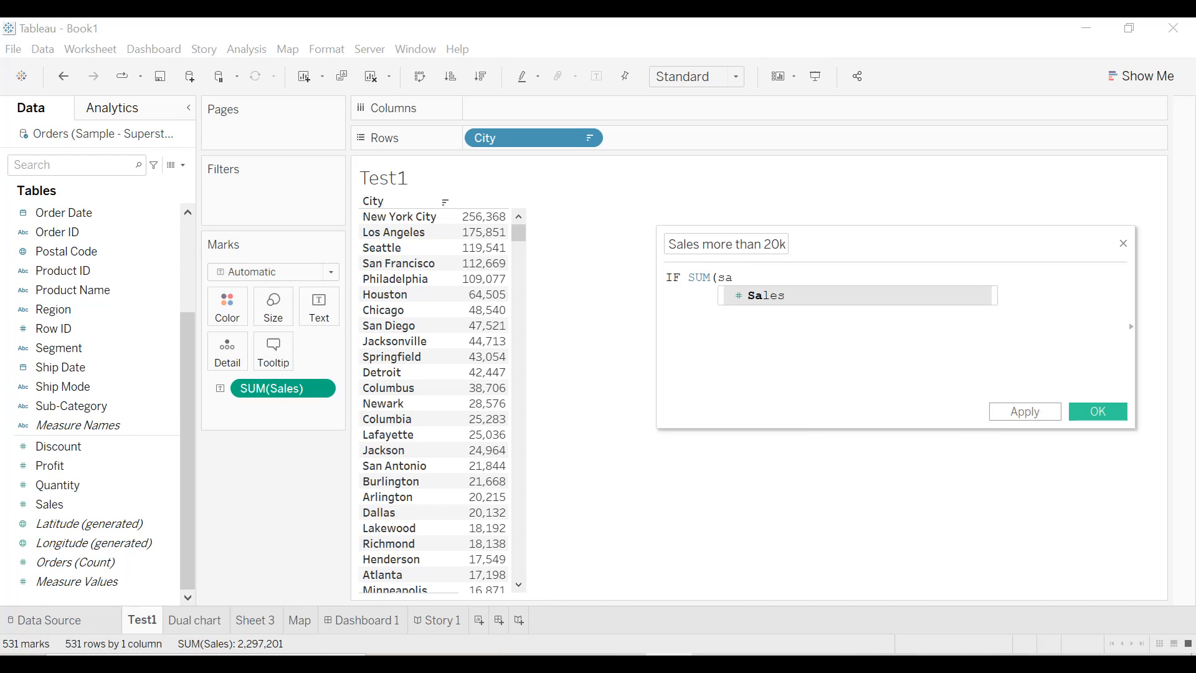
{"action": "key", "text": "Return"}
{"action": "type", "text": ")"}
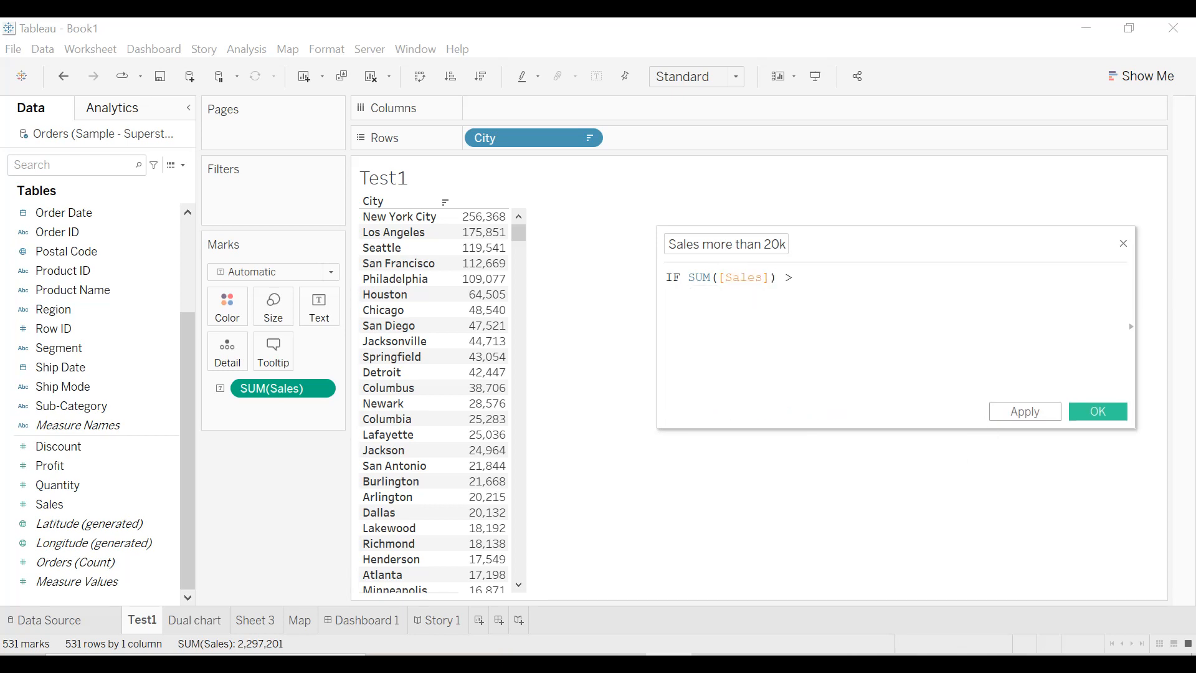
{"action": "type", "text": " > 20000"}
{"action": "key", "text": "Return"}
{"action": "type", "text": "THEN 1 "}
{"action": "type", "text": "ELSE 0 "}
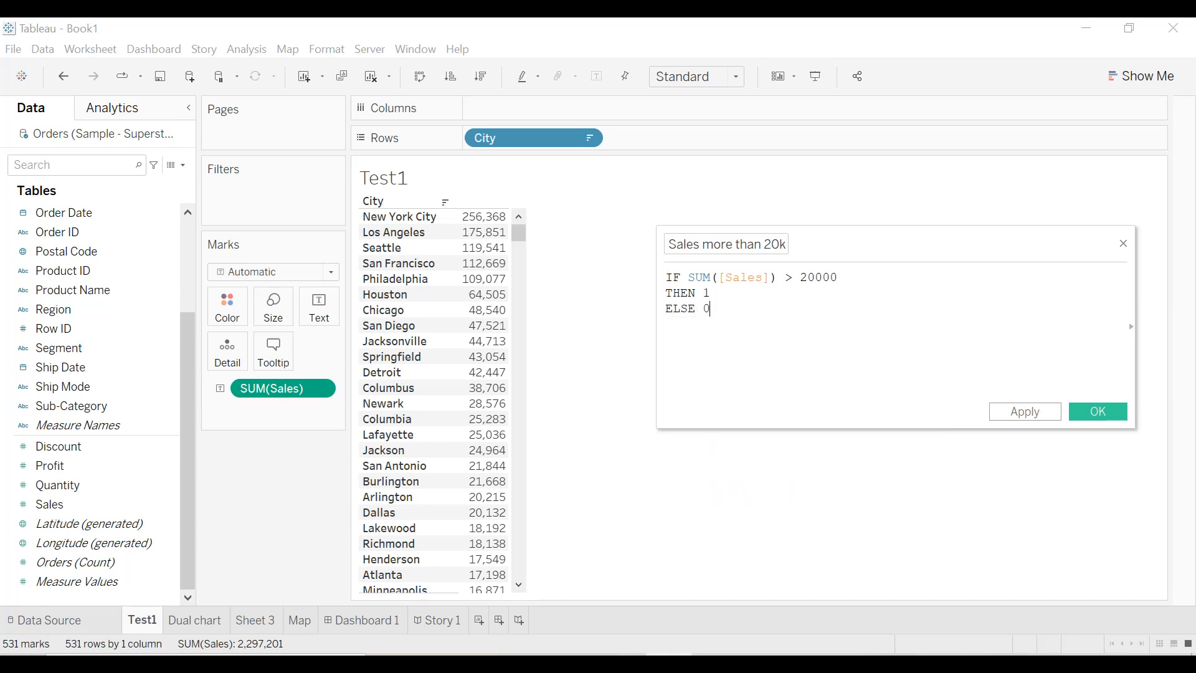
{"action": "type", "text": "END"}
{"action": "key", "text": "Return"}
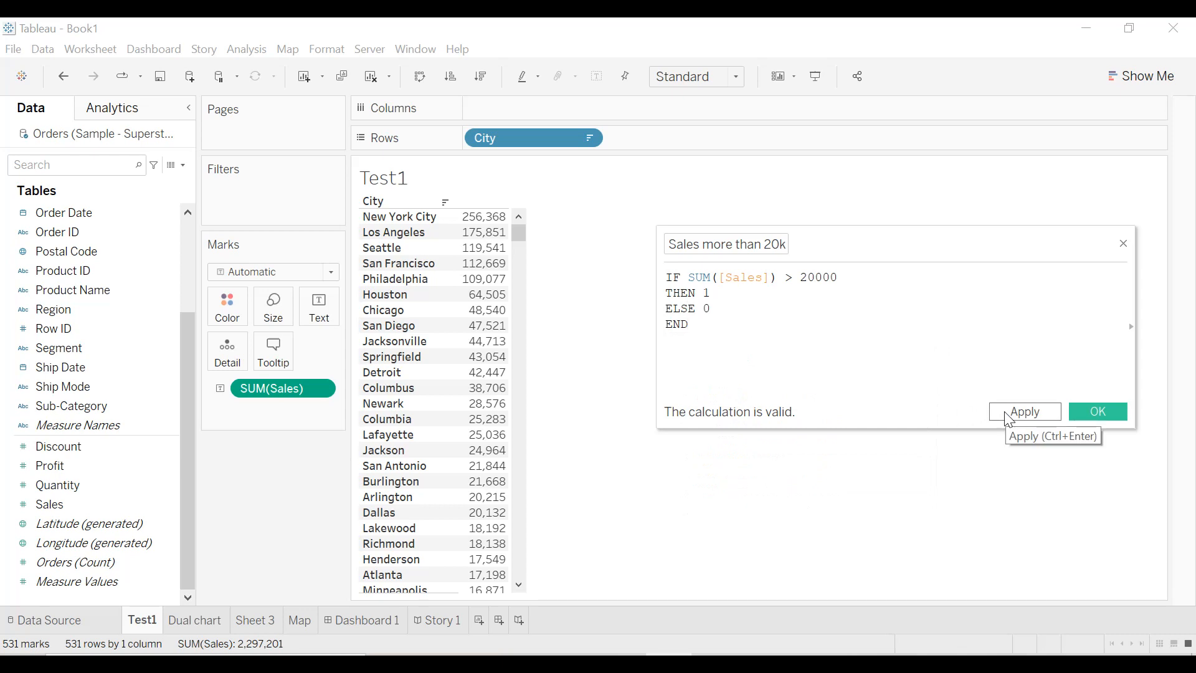
{"action": "left_click", "coordinate": [1009, 417]}
{"action": "left_click", "coordinate": [1097, 410]}
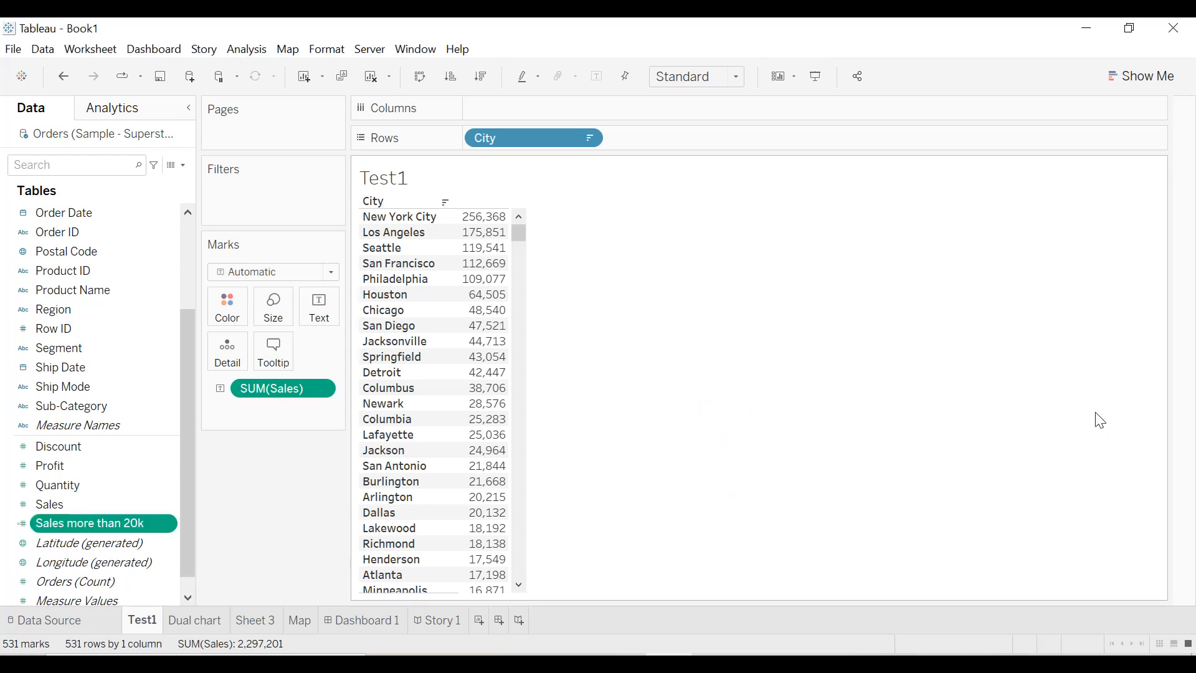
- Convert Sales more than 20k to discrete and filter the Test1 sheet by it, keeping only the value 1
{"action": "right_click", "coordinate": [167, 524]}
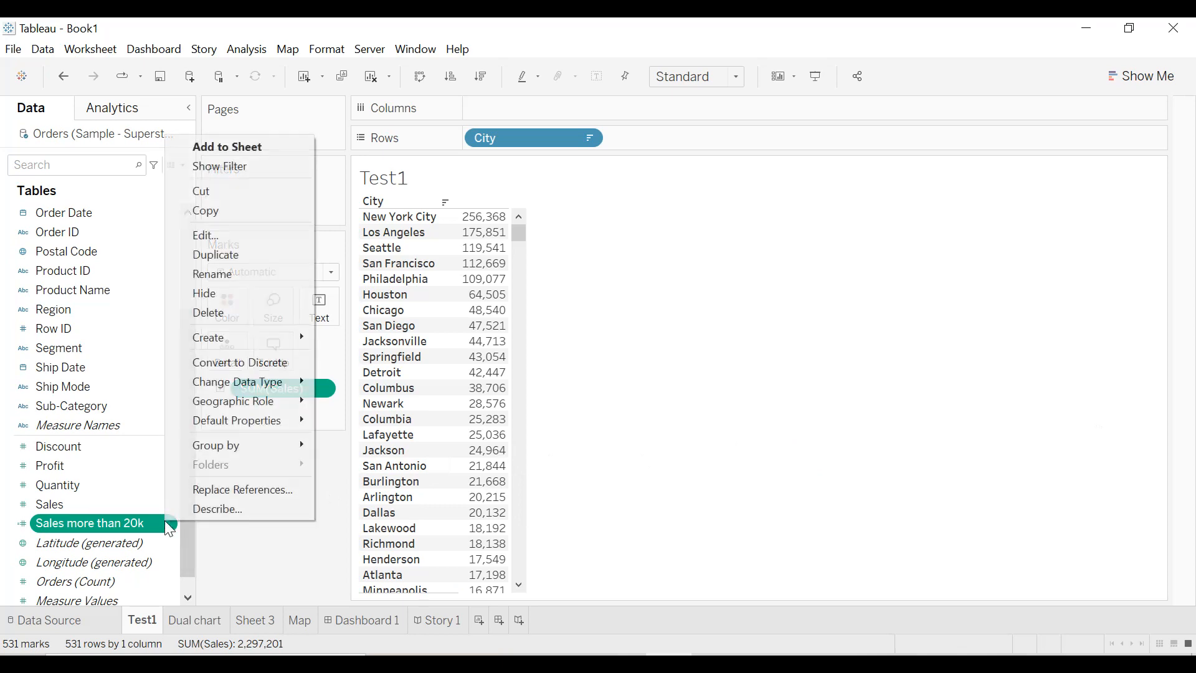
{"action": "left_click", "coordinate": [215, 365]}
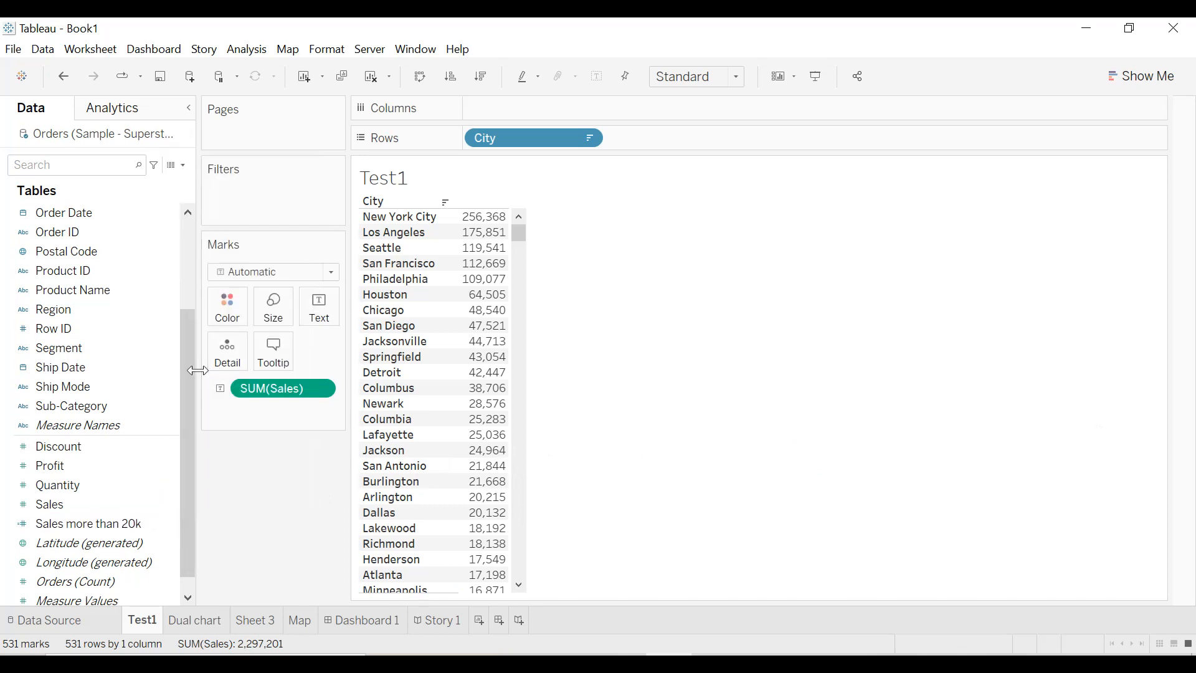
{"action": "scroll", "coordinate": [132, 364], "scroll_direction": "up", "scroll_amount": 3}
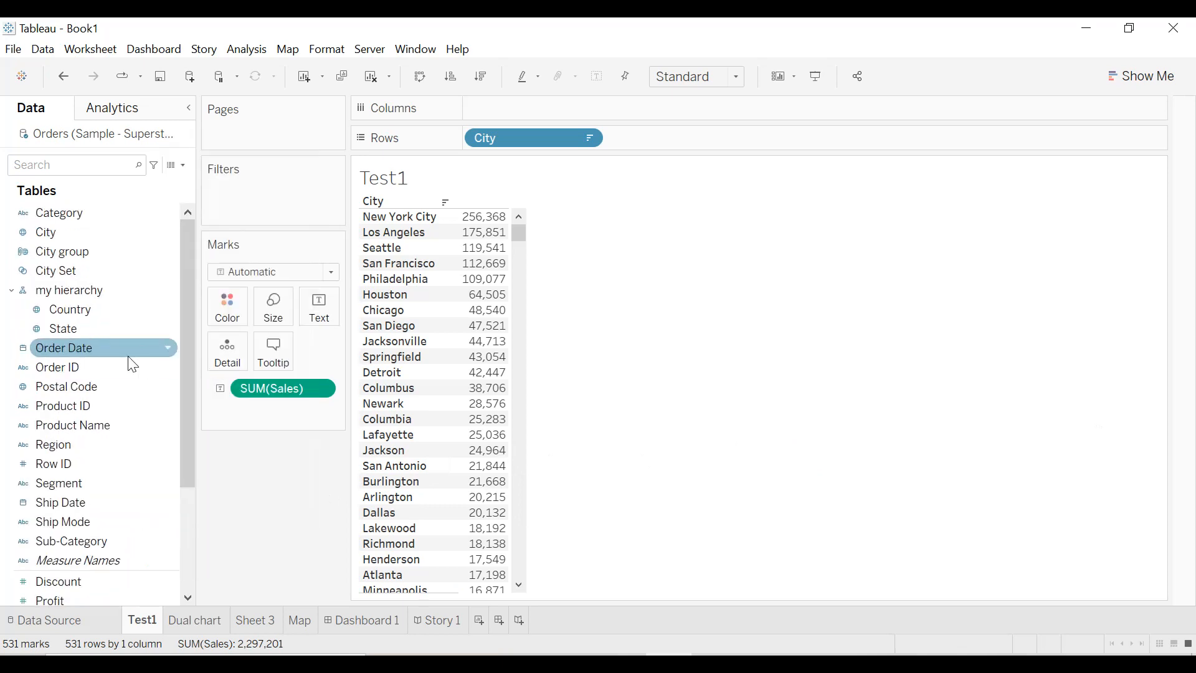
{"action": "scroll", "coordinate": [133, 365], "scroll_direction": "down", "scroll_amount": 3}
{"action": "left_click_drag", "start_coordinate": [88, 505], "coordinate": [263, 192]}
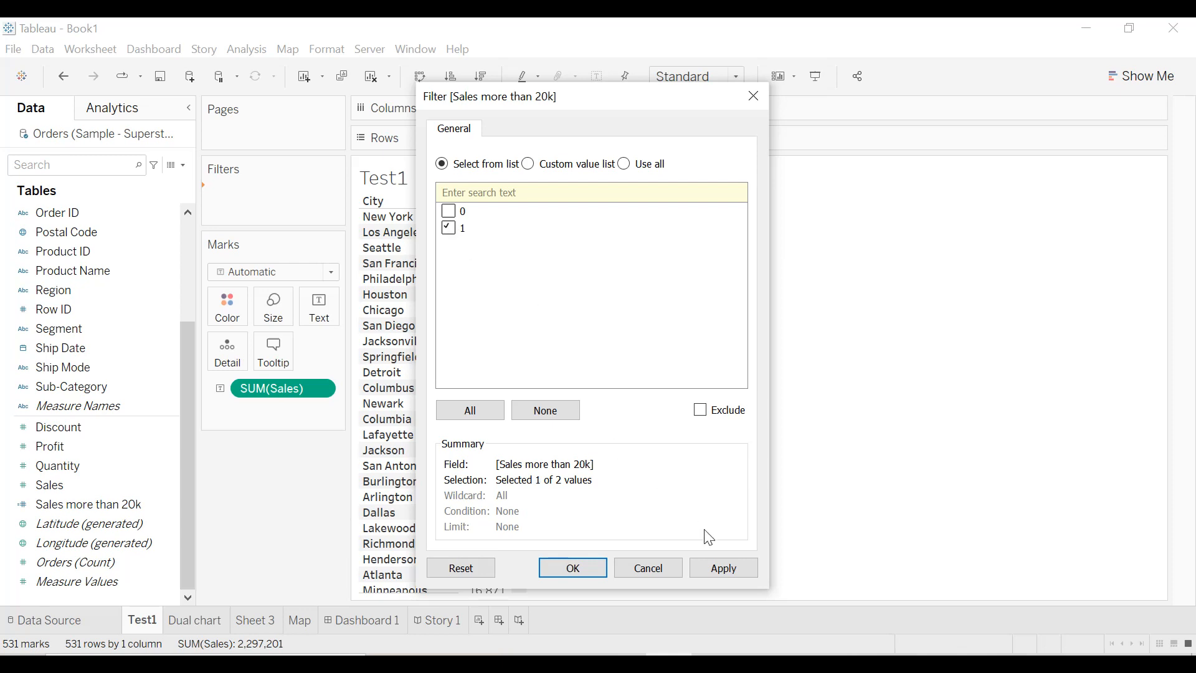
{"action": "left_click", "coordinate": [722, 567]}
{"action": "left_click", "coordinate": [591, 569]}
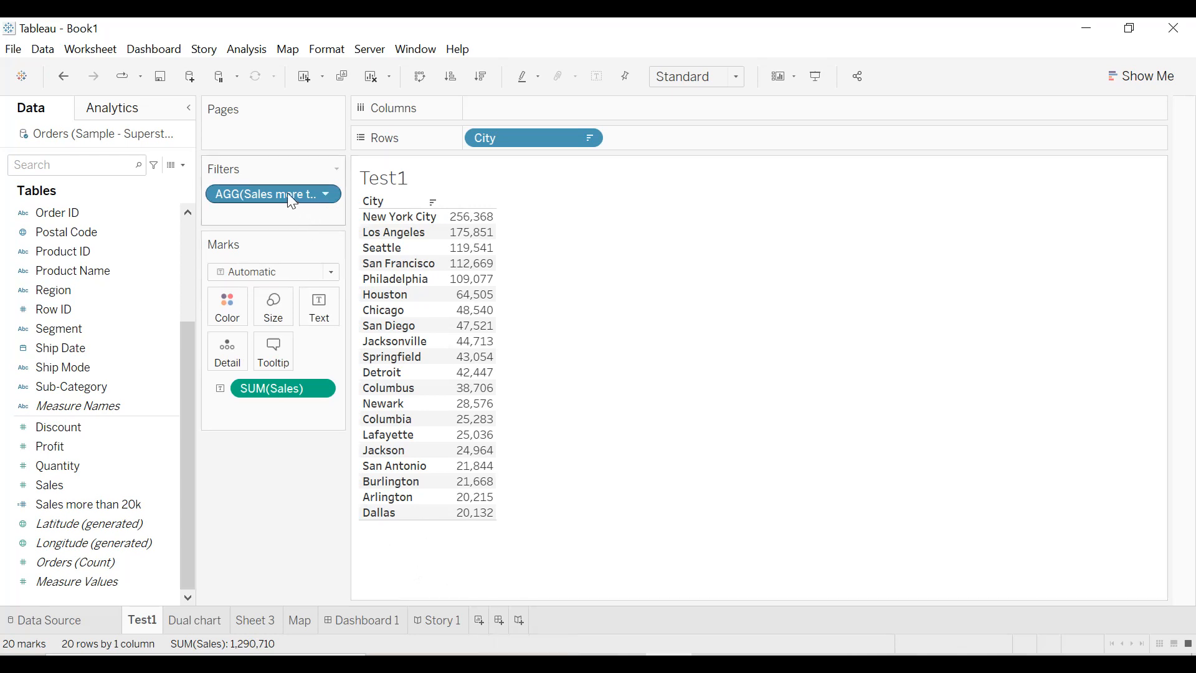
- Add a new worksheet and place it between the Dual chart and Sheet 3 sheets
{"action": "left_click", "coordinate": [480, 620]}
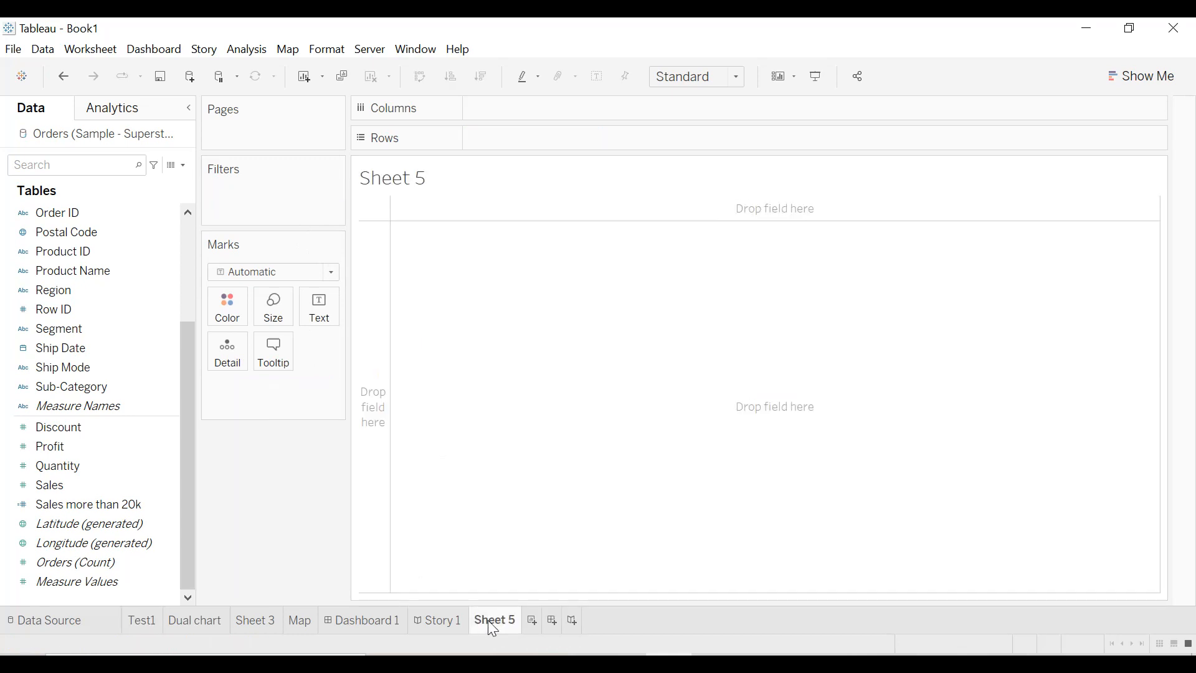
{"action": "left_click_drag", "start_coordinate": [492, 623], "coordinate": [252, 621]}
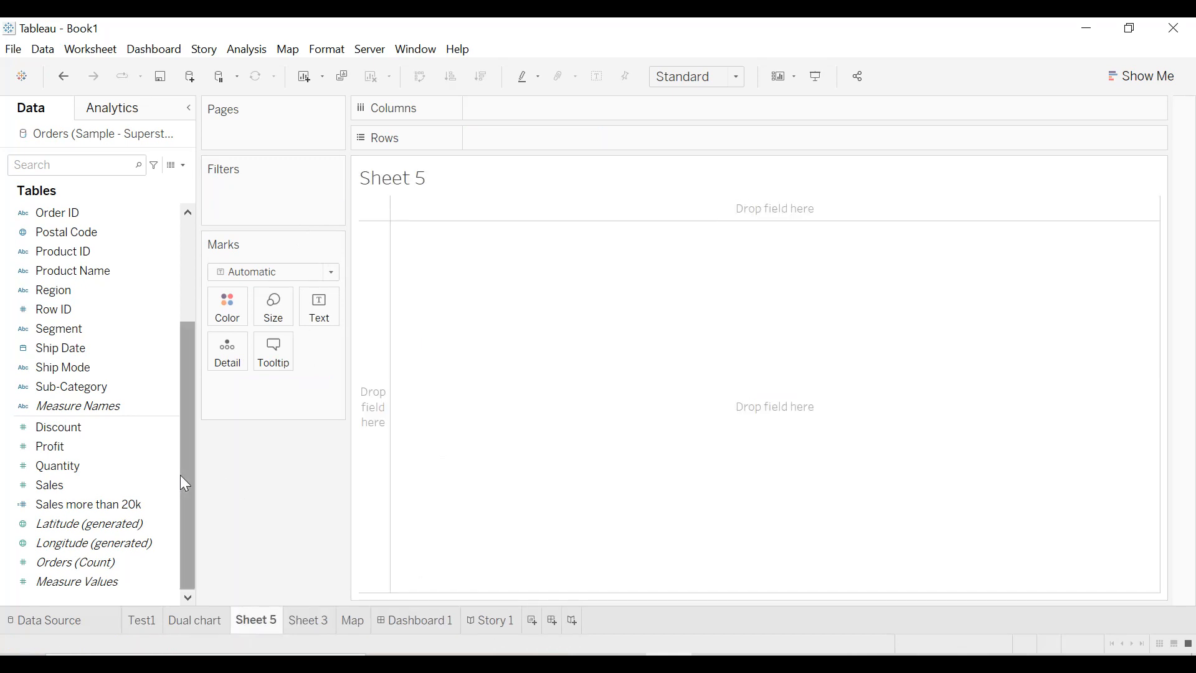
- Build a text table on the new sheet with Ship Date years as columns and summed Sales as the text
{"action": "left_click", "coordinate": [168, 485]}
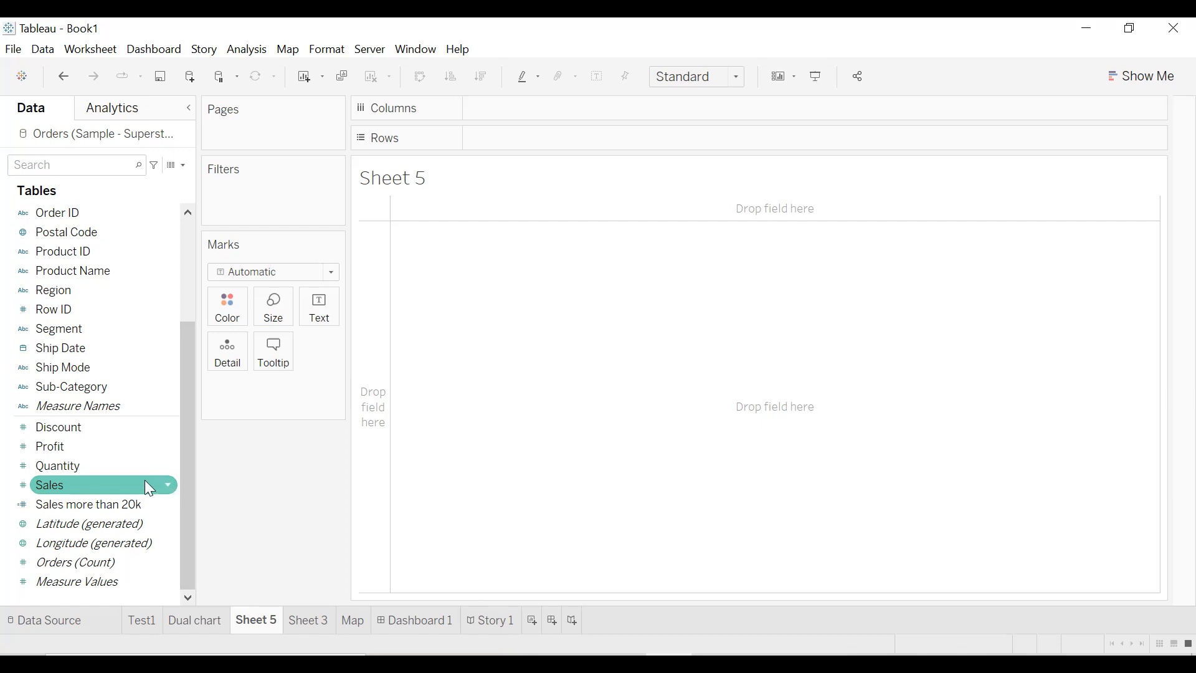
{"action": "scroll", "coordinate": [145, 479], "scroll_direction": "up", "scroll_amount": 3}
{"action": "scroll", "coordinate": [85, 333], "scroll_direction": "down", "scroll_amount": 3}
{"action": "scroll", "coordinate": [85, 333], "scroll_direction": "up", "scroll_amount": 3}
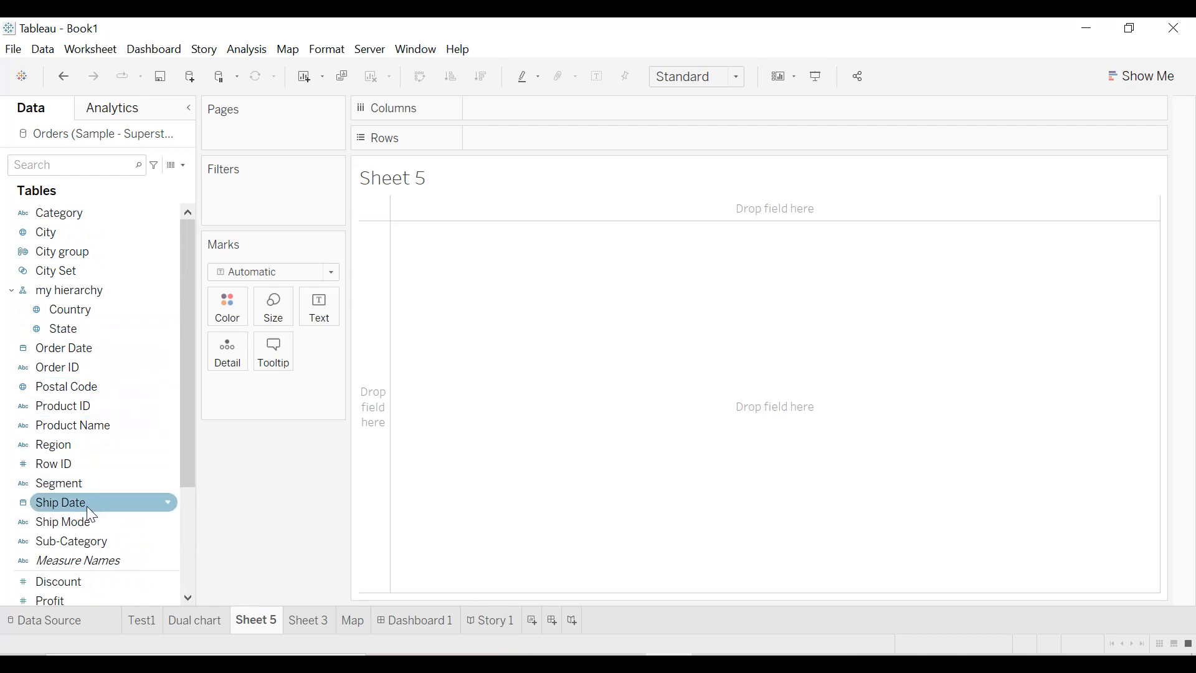
{"action": "left_click_drag", "start_coordinate": [88, 508], "coordinate": [550, 117]}
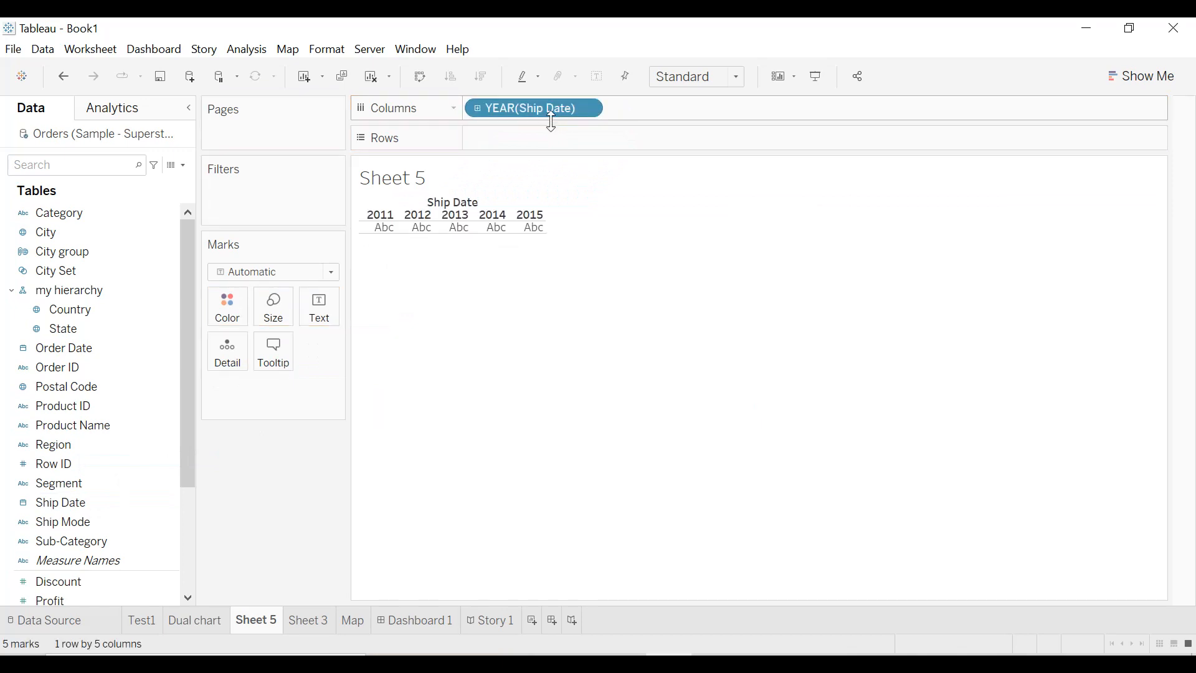
{"action": "scroll", "coordinate": [96, 479], "scroll_direction": "down", "scroll_amount": 3}
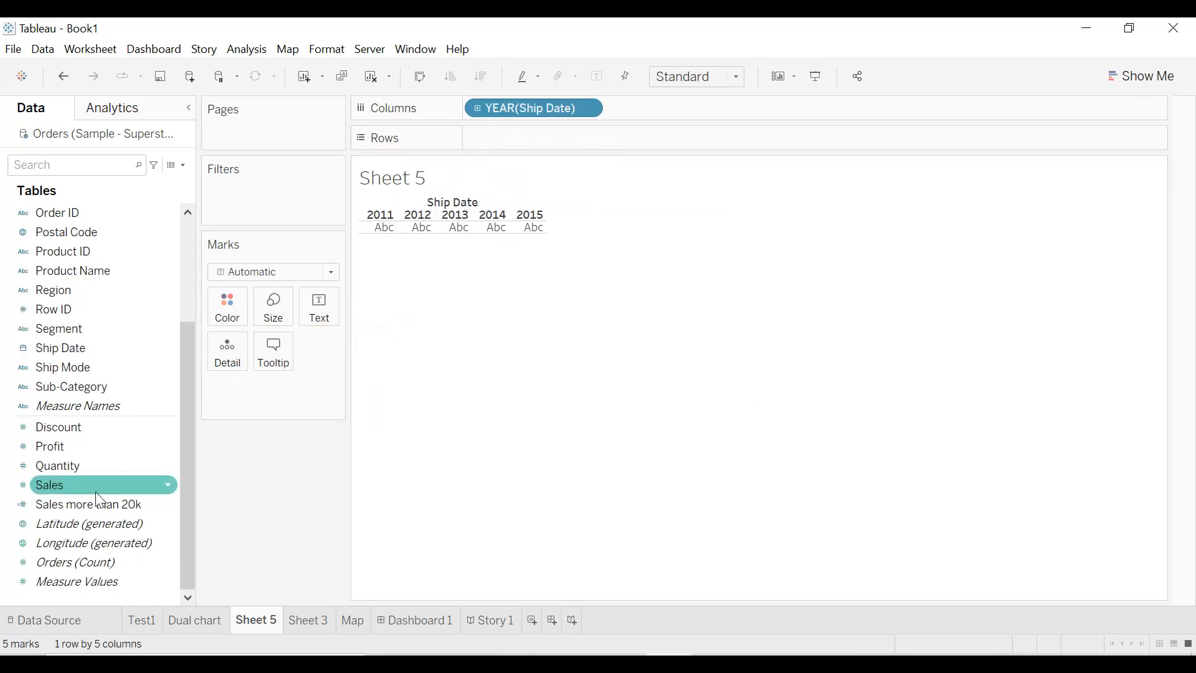
{"action": "left_click_drag", "start_coordinate": [78, 483], "coordinate": [322, 312]}
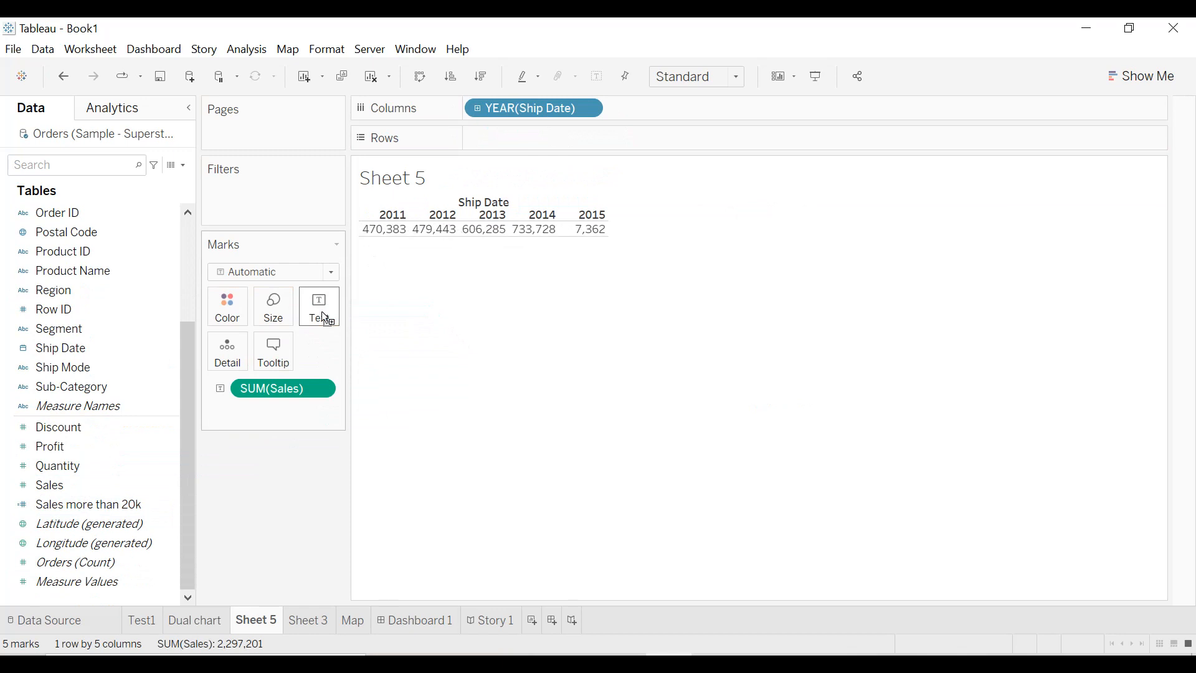
- Add City to the rows of the sales table and show summed Sales as a Percent Difference quick table calculation
{"action": "scroll", "coordinate": [113, 315], "scroll_direction": "up", "scroll_amount": 3}
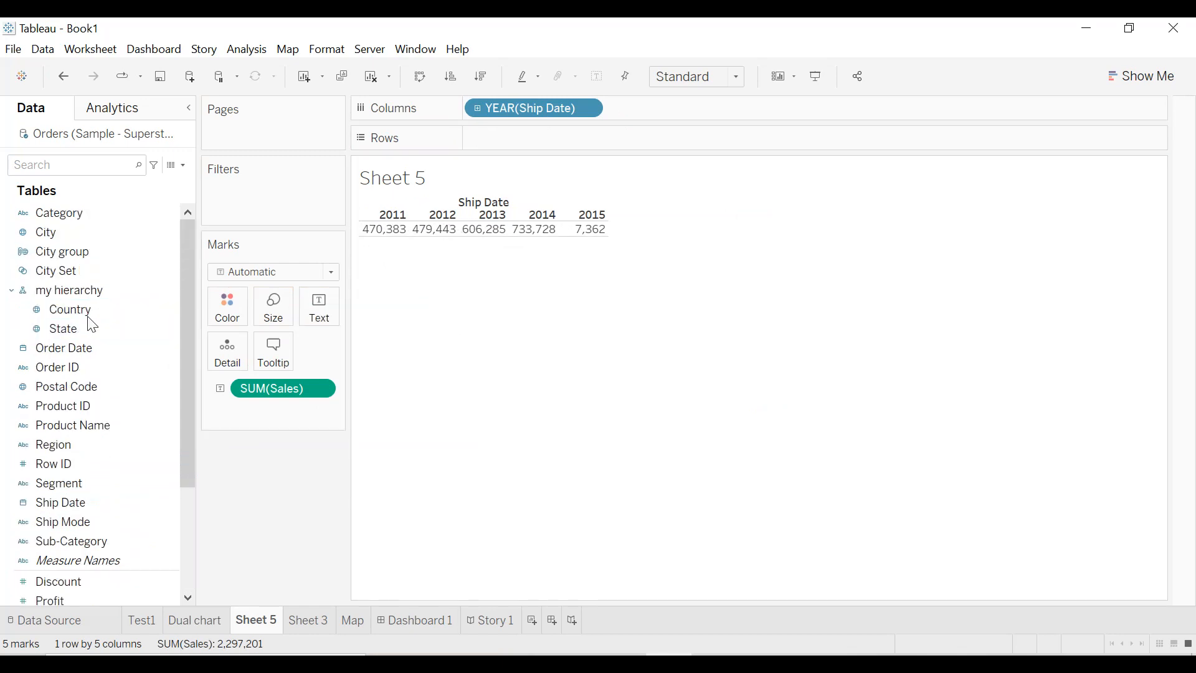
{"action": "left_click_drag", "start_coordinate": [69, 234], "coordinate": [526, 144]}
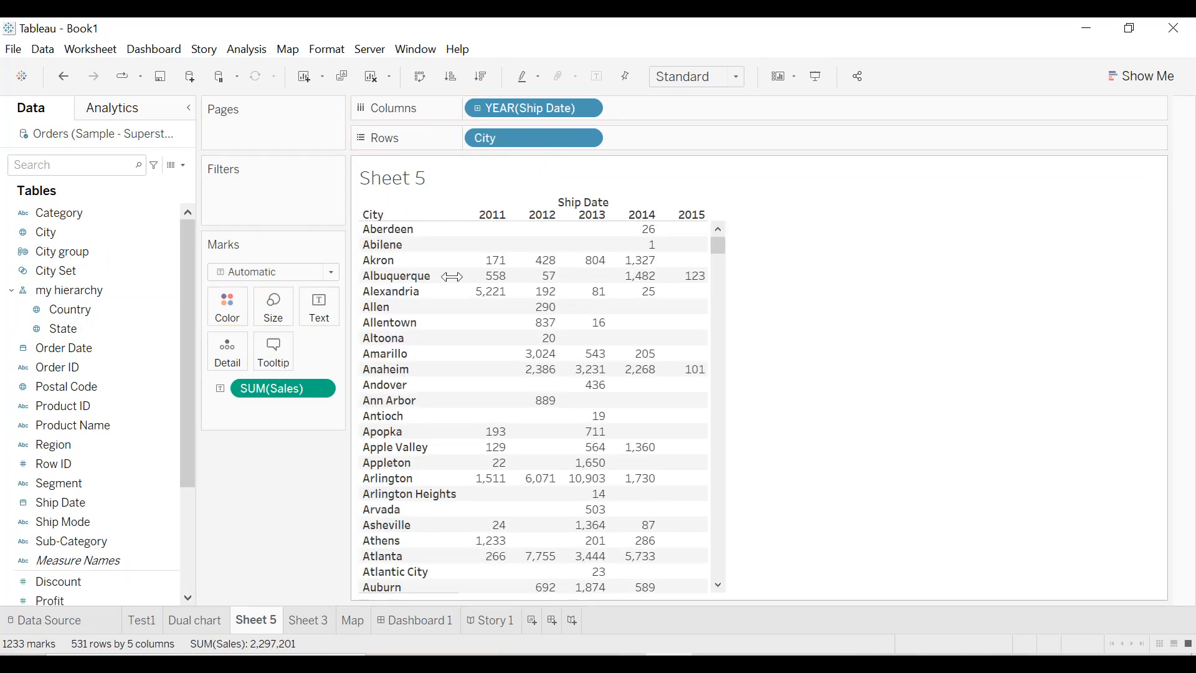
{"action": "left_click", "coordinate": [324, 388]}
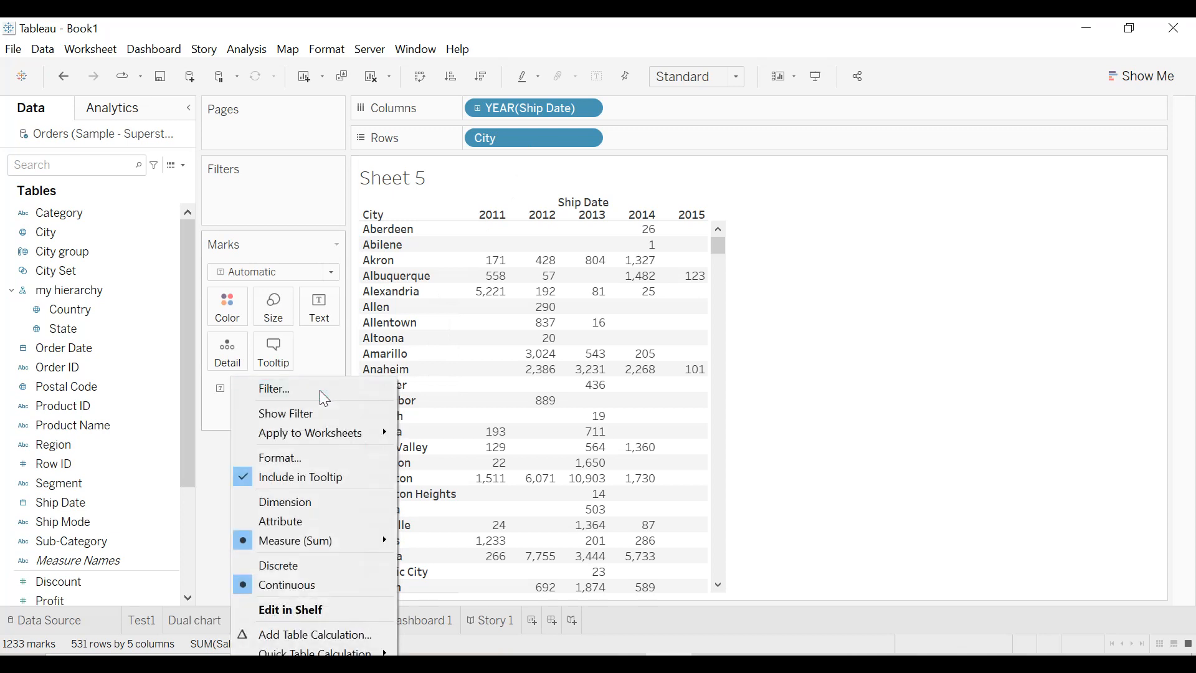
{"action": "mouse_move", "coordinate": [315, 652]}
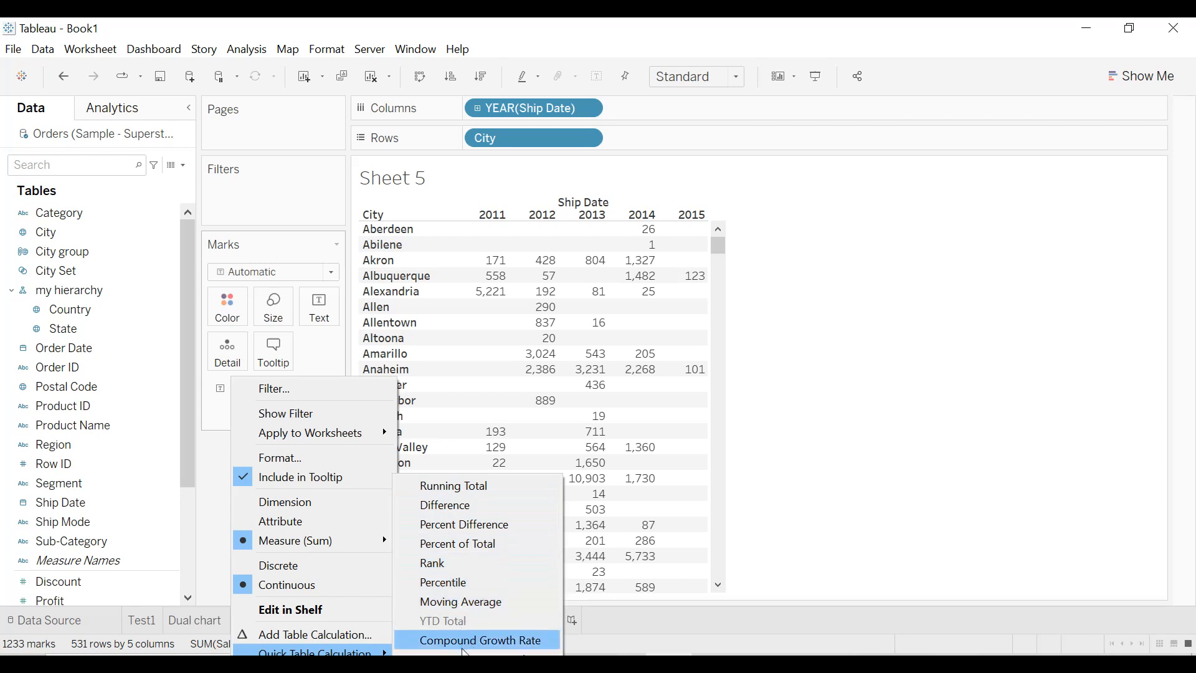
{"action": "left_click", "coordinate": [465, 524]}
{"action": "mouse_move", "coordinate": [481, 664]}
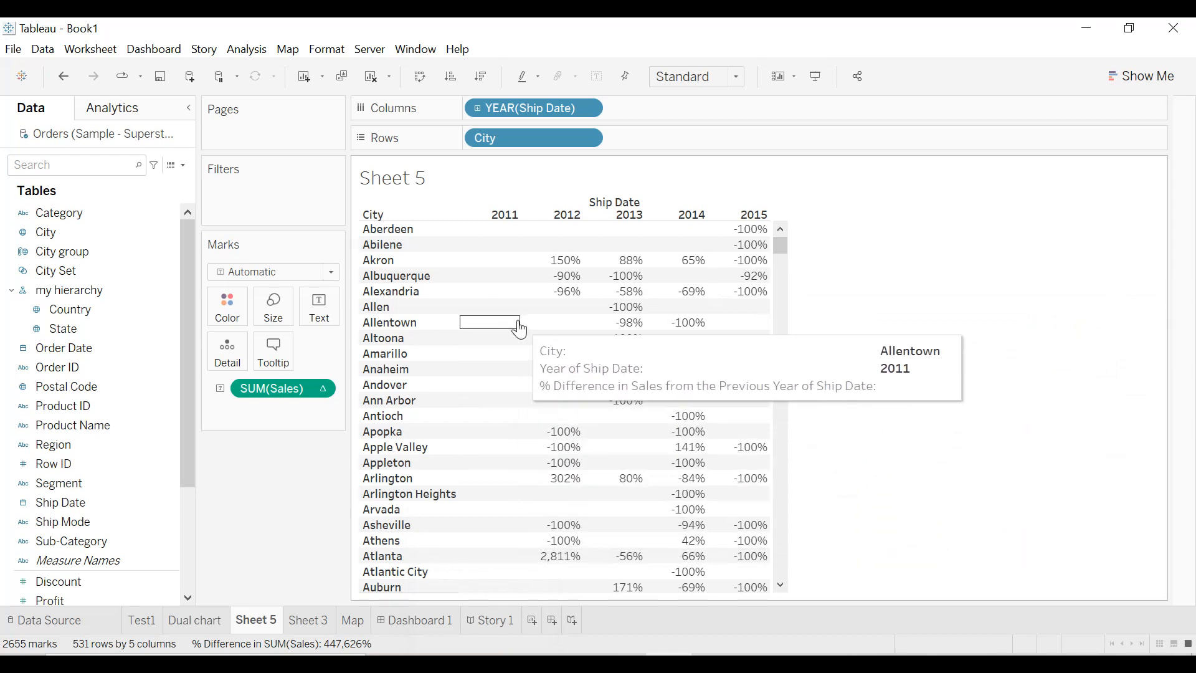
- Filter the percent difference table to keep only the city Akron
{"action": "left_click", "coordinate": [382, 264]}
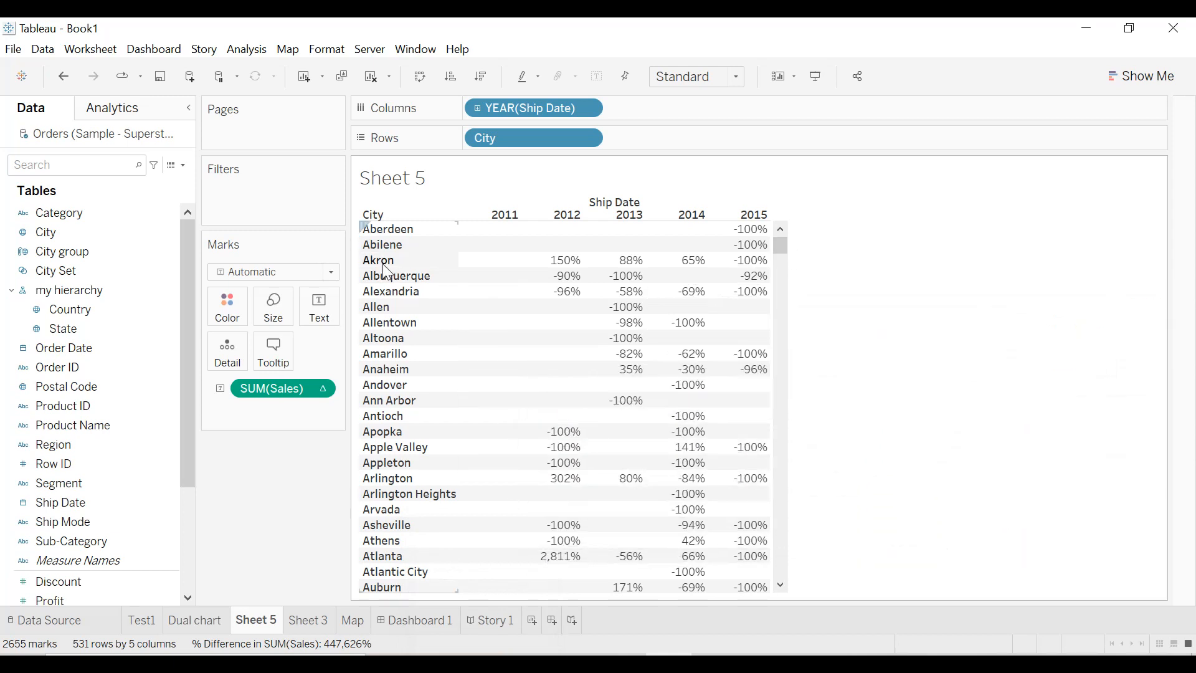
{"action": "right_click", "coordinate": [382, 264]}
{"action": "left_click", "coordinate": [416, 274]}
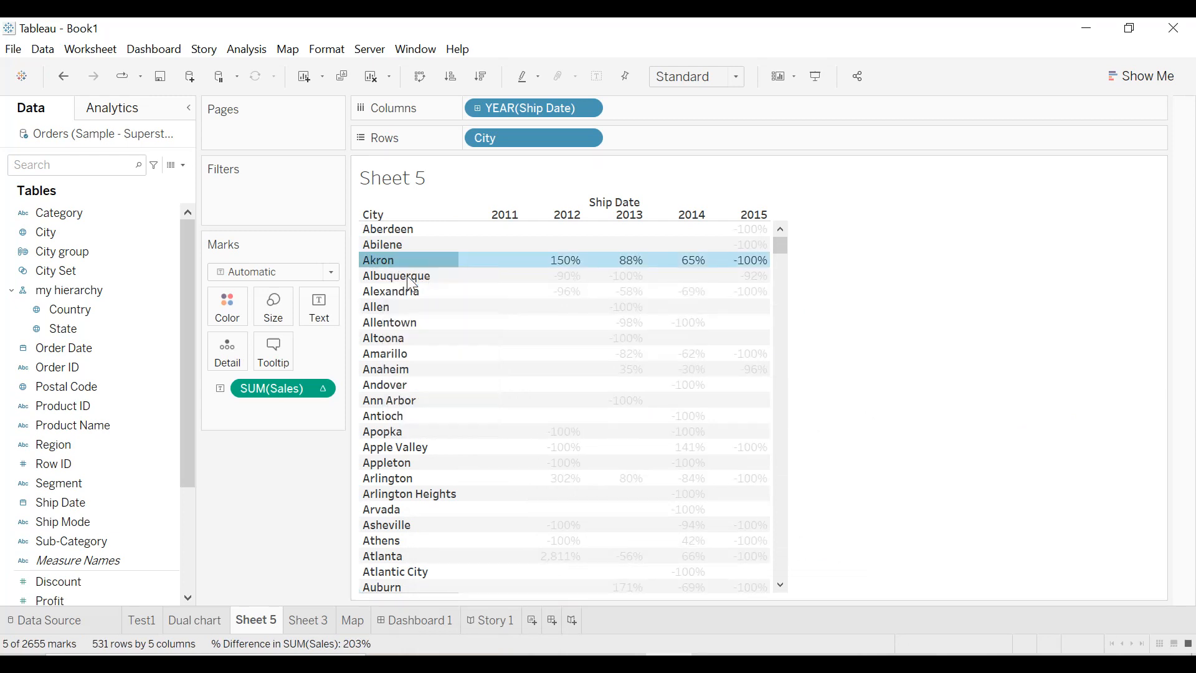
{"action": "left_click", "coordinate": [772, 282]}
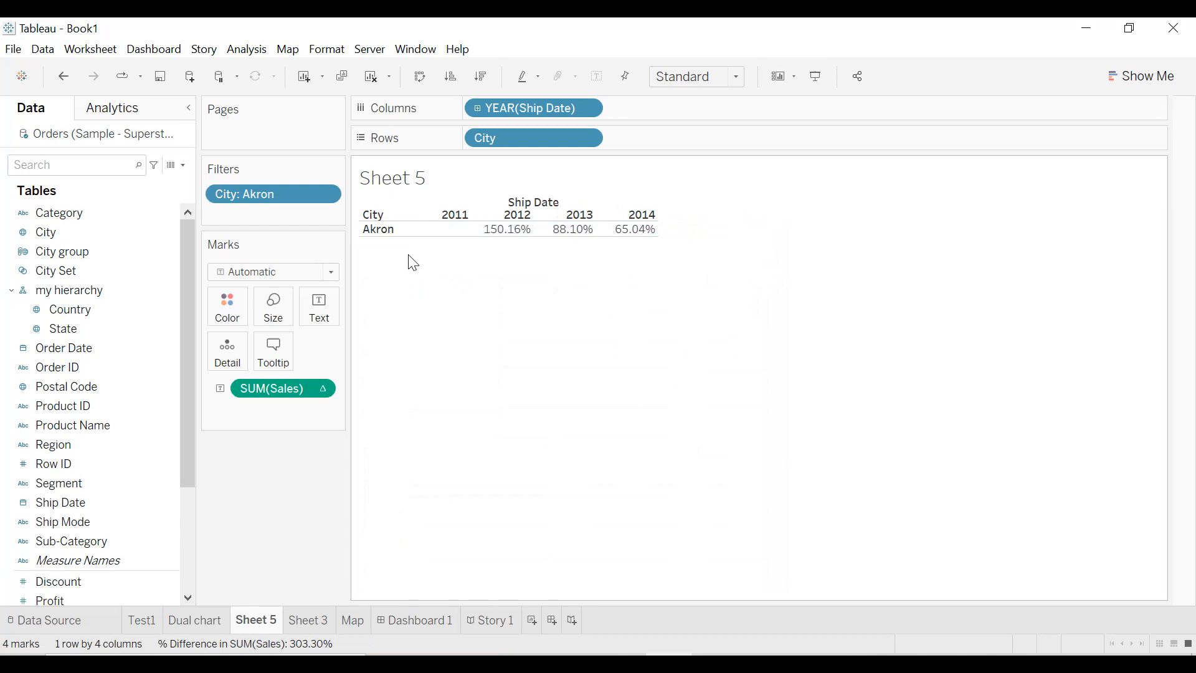
- Remove the Ship Date year filter from Sheet 3
{"action": "left_click", "coordinate": [305, 621]}
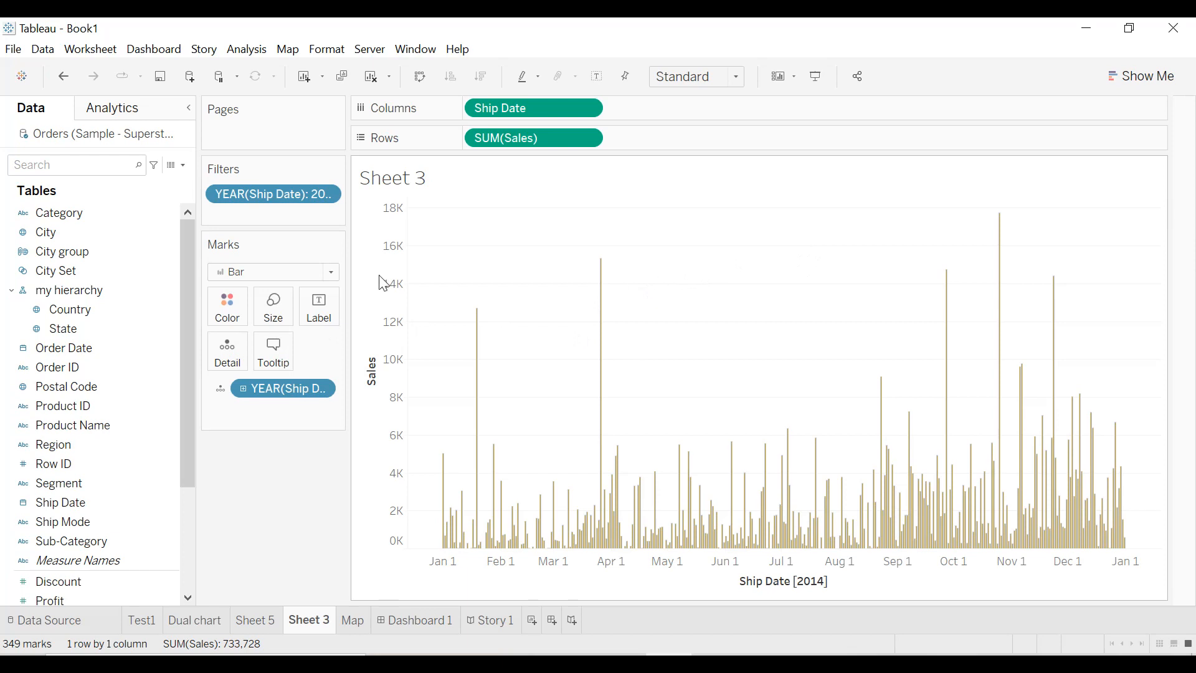
{"action": "left_click_drag", "start_coordinate": [288, 193], "coordinate": [28, 273]}
- Create a Date parameter named satrt date that allows a fixed range of values taken from Order Date
{"action": "left_click", "coordinate": [183, 165]}
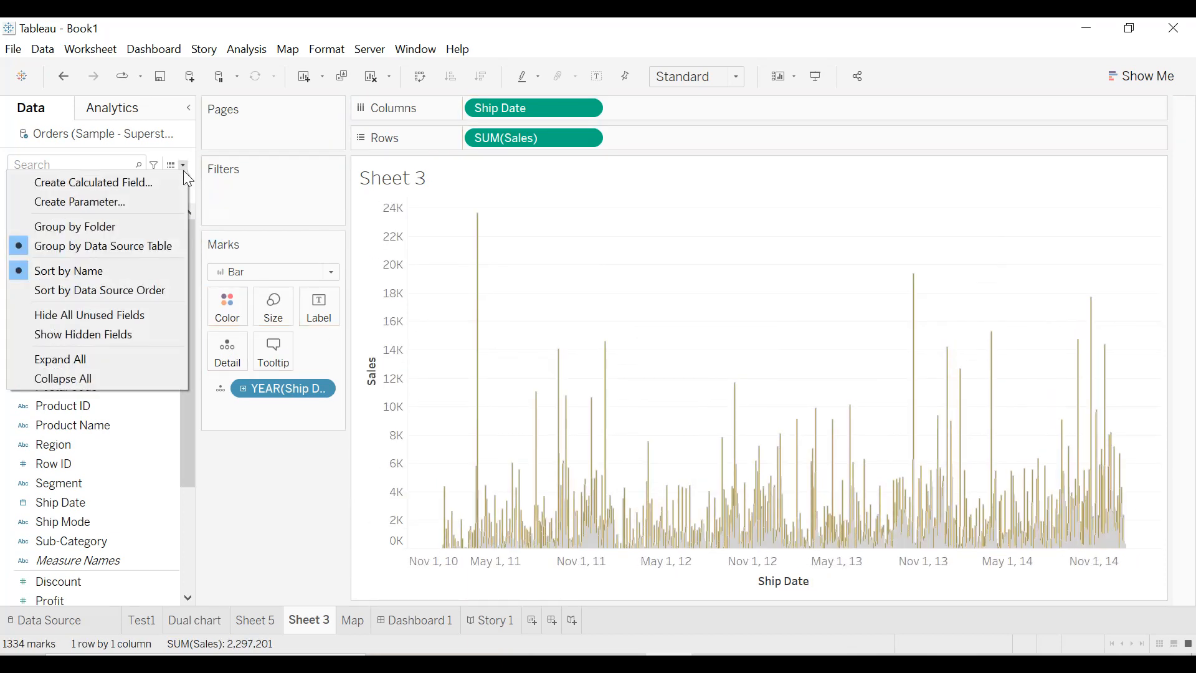
{"action": "left_click", "coordinate": [148, 200]}
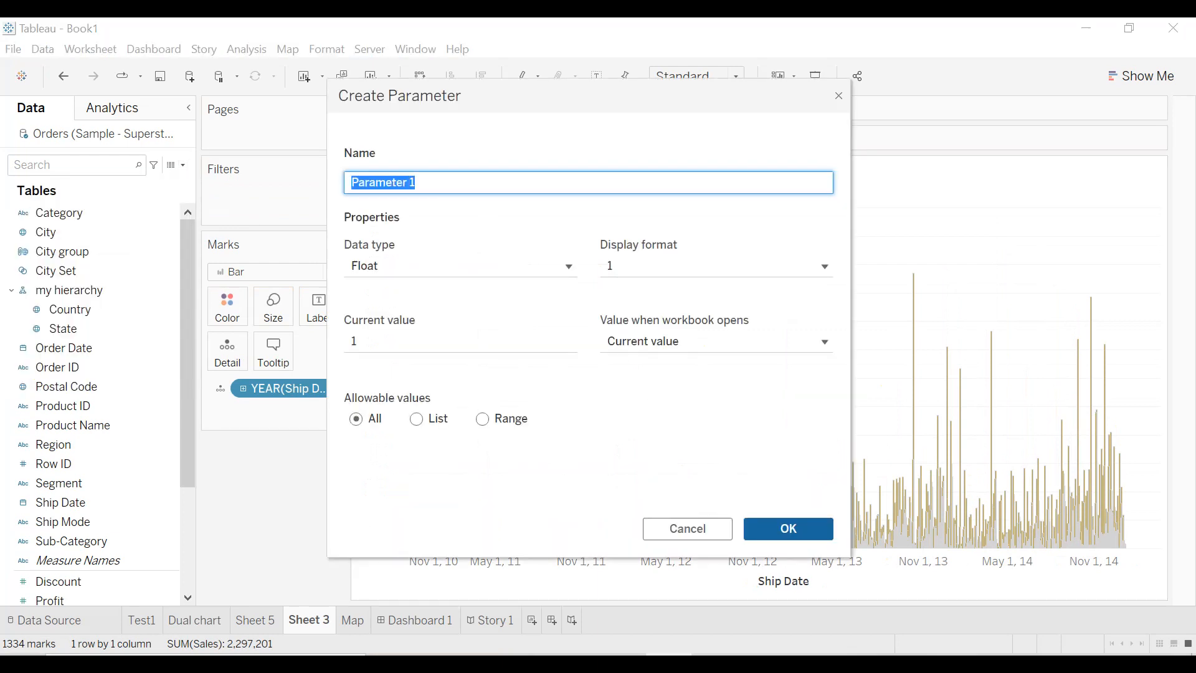
{"action": "type", "text": "satrt date"}
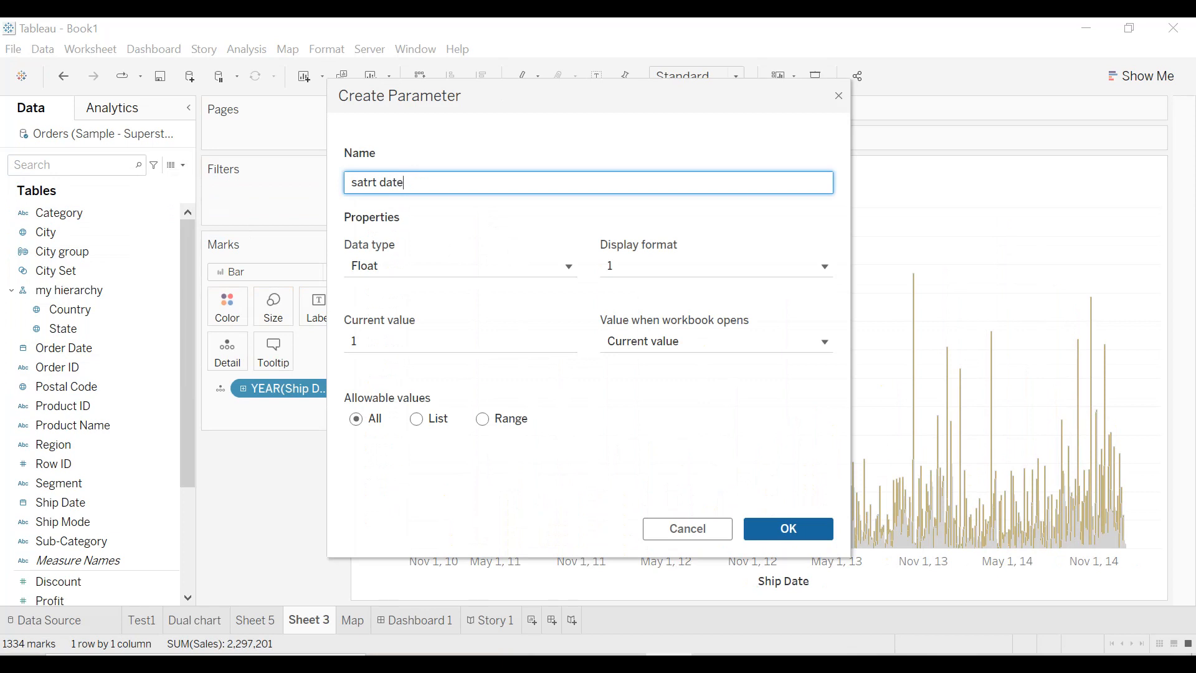
{"action": "left_click", "coordinate": [446, 275]}
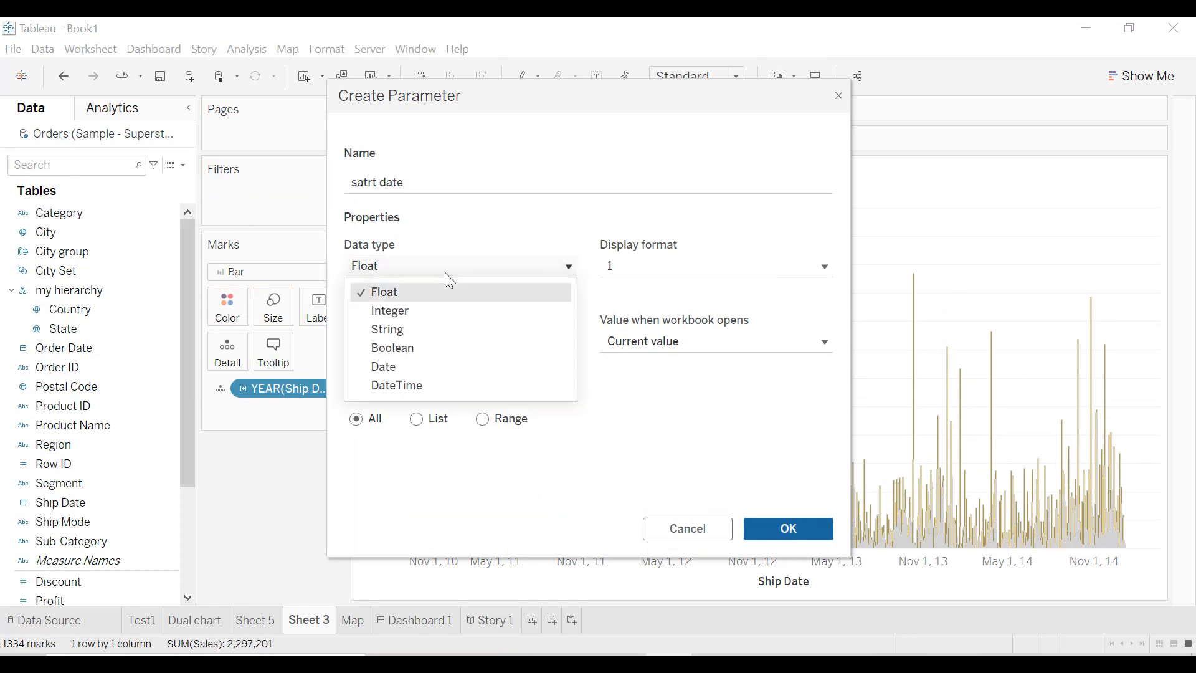
{"action": "left_click", "coordinate": [409, 369]}
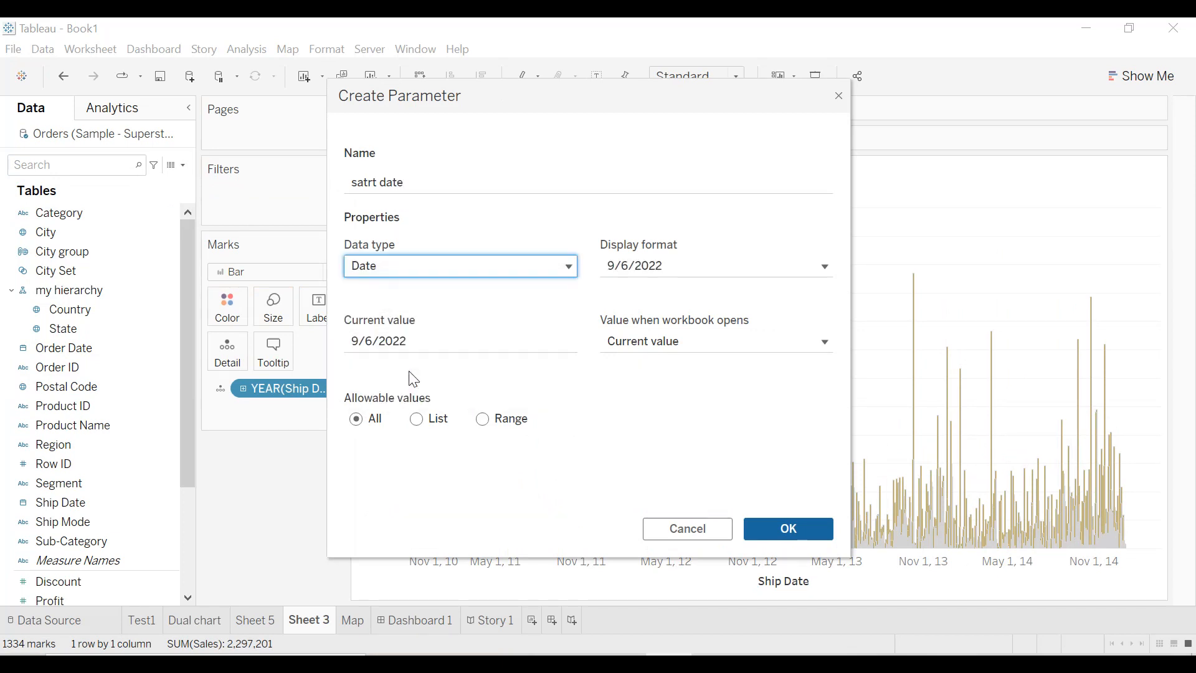
{"action": "left_click", "coordinate": [645, 278]}
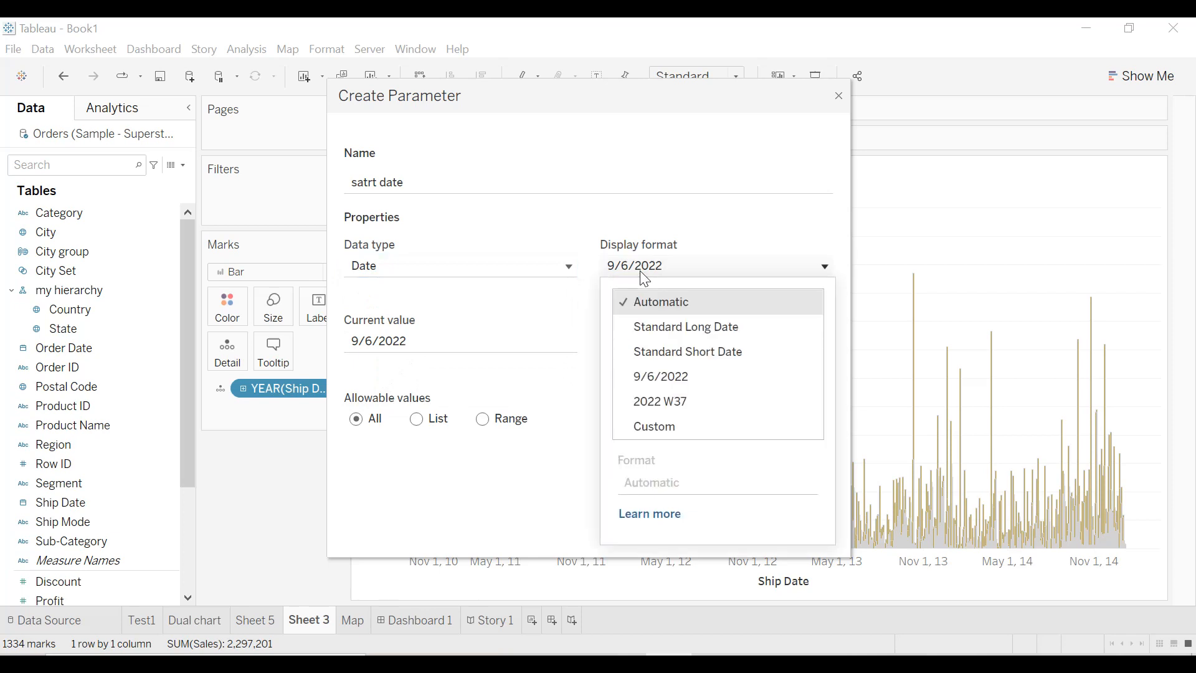
{"action": "left_click", "coordinate": [567, 340]}
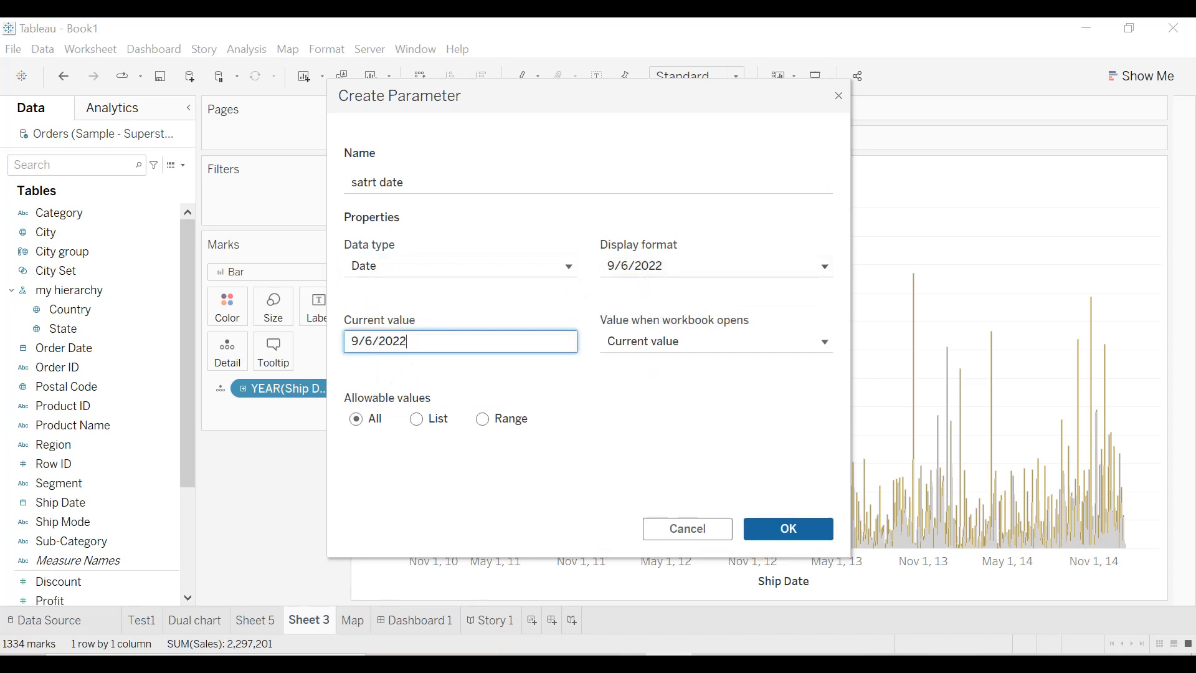
{"action": "left_click", "coordinate": [484, 422]}
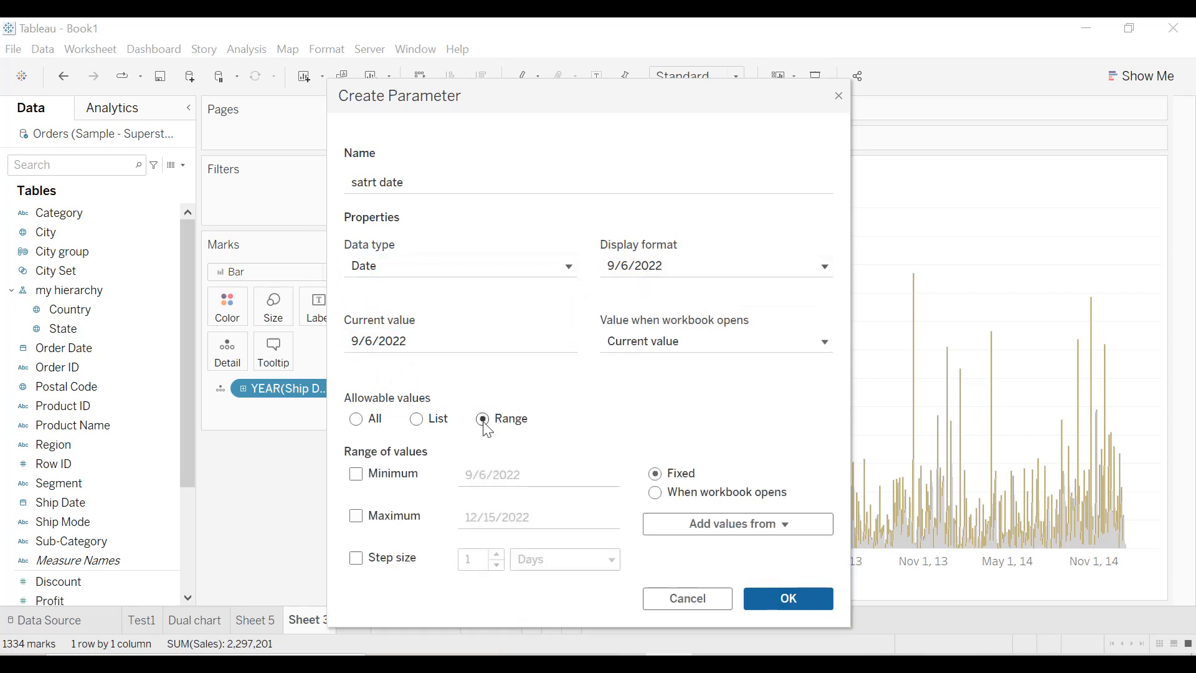
{"action": "left_click", "coordinate": [751, 522]}
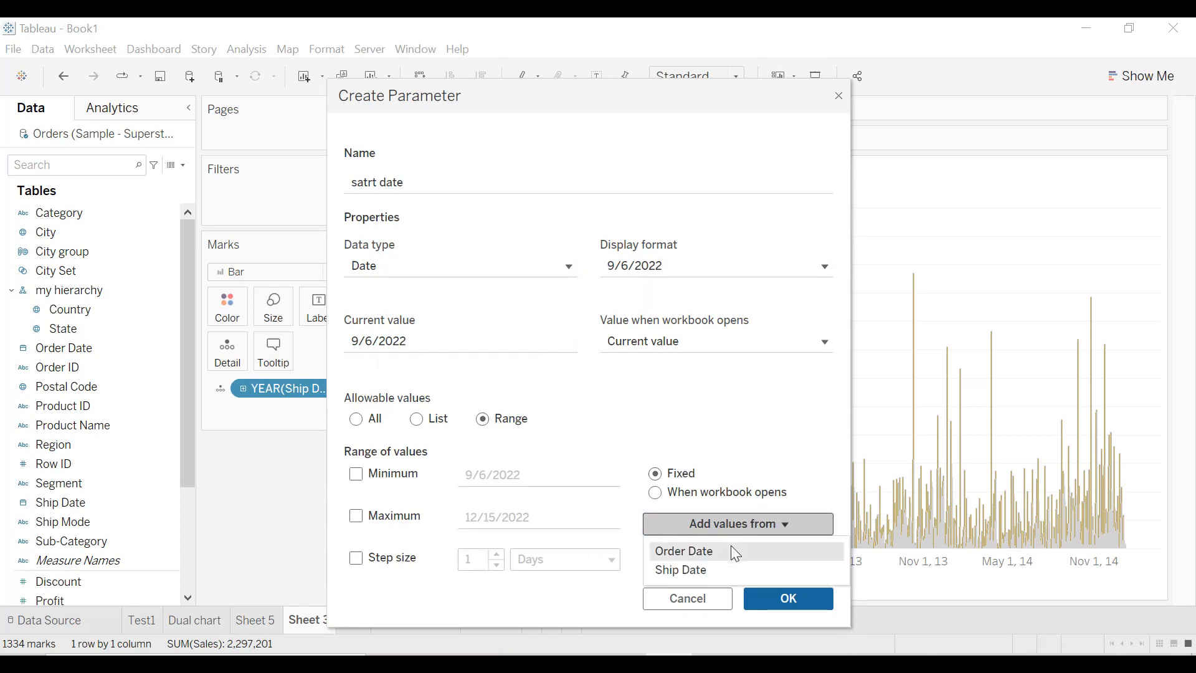
{"action": "left_click", "coordinate": [731, 546]}
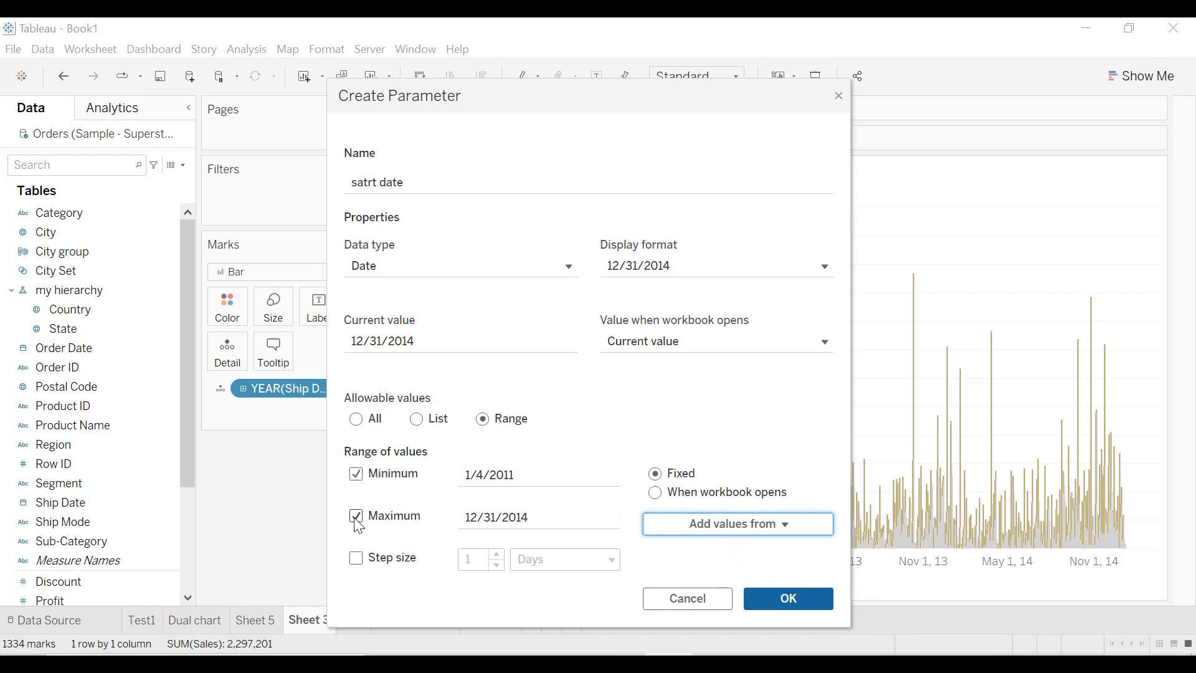
{"action": "left_click", "coordinate": [802, 597]}
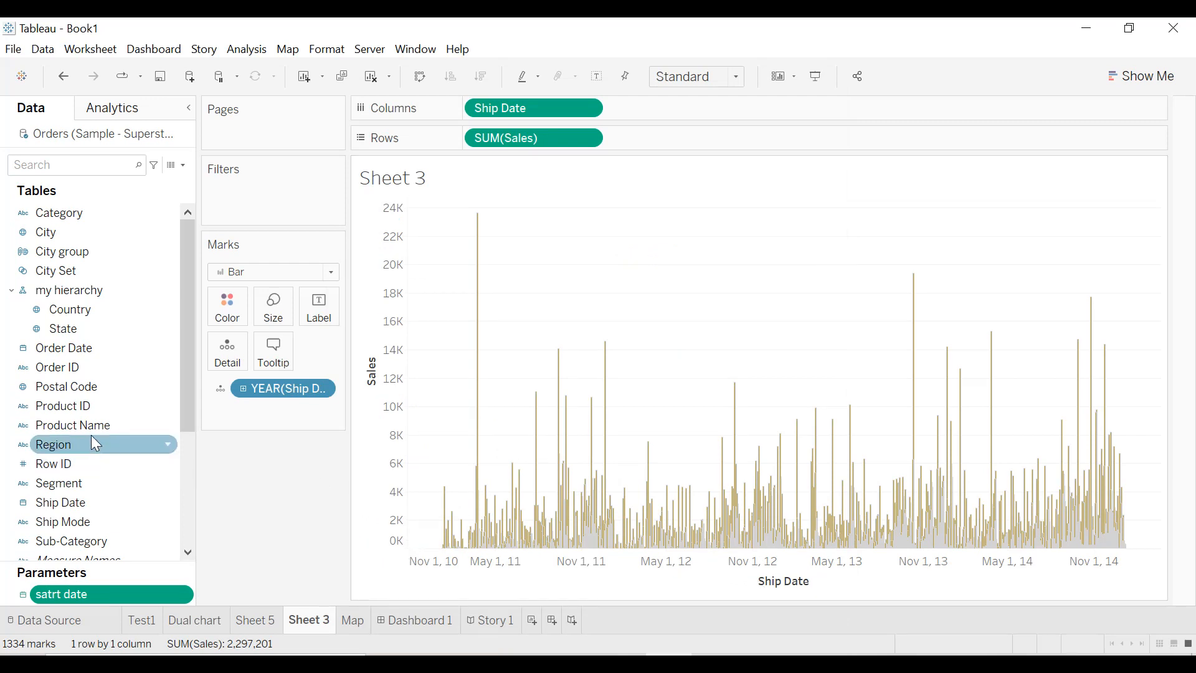
- Correct the new date parameter's name to start date
{"action": "left_click", "coordinate": [184, 595]}
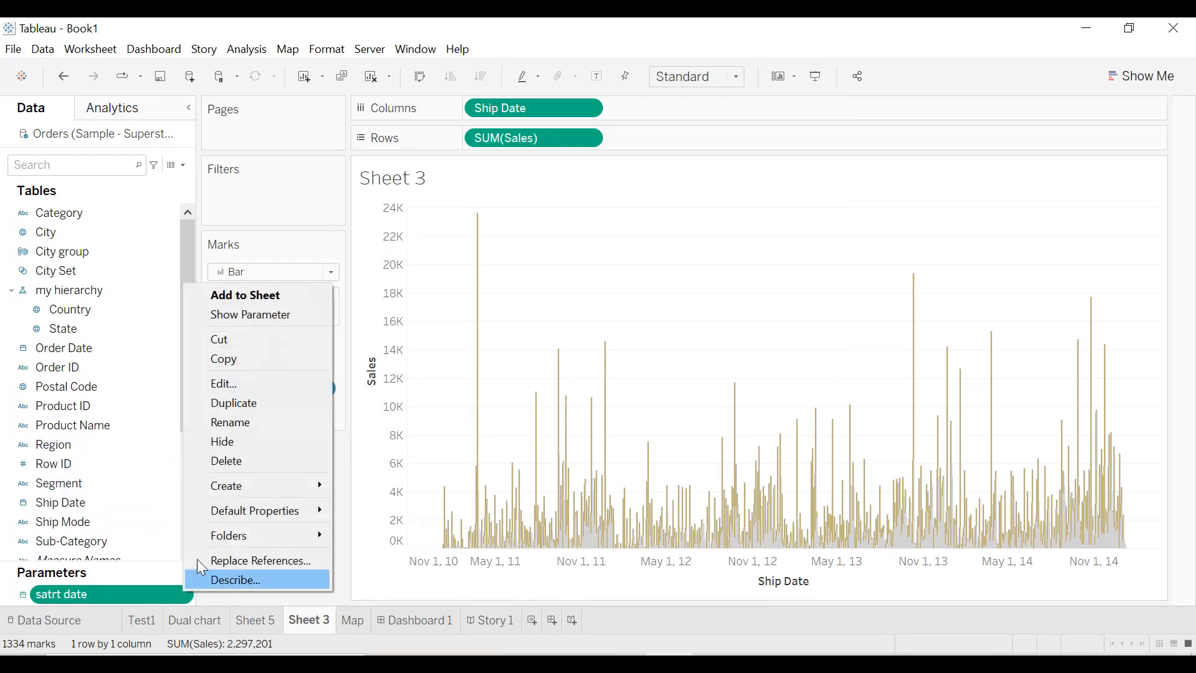
{"action": "left_click", "coordinate": [244, 383]}
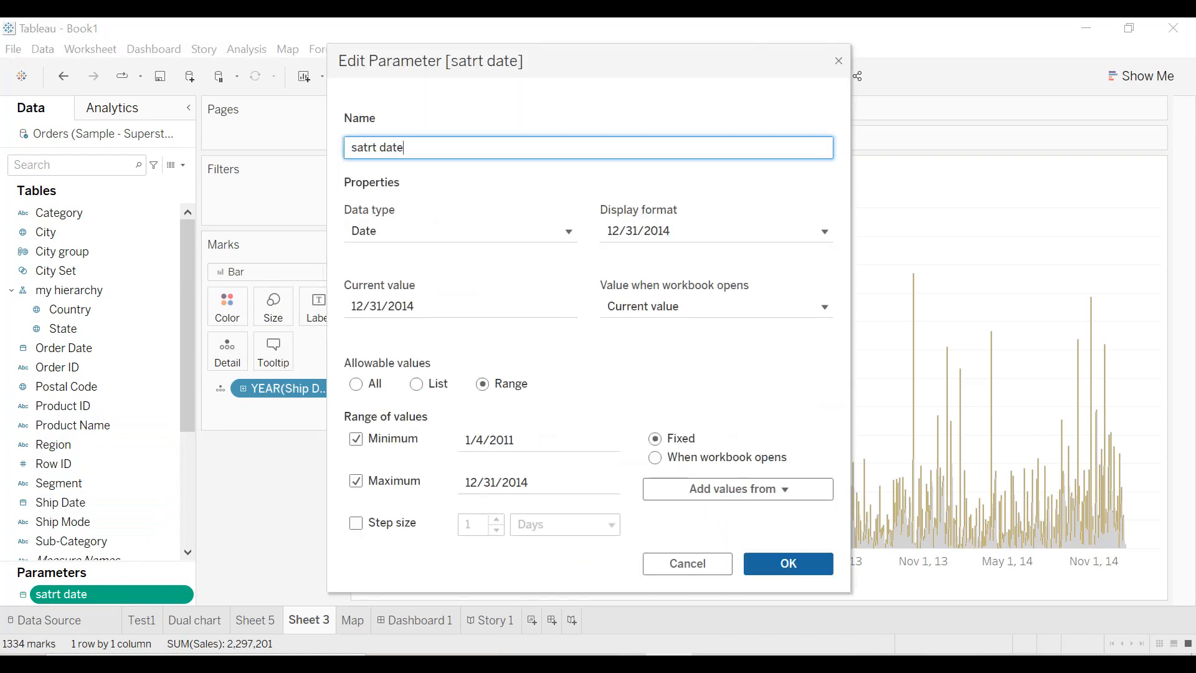
{"action": "left_click", "coordinate": [360, 147]}
{"action": "key", "text": "BackSpace"}
{"action": "type", "text": "a"}
{"action": "left_click", "coordinate": [789, 566]}
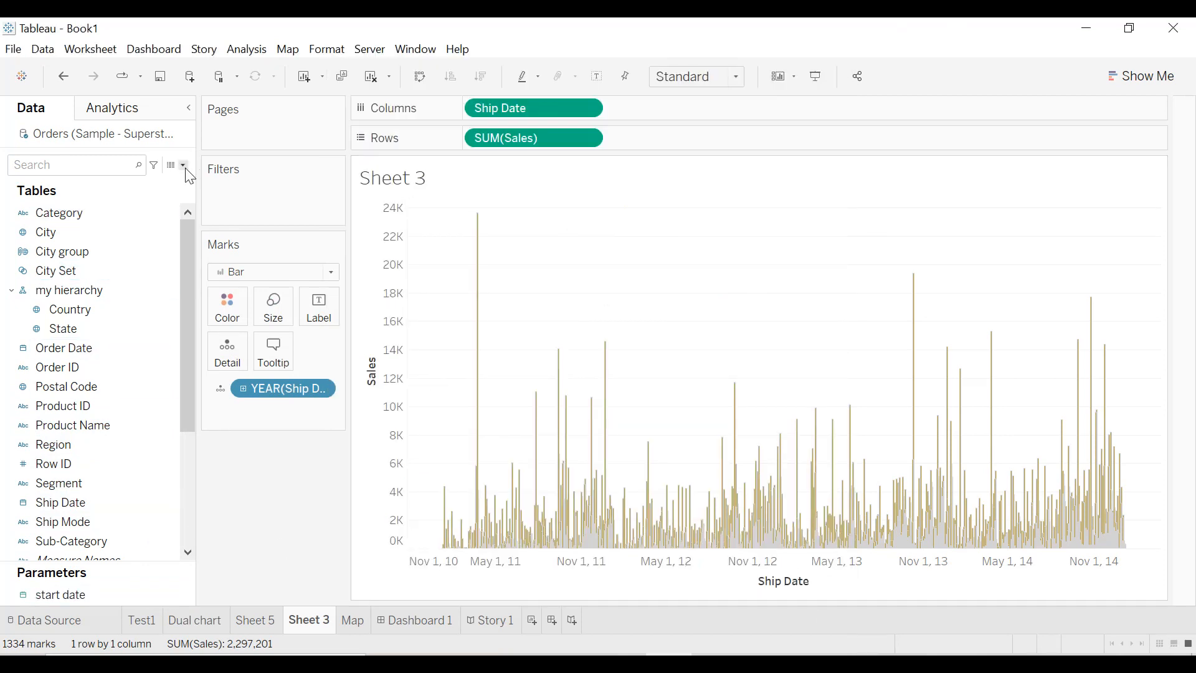
- Start a second parameter and name it End date
{"action": "left_click", "coordinate": [183, 166]}
{"action": "left_click", "coordinate": [144, 202]}
{"action": "type", "text": "Edn dat"}
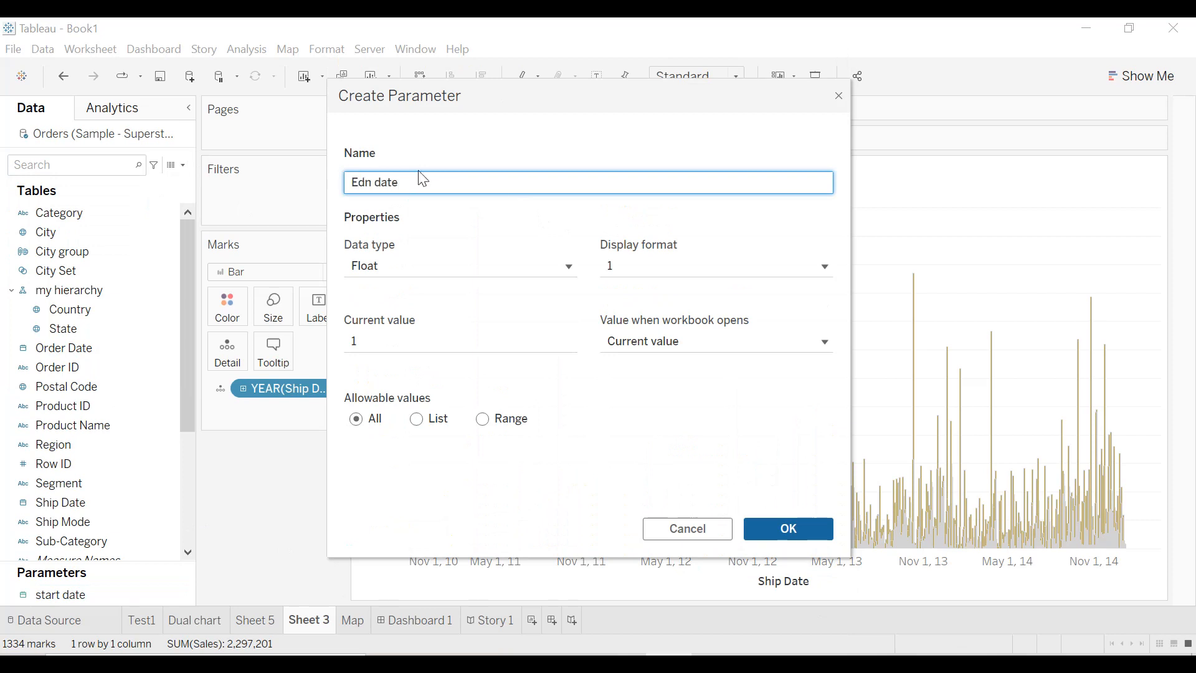
{"action": "type", "text": "e"}
{"action": "key", "text": "Home"}
{"action": "key", "text": "Right"}
{"action": "key", "text": "Delete"}
{"action": "key", "text": "Right"}
{"action": "type", "text": "d"}
- Make End date a Date parameter with a fixed range of values taken from Order Date, and save it
{"action": "left_click", "coordinate": [452, 270]}
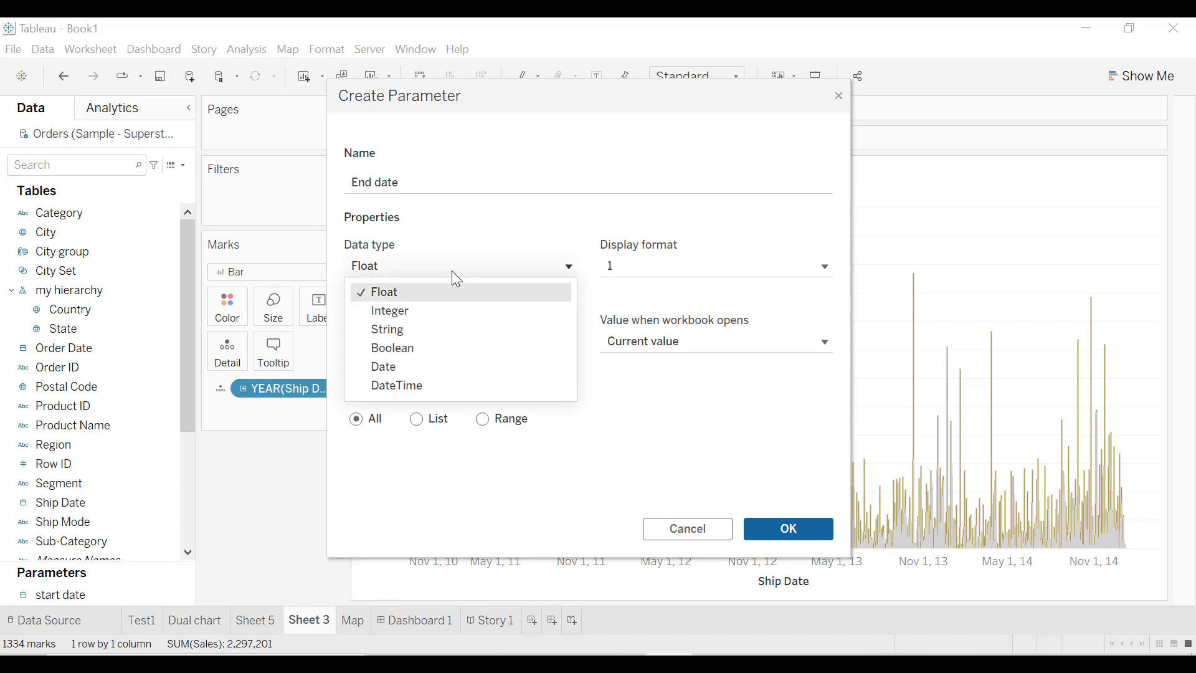
{"action": "left_click", "coordinate": [402, 366]}
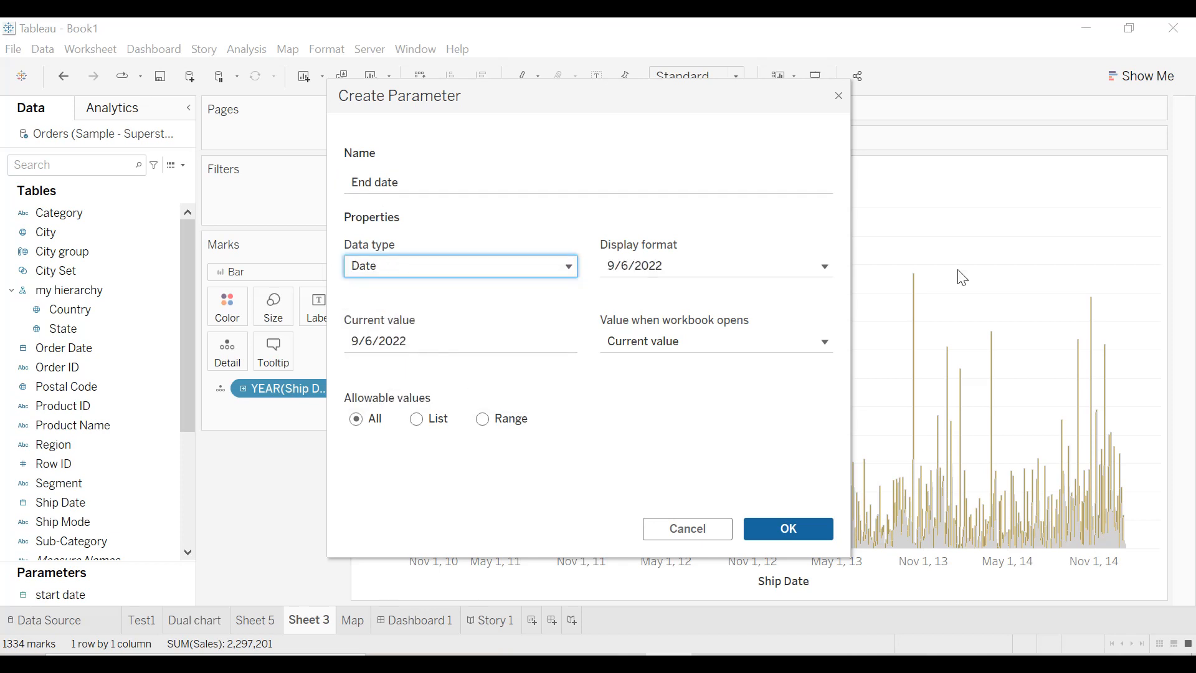
{"action": "left_click", "coordinate": [492, 418]}
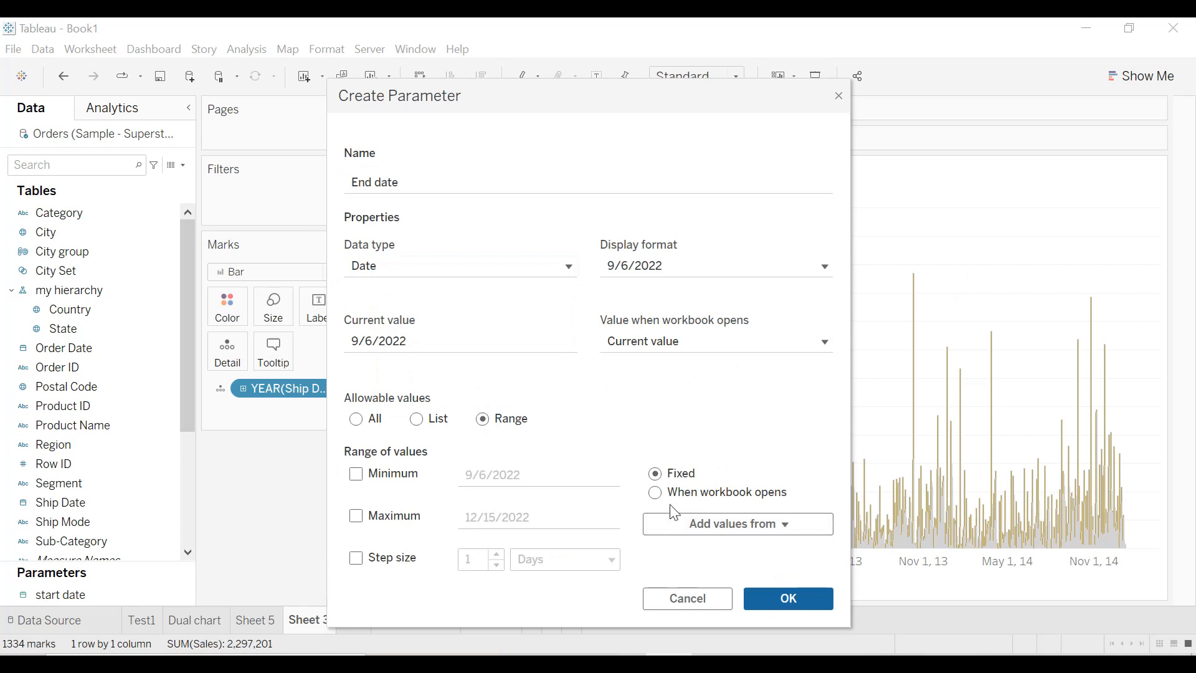
{"action": "left_click", "coordinate": [699, 530]}
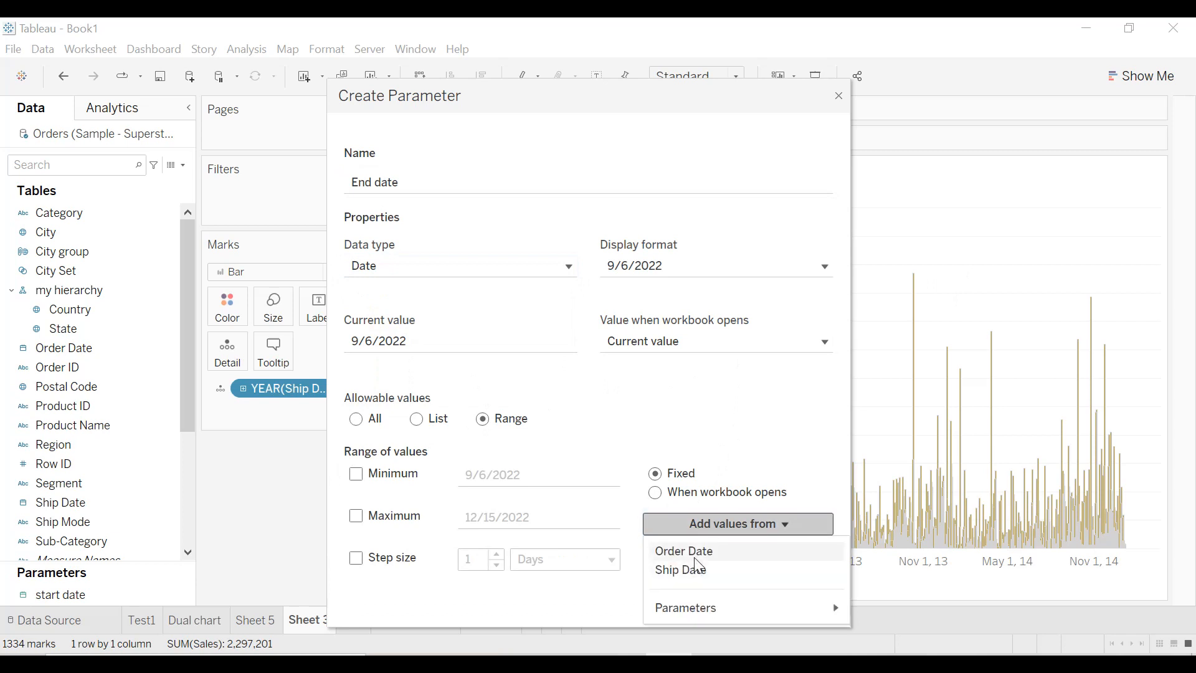
{"action": "left_click", "coordinate": [696, 553]}
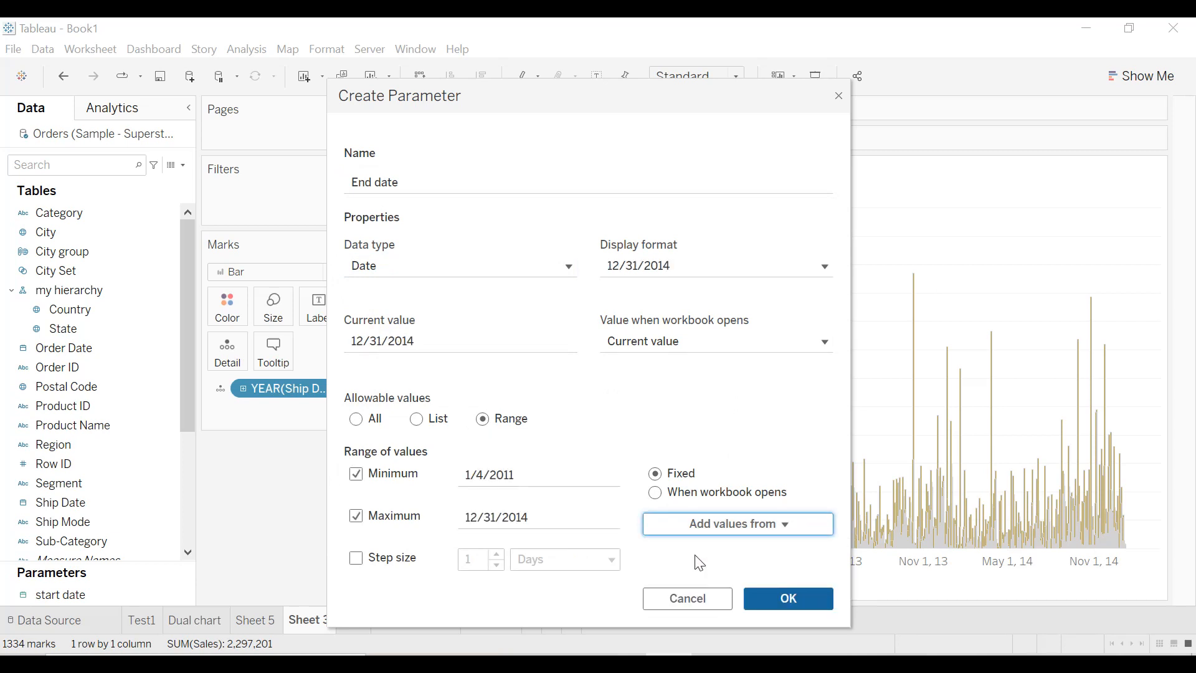
{"action": "left_click", "coordinate": [828, 600]}
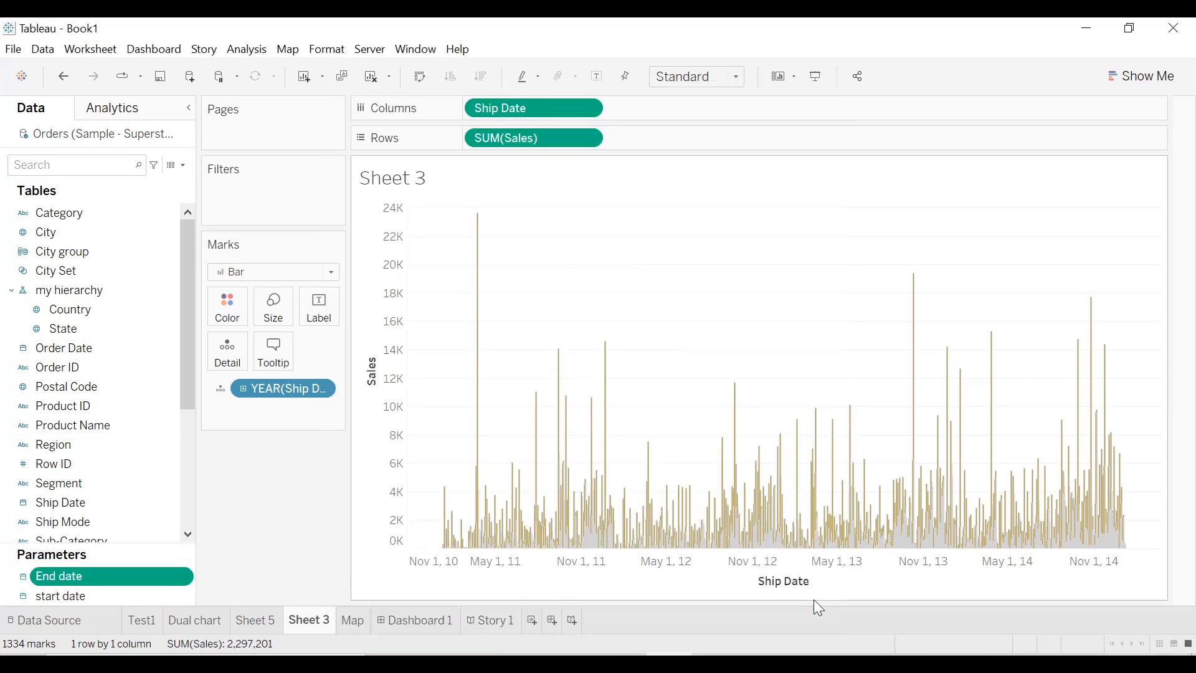
- Create a calculated field and name it Study period
{"action": "left_click", "coordinate": [183, 166]}
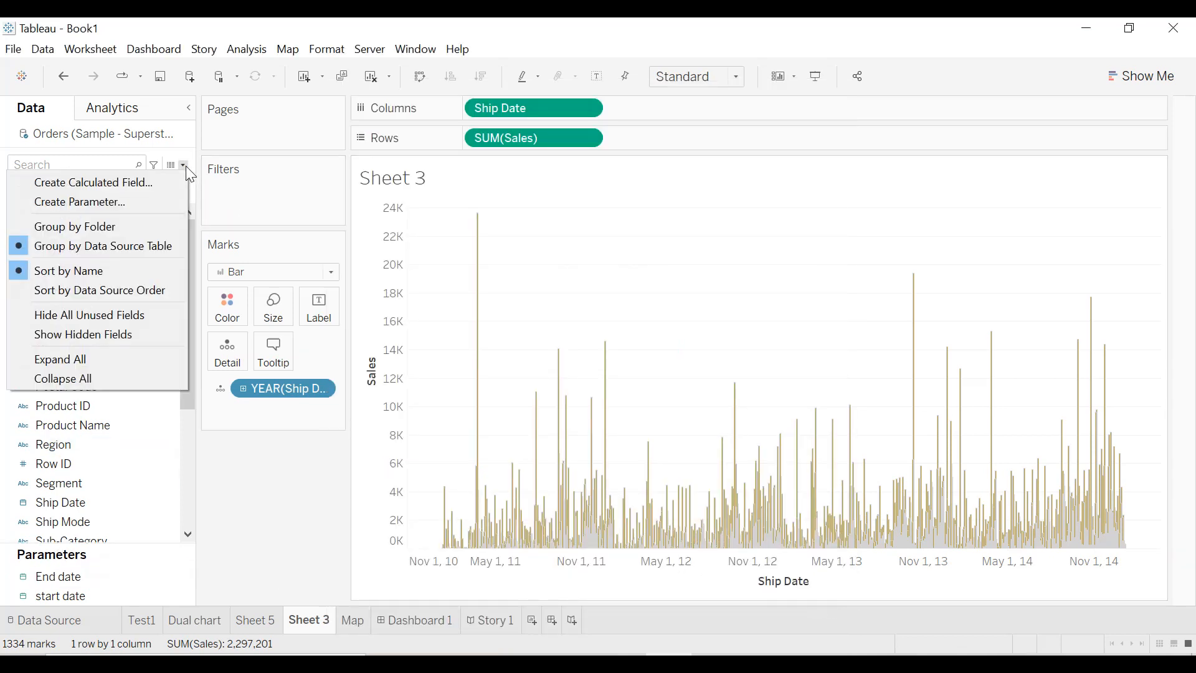
{"action": "left_click", "coordinate": [151, 188]}
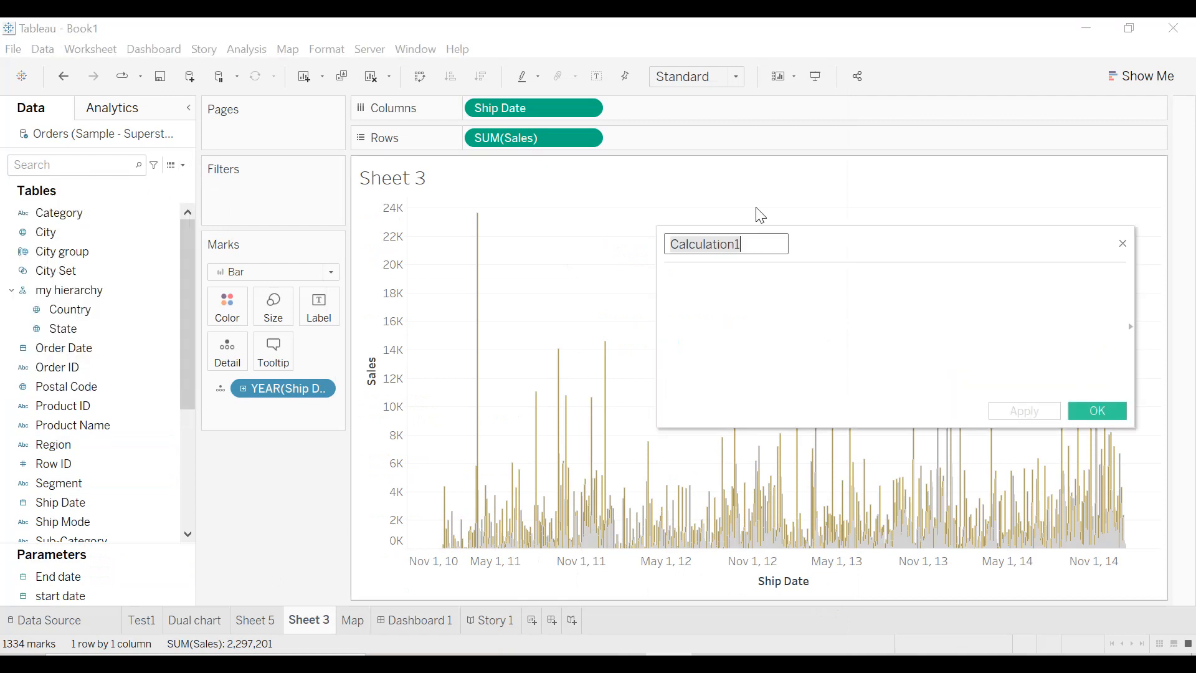
{"action": "type", "text": "Study period"}
{"action": "key", "text": "Tab"}
- Begin the Study period formula with IF [Order Date] <= [start date] AND [Order Date]
{"action": "type", "text": "I"}
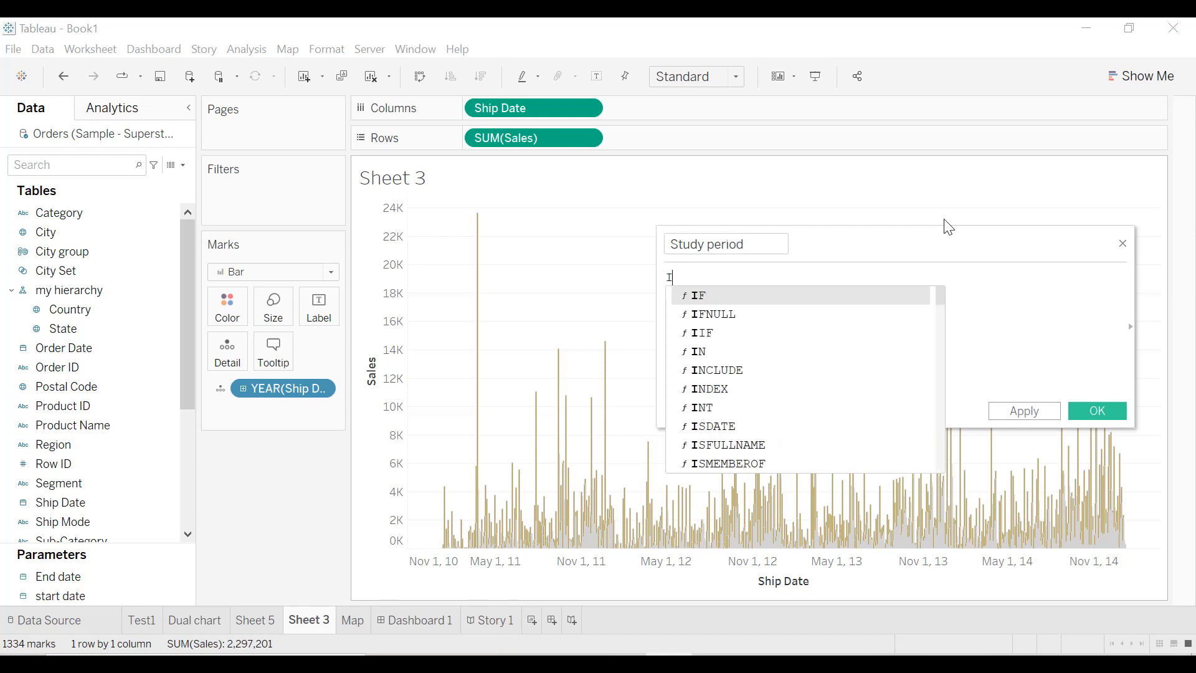
{"action": "type", "text": "F ord"}
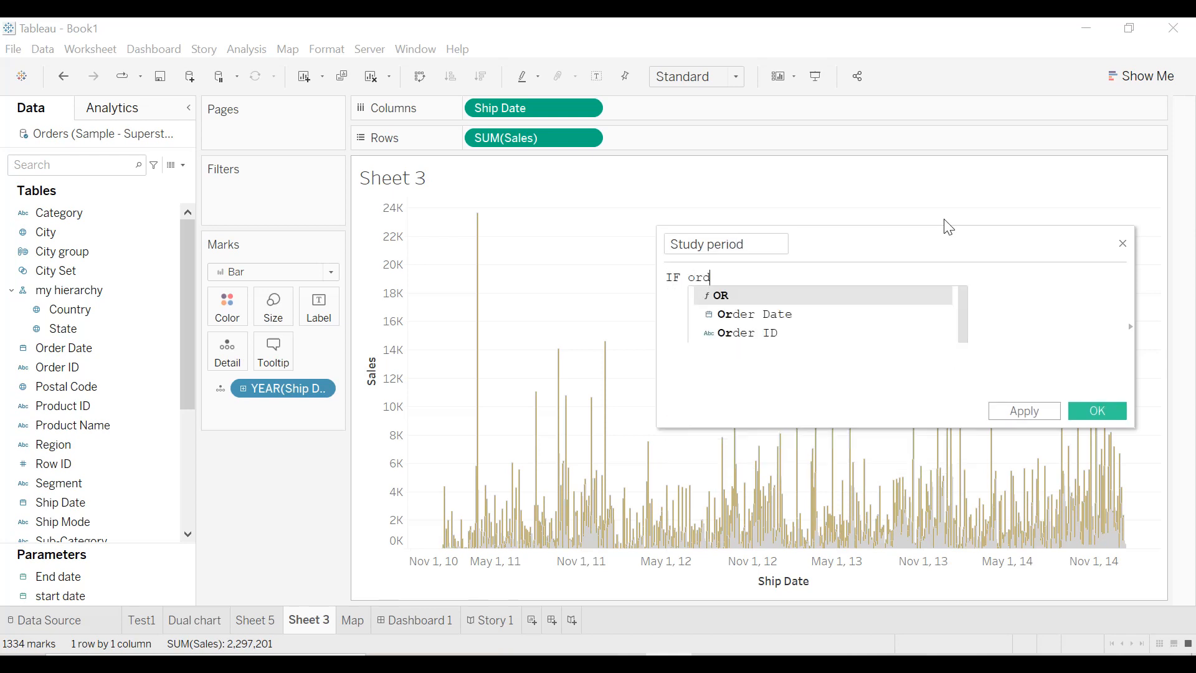
{"action": "key", "text": "Return"}
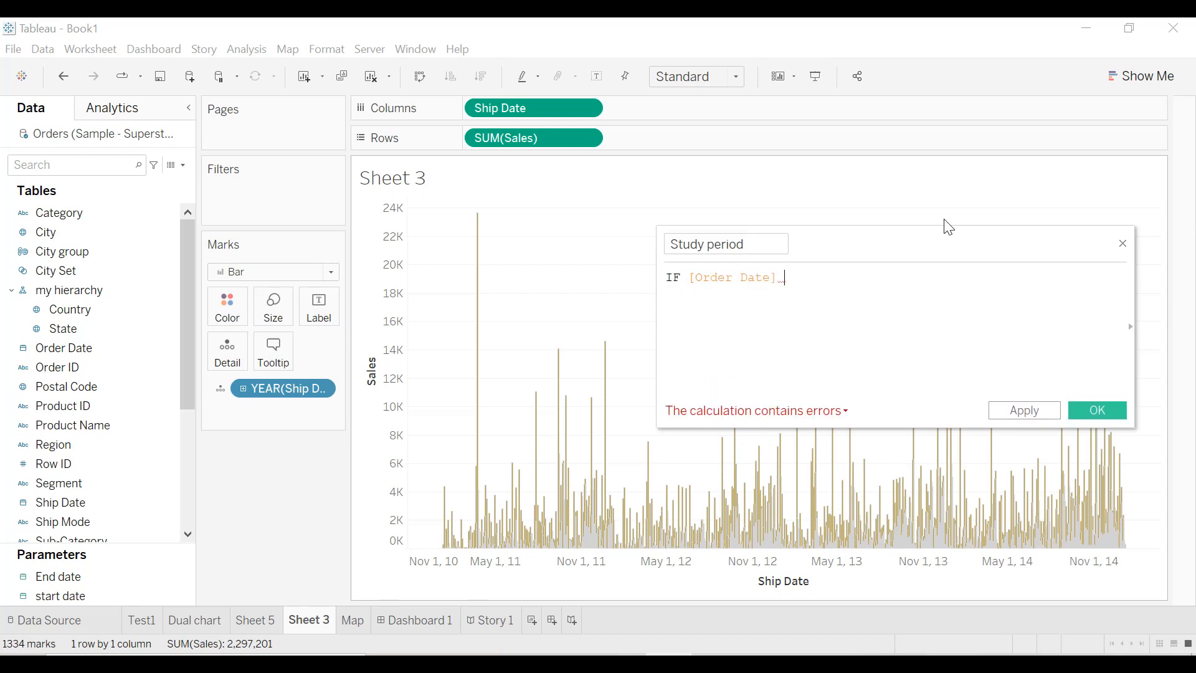
{"action": "type", "text": "<= [sta"}
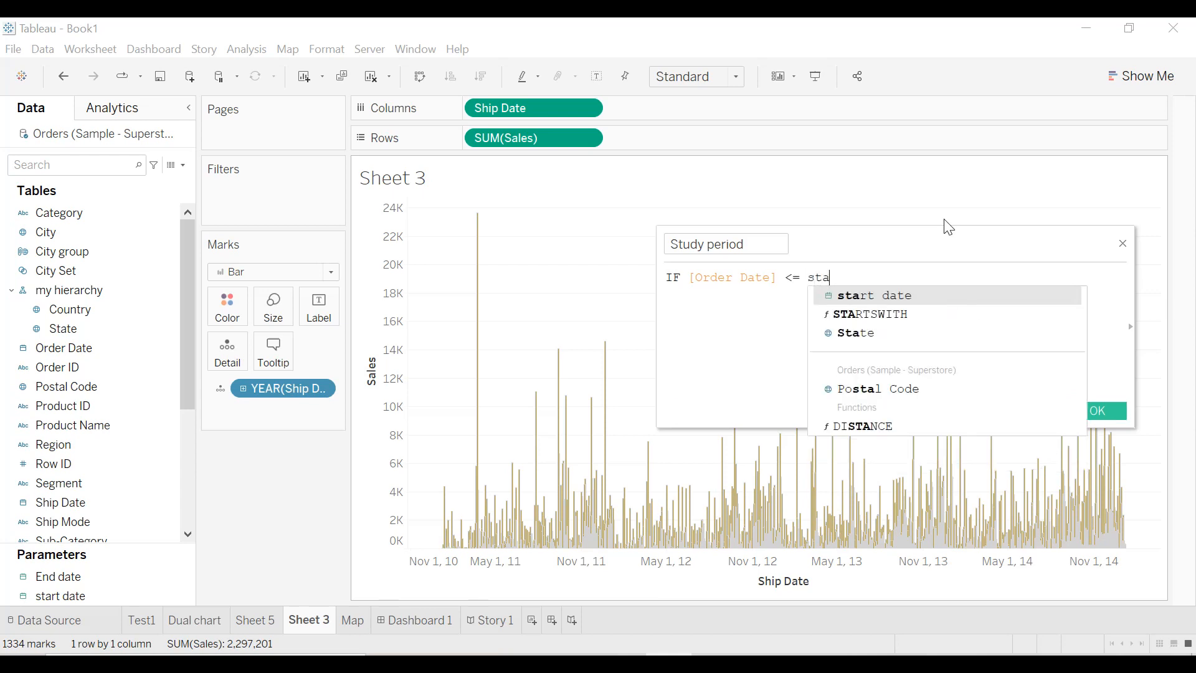
{"action": "key", "text": "Return"}
{"action": "type", "text": "AN"}
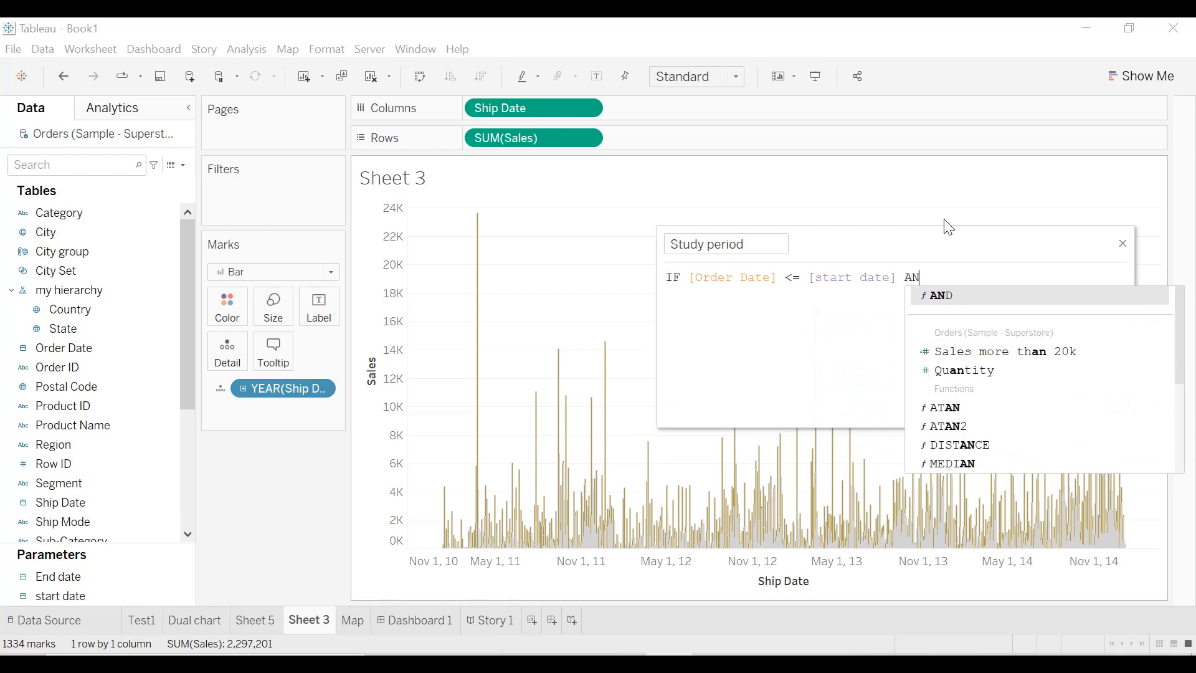
{"action": "type", "text": "D ord"}
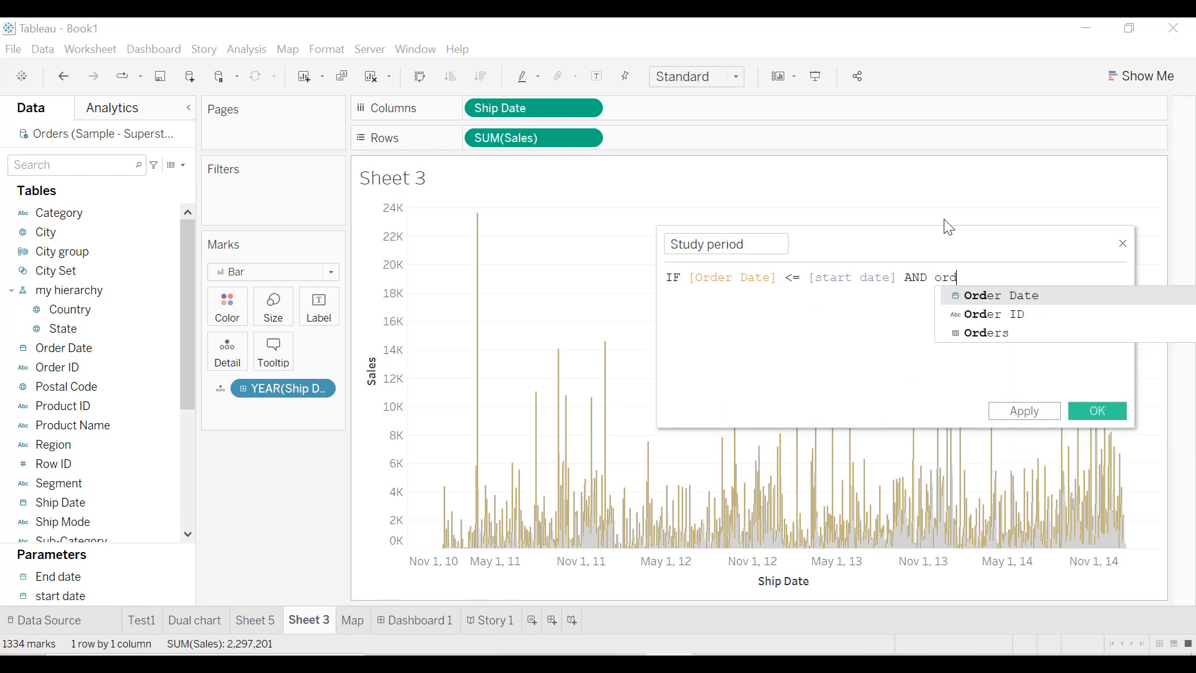
{"action": "key", "text": "Return"}
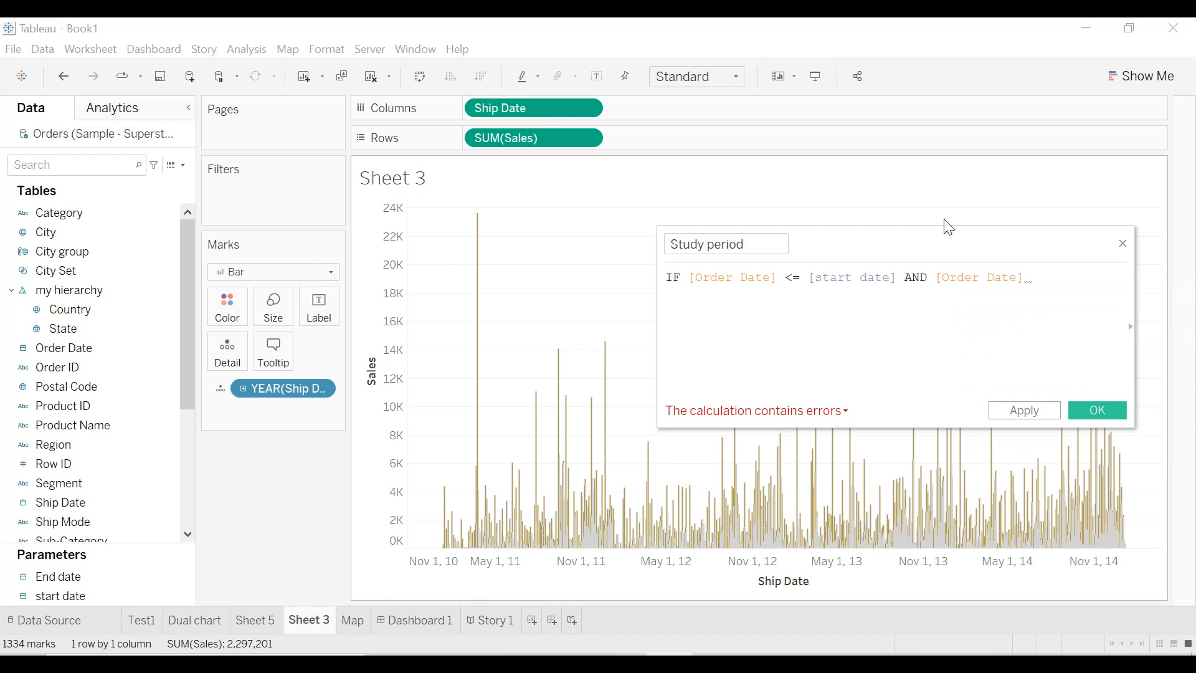
- Add <= after the second [Order Date] and correct the start date comparison to >=
{"action": "type", "text": "<="}
{"action": "key", "text": "BackSpace"}
{"action": "type", "text": ">"}
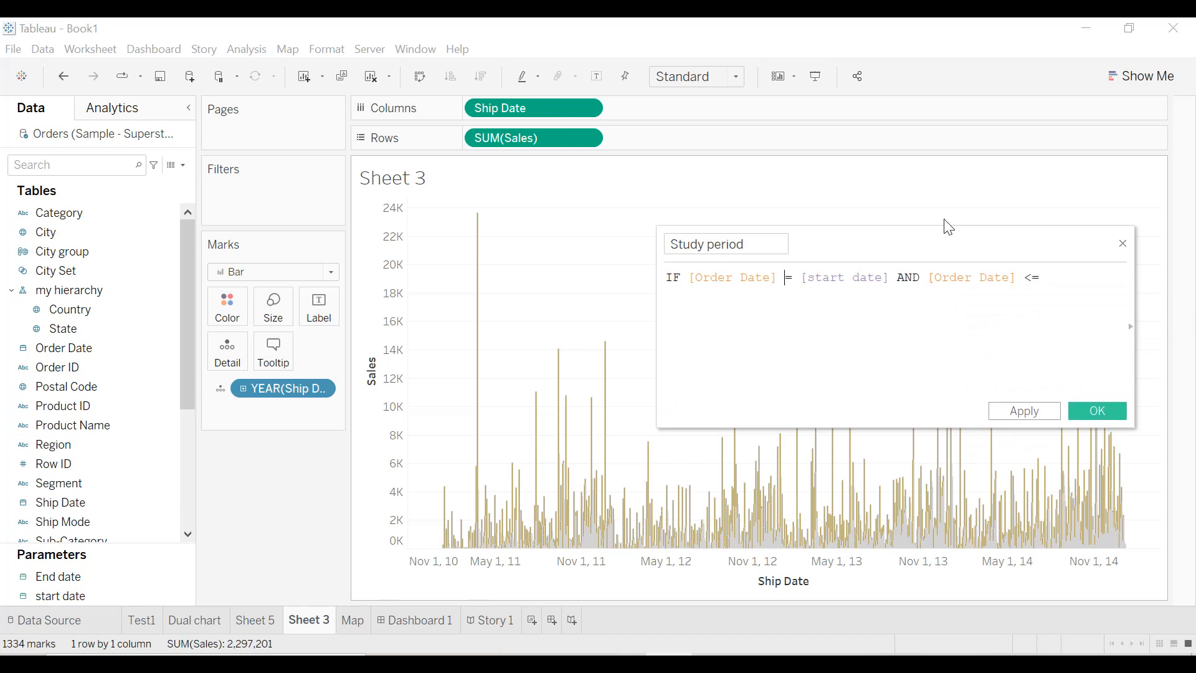
{"action": "key", "text": "Right"}
{"action": "key", "text": "Right"}
{"action": "key", "text": "Right"}
{"action": "key", "text": "Right"}
{"action": "key", "text": "Right"}
{"action": "key", "text": "Right"}
{"action": "key", "text": "Right"}
{"action": "key", "text": "Right"}
{"action": "key", "text": "Right"}
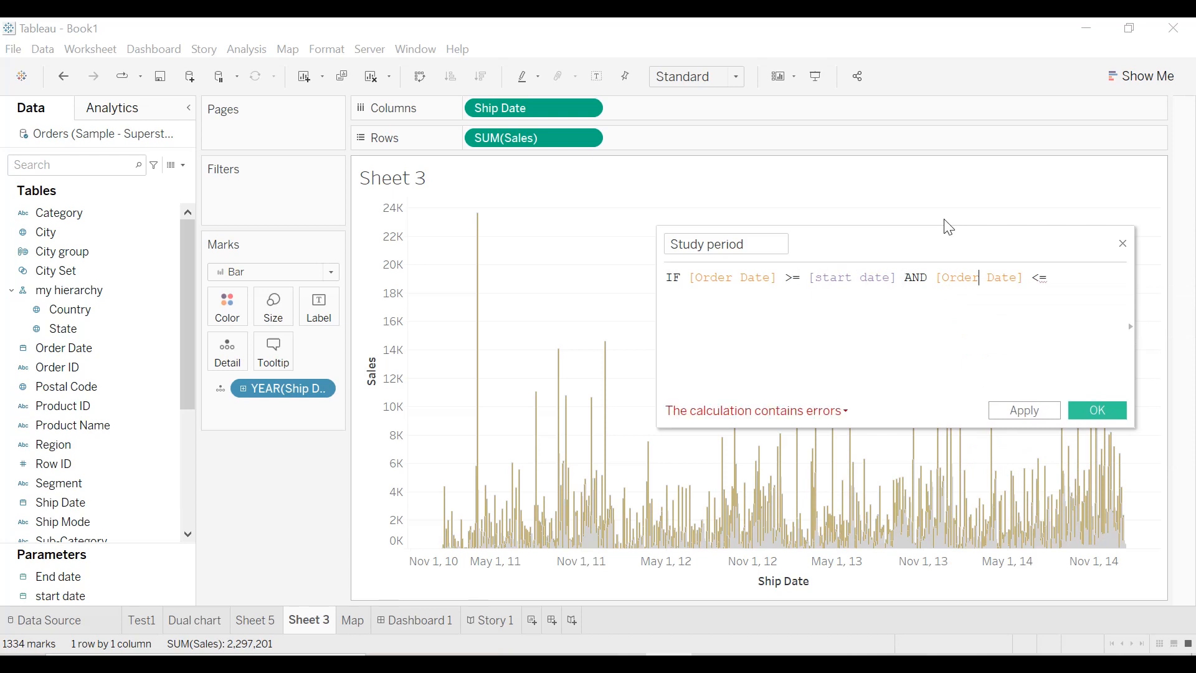
- Complete the condition with the [End date] parameter and THEN 1
{"action": "type", "text": "end"}
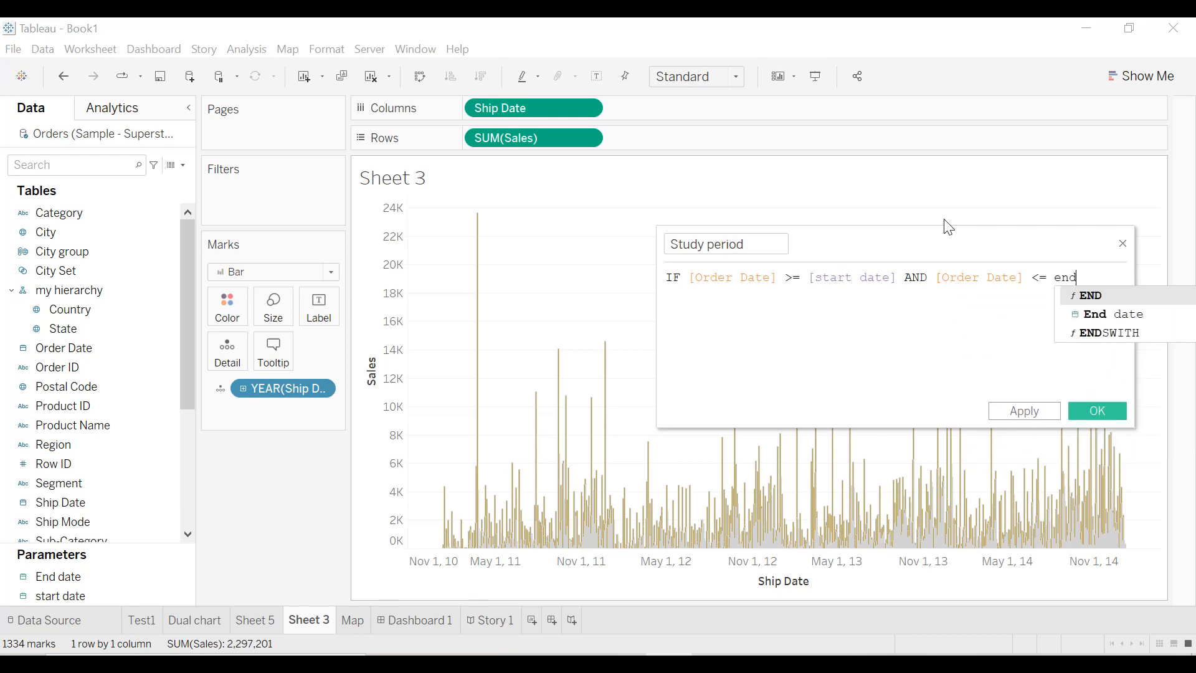
{"action": "key", "text": "Down"}
{"action": "key", "text": "Return"}
{"action": "type", "text": "THEN 1"}
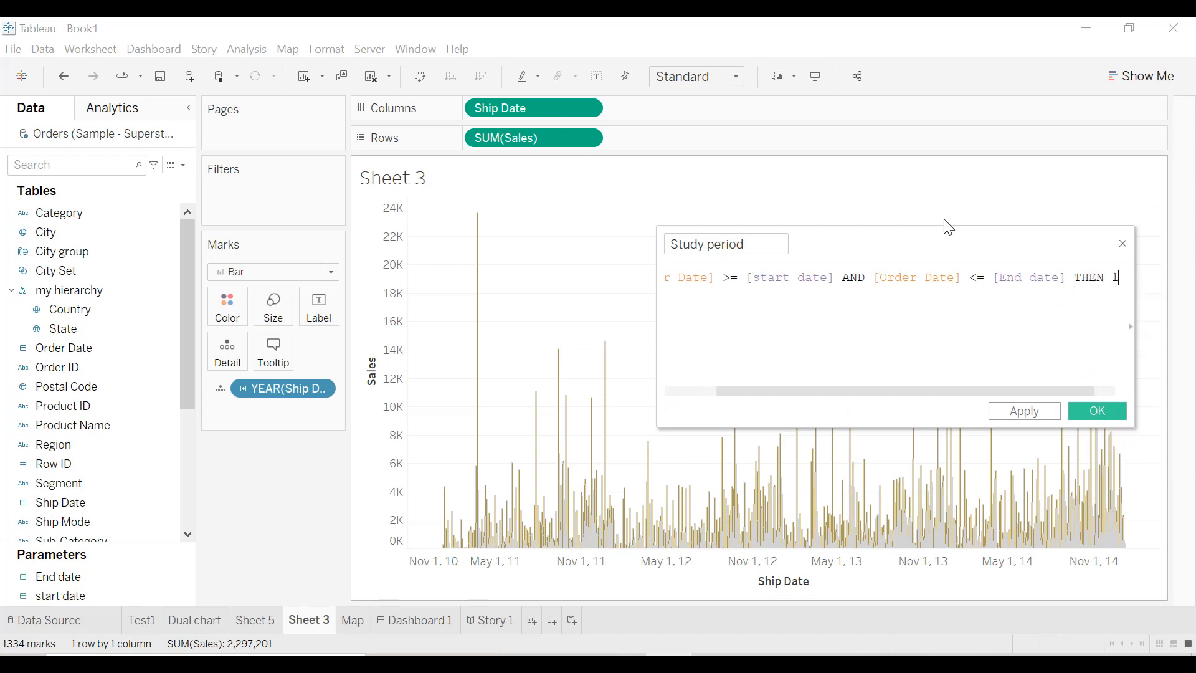
- Finish the formula with ELSE 0 and END on separate lines, and save the Study period field
{"action": "key", "text": "Return"}
{"action": "type", "text": "ELSE "}
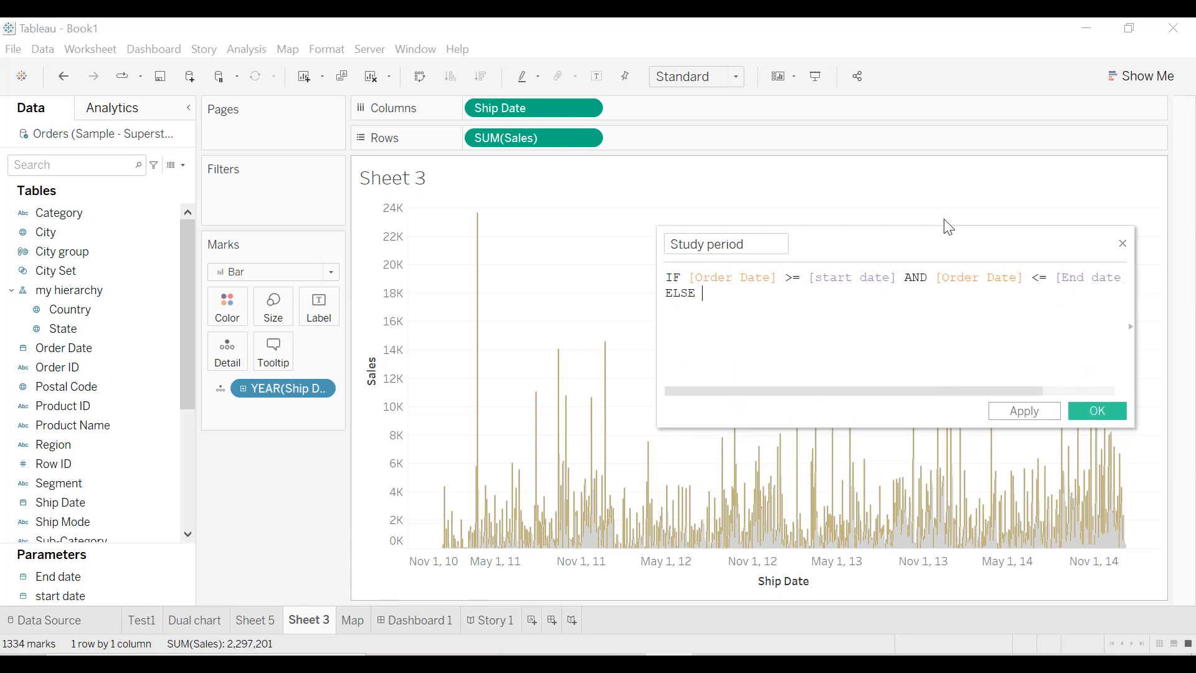
{"action": "type", "text": "à END"}
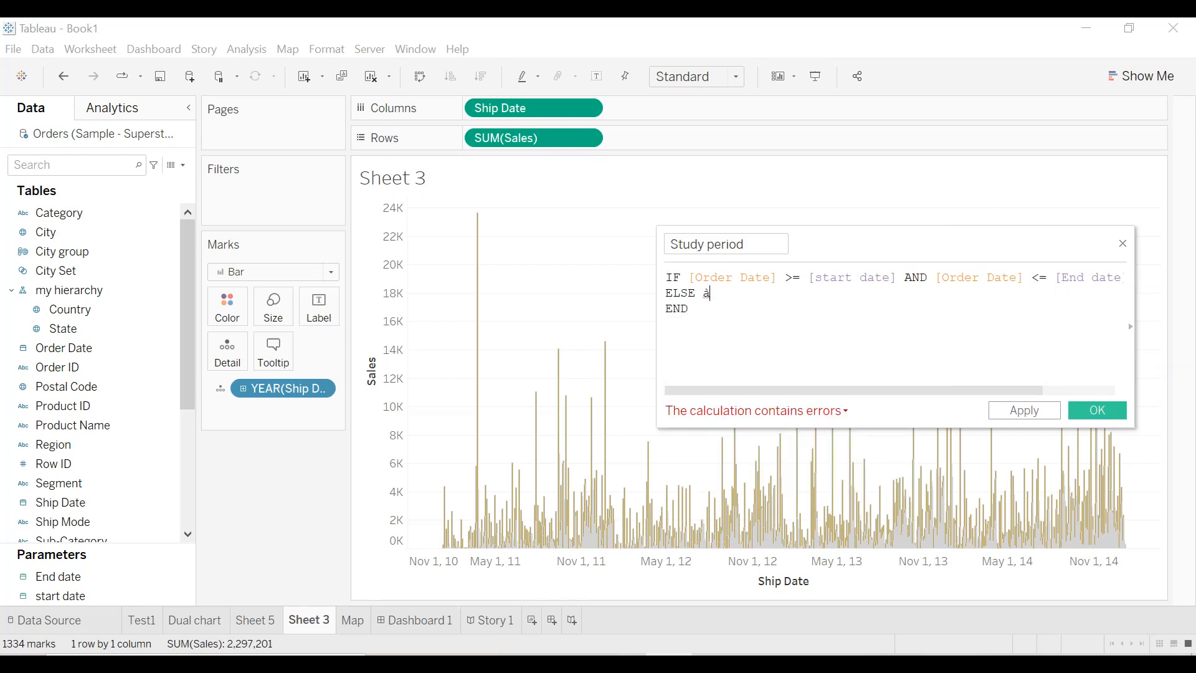
{"action": "key", "text": "BackSpace"}
{"action": "type", "text": "0"}
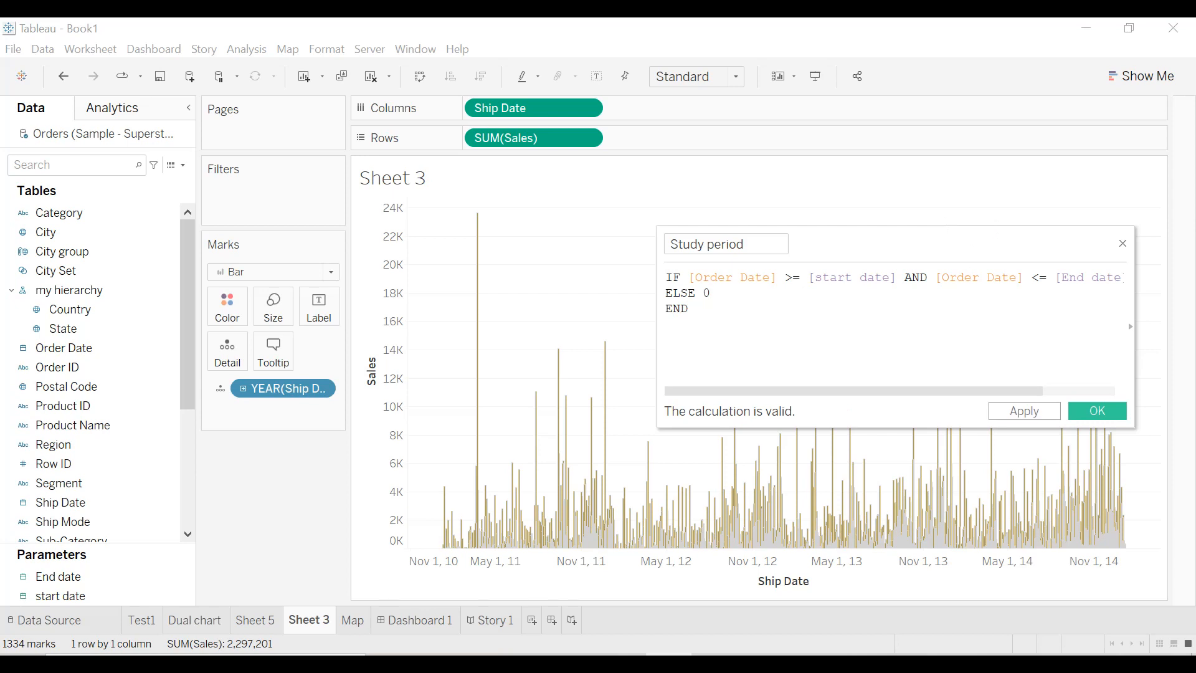
{"action": "left_click", "coordinate": [1025, 411]}
{"action": "left_click", "coordinate": [1097, 413]}
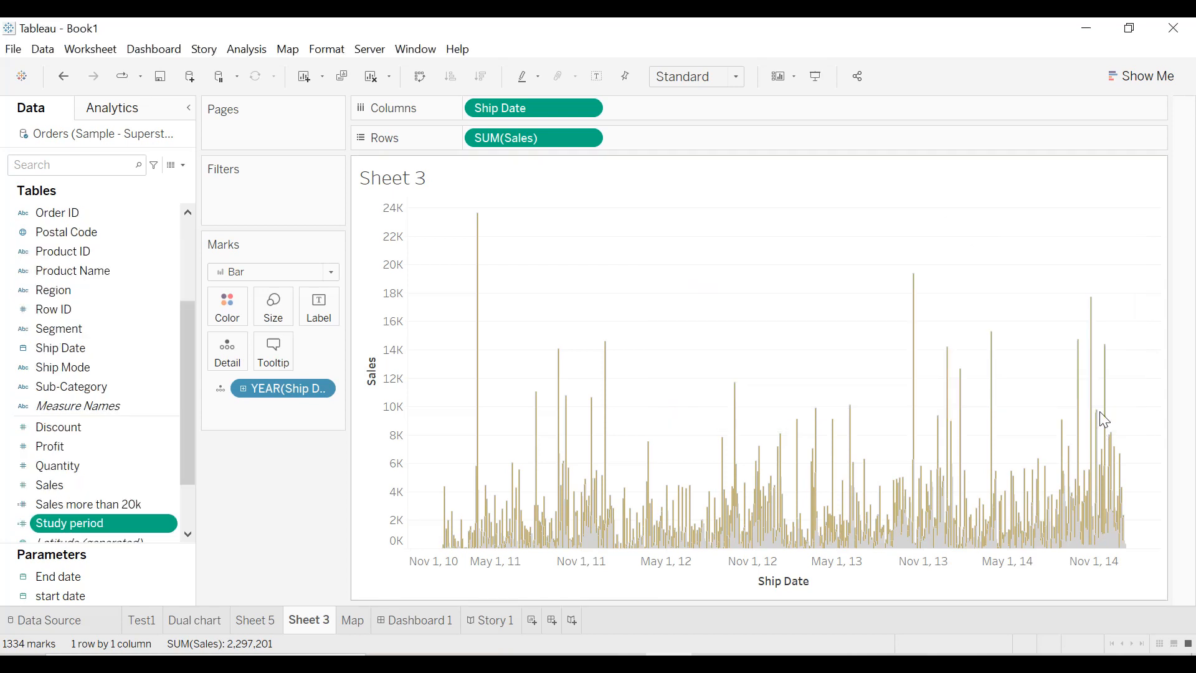
- Convert the Study period field to discrete and make it a dimension
{"action": "left_click", "coordinate": [167, 522]}
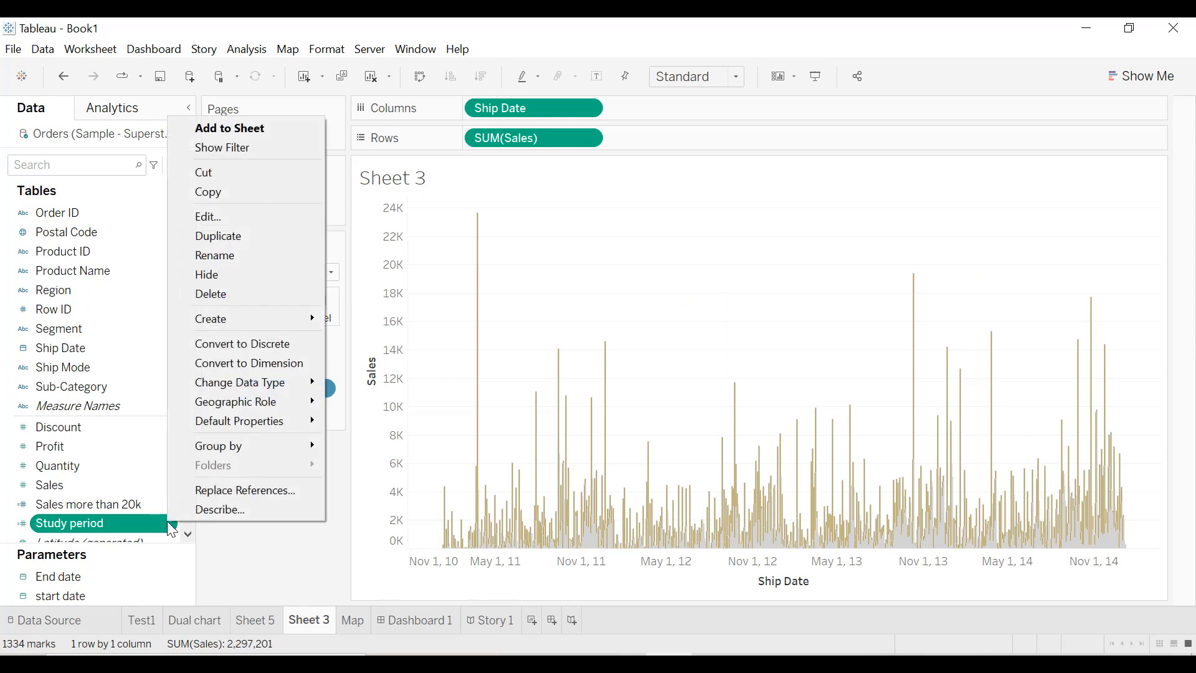
{"action": "left_click", "coordinate": [251, 346]}
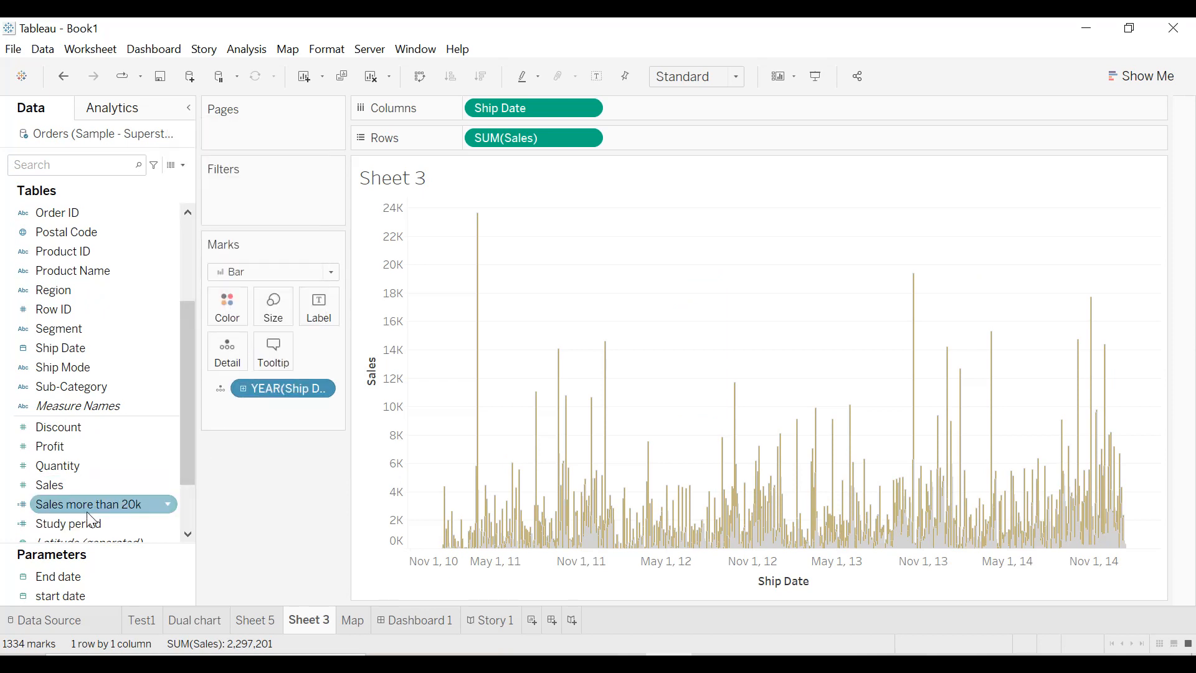
{"action": "left_click_drag", "start_coordinate": [70, 524], "coordinate": [250, 200]}
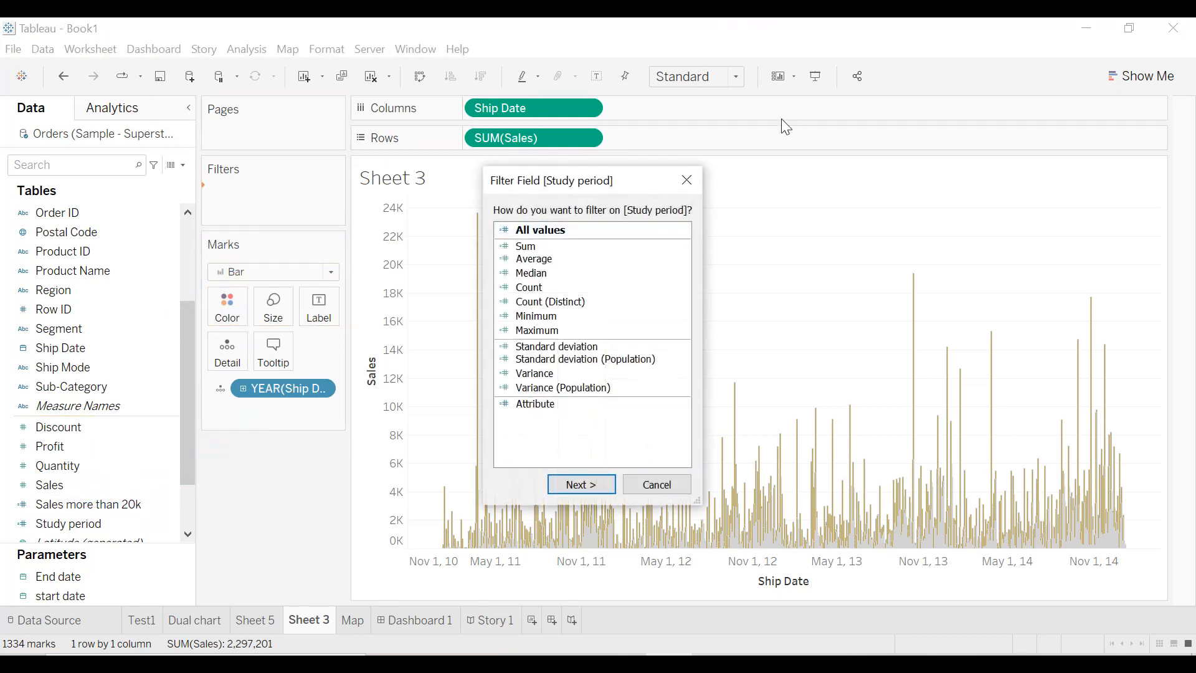
{"action": "left_click", "coordinate": [688, 179]}
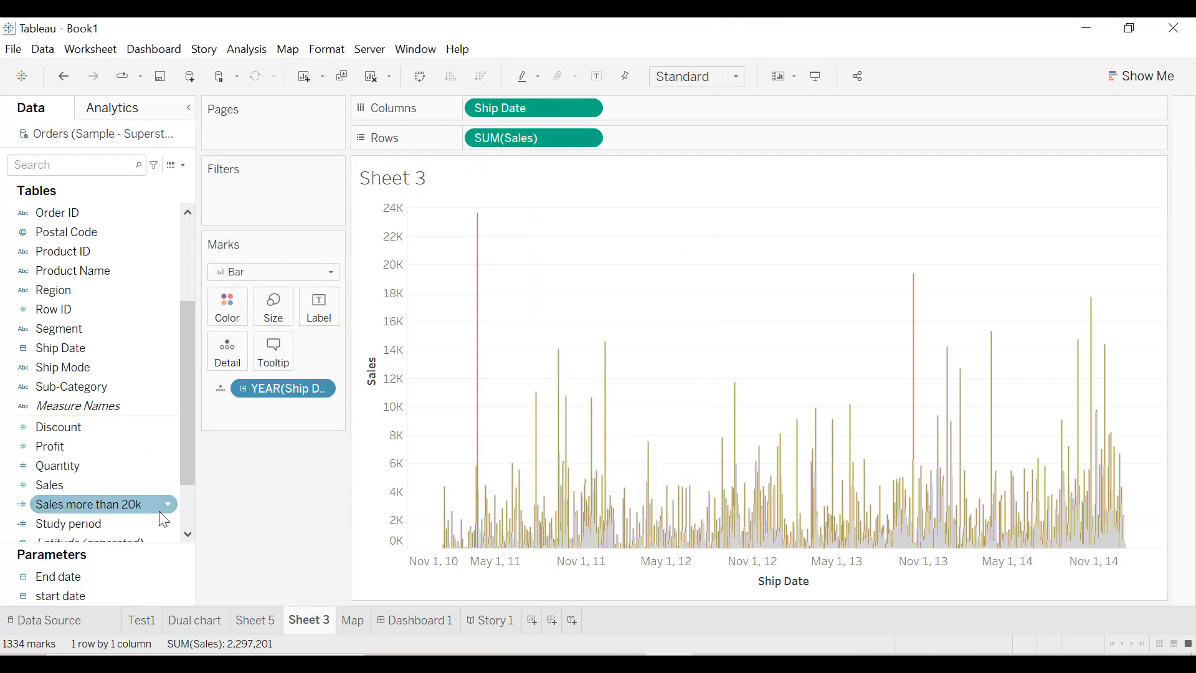
{"action": "right_click", "coordinate": [166, 525]}
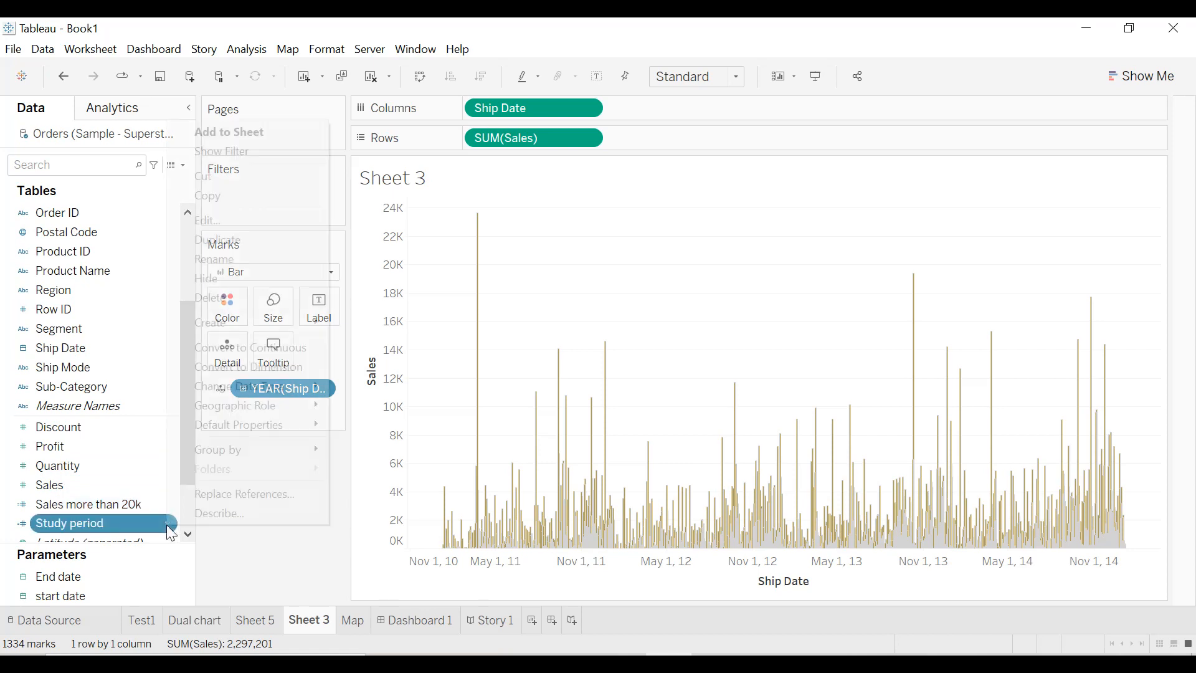
{"action": "left_click", "coordinate": [227, 369]}
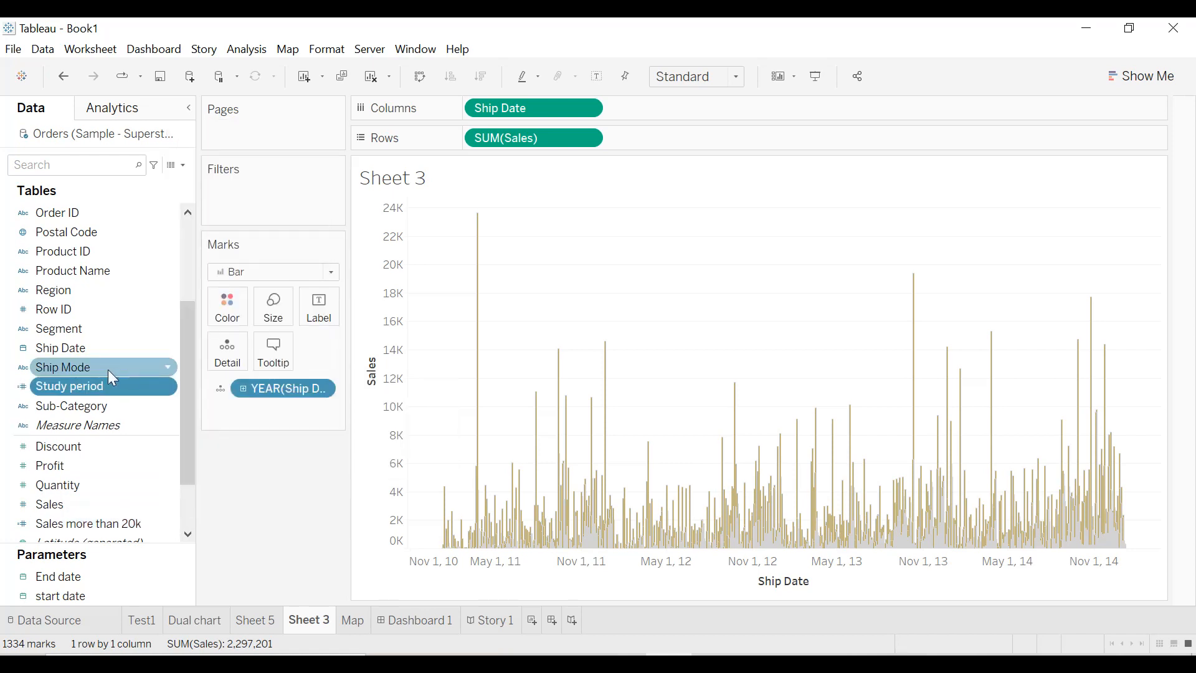
- Filter the sheet by Study period, keeping only the value 1
{"action": "left_click_drag", "start_coordinate": [100, 386], "coordinate": [255, 198]}
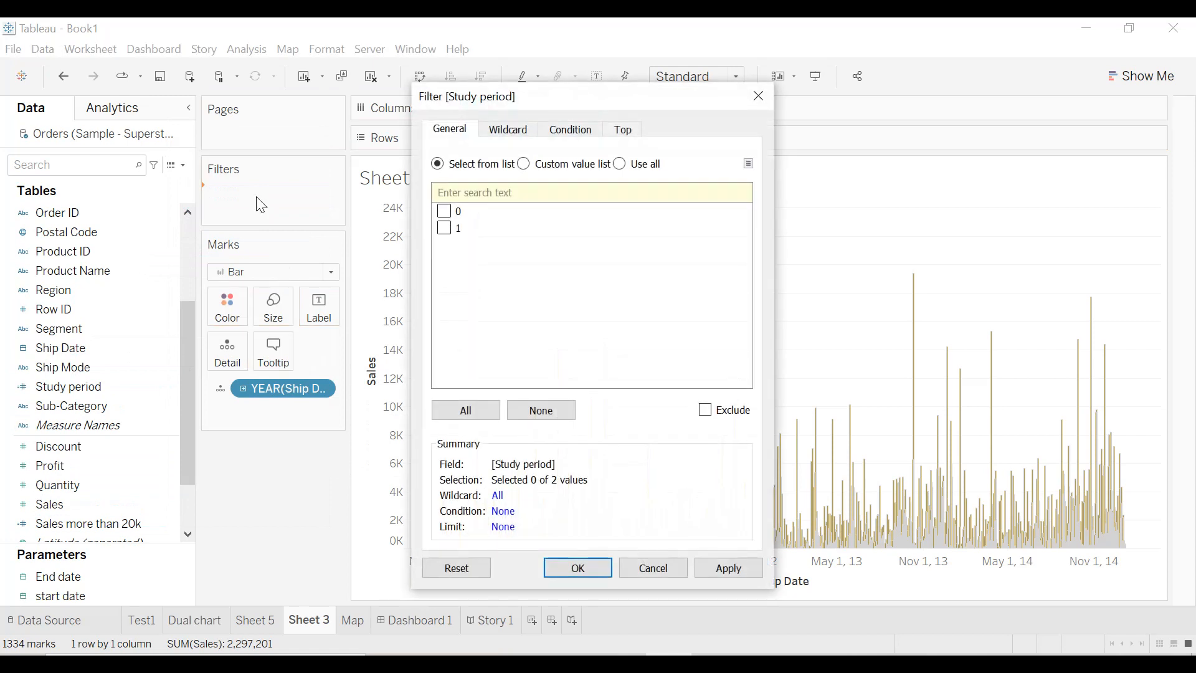
{"action": "left_click", "coordinate": [445, 229]}
{"action": "left_click", "coordinate": [723, 568]}
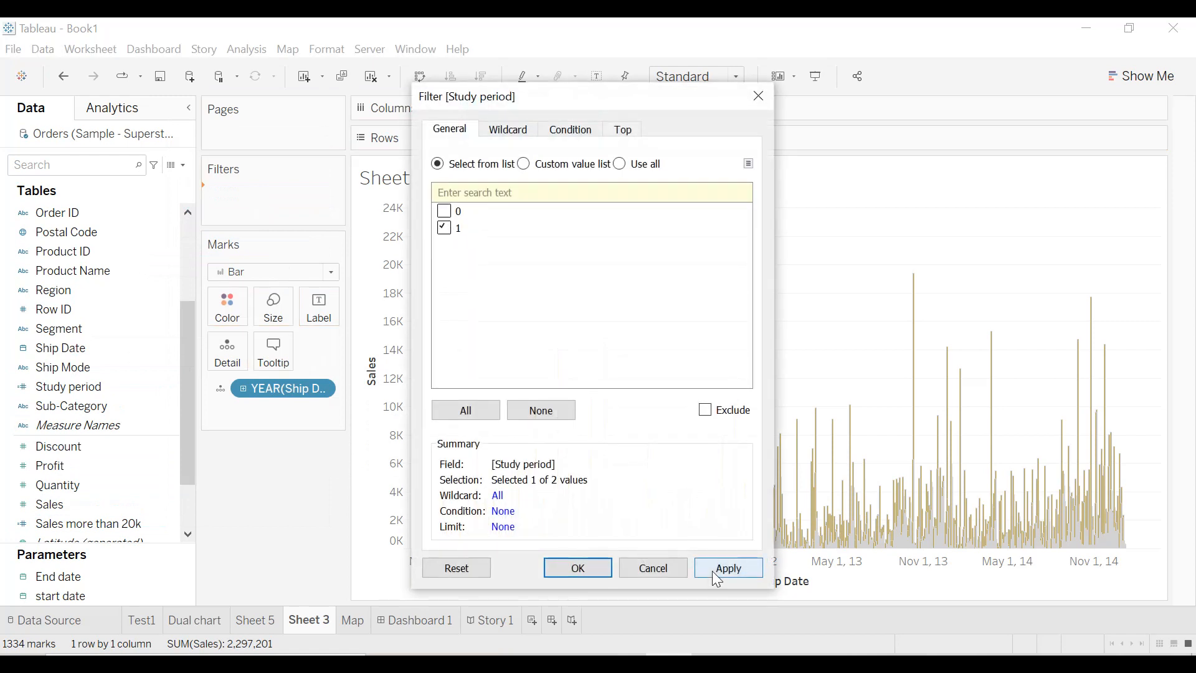
{"action": "left_click", "coordinate": [578, 568]}
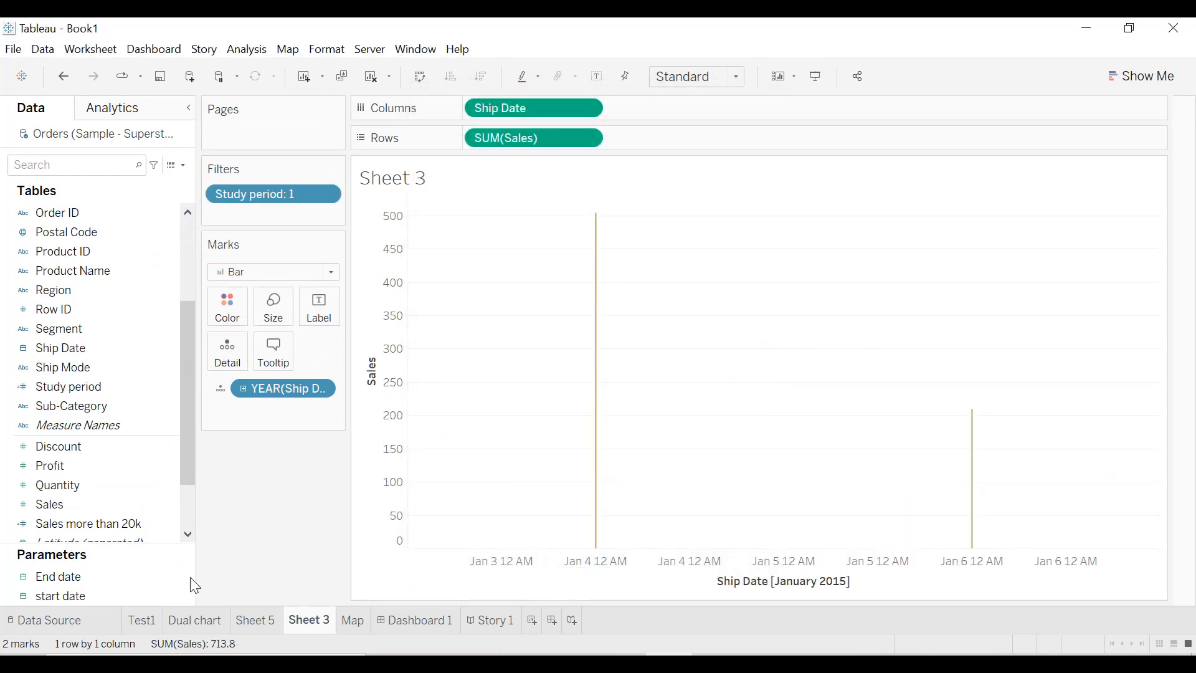
- Show the parameter controls for start date and End date on the sheet
{"action": "left_click", "coordinate": [181, 597]}
{"action": "left_click", "coordinate": [182, 595]}
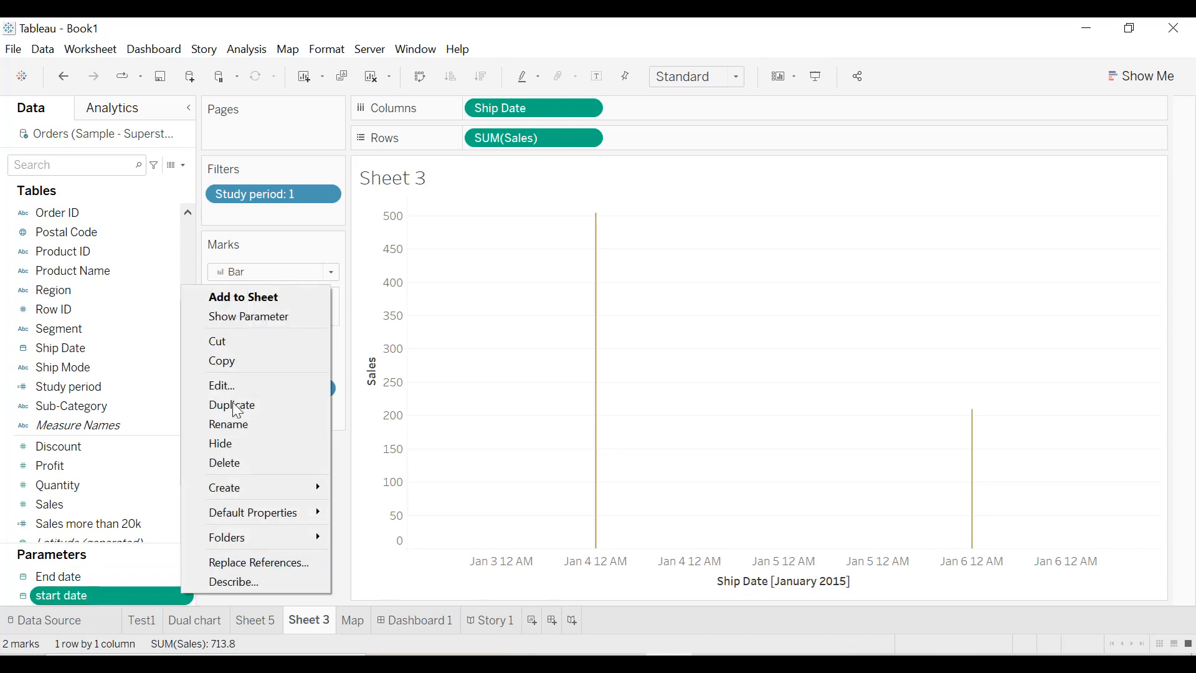
{"action": "left_click", "coordinate": [252, 315]}
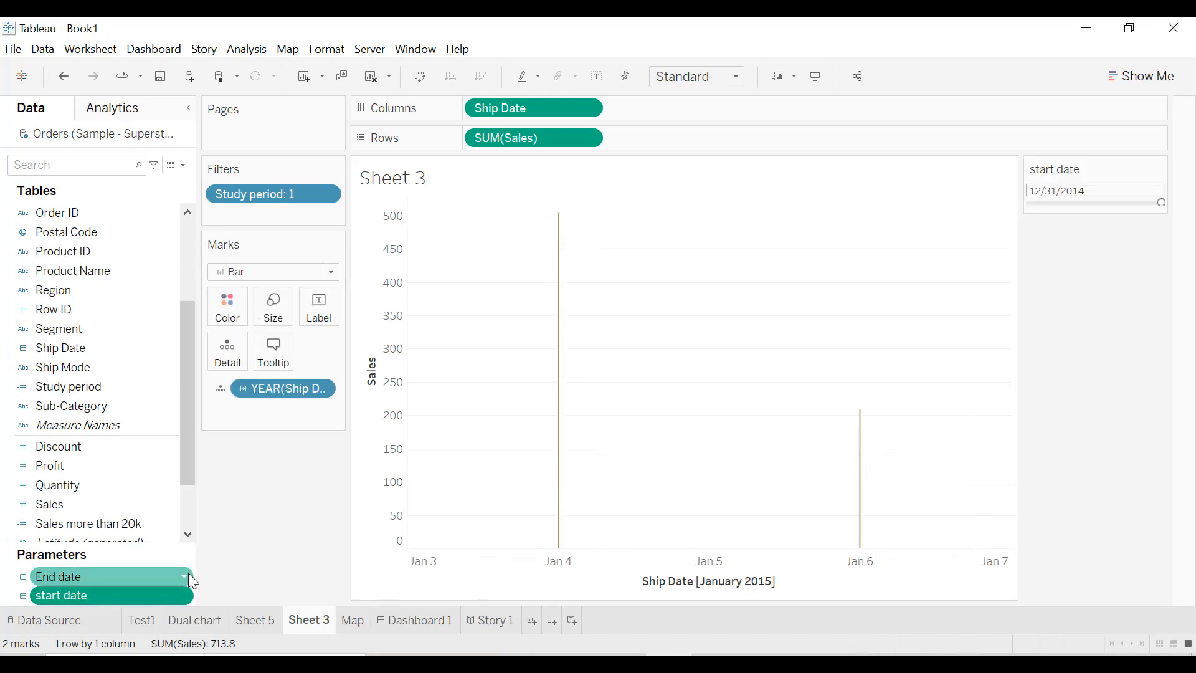
{"action": "left_click", "coordinate": [188, 574]}
{"action": "right_click", "coordinate": [188, 573]}
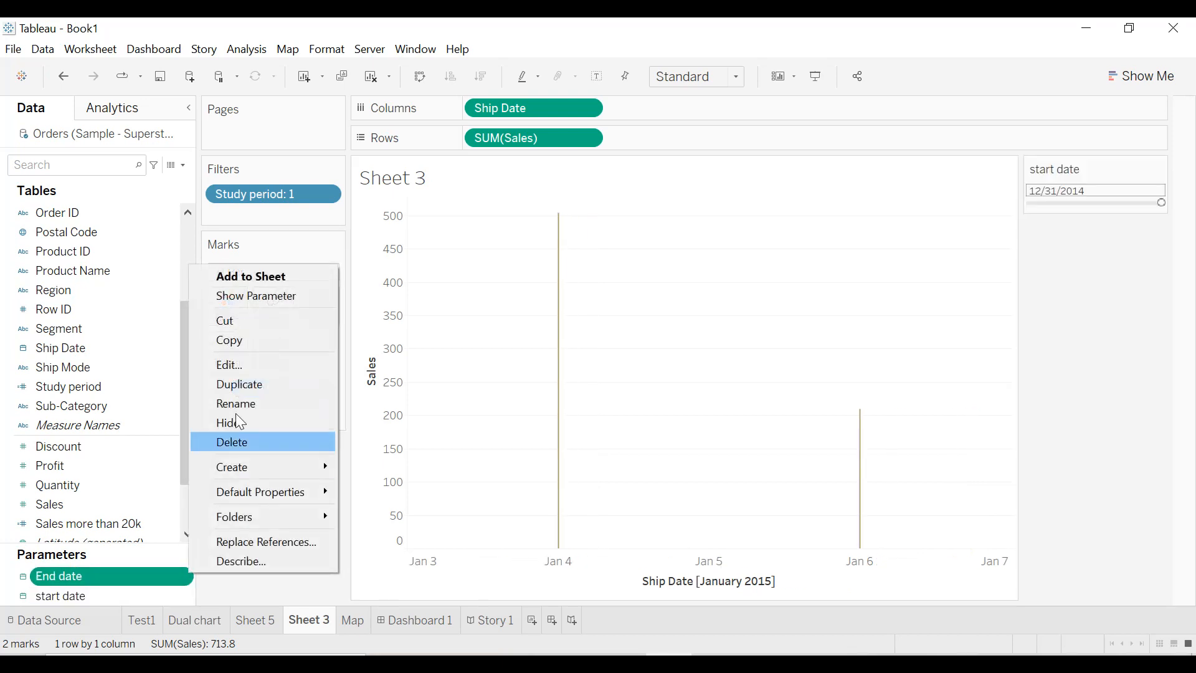
{"action": "left_click", "coordinate": [254, 297]}
- Try the period 3/28/2012 to 8/27/2012, and widen it to start date 1/4/2011 and End date 12/31/2014
{"action": "left_click_drag", "start_coordinate": [1160, 203], "coordinate": [1070, 204]}
{"action": "left_click_drag", "start_coordinate": [1161, 266], "coordinate": [1084, 266]}
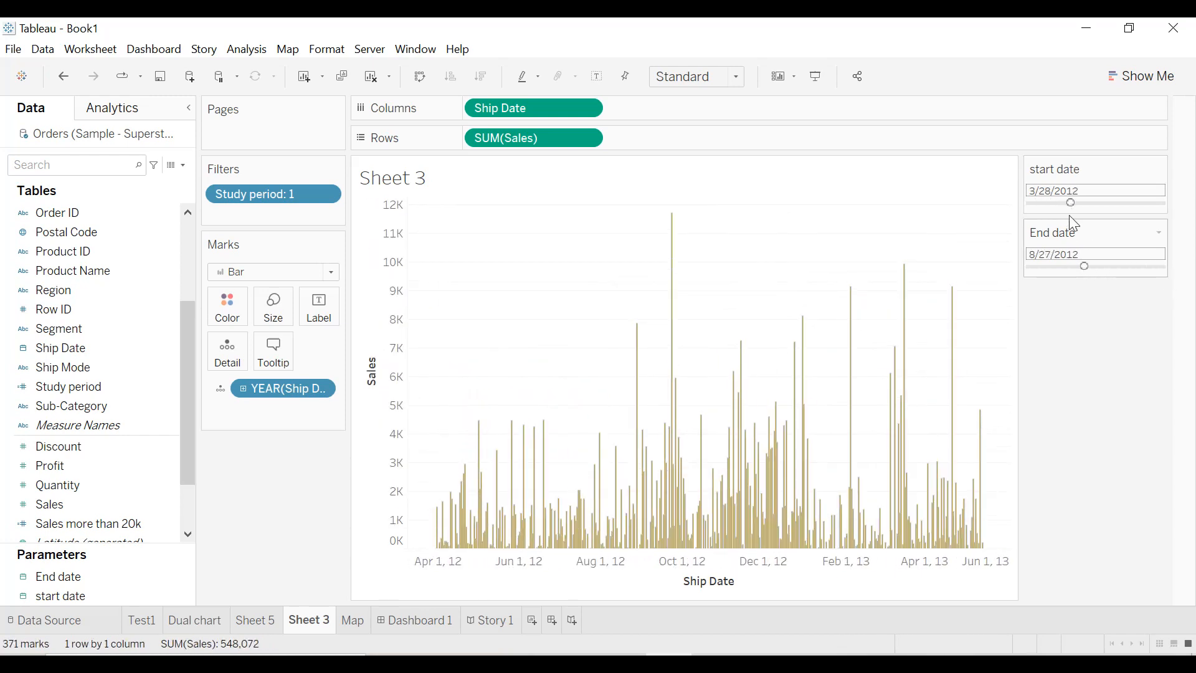
{"action": "left_click_drag", "start_coordinate": [1073, 204], "coordinate": [1056, 210]}
{"action": "left_click_drag", "start_coordinate": [1084, 266], "coordinate": [1161, 267]}
{"action": "left_click_drag", "start_coordinate": [1053, 203], "coordinate": [1018, 207]}
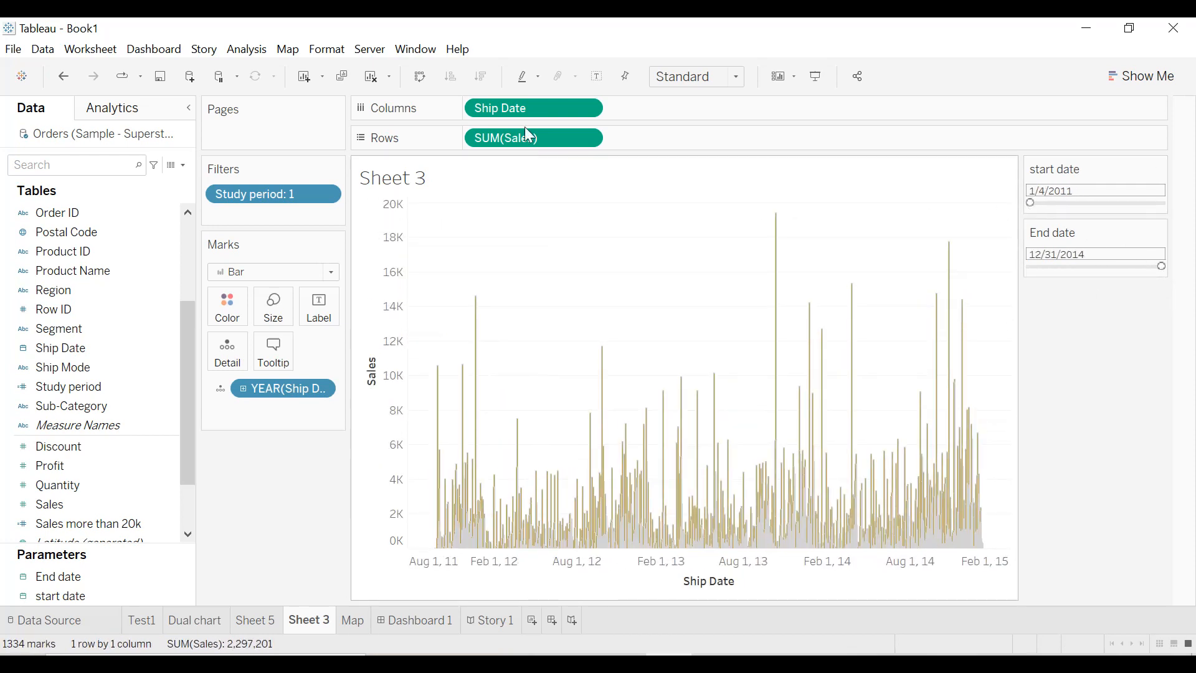
- Replace Ship Date with Order Date on the Columns shelf
{"action": "left_click_drag", "start_coordinate": [527, 107], "coordinate": [114, 239]}
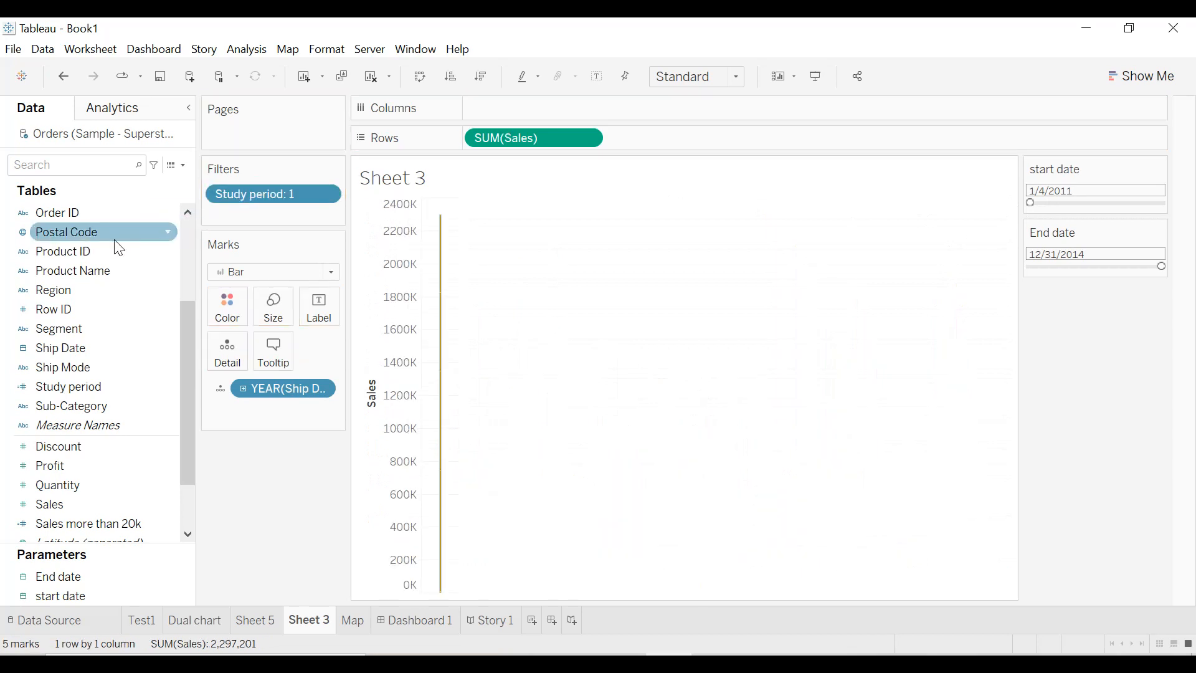
{"action": "scroll", "coordinate": [90, 358], "scroll_direction": "up", "scroll_amount": 3}
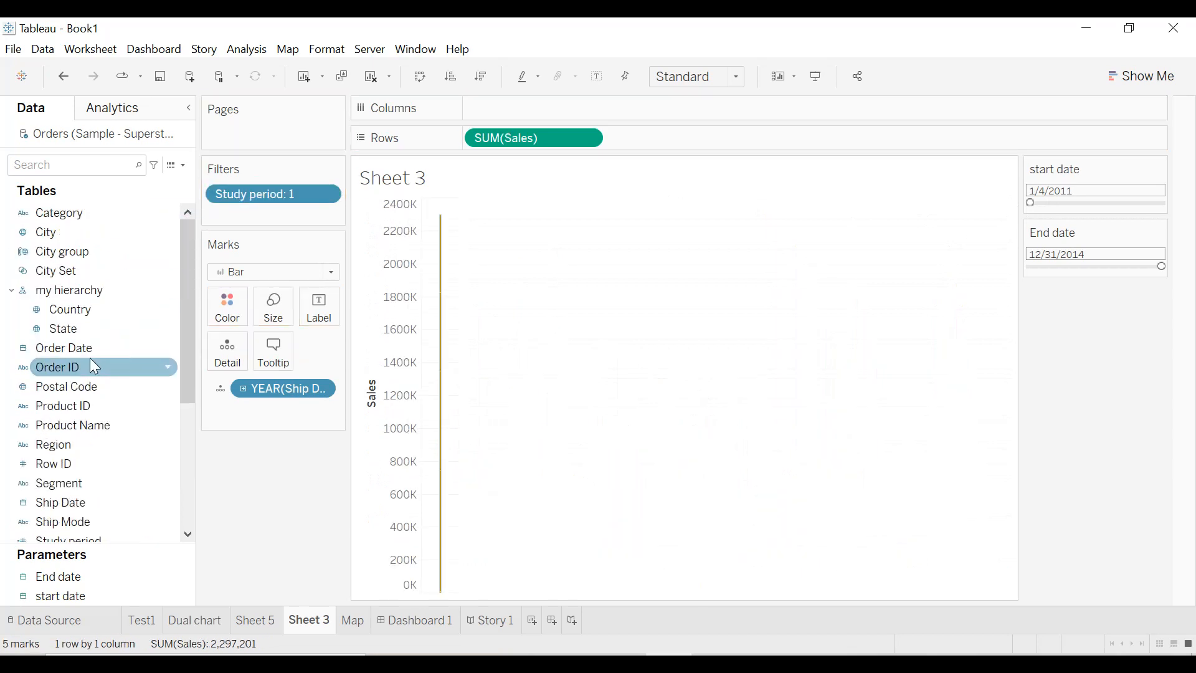
{"action": "left_click_drag", "start_coordinate": [91, 328], "coordinate": [292, 287]}
{"action": "left_click_drag", "start_coordinate": [69, 348], "coordinate": [515, 116]}
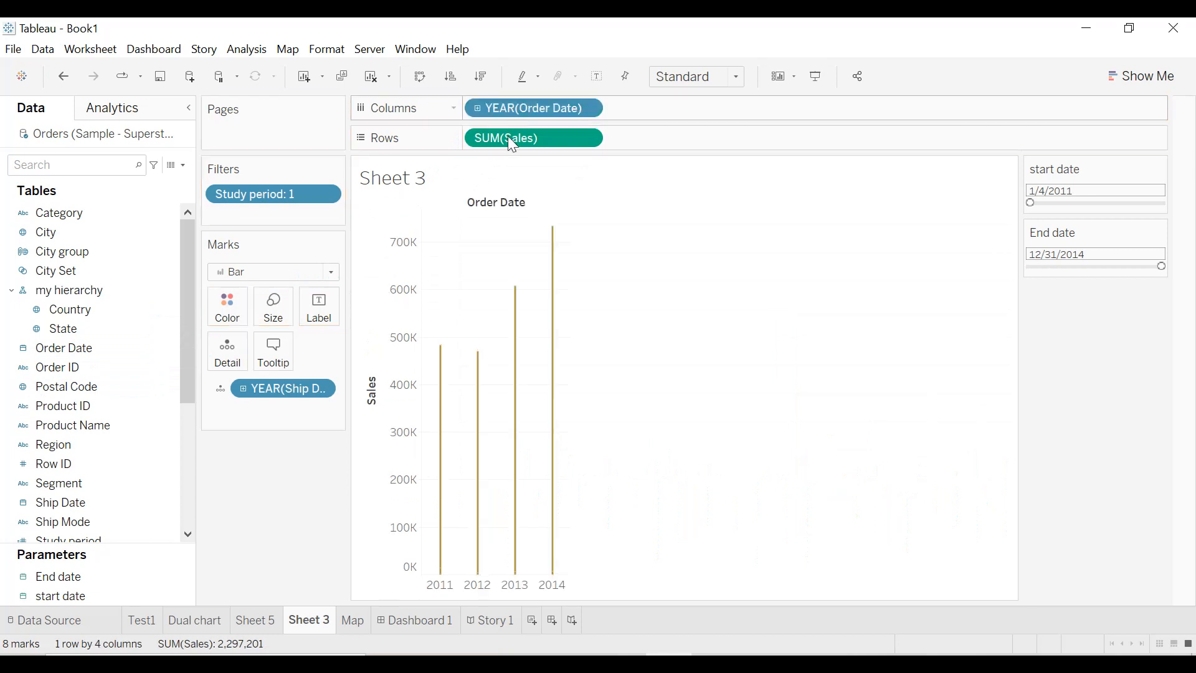
- Plot Order Date as exact dates and set the period to start date 7/30/2012 and End date 1/5/2013
{"action": "left_click", "coordinate": [585, 109]}
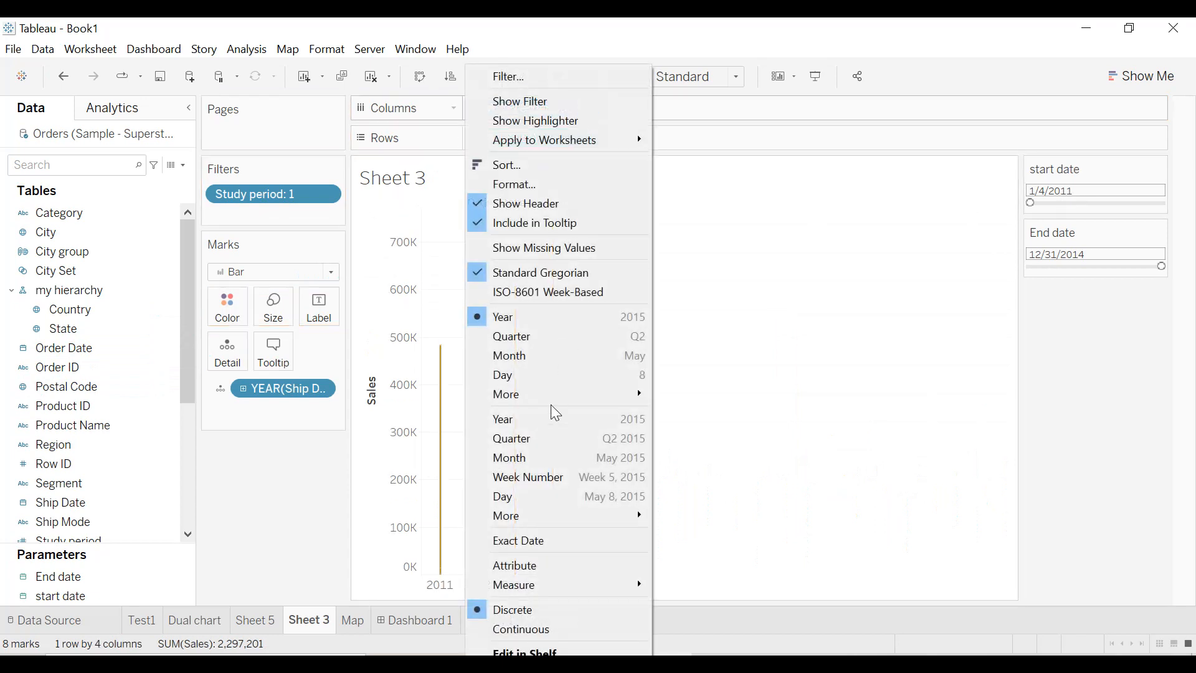
{"action": "left_click", "coordinate": [523, 541]}
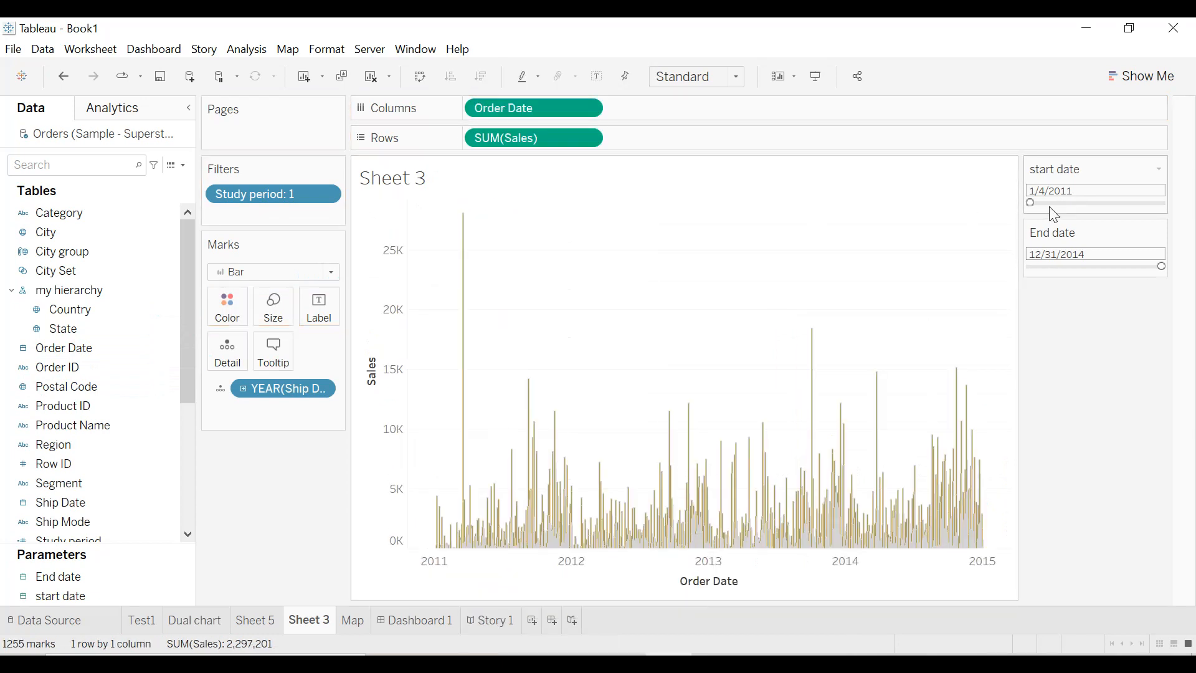
{"action": "left_click_drag", "start_coordinate": [1108, 205], "coordinate": [1086, 204]}
{"action": "left_click_drag", "start_coordinate": [1109, 267], "coordinate": [1104, 267]}
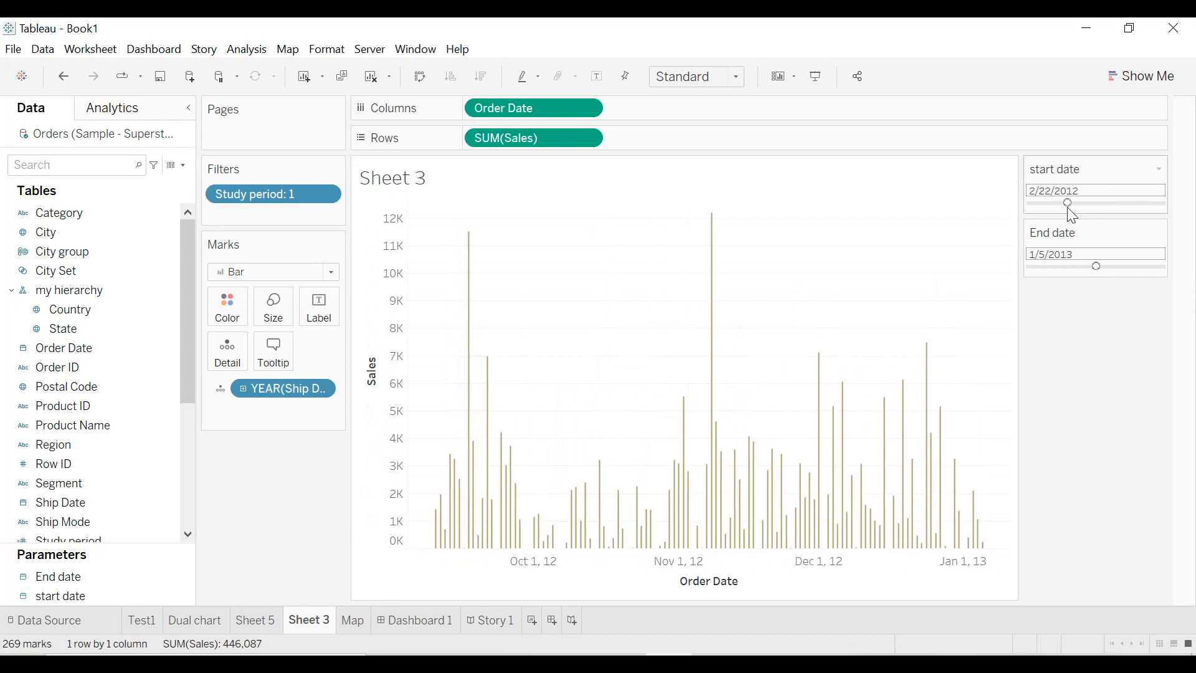
{"action": "left_click_drag", "start_coordinate": [1069, 210], "coordinate": [1084, 211]}
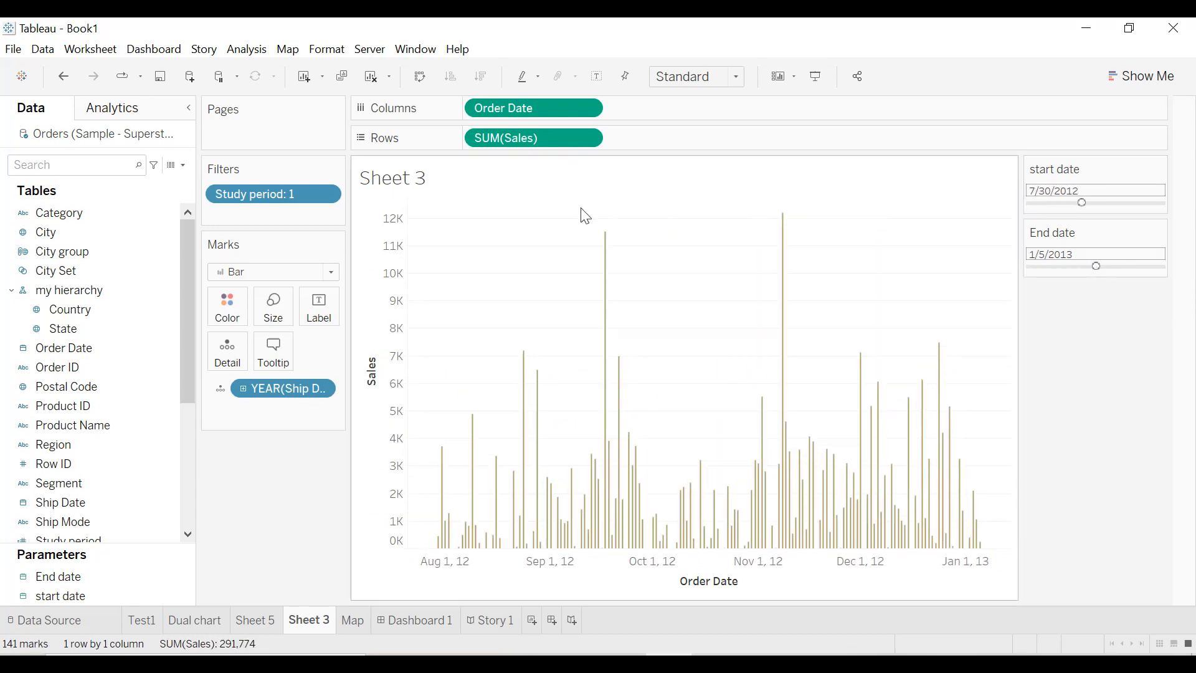
- Remove the title from the Sales axis
{"action": "right_click", "coordinate": [380, 386]}
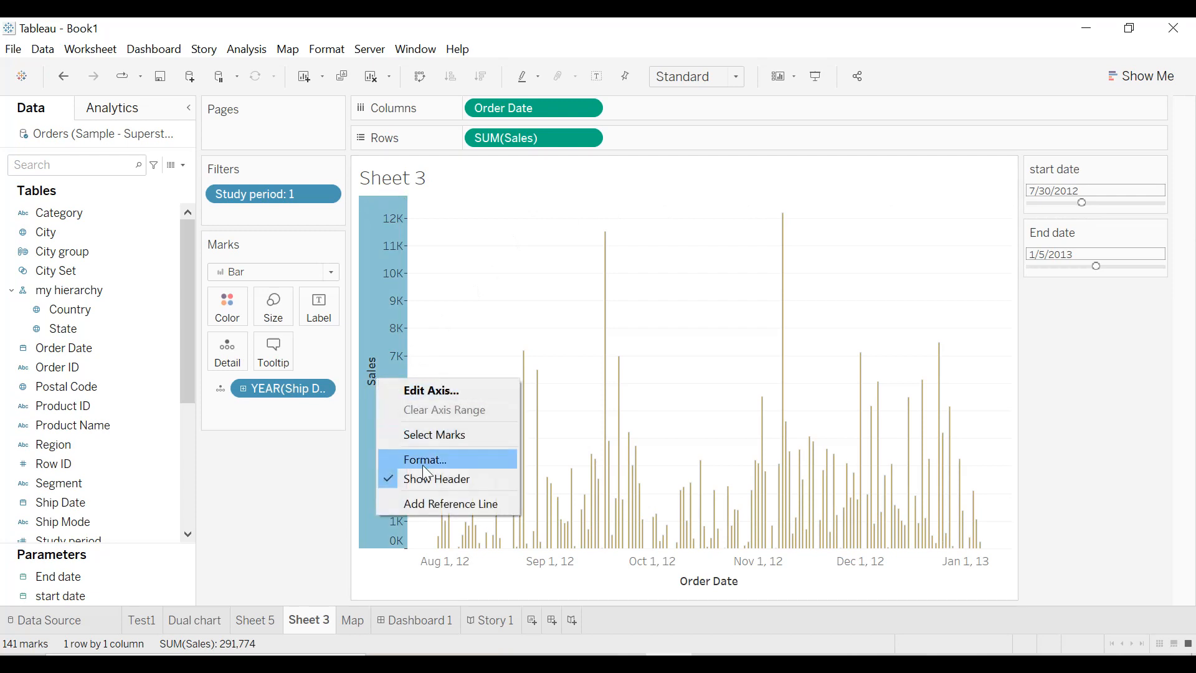
{"action": "left_click", "coordinate": [438, 395]}
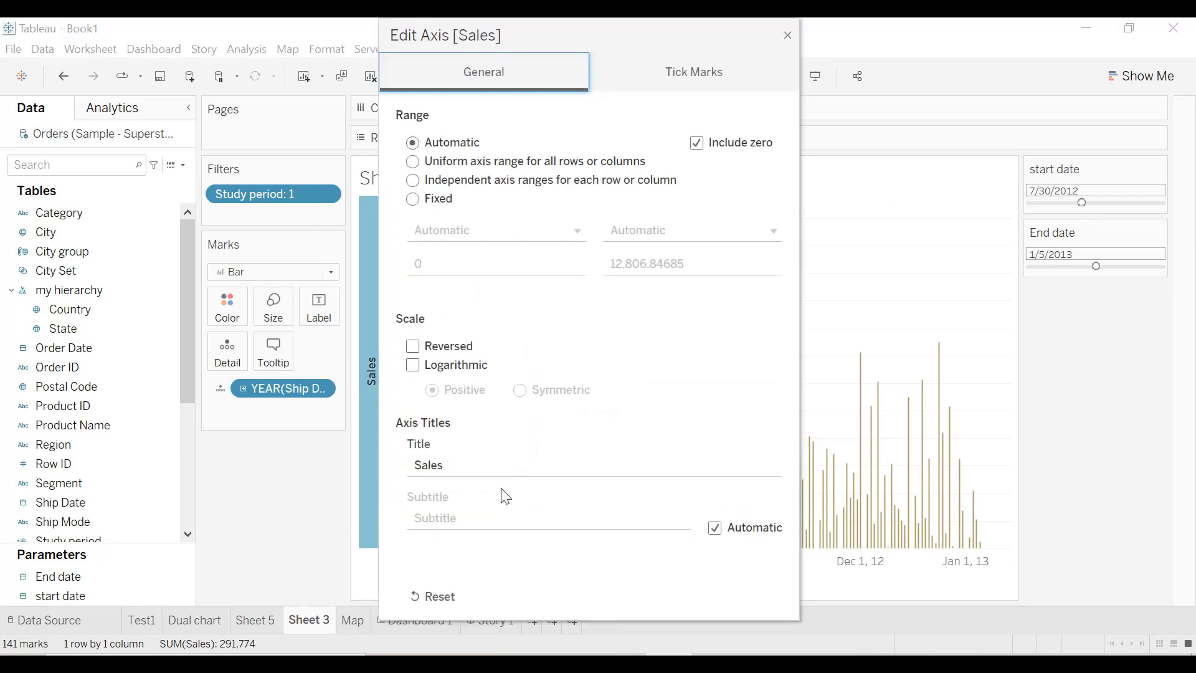
{"action": "left_click", "coordinate": [787, 35]}
- Clear the title of the Order Date axis
{"action": "right_click", "coordinate": [690, 573]}
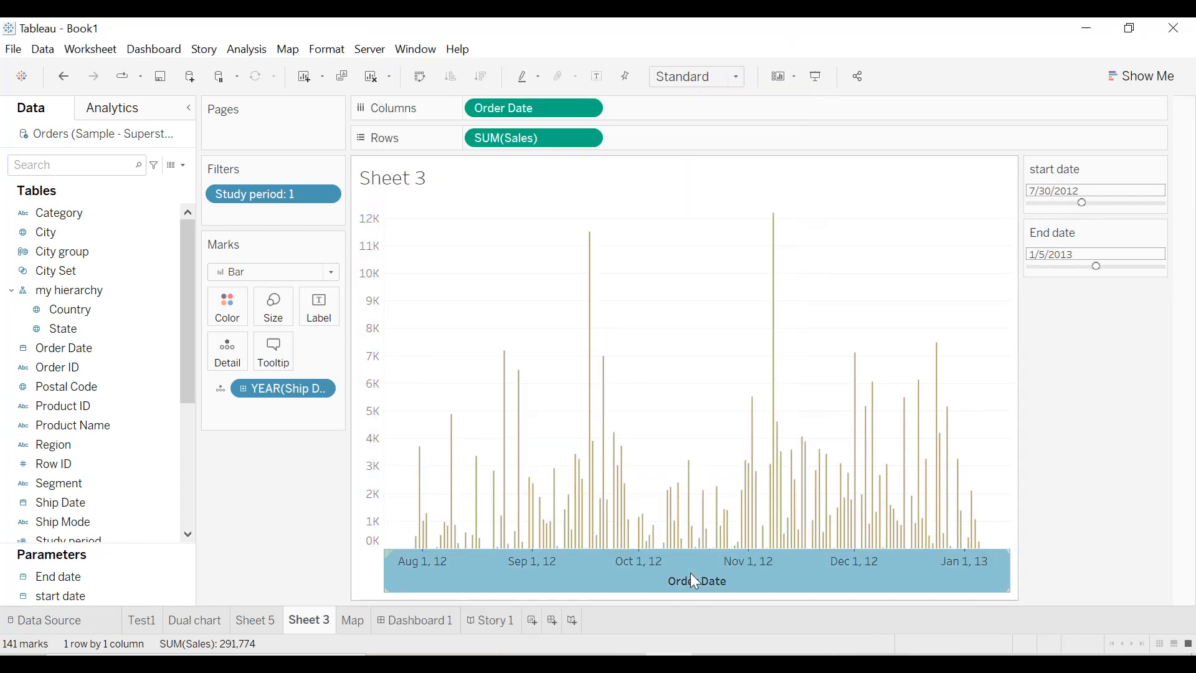
{"action": "left_click", "coordinate": [741, 445]}
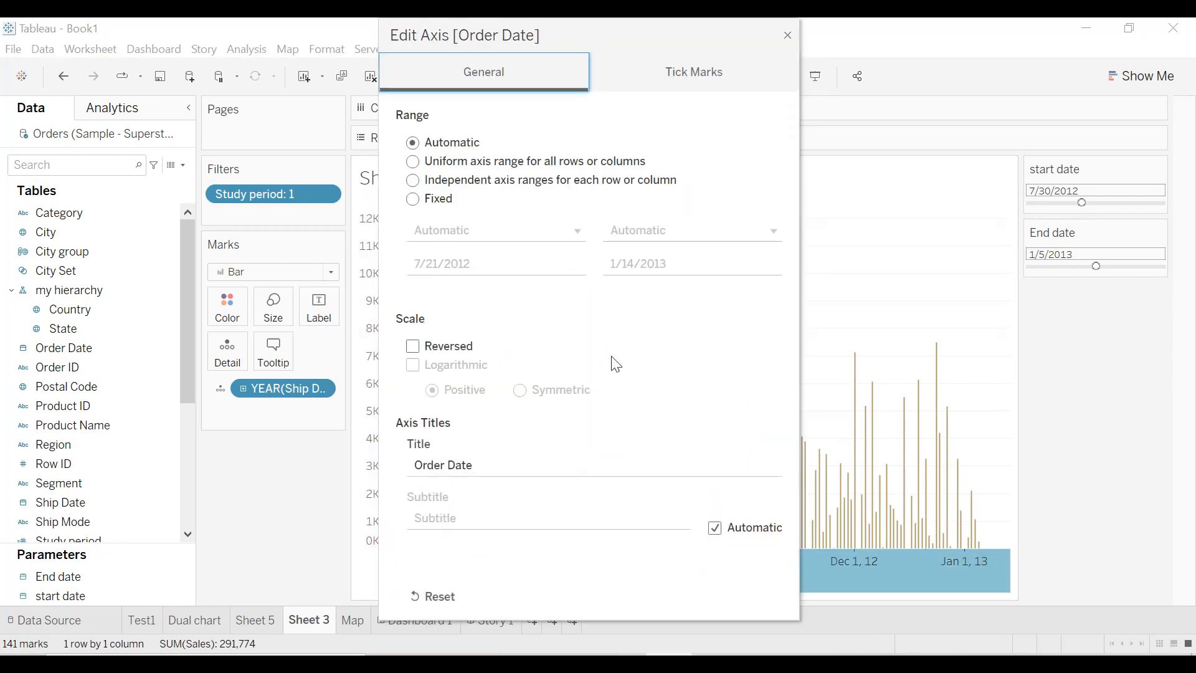
{"action": "triple_click", "coordinate": [484, 465]}
{"action": "key", "text": "BackSpace"}
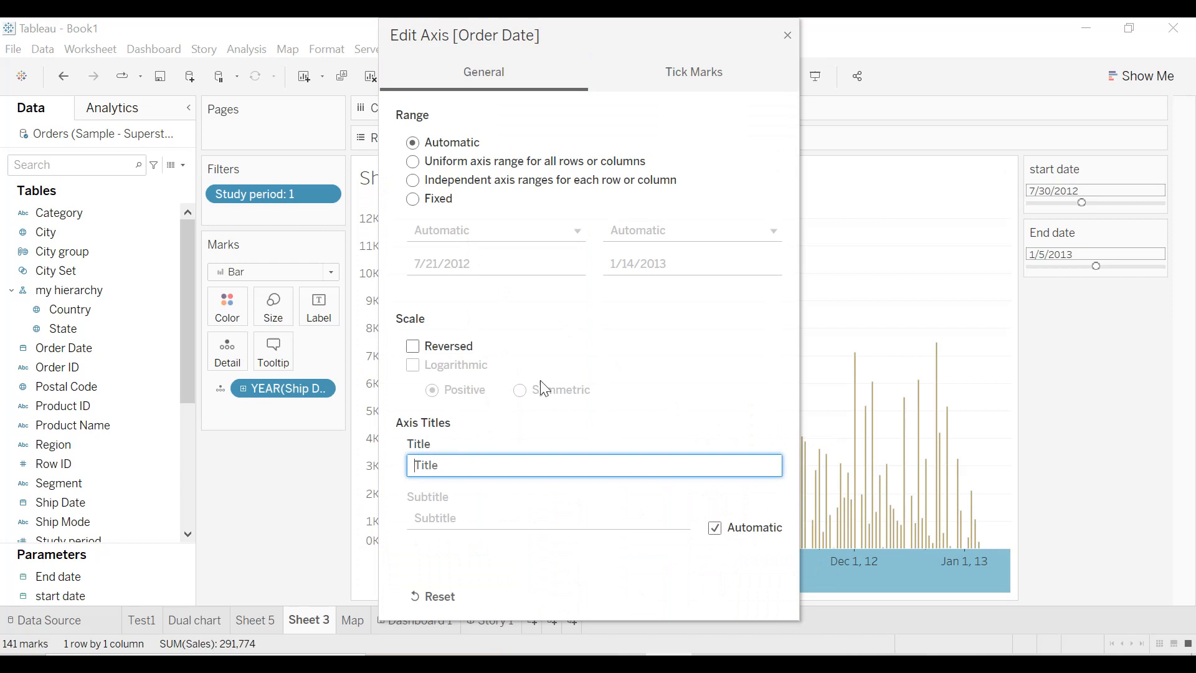
{"action": "left_click", "coordinate": [788, 35]}
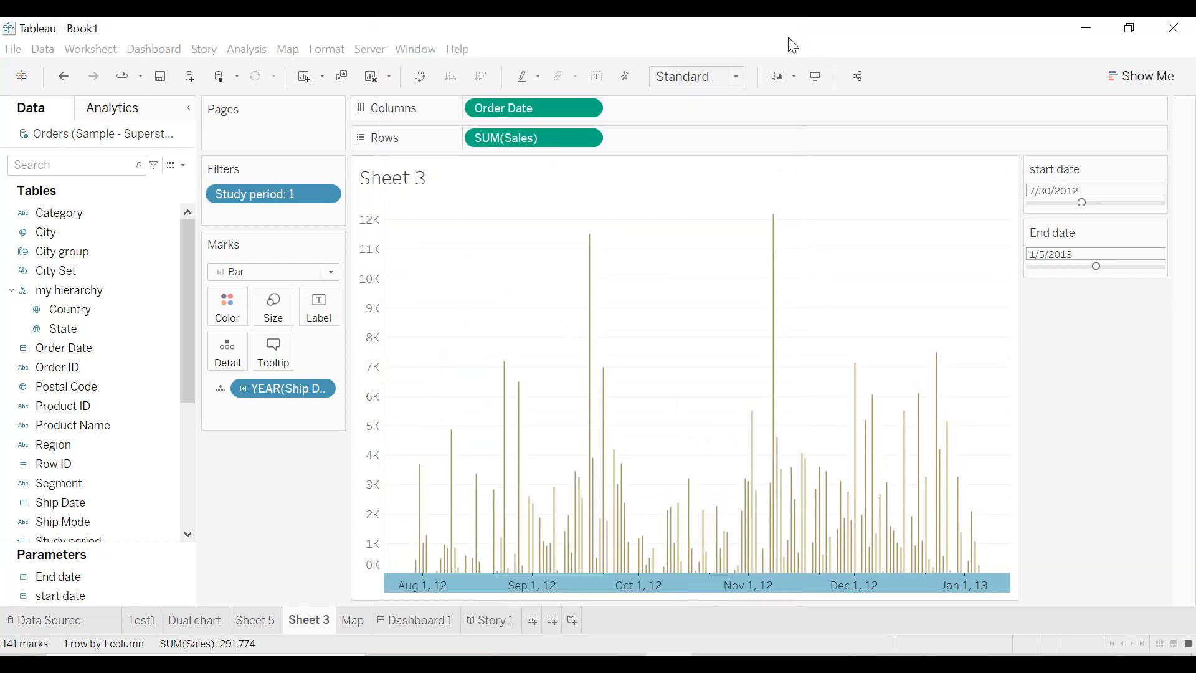
- Replace the sheet name in the chart title with the text "Total sales"
{"action": "right_click", "coordinate": [573, 182]}
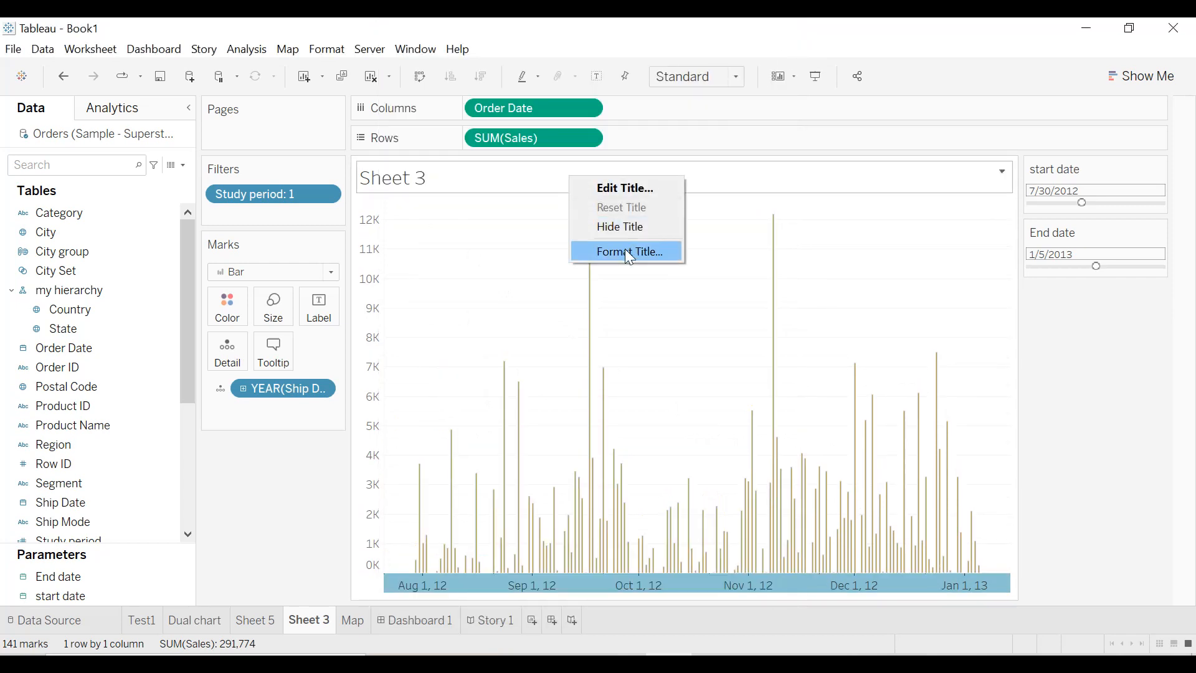
{"action": "left_click", "coordinate": [625, 188]}
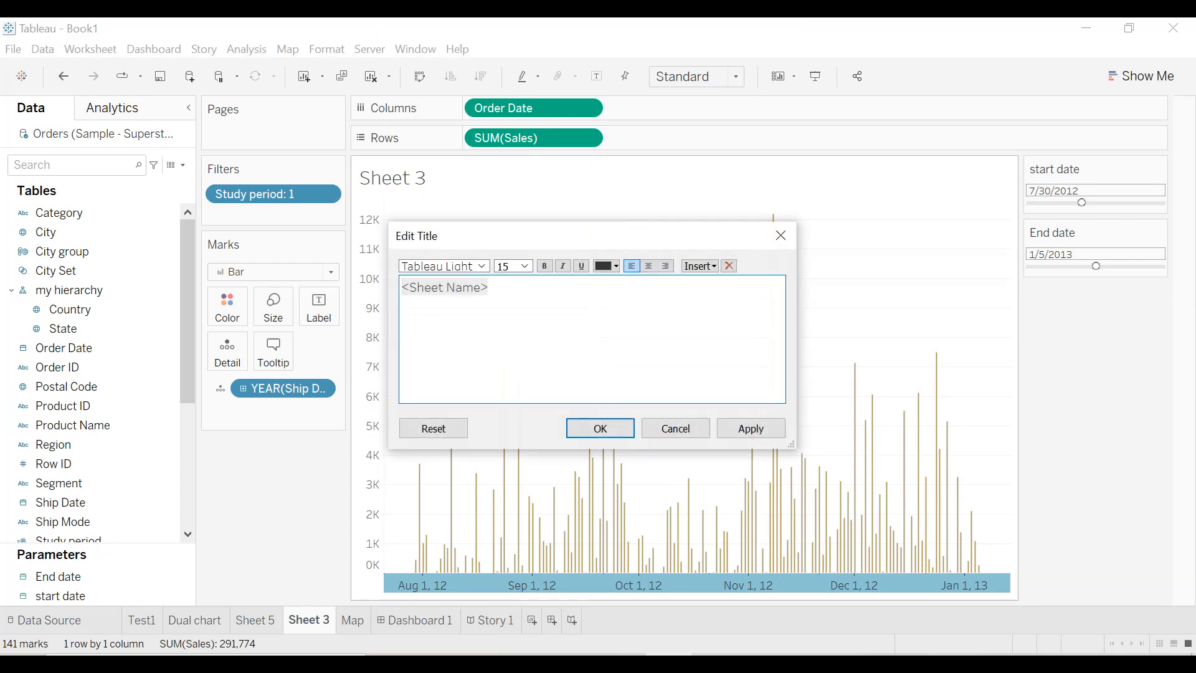
{"action": "key", "text": "ctrl+a"}
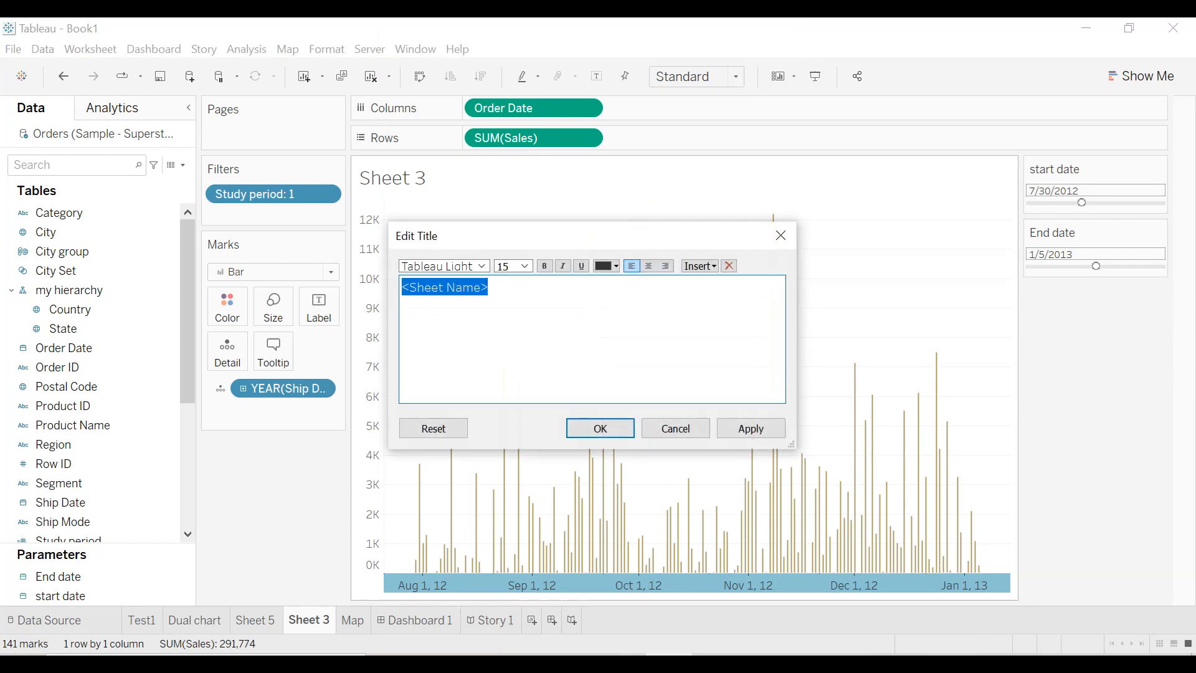
{"action": "type", "text": "Total sales"}
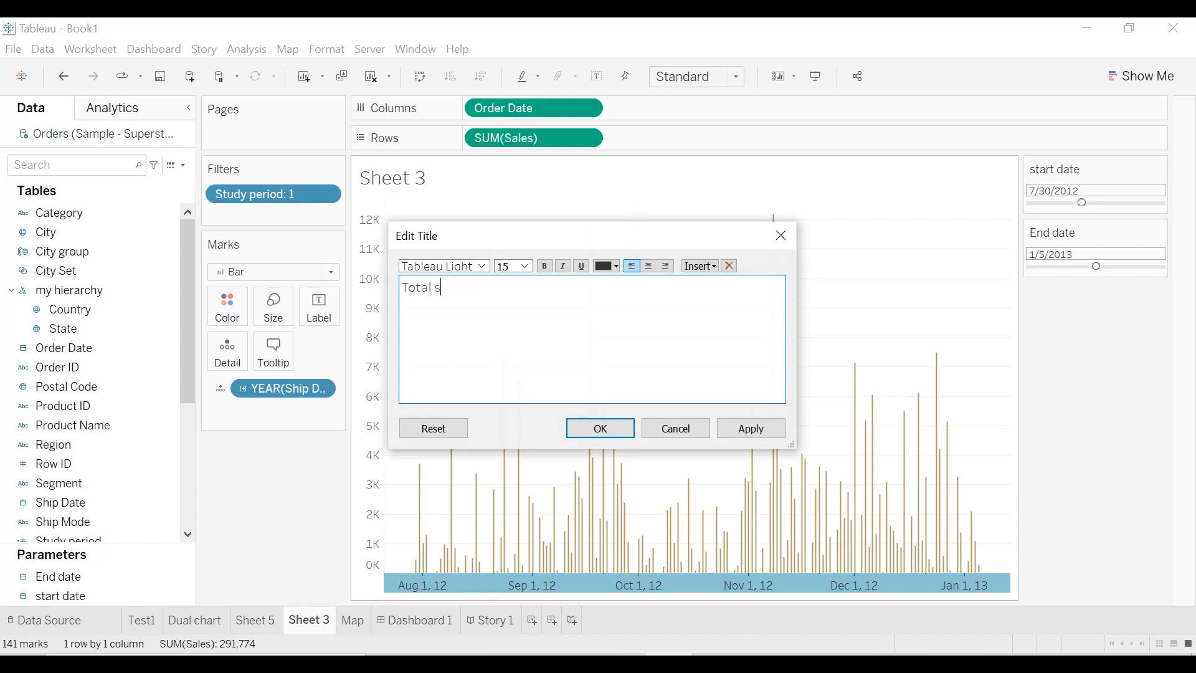
{"action": "left_click", "coordinate": [751, 429]}
{"action": "left_click", "coordinate": [600, 429]}
- Format the title area with light orange shading and a thin solid black border
{"action": "right_click", "coordinate": [573, 195]}
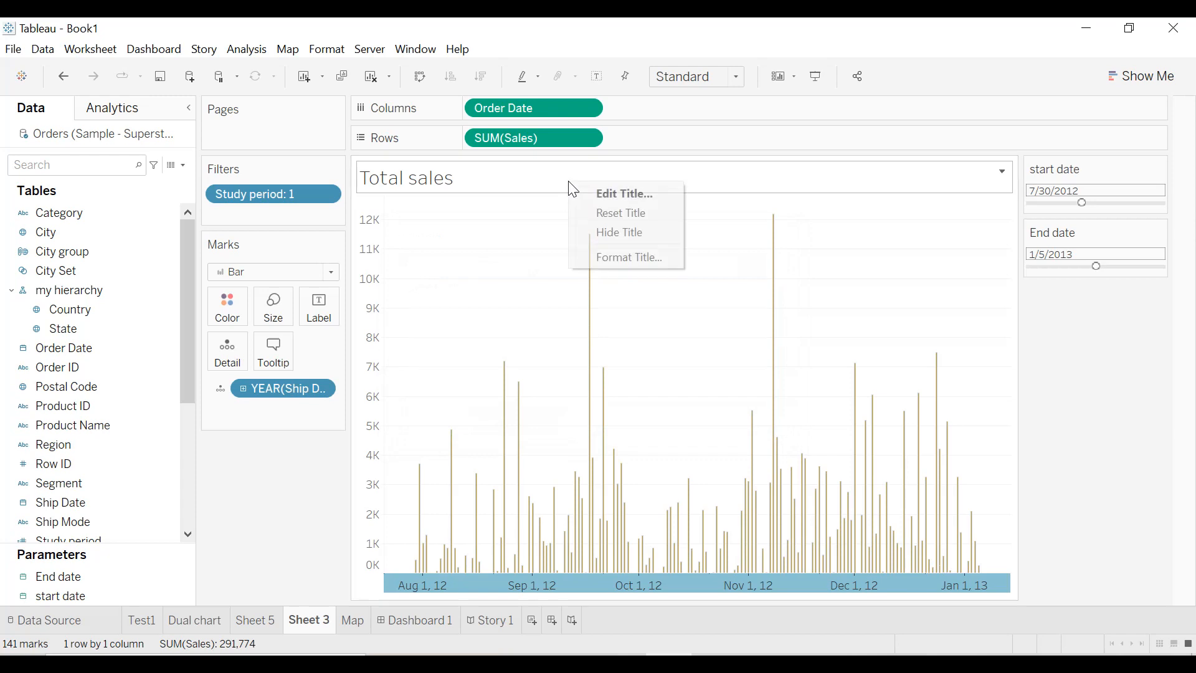
{"action": "left_click", "coordinate": [603, 255]}
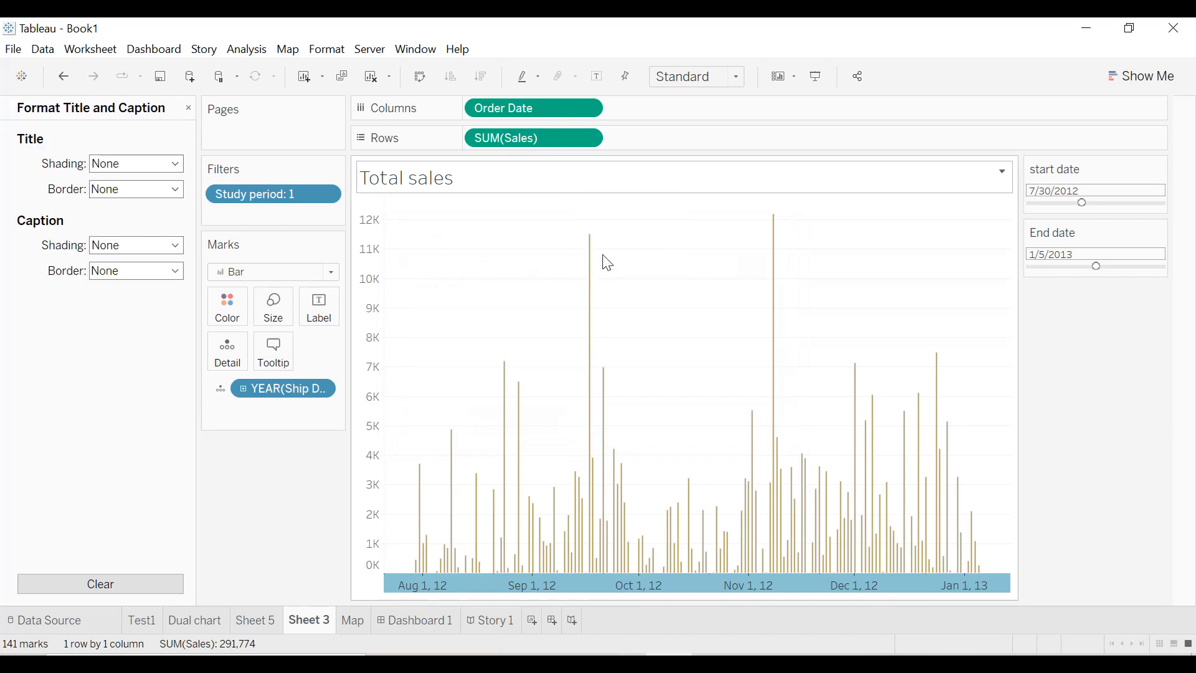
{"action": "left_click", "coordinate": [124, 164]}
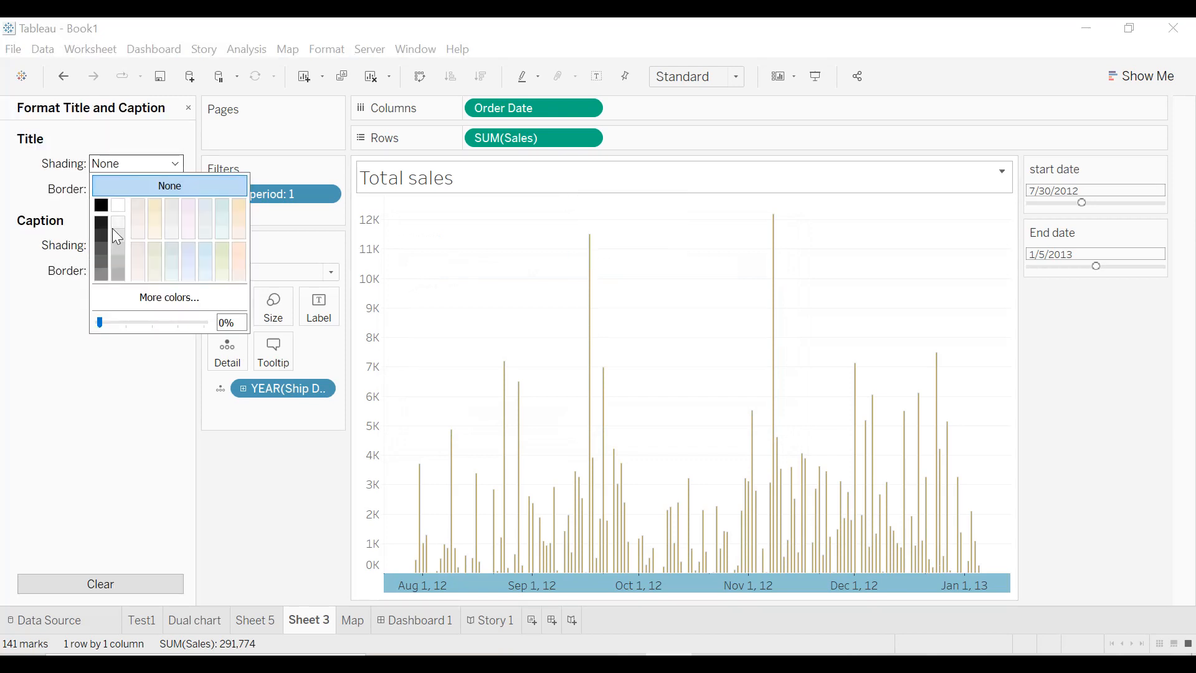
{"action": "left_click", "coordinate": [158, 231]}
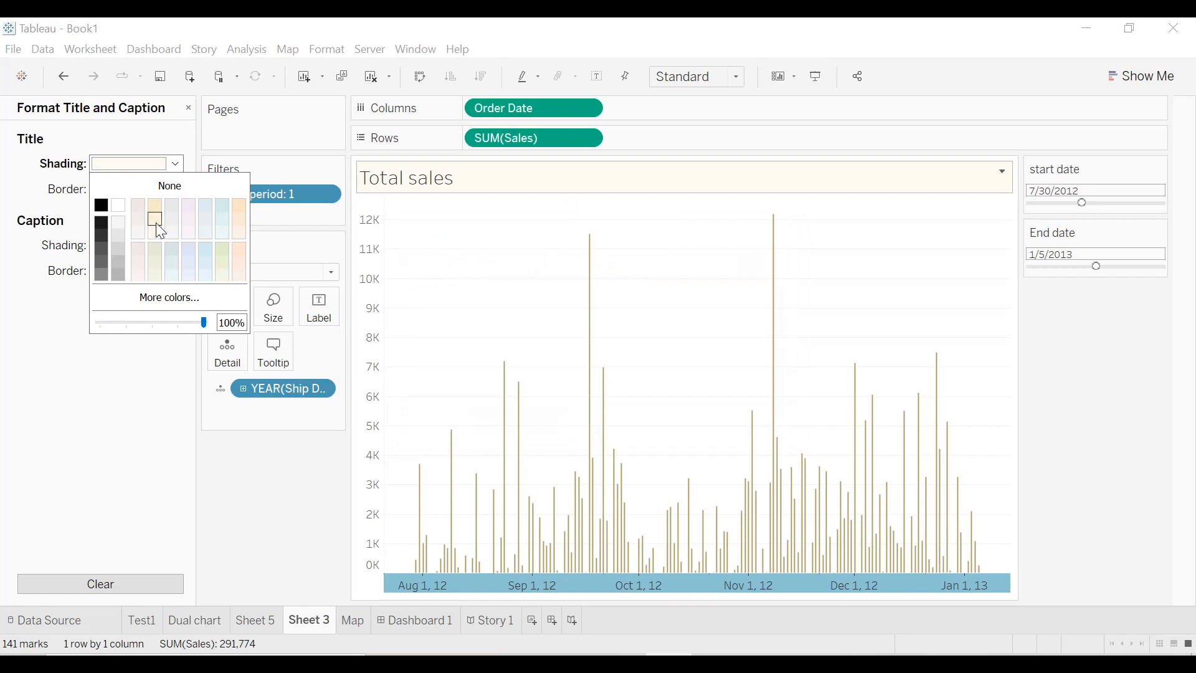
{"action": "left_click", "coordinate": [74, 192]}
{"action": "left_click", "coordinate": [106, 190]}
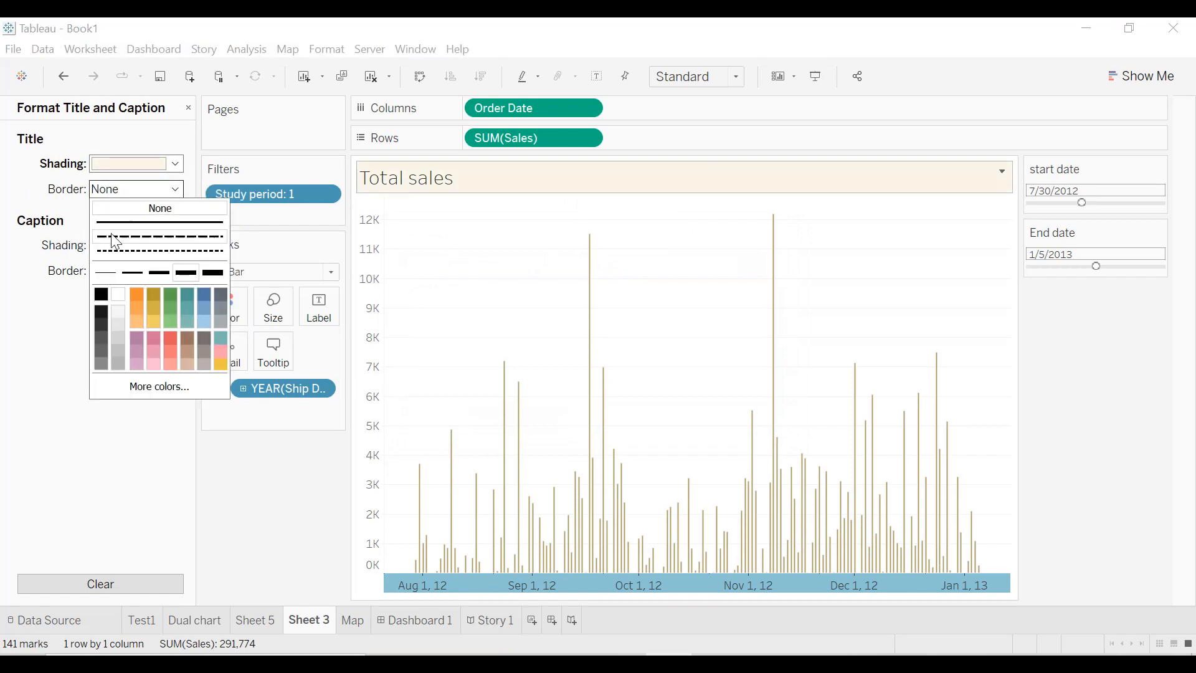
{"action": "left_click", "coordinate": [104, 300]}
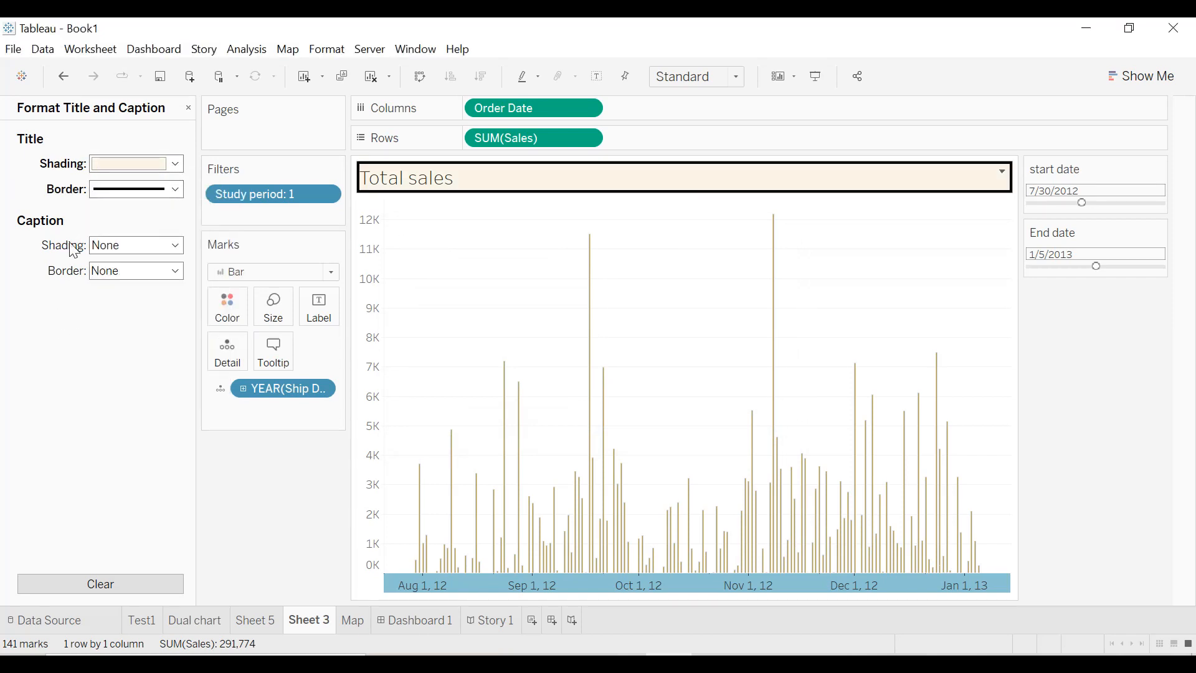
{"action": "left_click", "coordinate": [103, 193]}
{"action": "left_click", "coordinate": [106, 274]}
{"action": "left_click", "coordinate": [301, 221]}
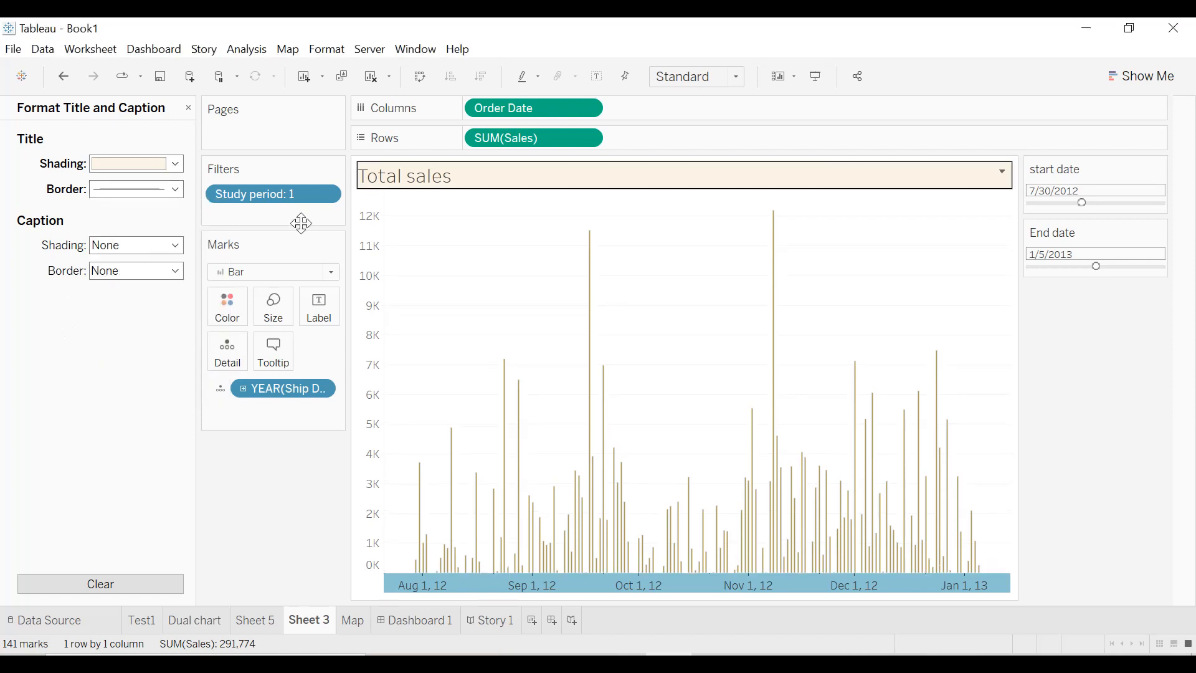
- Center the "Total sales" title text, make it bold and set its size to 16
{"action": "right_click", "coordinate": [573, 182]}
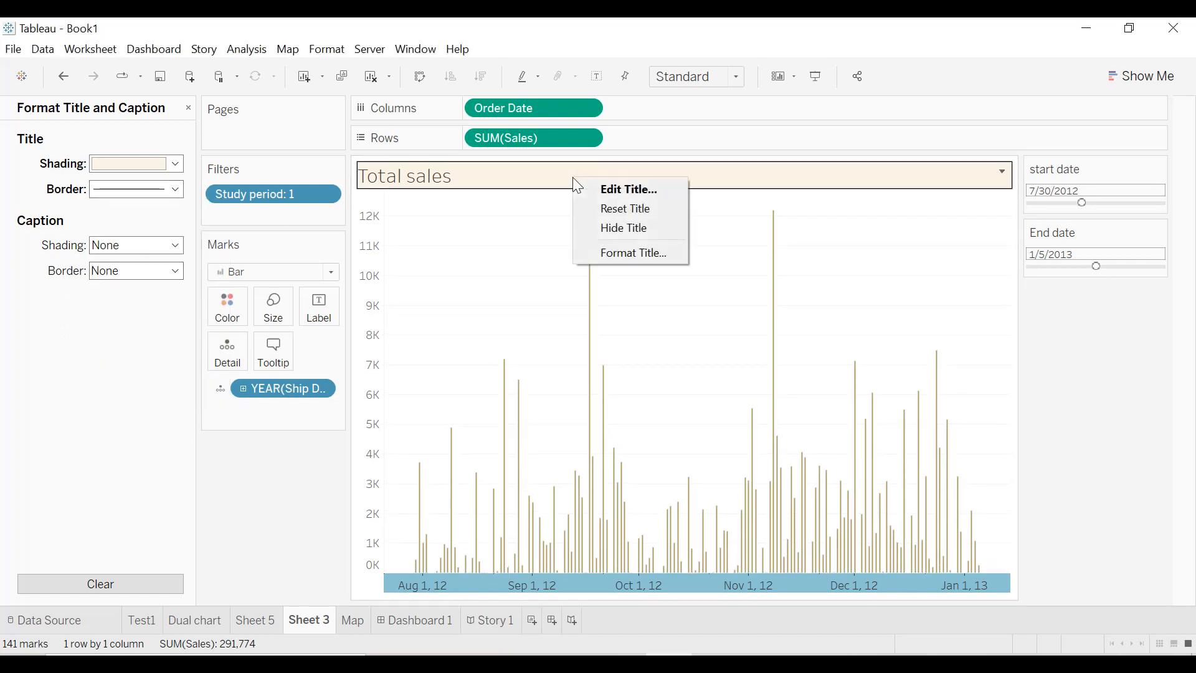
{"action": "left_click", "coordinate": [615, 244]}
{"action": "right_click", "coordinate": [601, 190]}
{"action": "left_click", "coordinate": [636, 187]}
{"action": "left_click", "coordinate": [650, 266]}
{"action": "key", "text": "ctrl+a"}
{"action": "left_click", "coordinate": [545, 266]}
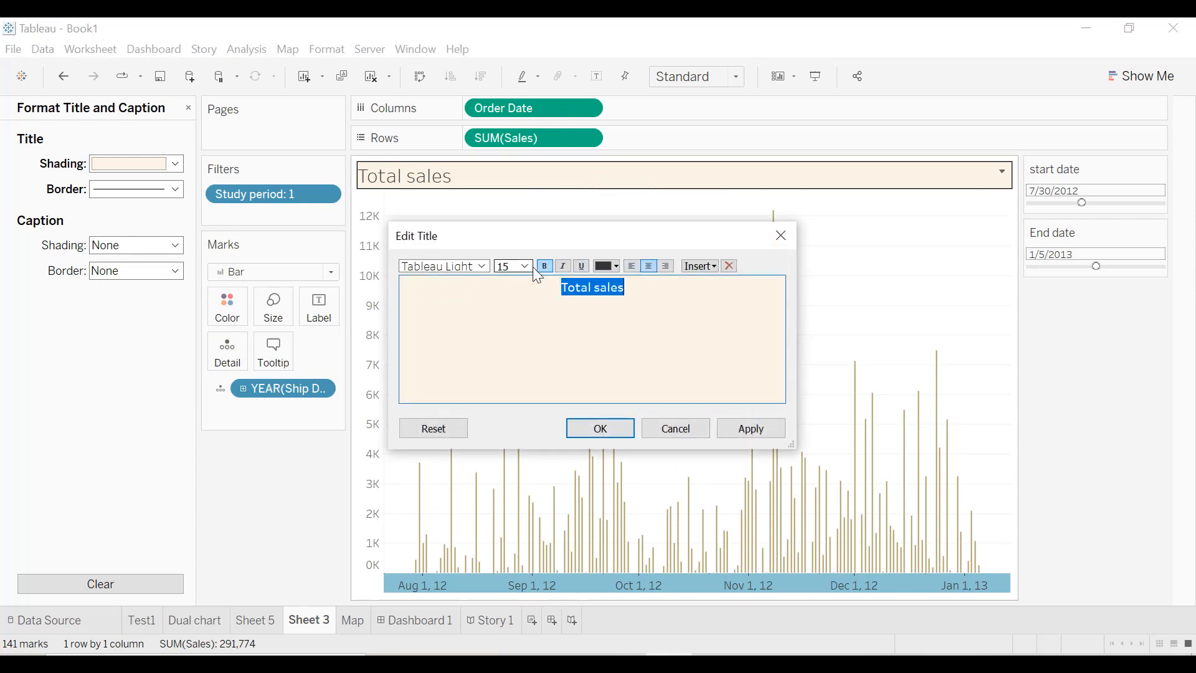
{"action": "left_click", "coordinate": [525, 266]}
{"action": "left_click", "coordinate": [516, 361]}
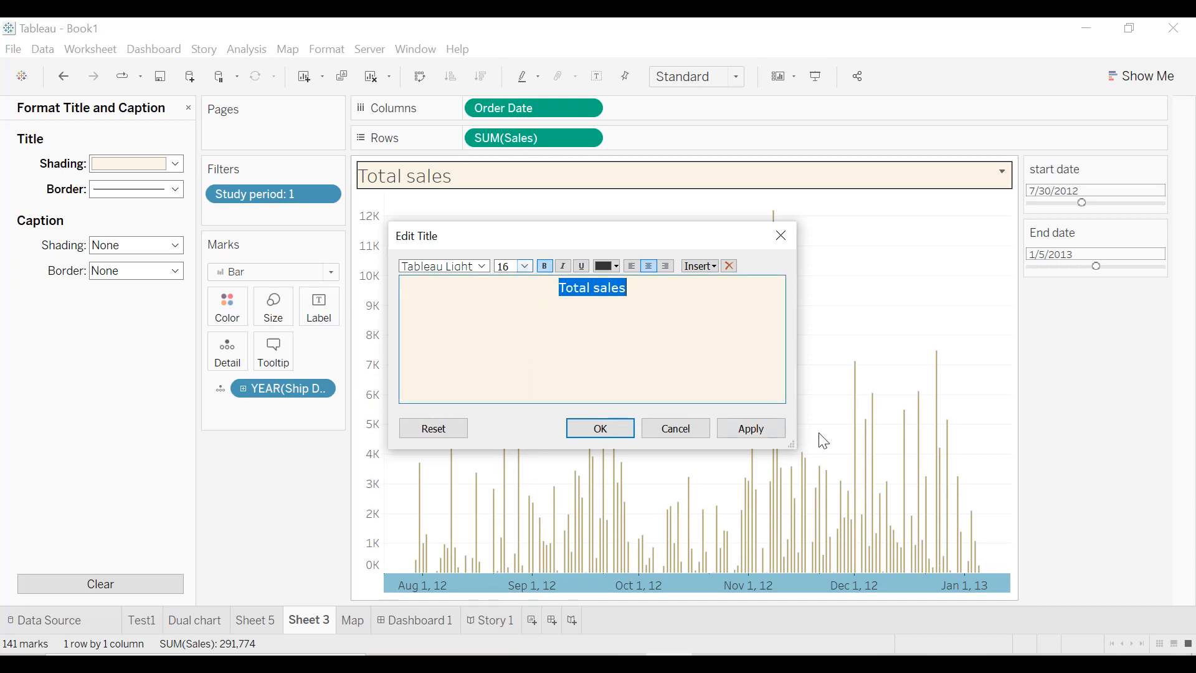
{"action": "left_click", "coordinate": [751, 428]}
{"action": "left_click", "coordinate": [615, 428]}
- Set the default header font color of the columns to black and close the formatting
{"action": "right_click", "coordinate": [642, 256]}
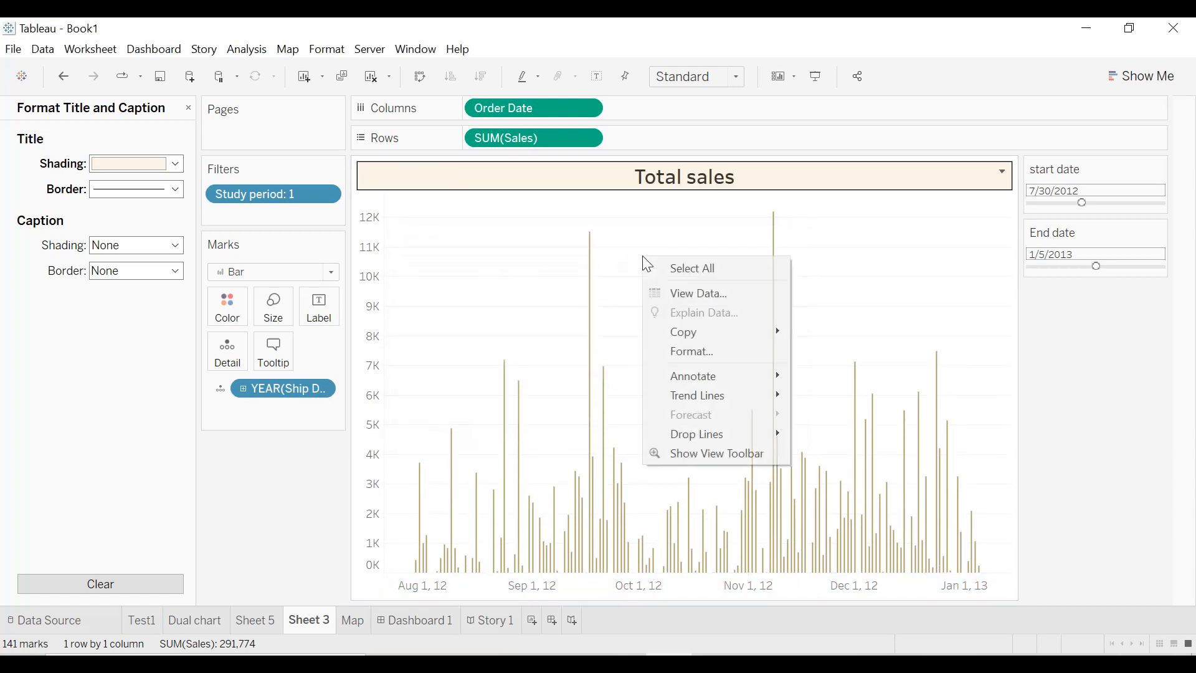
{"action": "left_click", "coordinate": [692, 352]}
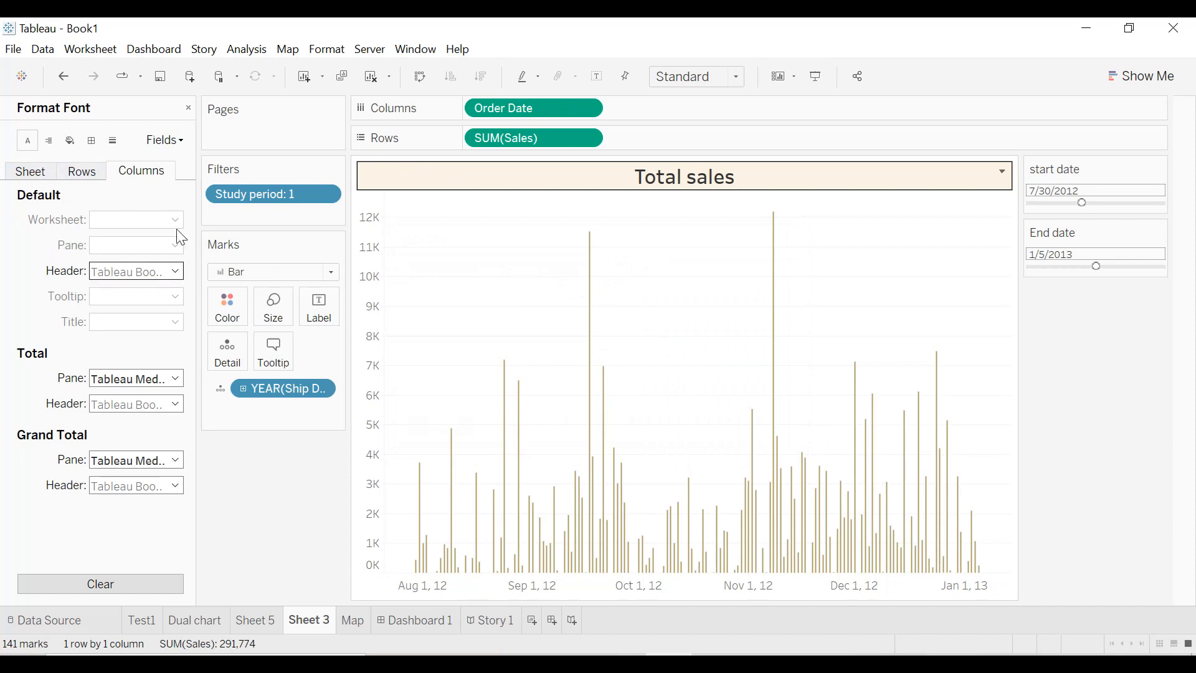
{"action": "left_click", "coordinate": [99, 273]}
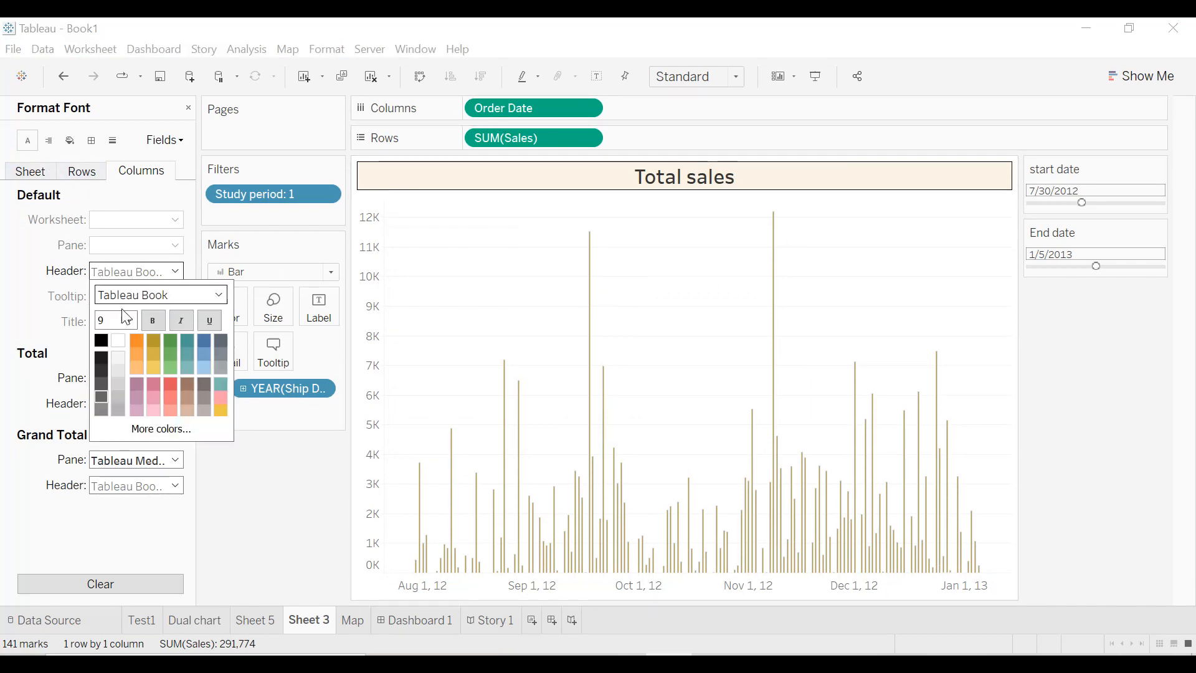
{"action": "left_click", "coordinate": [5, 332]}
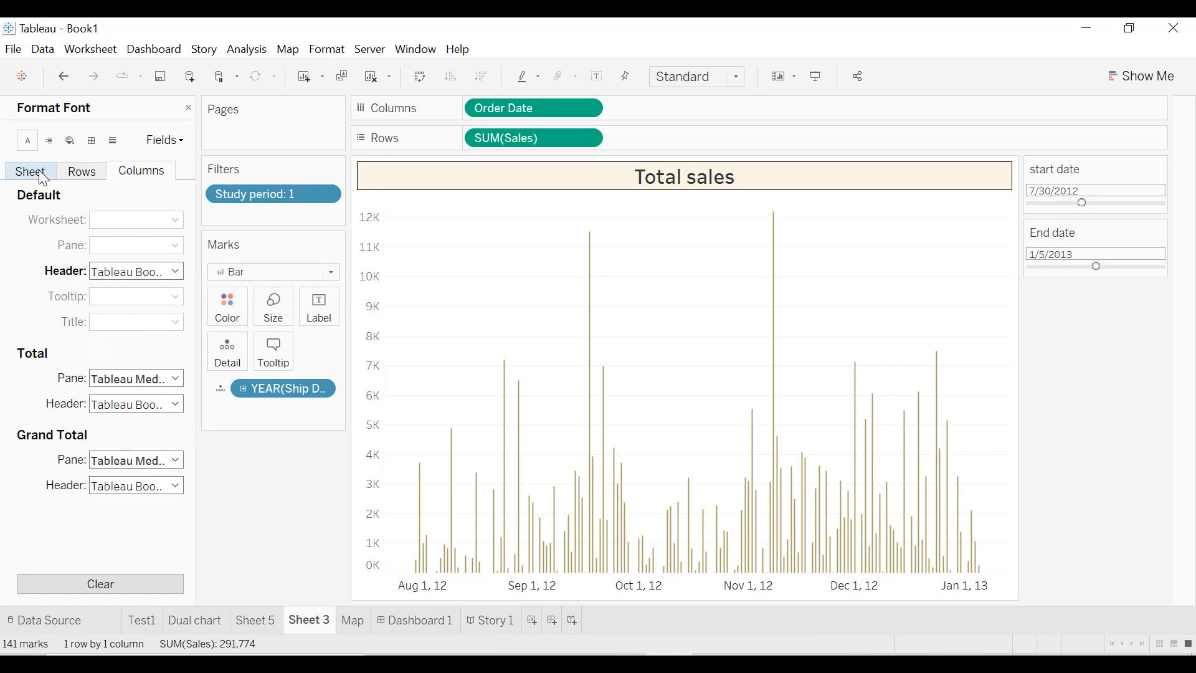
{"action": "left_click", "coordinate": [189, 108]}
- Set the sheet's default worksheet font color to black and make the pane font bold
{"action": "right_click", "coordinate": [421, 280]}
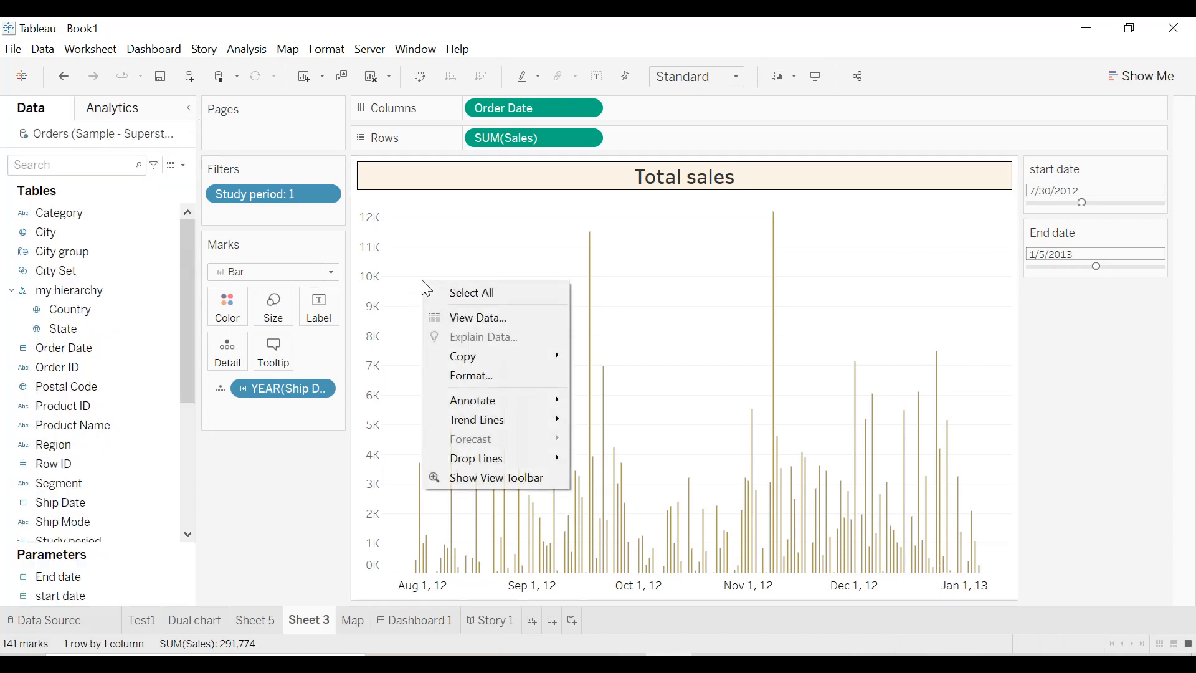
{"action": "left_click", "coordinate": [458, 381]}
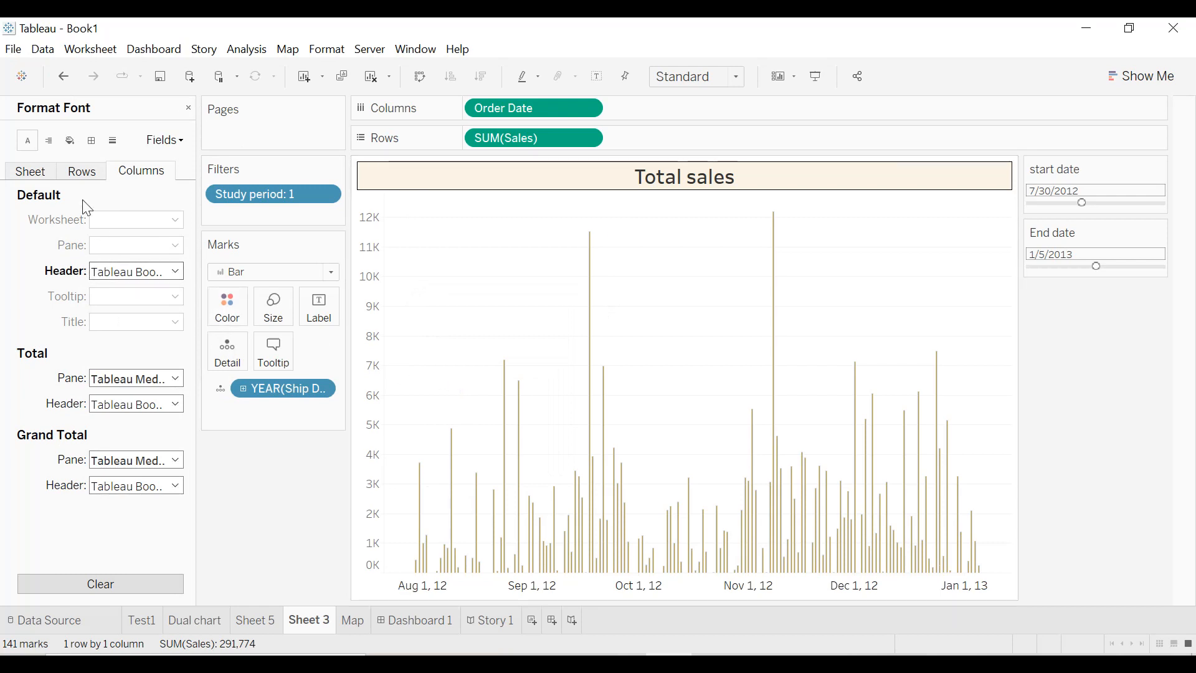
{"action": "left_click", "coordinate": [31, 171]}
{"action": "left_click", "coordinate": [137, 220]}
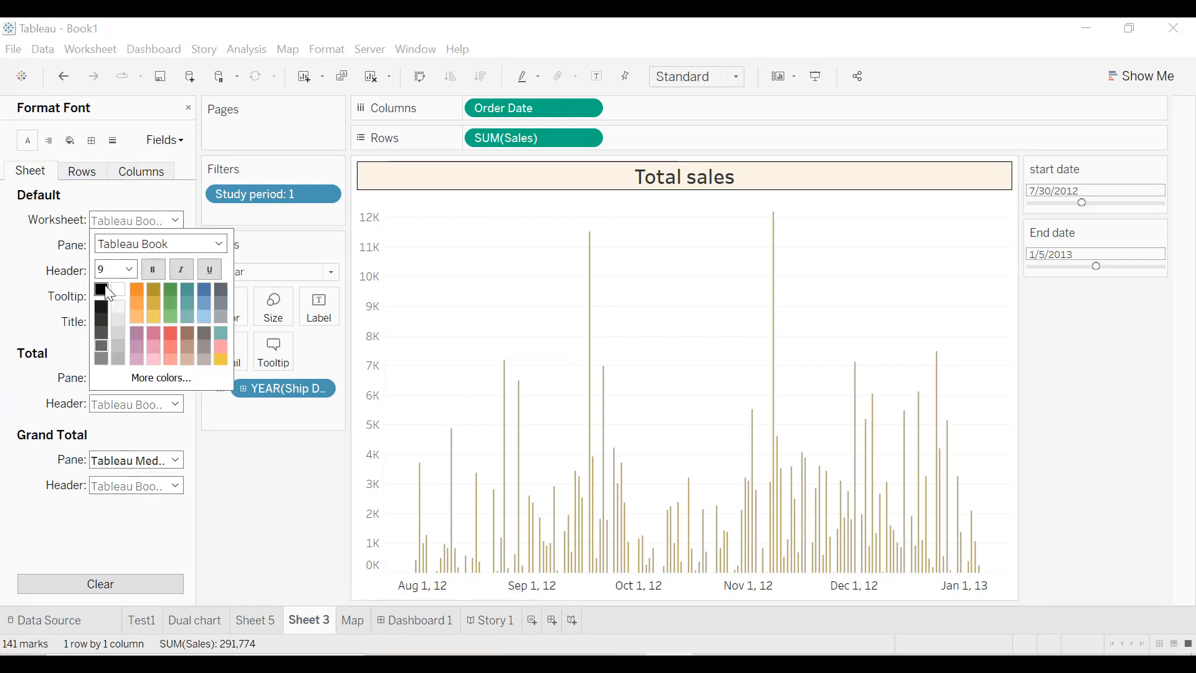
{"action": "left_click", "coordinate": [15, 260]}
{"action": "left_click", "coordinate": [136, 245]}
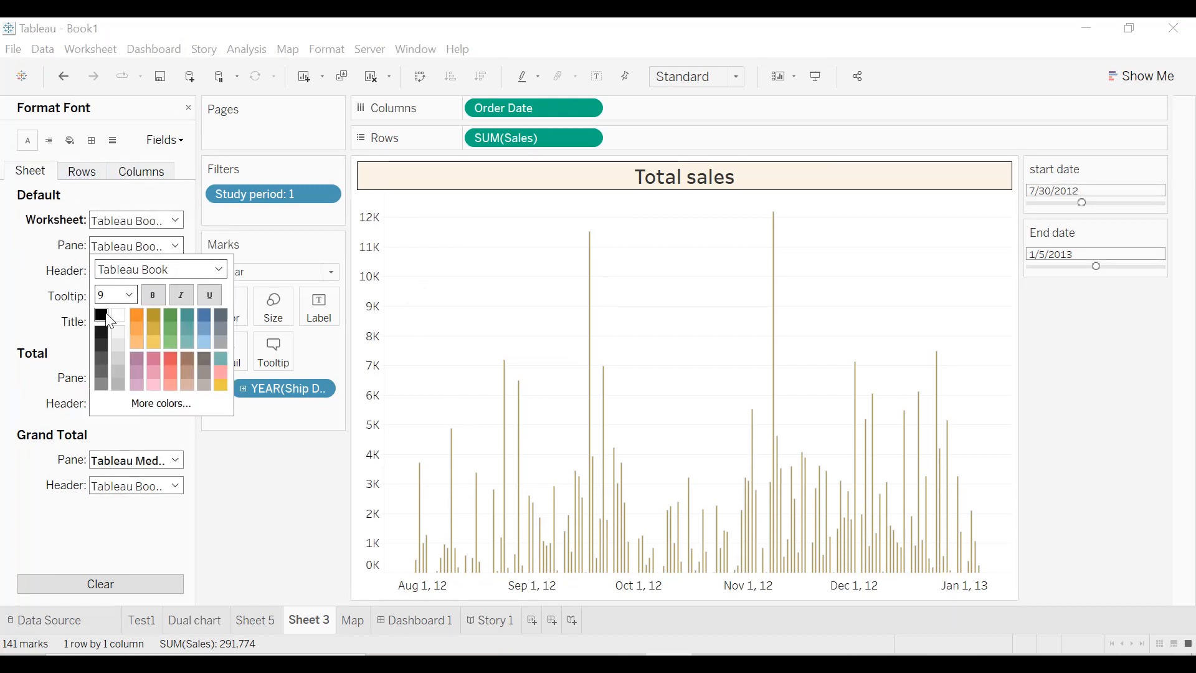
{"action": "left_click", "coordinate": [165, 300]}
{"action": "left_click", "coordinate": [50, 243]}
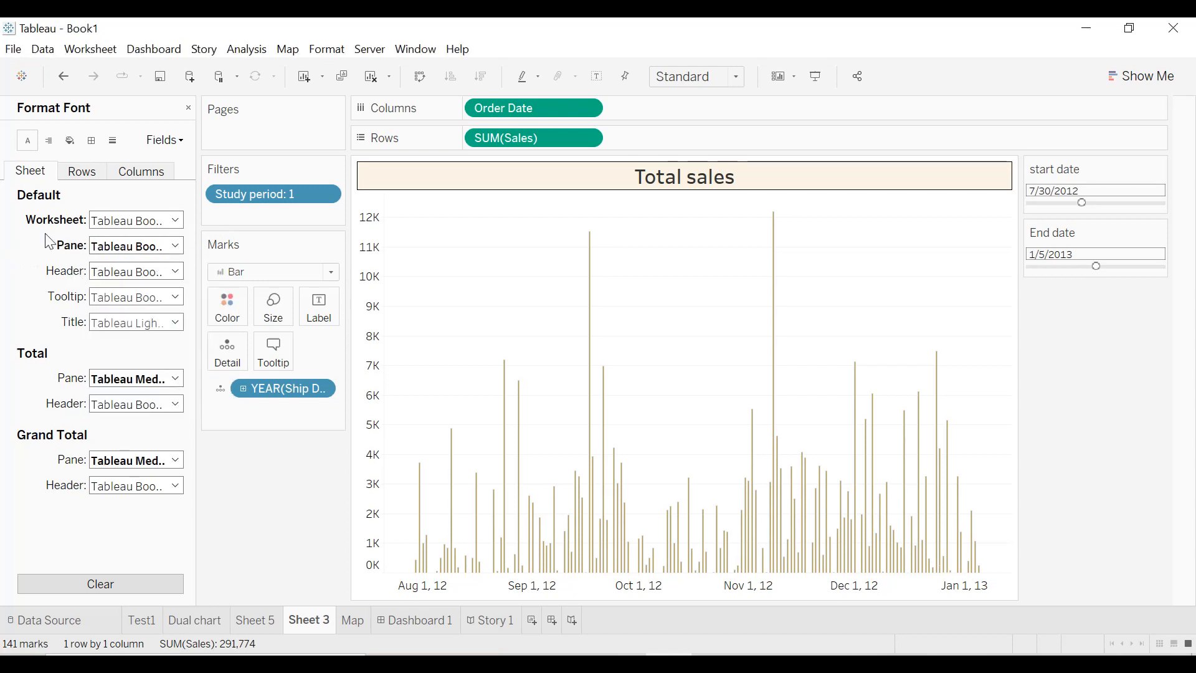
- Make the sheet's default worksheet font and tooltip font bold
{"action": "left_click", "coordinate": [125, 219]}
{"action": "left_click", "coordinate": [156, 267]}
{"action": "left_click", "coordinate": [15, 268]}
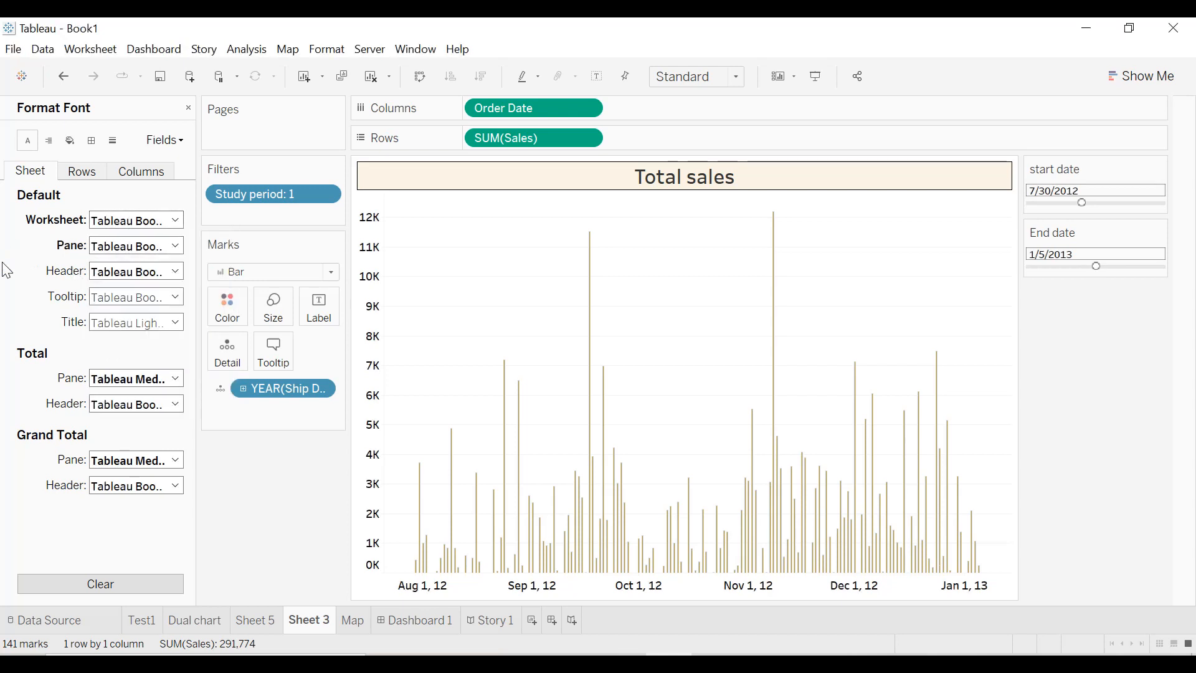
{"action": "left_click", "coordinate": [124, 298]}
{"action": "left_click", "coordinate": [152, 345]}
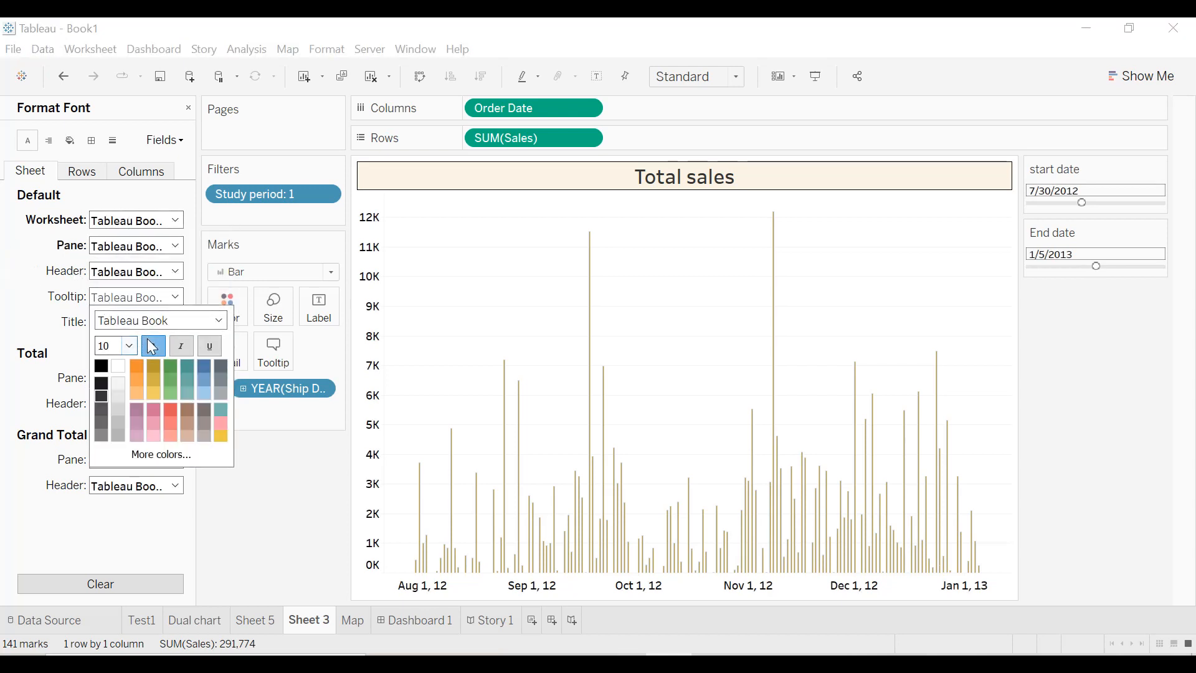
- Set the sheet's default tooltip font color to black
{"action": "left_click", "coordinate": [99, 367]}
{"action": "left_click", "coordinate": [28, 331]}
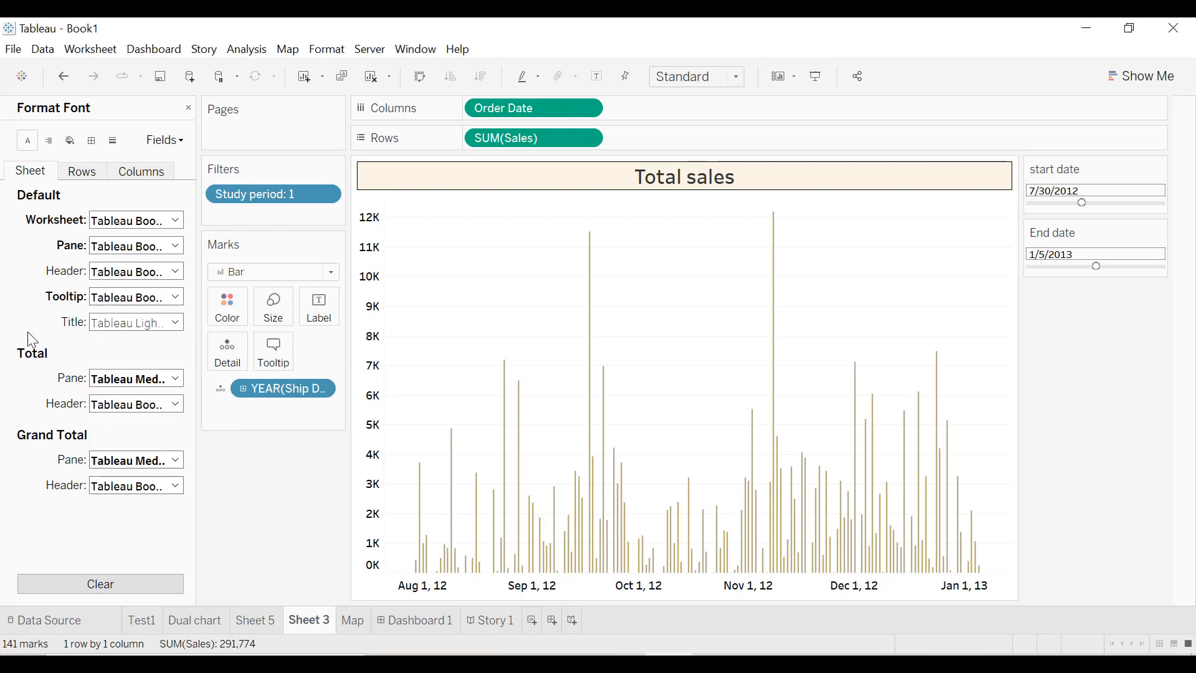
- Apply solid black borders to the sheet's default cell, pane and header
{"action": "left_click", "coordinate": [97, 142]}
{"action": "left_click", "coordinate": [137, 219]}
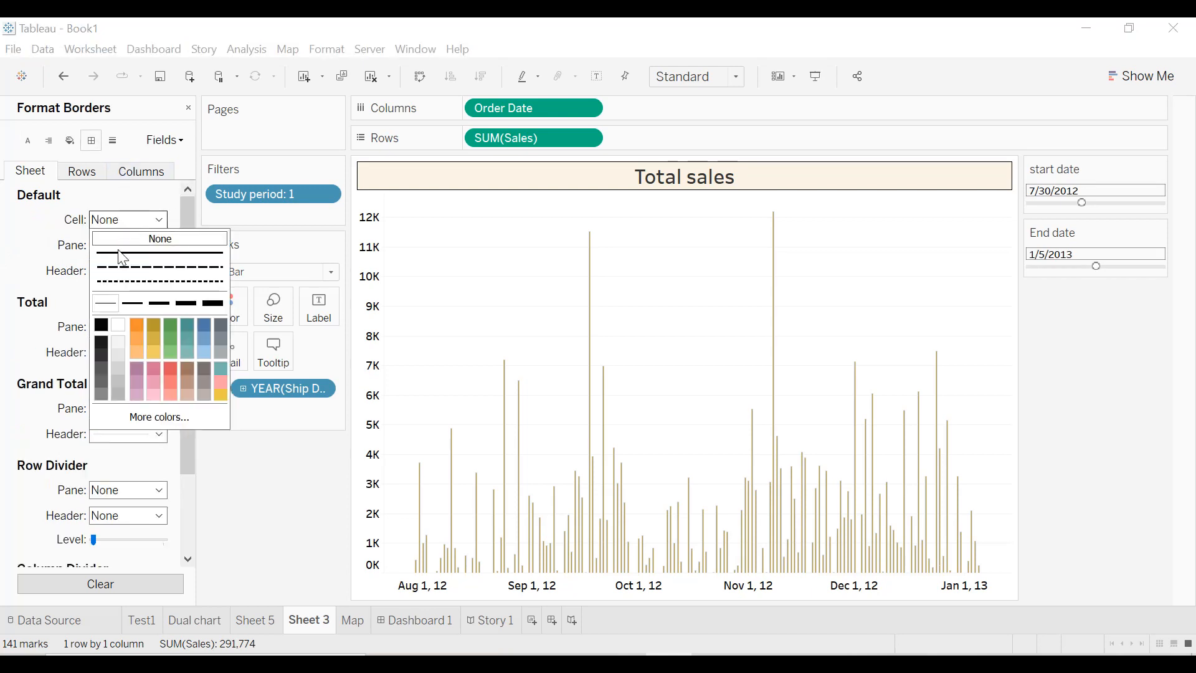
{"action": "left_click", "coordinate": [99, 323]}
{"action": "left_click", "coordinate": [137, 245]}
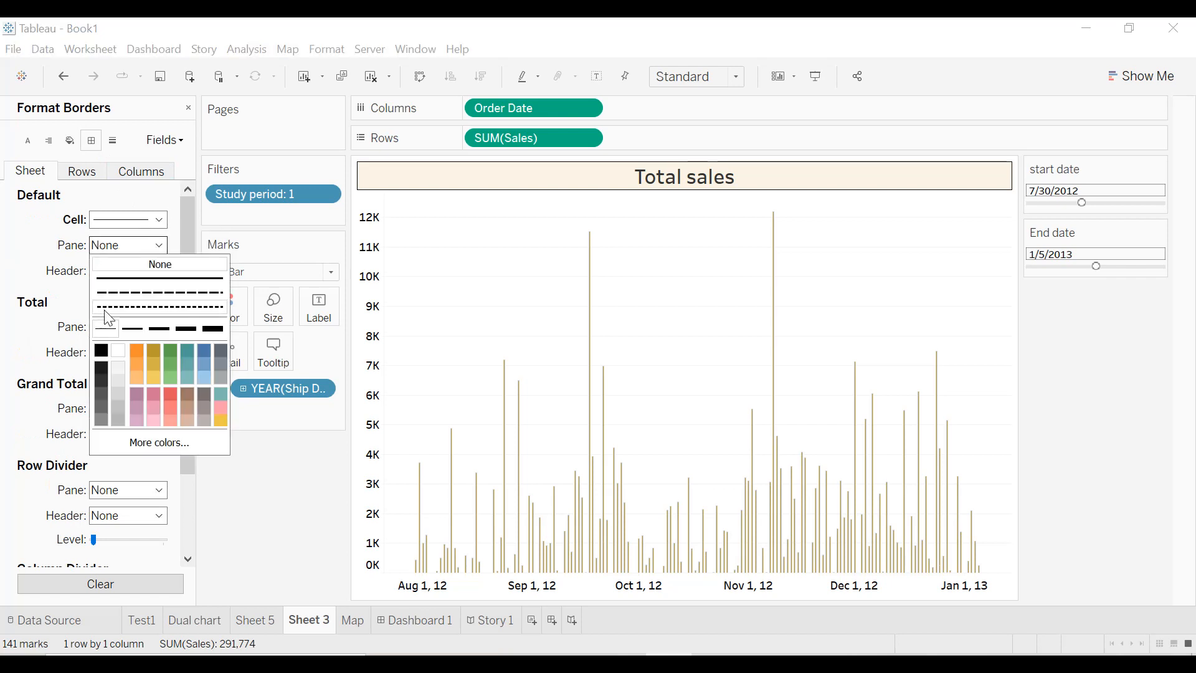
{"action": "left_click", "coordinate": [100, 349]}
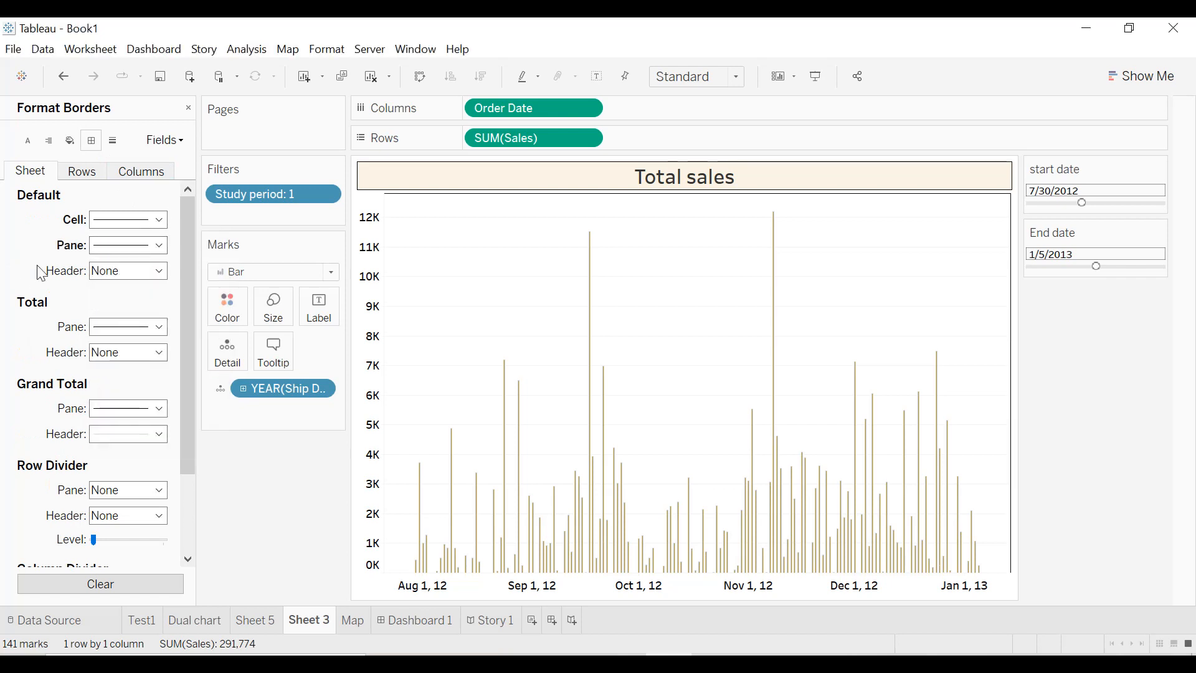
{"action": "left_click", "coordinate": [97, 270]}
{"action": "left_click", "coordinate": [98, 373]}
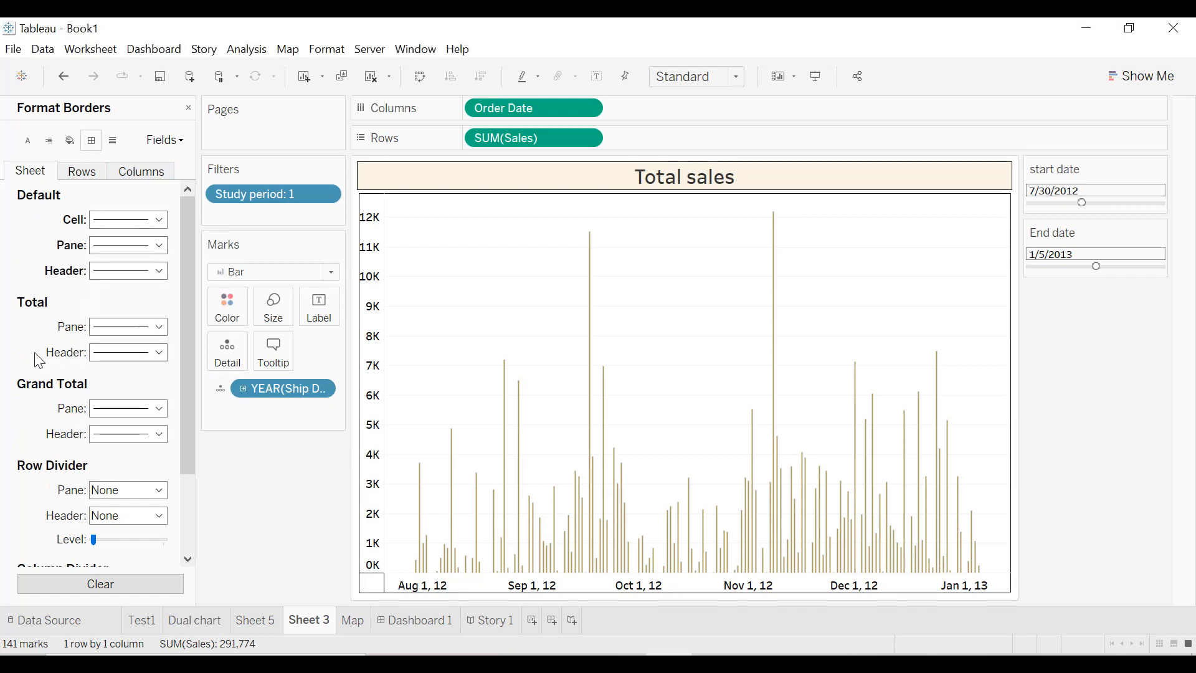
- Give the sheet's column divider a solid black pane border, leave the row divider without one, and close the formatting
{"action": "scroll", "coordinate": [125, 408], "scroll_direction": "down", "scroll_amount": 2}
{"action": "left_click", "coordinate": [112, 418]}
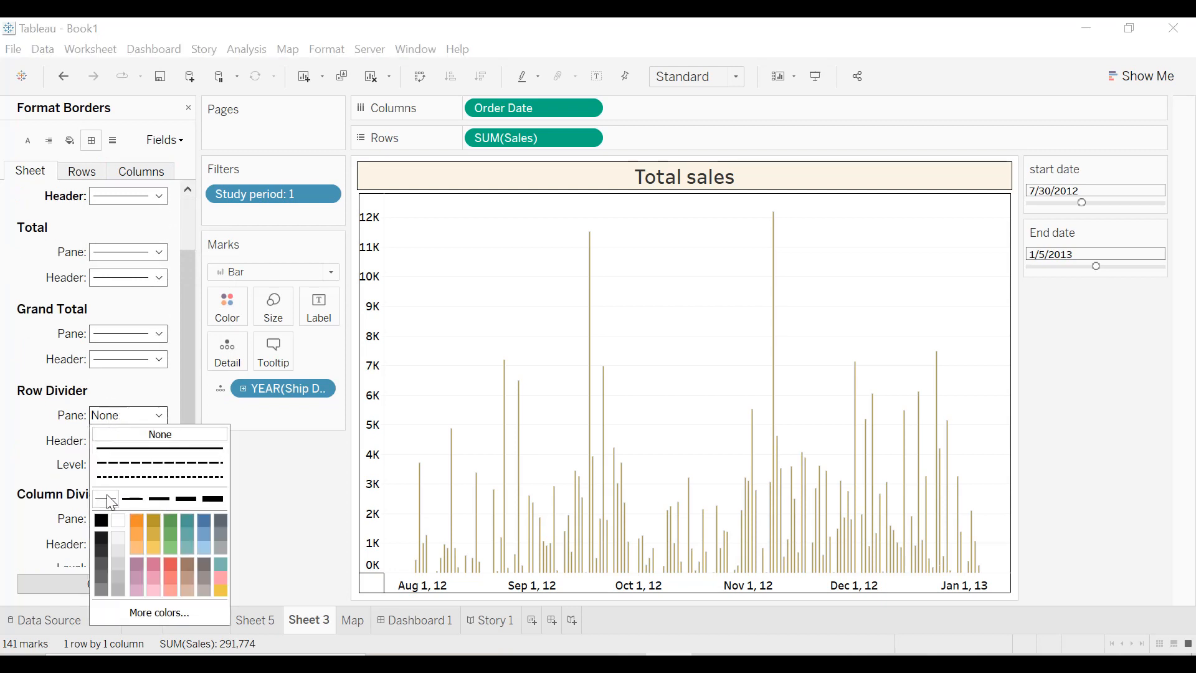
{"action": "left_click", "coordinate": [127, 434]}
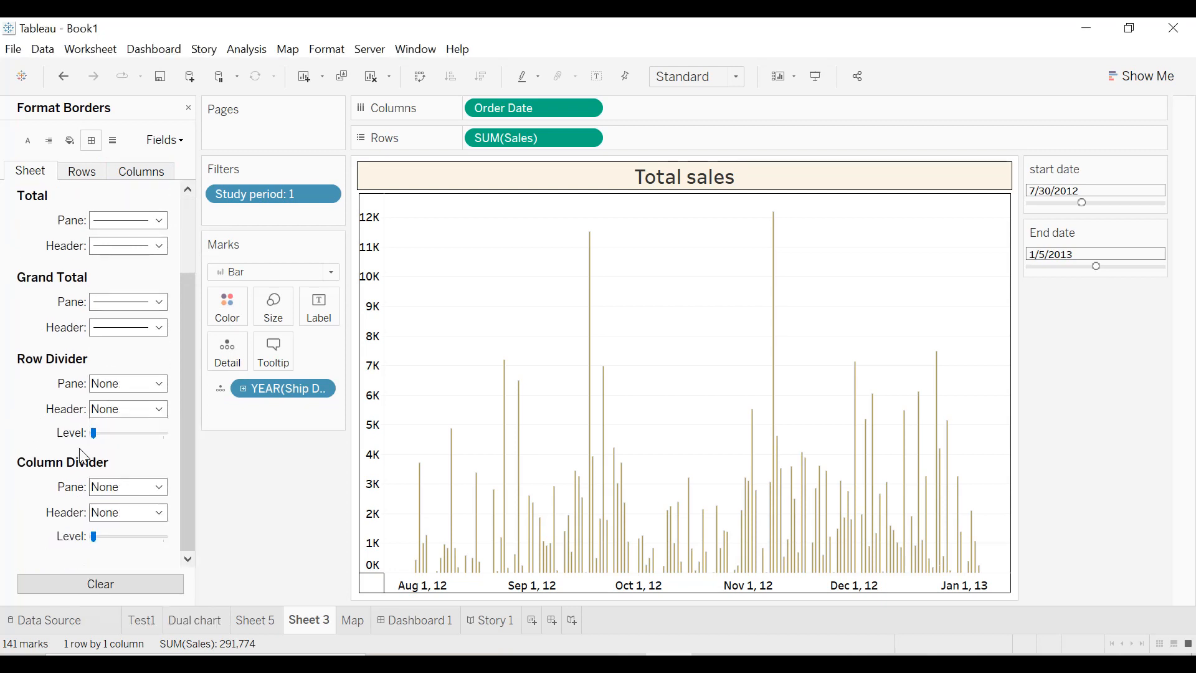
{"action": "left_click", "coordinate": [98, 488]}
{"action": "left_click", "coordinate": [98, 449]}
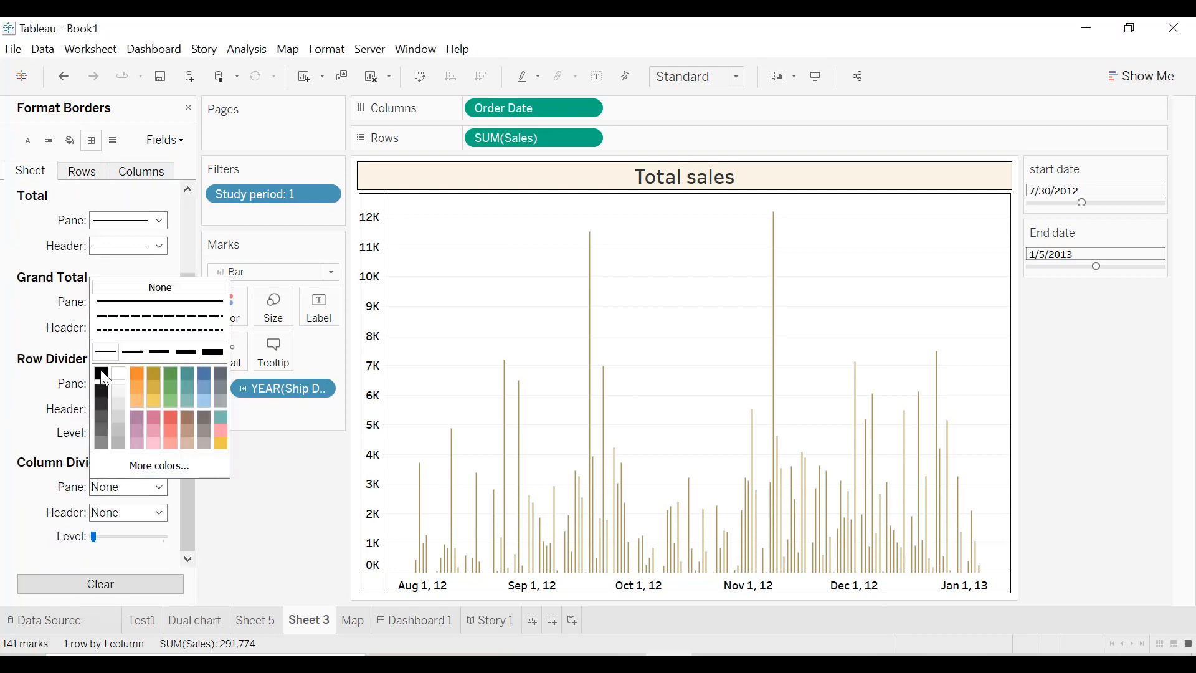
{"action": "left_click", "coordinate": [11, 408]}
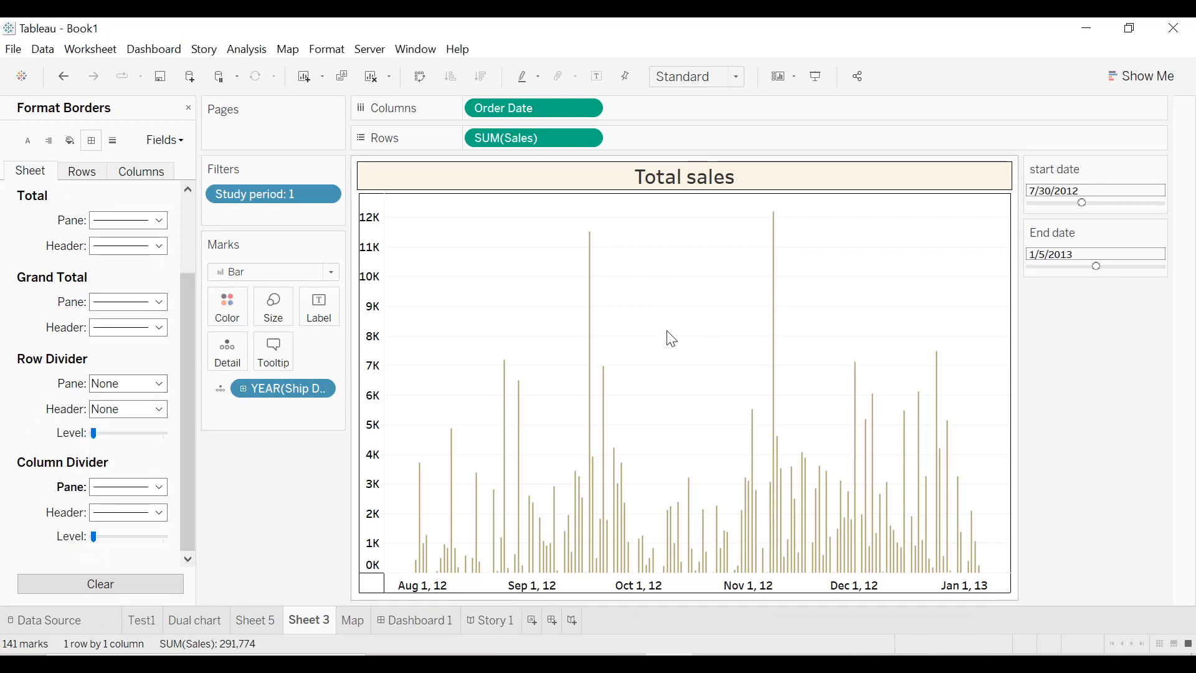
{"action": "left_click", "coordinate": [187, 108]}
{"action": "left_click", "coordinate": [185, 106]}
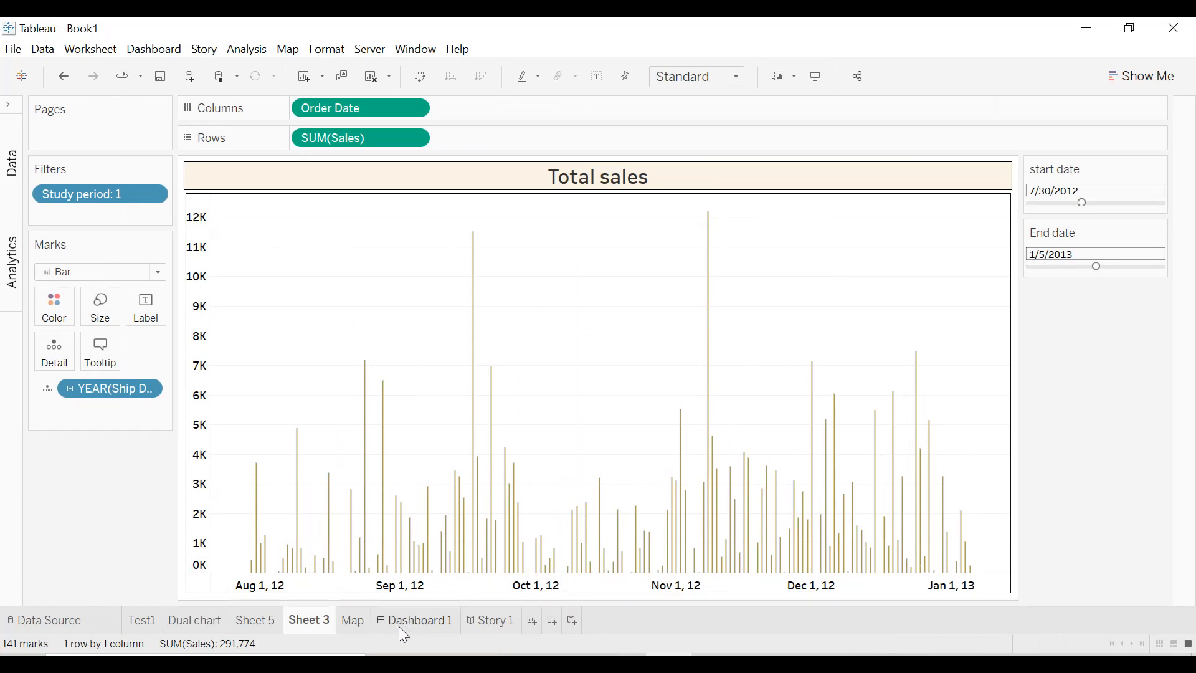
- Open Dashboard 1 and remove the Test1 sheet from it
{"action": "left_click", "coordinate": [414, 620]}
{"action": "left_click", "coordinate": [598, 168]}
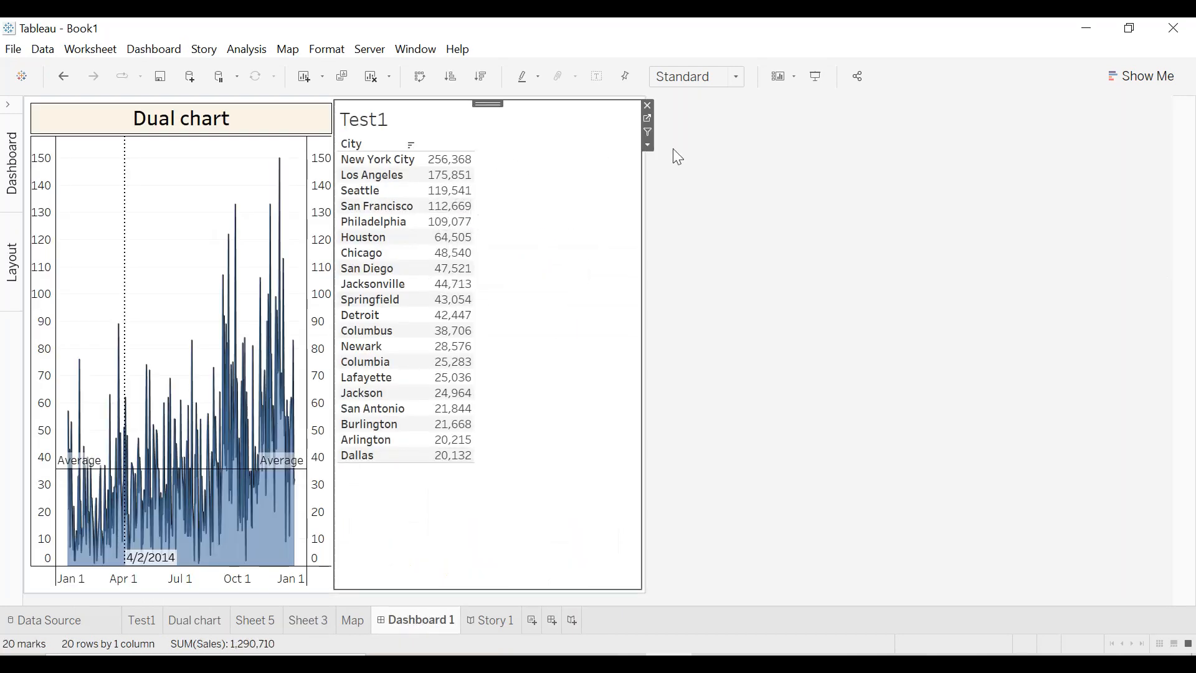
{"action": "left_click", "coordinate": [648, 105]}
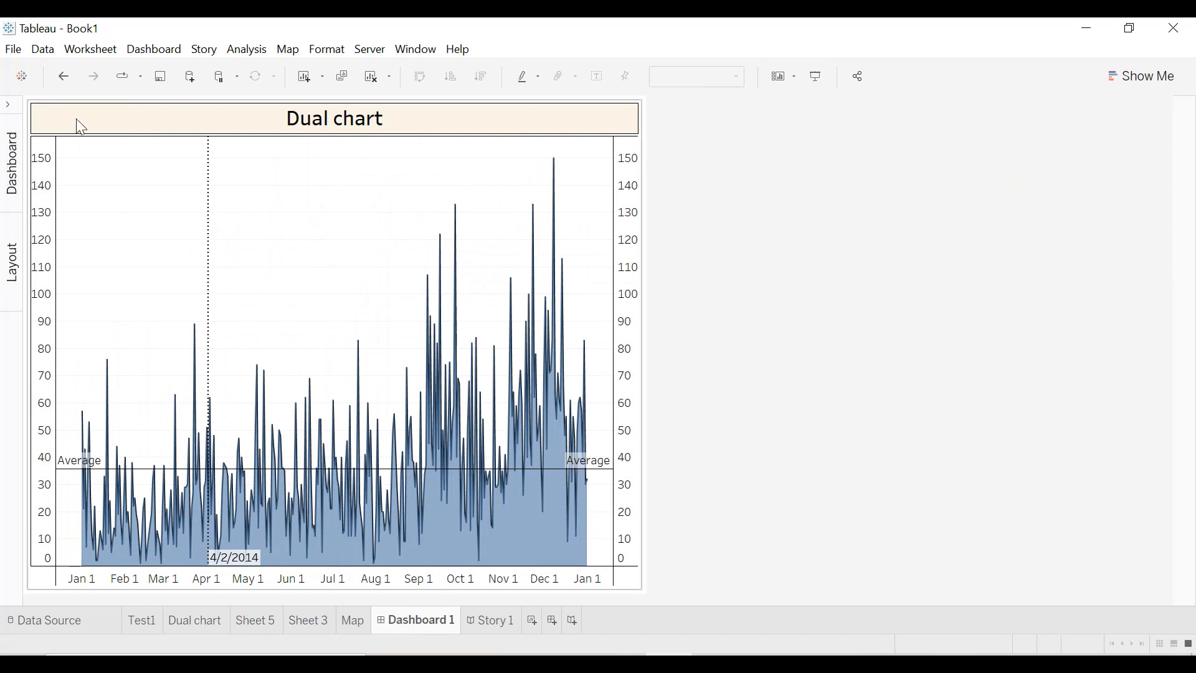
- Widen Dashboard 1 to a custom fixed width of 1700 px
{"action": "left_click", "coordinate": [15, 110]}
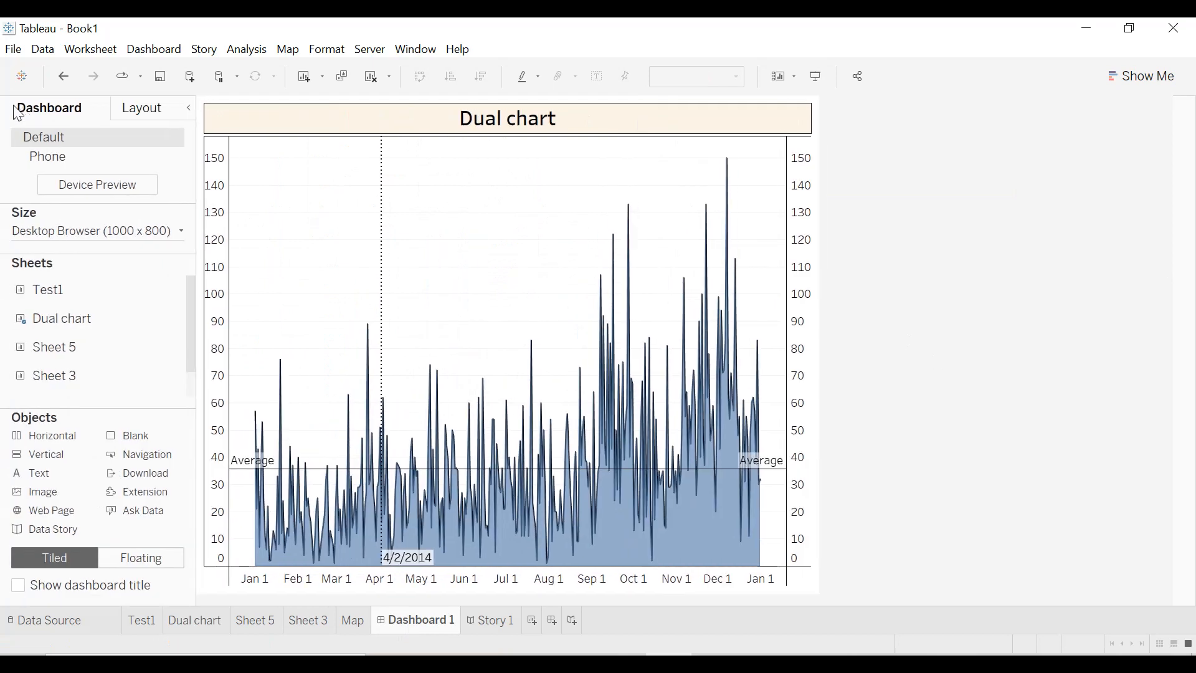
{"action": "left_click", "coordinate": [116, 236]}
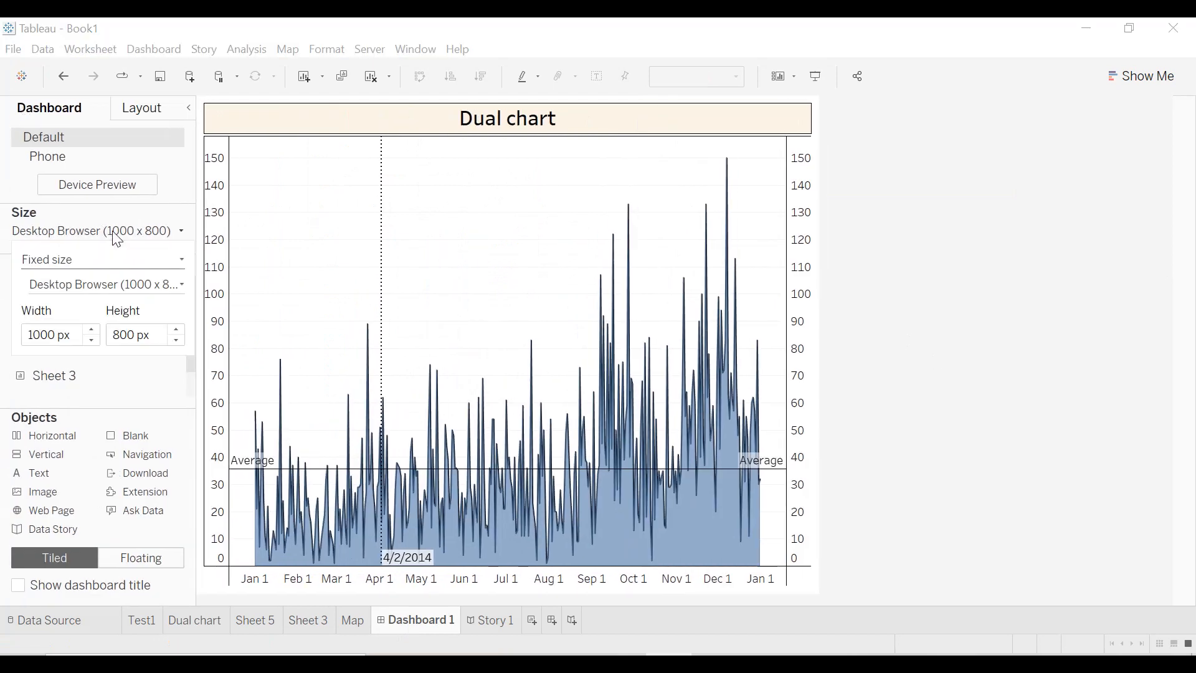
{"action": "double_click", "coordinate": [92, 330]}
{"action": "left_click", "coordinate": [91, 330]}
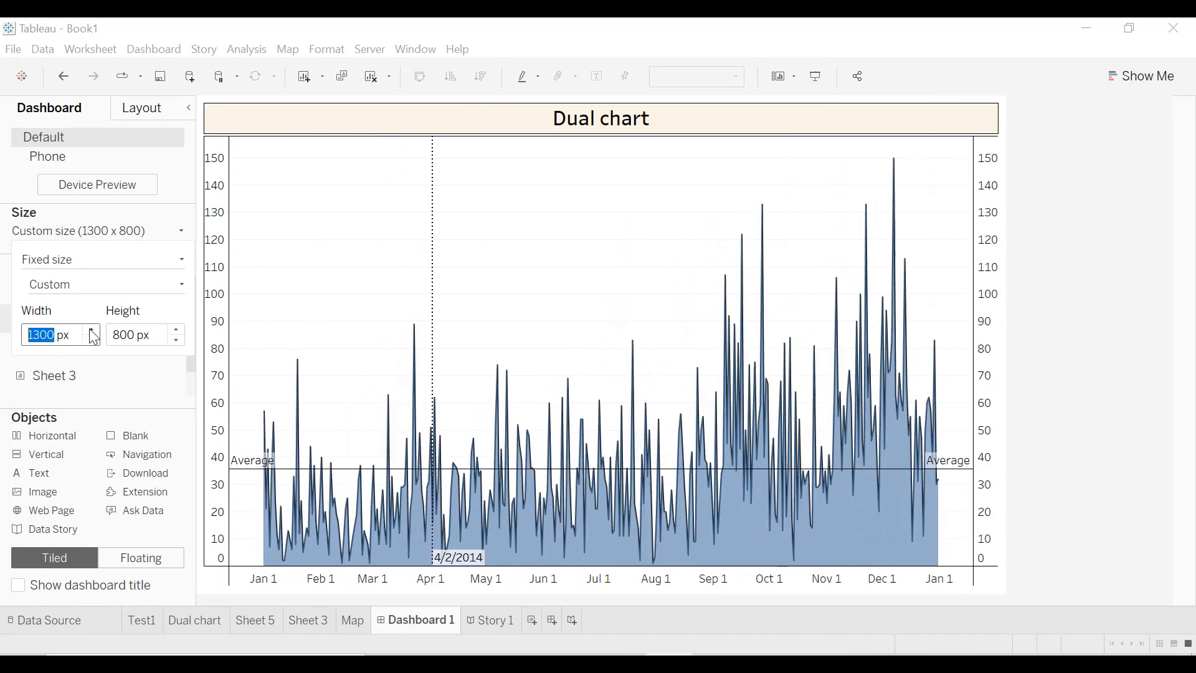
{"action": "left_click", "coordinate": [92, 330]}
{"action": "left_click", "coordinate": [91, 330]}
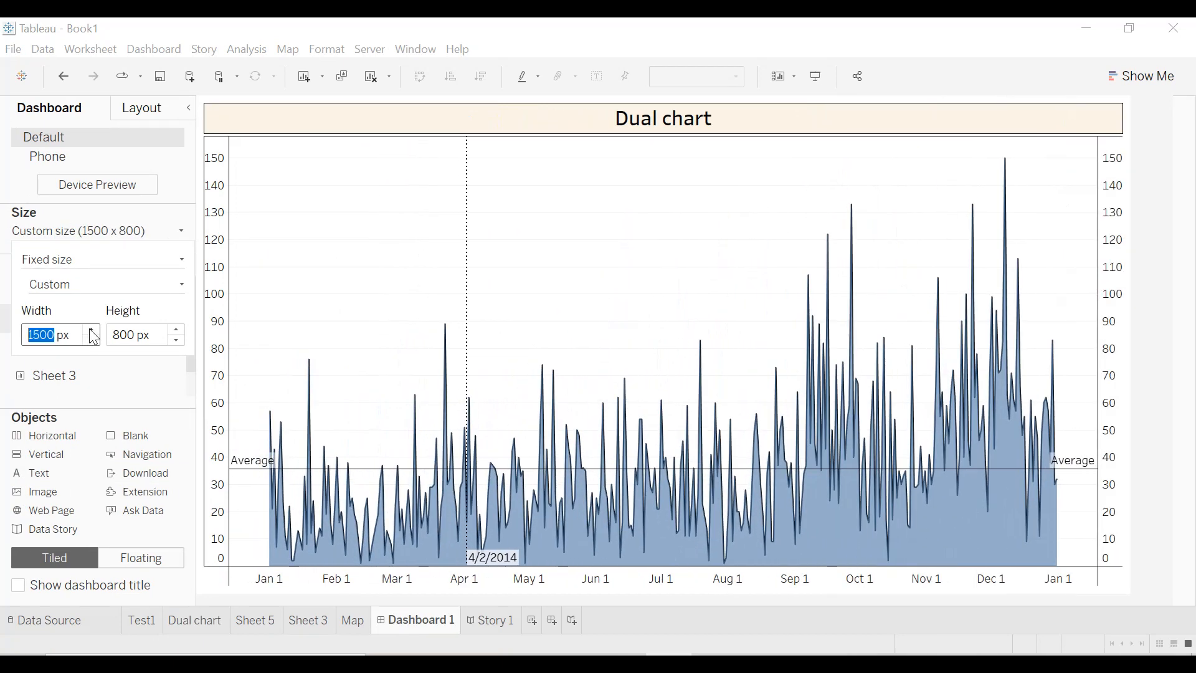
{"action": "left_click", "coordinate": [188, 109]}
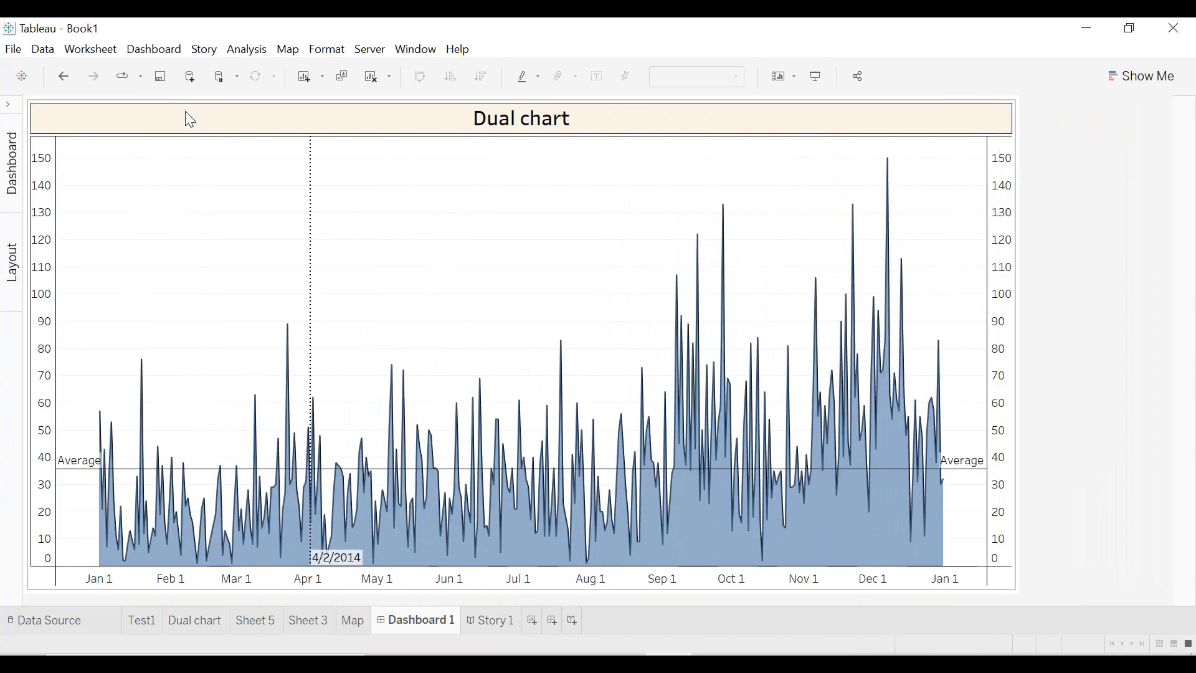
{"action": "left_click", "coordinate": [8, 104]}
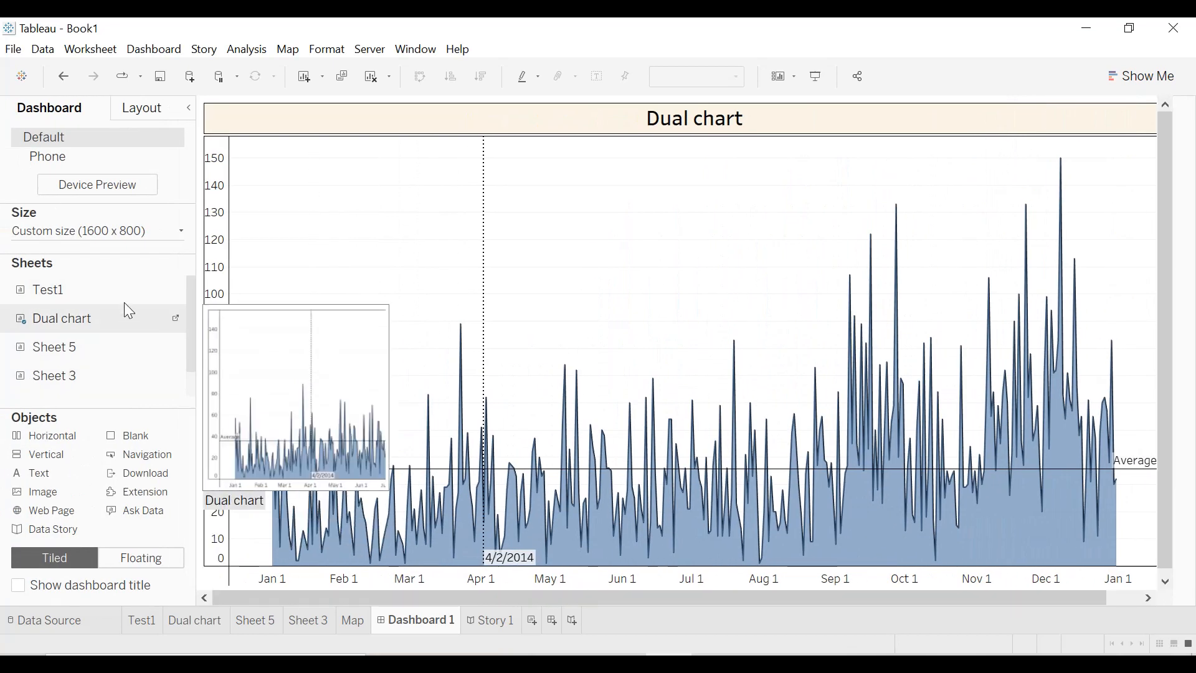
{"action": "left_click", "coordinate": [179, 235]}
{"action": "left_click", "coordinate": [92, 330]}
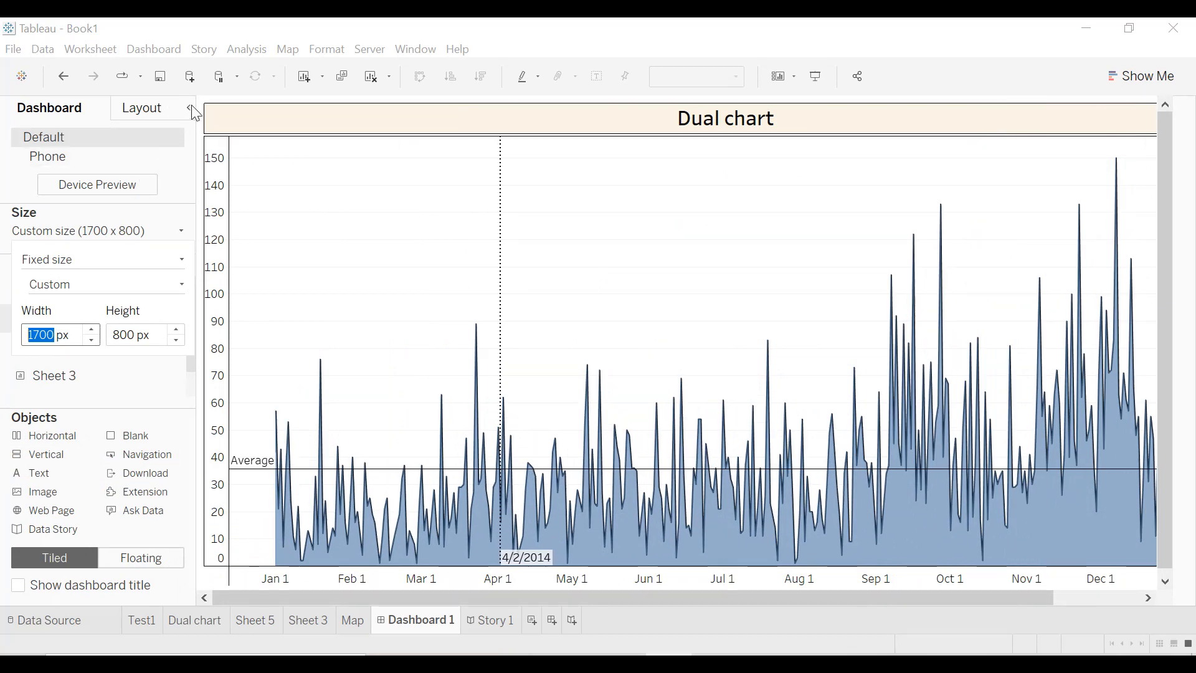
{"action": "left_click", "coordinate": [190, 108]}
{"action": "left_click", "coordinate": [3, 110]}
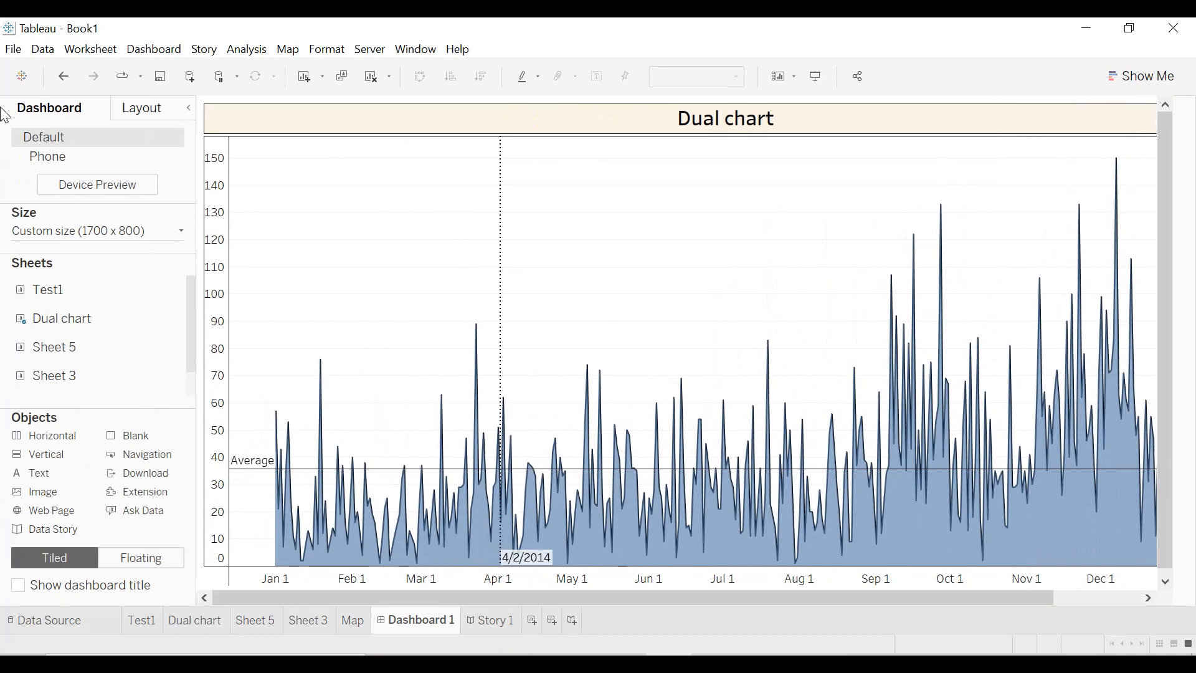
- Make the Dual chart floating, enlarge it to over half the dashboard's width and move it into the dashboard's upper-left corner
{"action": "left_click", "coordinate": [370, 253]}
{"action": "mouse_move", "coordinate": [61, 377]}
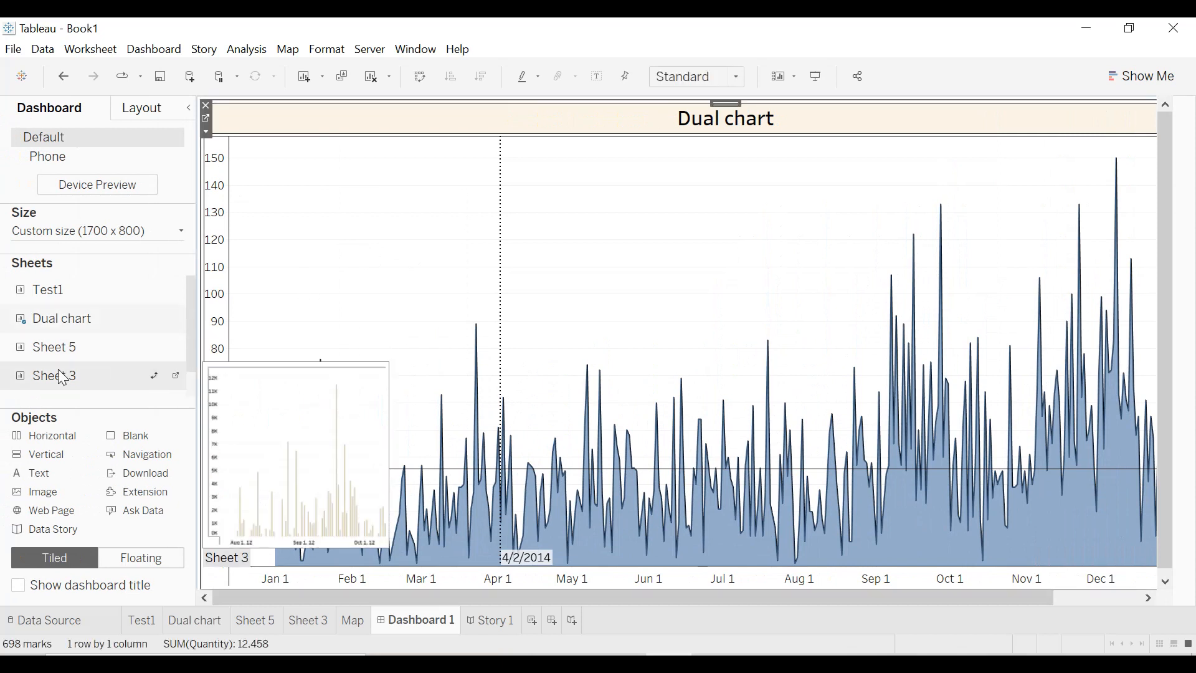
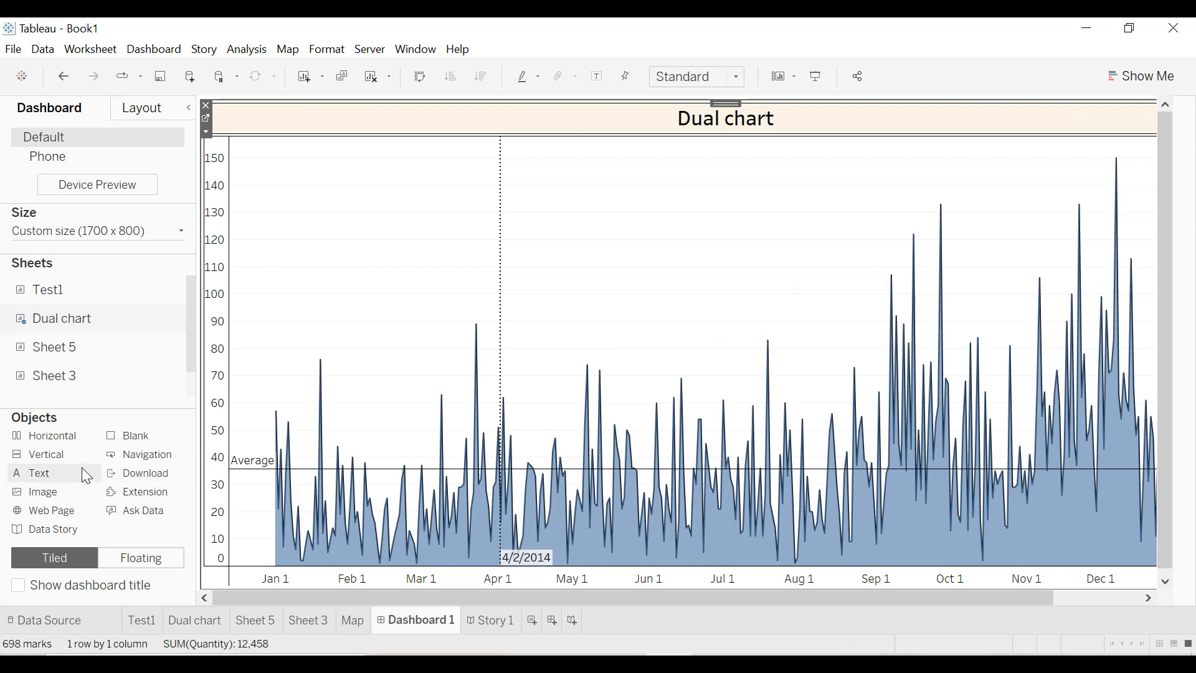
{"action": "left_click", "coordinate": [190, 109]}
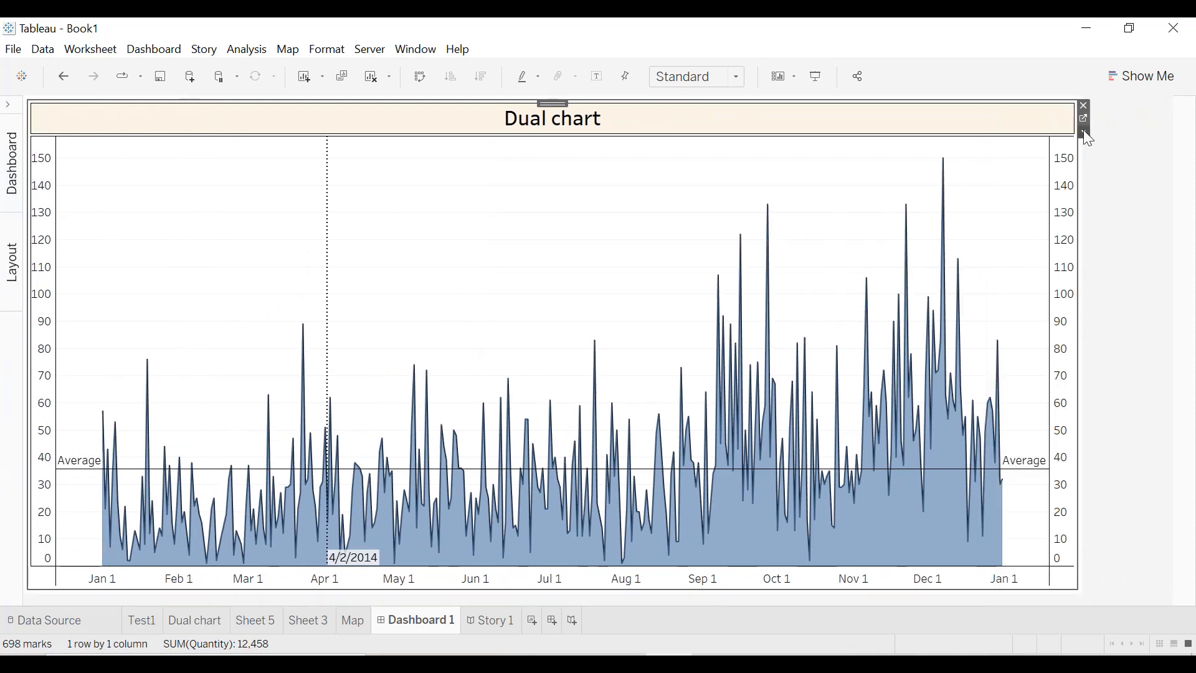
{"action": "left_click", "coordinate": [1084, 131]}
{"action": "mouse_move", "coordinate": [1080, 186]}
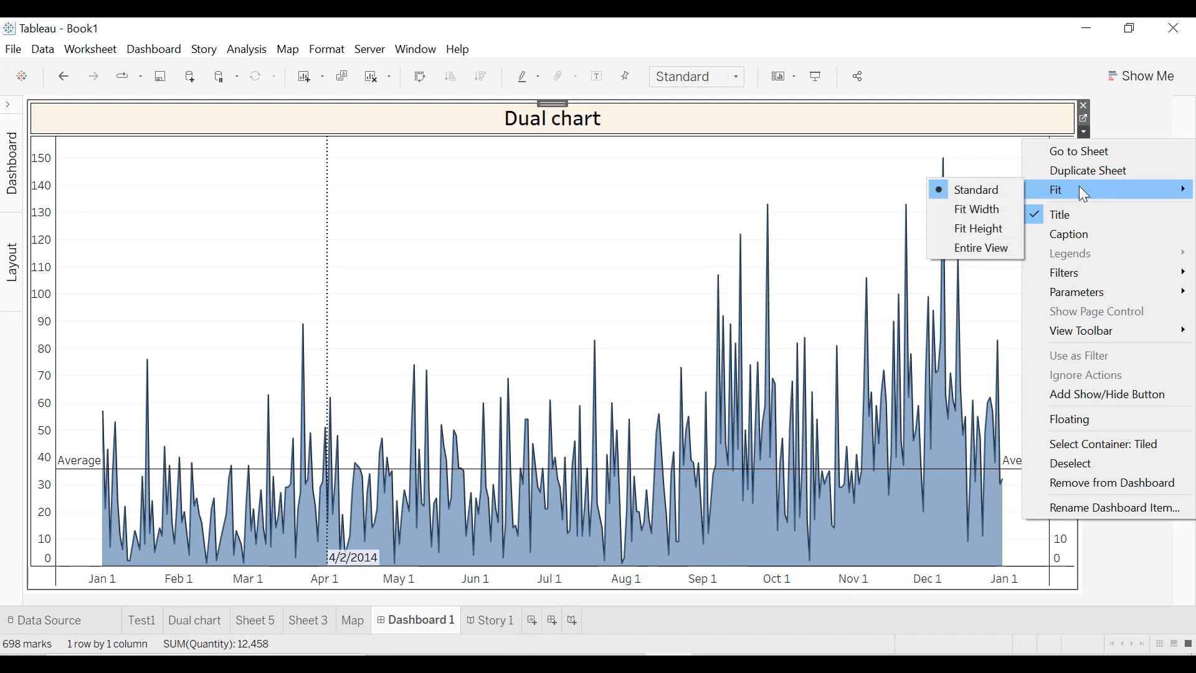
{"action": "left_click", "coordinate": [1092, 420]}
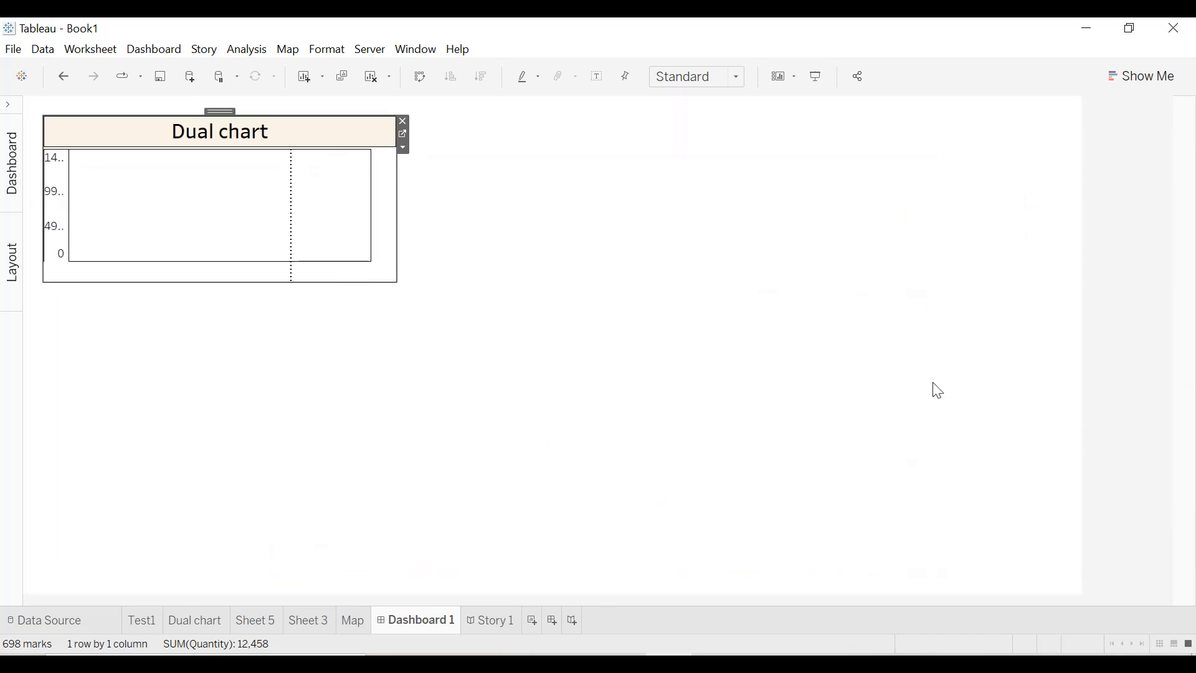
{"action": "left_click_drag", "start_coordinate": [398, 283], "coordinate": [646, 427]}
{"action": "mouse_move", "coordinate": [344, 112]}
{"action": "left_mouse_down"}
{"action": "mouse_move", "coordinate": [316, 90]}
{"action": "mouse_move", "coordinate": [327, 95]}
{"action": "left_mouse_up"}
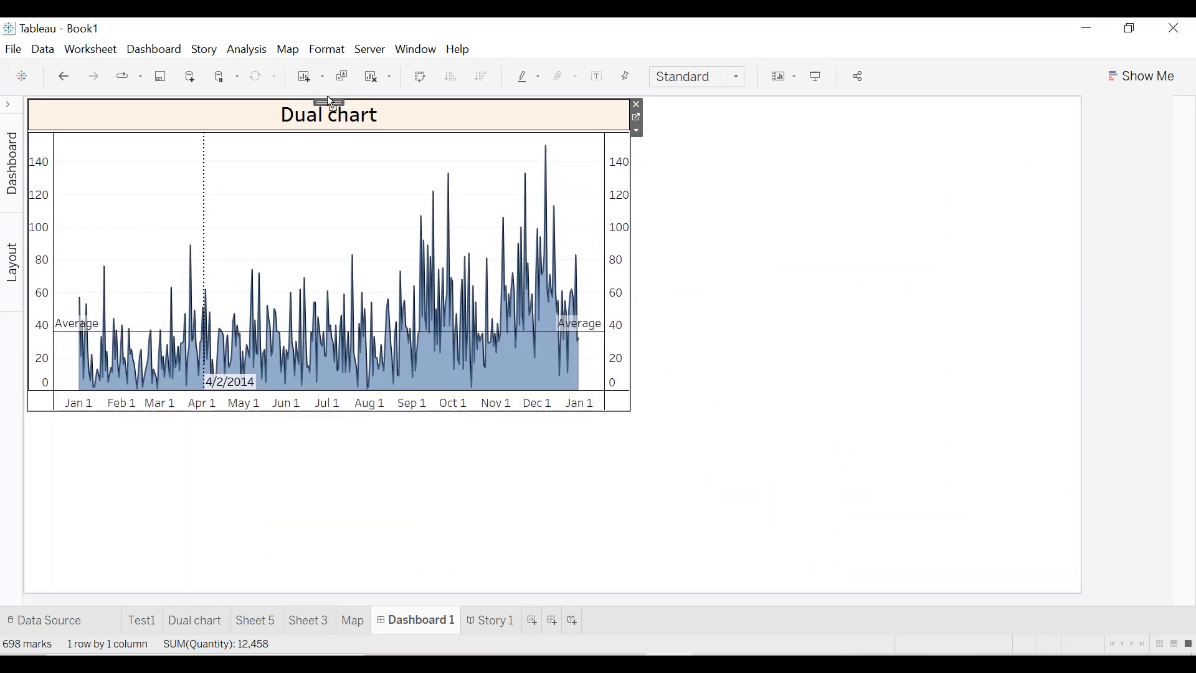
- Add the Map sheet to the dashboard as a tiled item behind the floating Dual chart
{"action": "left_click", "coordinate": [8, 106]}
{"action": "mouse_move", "coordinate": [66, 309]}
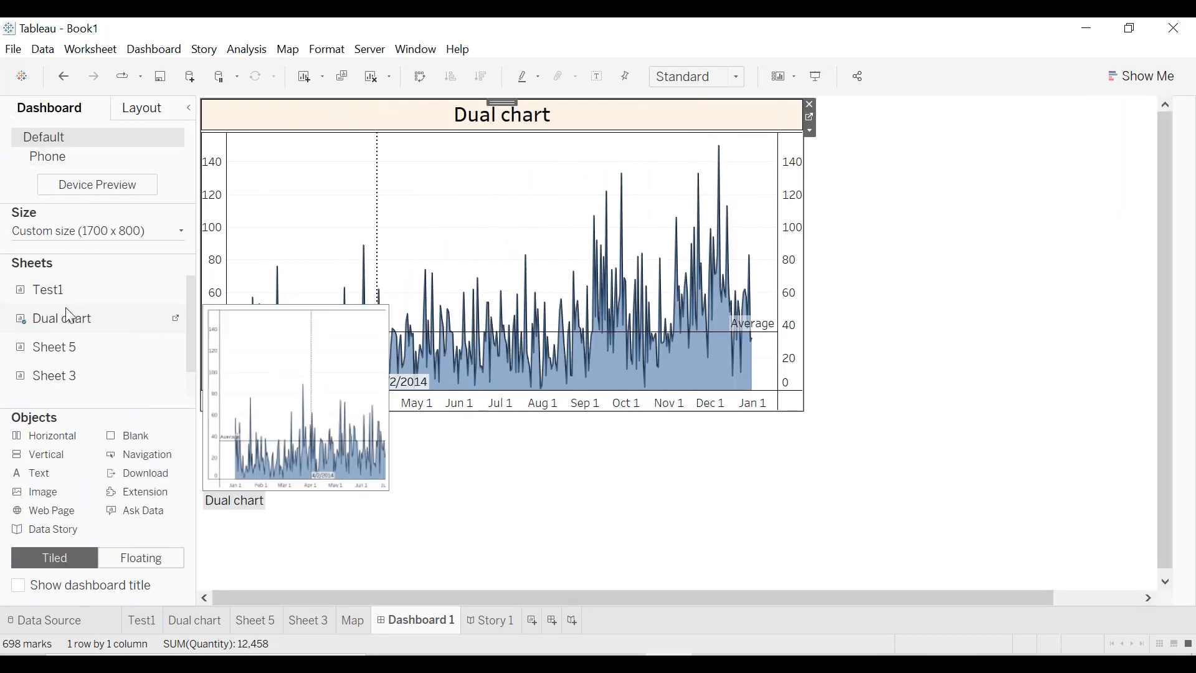
{"action": "scroll", "coordinate": [66, 322], "scroll_direction": "down", "scroll_amount": 1}
{"action": "left_click_drag", "start_coordinate": [56, 382], "coordinate": [947, 293]}
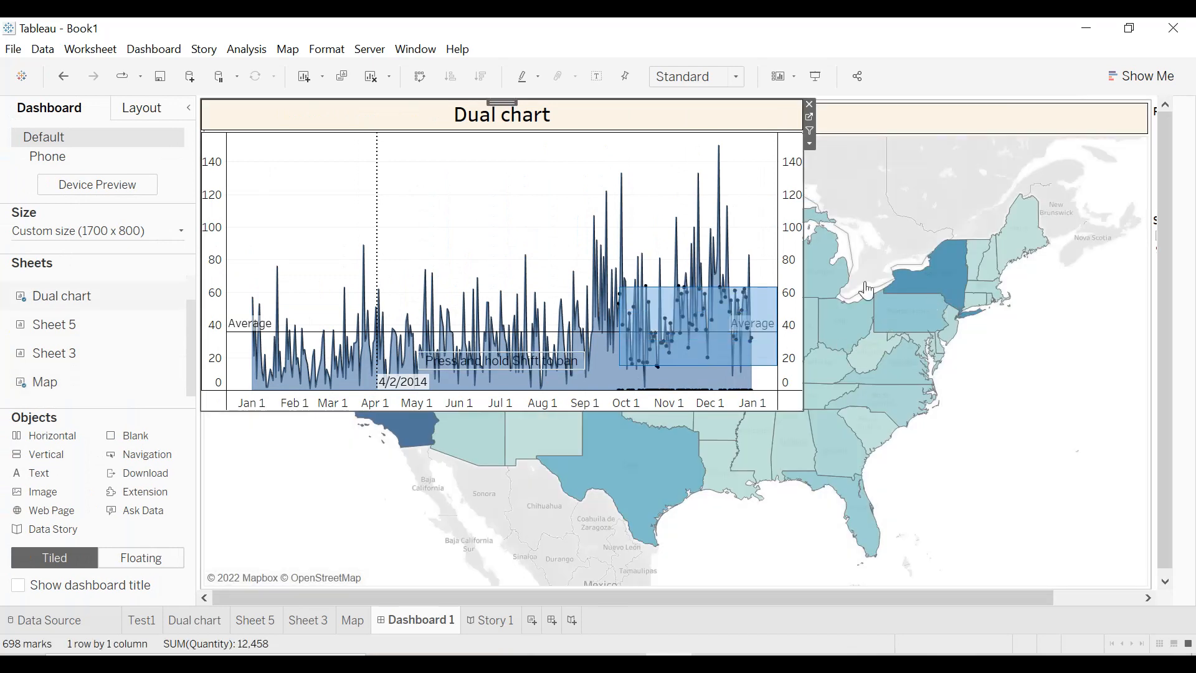
{"action": "left_click_drag", "start_coordinate": [865, 289], "coordinate": [865, 290]}
{"action": "left_click", "coordinate": [190, 108]}
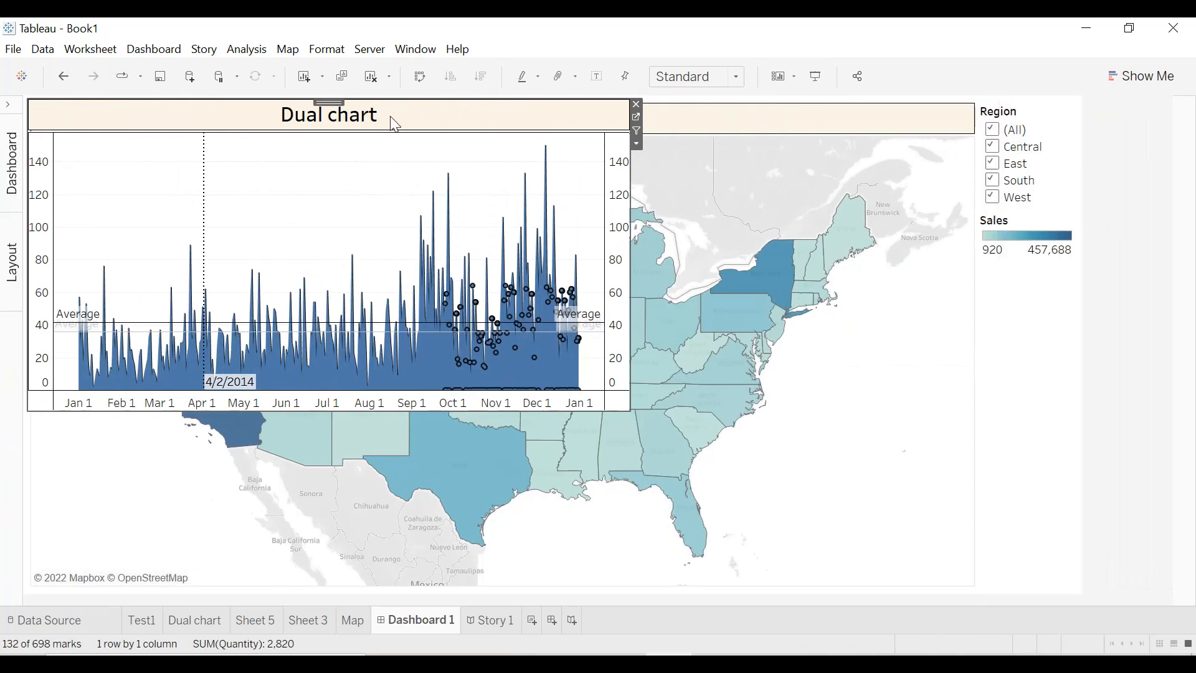
- Make the map floating and try to move it down below the Dual chart's title
{"action": "left_click", "coordinate": [955, 115]}
{"action": "left_click", "coordinate": [983, 148]}
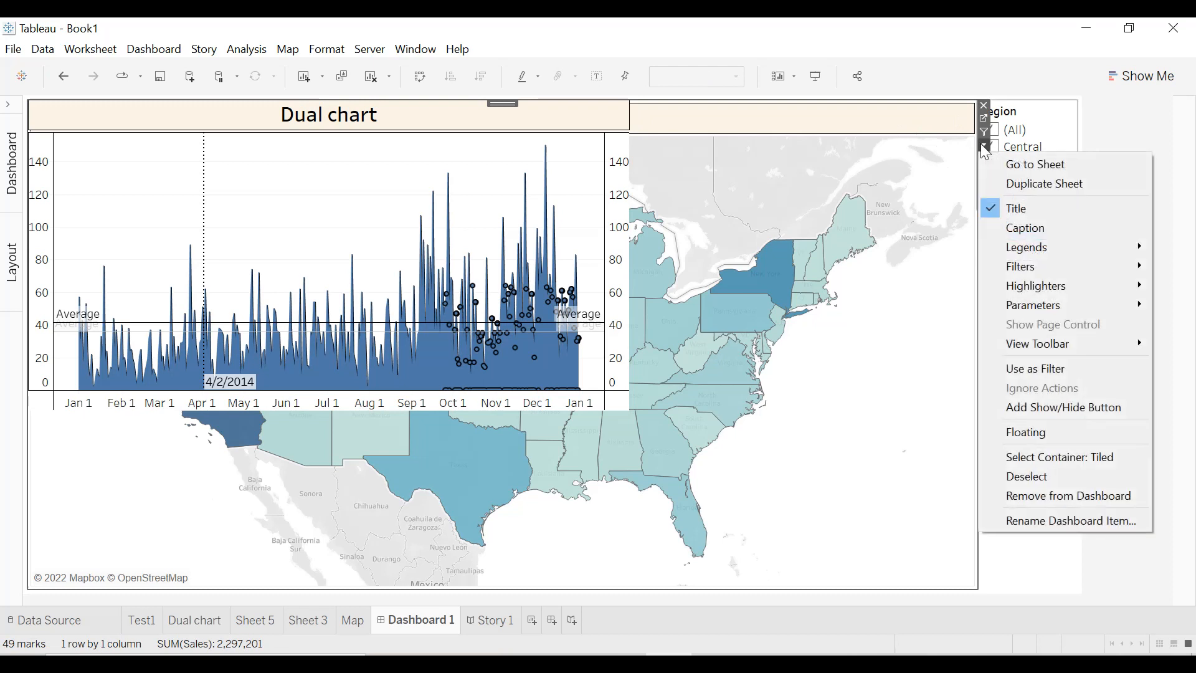
{"action": "left_click", "coordinate": [1039, 432]}
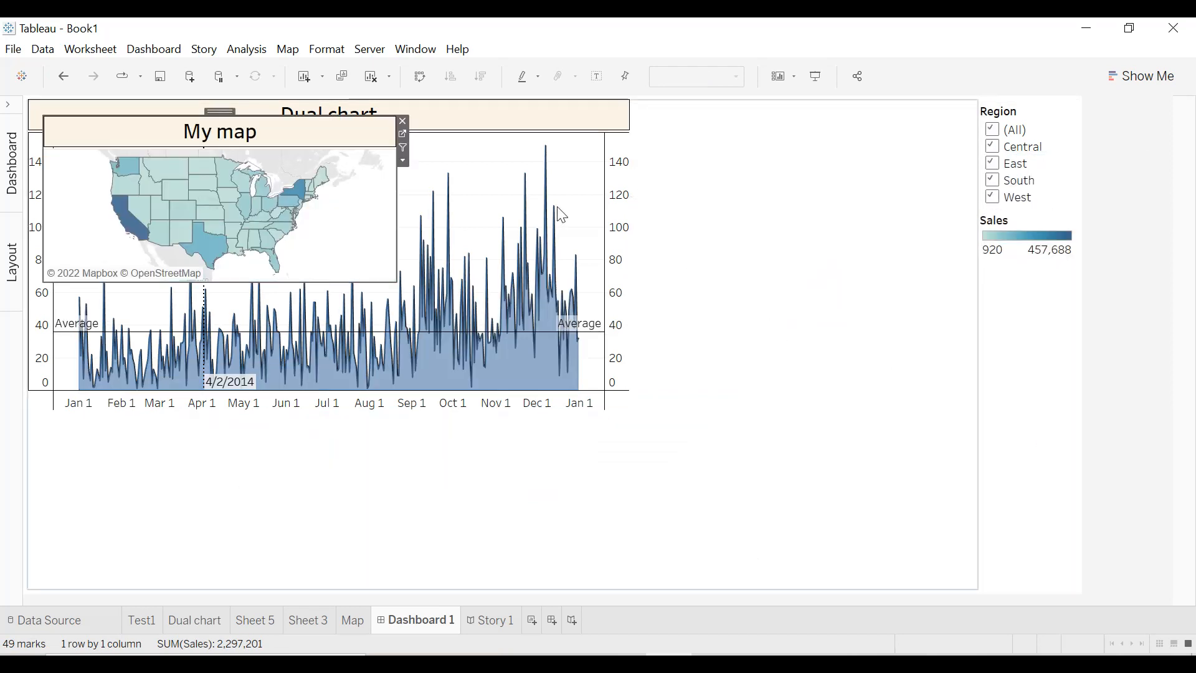
{"action": "left_click_drag", "start_coordinate": [320, 117], "coordinate": [349, 249]}
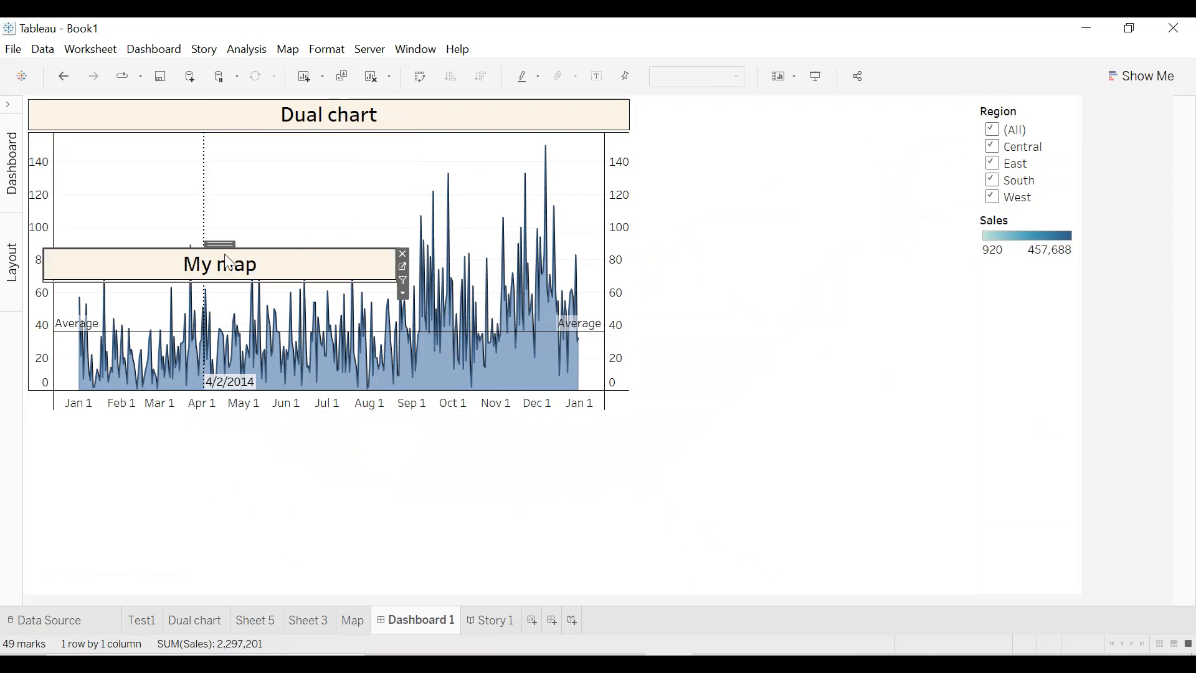
- Undo the map's placement and the Dual chart's floating, resizing and moving
{"action": "key", "text": "ctrl+z"}
{"action": "key", "text": "ctrl+z"}
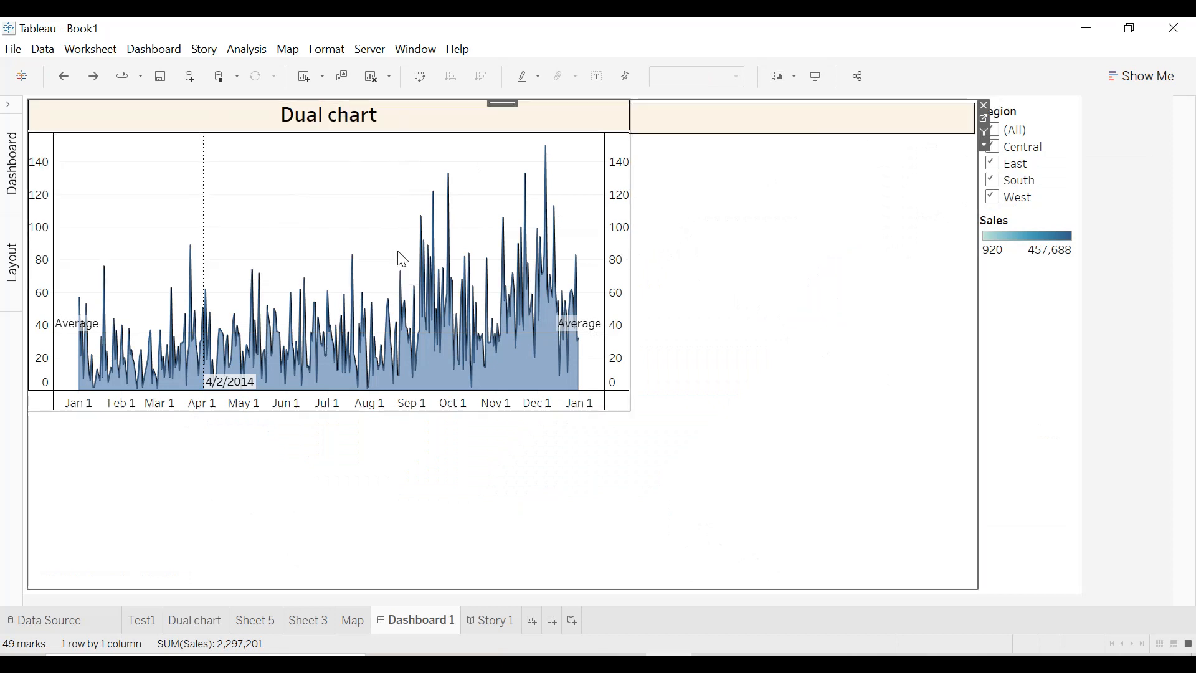
{"action": "left_click", "coordinate": [401, 258]}
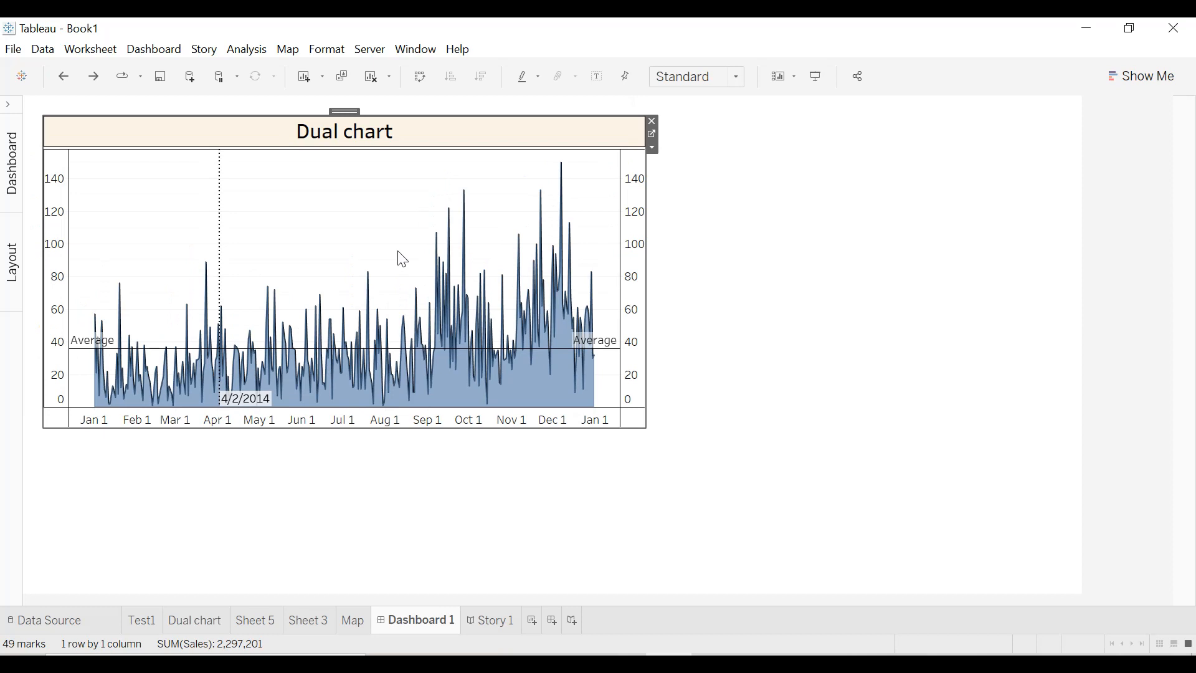
{"action": "key", "text": "ctrl+z"}
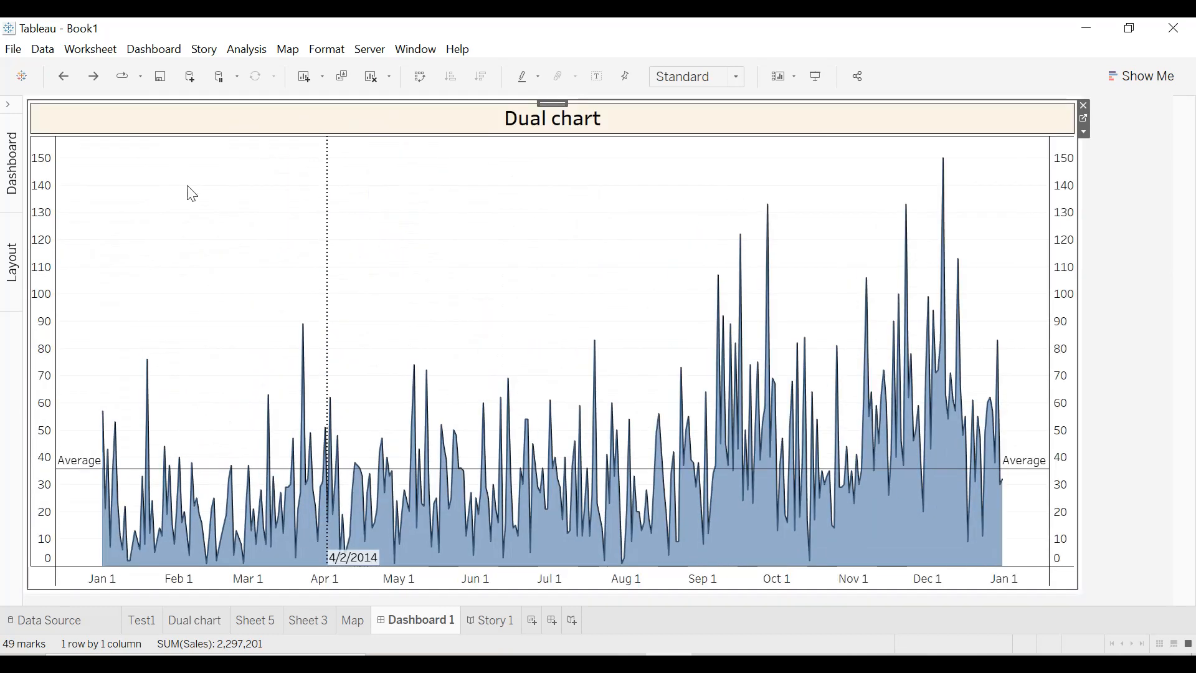
- Place the Map sheet to the left of the Dual chart and Sheet 3 above the Dual chart on the dashboard
{"action": "left_click", "coordinate": [8, 104]}
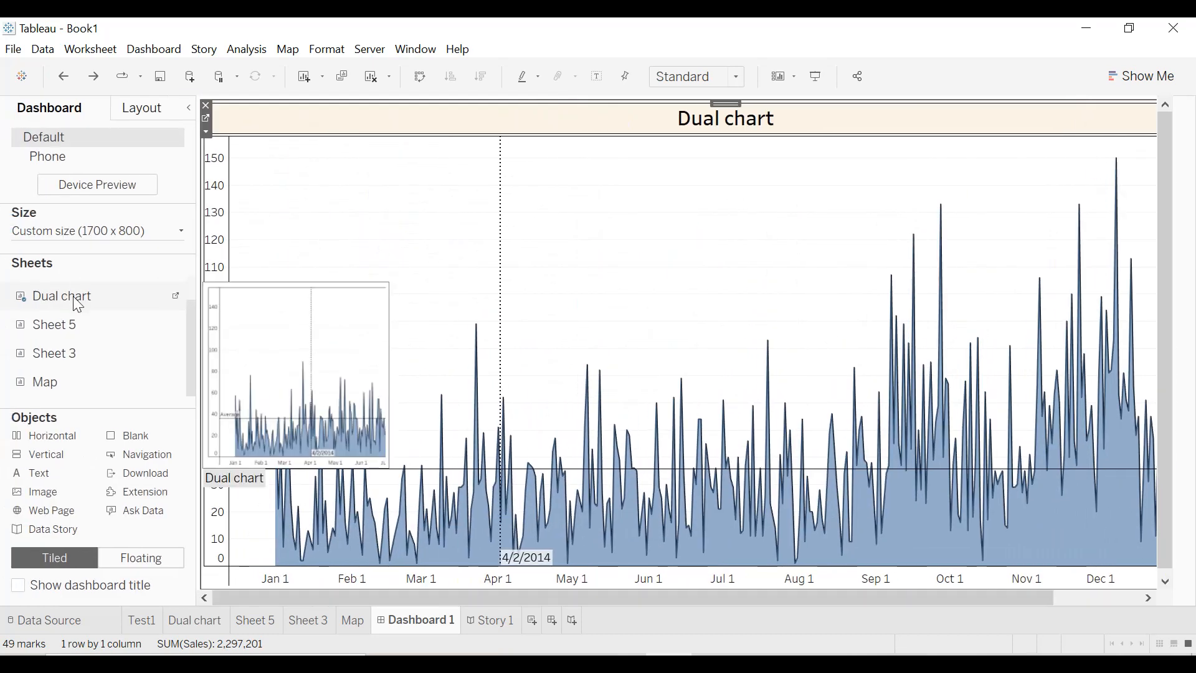
{"action": "left_click_drag", "start_coordinate": [80, 378], "coordinate": [310, 376]}
{"action": "mouse_move", "coordinate": [107, 366]}
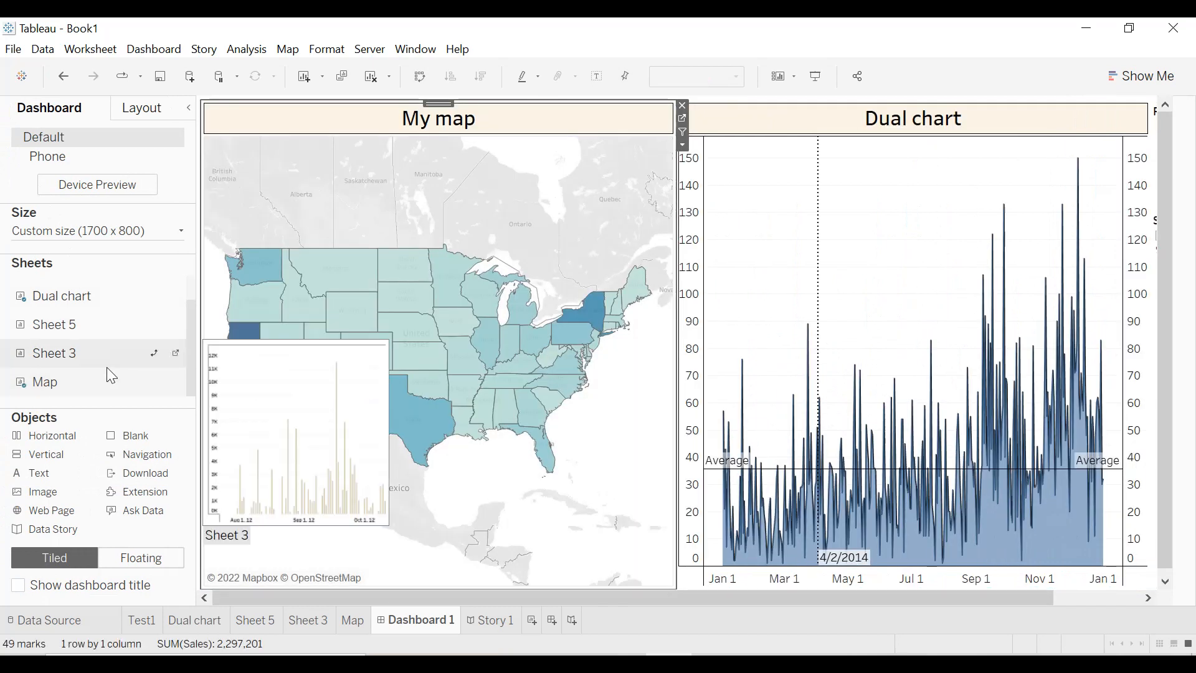
{"action": "left_click_drag", "start_coordinate": [107, 361], "coordinate": [929, 250]}
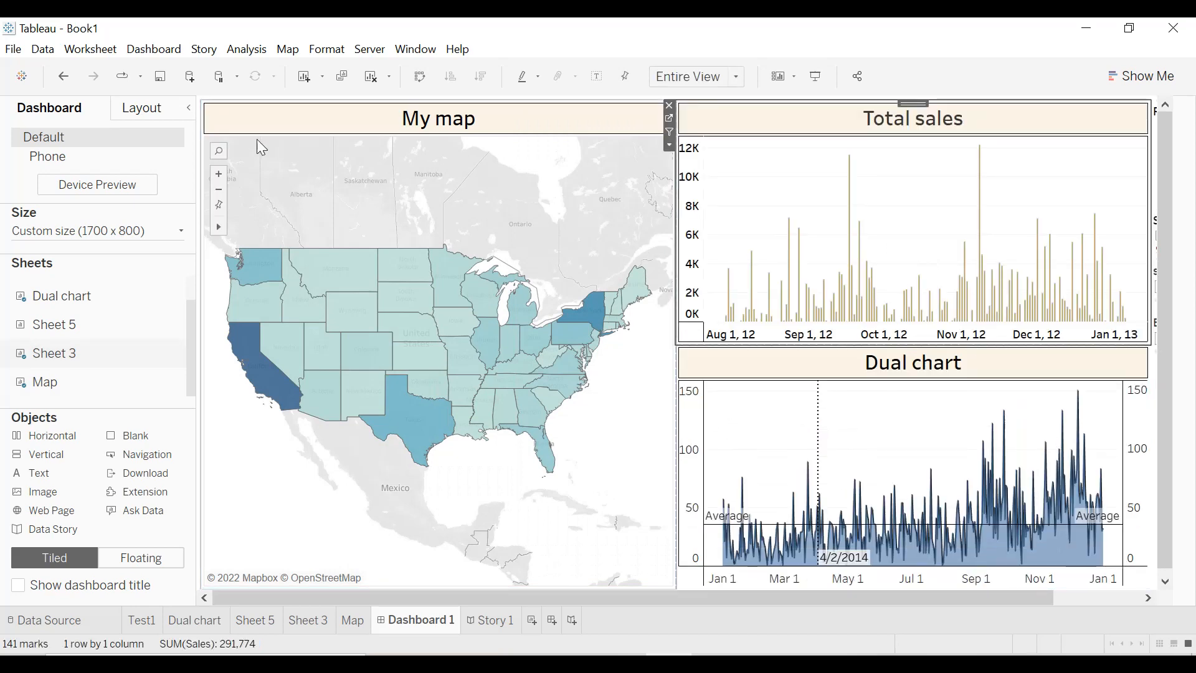
{"action": "left_click", "coordinate": [190, 109]}
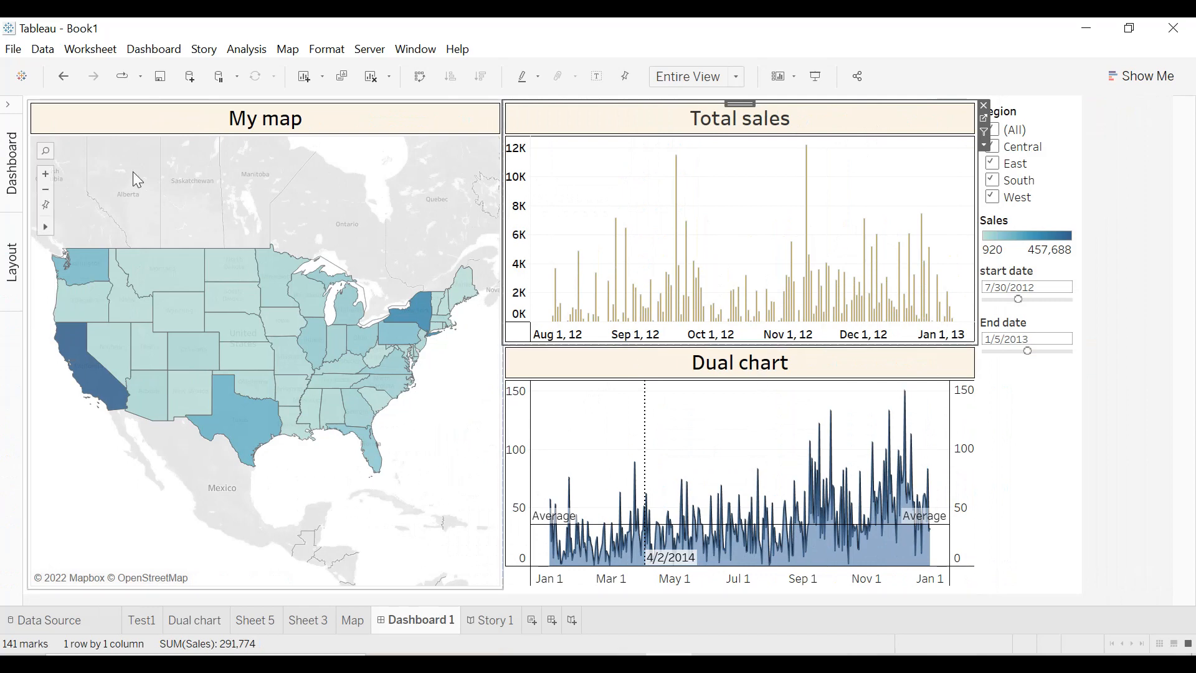
- Set the dashboard's custom height to 900 px
{"action": "left_click", "coordinate": [7, 105]}
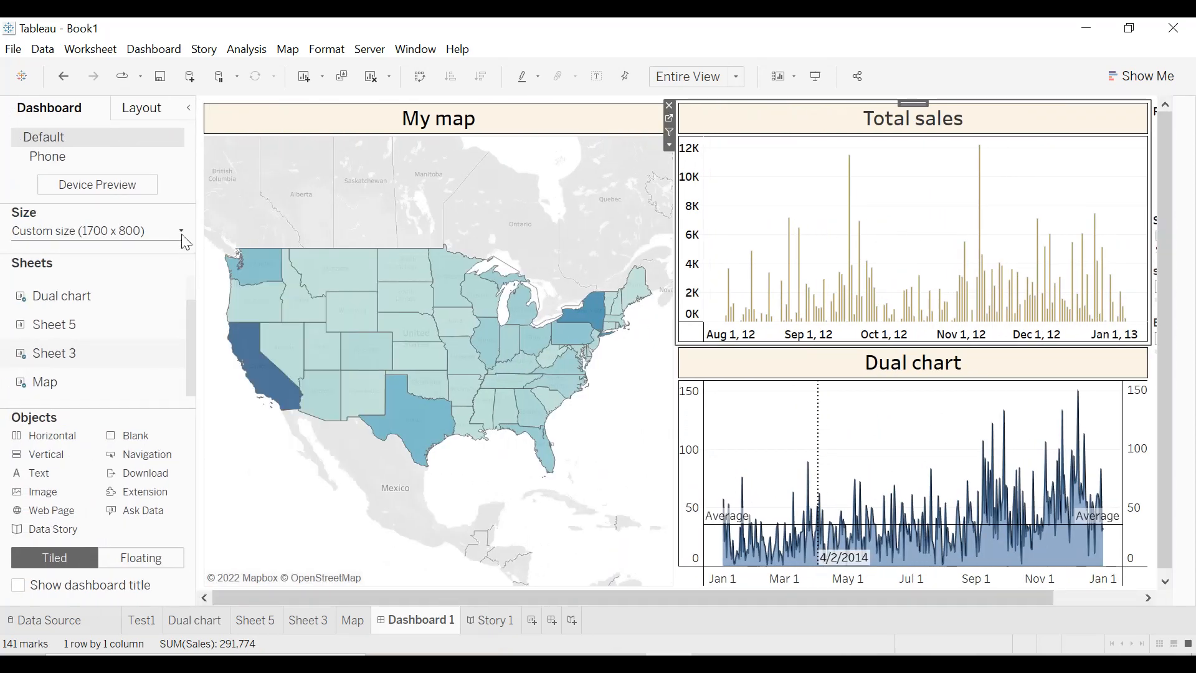
{"action": "left_click", "coordinate": [181, 232]}
{"action": "left_click", "coordinate": [175, 328]}
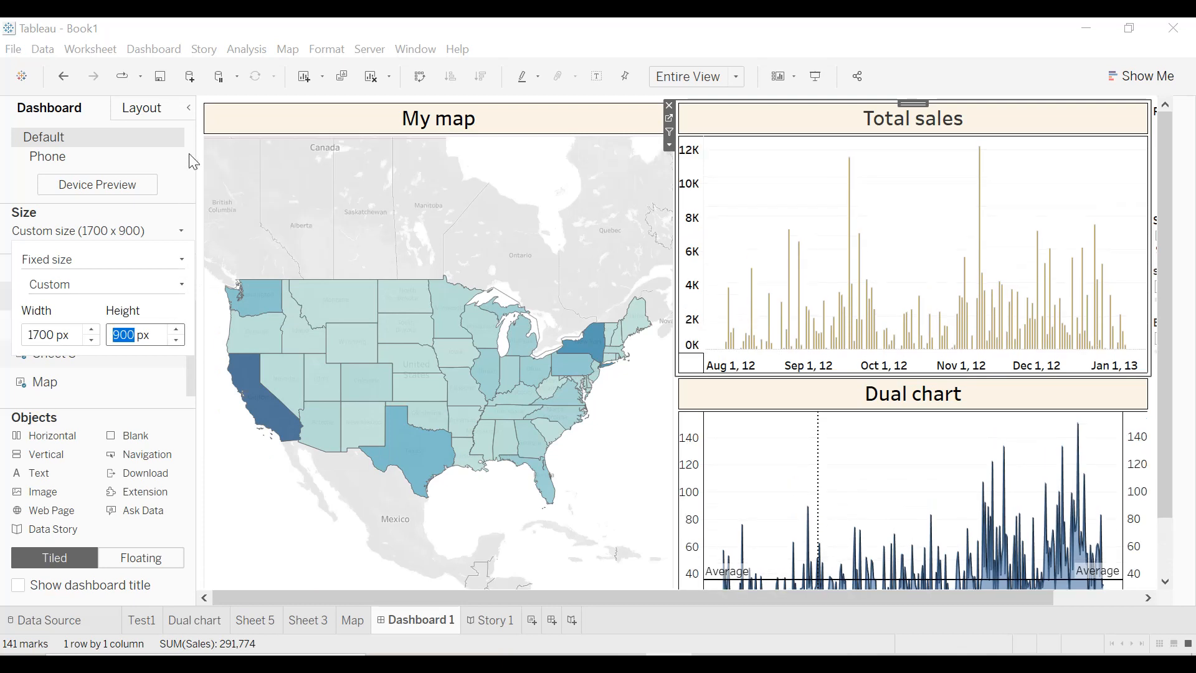
{"action": "left_click", "coordinate": [190, 110]}
{"action": "left_click", "coordinate": [190, 110]}
- Exclude West in the Region filter and include it again to check which charts respond
{"action": "left_click", "coordinate": [993, 197]}
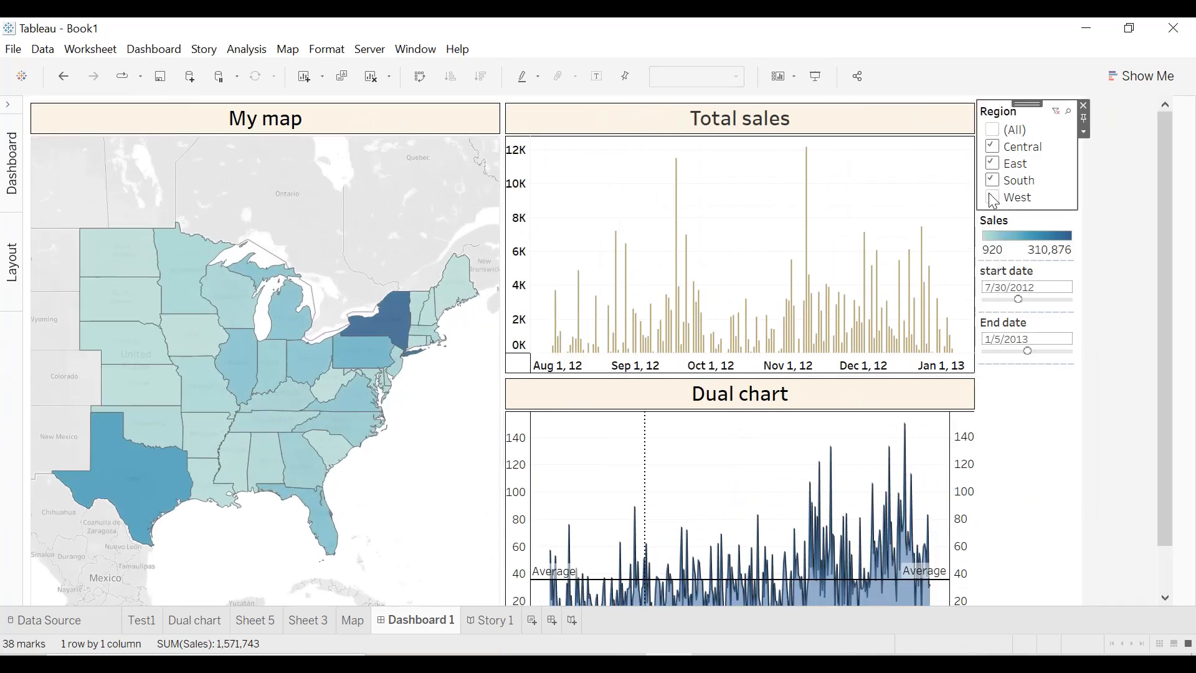
{"action": "left_click", "coordinate": [993, 198]}
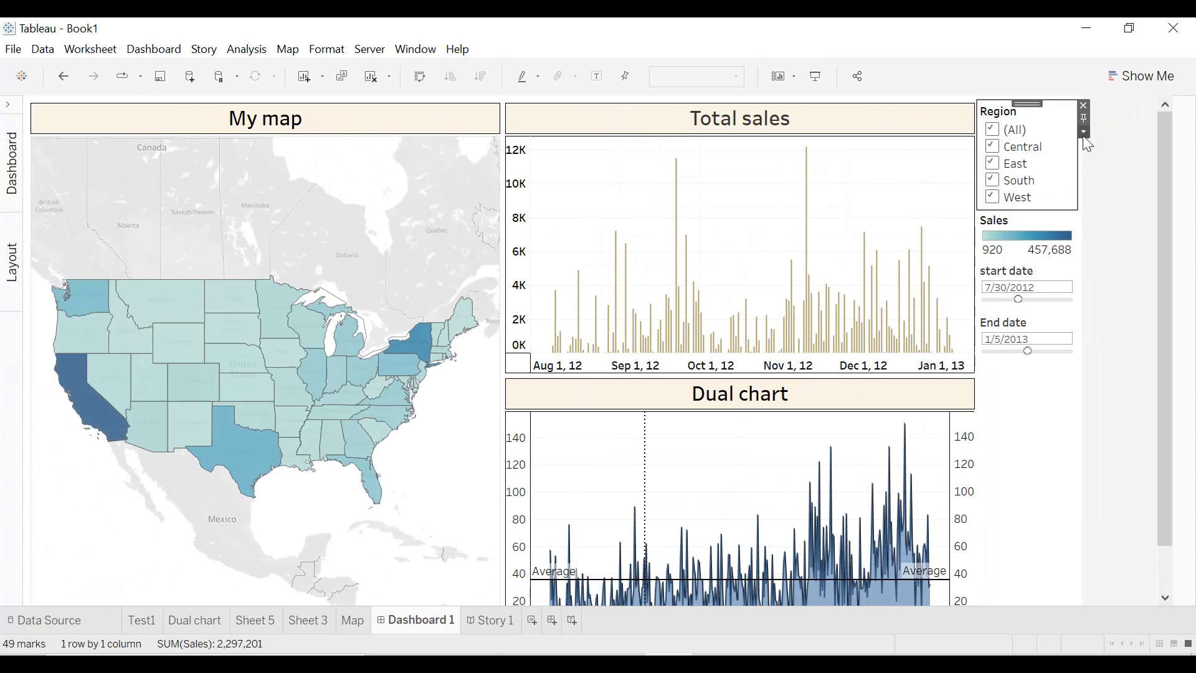
{"action": "left_click", "coordinate": [1060, 275]}
{"action": "left_click", "coordinate": [1084, 292]}
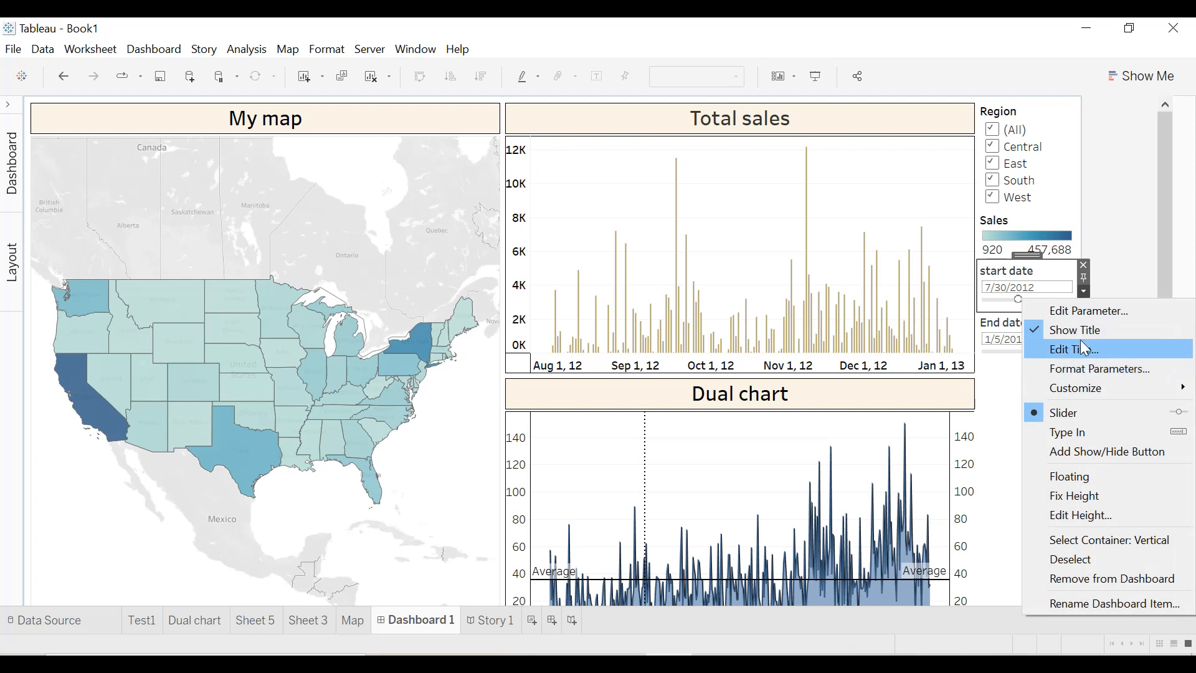
{"action": "left_click", "coordinate": [1054, 165]}
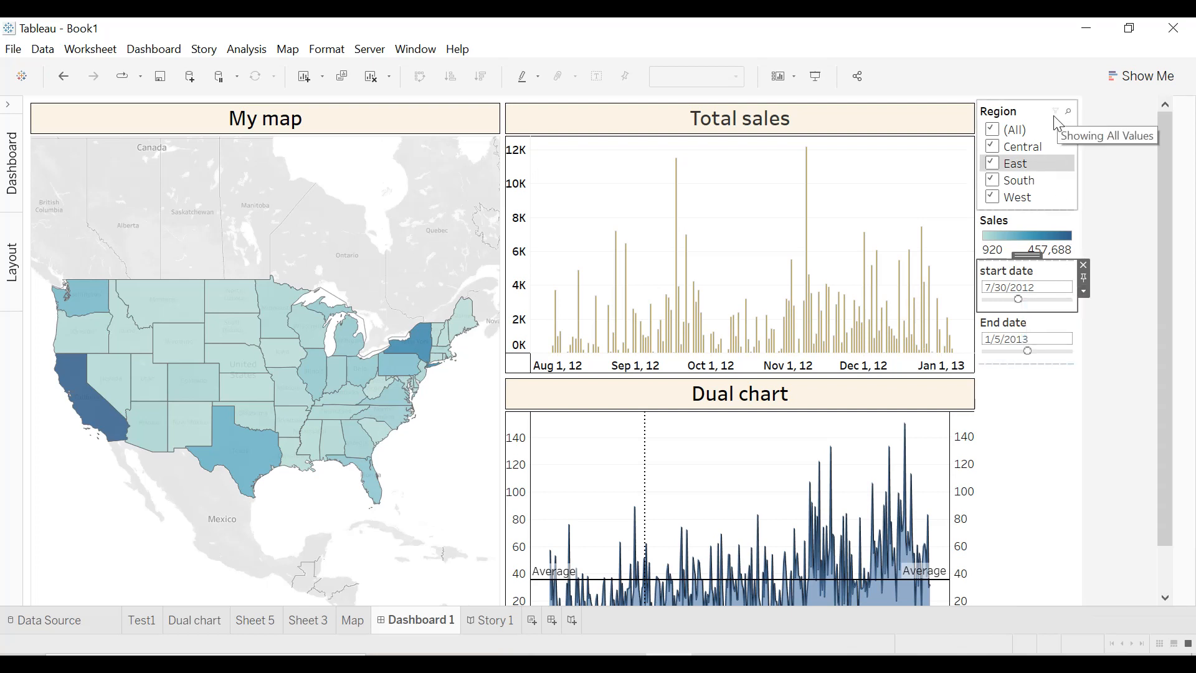
- Apply the Region filter to all worksheets using this data source
{"action": "left_click", "coordinate": [1021, 115]}
{"action": "left_click", "coordinate": [1085, 132]}
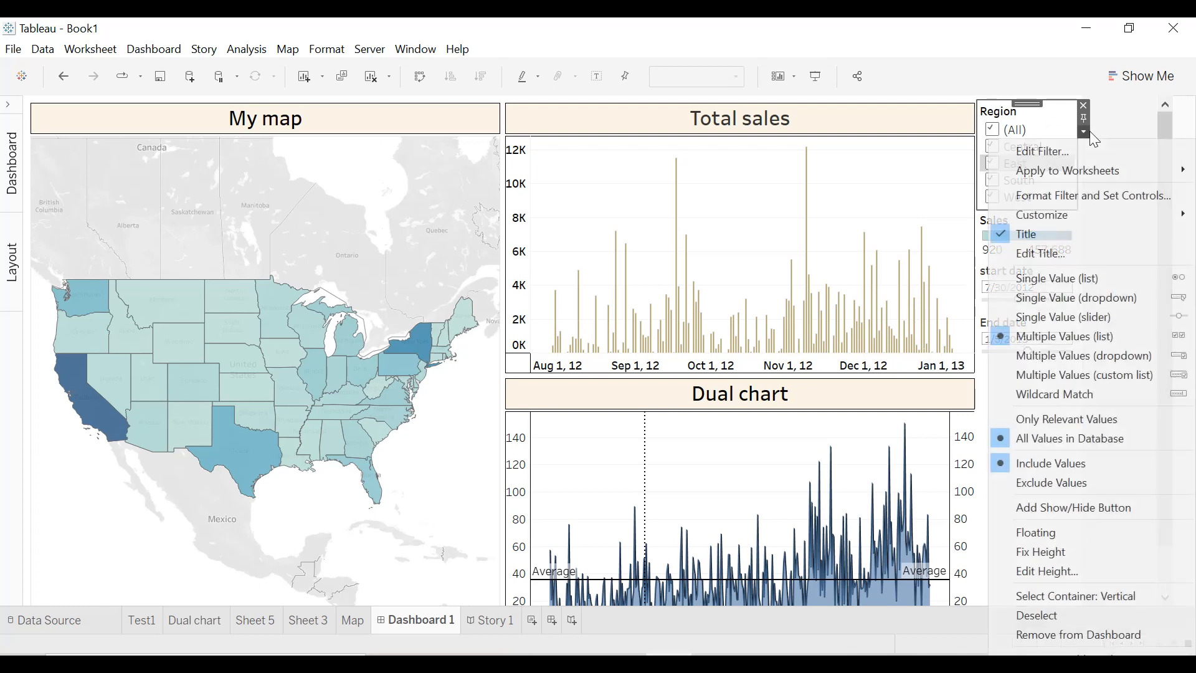
{"action": "mouse_move", "coordinate": [1077, 171]}
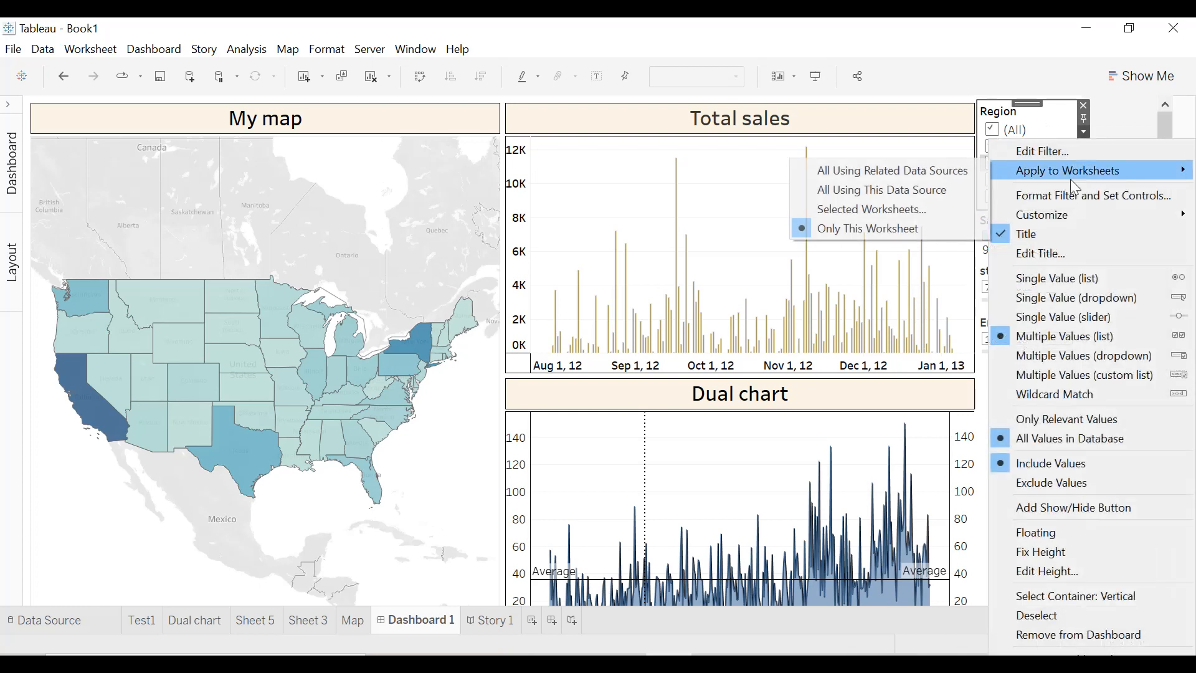
{"action": "left_click", "coordinate": [885, 192]}
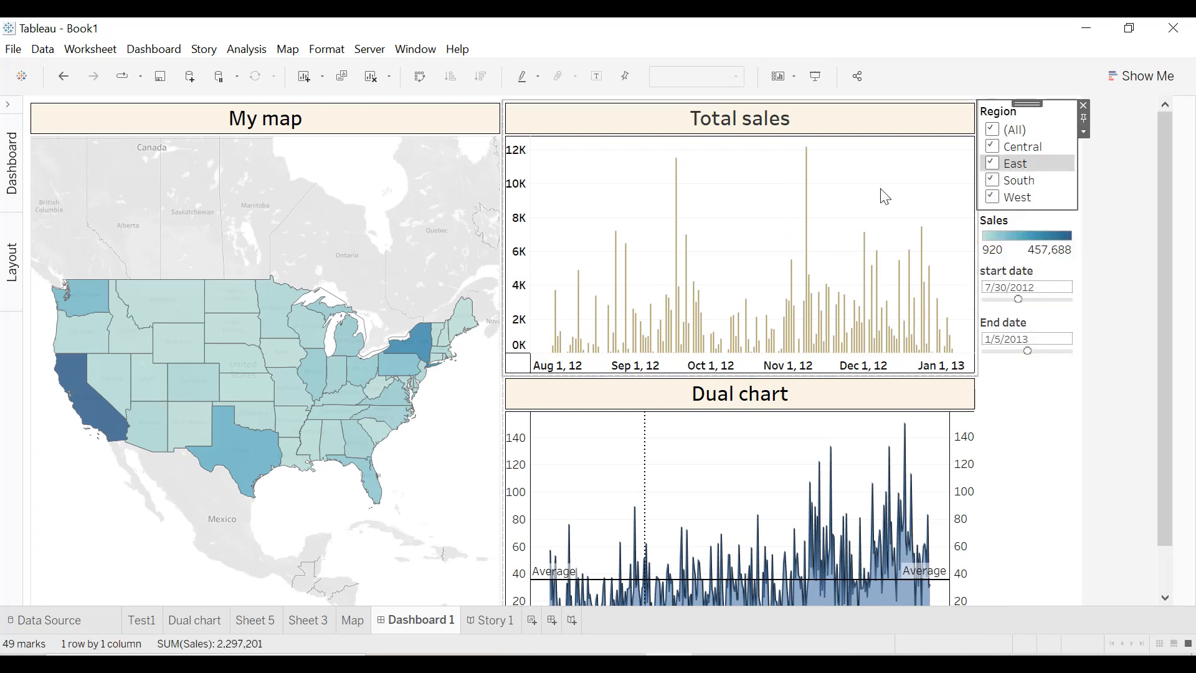
- Test the Region filter across the charts by excluding South, West and Central in varying combinations, and reselect all regions
{"action": "left_click", "coordinate": [993, 181]}
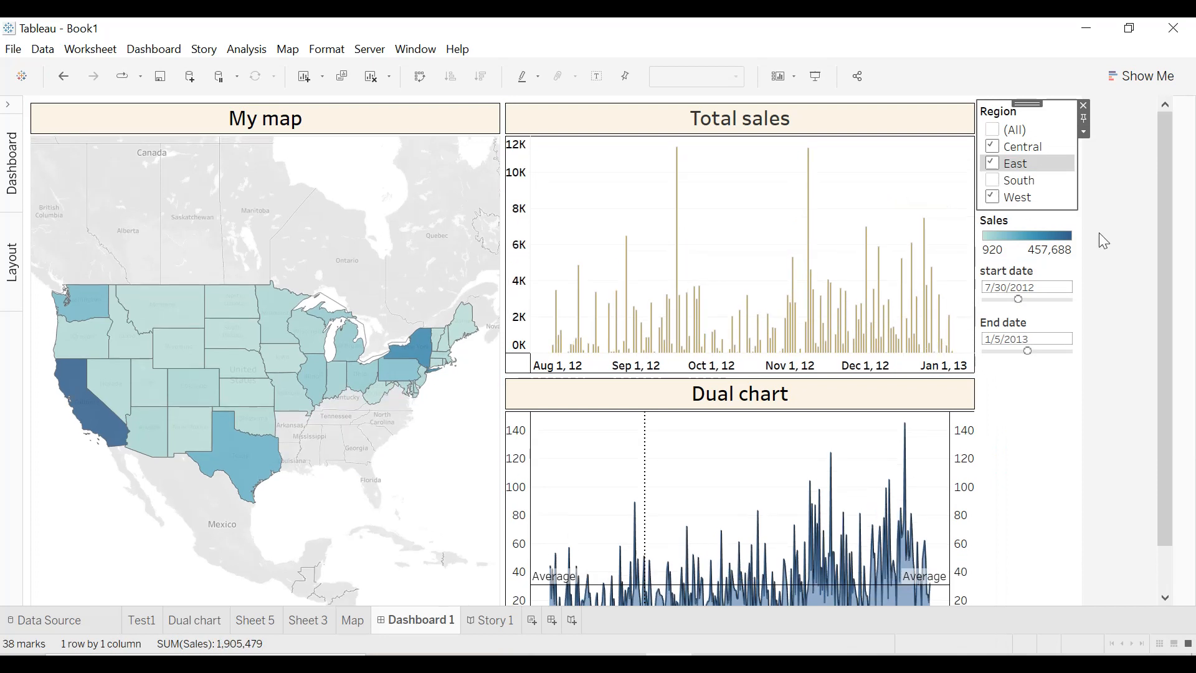
{"action": "scroll", "coordinate": [1100, 234], "scroll_direction": "down", "scroll_amount": 1}
{"action": "scroll", "coordinate": [1099, 233], "scroll_direction": "down", "scroll_amount": 3}
{"action": "scroll", "coordinate": [1099, 233], "scroll_direction": "up", "scroll_amount": 3}
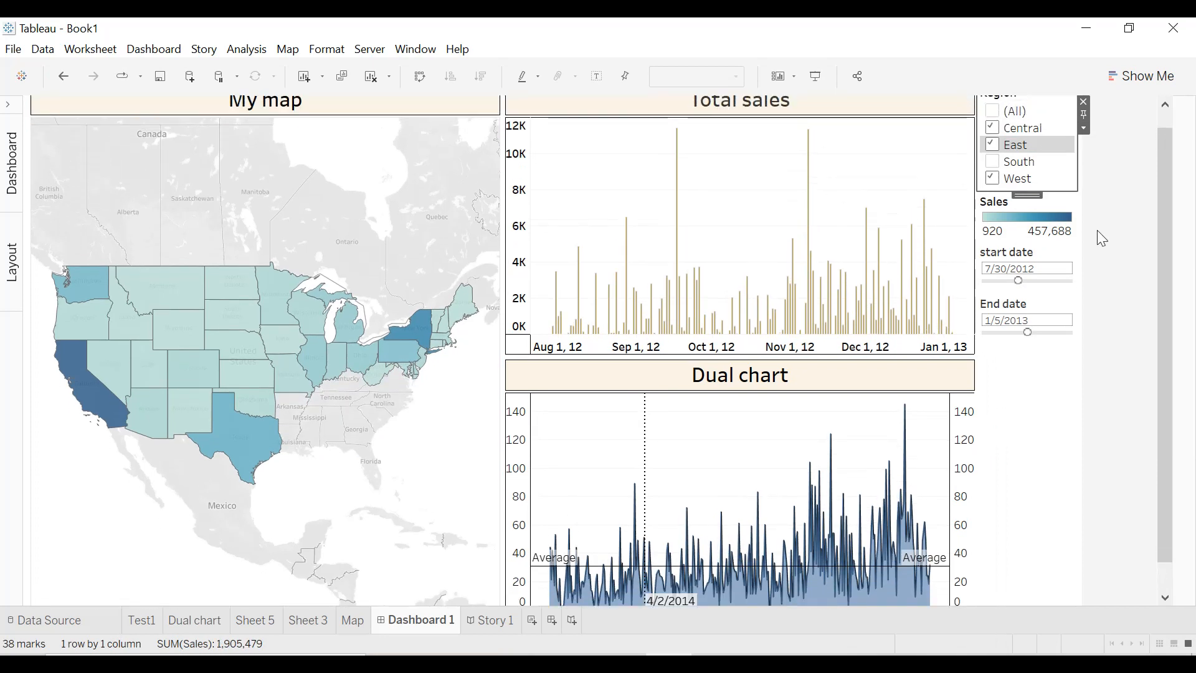
{"action": "left_click", "coordinate": [999, 161]}
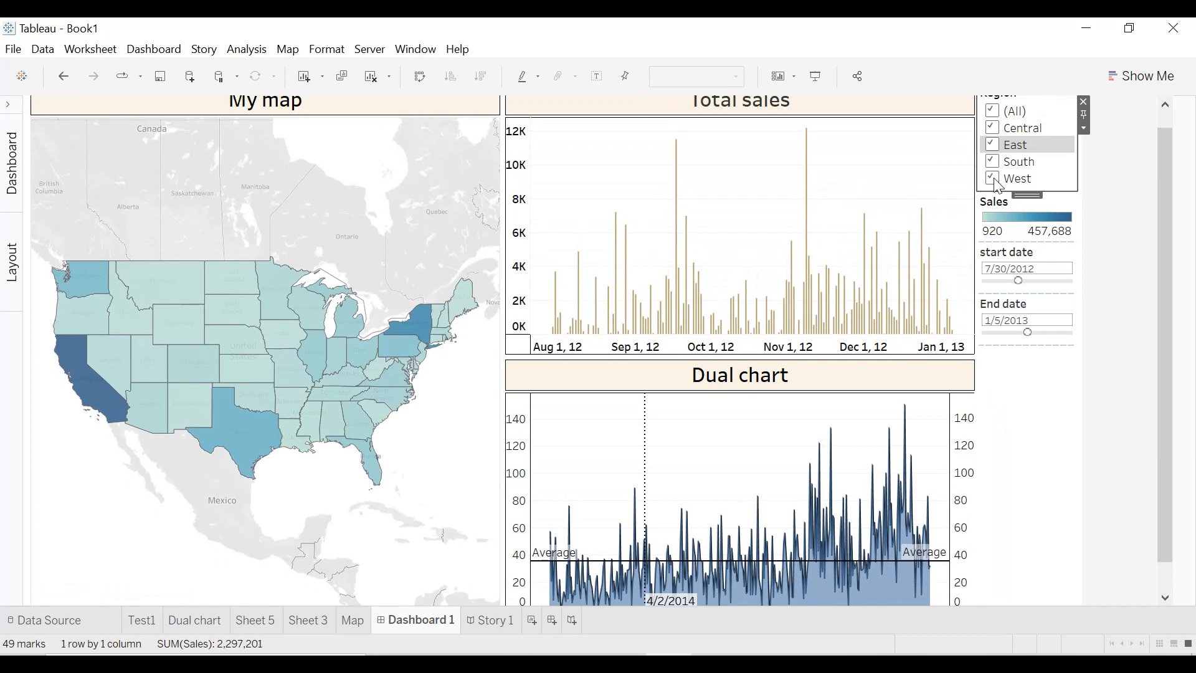
{"action": "left_click", "coordinate": [995, 180]}
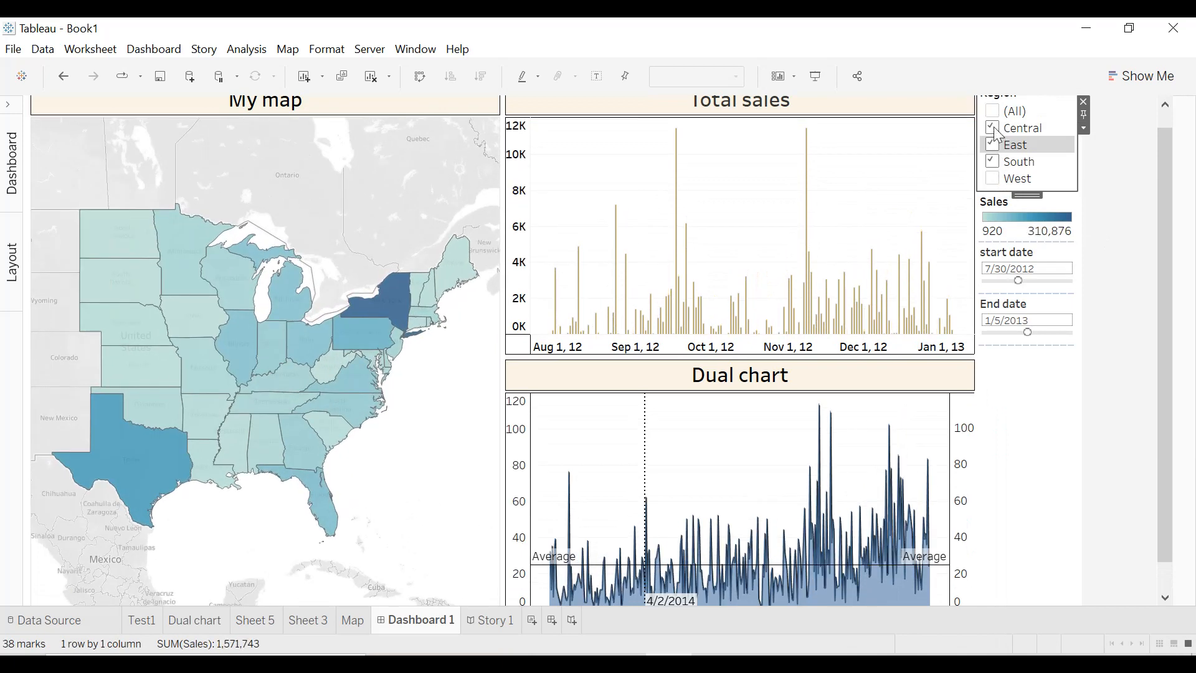
{"action": "left_click", "coordinate": [997, 130]}
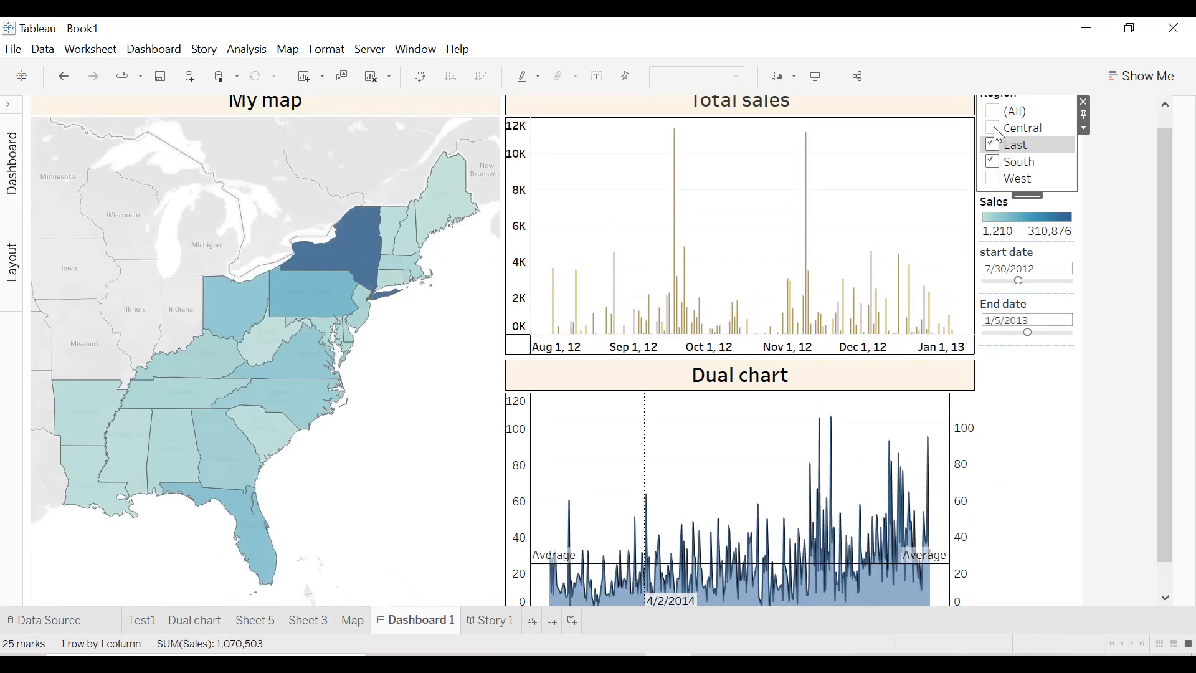
{"action": "left_click", "coordinate": [998, 163]}
{"action": "left_click", "coordinate": [995, 164]}
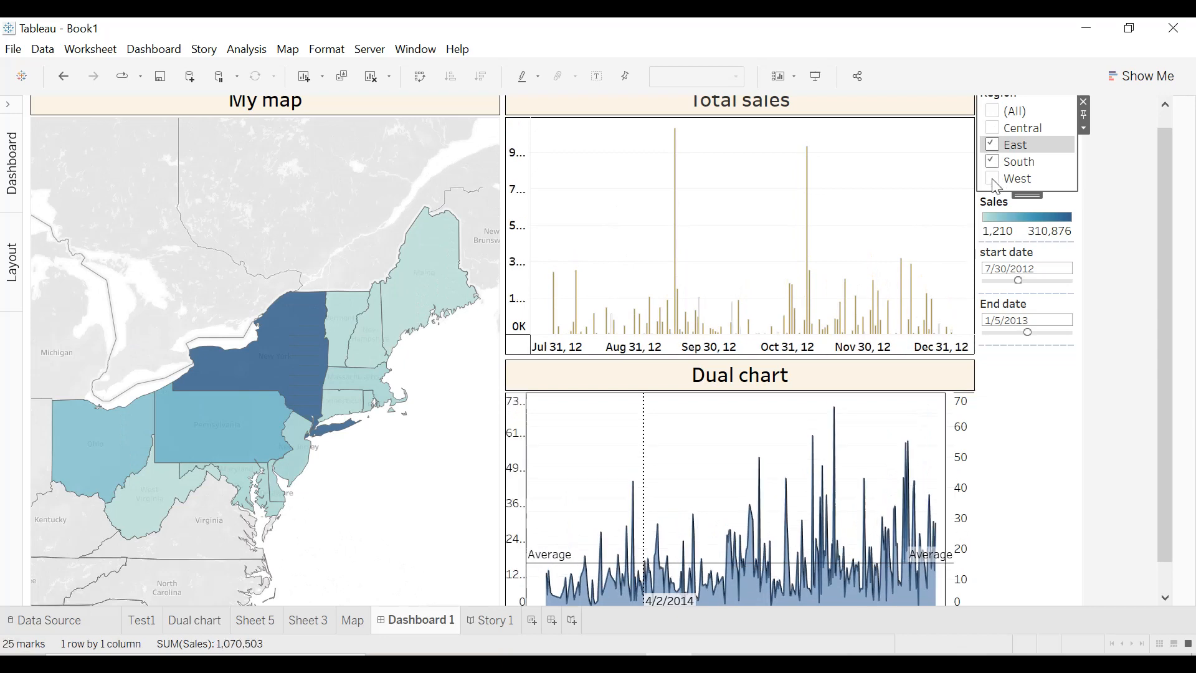
{"action": "left_click", "coordinate": [995, 180]}
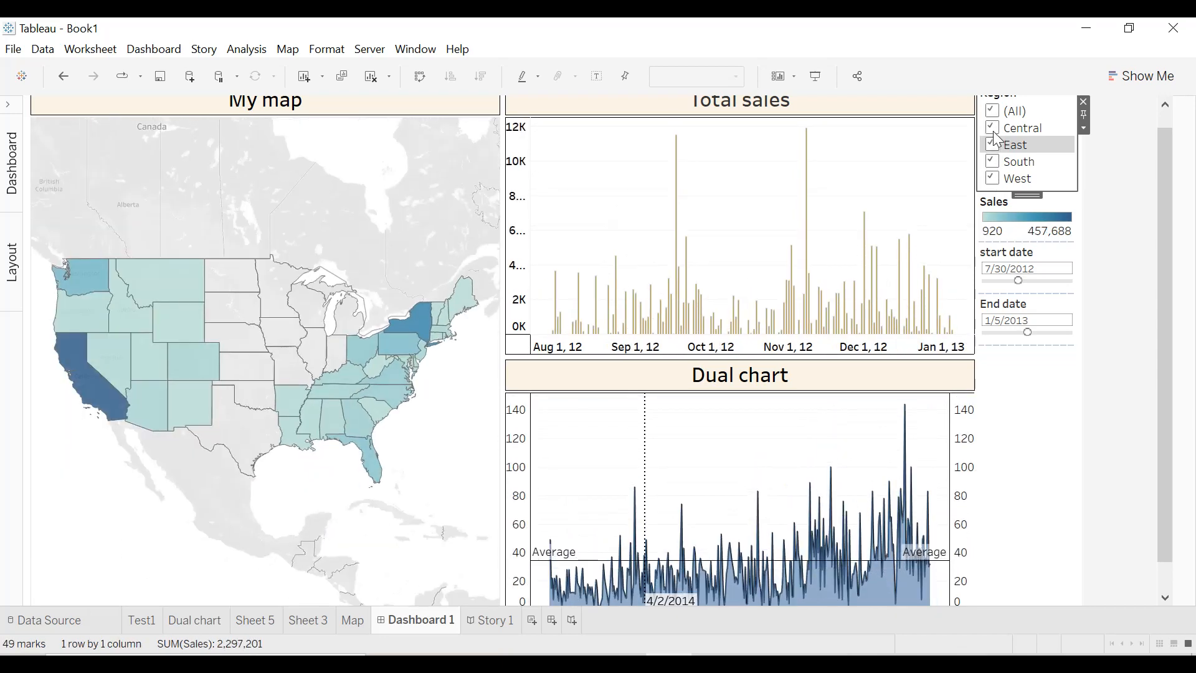
- Set the start date to 5/11/2012 and the end date to 10/22/2012, with both date controls above the Sales legend
{"action": "mouse_move", "coordinate": [1165, 284]}
{"action": "left_mouse_down"}
{"action": "mouse_move", "coordinate": [1168, 321]}
{"action": "mouse_move", "coordinate": [1165, 285]}
{"action": "left_mouse_up"}
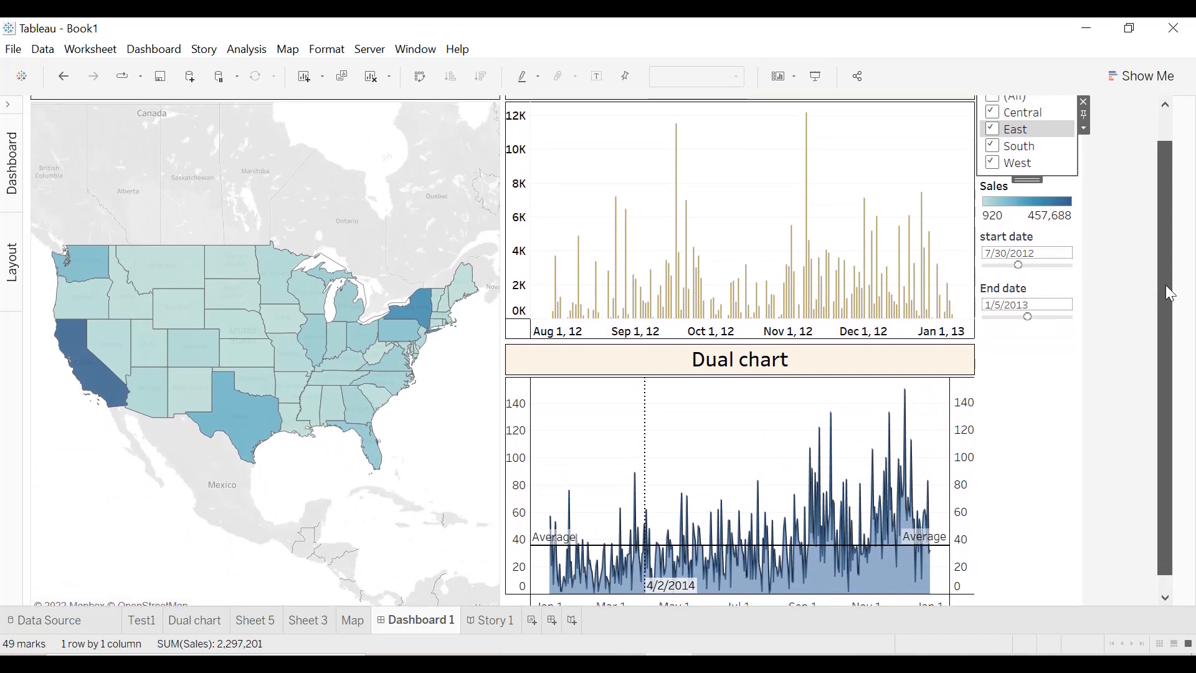
{"action": "left_click_drag", "start_coordinate": [1021, 289], "coordinate": [1002, 287]}
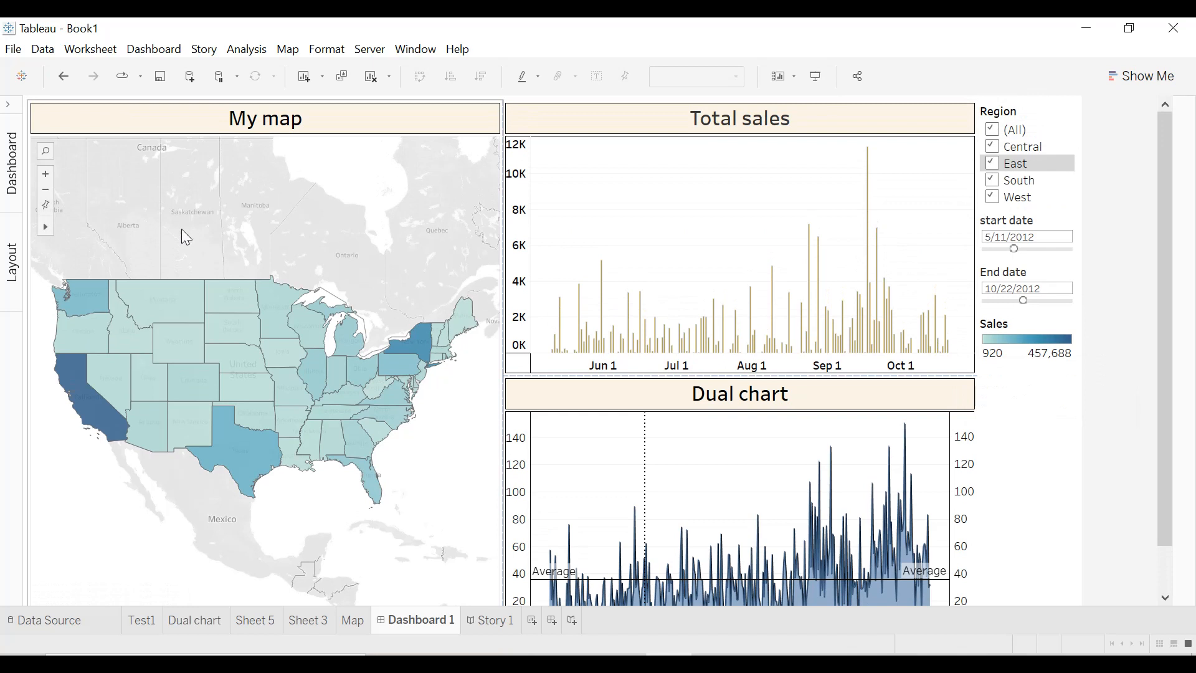
- Open the list of commands for the dashboard
{"action": "left_click", "coordinate": [162, 51]}
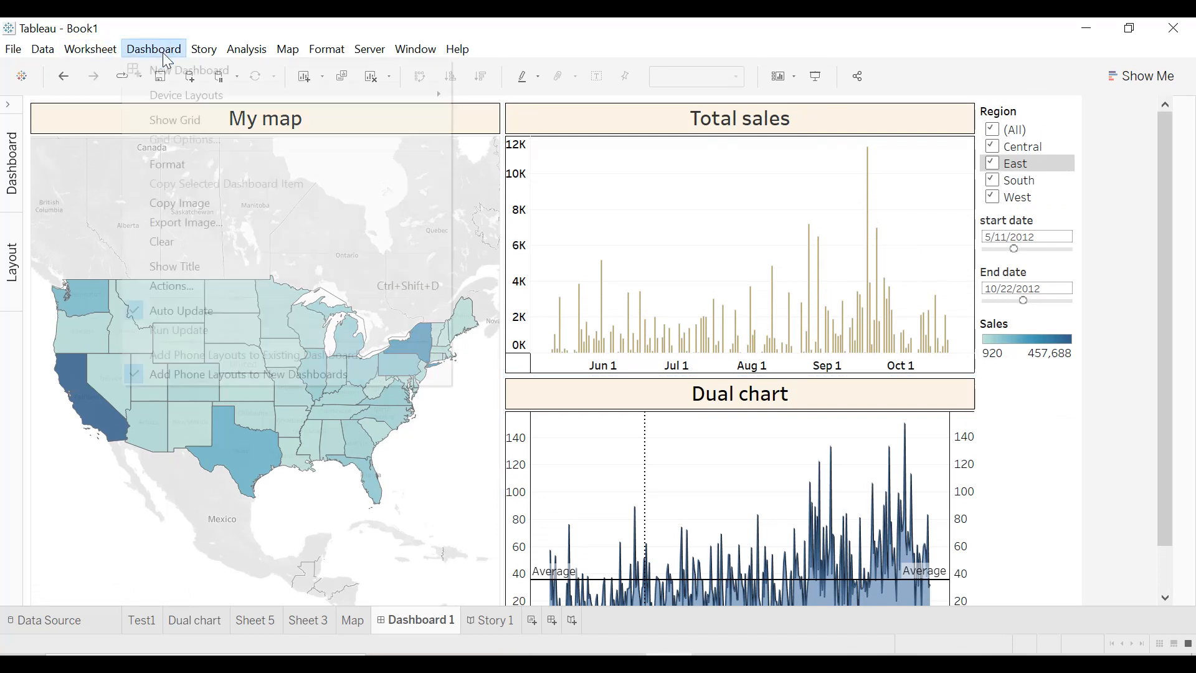